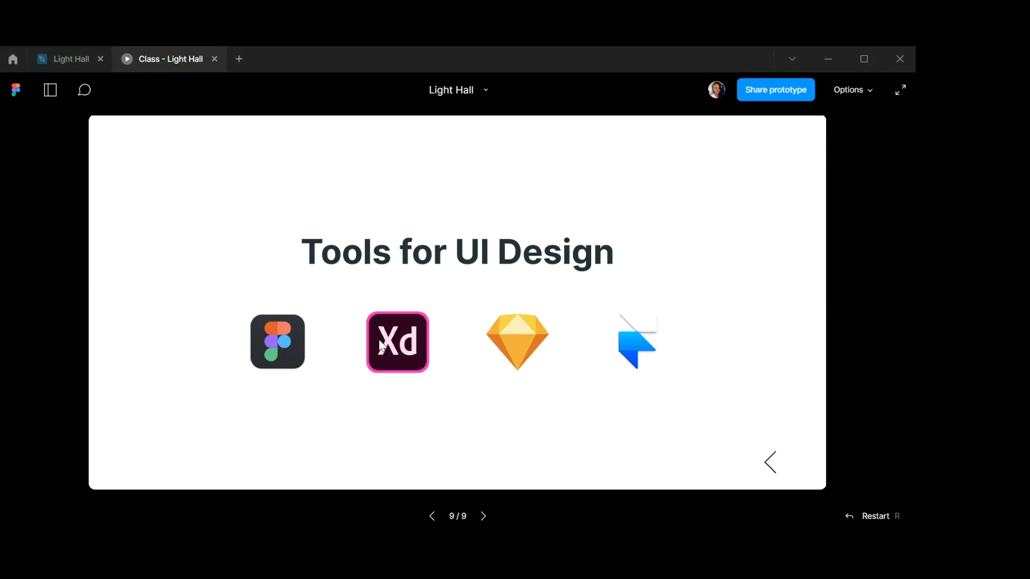
# Remove the Light Hall - Class file from the recently viewed files.
pyautogui.click(13, 57)
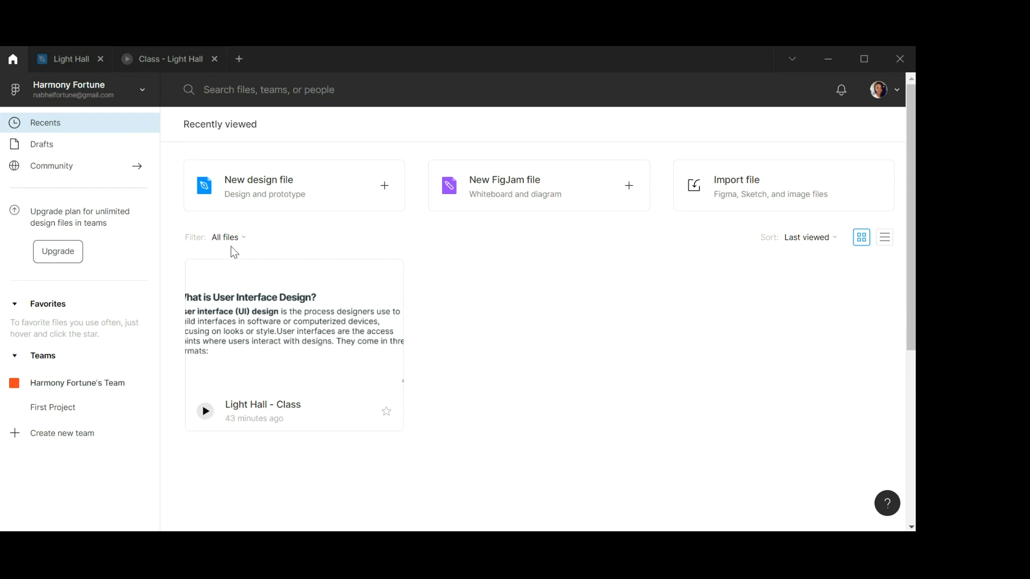
pyautogui.rightClick(363, 359)
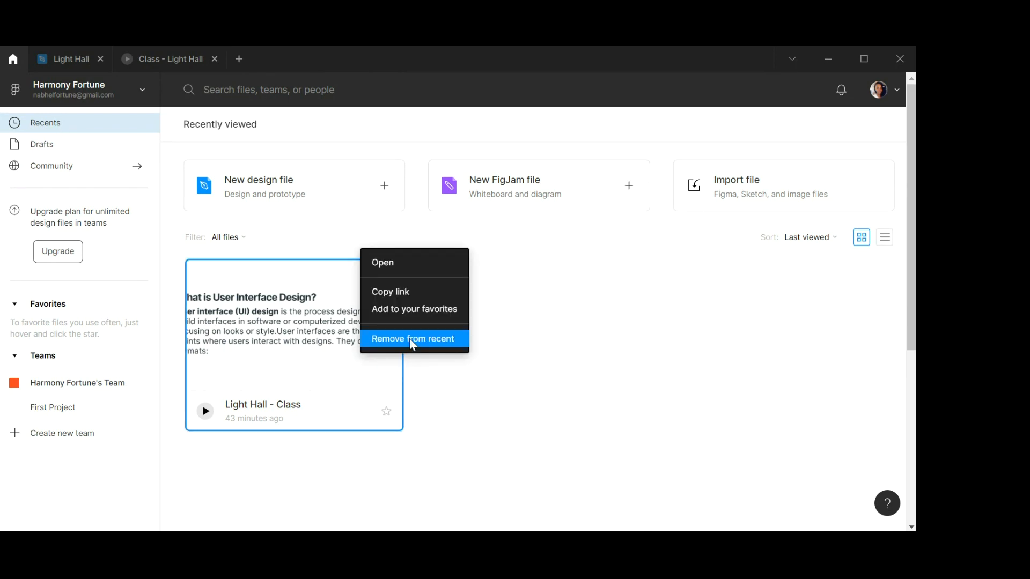
pyautogui.click(413, 340)
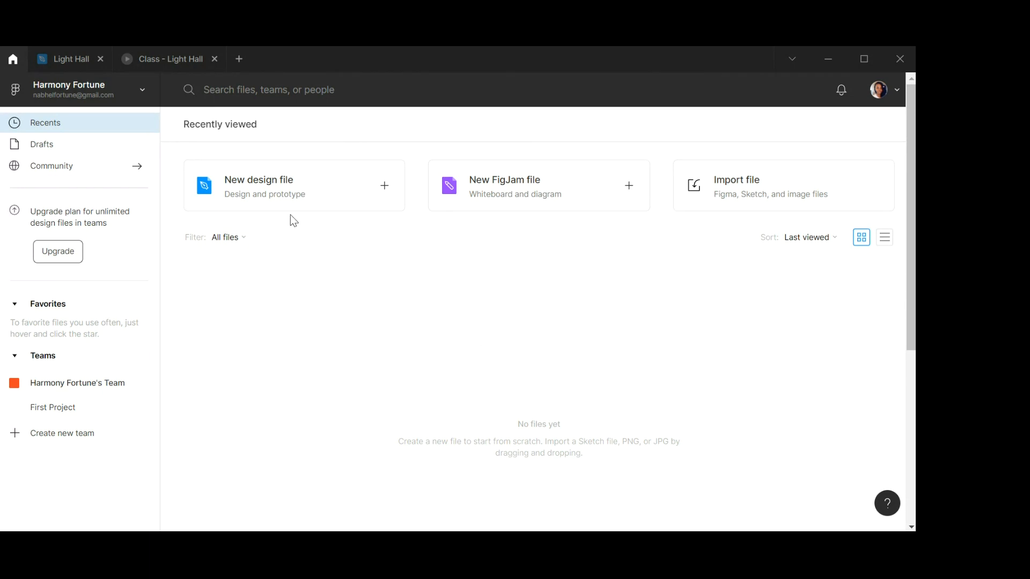
# Create a new design file and look through the toolbar's tool menus.
pyautogui.click(298, 188)
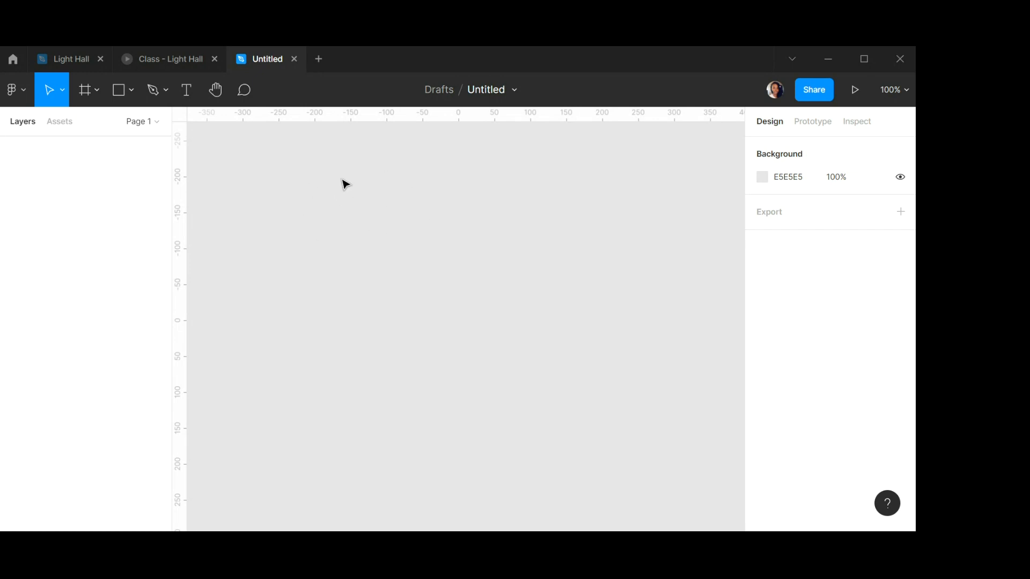
pyautogui.click(63, 94)
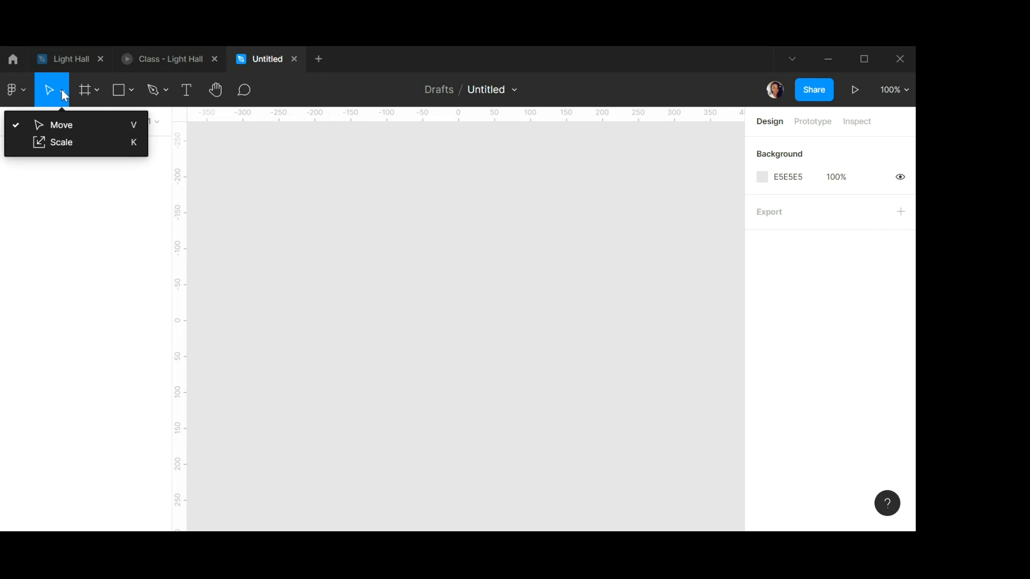
pyautogui.click(98, 89)
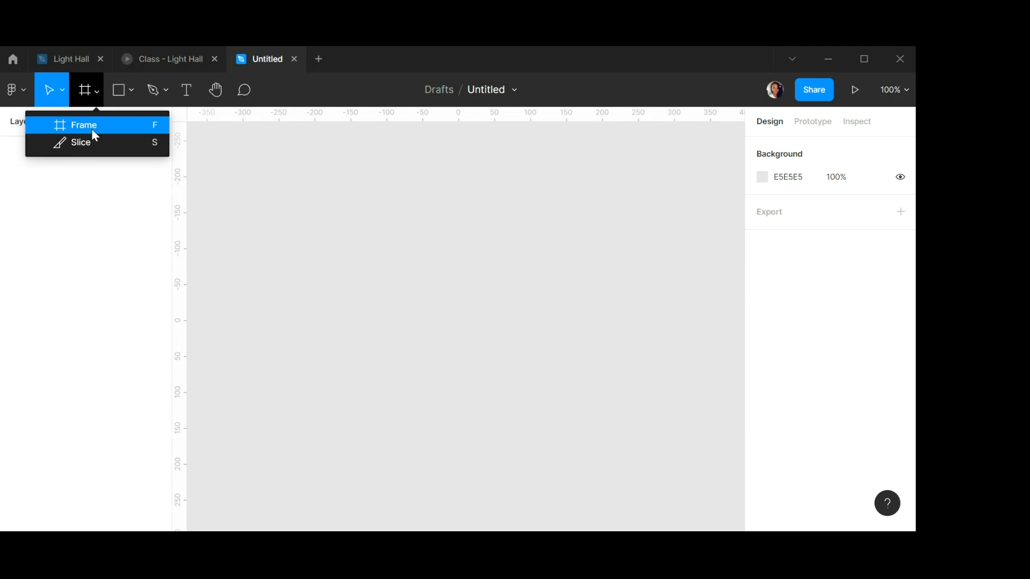
pyautogui.click(131, 93)
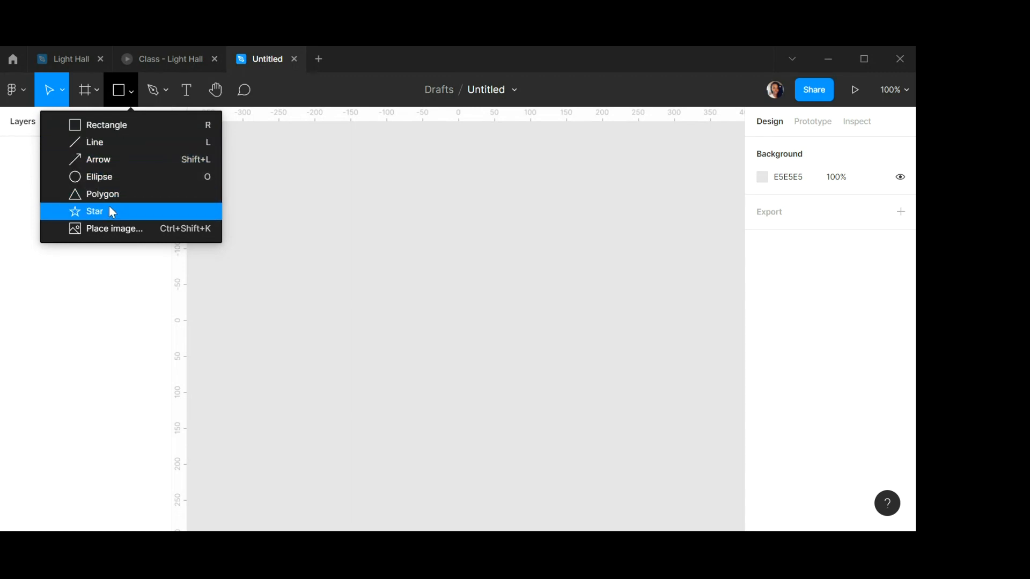
pyautogui.click(165, 91)
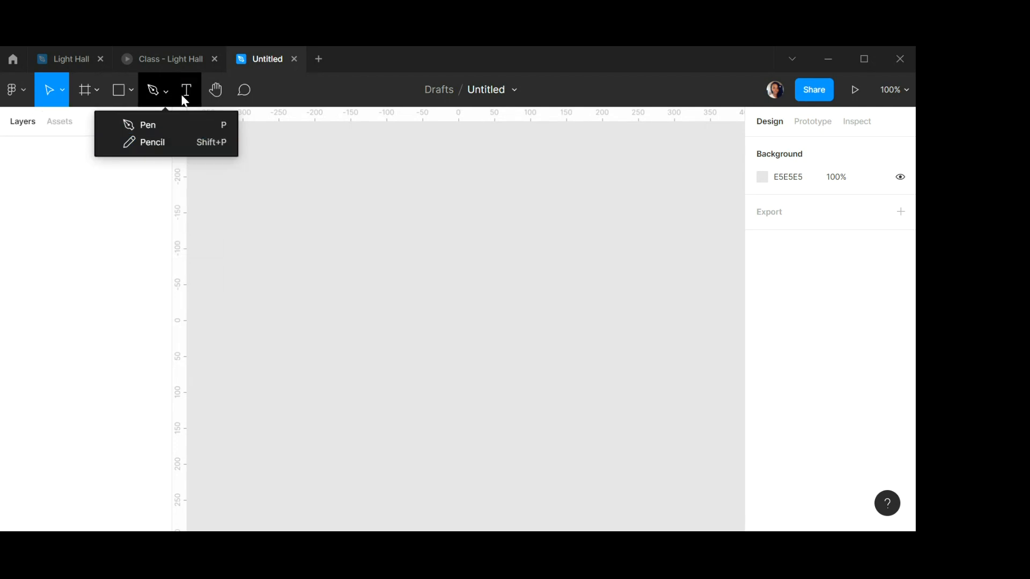
pyautogui.click(186, 91)
pyautogui.click(218, 94)
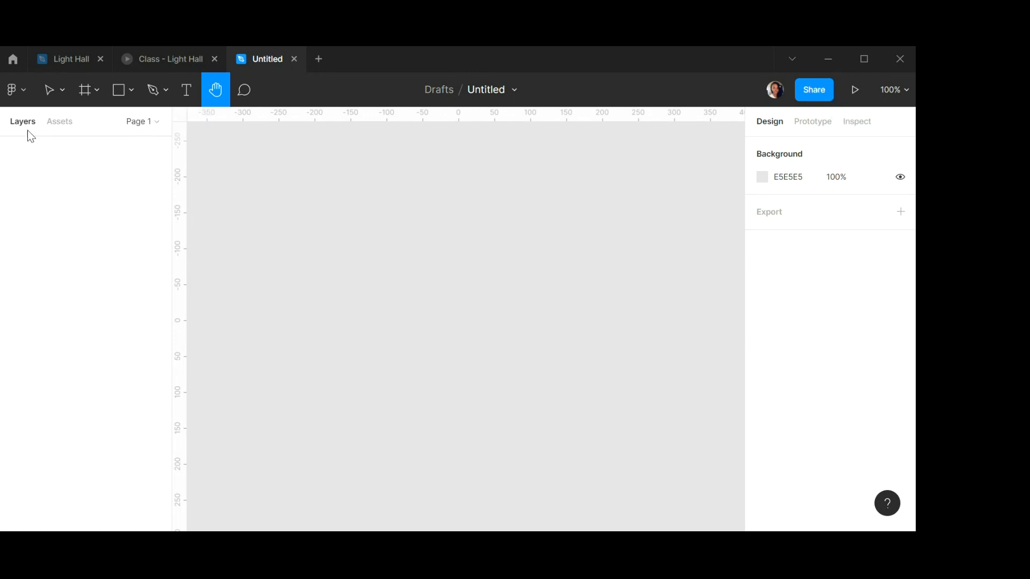
# Add a frame using the Instagram post preset from the Social media frame sizes.
pyautogui.click(88, 88)
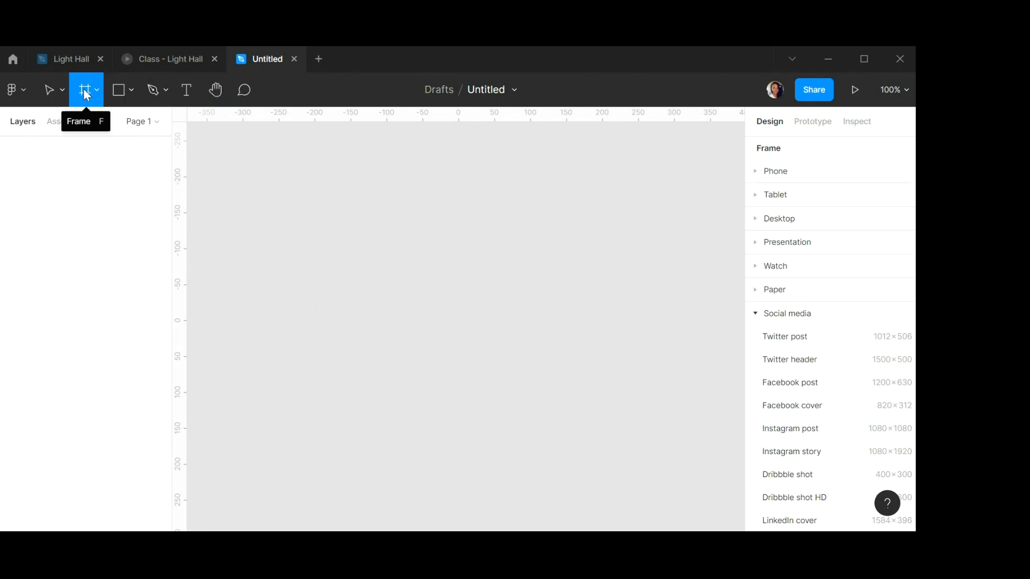
pyautogui.click(756, 312)
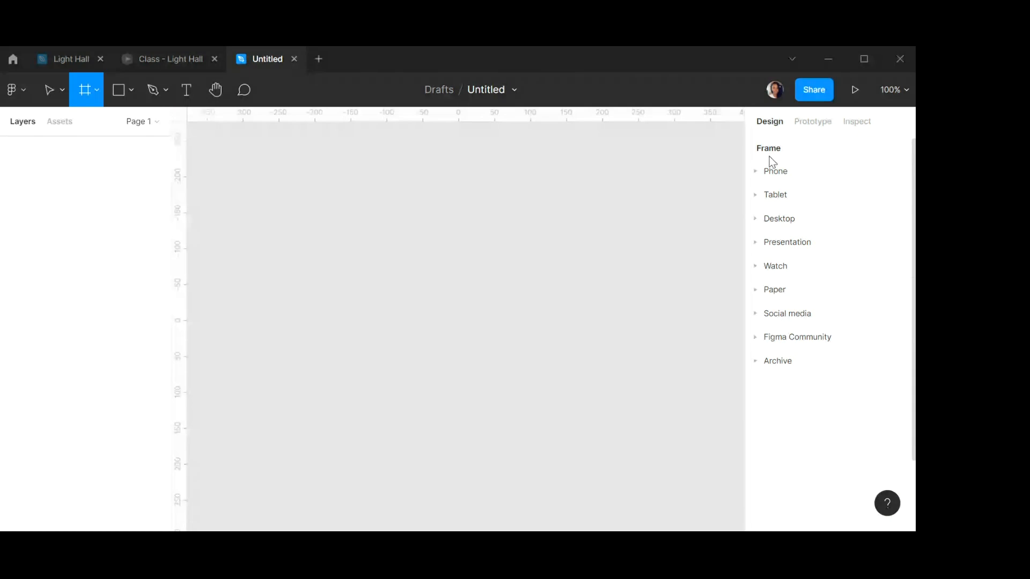
pyautogui.click(755, 313)
pyautogui.scroll(-3, 791, 329)
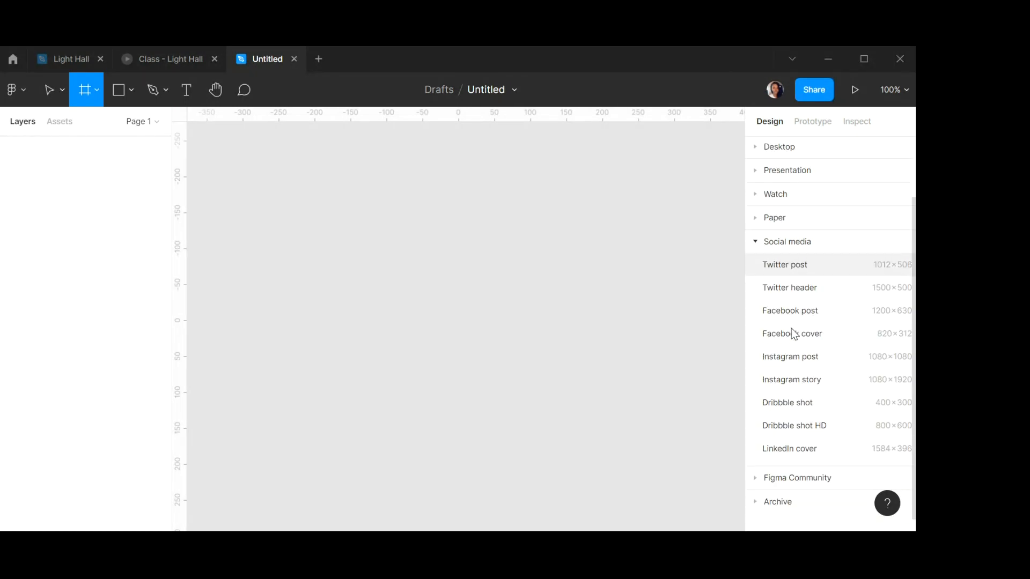
pyautogui.click(797, 355)
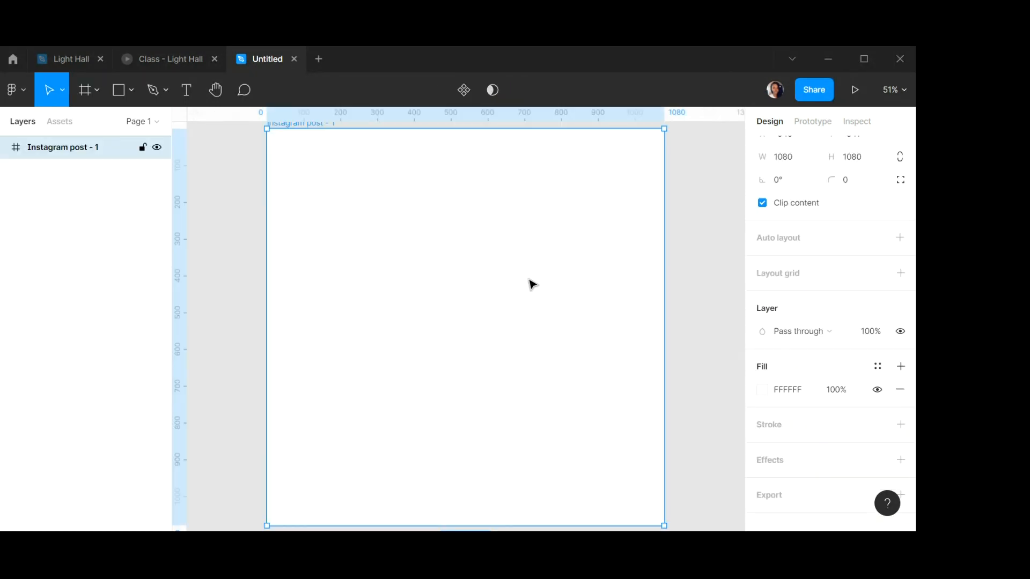
# Rename the frame D1.
pyautogui.scroll(-3, 539, 281)
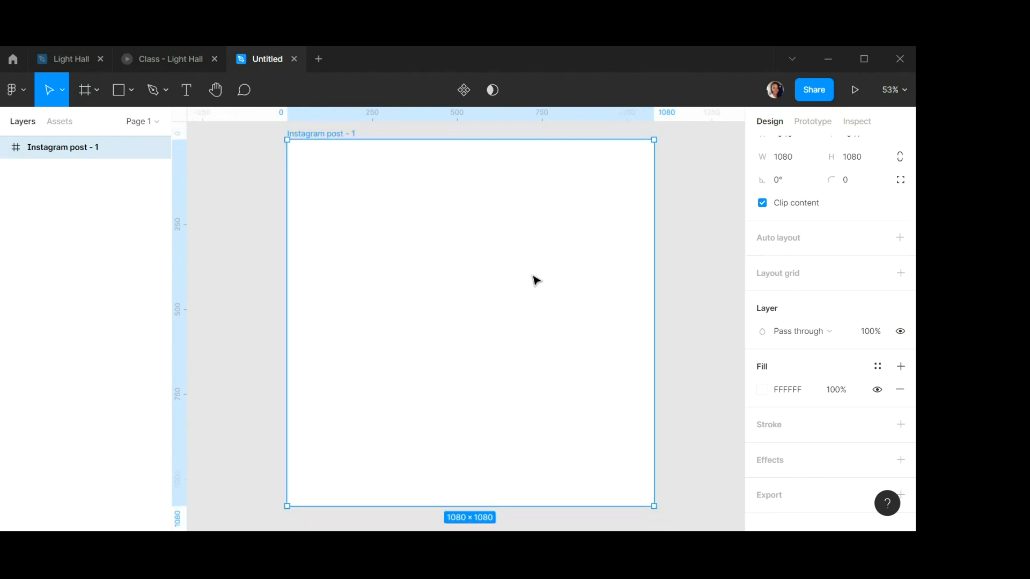
pyautogui.scroll(-1, 533, 268)
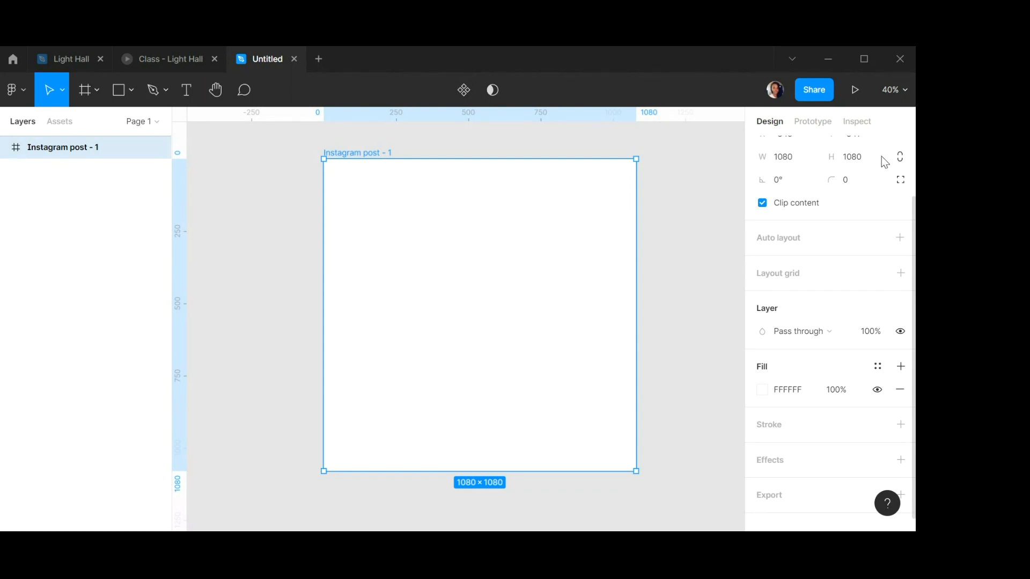
pyautogui.scroll(2, 803, 158)
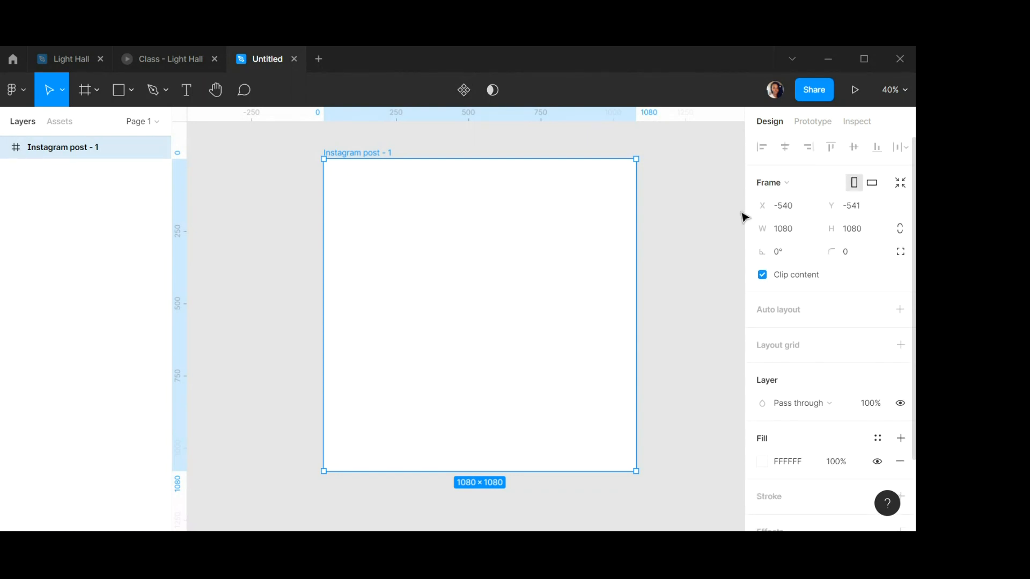
pyautogui.doubleClick(374, 154)
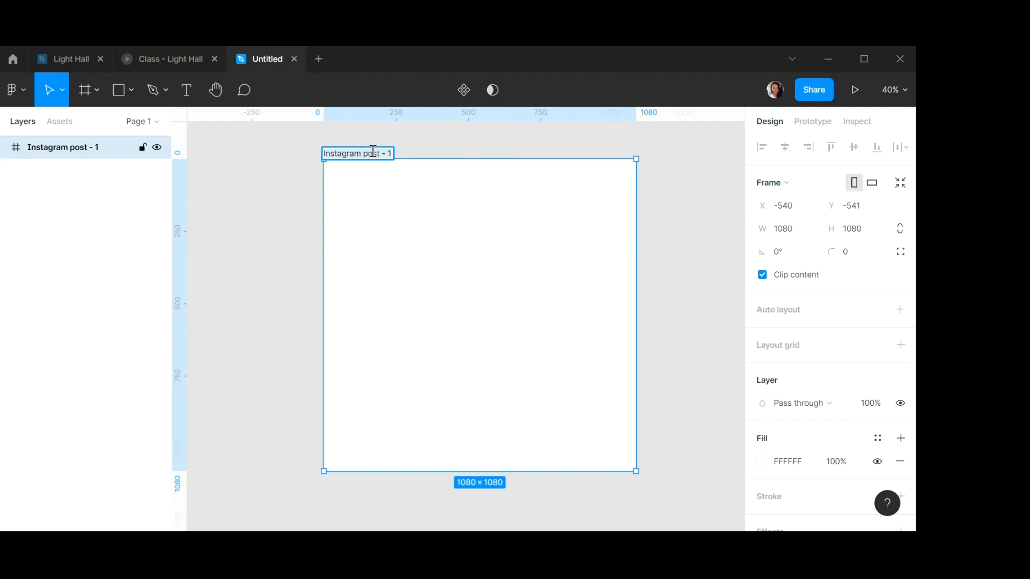
pyautogui.write('D1')
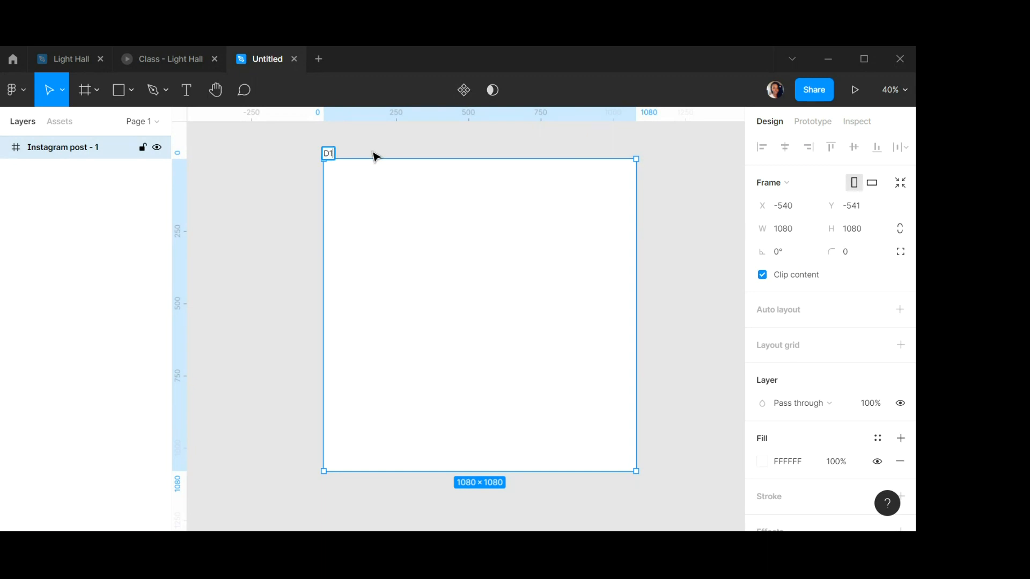
pyautogui.press('Return')
pyautogui.click(286, 181)
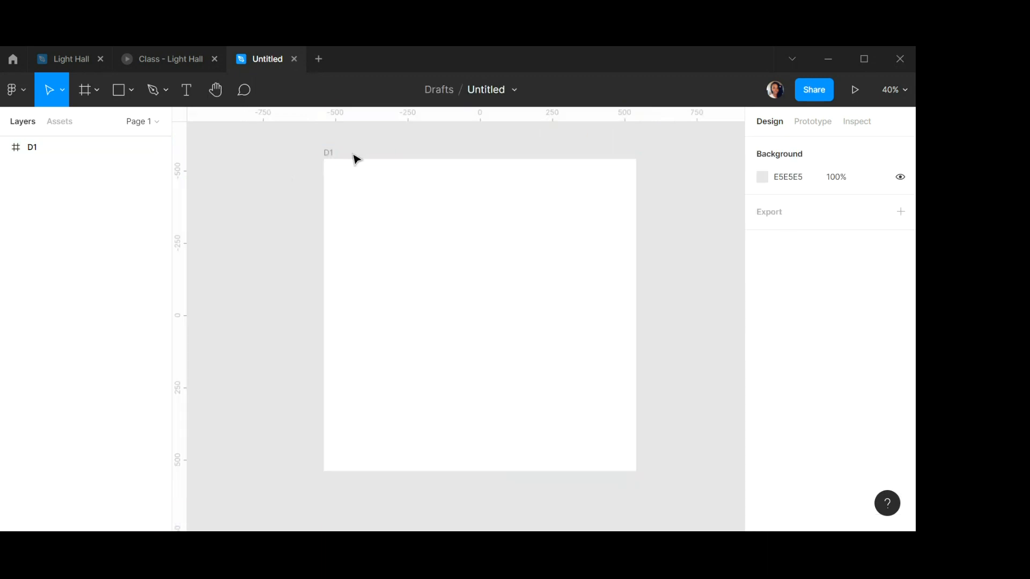
# Rename the file as Class1.
pyautogui.click(487, 88)
pyautogui.write('Class')
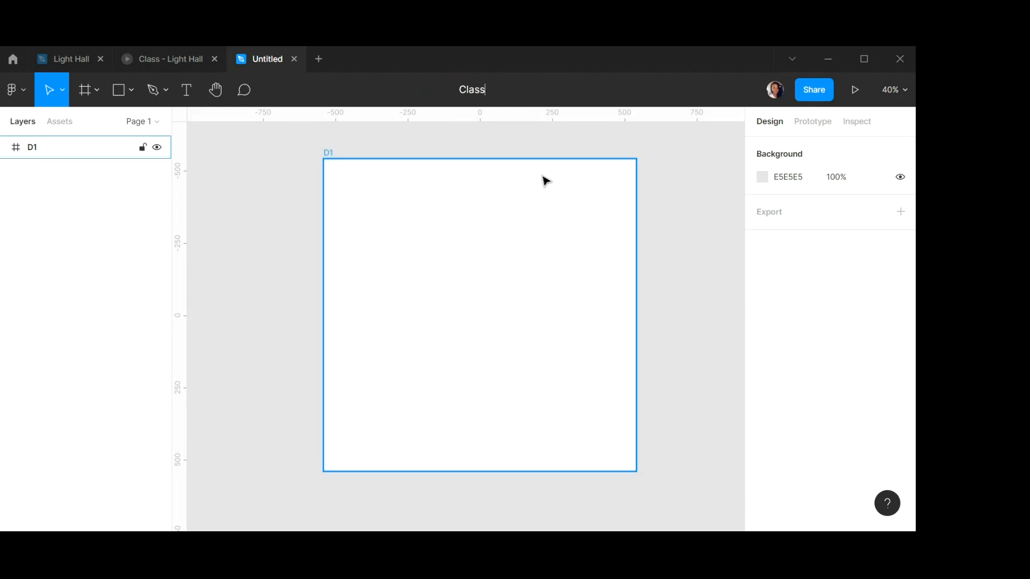
pyautogui.write('1')
pyautogui.press('Return')
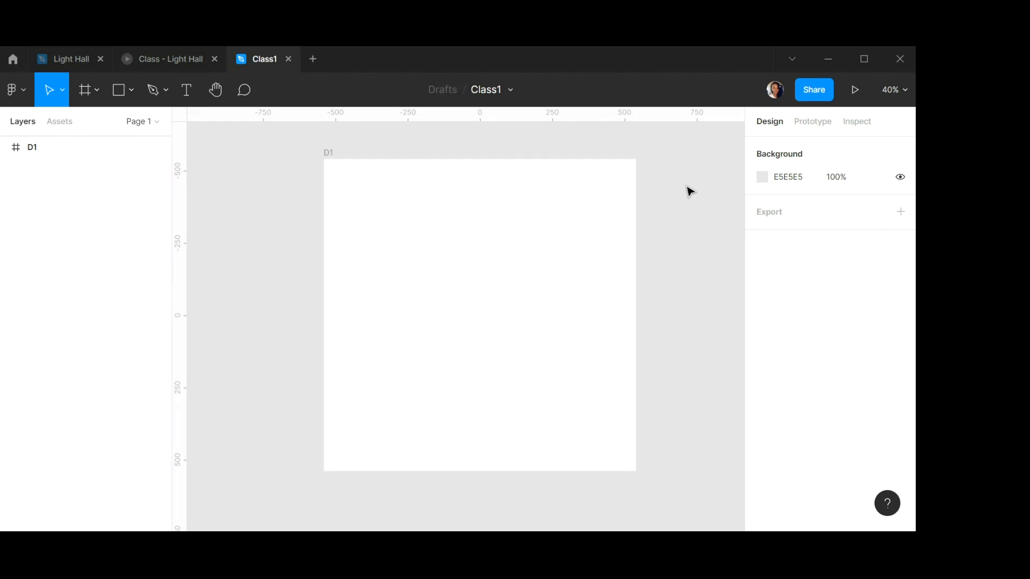
# Set frame D1's height to 758.
pyautogui.click(494, 235)
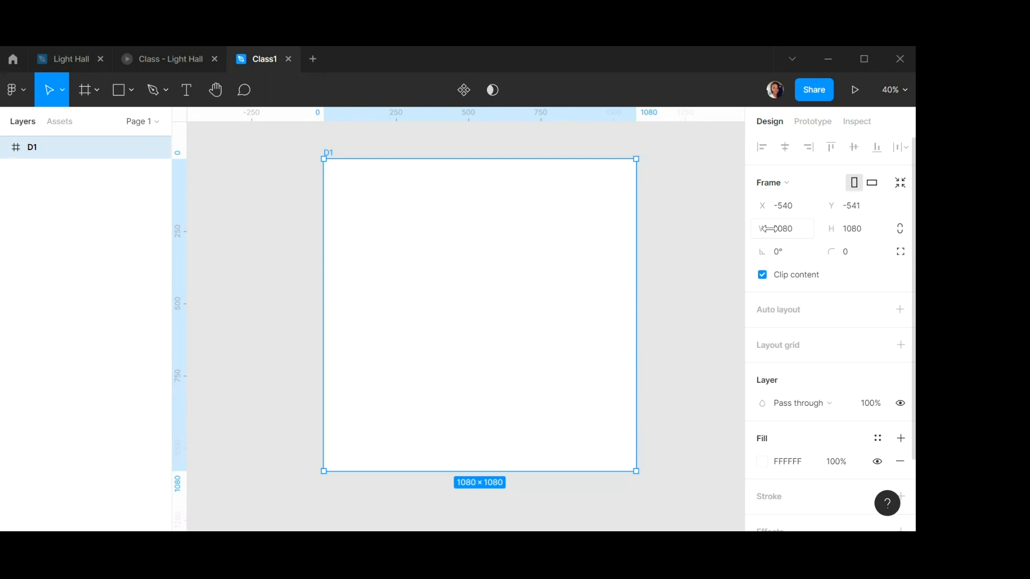
pyautogui.click(861, 234)
pyautogui.write('758')
pyautogui.press('Return')
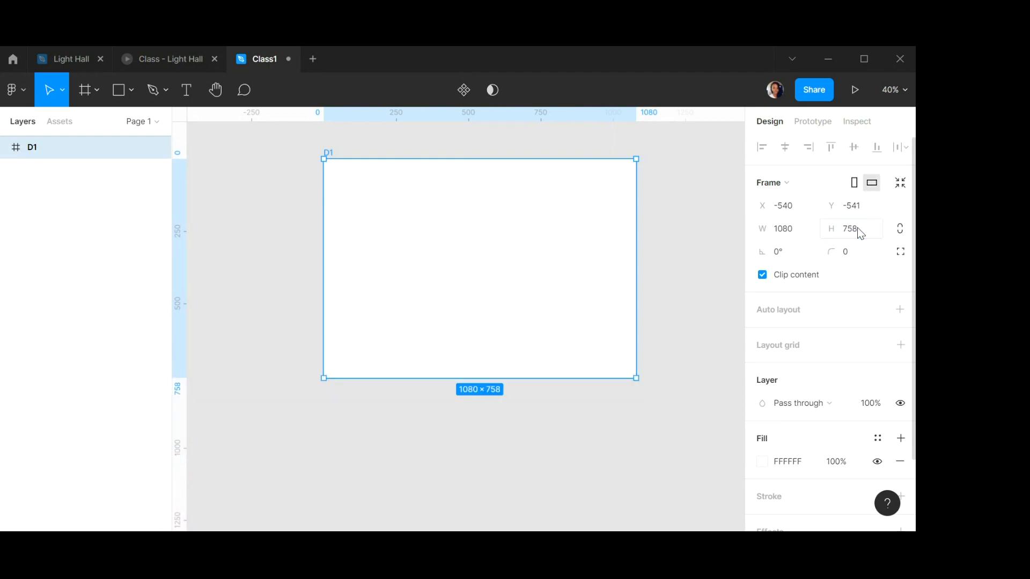
# Move frame D1 slightly down on the canvas.
pyautogui.moveTo(437, 202); pyautogui.dragTo(429, 233)
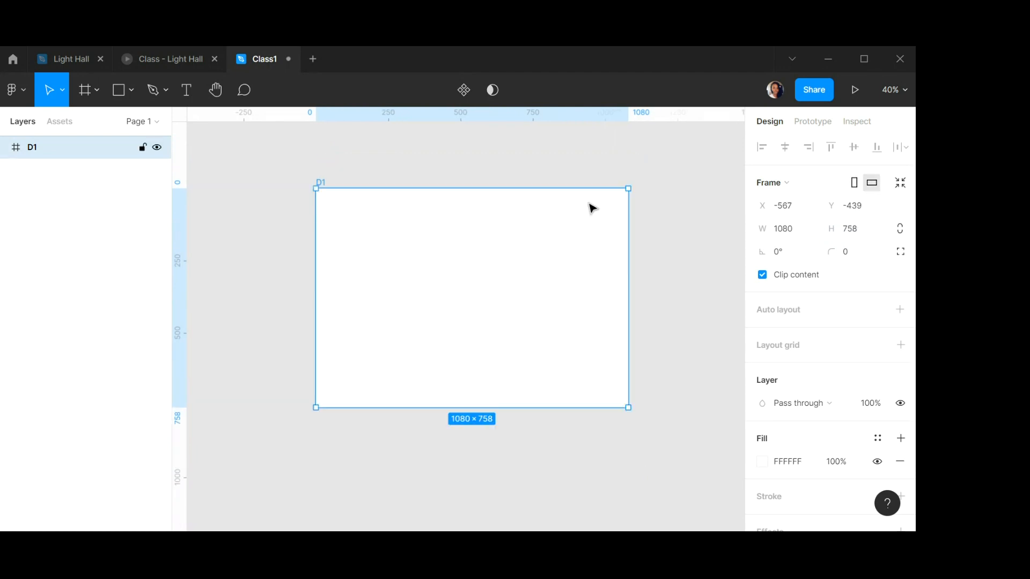
pyautogui.click(644, 191)
pyautogui.click(464, 276)
# Add a layout grid to frame D1 and switch its type to columns.
pyautogui.scroll(-3, 848, 265)
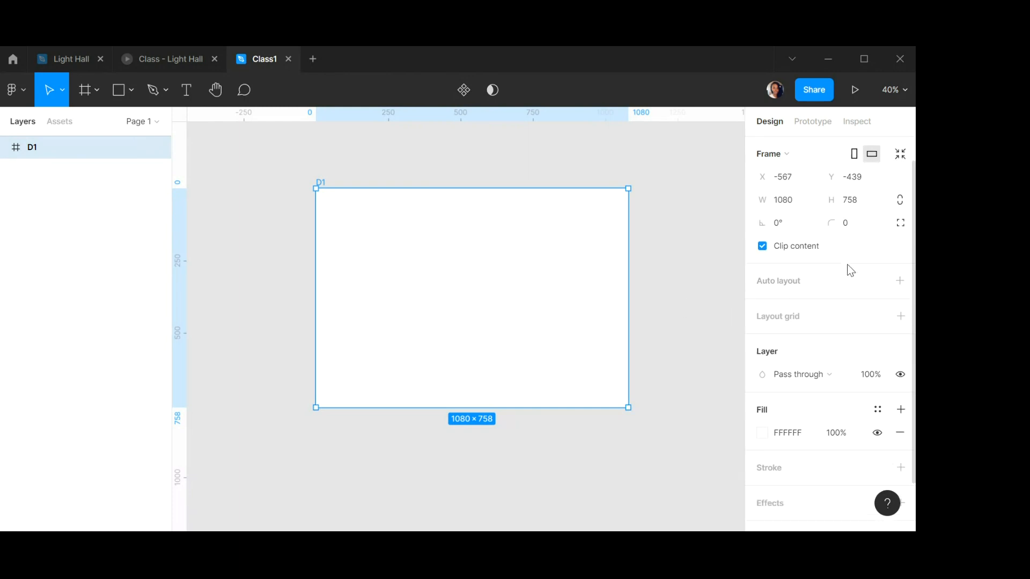
pyautogui.scroll(3, 846, 263)
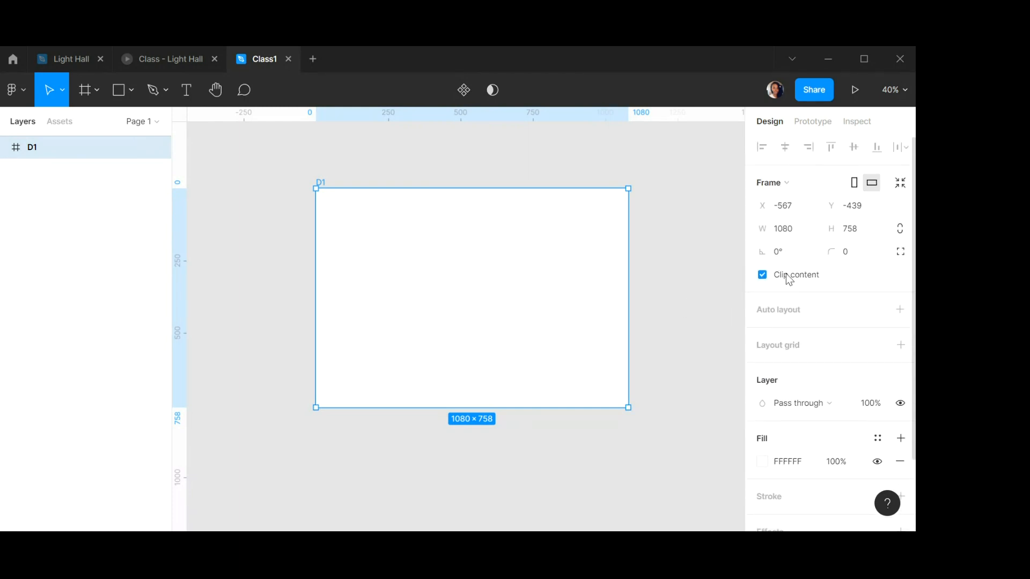
pyautogui.click(901, 346)
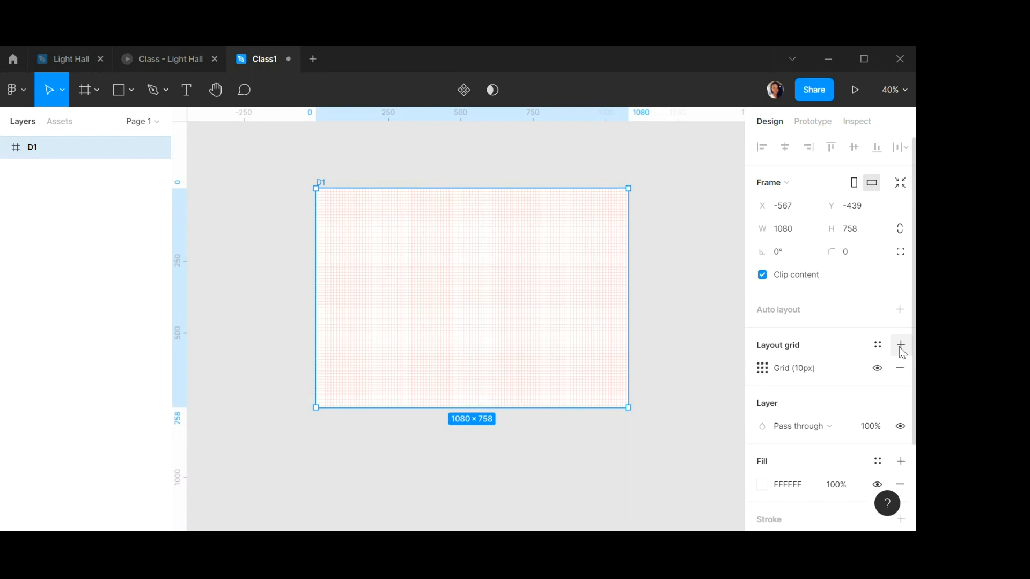
pyautogui.click(762, 368)
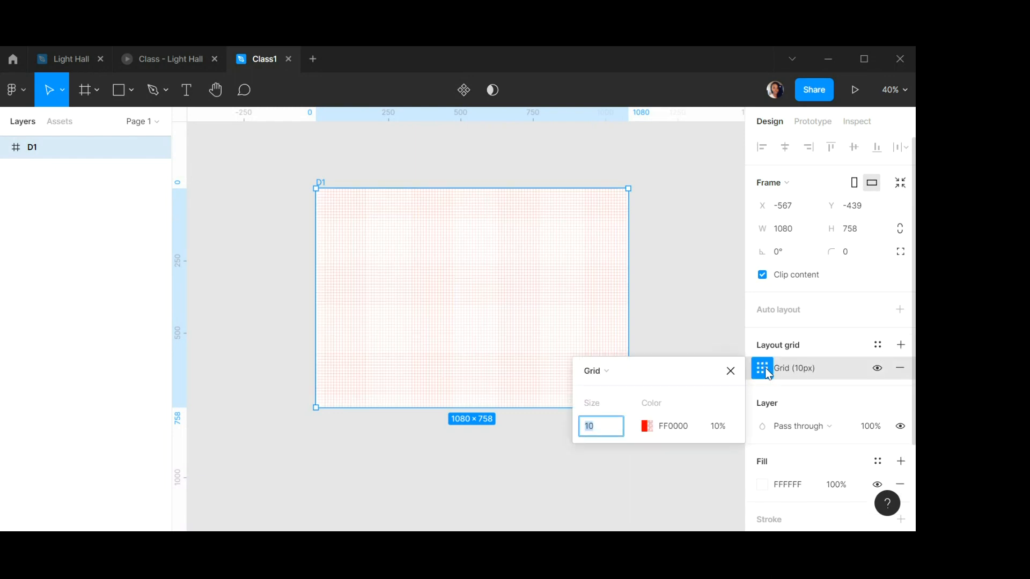
pyautogui.click(625, 373)
pyautogui.click(624, 387)
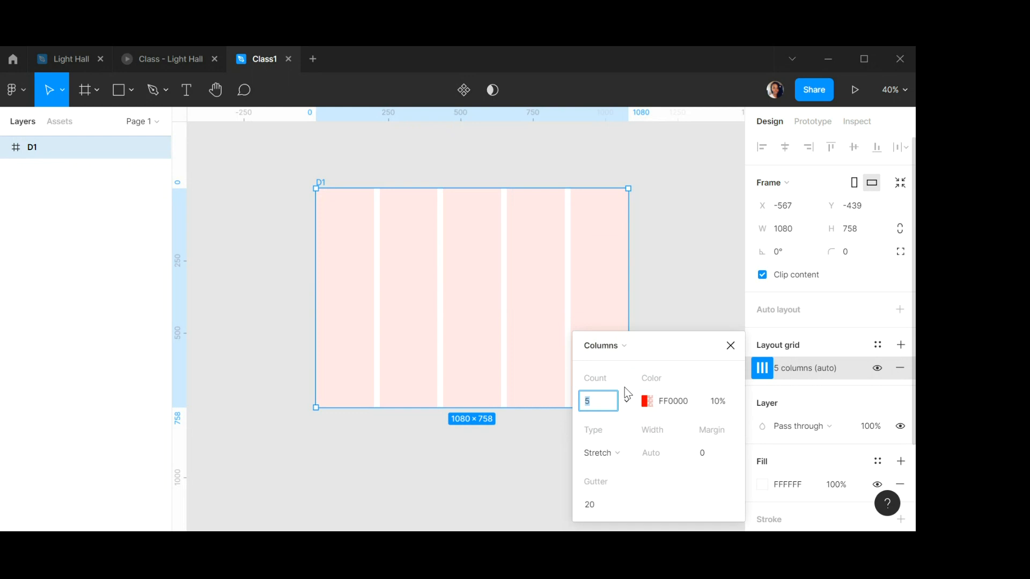
# Set the column grid to a count of 4, margin 80 and gutter 10.
pyautogui.write('4')
pyautogui.click(710, 452)
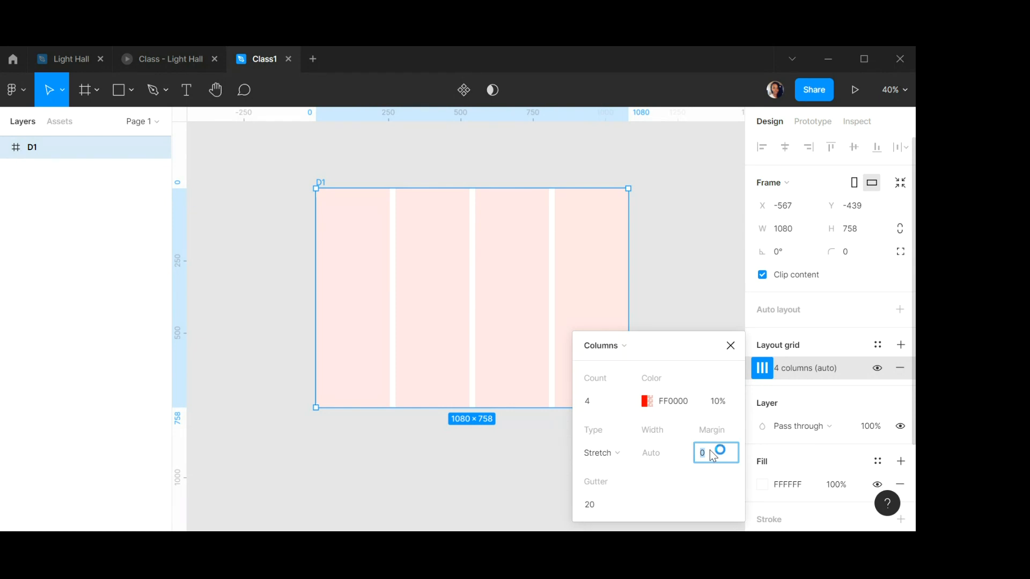
pyautogui.write('80')
pyautogui.click(600, 510)
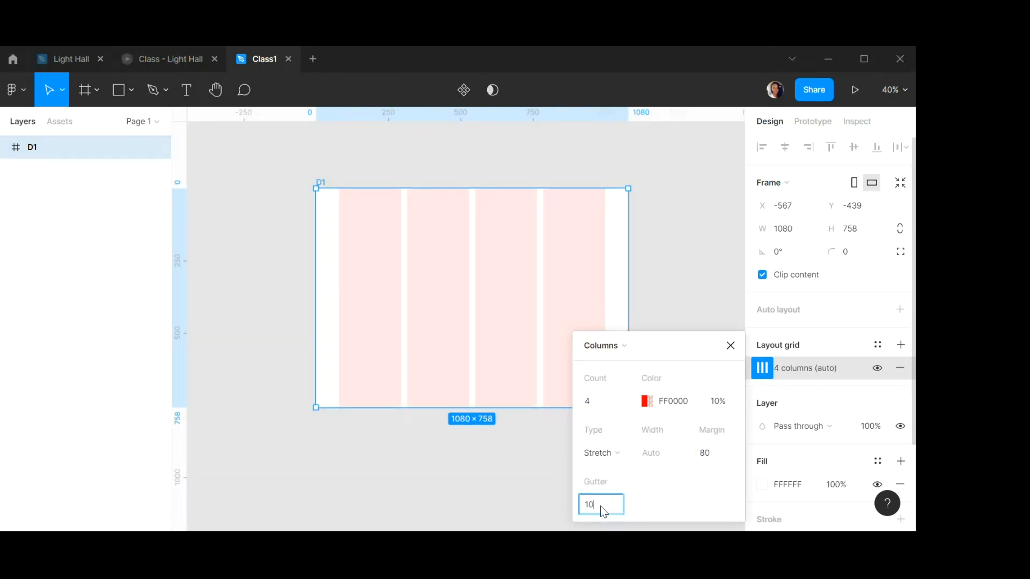
pyautogui.write('10')
pyautogui.press('Return')
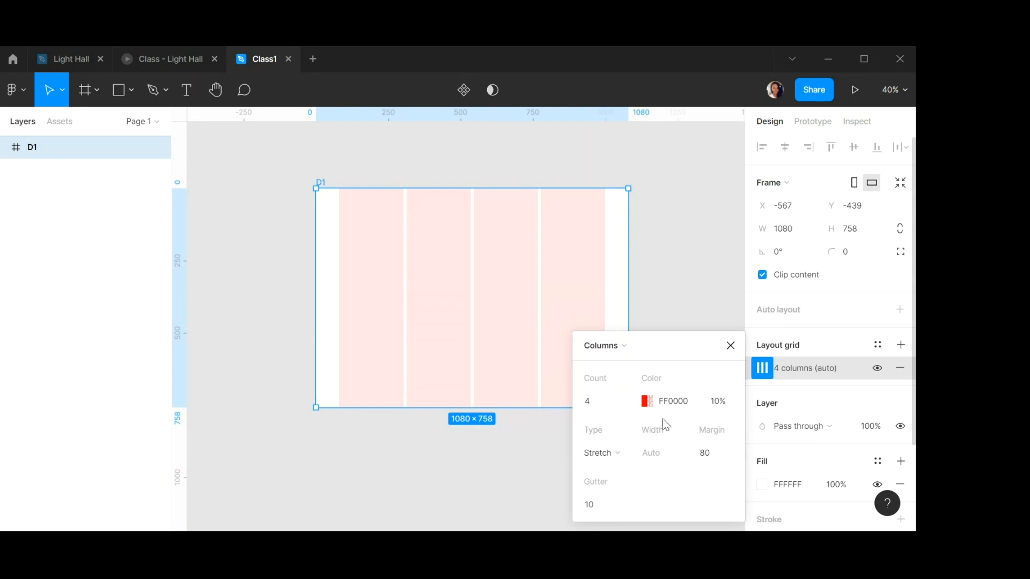
pyautogui.click(730, 345)
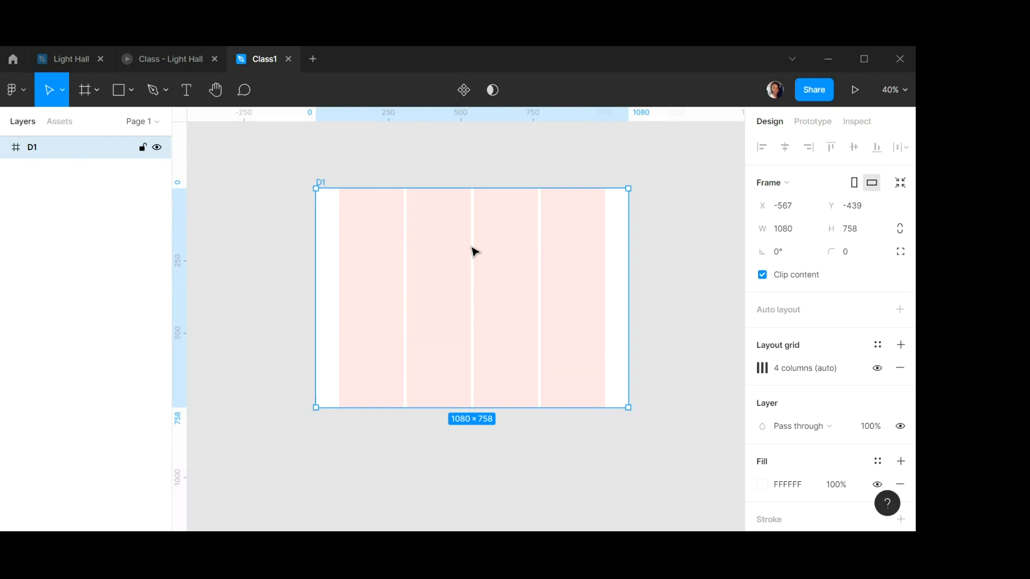
# View the Light Hall file's intro slide and return to Class1.
pyautogui.click(71, 56)
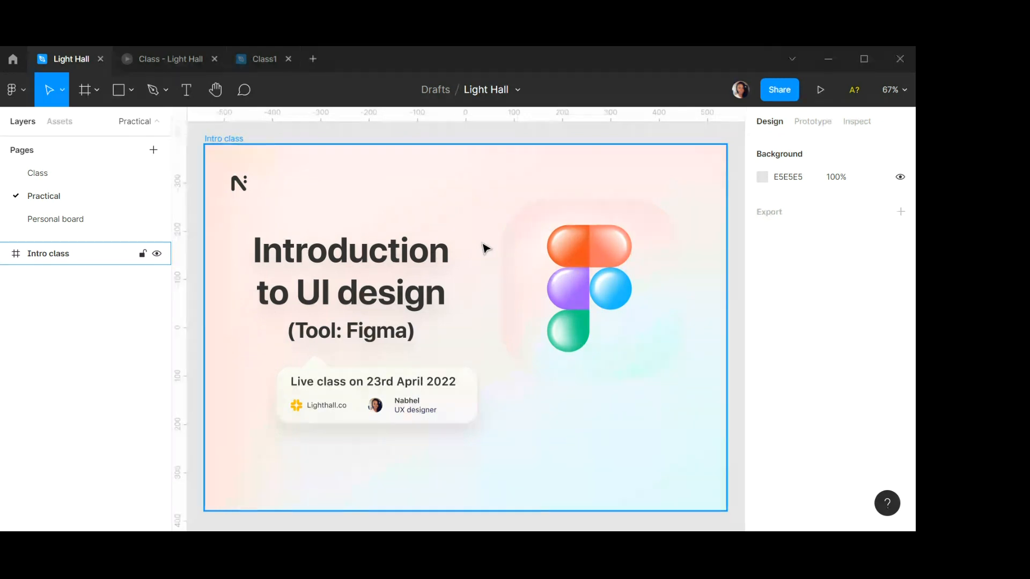
pyautogui.click(260, 60)
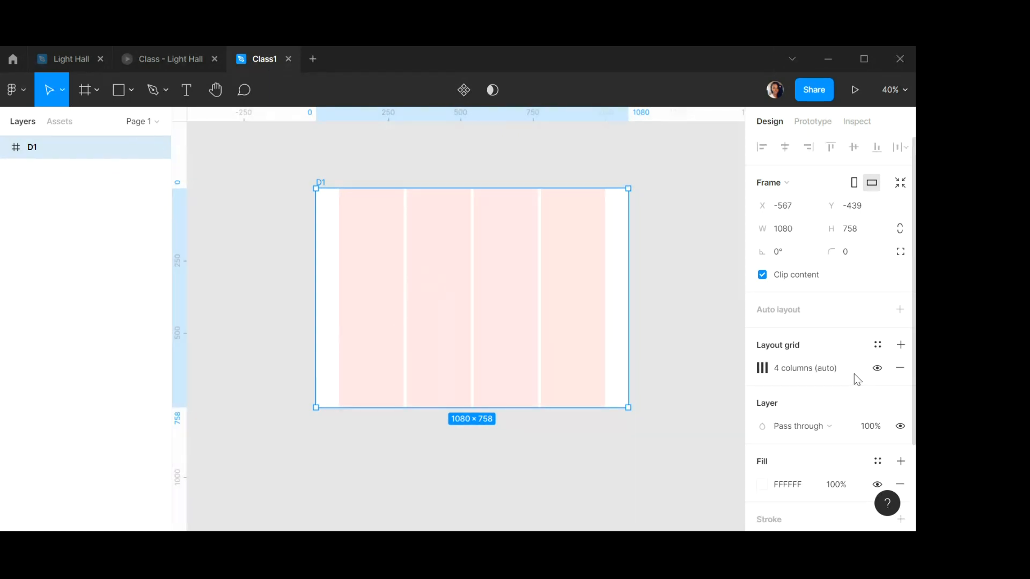
# Hide frame D1's layout grid.
pyautogui.click(876, 369)
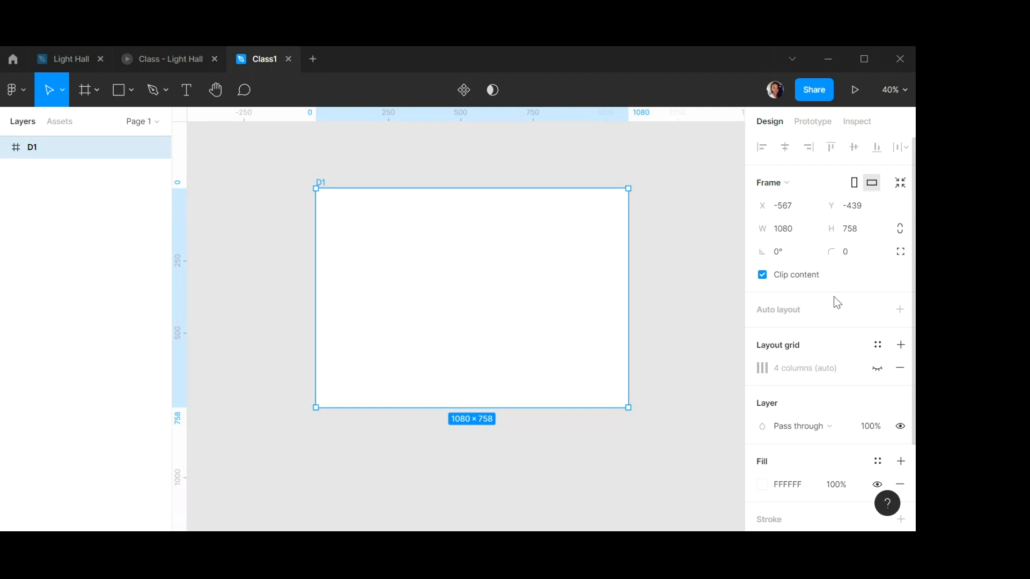
pyautogui.scroll(-2, 835, 297)
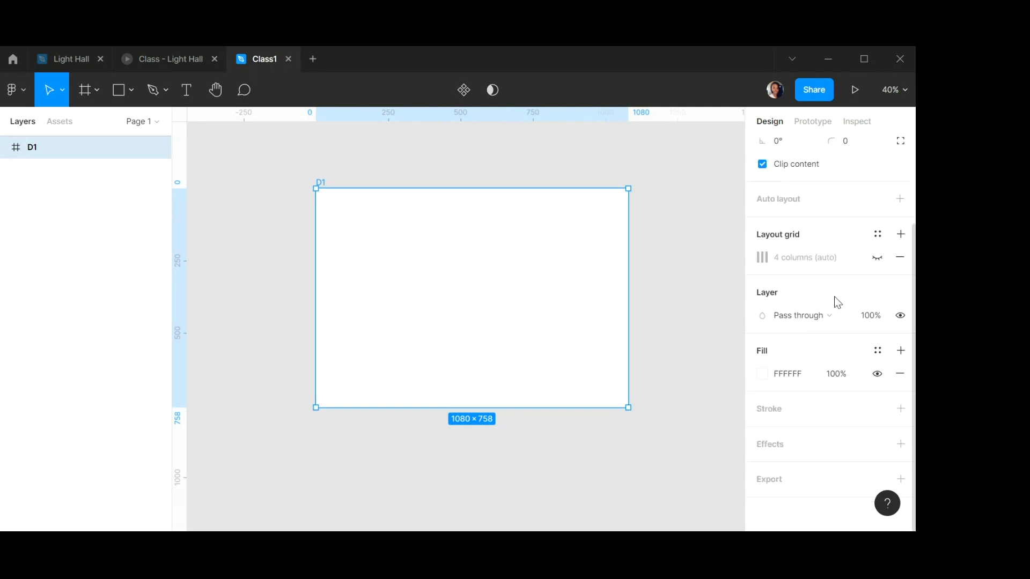
pyautogui.click(759, 374)
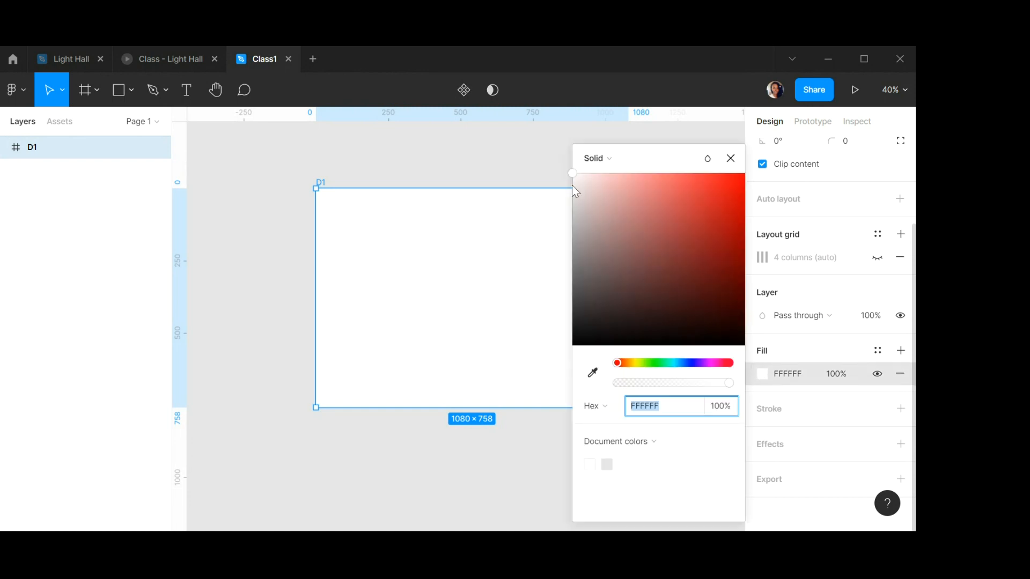
pyautogui.moveTo(572, 173); pyautogui.dragTo(706, 313)
pyautogui.moveTo(661, 363); pyautogui.dragTo(726, 362)
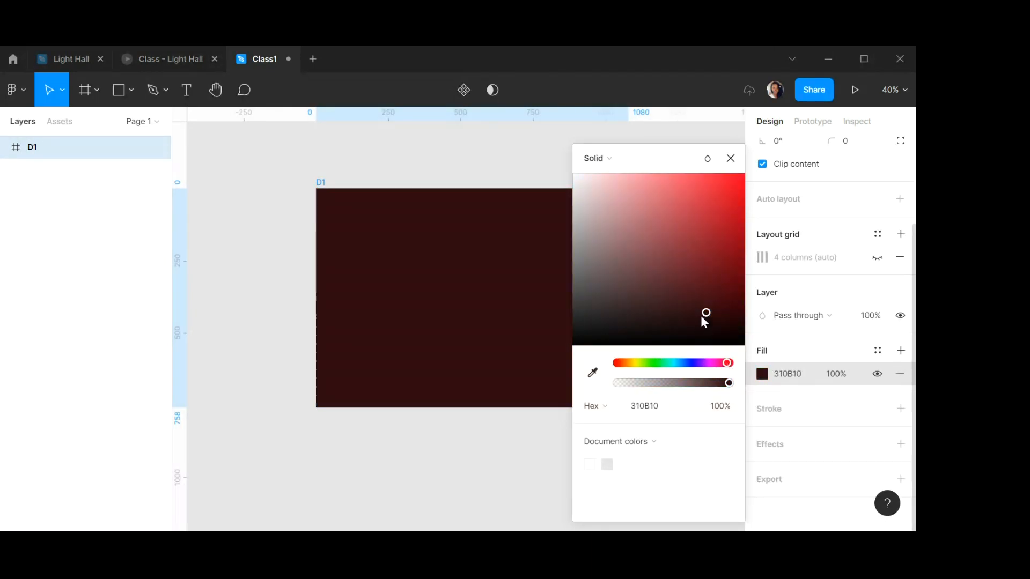
pyautogui.moveTo(708, 317); pyautogui.dragTo(542, 174)
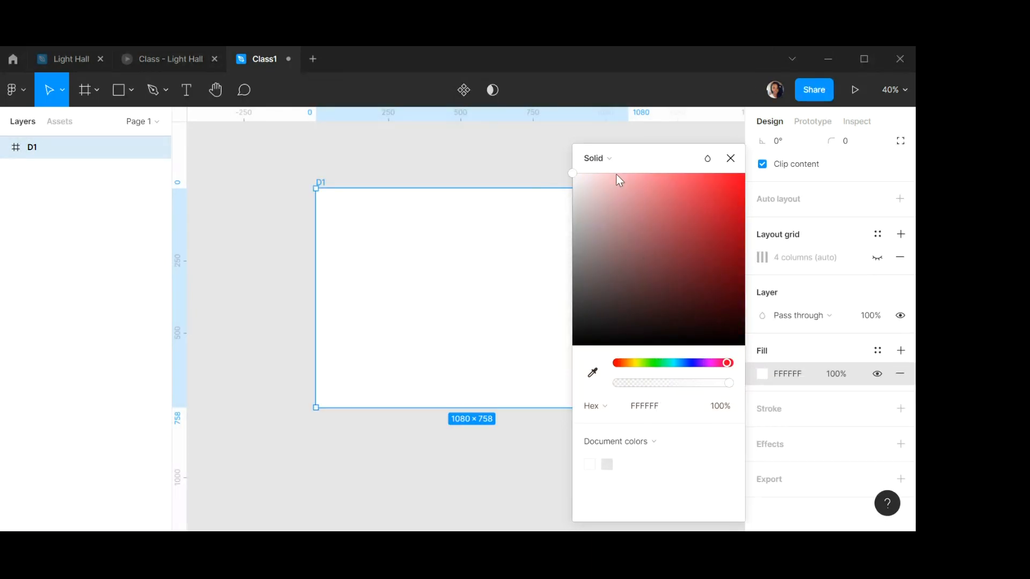
# Change frame D1's fill to a linear gradient running diagonally from beyond its top-left corner to beyond its bottom-right corner.
pyautogui.click(639, 161)
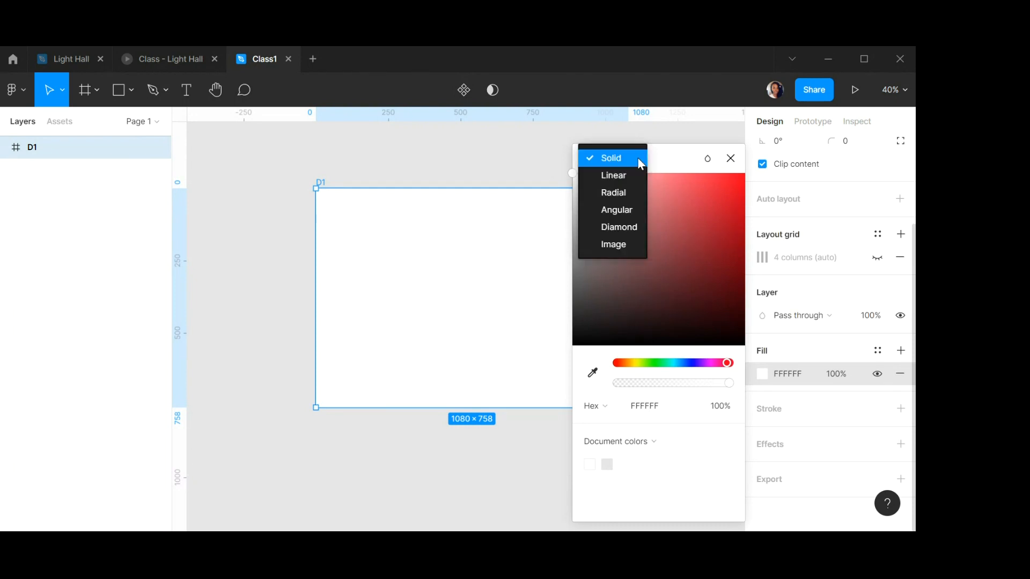
pyautogui.click(613, 176)
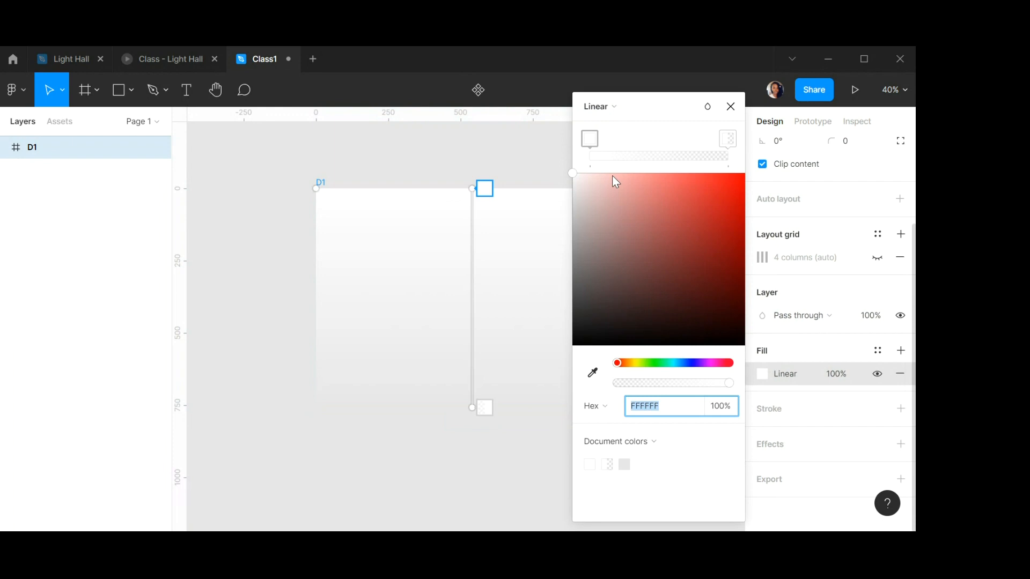
pyautogui.moveTo(657, 106); pyautogui.dragTo(762, 153)
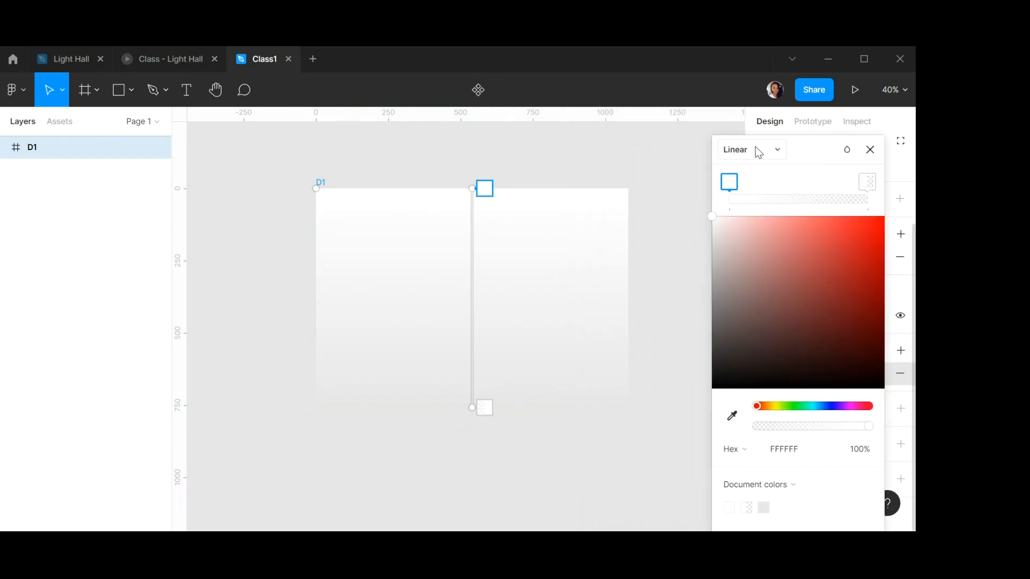
pyautogui.click(755, 147)
pyautogui.click(749, 149)
pyautogui.moveTo(462, 187); pyautogui.dragTo(321, 173)
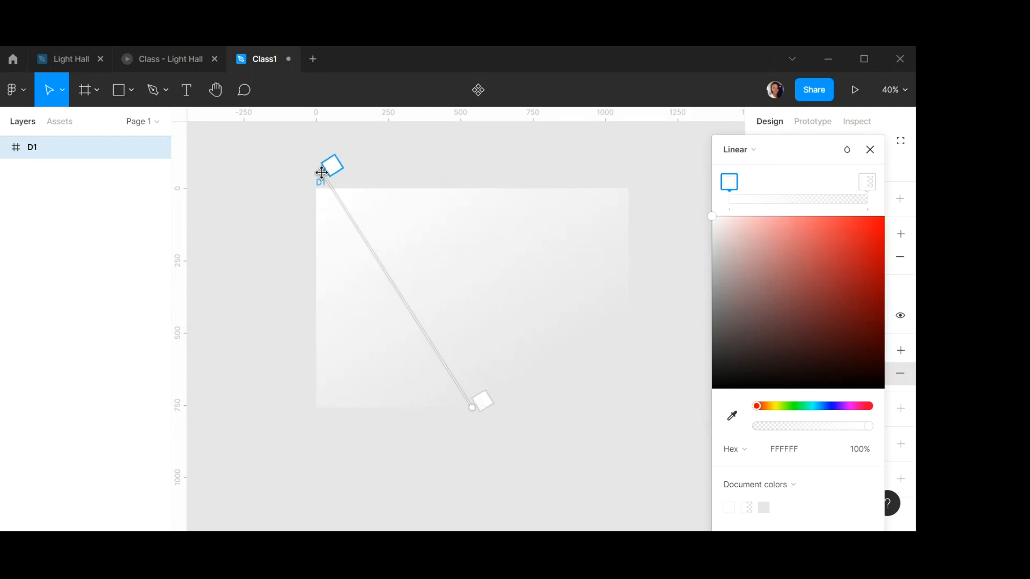
pyautogui.moveTo(469, 404); pyautogui.dragTo(643, 441)
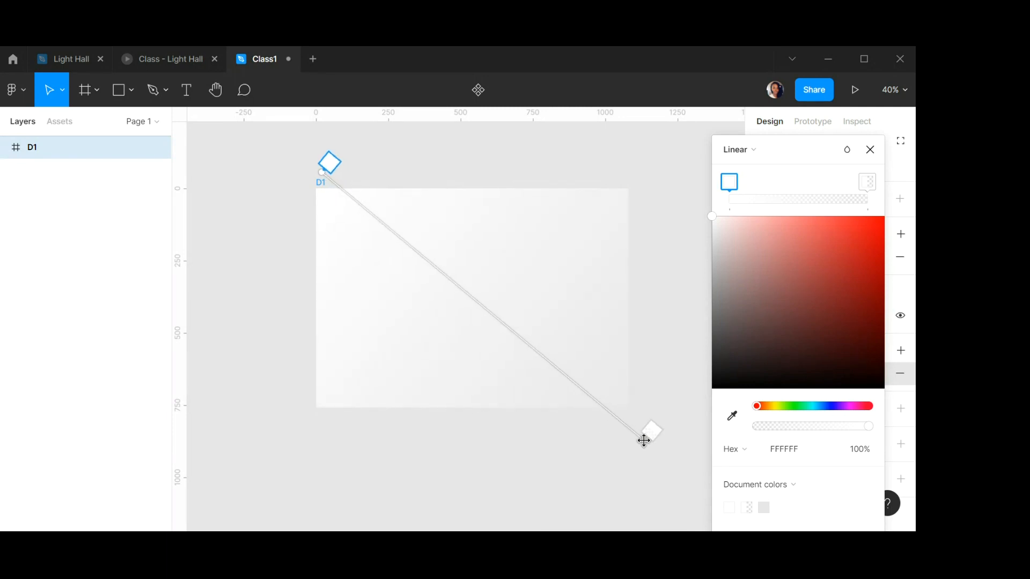
# Add two extra colour stops along the gradient, giving four stops in total.
pyautogui.click(768, 194)
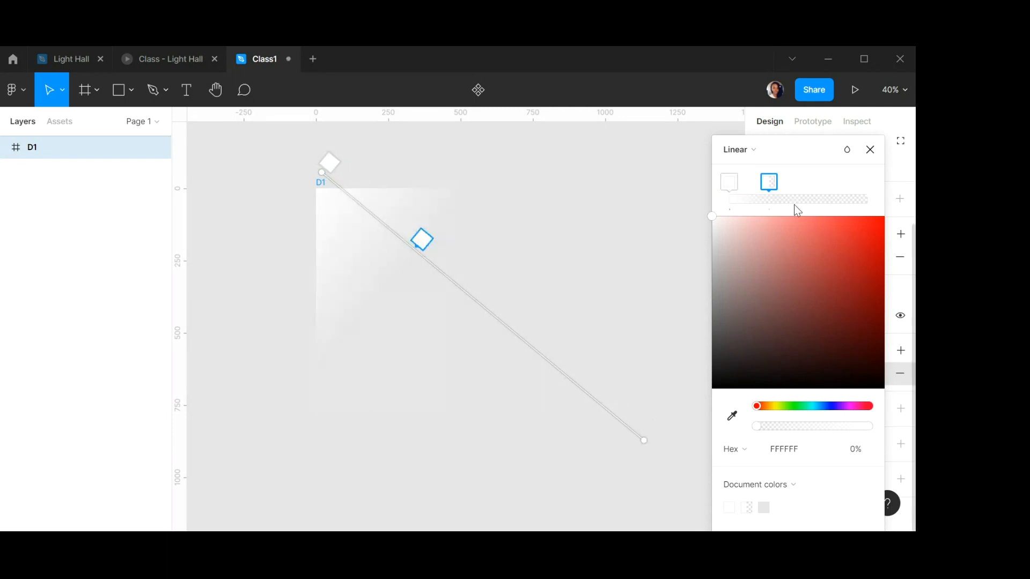
pyautogui.click(819, 195)
pyautogui.click(865, 195)
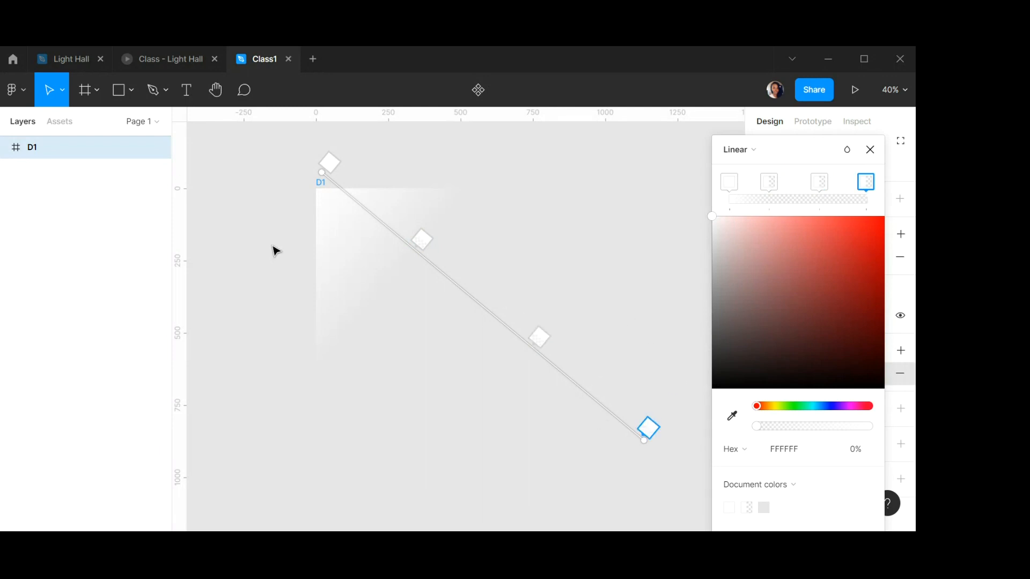
pyautogui.click(332, 163)
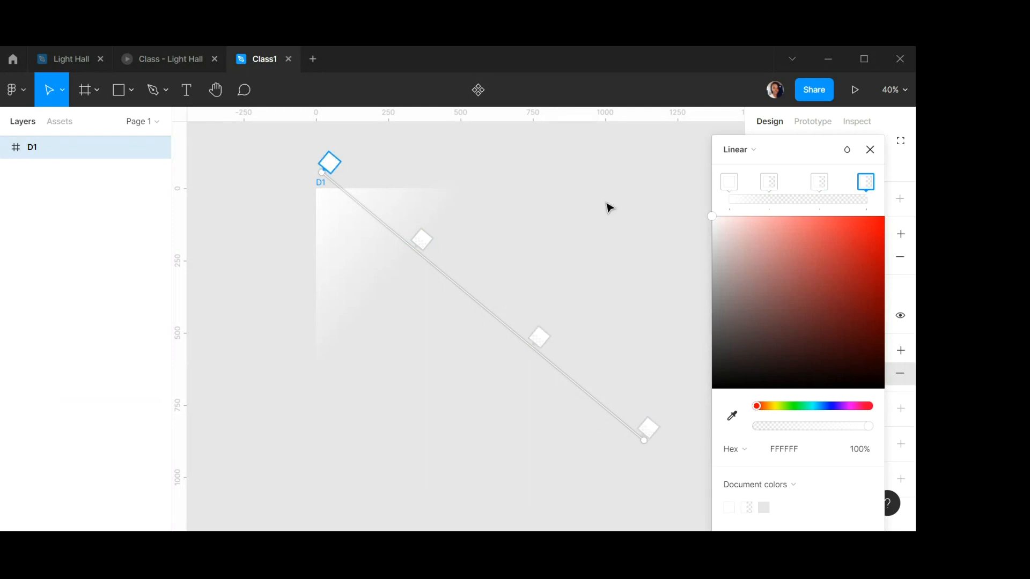
pyautogui.click(731, 182)
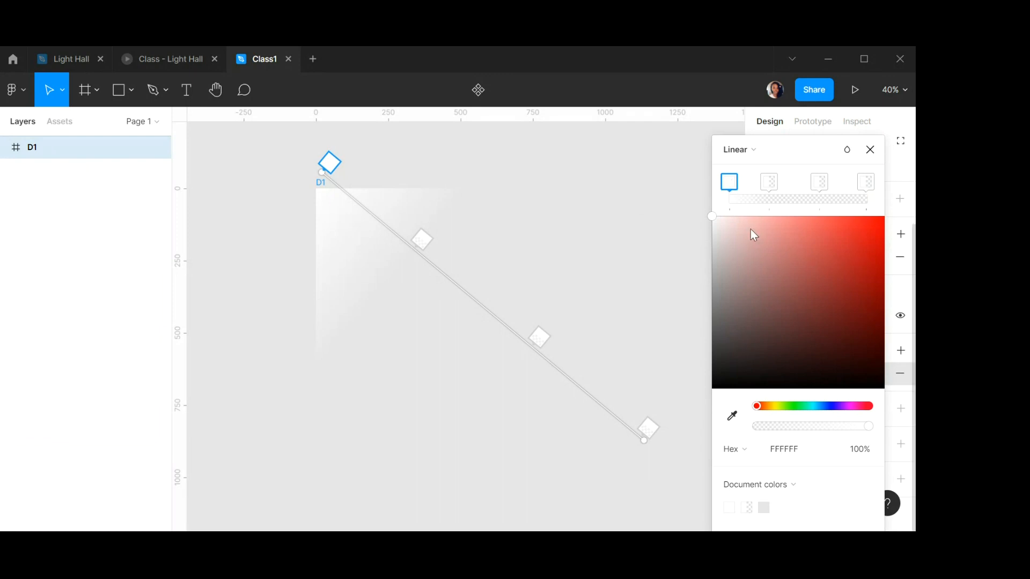
# Set the second gradient stop's colour to FFEAE8 at 100% opacity.
pyautogui.click(776, 184)
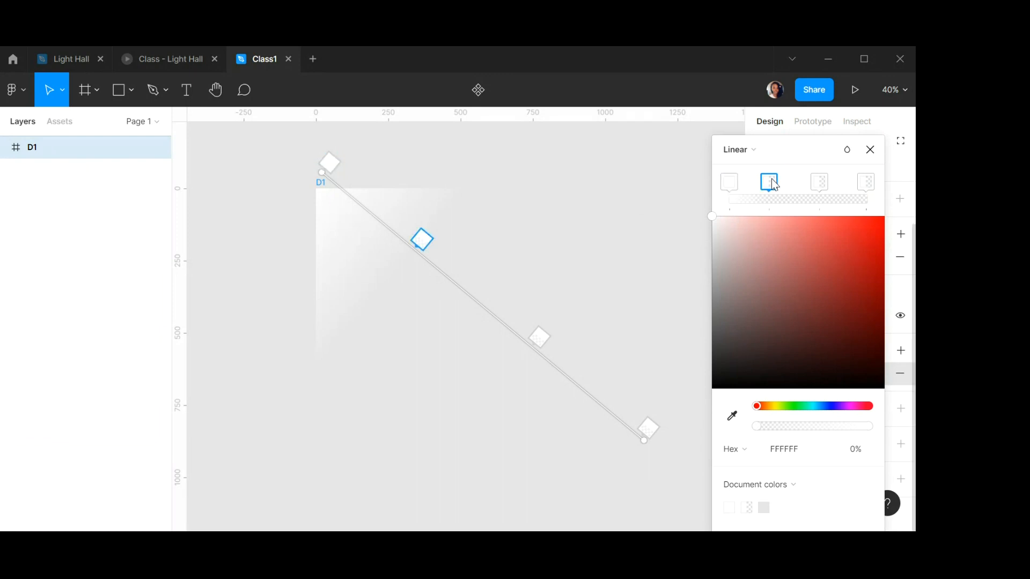
pyautogui.click(807, 455)
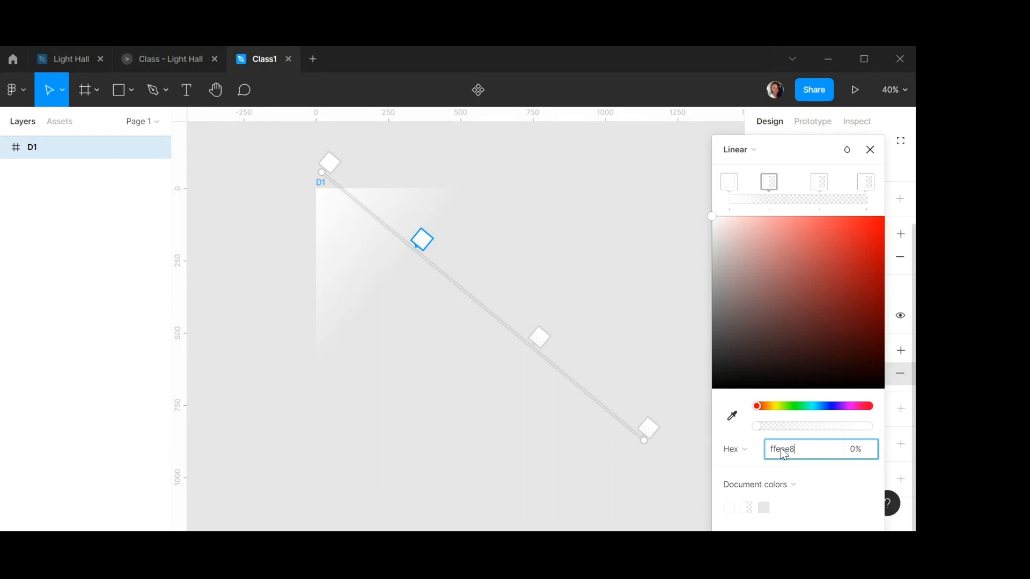
pyautogui.press('Return')
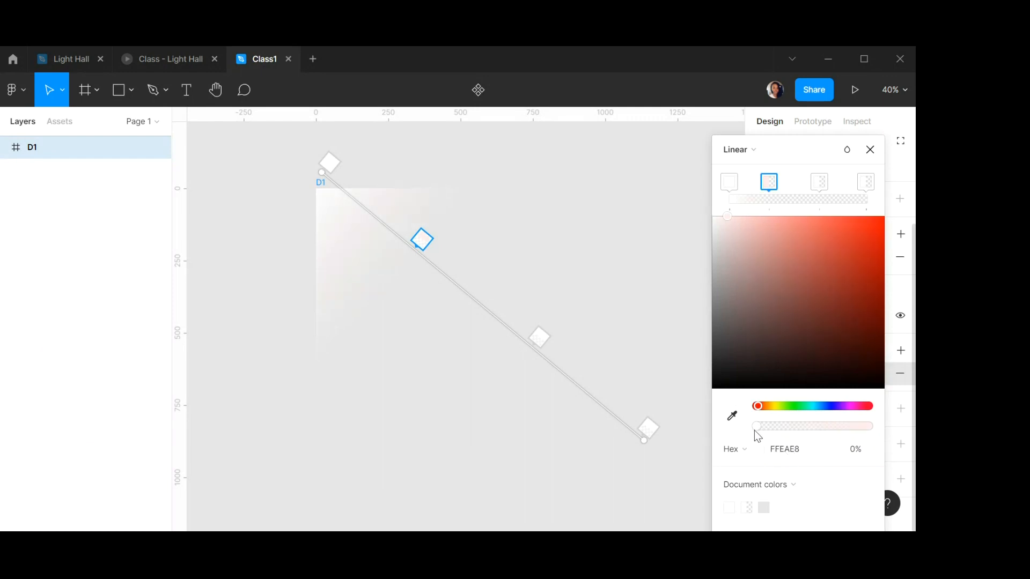
pyautogui.moveTo(760, 432); pyautogui.dragTo(897, 435)
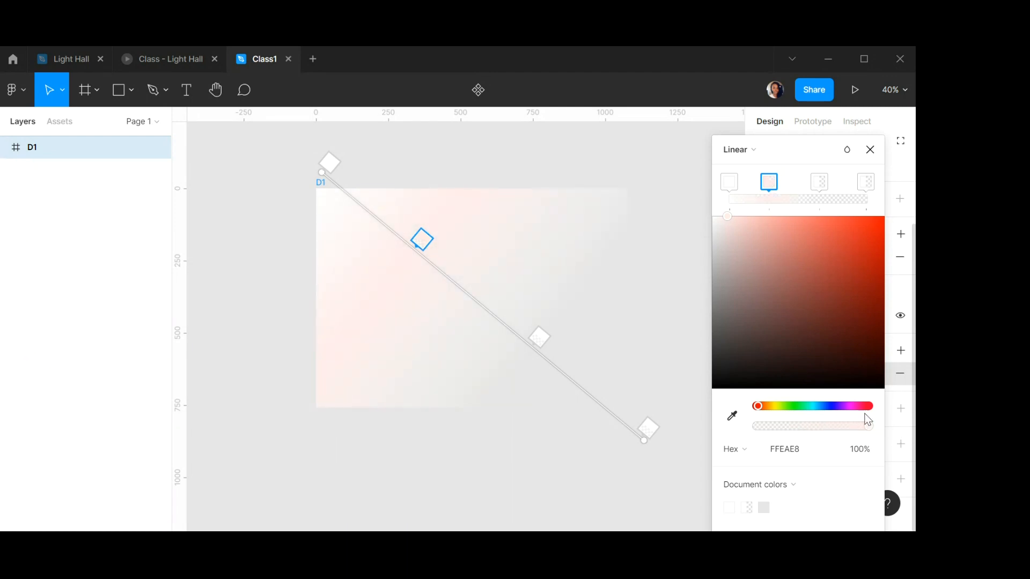
# Set the third gradient stop's colour to E8F8FF at 100% opacity.
pyautogui.click(820, 183)
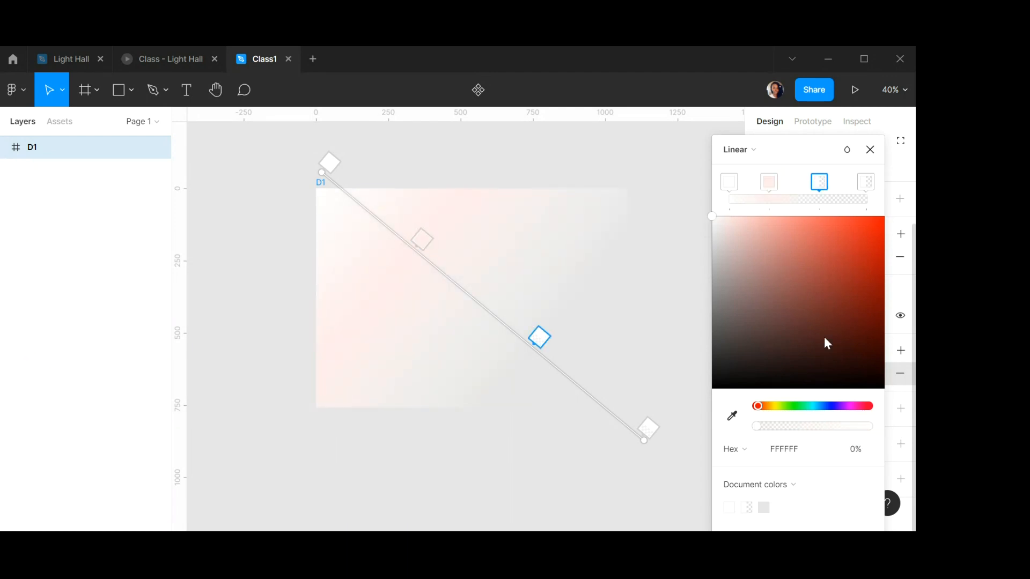
pyautogui.click(799, 454)
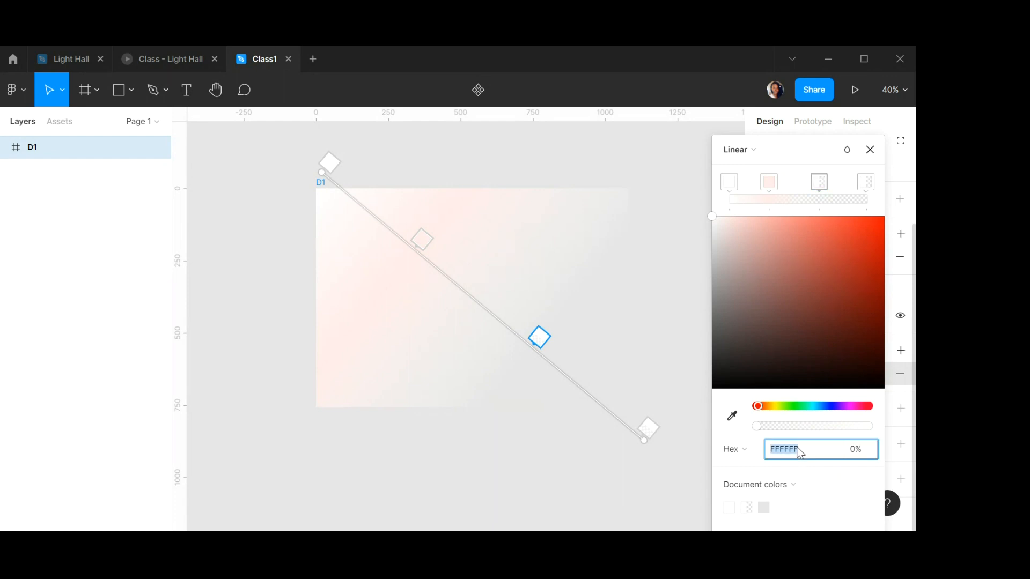
pyautogui.write('e8f8ff')
pyautogui.press('Return')
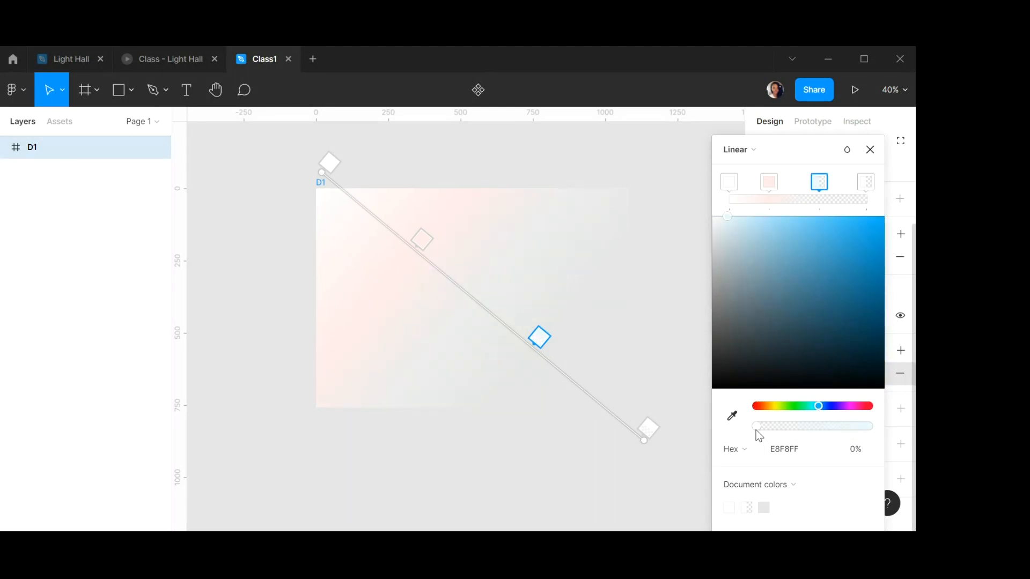
pyautogui.moveTo(757, 431); pyautogui.dragTo(823, 431)
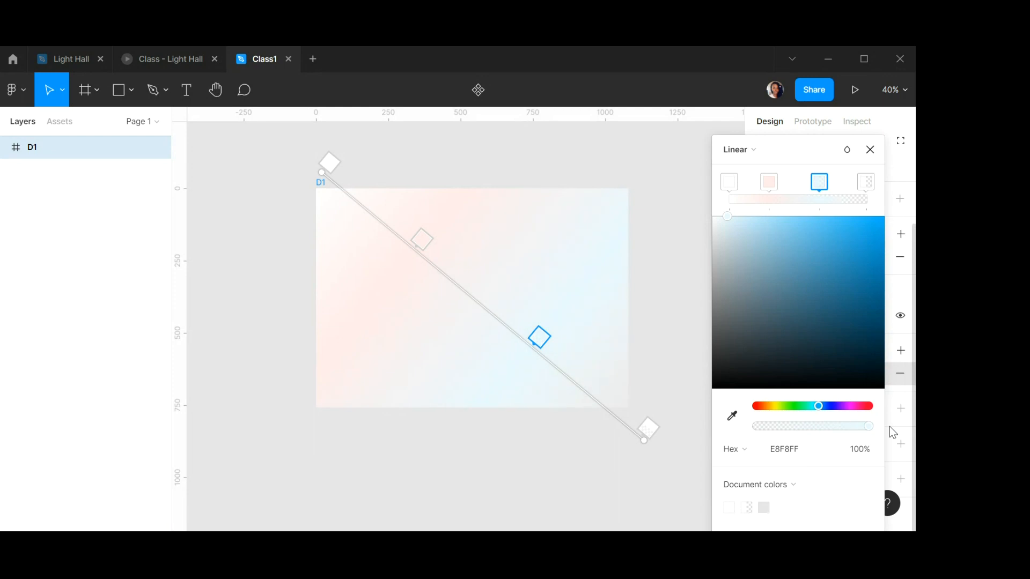
# Set the last gradient stop's colour to D6FFEF at 100% opacity and close the colour picker.
pyautogui.click(866, 181)
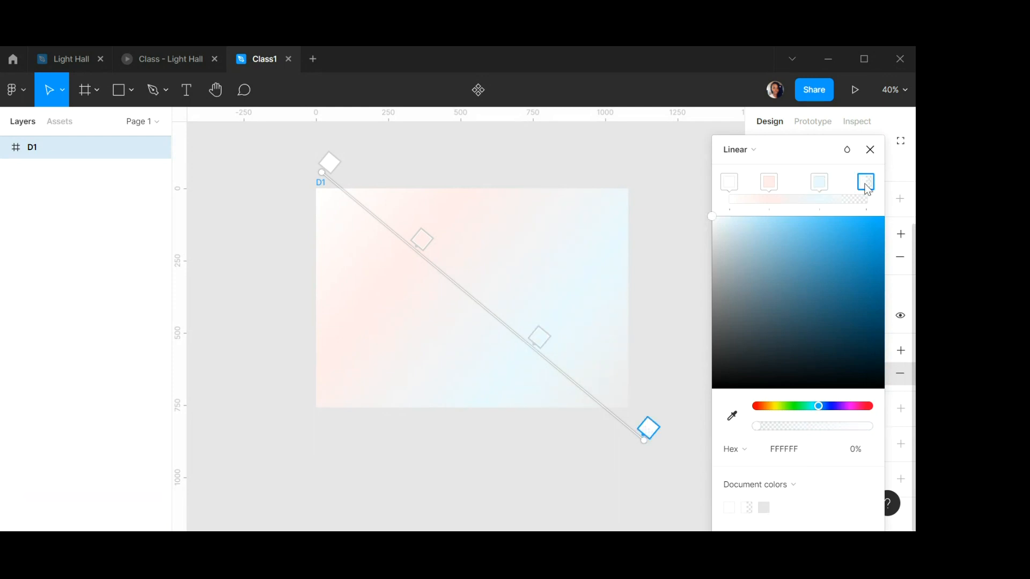
pyautogui.click(797, 451)
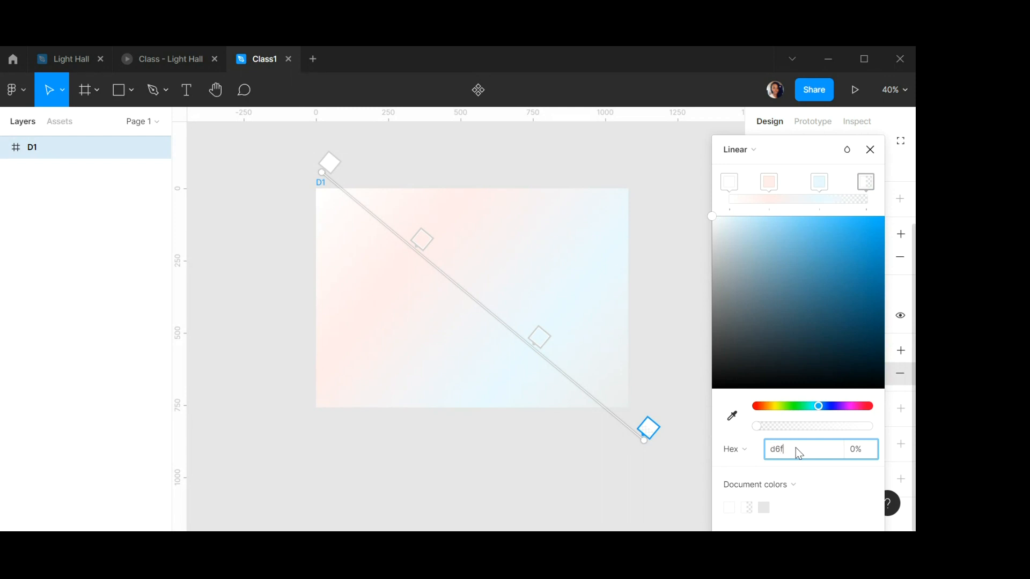
pyautogui.write('d6ffef')
pyautogui.press('Return')
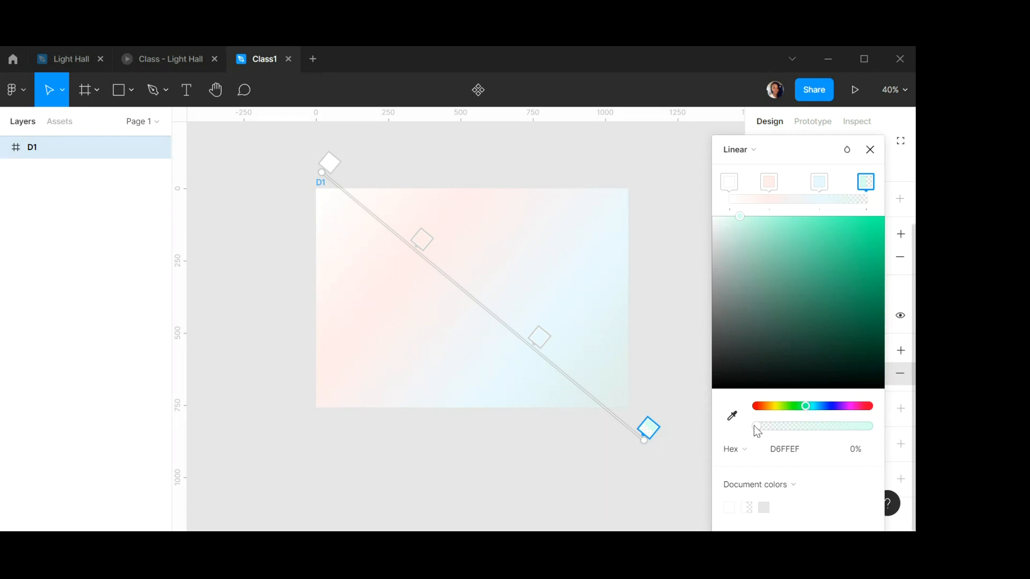
pyautogui.moveTo(755, 426); pyautogui.dragTo(887, 429)
pyautogui.click(876, 154)
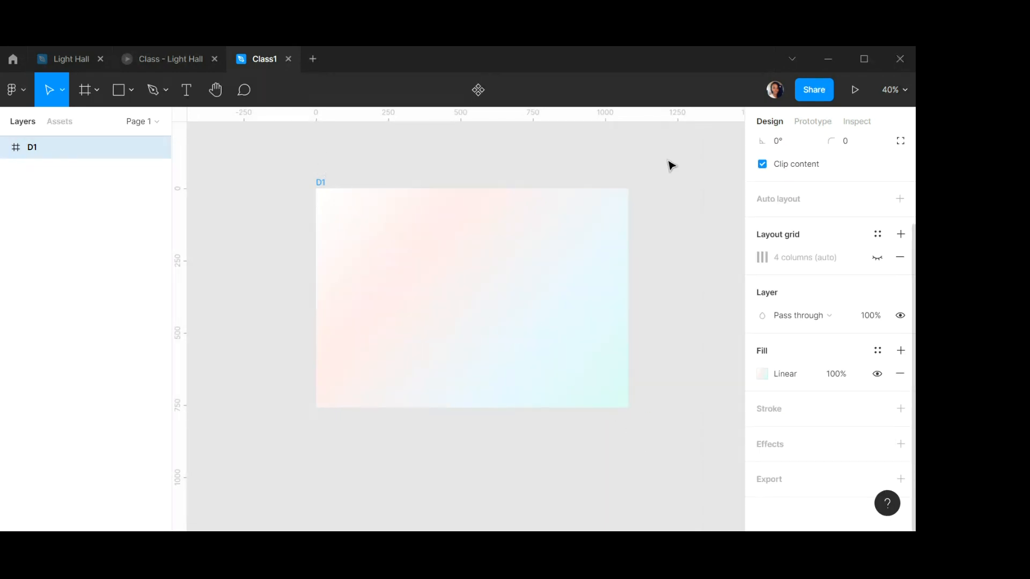
# Compare the frame with the Light Hall intro slide, then go back to the Class1 file.
pyautogui.scroll(1, 397, 268)
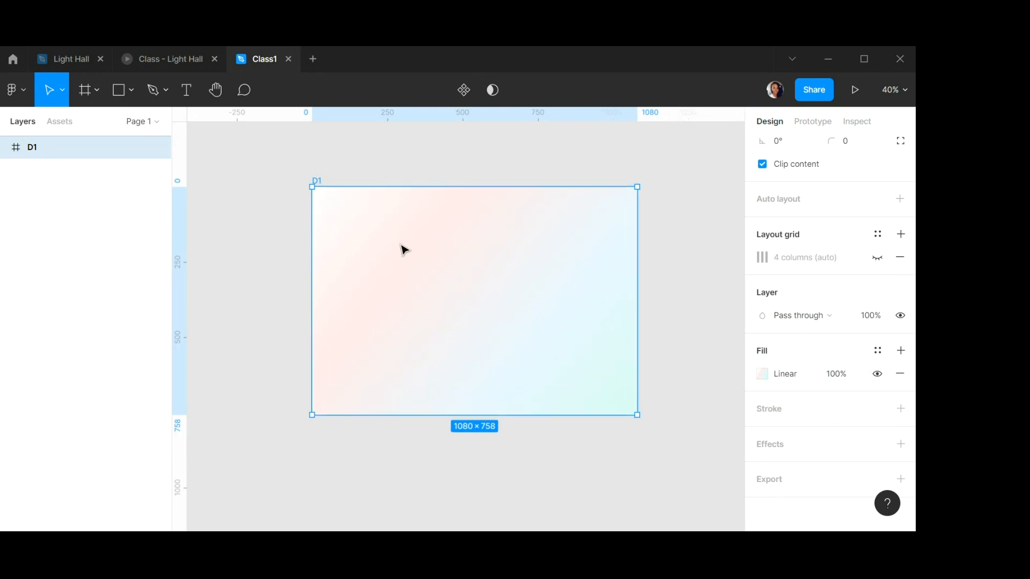
pyautogui.scroll(-2, 400, 252)
pyautogui.click(63, 63)
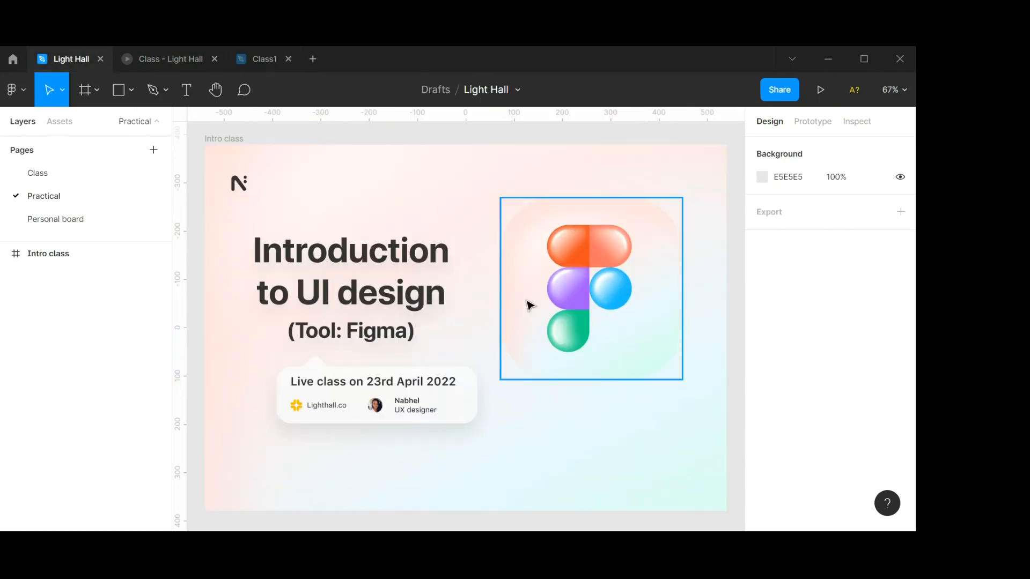
pyautogui.click(272, 62)
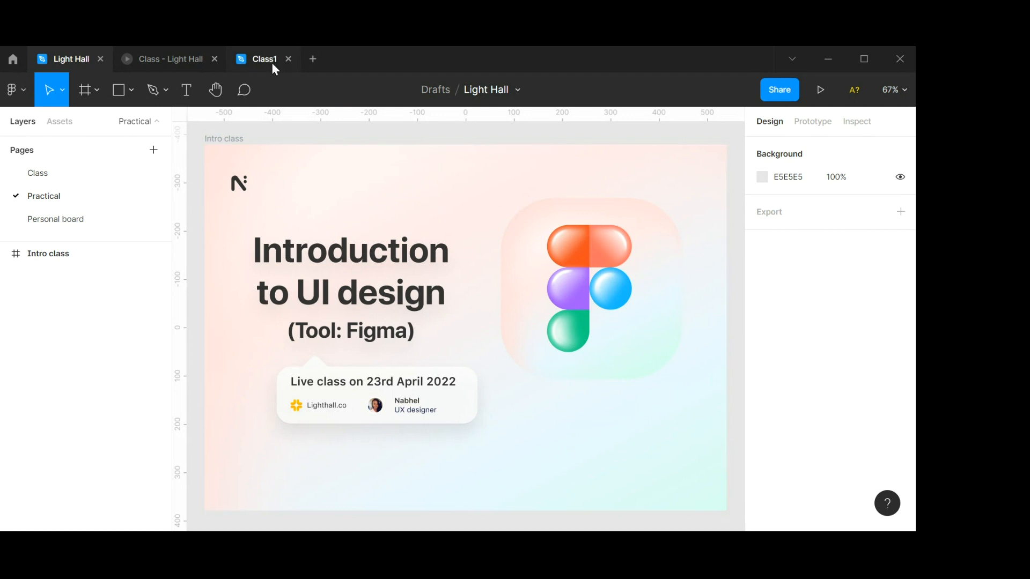
pyautogui.scroll(2, 456, 244)
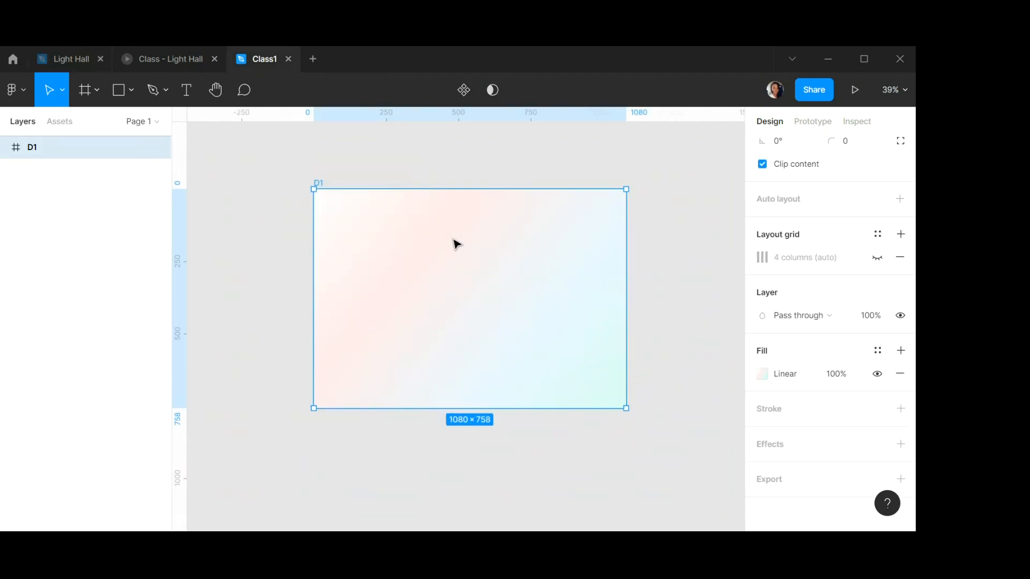
pyautogui.scroll(-3, 437, 288)
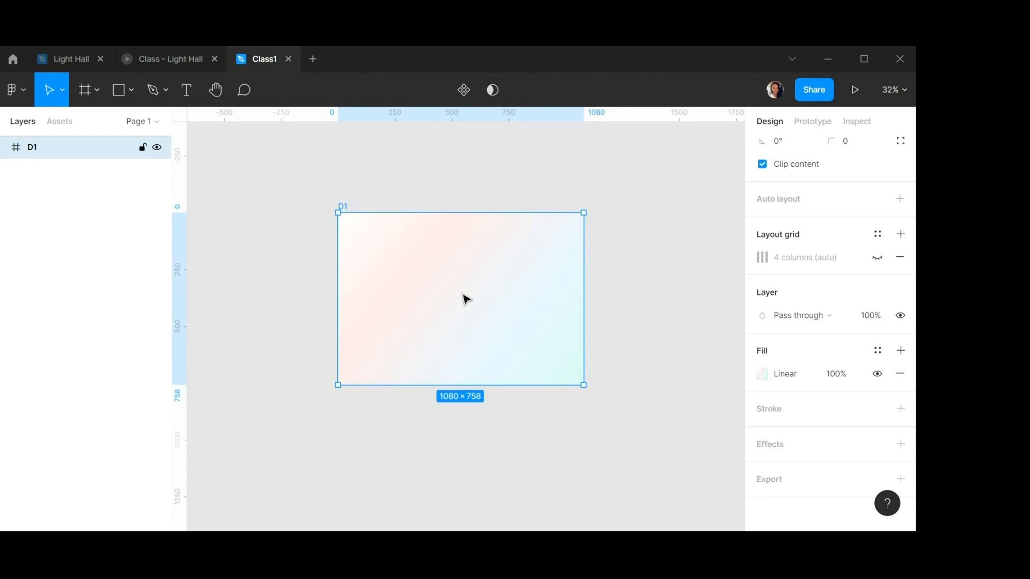
# Duplicate frame D1, placing the copy to the right of the original.
pyautogui.moveTo(420, 283); pyautogui.dragTo(700, 280)
pyautogui.scroll(-1, 494, 294)
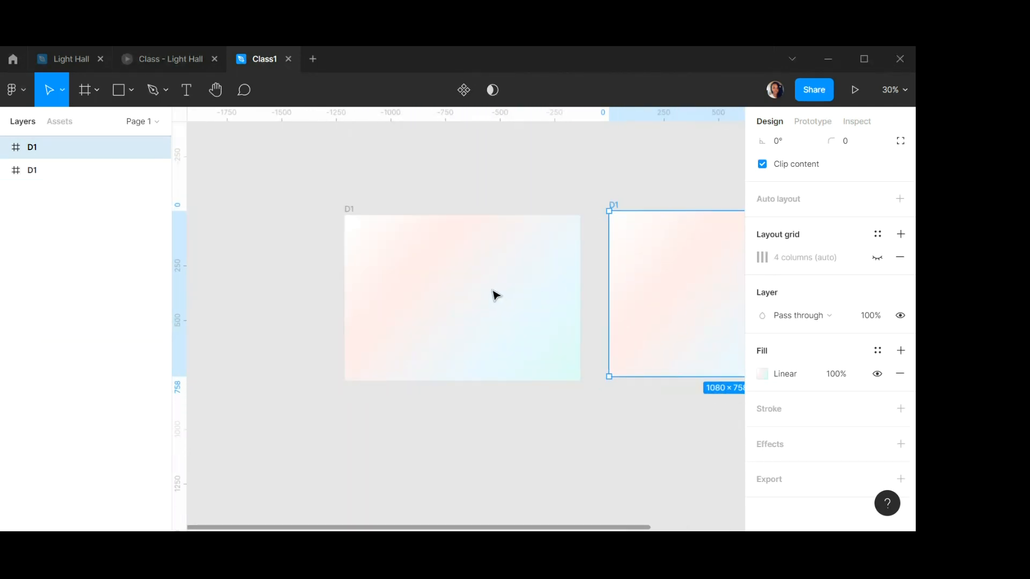
pyautogui.scroll(-2, 493, 295)
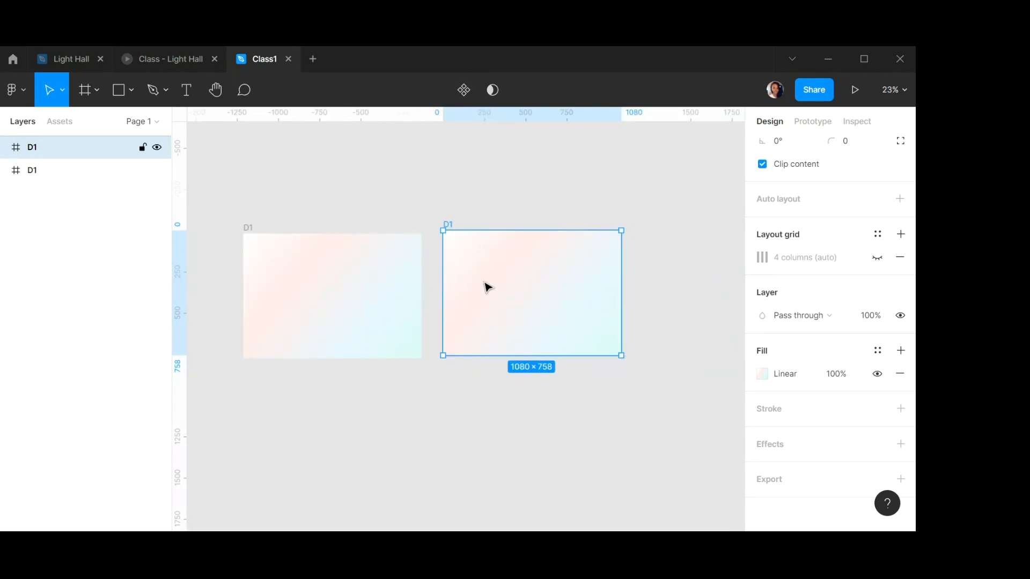
pyautogui.click(327, 279)
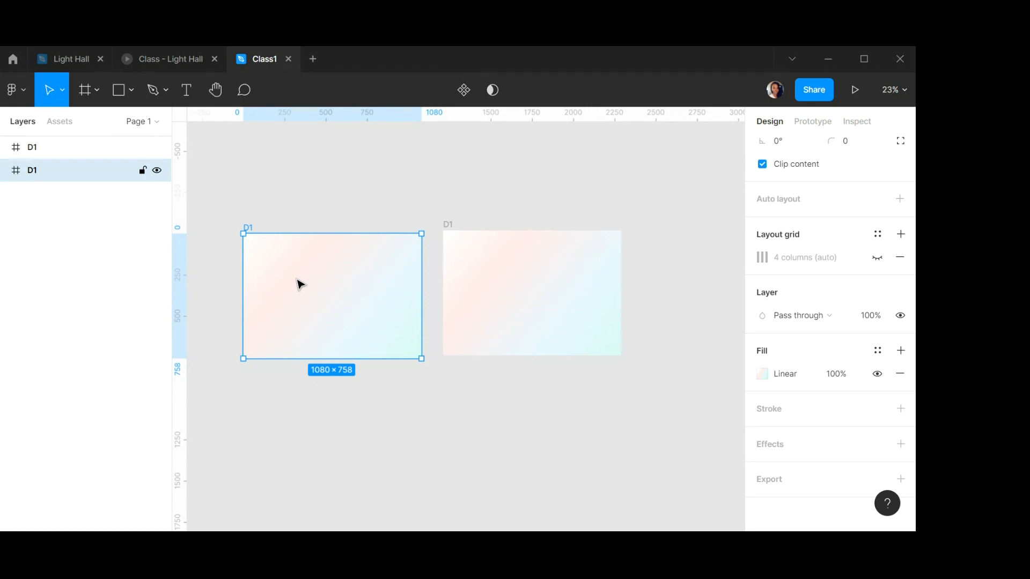
pyautogui.click(533, 278)
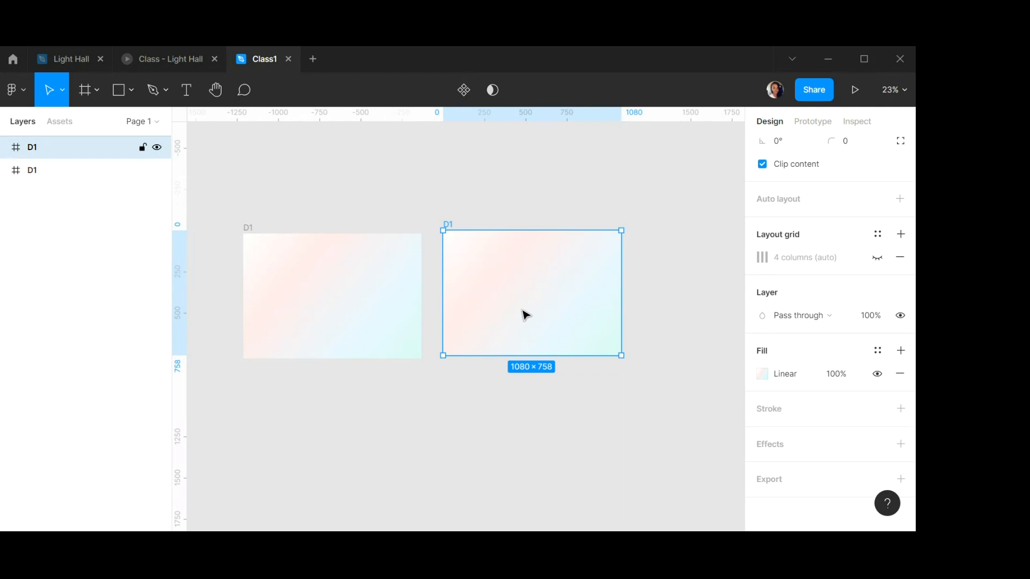
# Move the duplicated frame further to the right of the original D1.
pyautogui.moveTo(503, 276); pyautogui.dragTo(595, 301)
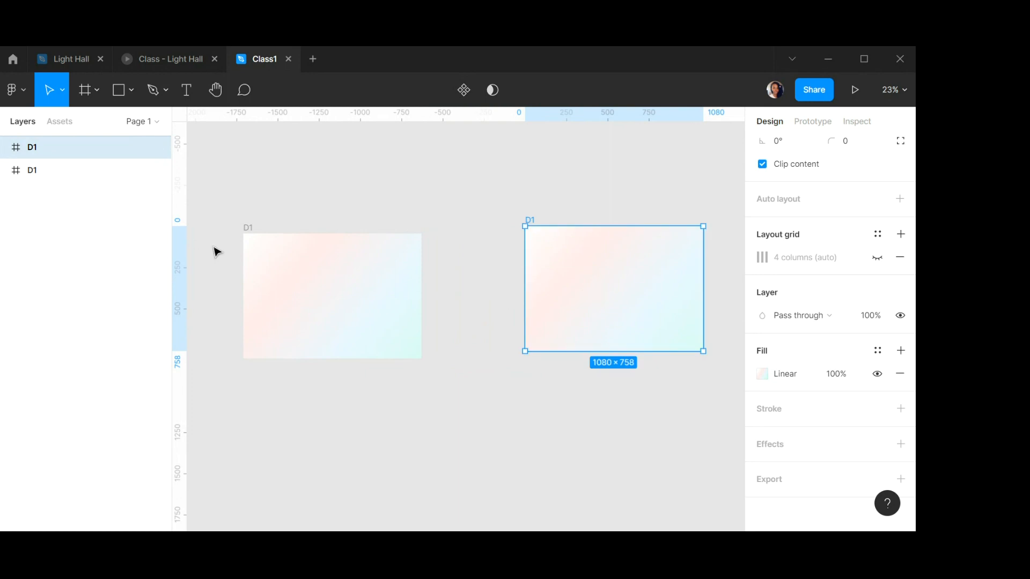
# Select the original frame D1 and show its 4-column layout grid.
pyautogui.scroll(-1, 240, 250)
pyautogui.scroll(3, 239, 249)
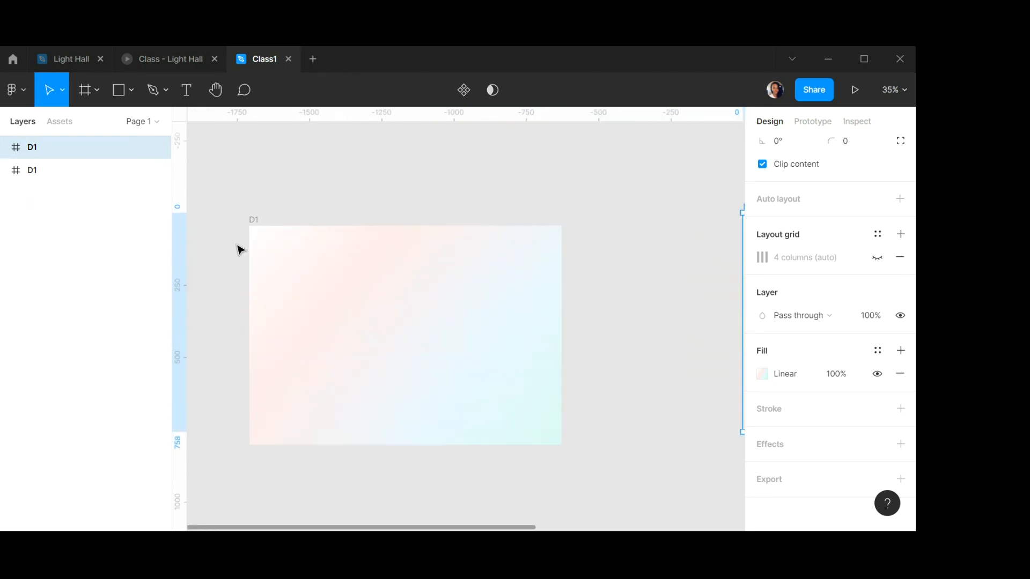
pyautogui.click(314, 286)
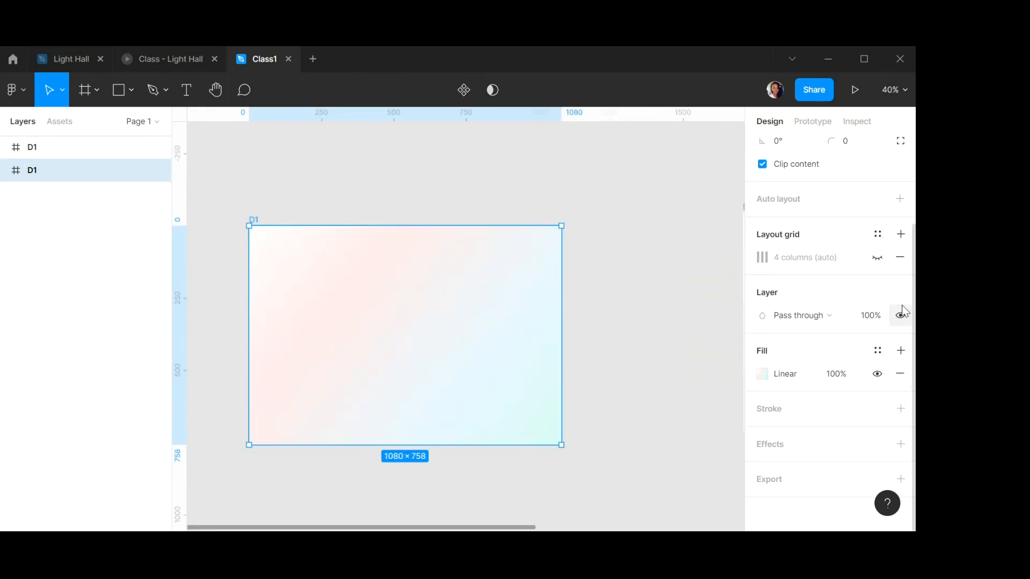
pyautogui.click(877, 258)
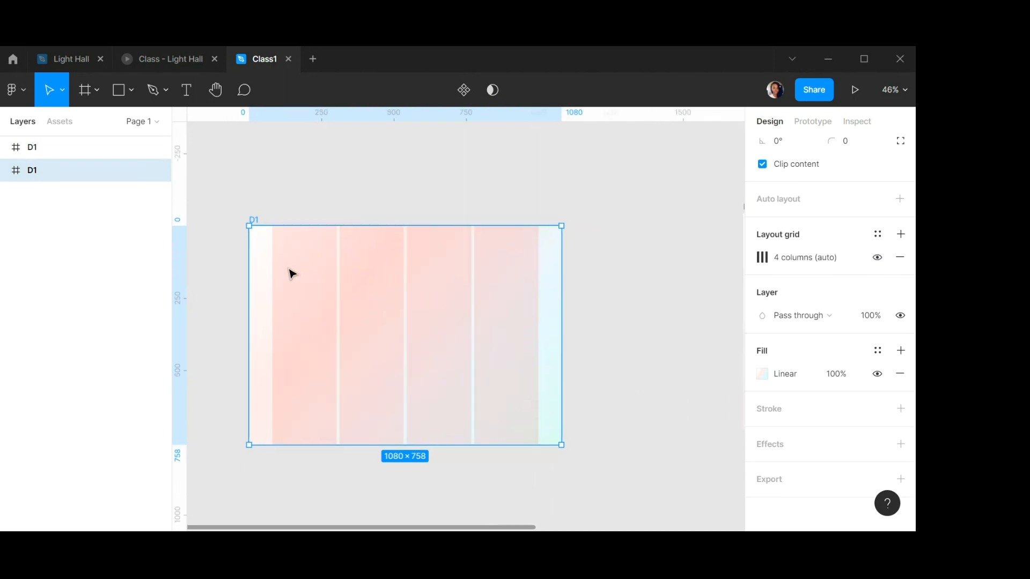
# Add an auto-width text layer reading Introduct inside the first column of frame D1.
pyautogui.scroll(3, 290, 273)
pyautogui.scroll(-3, 290, 274)
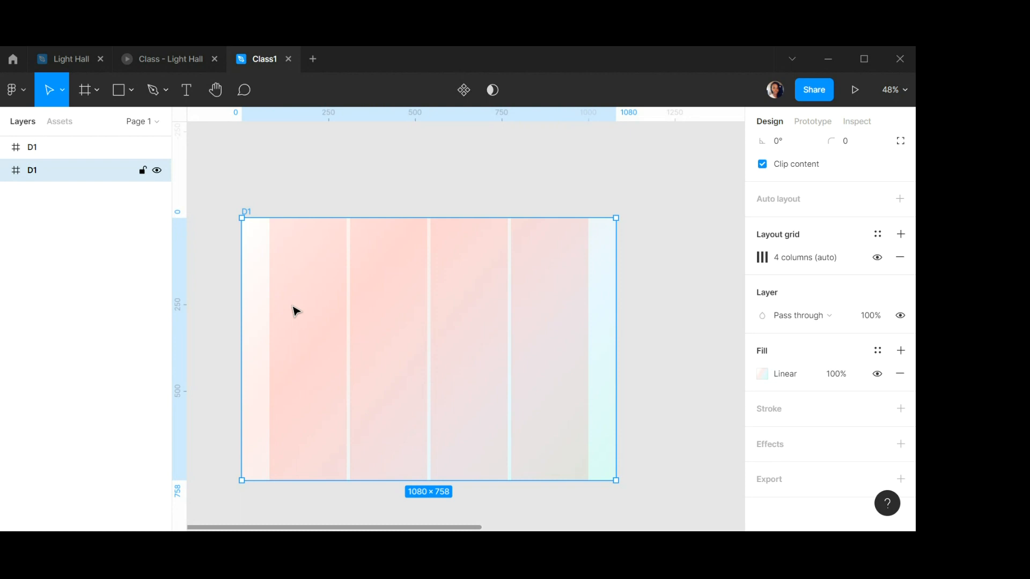
pyautogui.scroll(-1, 296, 309)
pyautogui.scroll(2, 294, 308)
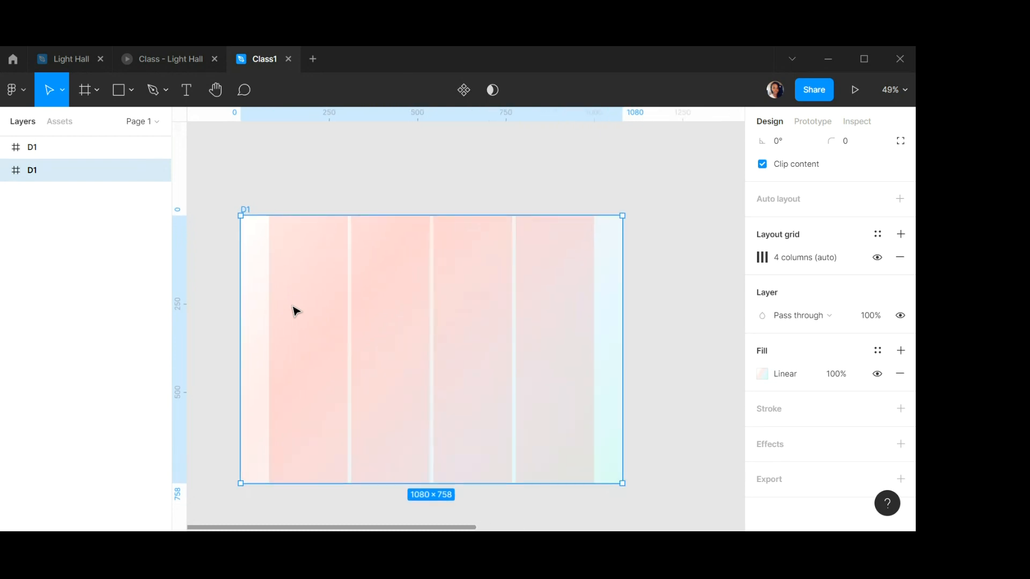
pyautogui.scroll(-1, 284, 257)
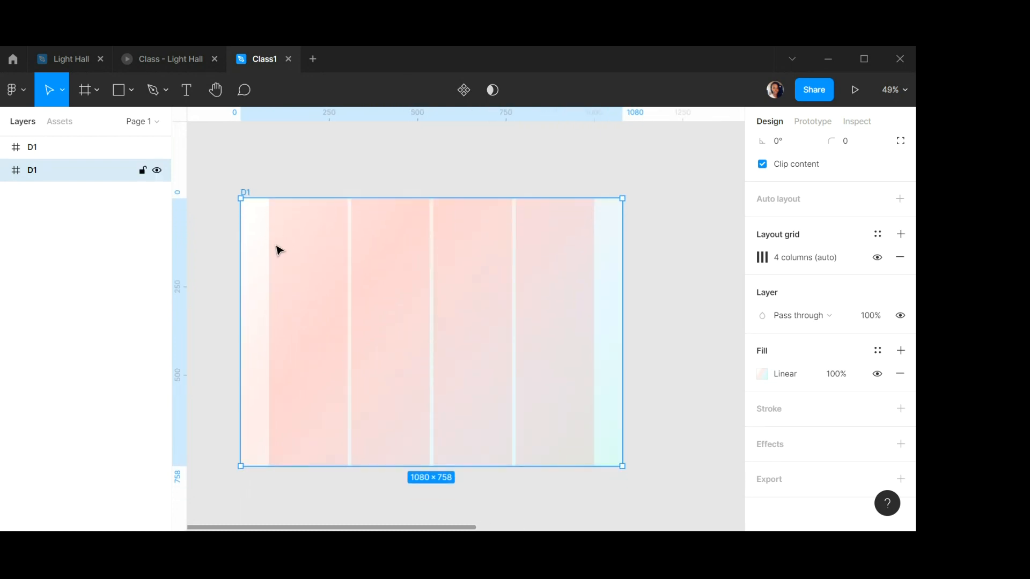
pyautogui.click(185, 88)
pyautogui.click(281, 285)
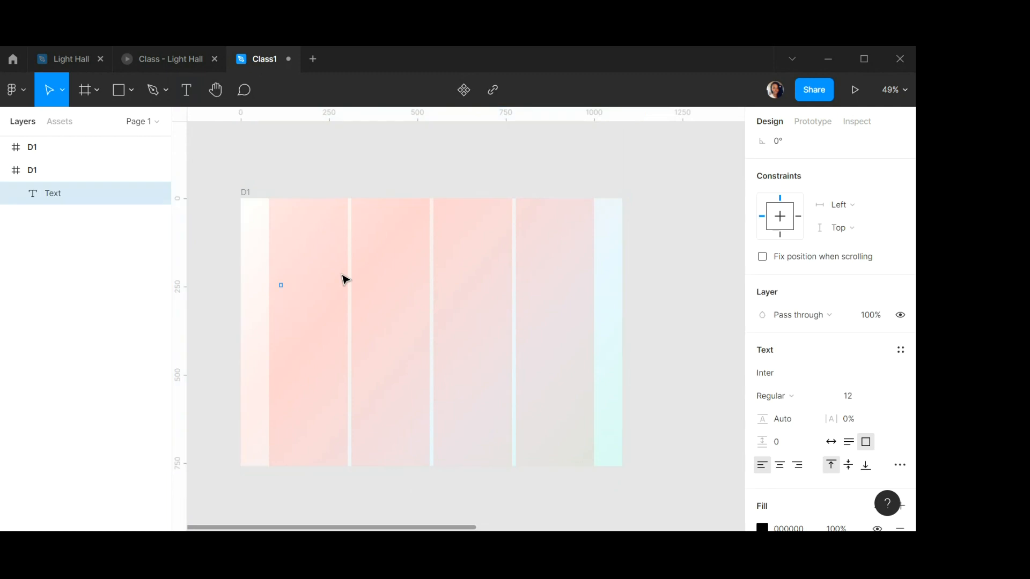
pyautogui.write('Introduct')
pyautogui.click(830, 443)
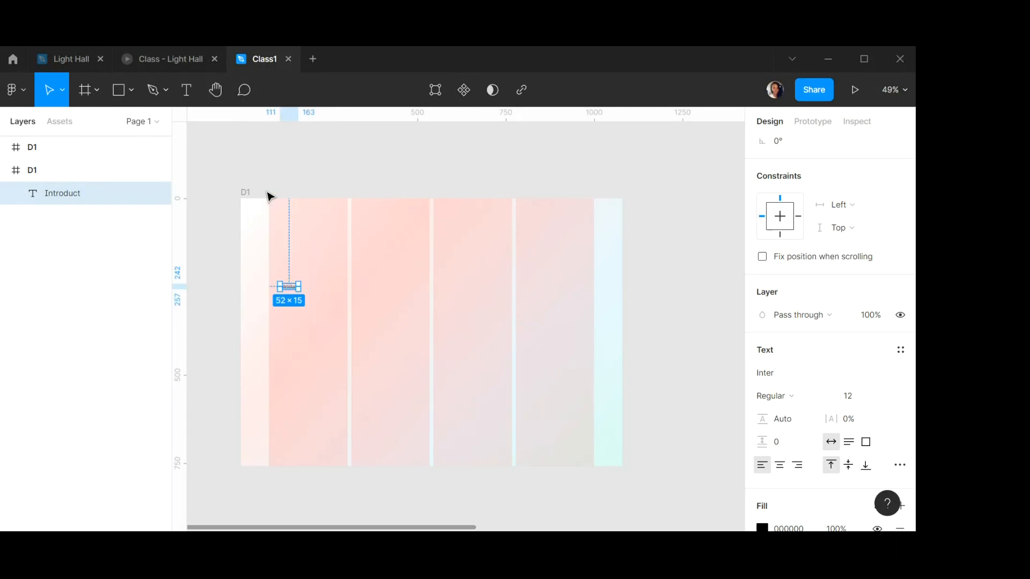
# Select the Introduct text layer and delete it.
pyautogui.click(246, 193)
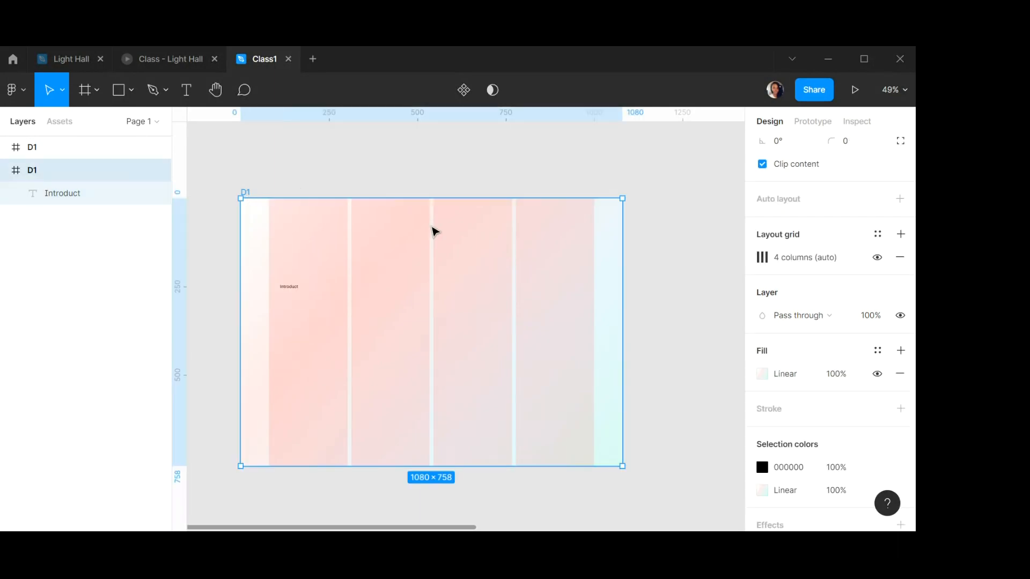
pyautogui.click(290, 287)
pyautogui.press('Delete')
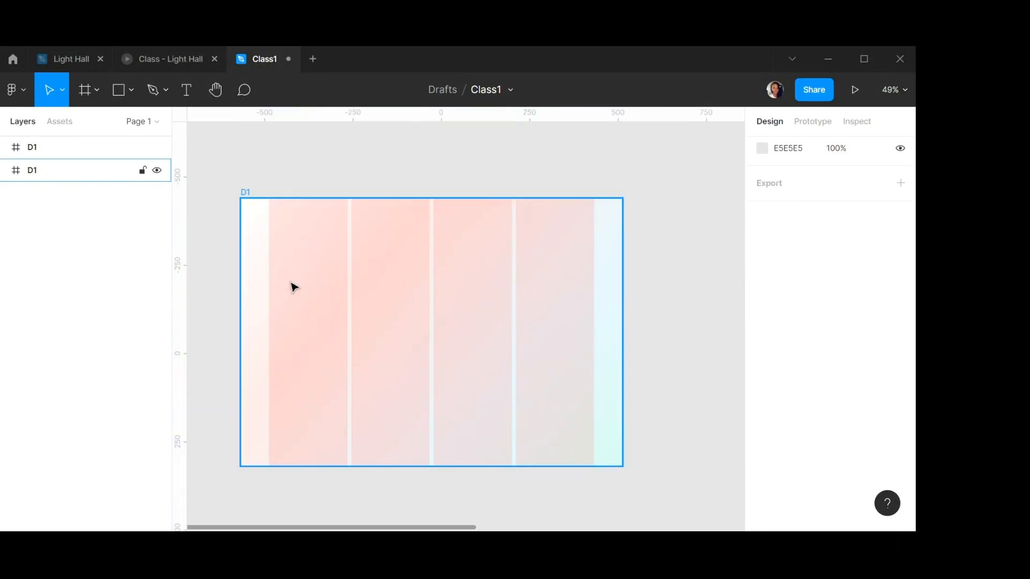
# Toggle frame D1's fill visibility off and back on, and hide its layout grid.
pyautogui.click(352, 258)
pyautogui.click(877, 398)
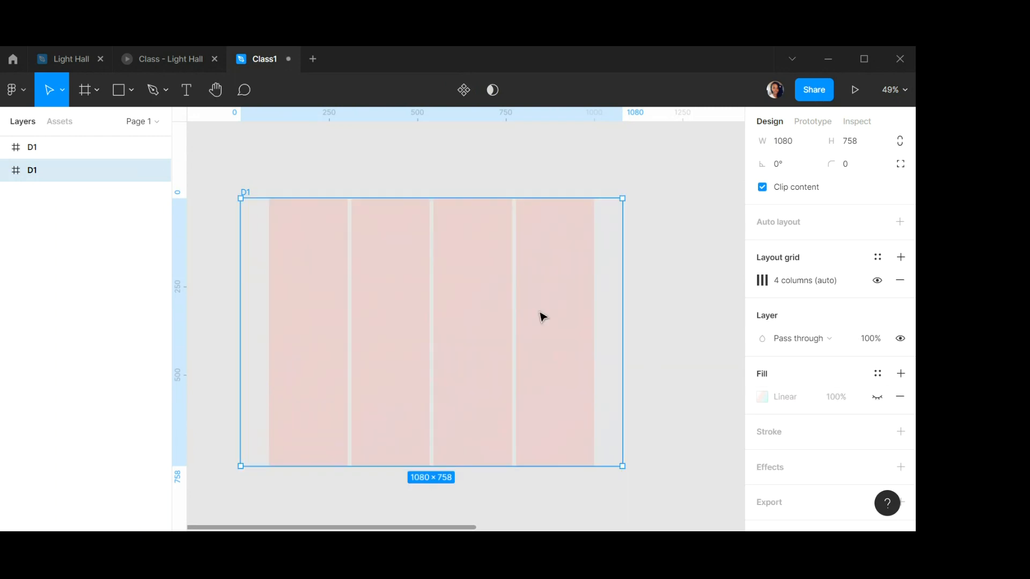
pyautogui.click(877, 397)
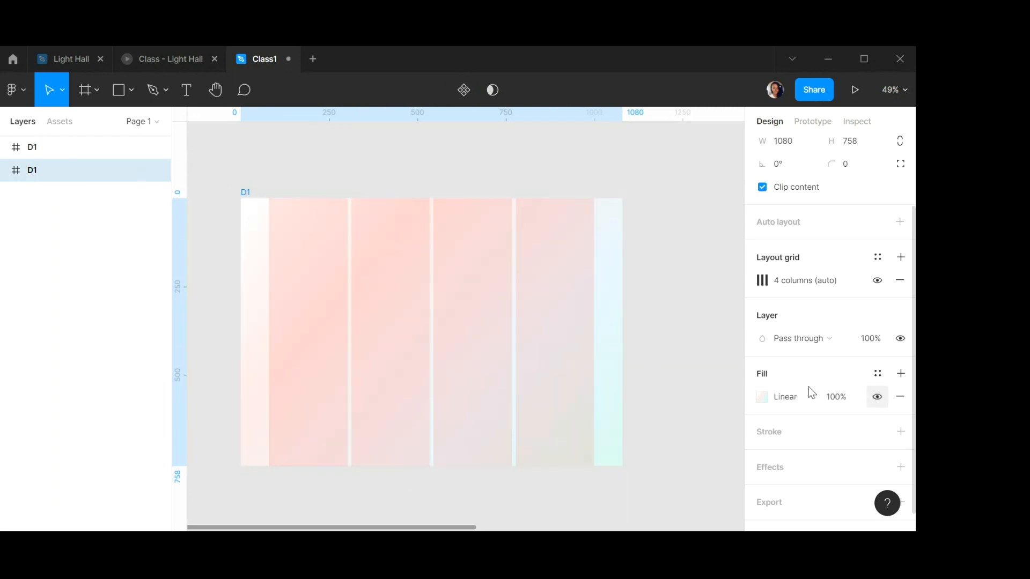
pyautogui.click(877, 280)
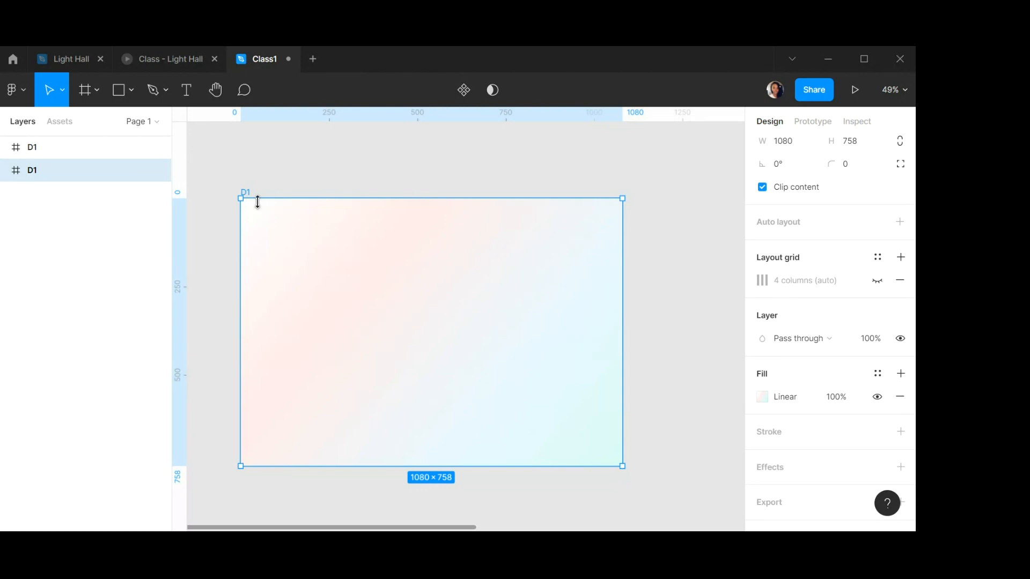
# Open frame D1's linear gradient fill and inspect each of its four colour stops, then close the picker.
pyautogui.click(762, 397)
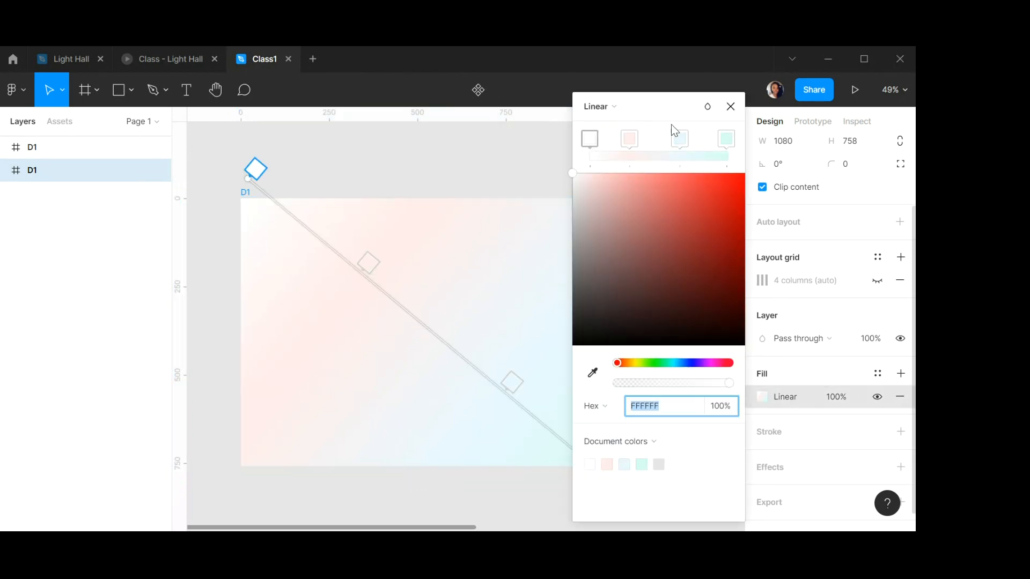
pyautogui.moveTo(672, 101); pyautogui.dragTo(806, 124)
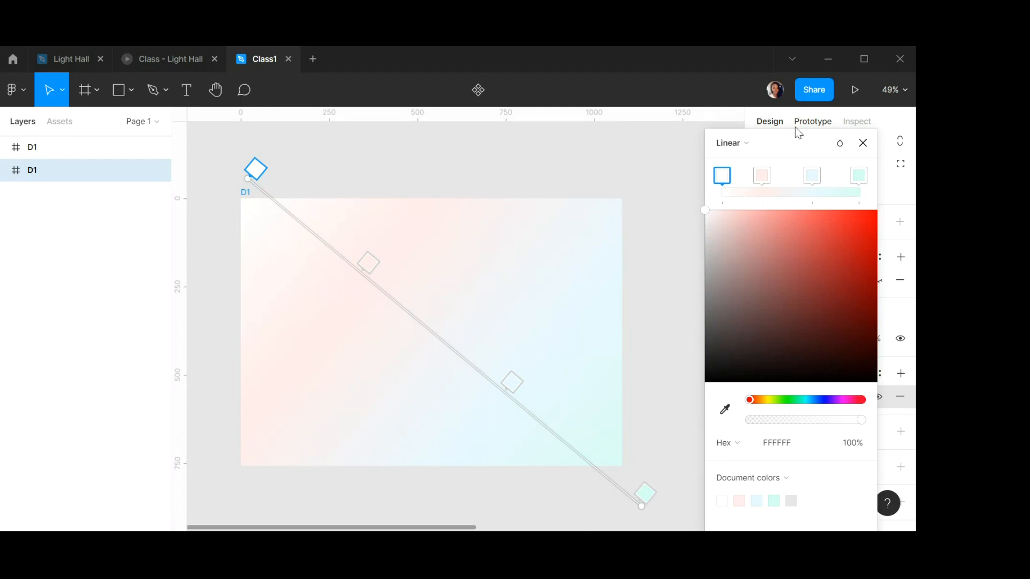
pyautogui.click(368, 263)
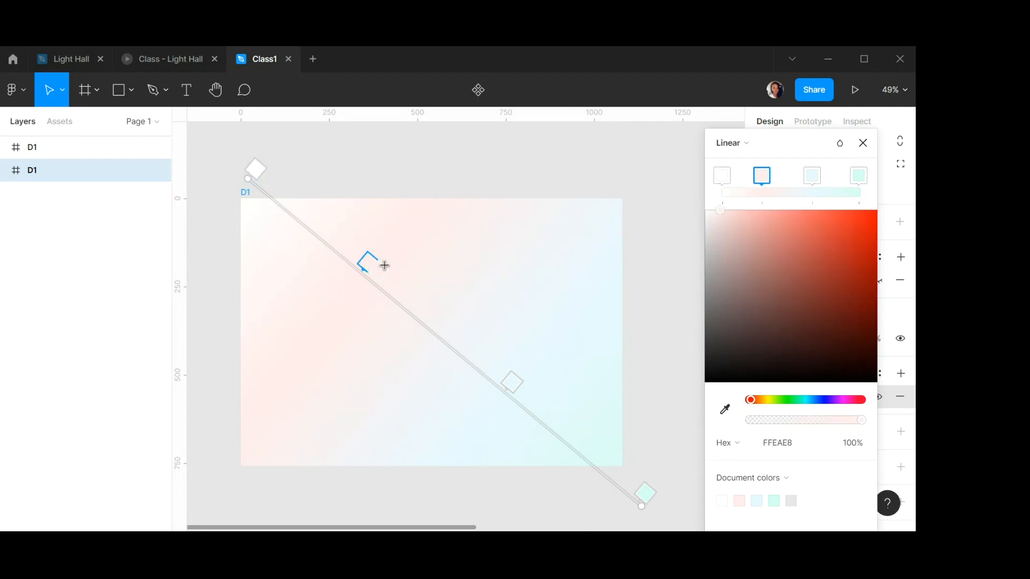
pyautogui.click(254, 169)
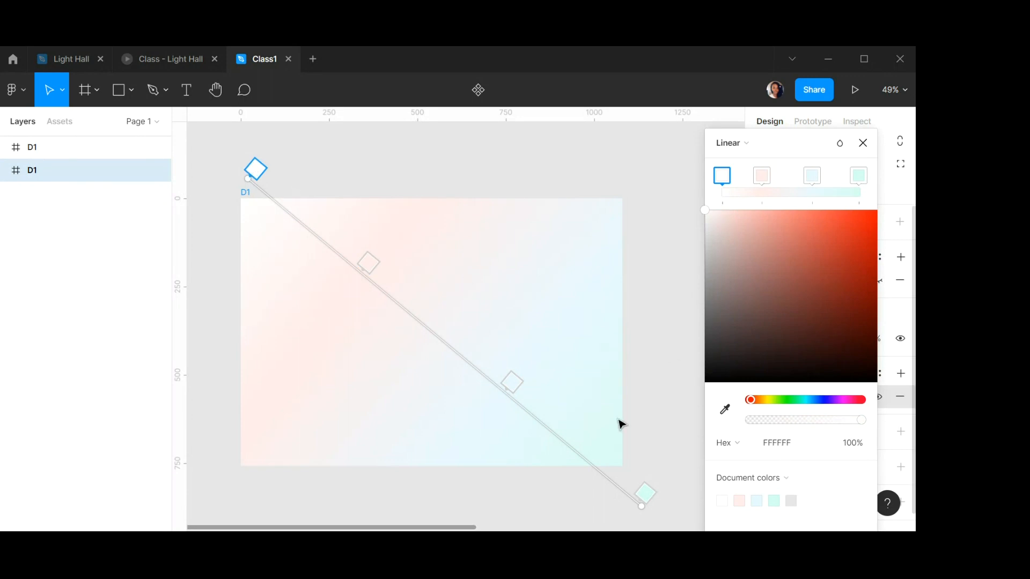
pyautogui.click(368, 262)
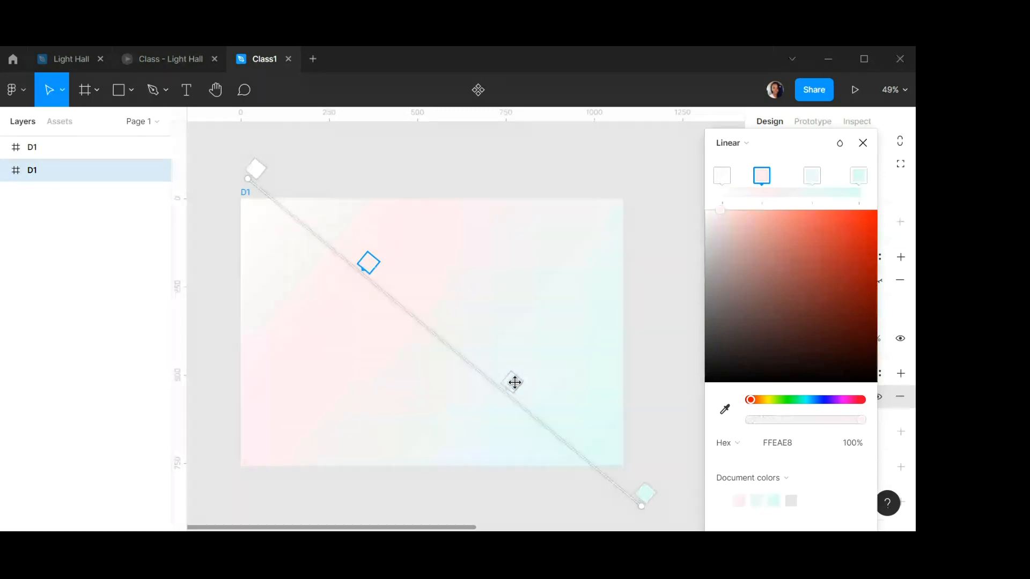
pyautogui.click(515, 383)
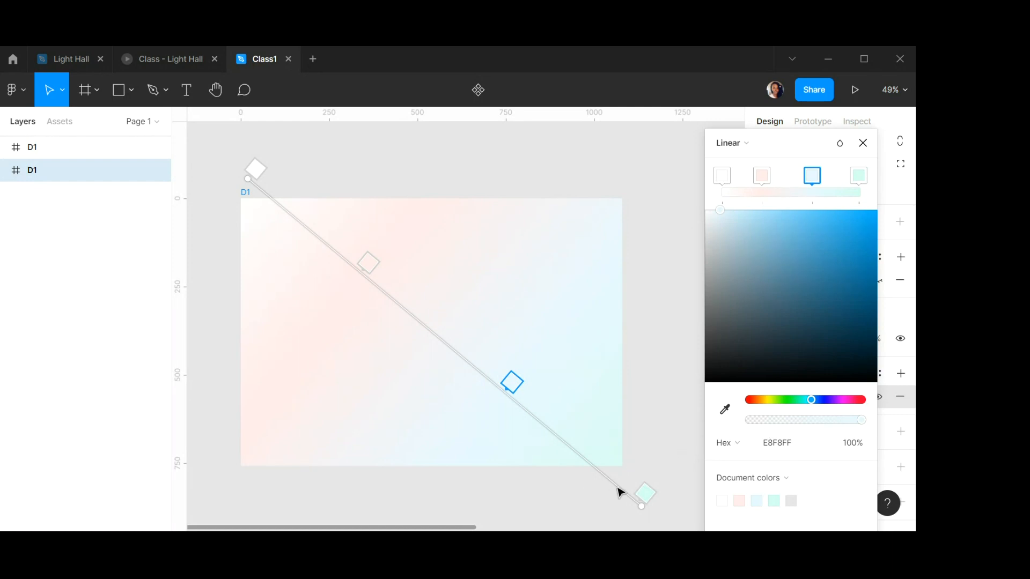
pyautogui.click(647, 494)
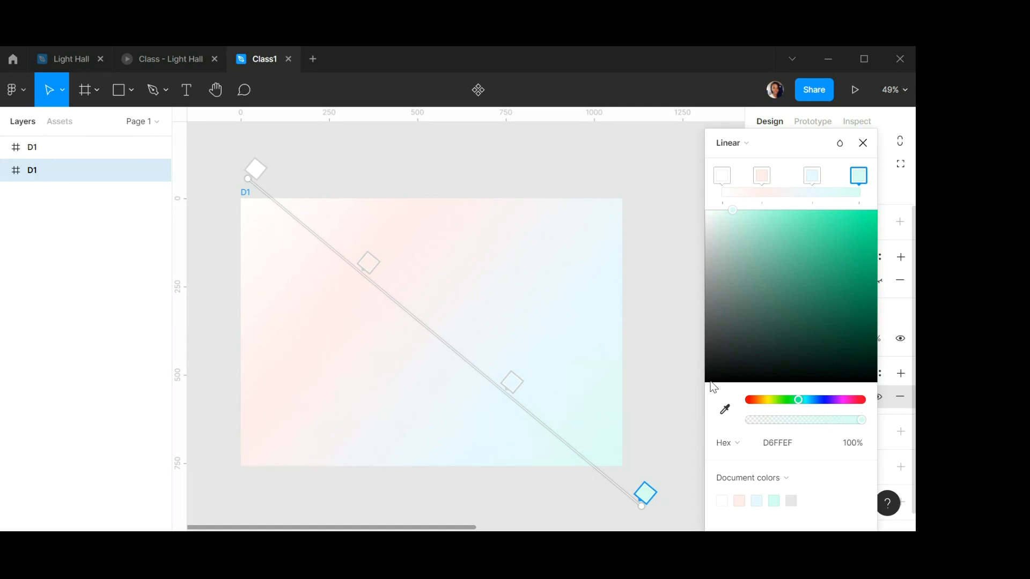
pyautogui.click(813, 180)
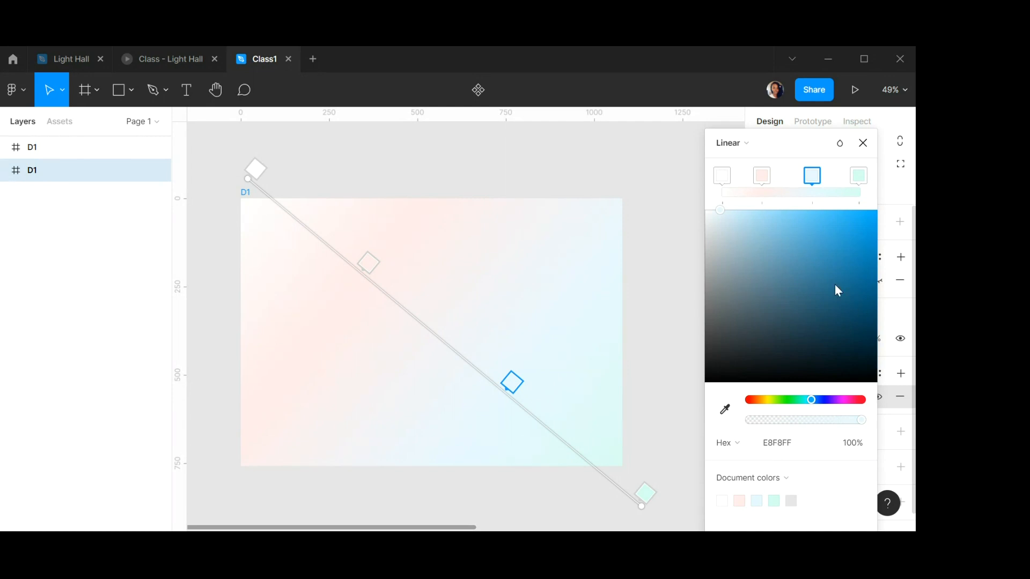
pyautogui.click(761, 176)
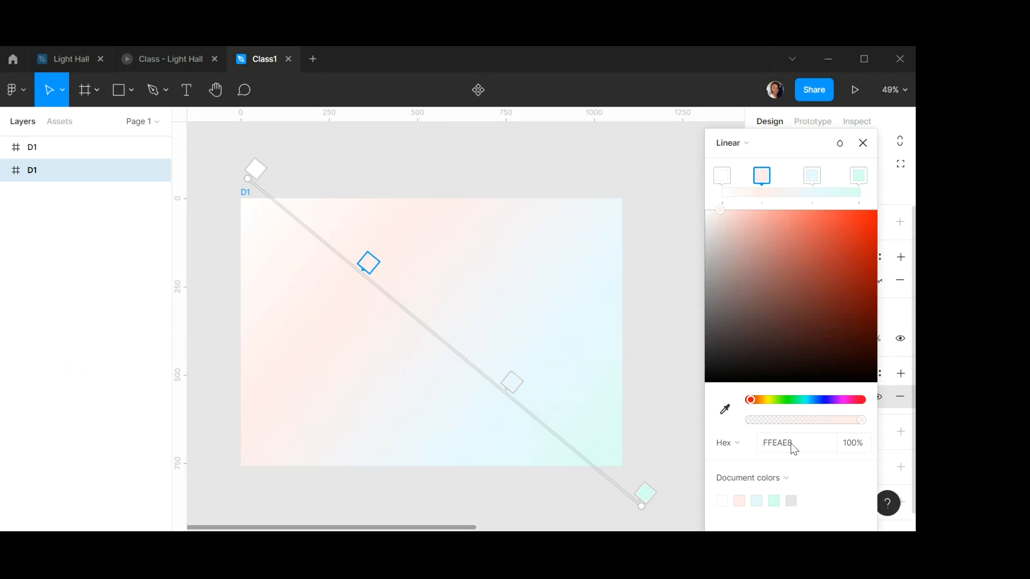
pyautogui.click(862, 176)
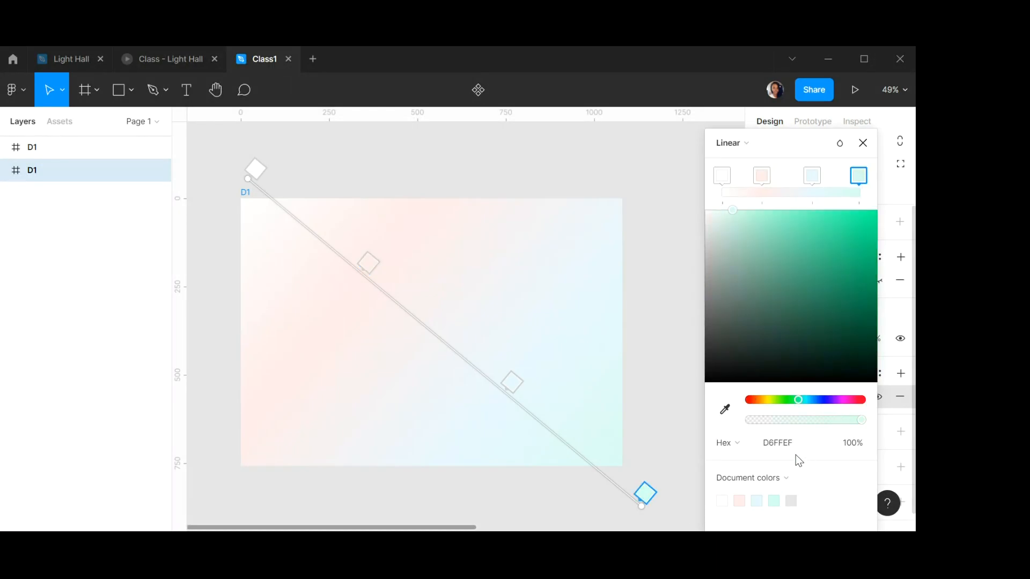
pyautogui.click(812, 177)
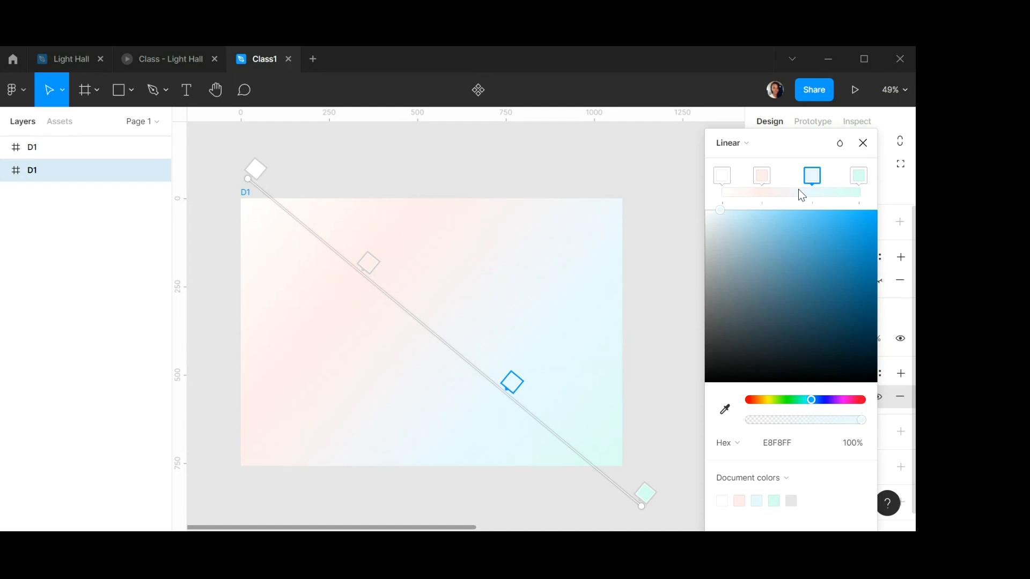
pyautogui.click(863, 143)
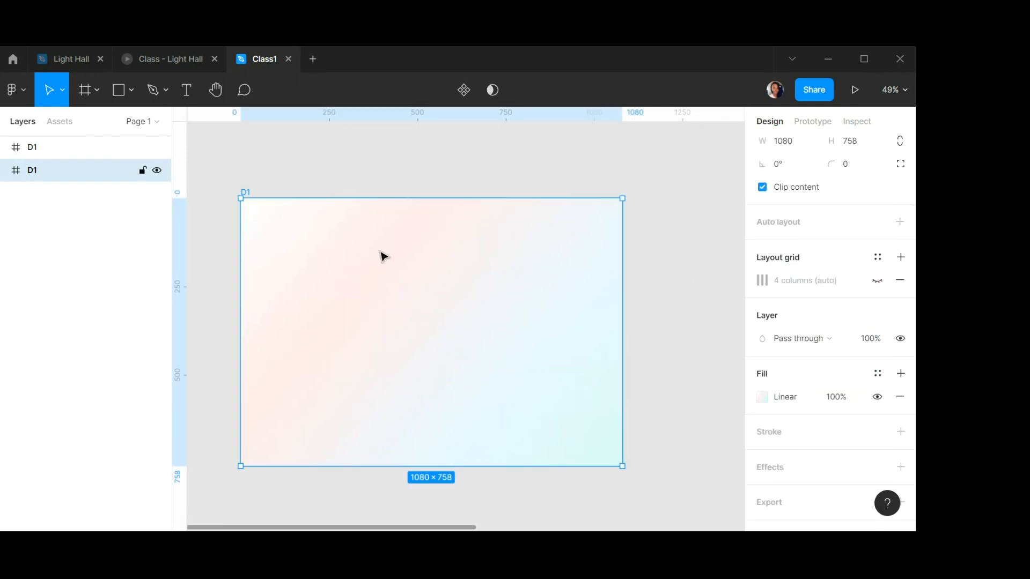
# Show the layout grid on frame D1 and place a new text insertion point in its first column.
pyautogui.click(877, 281)
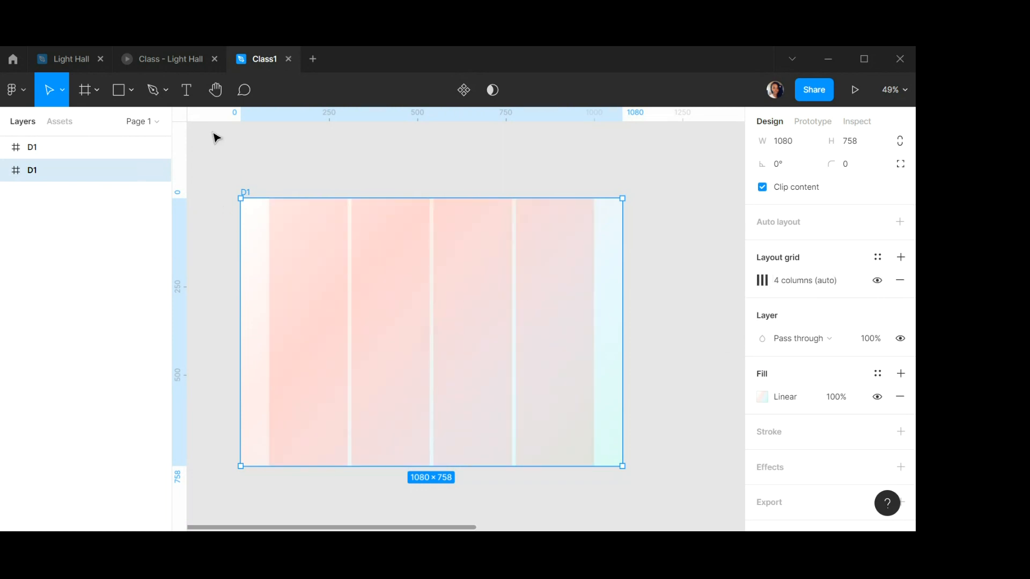
pyautogui.click(186, 91)
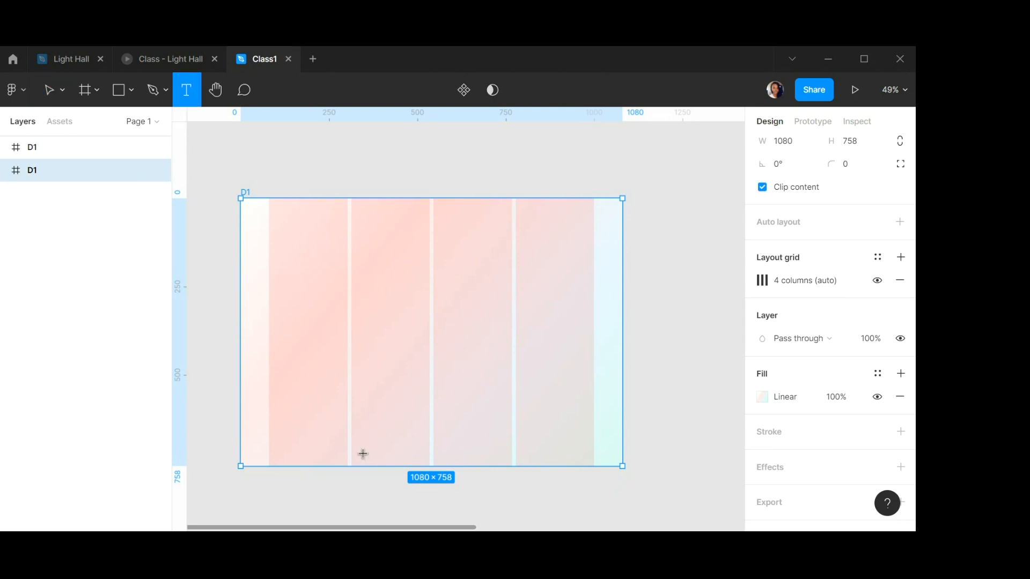
pyautogui.click(284, 292)
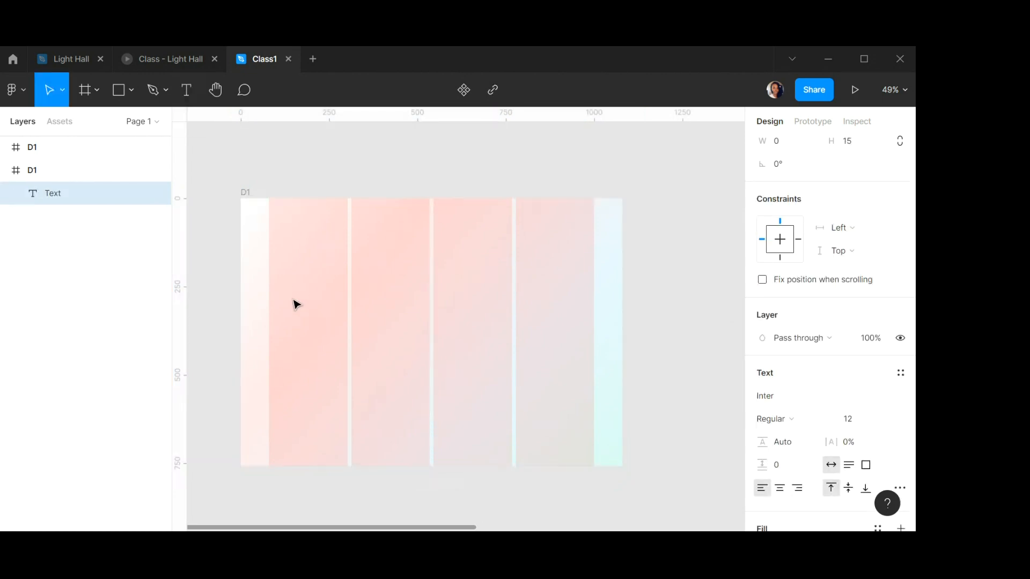
# Set the new text's font size to 70 and its weight to Bold.
pyautogui.click(858, 420)
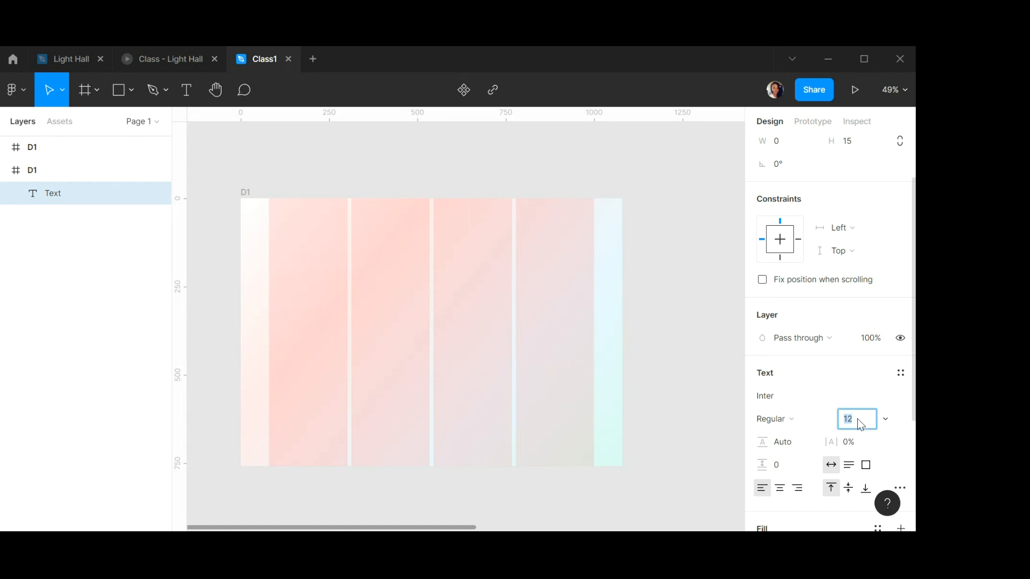
pyautogui.write('70')
pyautogui.press('Return')
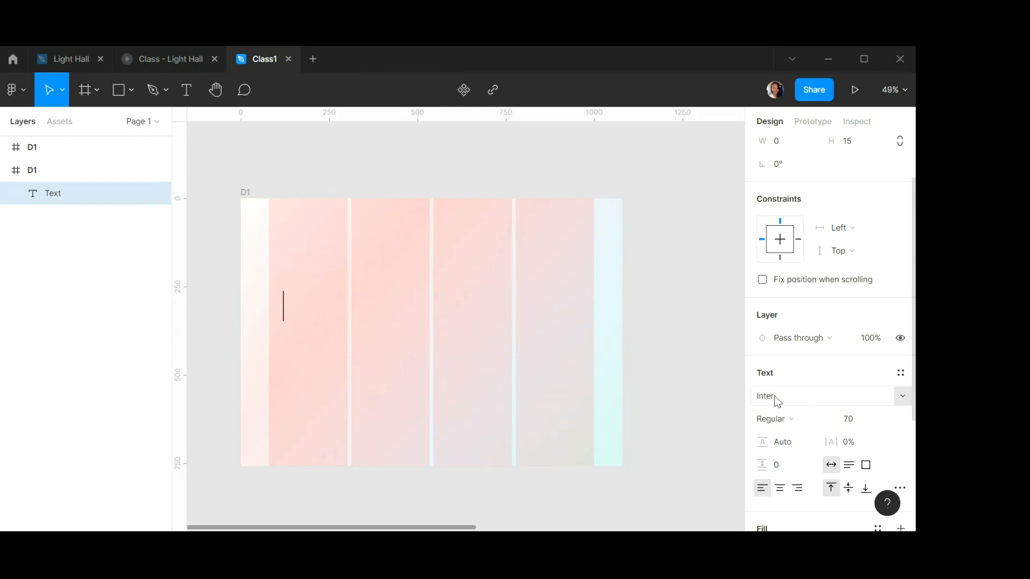
pyautogui.click(796, 428)
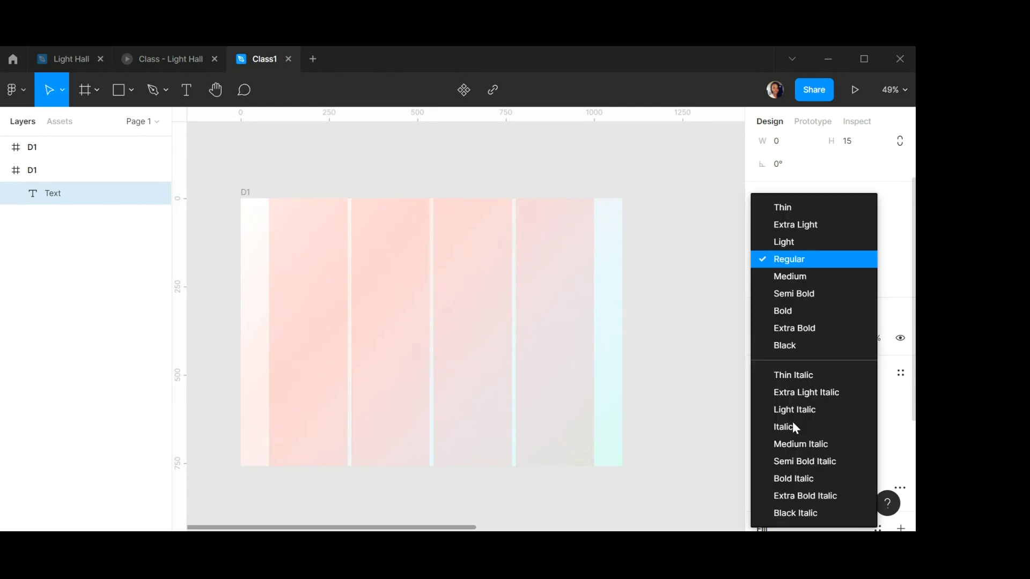
pyautogui.click(788, 310)
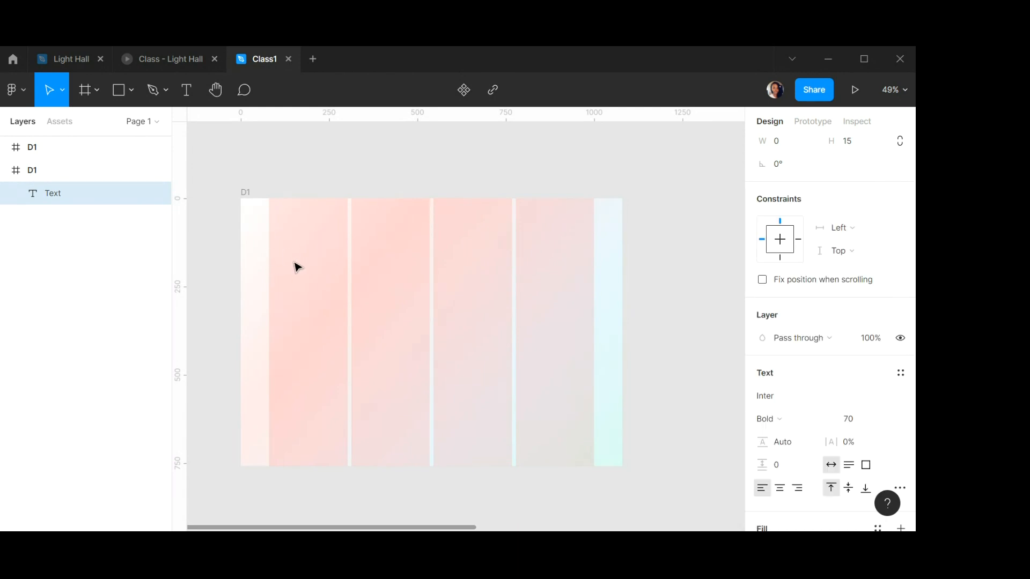
# Type the heading "Introduction to UI Design" and finish editing the text.
pyautogui.write('Introd')
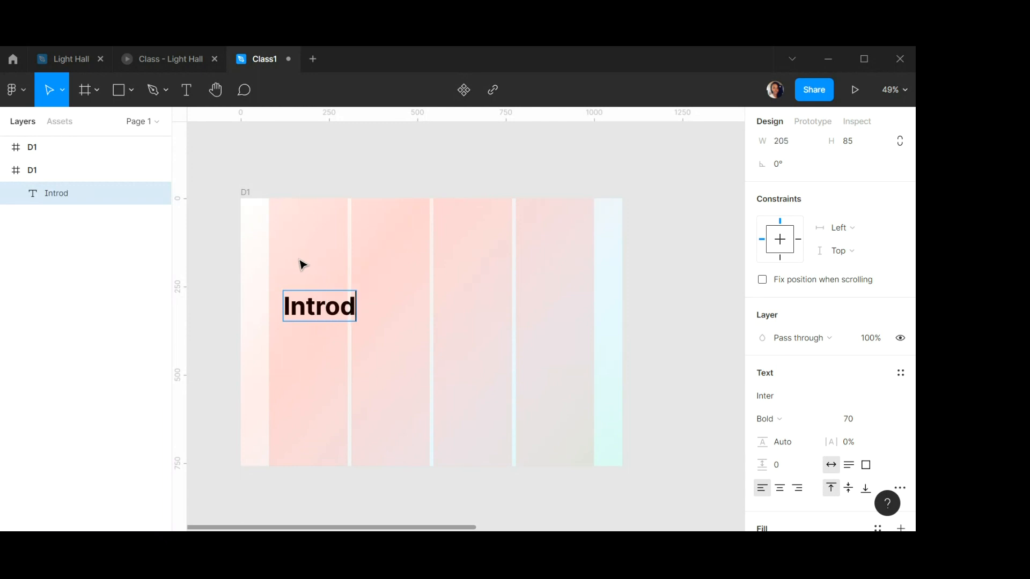
pyautogui.write('uction to')
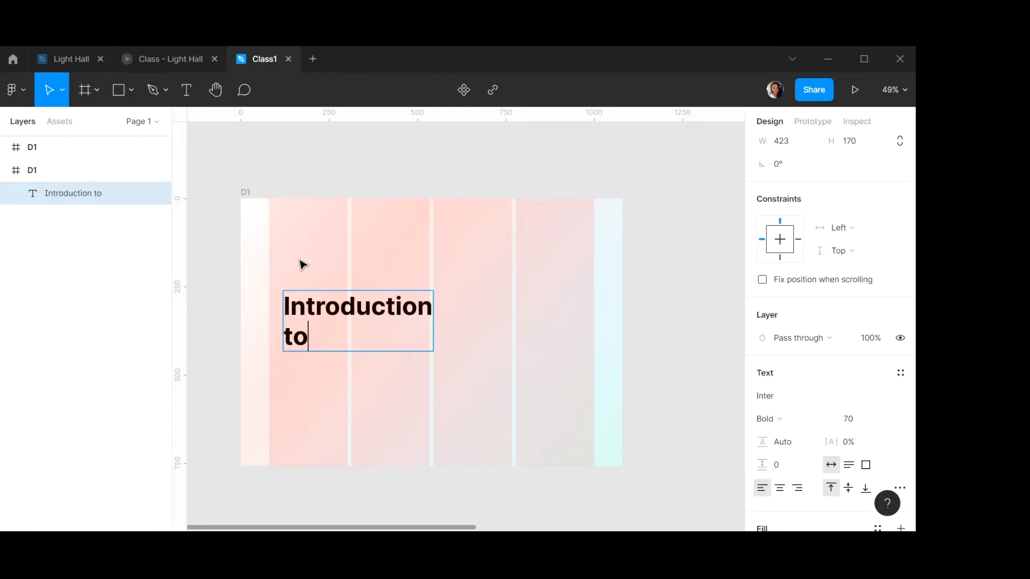
pyautogui.write(' UI Design')
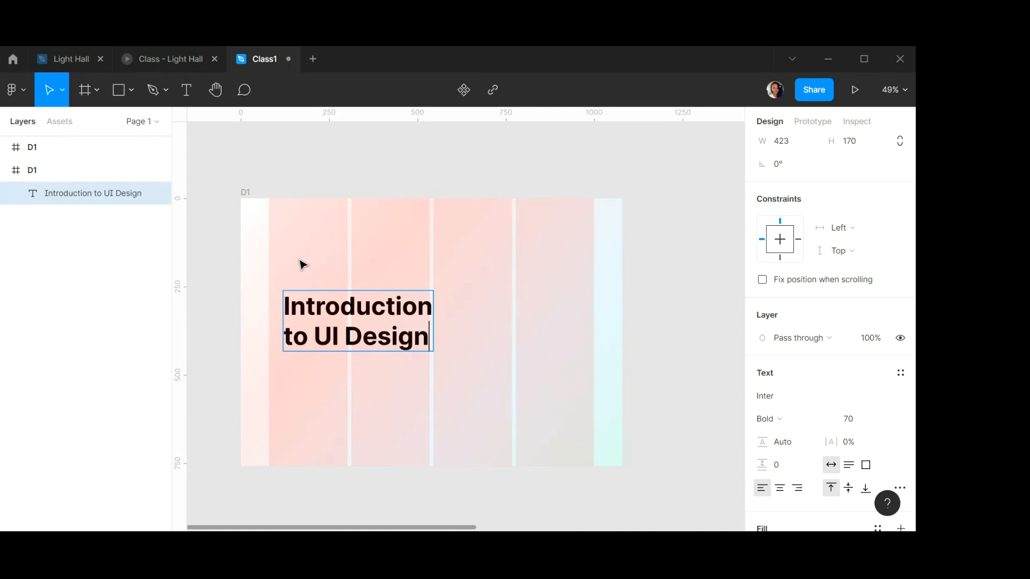
pyautogui.press('Escape')
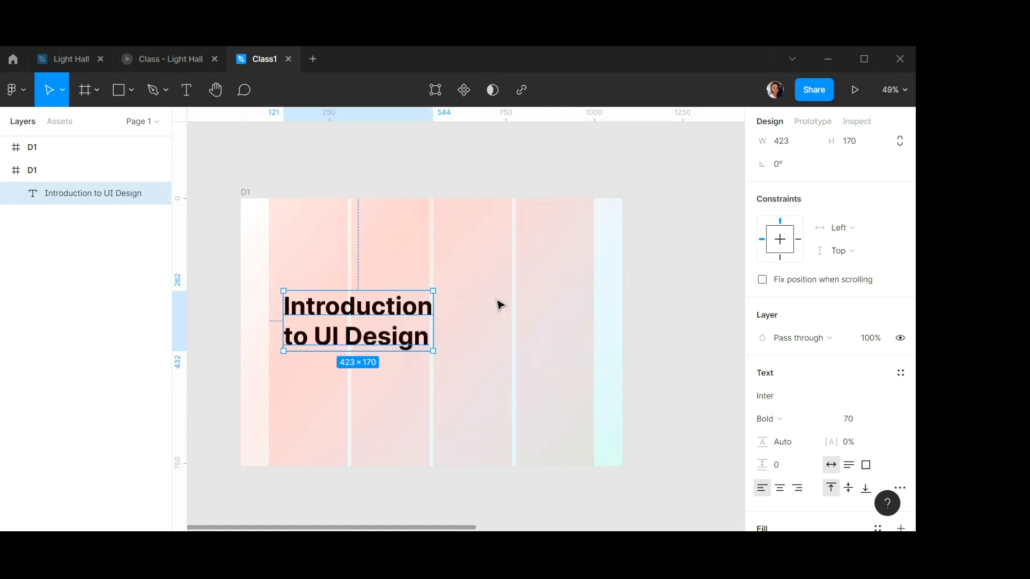
# Move the heading up to about x 80, y 136 within frame D1.
pyautogui.moveTo(343, 306); pyautogui.dragTo(333, 268)
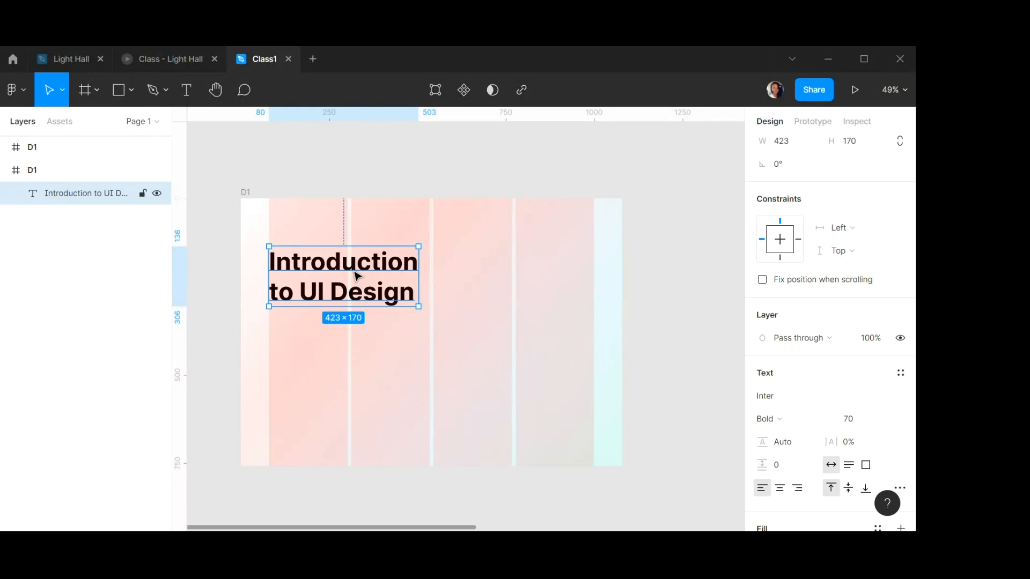
pyautogui.click(464, 278)
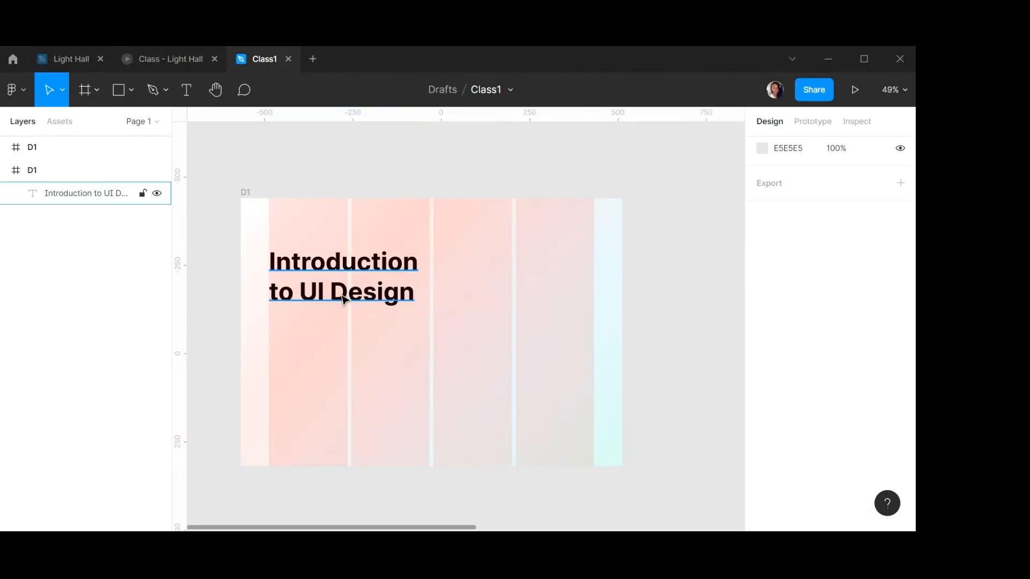
pyautogui.click(344, 294)
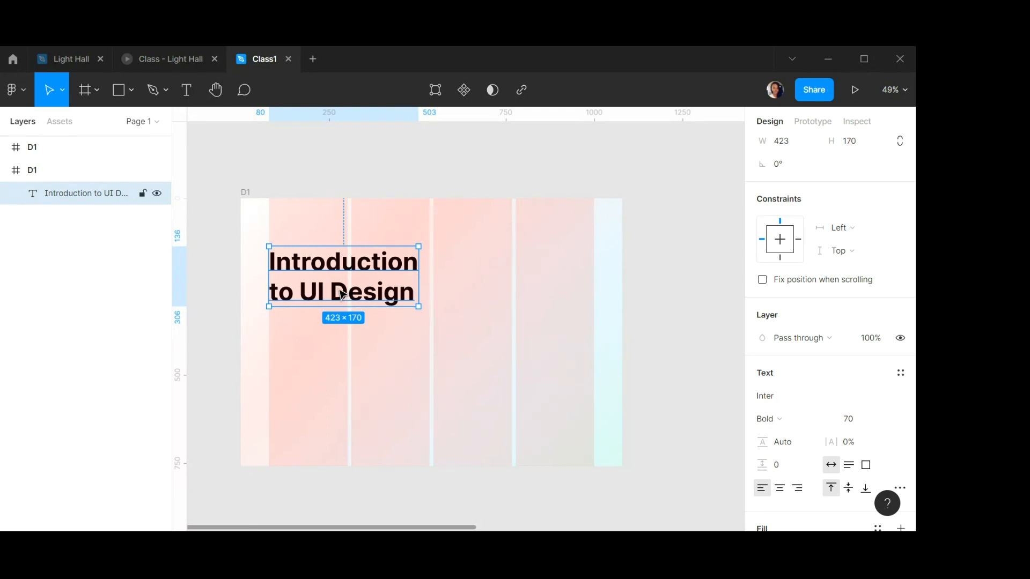
# Duplicate the heading below itself and replace the copy's text with "(Tool: Figma)".
pyautogui.moveTo(343, 294); pyautogui.dragTo(351, 368)
pyautogui.doubleClick(351, 356)
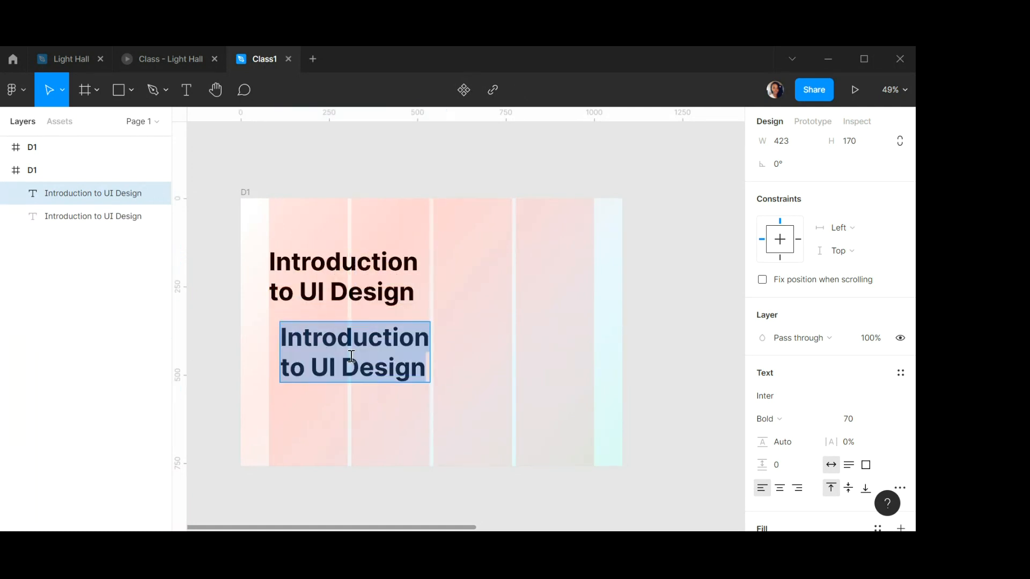
pyautogui.write('(')
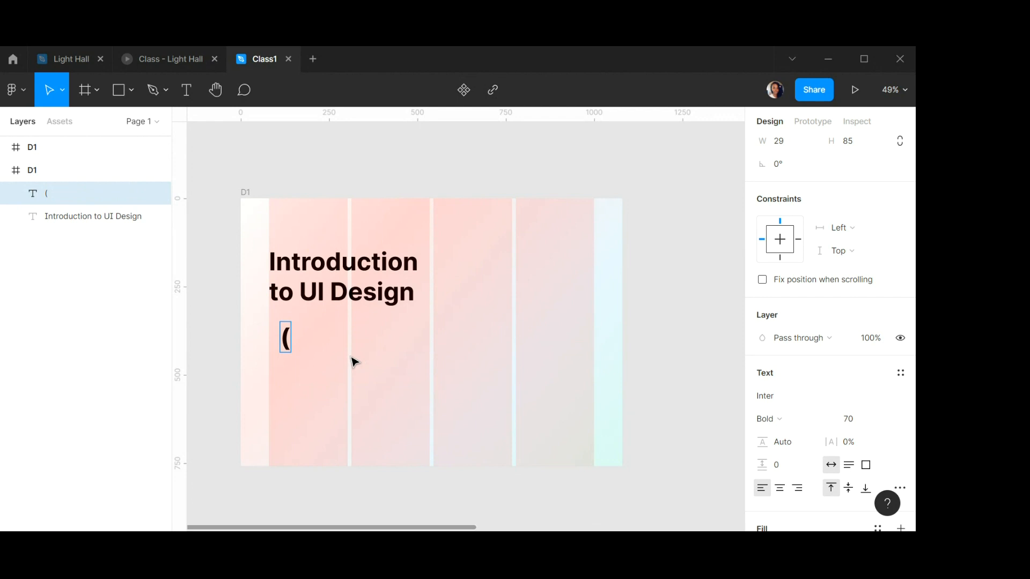
pyautogui.write('Tool')
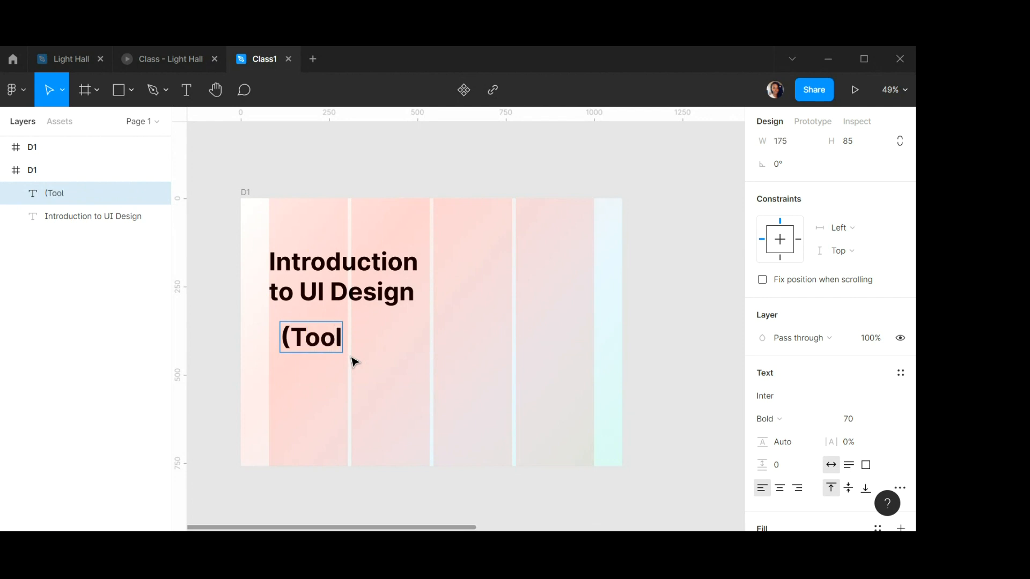
pyautogui.write(': Fig')
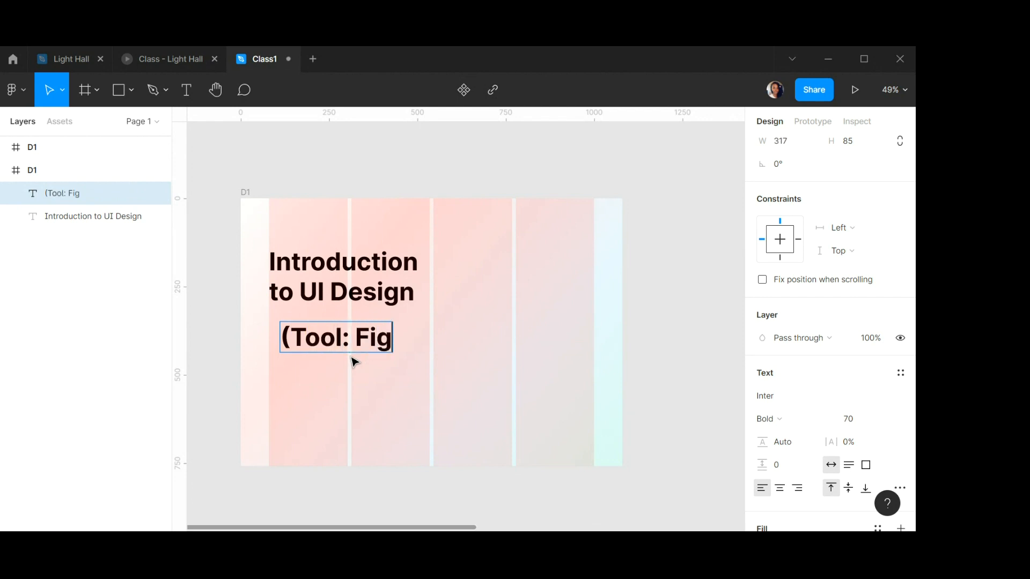
pyautogui.write('ma)')
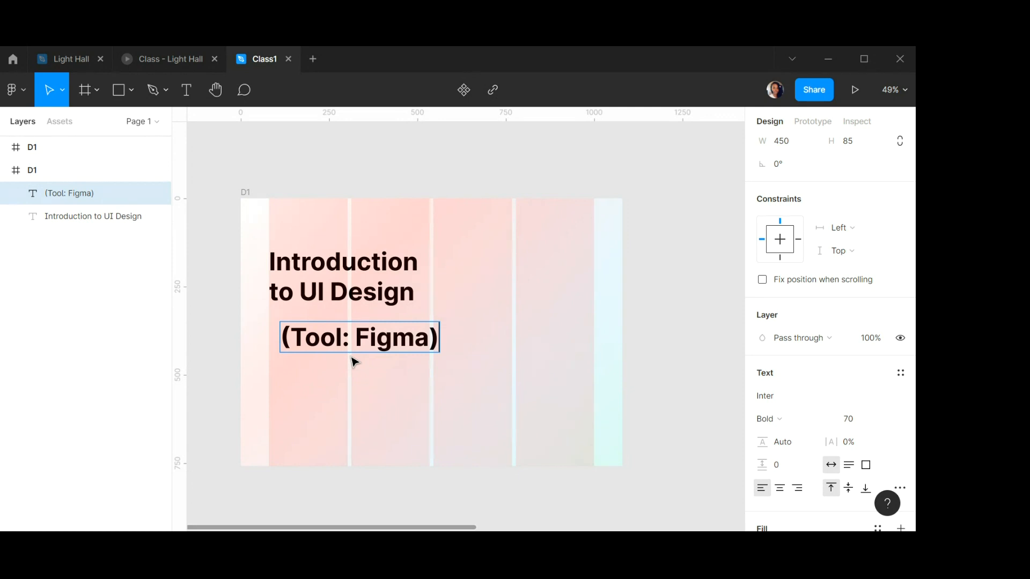
# Set the "(Tool: Figma)" text to size 45 and Semi Bold weight.
pyautogui.hotkey('ctrl', 'a')
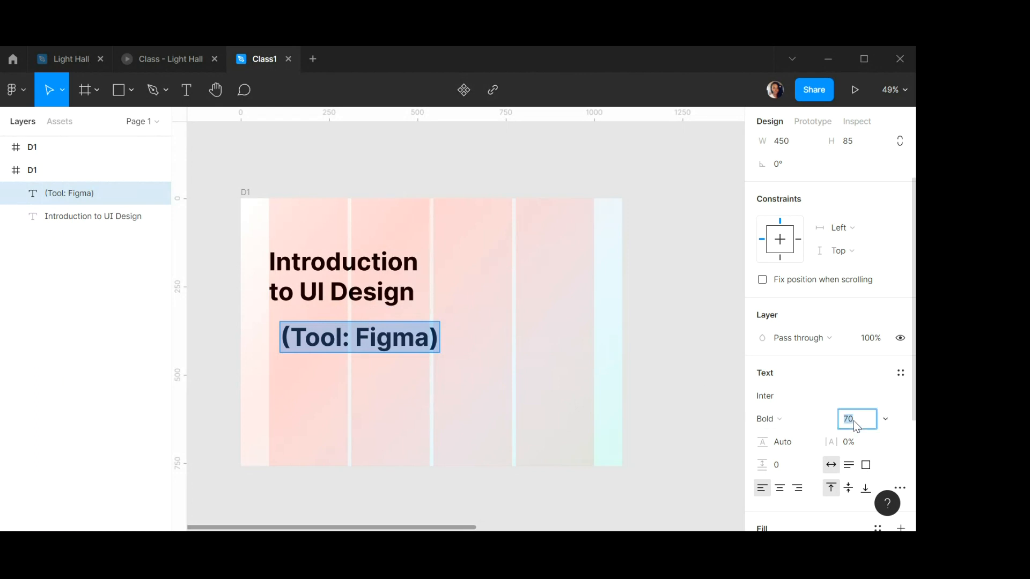
pyautogui.write('45')
pyautogui.press('Return')
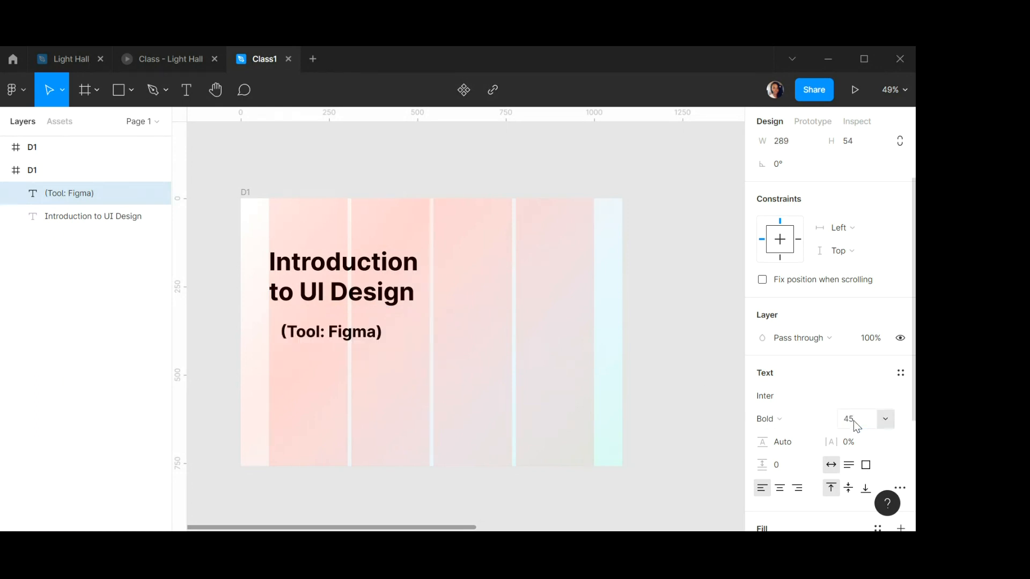
pyautogui.click(788, 419)
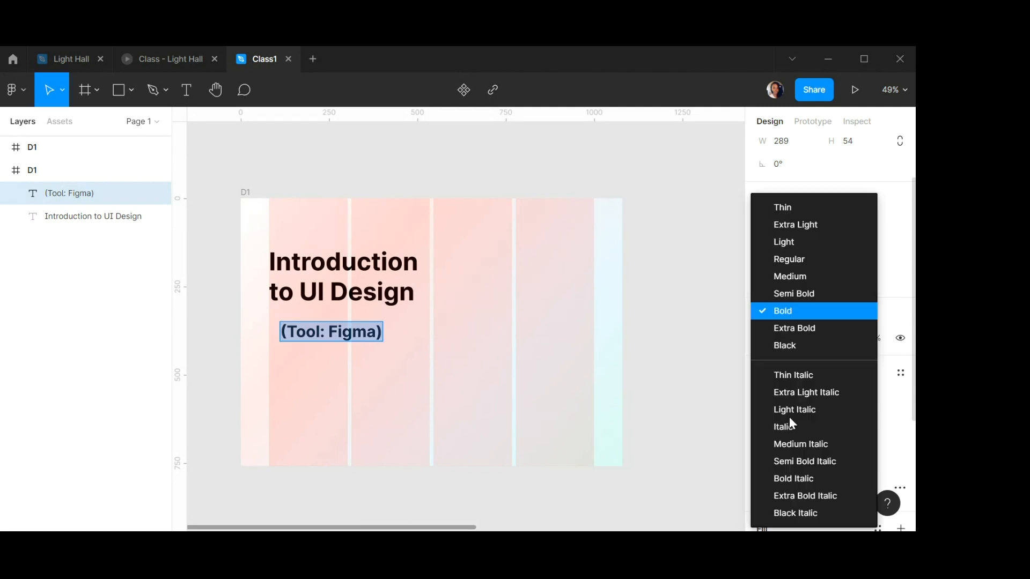
pyautogui.click(783, 294)
pyautogui.press('Escape')
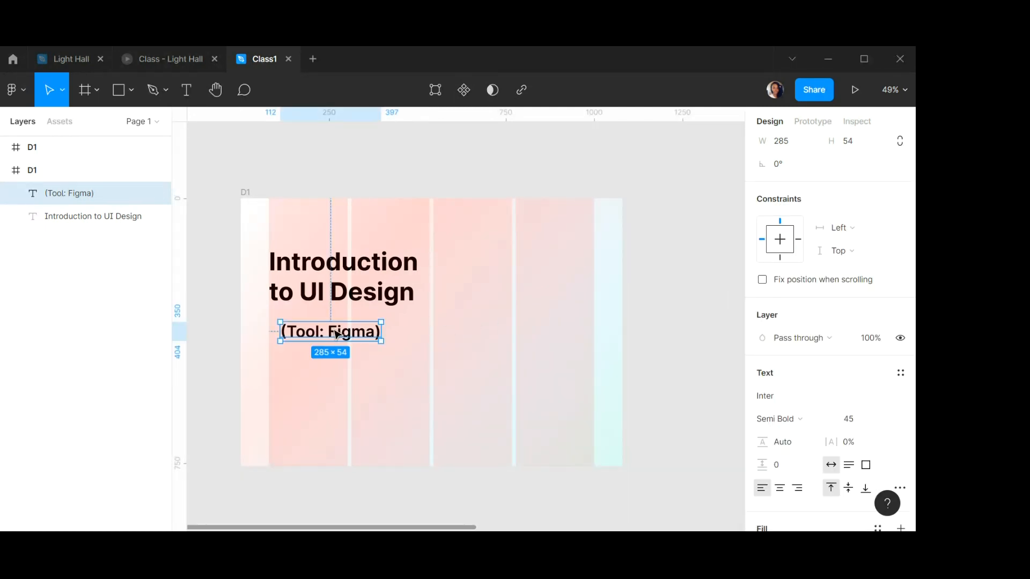
# Position the "(Tool: Figma)" text just below the heading.
pyautogui.moveTo(346, 328); pyautogui.dragTo(349, 312)
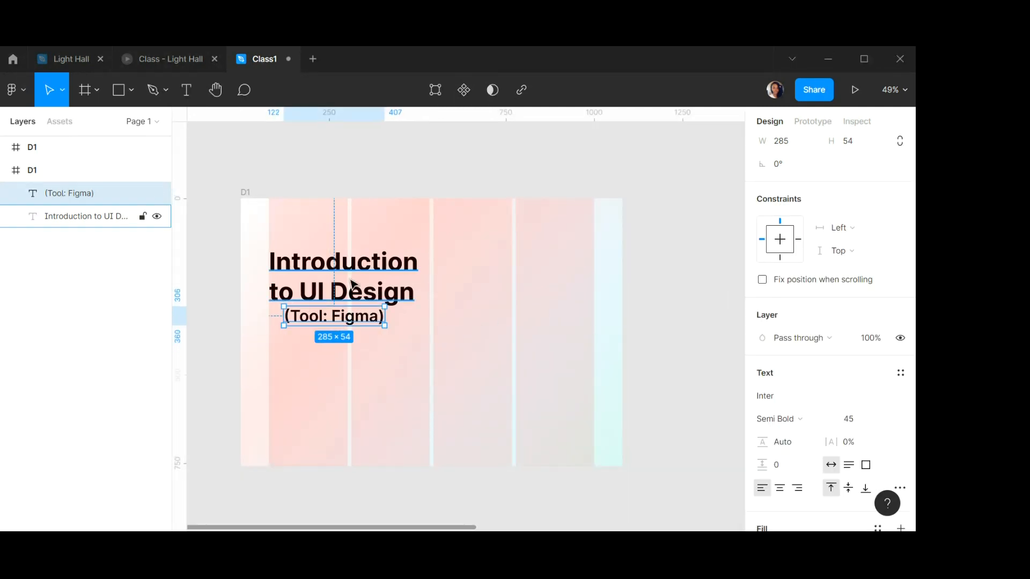
pyautogui.click(294, 268)
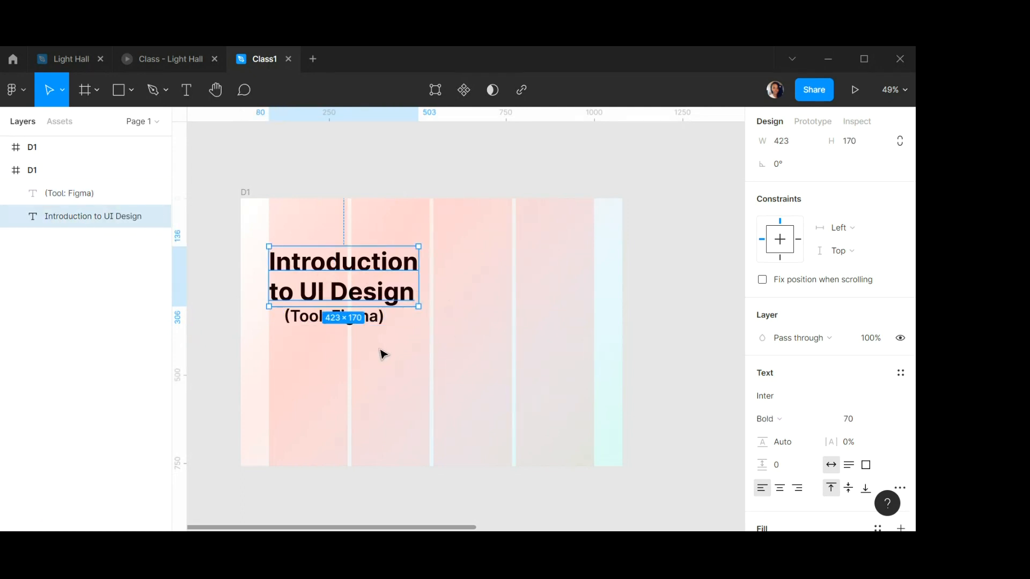
pyautogui.click(421, 365)
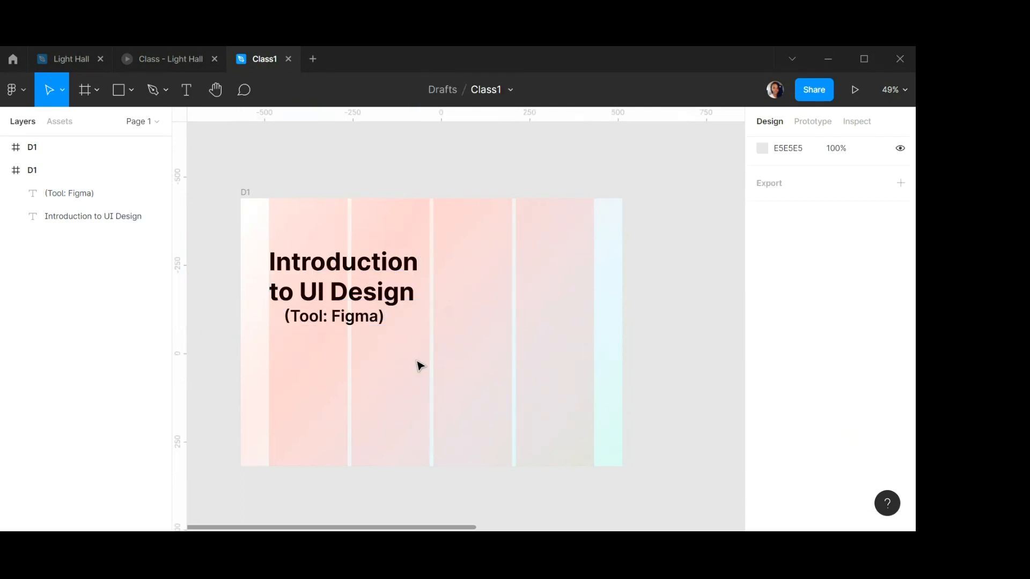
pyautogui.click(350, 318)
pyautogui.moveTo(344, 318); pyautogui.dragTo(345, 324)
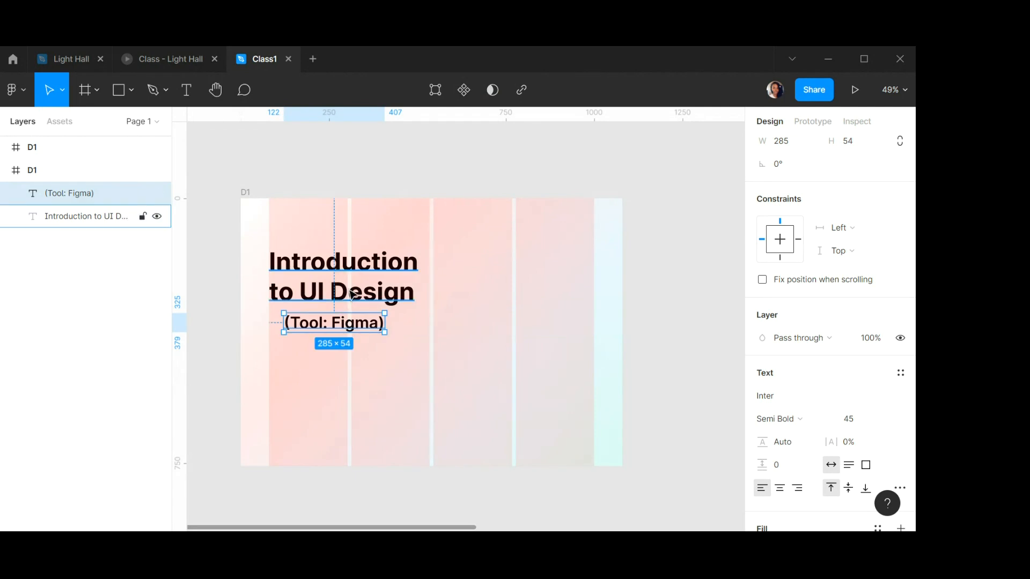
# Select both text layers and set the spacing between them to 20.
pyautogui.click(354, 295)
pyautogui.click(391, 370)
pyautogui.click(359, 295)
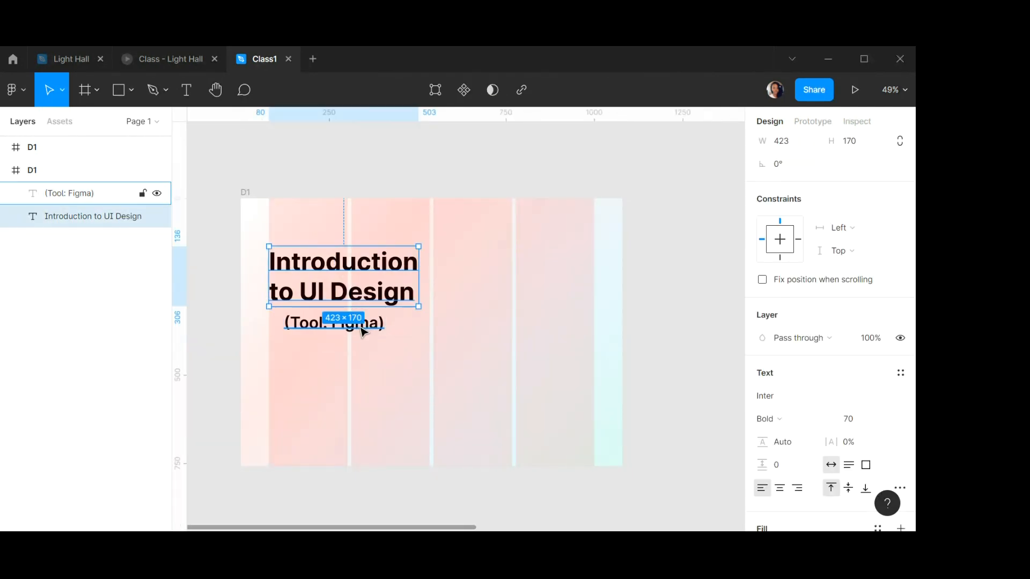
pyautogui.keyDown('shift'); pyautogui.click(361, 329); pyautogui.keyUp('shift')
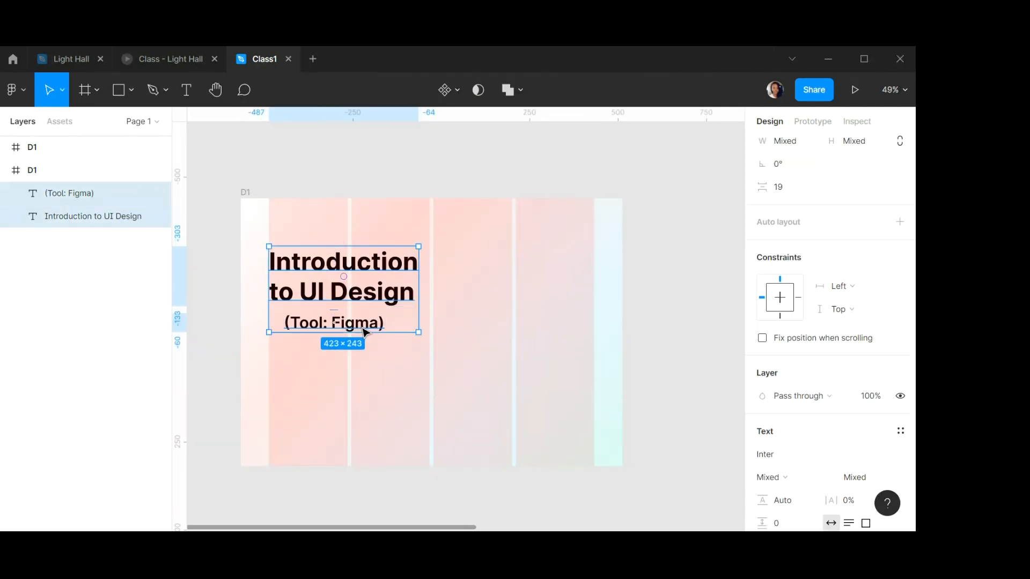
pyautogui.click(785, 189)
pyautogui.write('20')
pyautogui.press('Return')
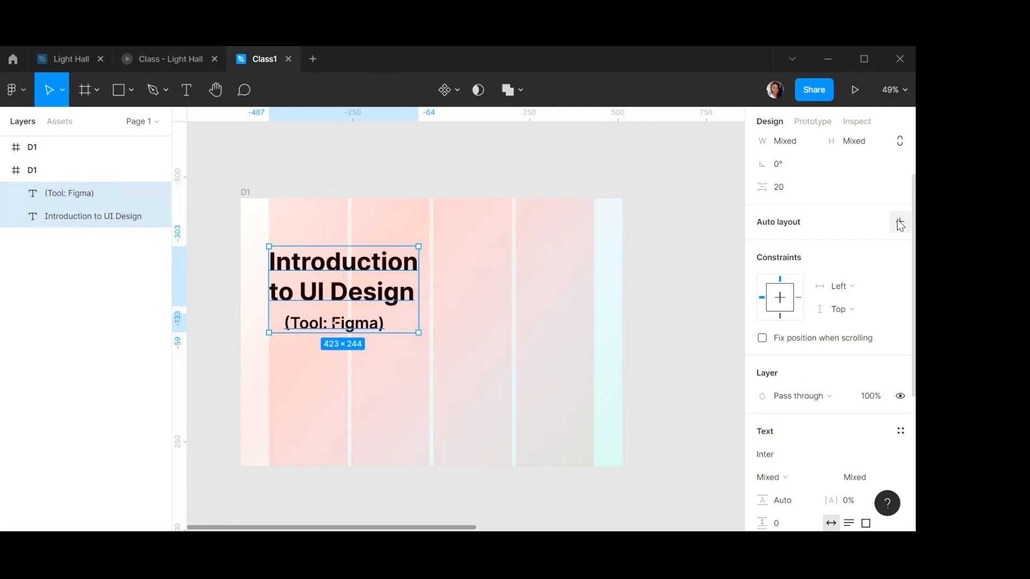
# Wrap the two text layers in an auto layout frame and centre-align its items.
pyautogui.click(900, 222)
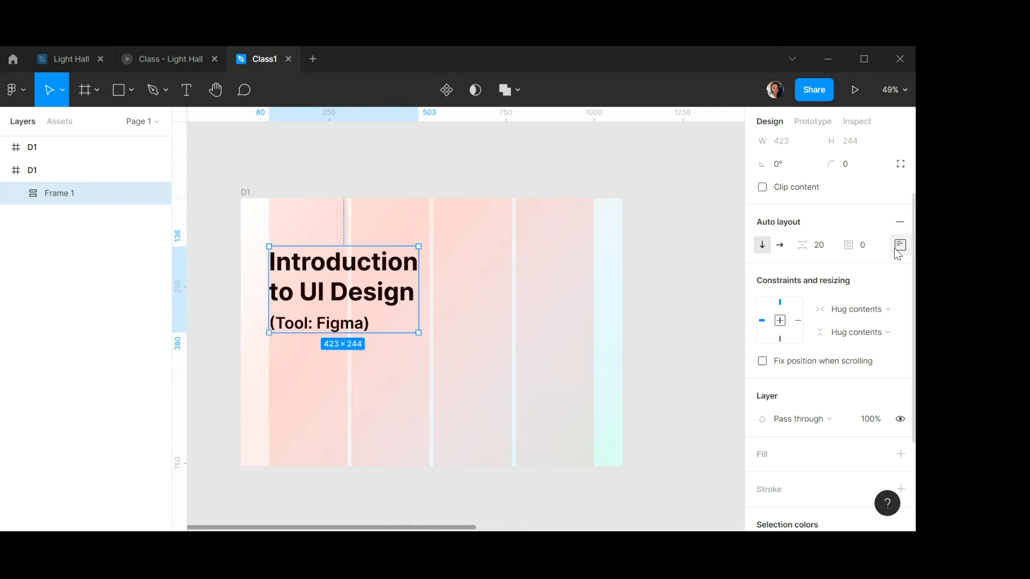
pyautogui.click(900, 246)
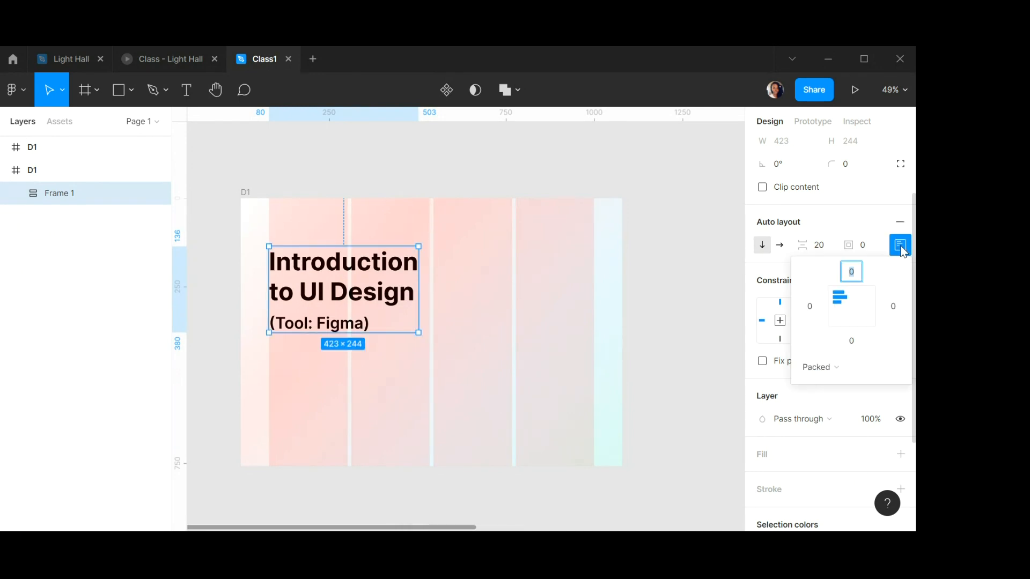
pyautogui.click(855, 309)
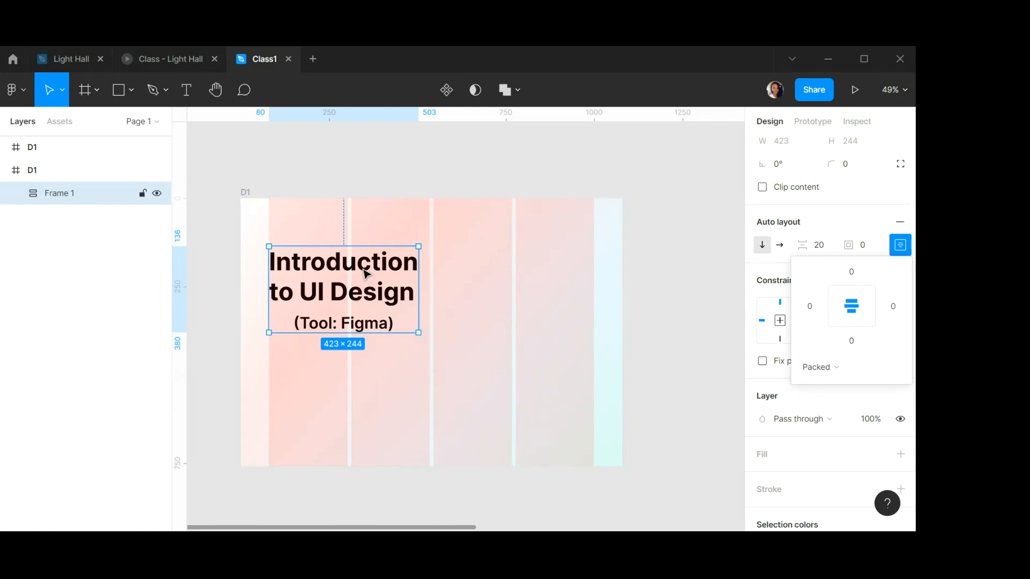
# Rename the auto layout frame to "Title text".
pyautogui.doubleClick(63, 194)
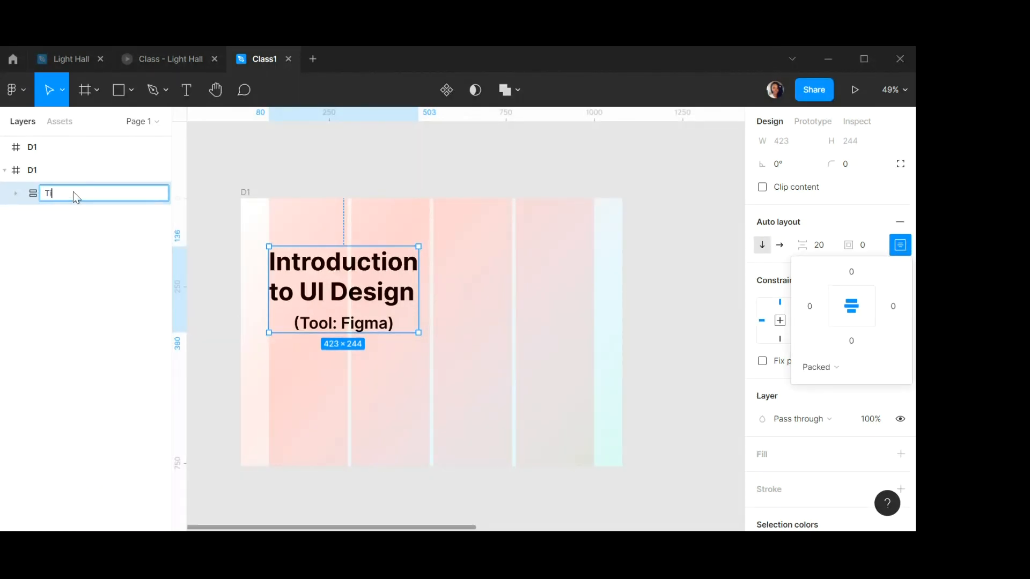
pyautogui.write('Title text')
pyautogui.press('Return')
pyautogui.click(294, 168)
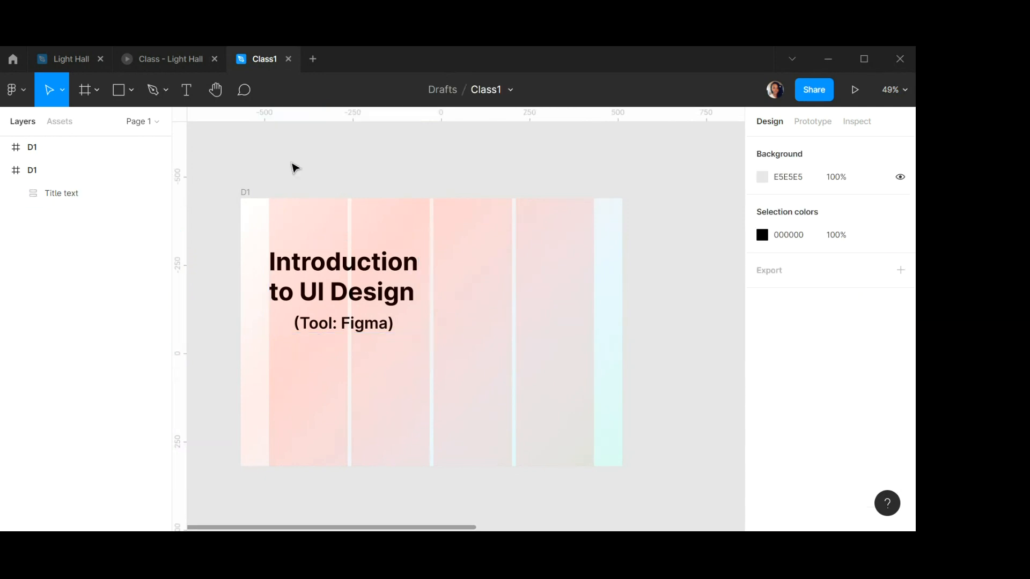
# Check the Title text frame's and frame D1's properties.
pyautogui.click(50, 192)
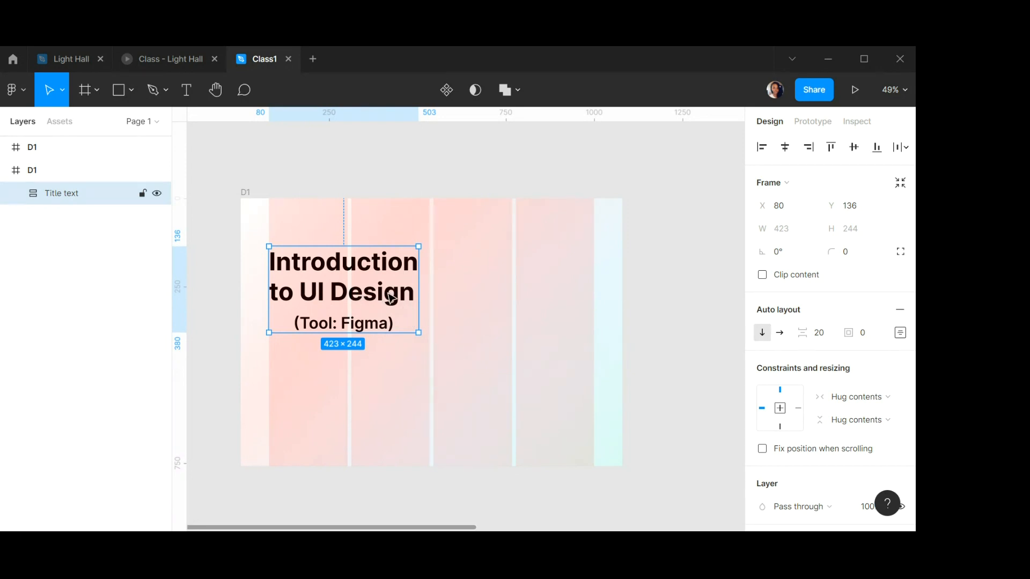
pyautogui.click(345, 172)
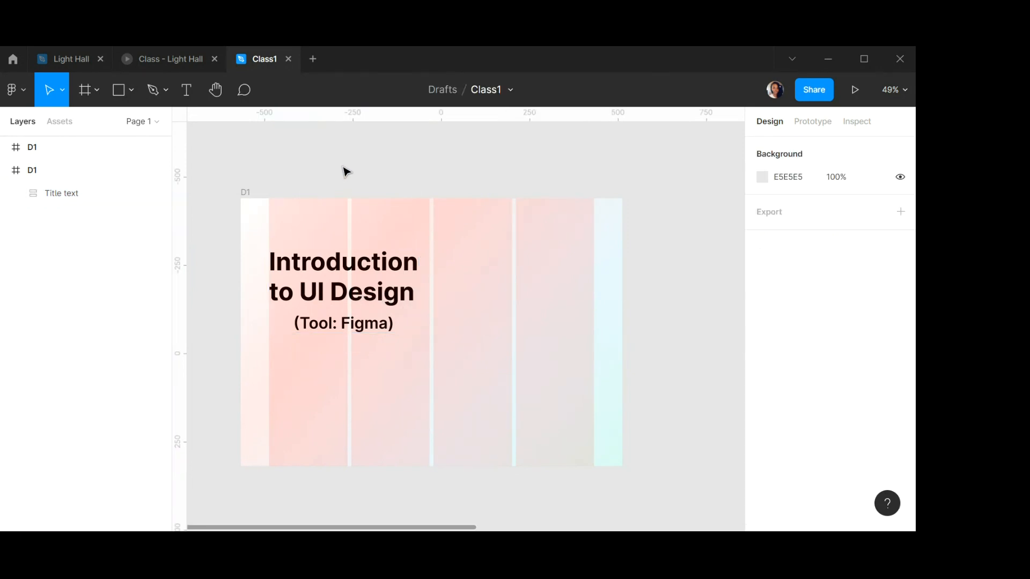
pyautogui.click(250, 193)
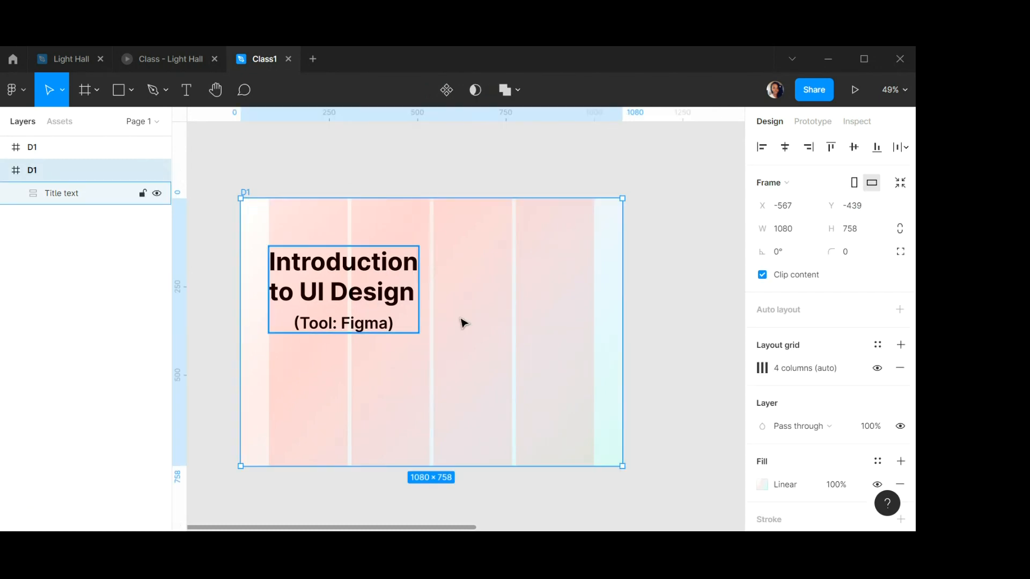
# Examine the live-class card below the title in the Light Hall reference design, then return to the Class1 file.
pyautogui.click(82, 68)
pyautogui.click(324, 418)
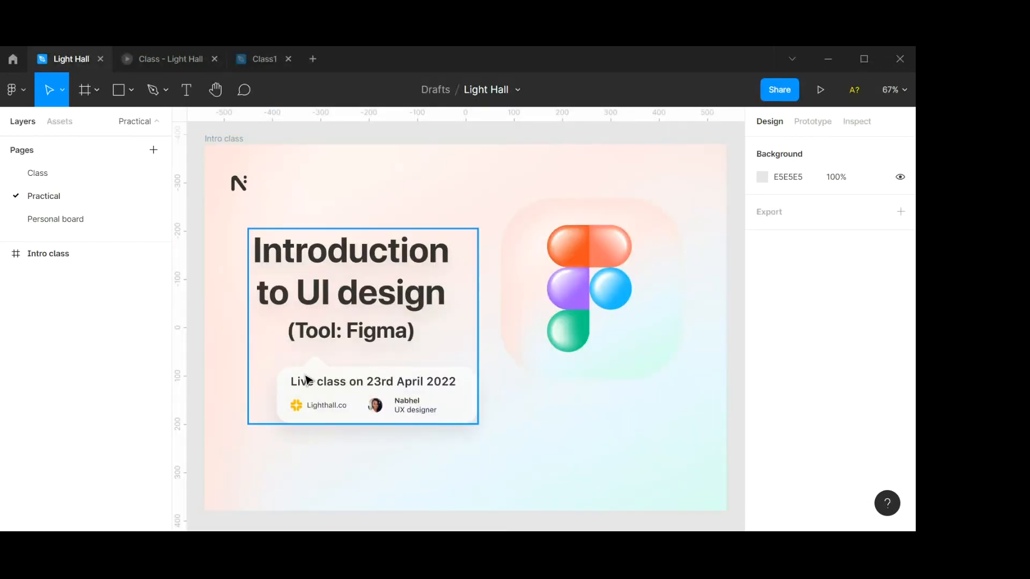
pyautogui.doubleClick(323, 380)
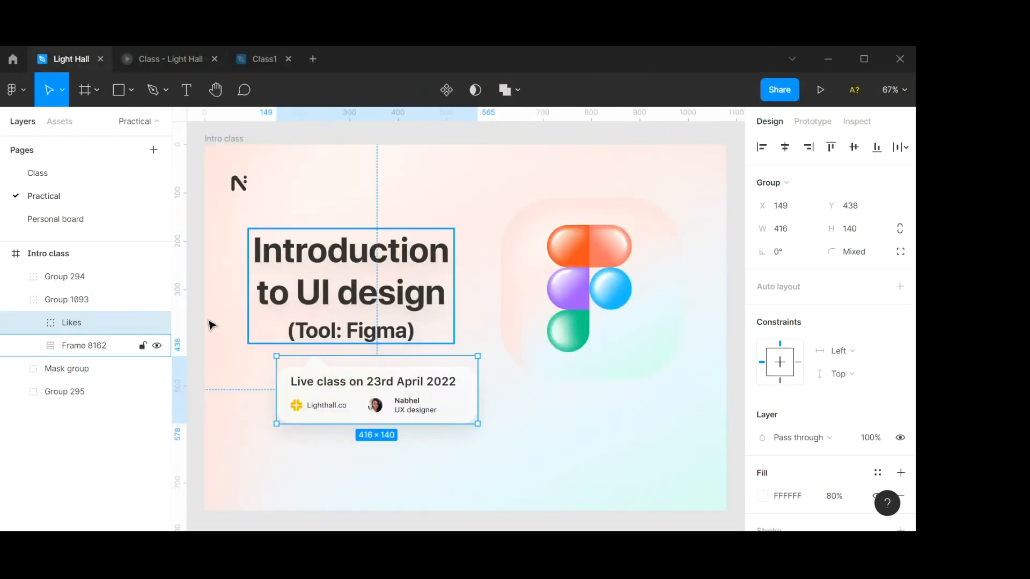
pyautogui.click(265, 58)
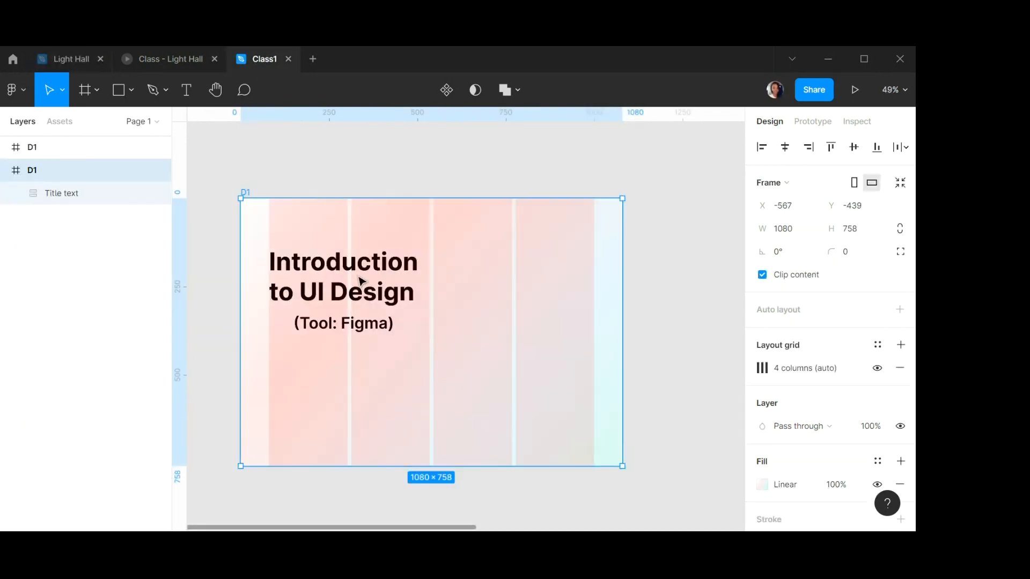
# Draw a rectangle about 639 × 94 below the title text inside frame D1.
pyautogui.click(122, 92)
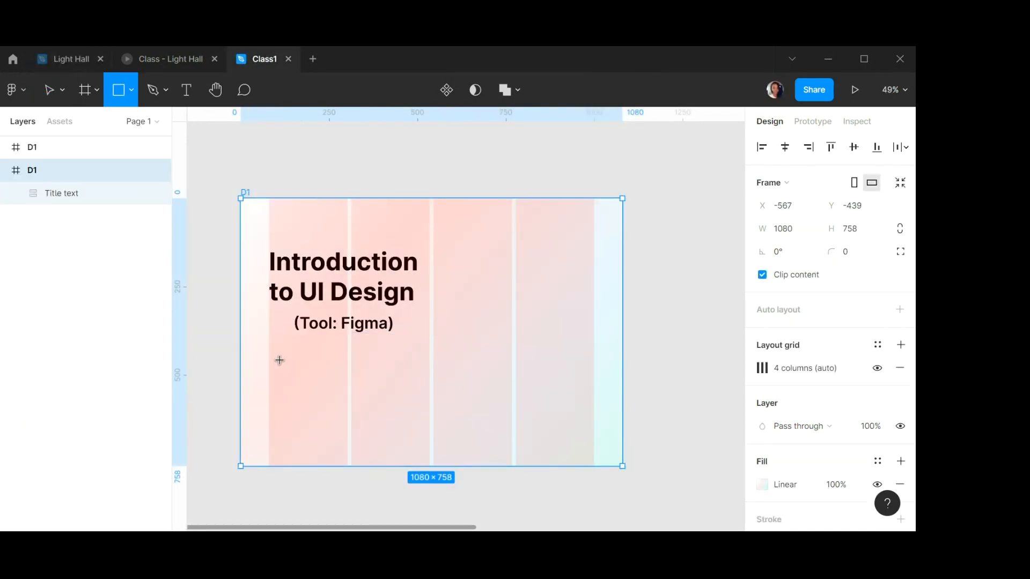
pyautogui.moveTo(277, 354)
pyautogui.mouseDown()
pyautogui.moveTo(316, 377)
pyautogui.moveTo(502, 387)
pyautogui.mouseUp()
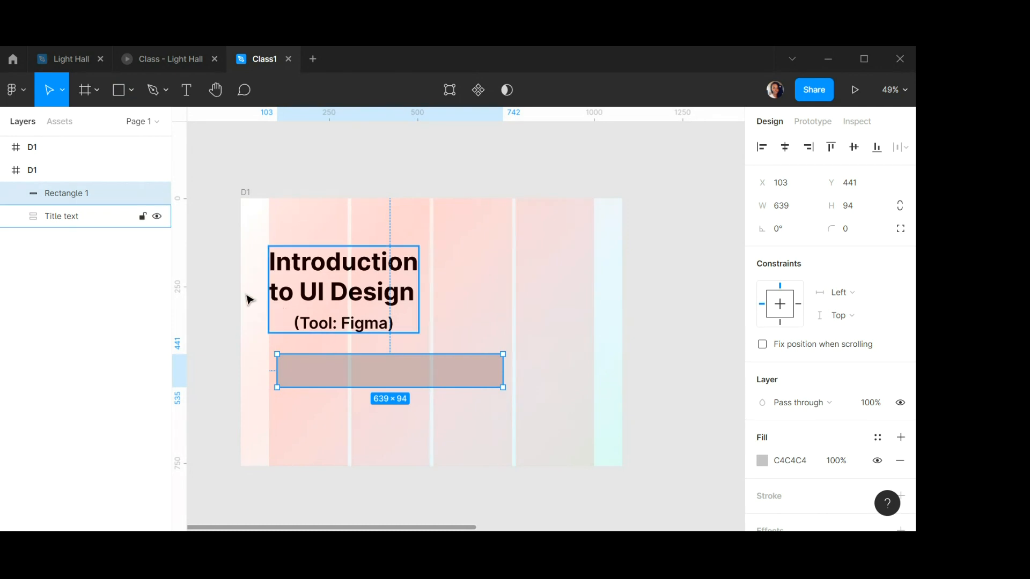
pyautogui.click(392, 298)
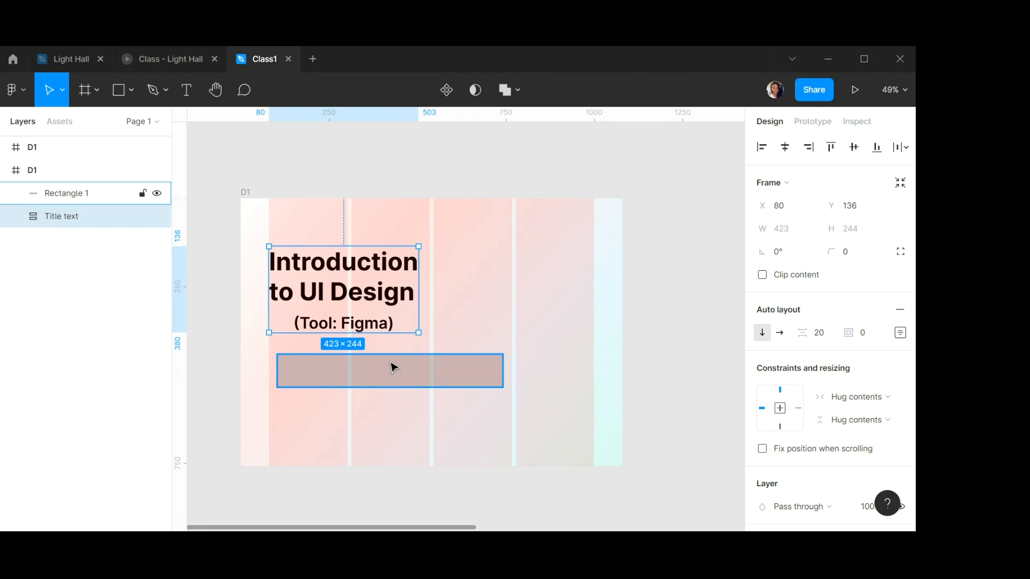
pyautogui.click(393, 380)
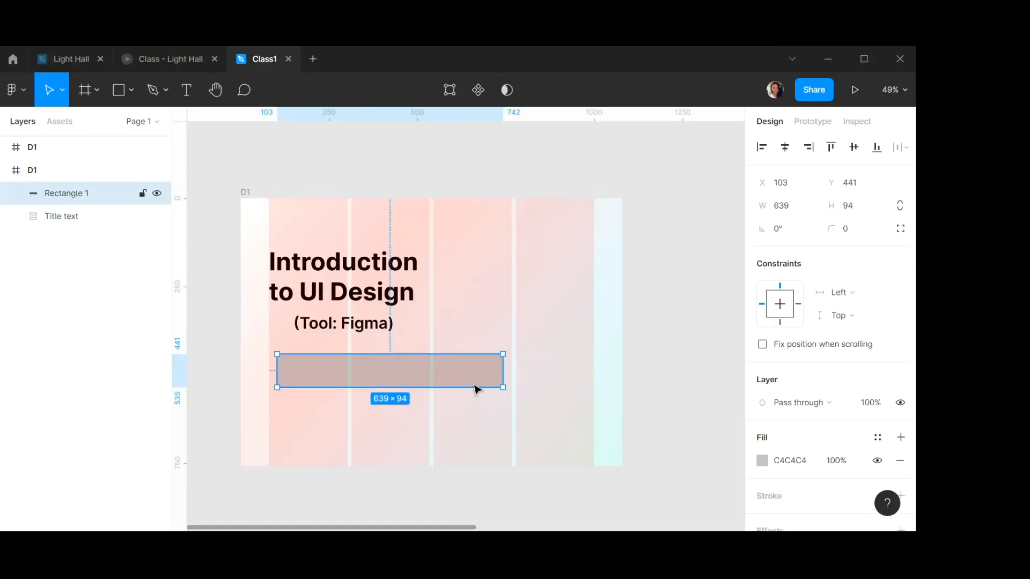
# Hide frame D1's layout grid to compare the rectangle against the background, then show the grid again.
pyautogui.click(245, 193)
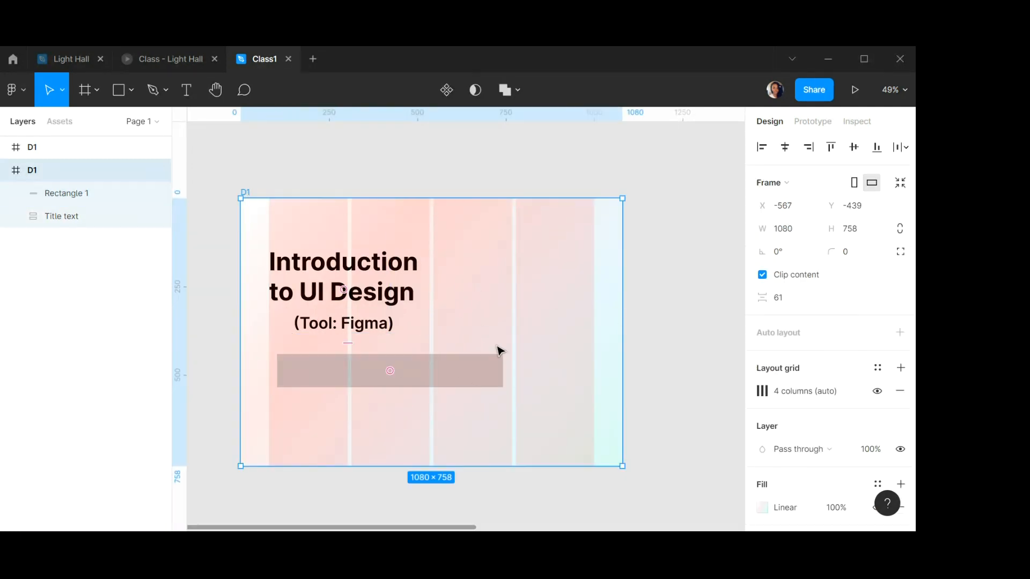
pyautogui.click(877, 391)
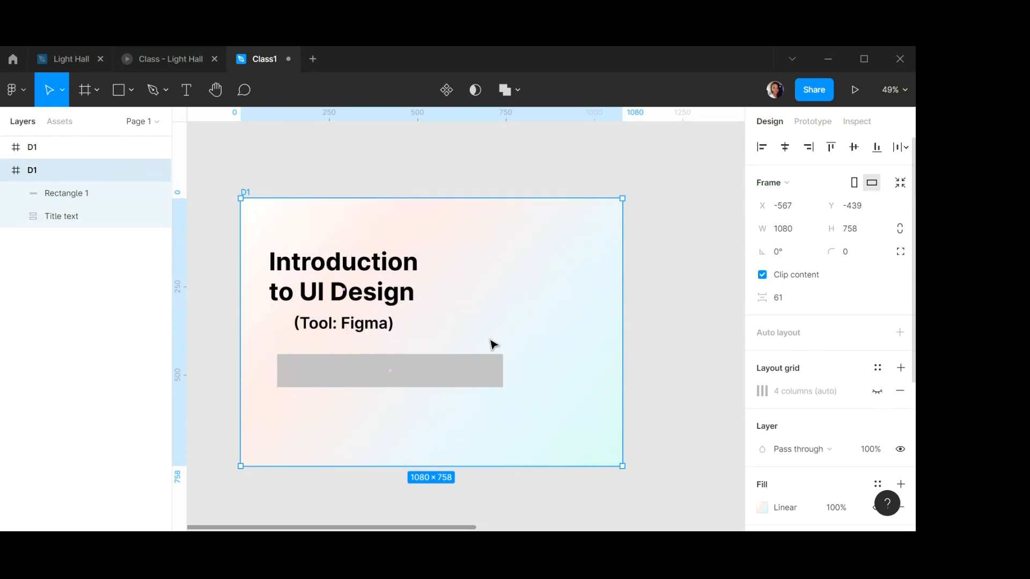
pyautogui.click(420, 377)
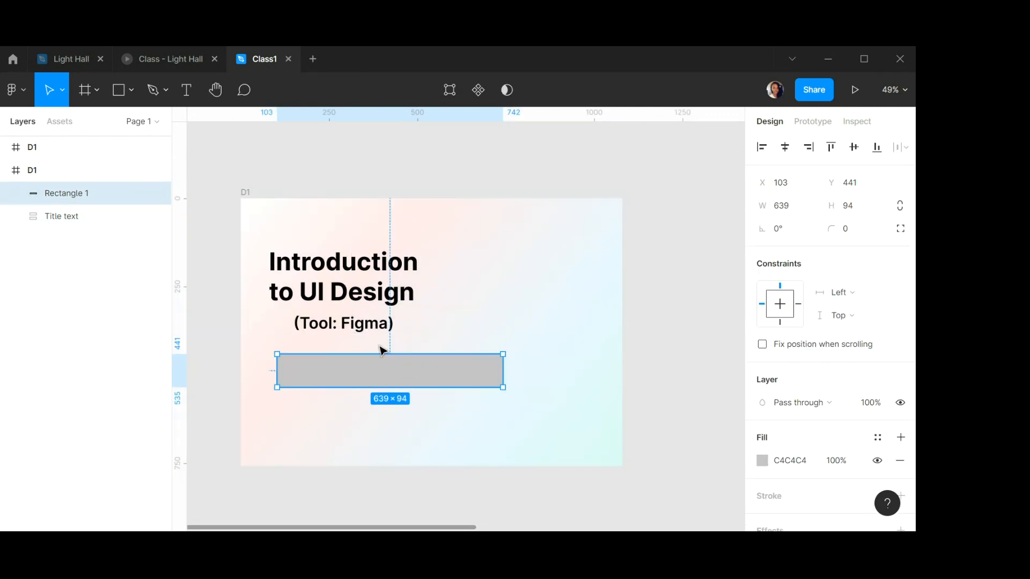
pyautogui.scroll(2, 380, 336)
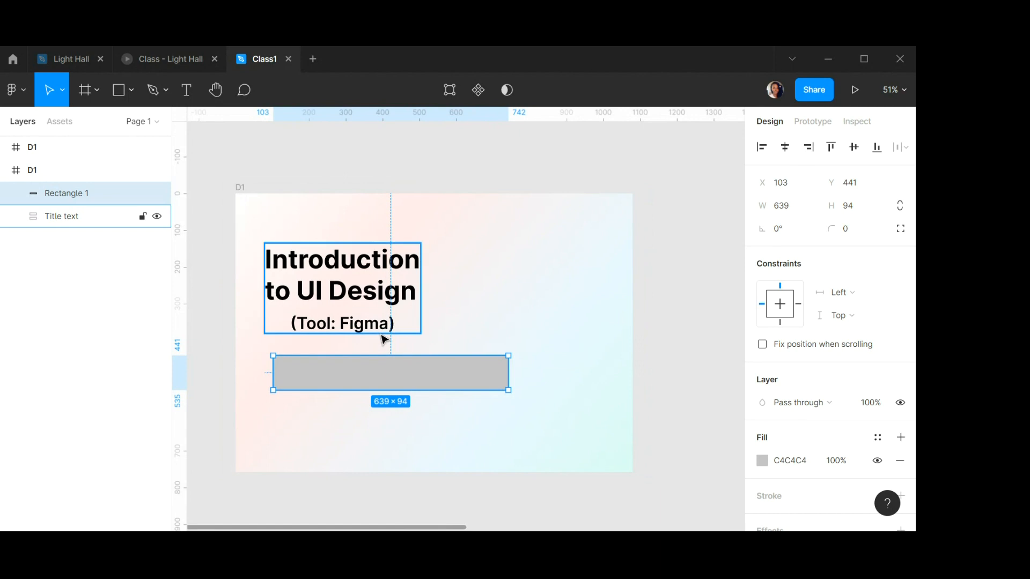
pyautogui.click(242, 190)
pyautogui.click(876, 393)
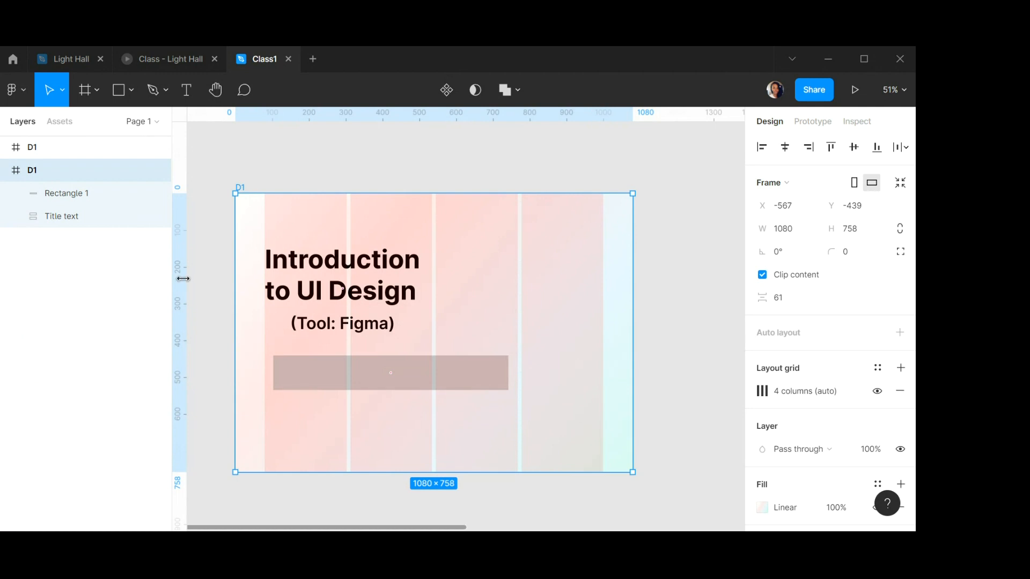
# Drag ruler guides onto the frame's left margin and above the frame, undoing an accidental deletion of frame D1.
pyautogui.moveTo(184, 278); pyautogui.dragTo(264, 279)
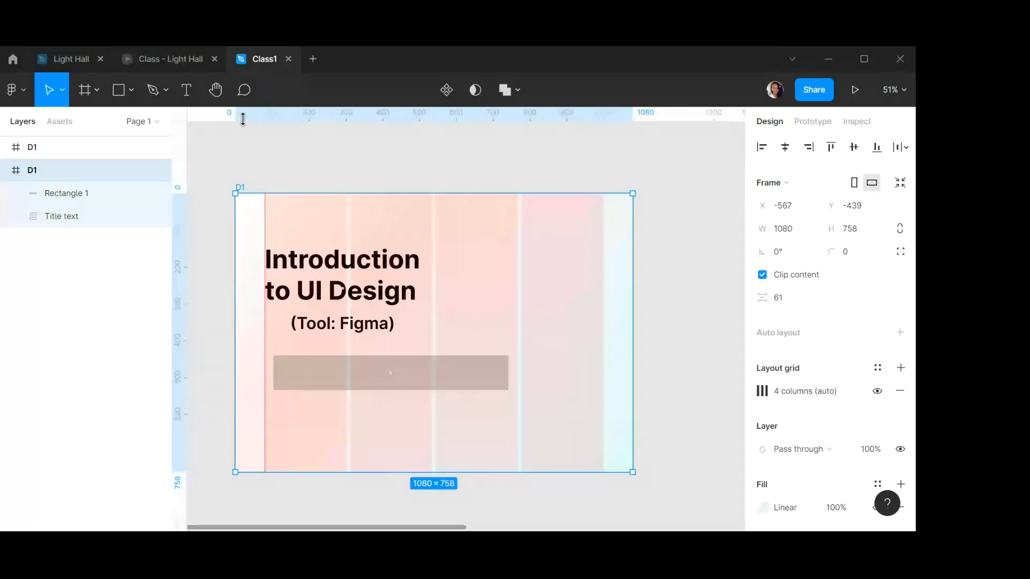
pyautogui.moveTo(248, 112); pyautogui.dragTo(264, 181)
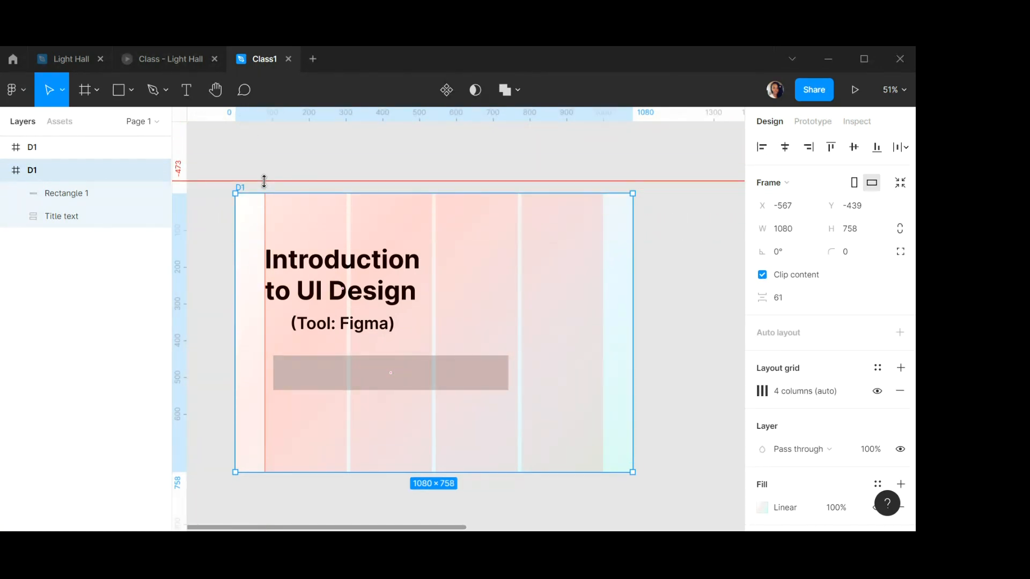
pyautogui.press('Delete')
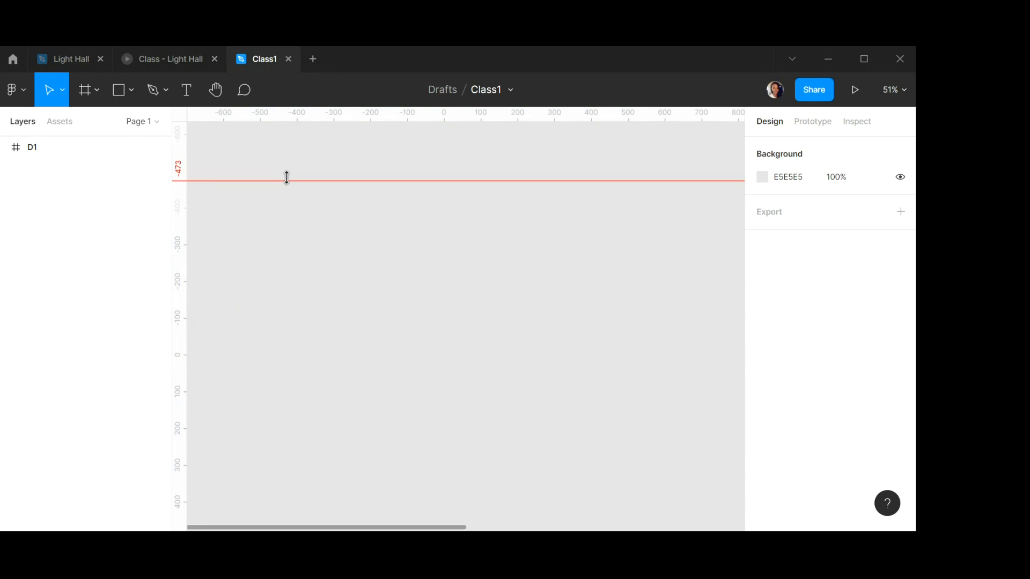
pyautogui.hotkey('ctrl', 'z')
pyautogui.click(276, 183)
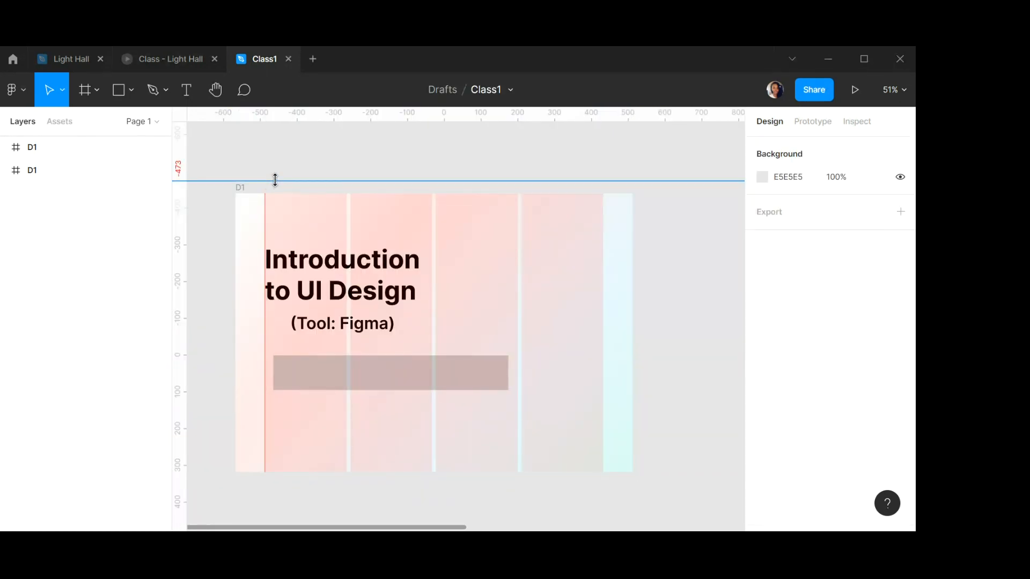
pyautogui.click(246, 195)
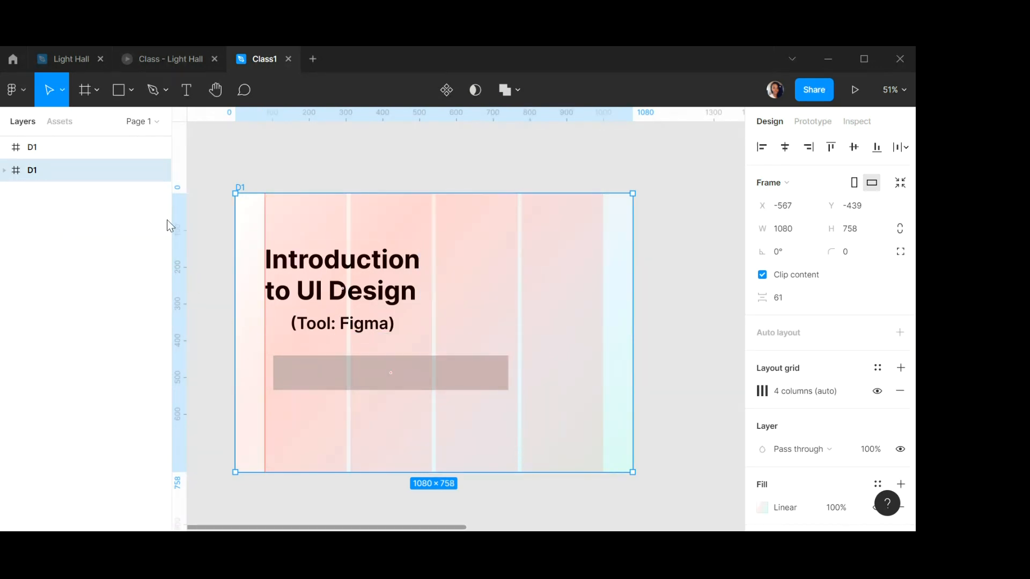
pyautogui.click(18, 89)
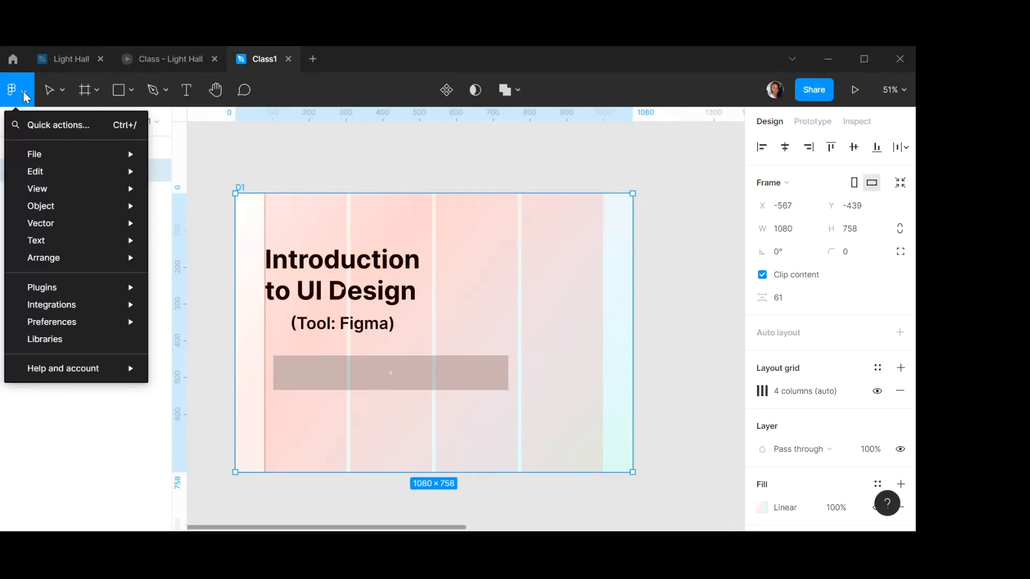
pyautogui.moveTo(92, 194)
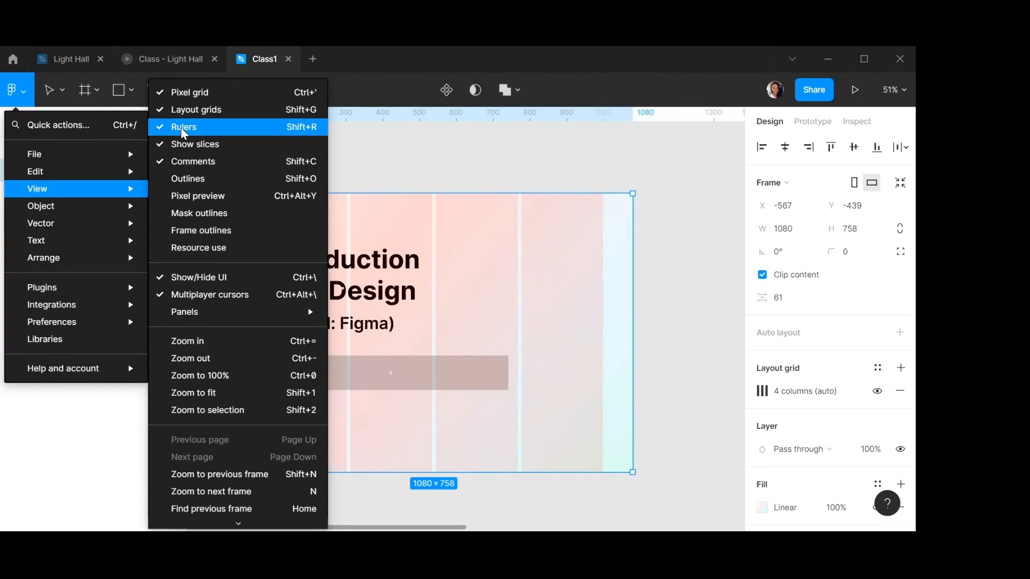
pyautogui.click(421, 177)
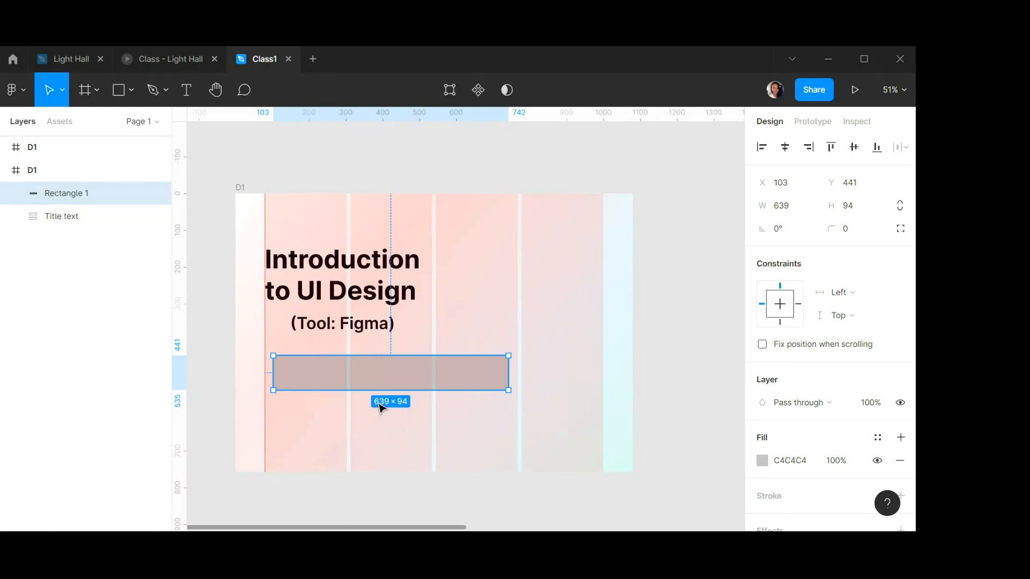
# Resize the rectangle to 416 wide and 118 high.
pyautogui.click(785, 209)
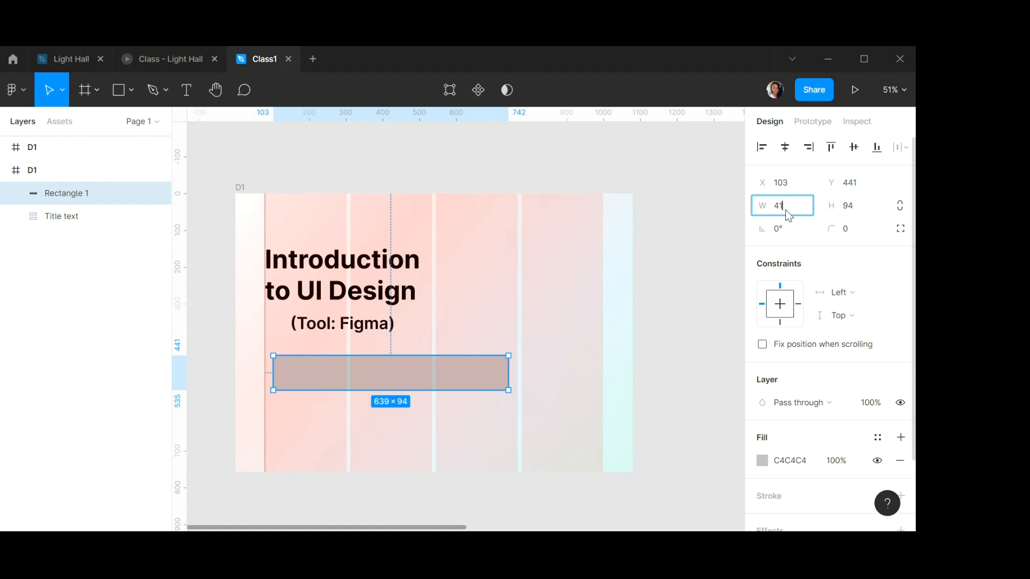
pyautogui.click(866, 213)
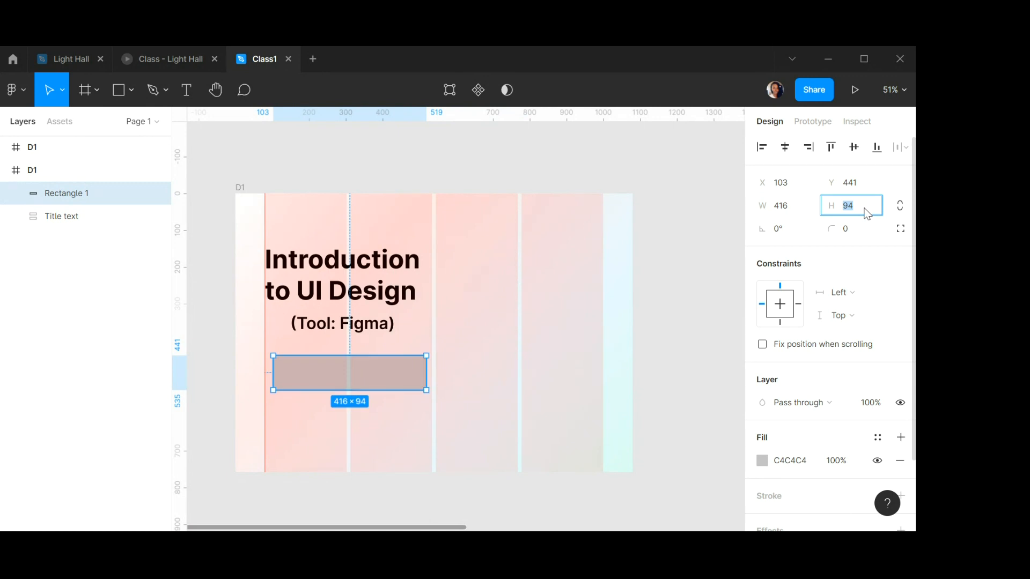
pyautogui.write('118')
pyautogui.press('Return')
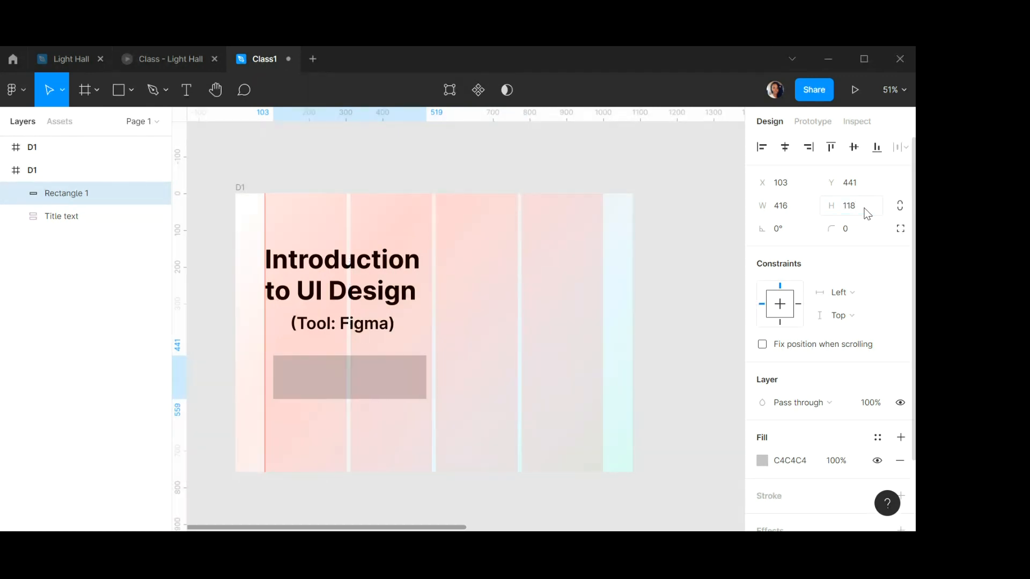
# Move the rectangle up to X 87, Y 419, just under the title text.
pyautogui.click(451, 359)
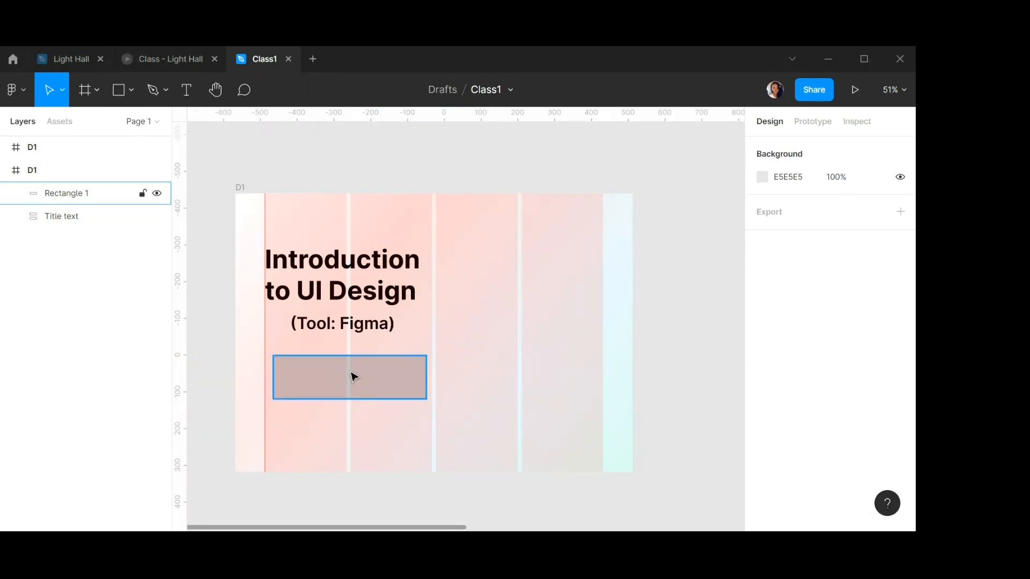
pyautogui.click(343, 382)
pyautogui.moveTo(343, 382)
pyautogui.mouseDown()
pyautogui.moveTo(333, 372)
pyautogui.moveTo(341, 363)
pyautogui.mouseUp()
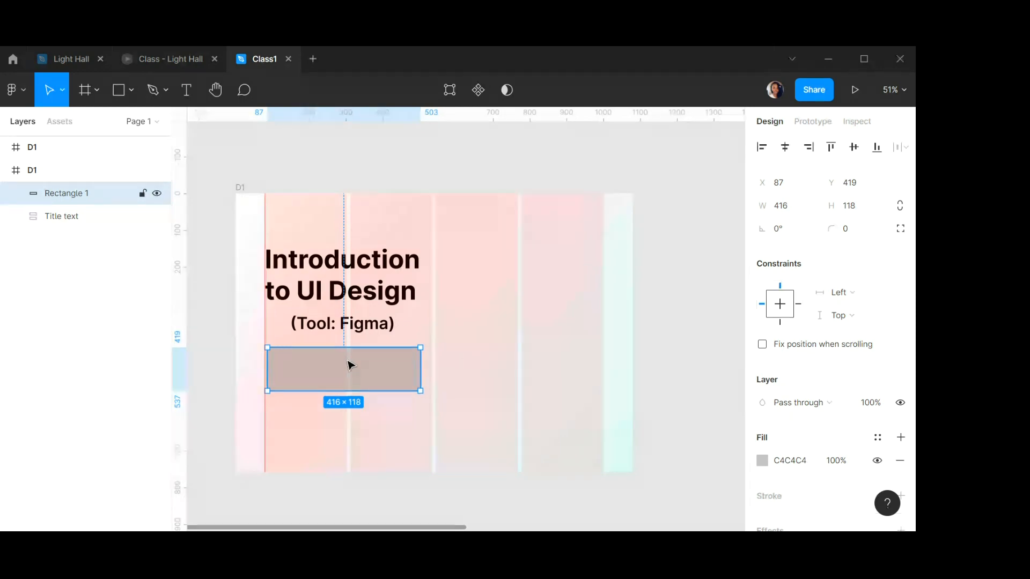
# Remove frame D1's layout grid and delete the vertical guide at x 80.
pyautogui.click(240, 188)
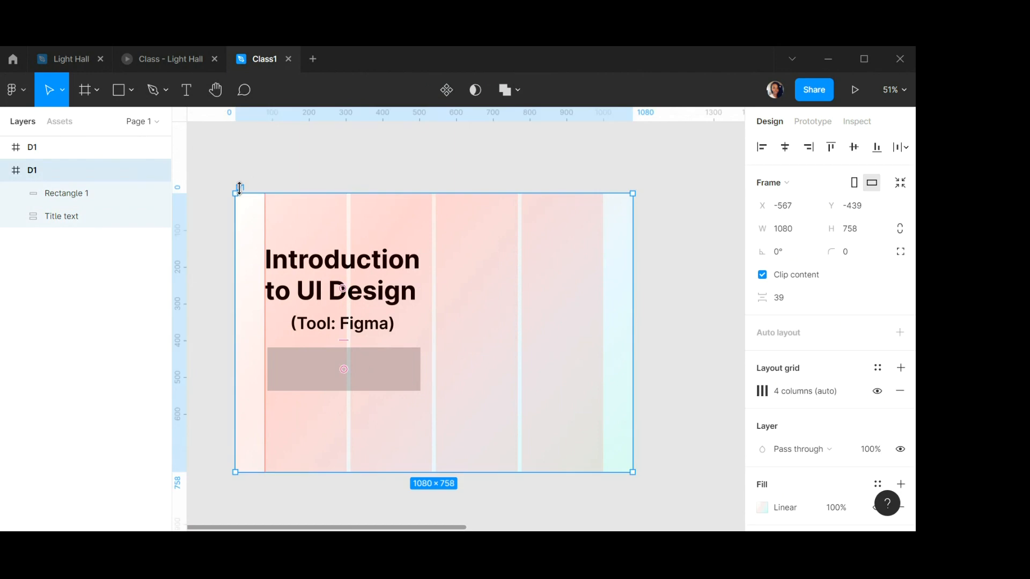
pyautogui.click(900, 395)
pyautogui.click(265, 218)
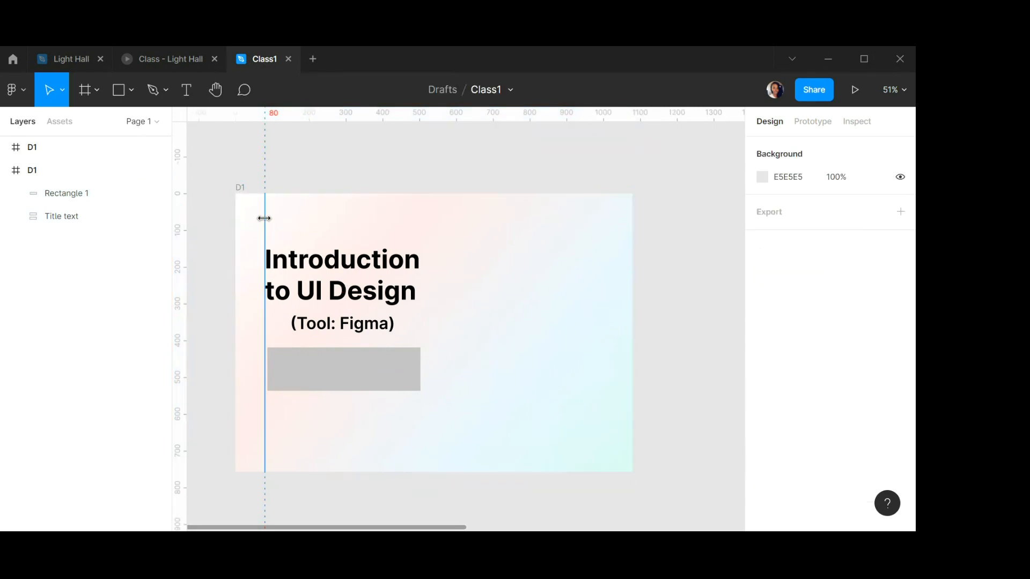
pyautogui.press('Delete')
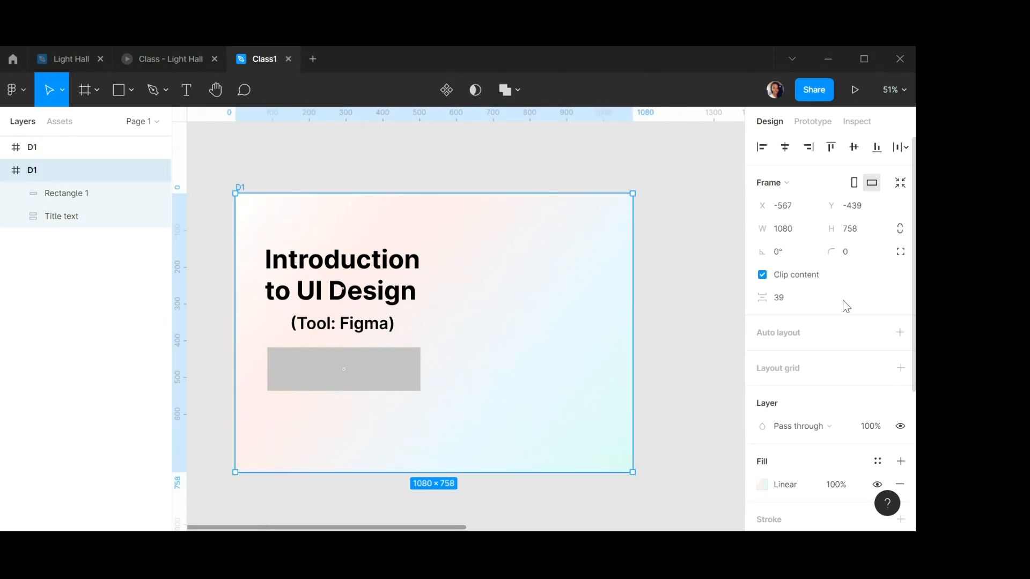
# Add a new layout grid to D1 and set it to 4 stretch columns with margin 80 and gutter 10.
pyautogui.click(901, 368)
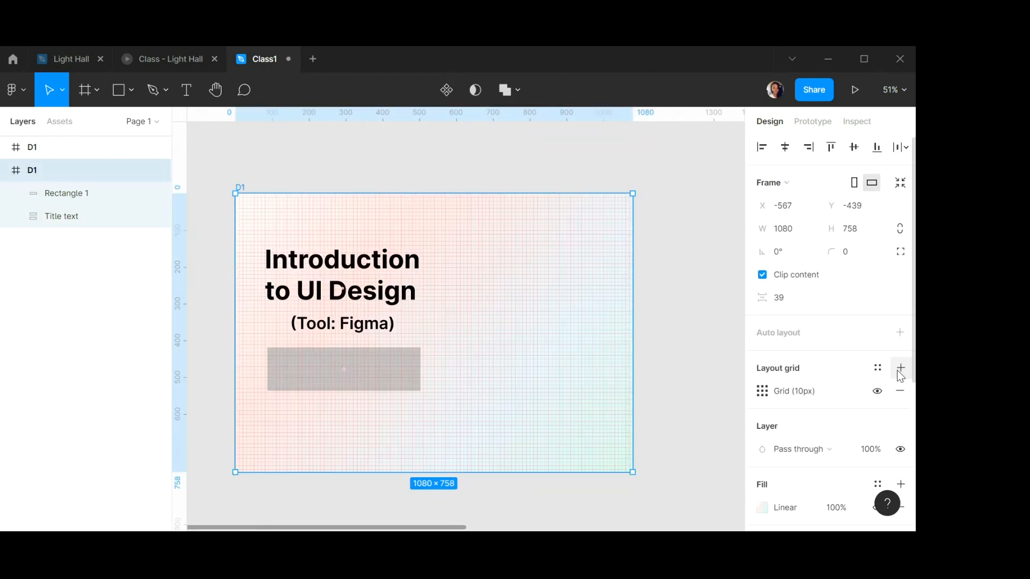
pyautogui.click(763, 391)
pyautogui.click(629, 396)
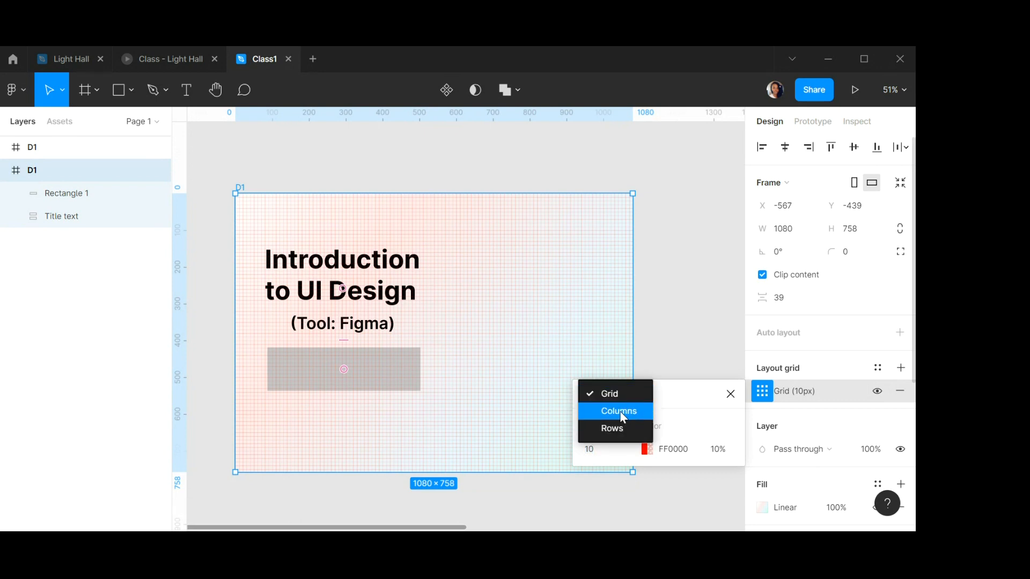
pyautogui.click(620, 411)
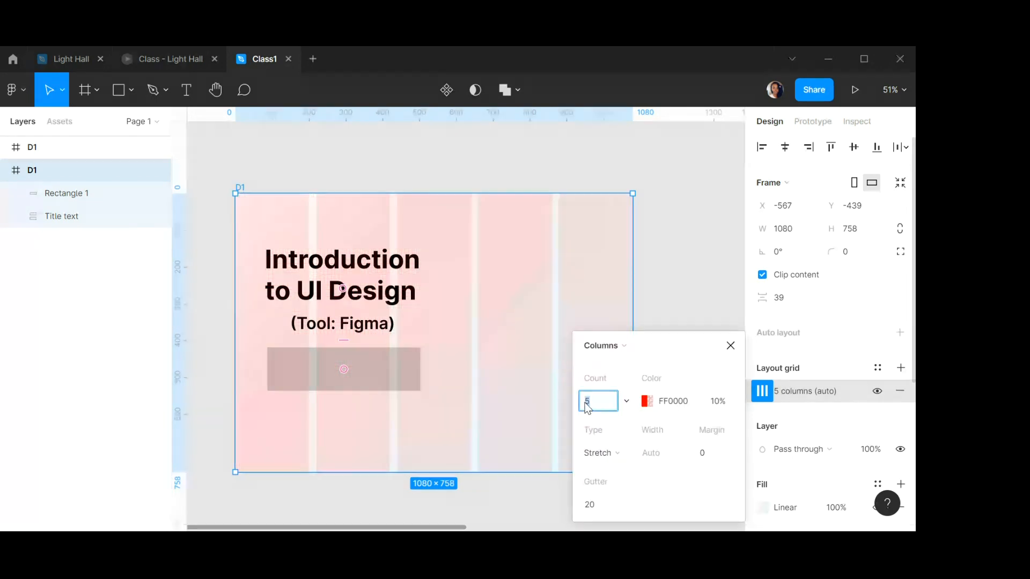
pyautogui.write('4')
pyautogui.click(709, 456)
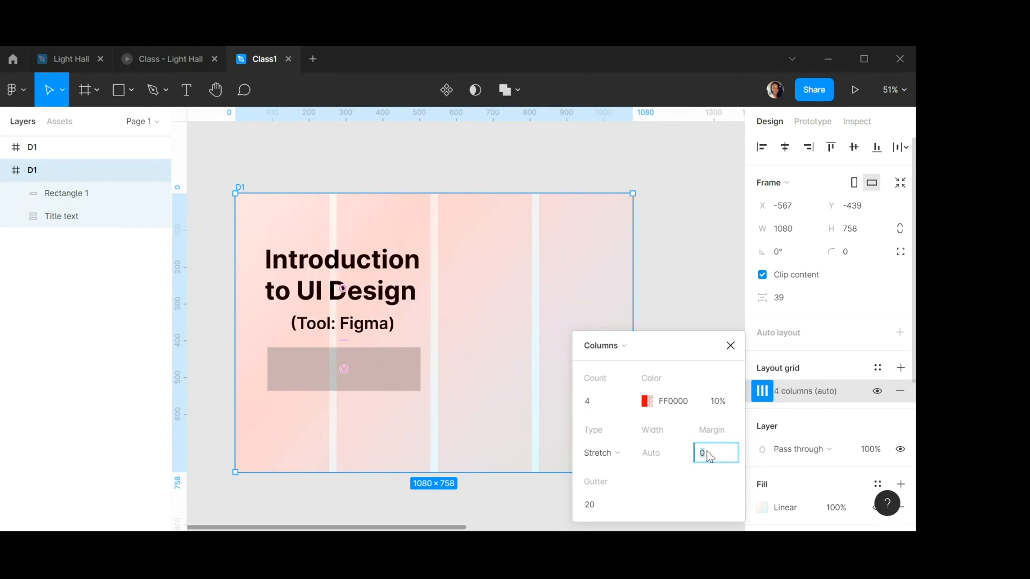
pyautogui.click(595, 501)
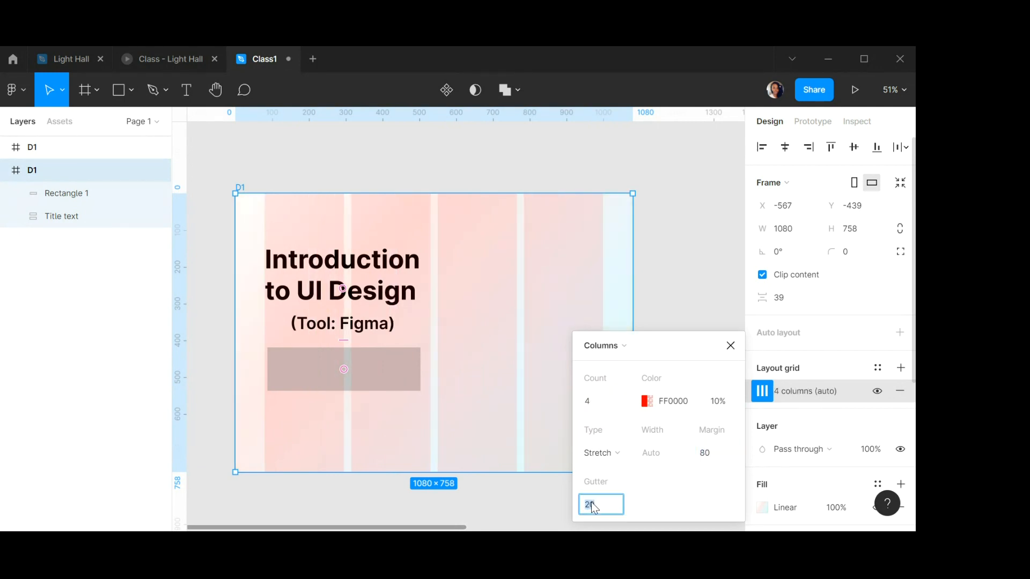
pyautogui.write('10')
pyautogui.press('Return')
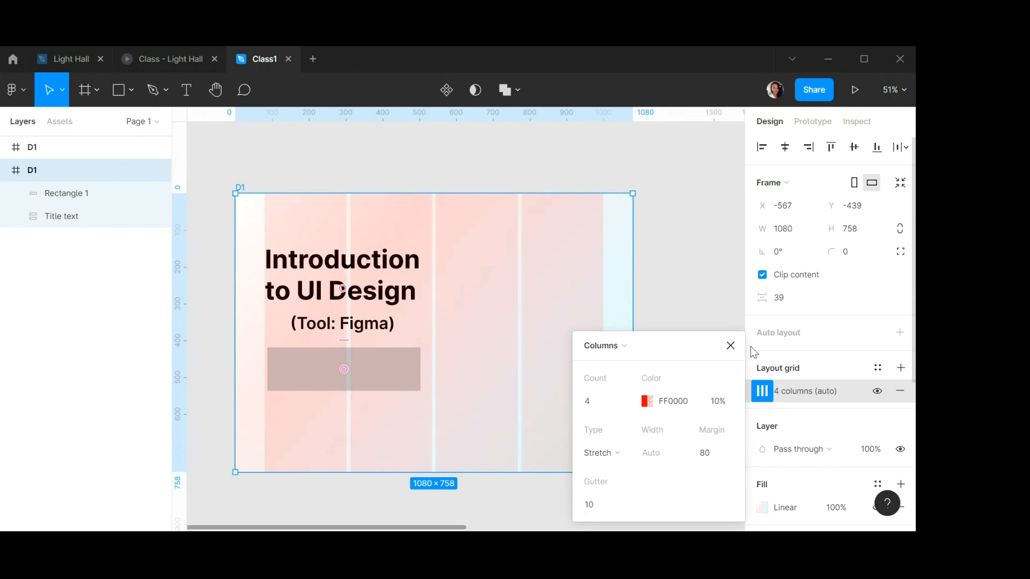
pyautogui.click(730, 345)
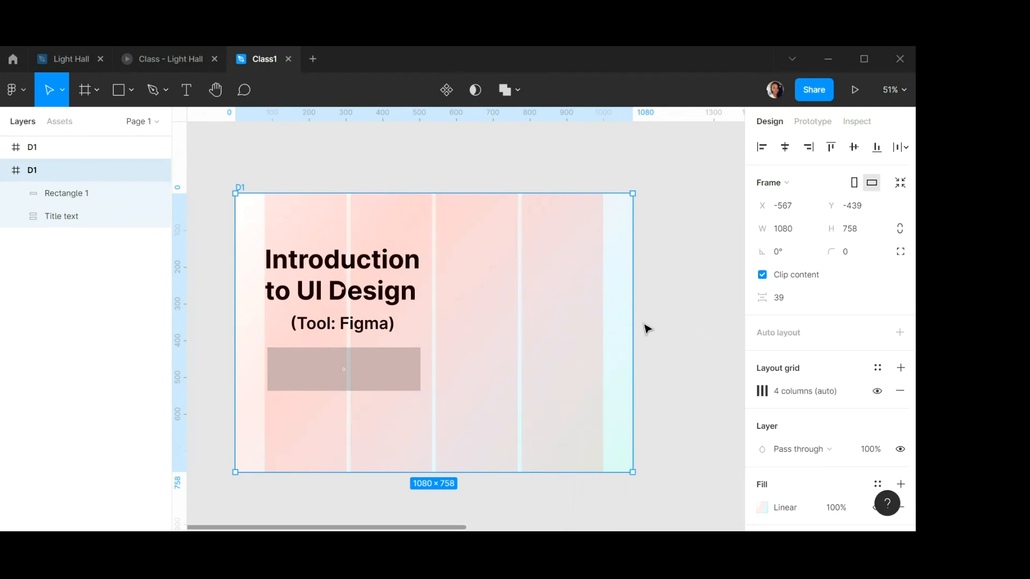
# Select the rectangle together with the title text and align them to the left at X 80.
pyautogui.click(671, 298)
pyautogui.click(360, 363)
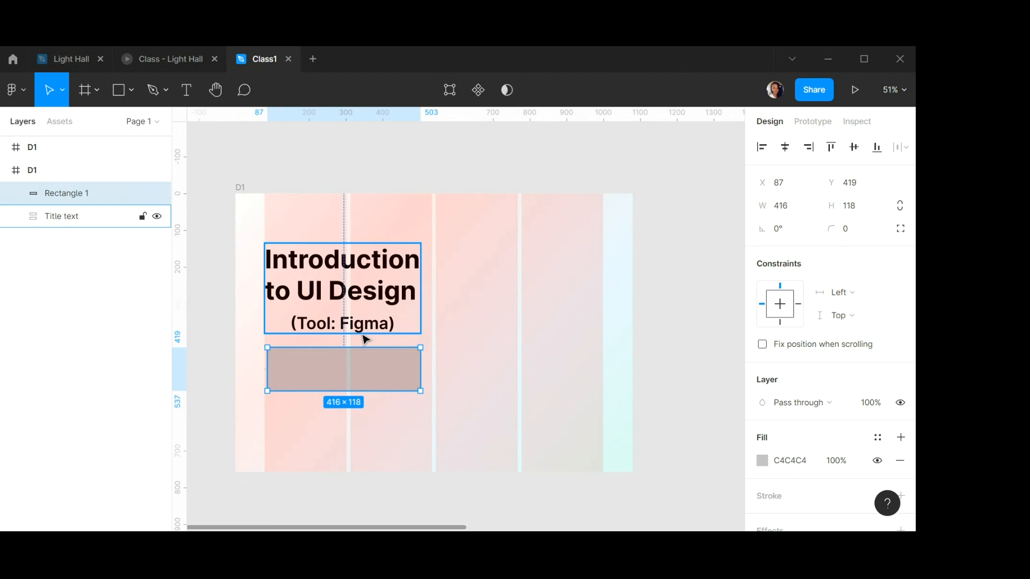
pyautogui.keyDown('shift'); pyautogui.click(358, 291); pyautogui.keyUp('shift')
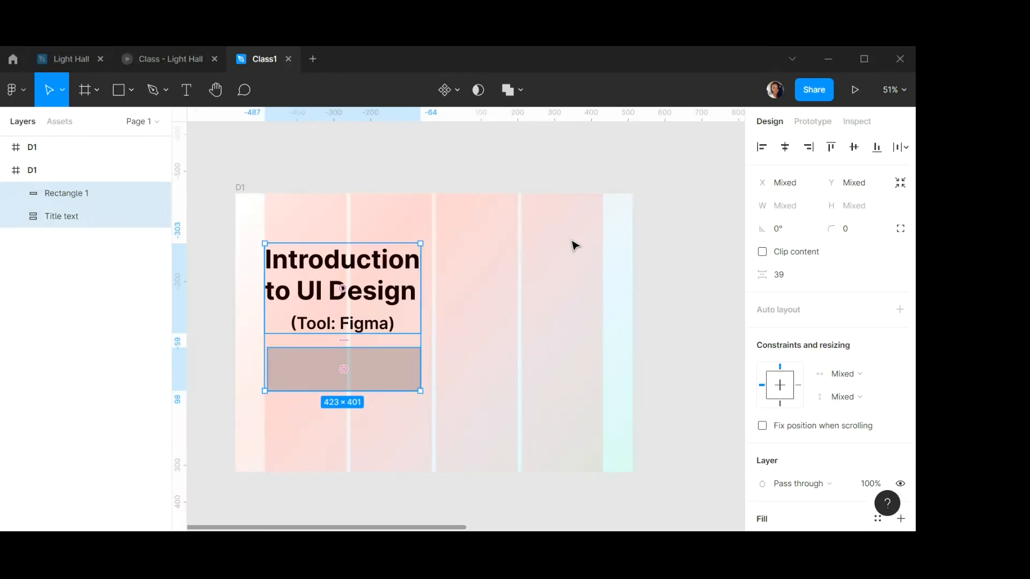
pyautogui.click(760, 149)
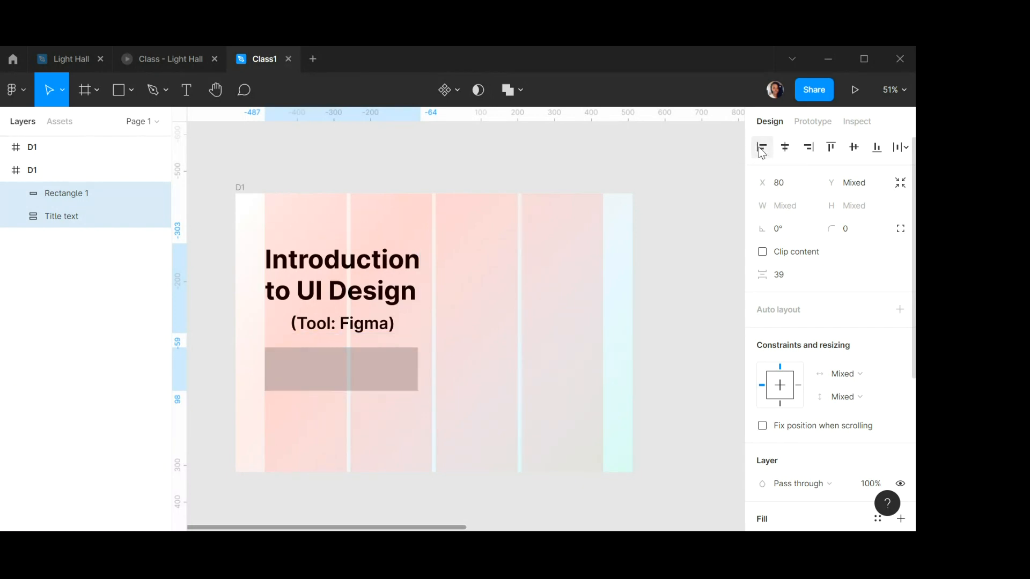
# Draw a polygon about 119 × 119 to the right of the title and set its point count to 4.
pyautogui.click(655, 258)
pyautogui.click(368, 380)
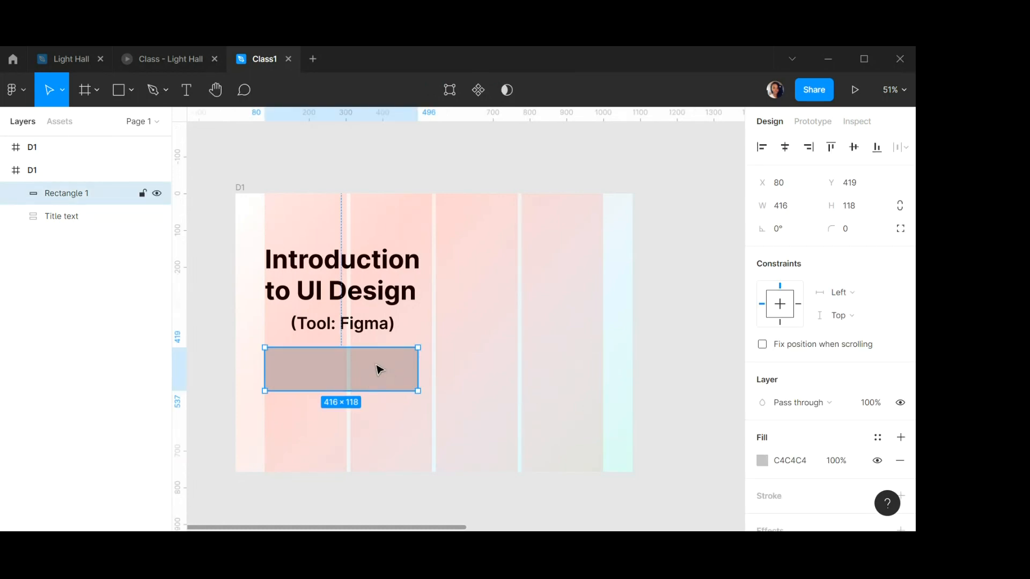
pyautogui.click(123, 98)
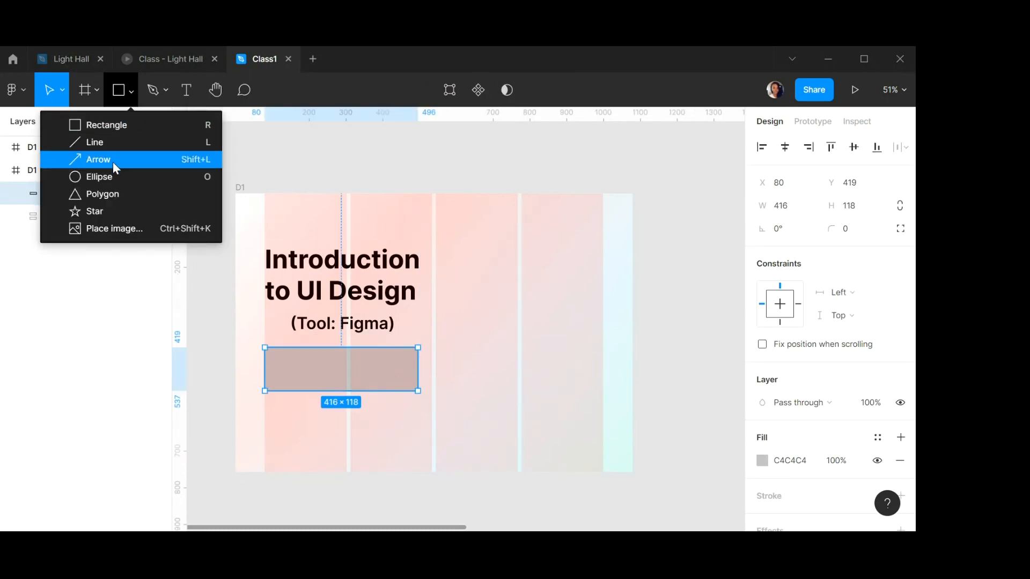
pyautogui.click(105, 194)
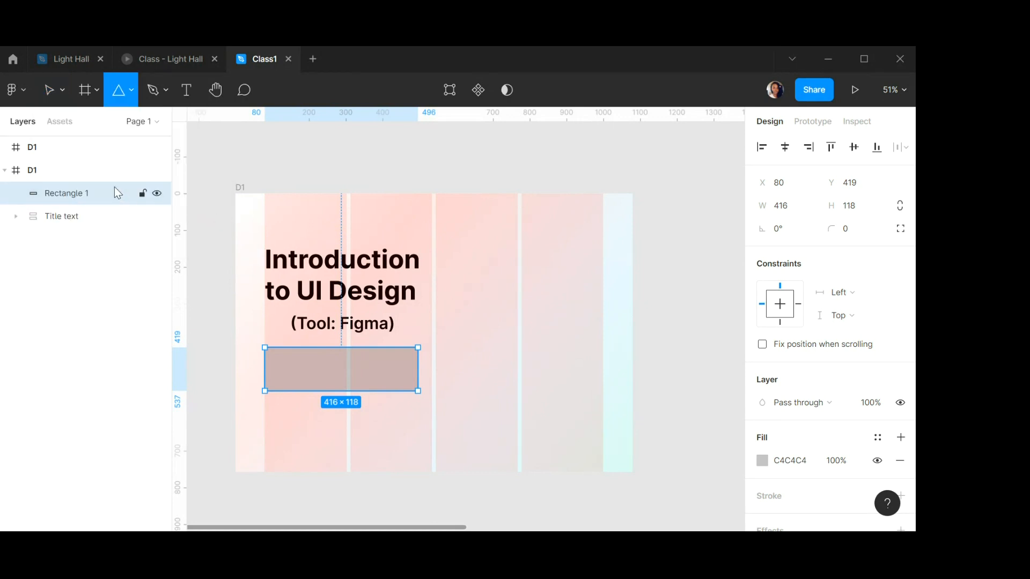
pyautogui.click(131, 91)
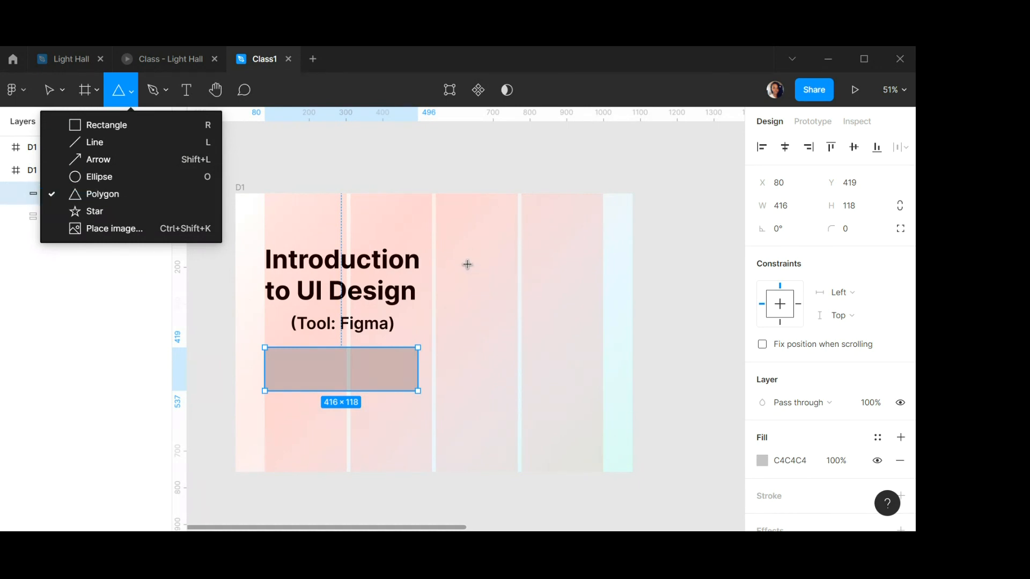
pyautogui.moveTo(467, 264); pyautogui.dragTo(510, 301)
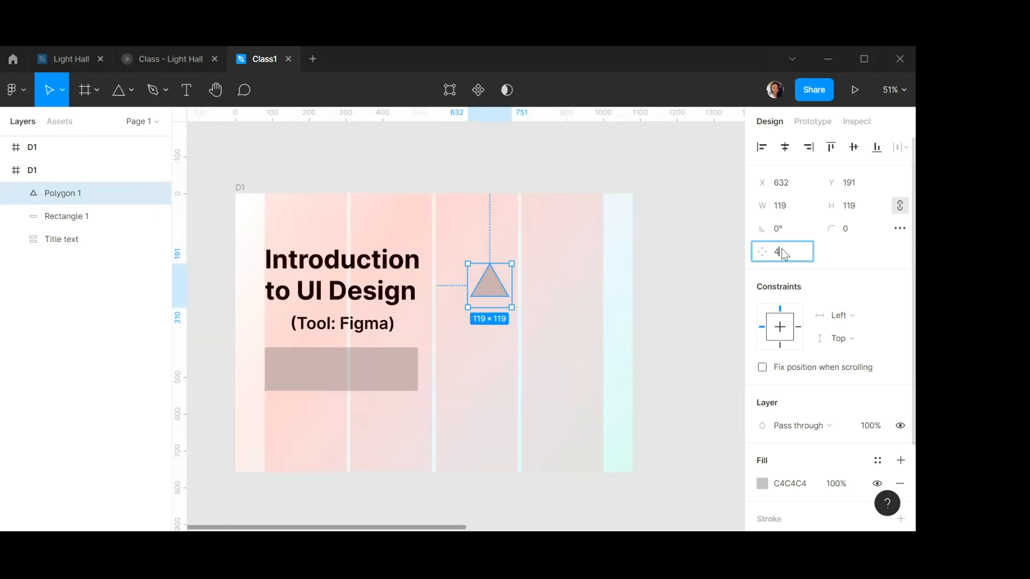
pyautogui.press('Return')
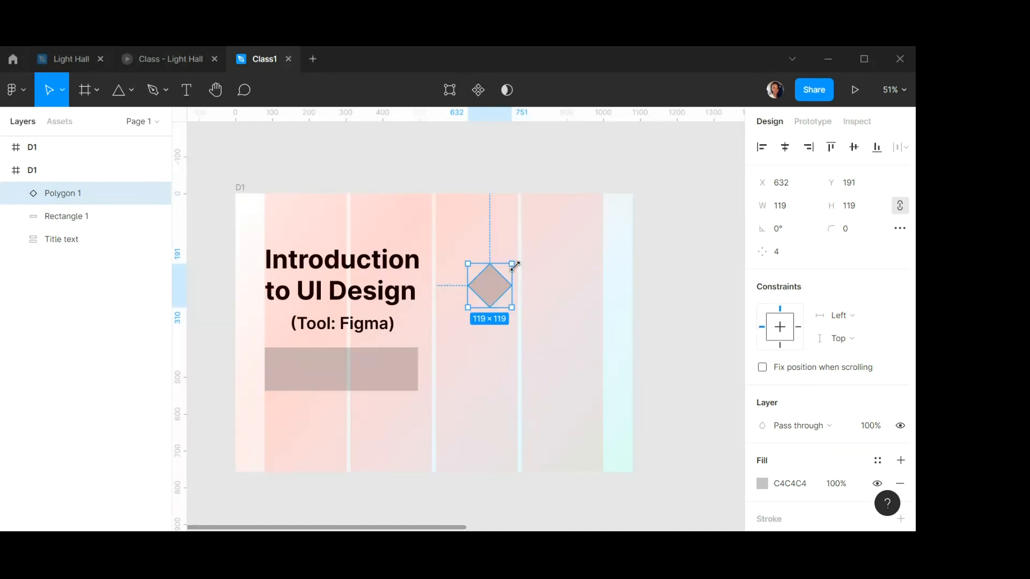
# Set the diamond polygon's corner radius to 10.
pyautogui.scroll(1, 498, 263)
pyautogui.scroll(5, 499, 264)
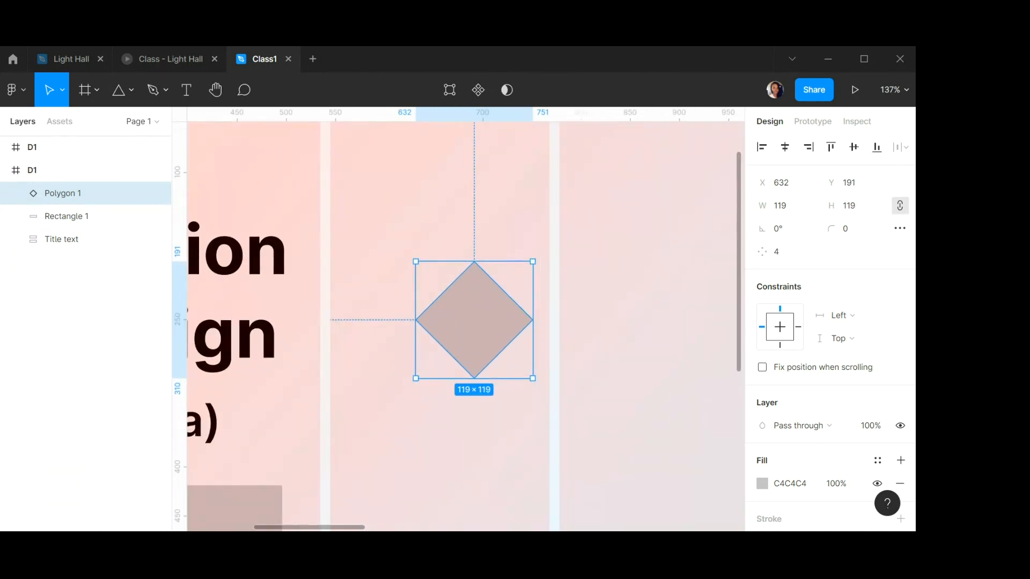
pyautogui.click(848, 230)
pyautogui.press('Return')
pyautogui.click(851, 236)
pyautogui.write('10')
pyautogui.press('Return')
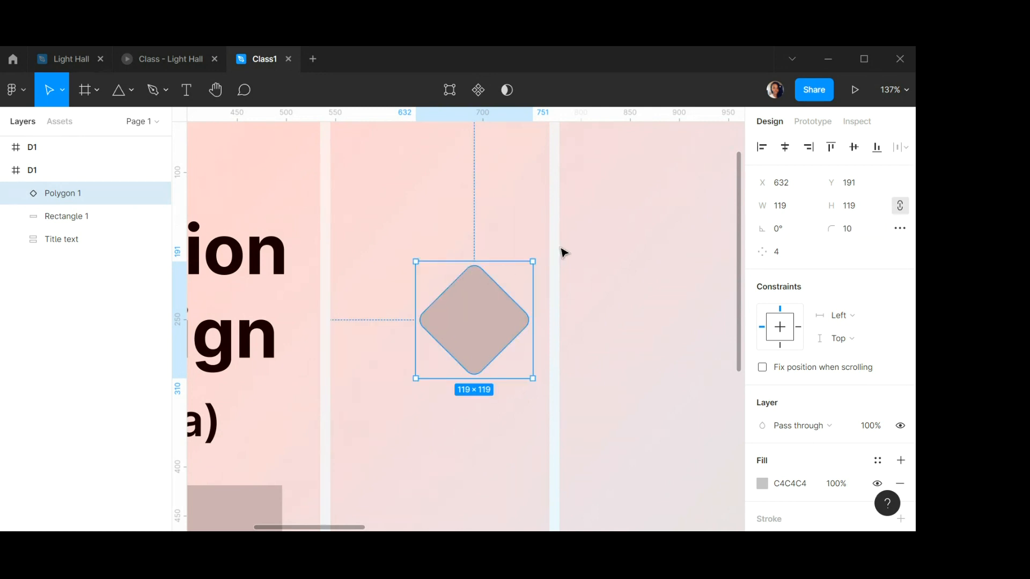
# Select frame D1 and hide its layout grid.
pyautogui.scroll(-3, 527, 276)
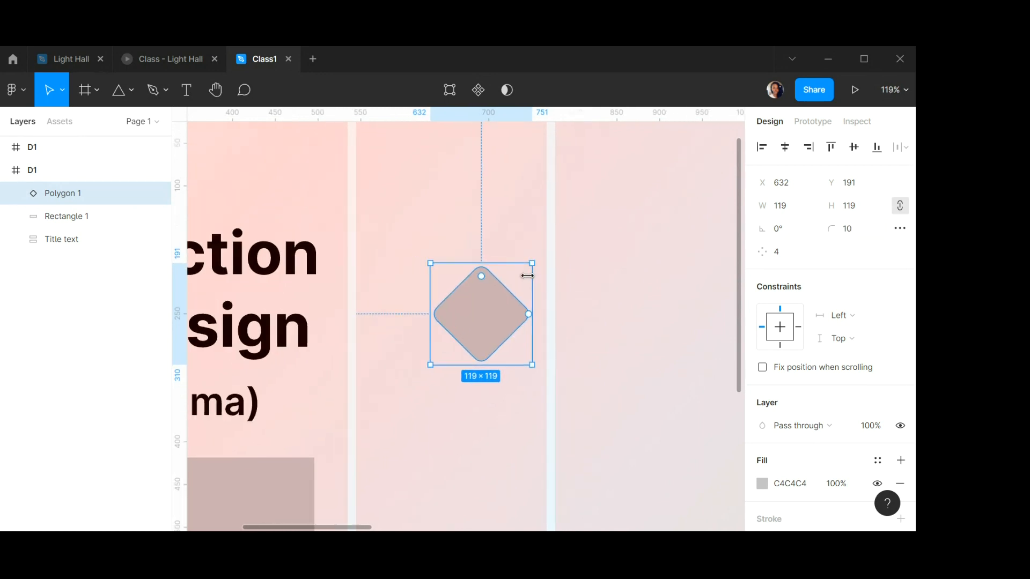
pyautogui.scroll(-1, 527, 276)
pyautogui.scroll(-12, 527, 276)
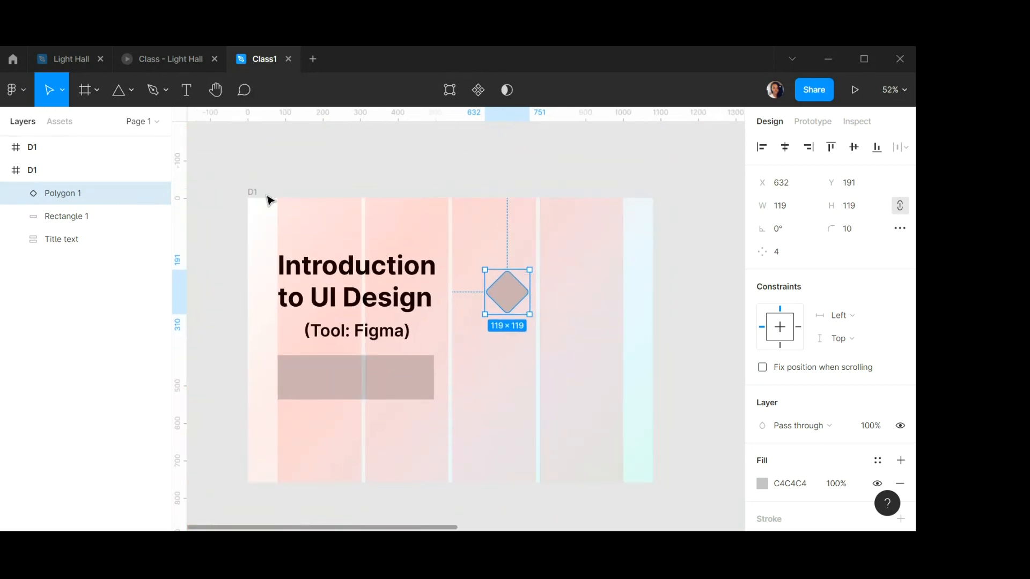
pyautogui.click(263, 196)
pyautogui.click(877, 413)
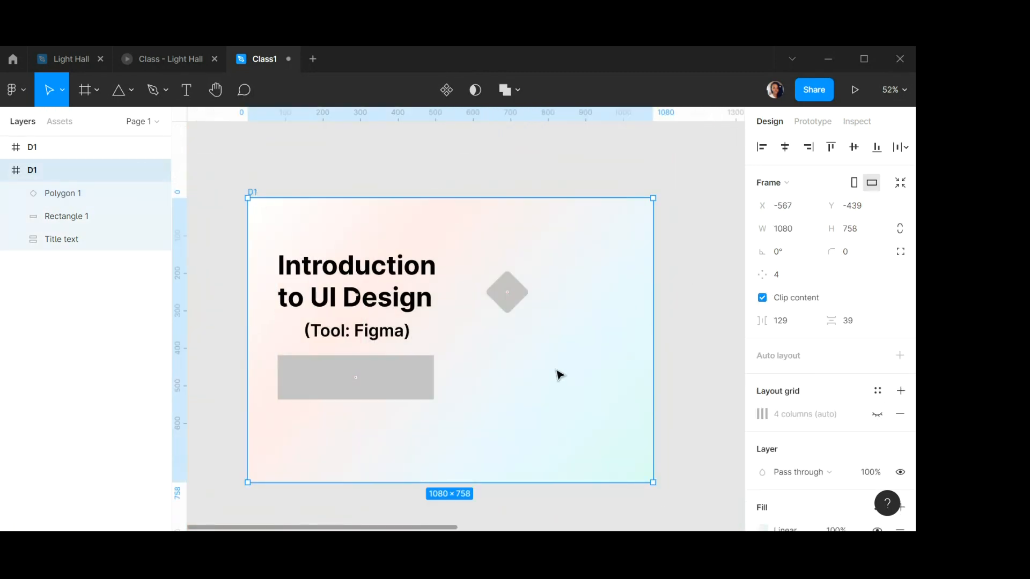
# Move the rectangle right to about X 434, Y 465.
pyautogui.click(397, 368)
pyautogui.moveTo(372, 370); pyautogui.dragTo(505, 387)
# Move the diamond down onto the rectangle's top edge, to about X 481, Y 411.
pyautogui.click(509, 295)
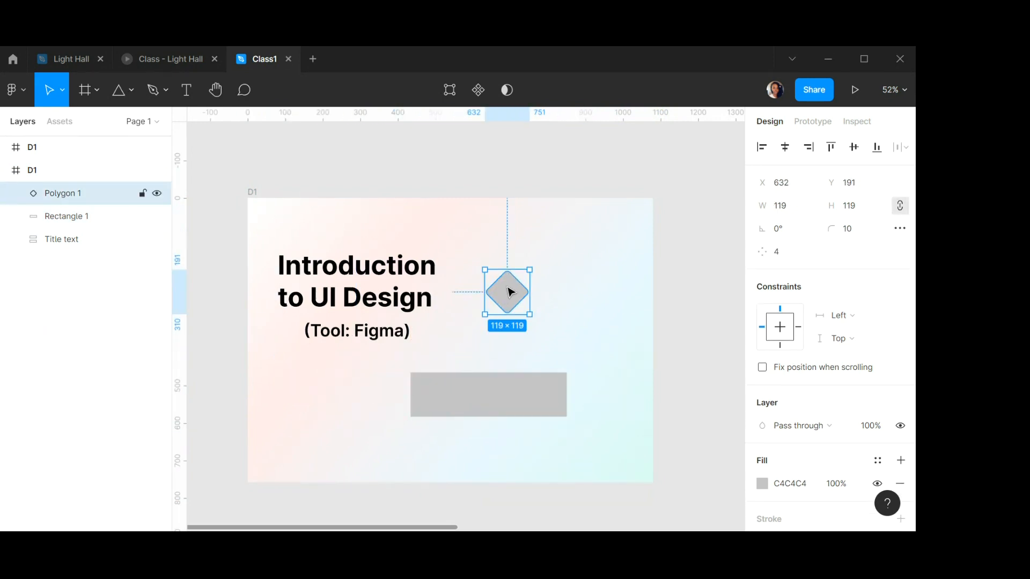
pyautogui.moveTo(503, 295); pyautogui.dragTo(455, 364)
pyautogui.scroll(-3, 455, 363)
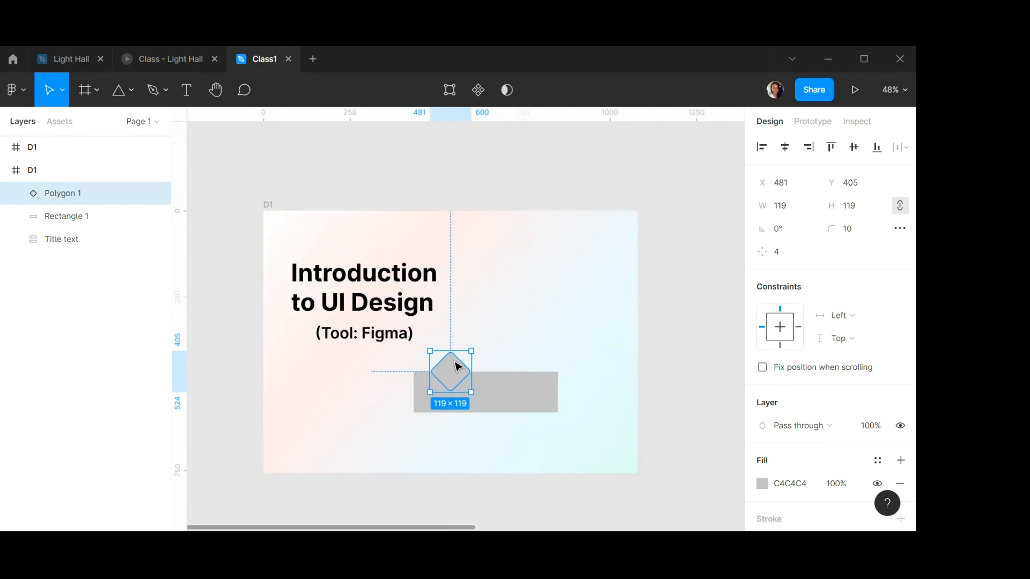
pyautogui.scroll(5, 460, 365)
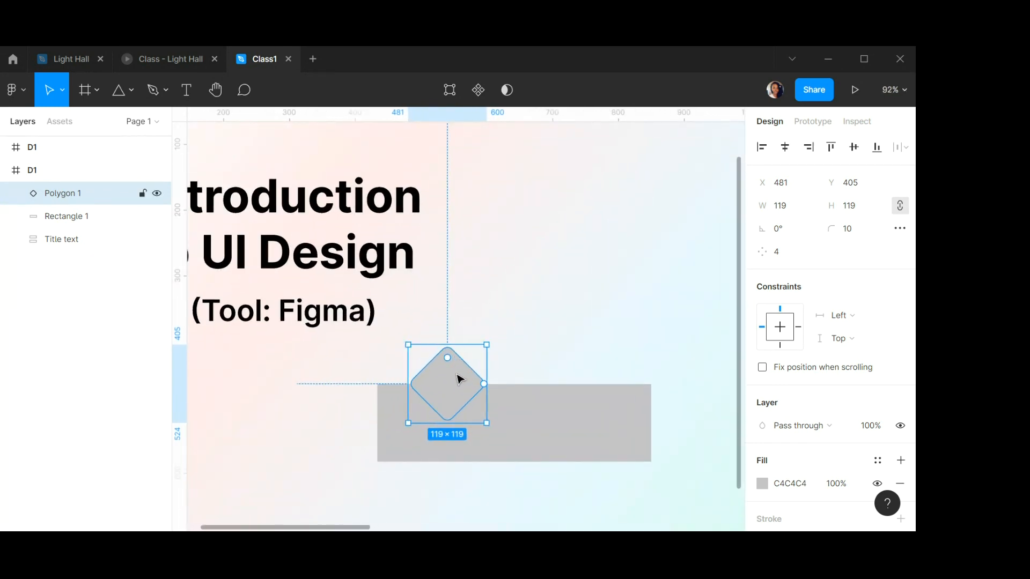
pyautogui.moveTo(457, 374); pyautogui.dragTo(460, 379)
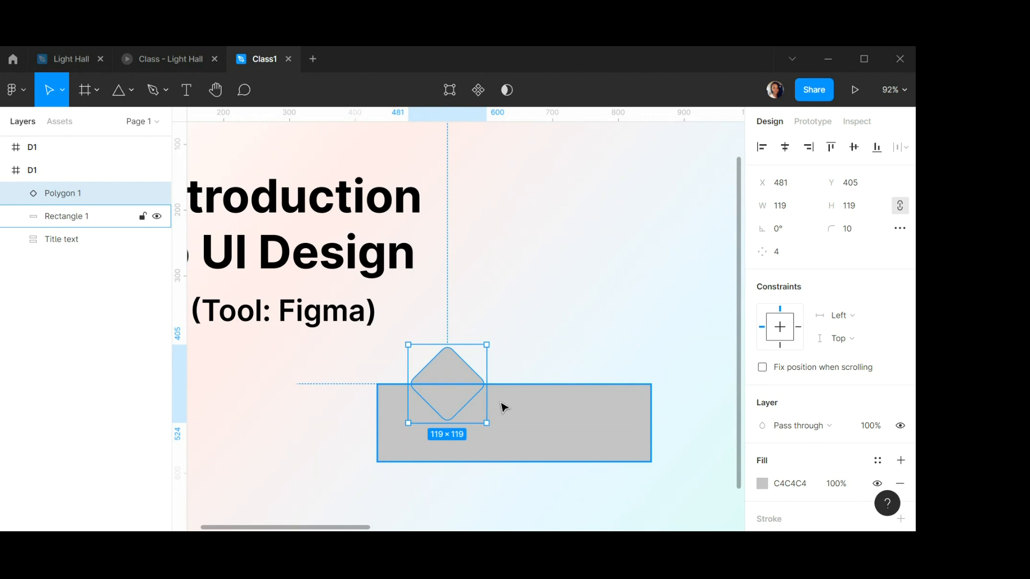
pyautogui.scroll(-3, 460, 376)
pyautogui.scroll(4, 460, 379)
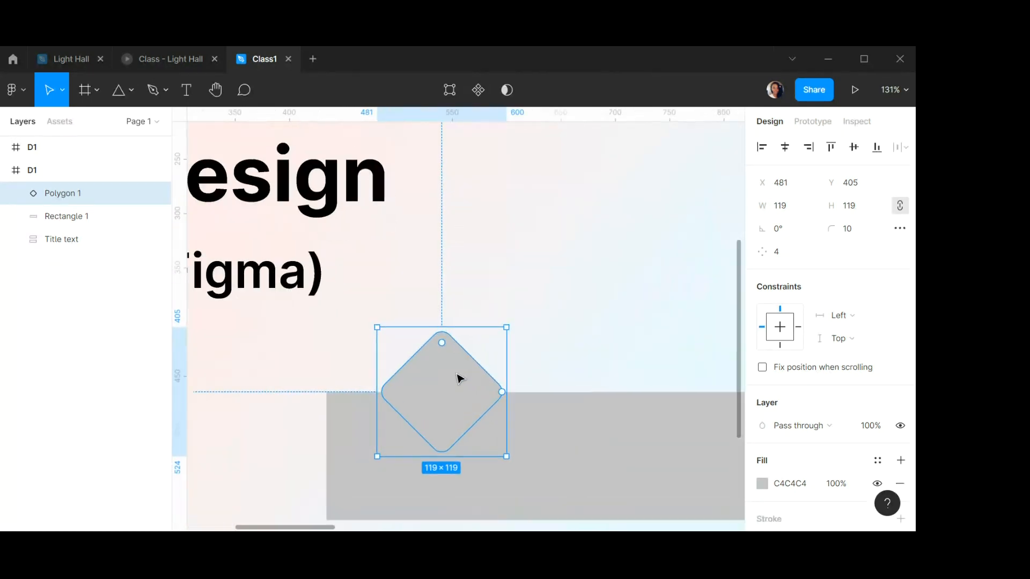
pyautogui.moveTo(441, 382); pyautogui.dragTo(446, 392)
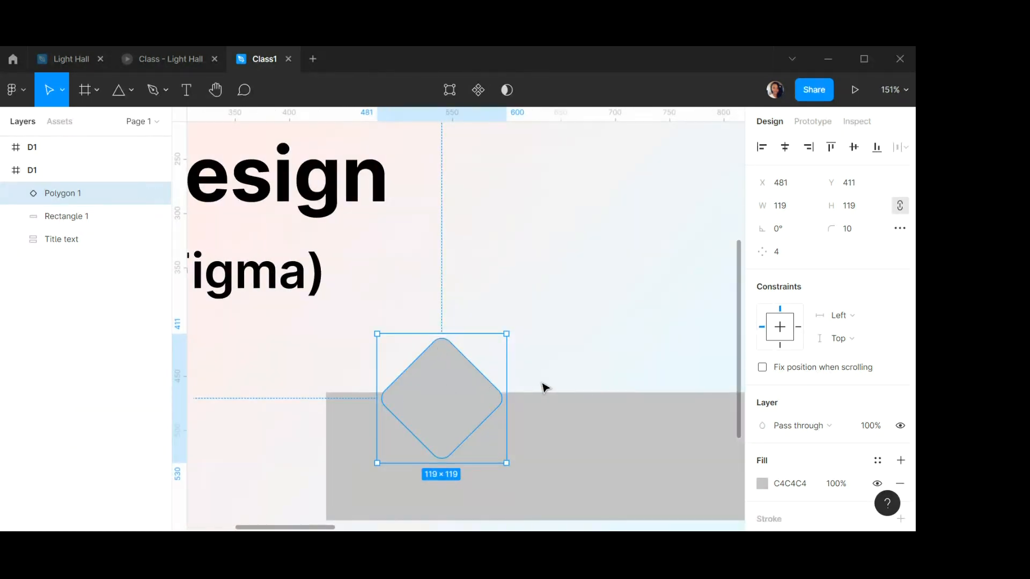
# Set the rectangle's corner radius to 30.
pyautogui.click(588, 446)
pyautogui.scroll(-5, 484, 385)
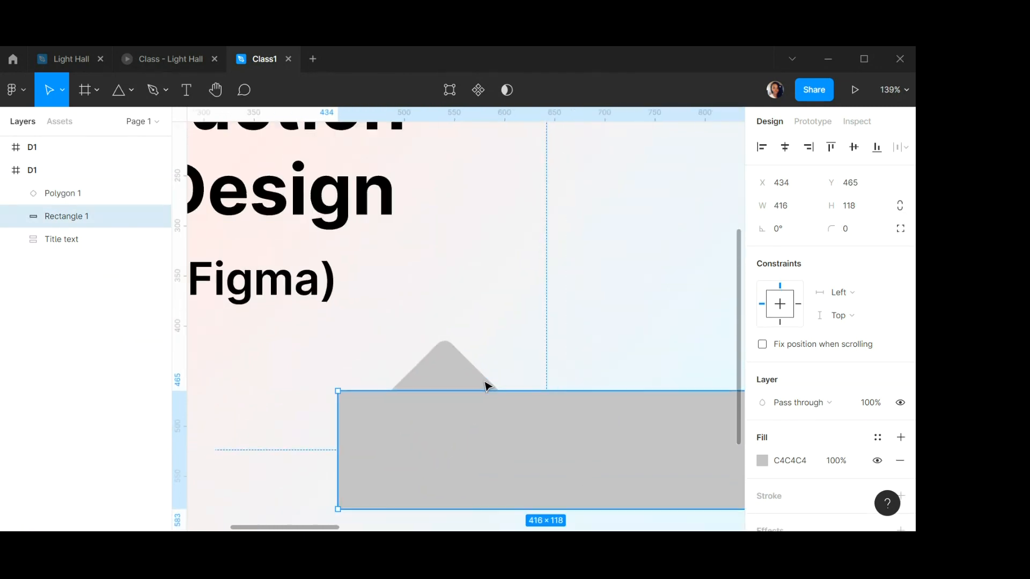
pyautogui.click(860, 229)
pyautogui.write('3')
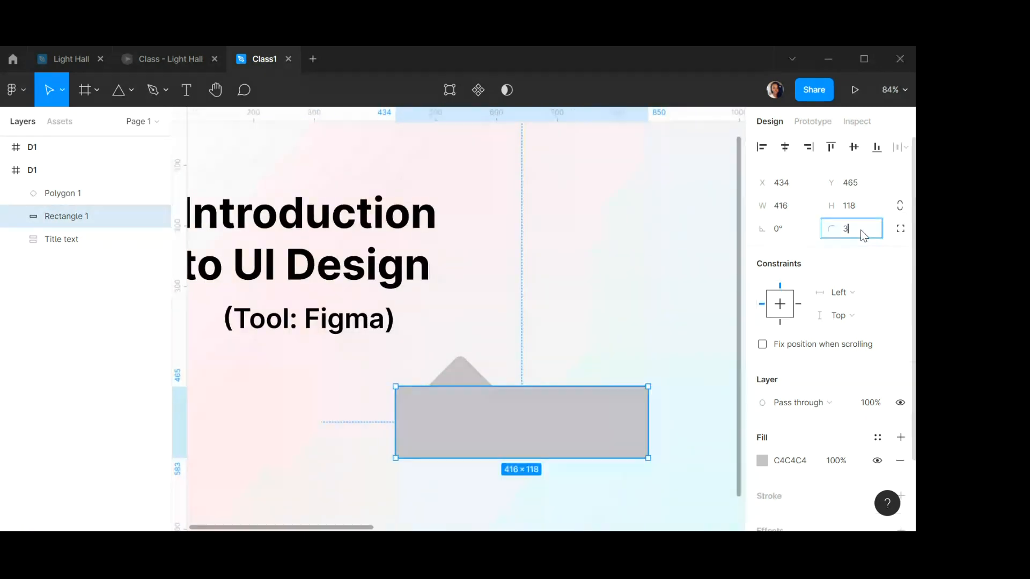
pyautogui.write('0')
pyautogui.press('Return')
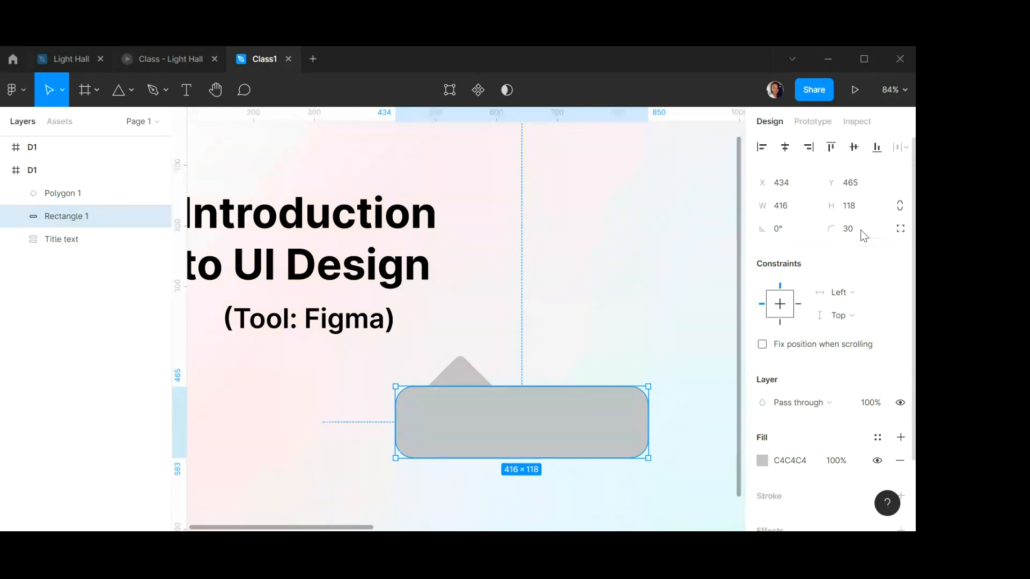
# Resize the diamond polygon to 45 × 45 and set its corner radius to 5.
pyautogui.click(618, 311)
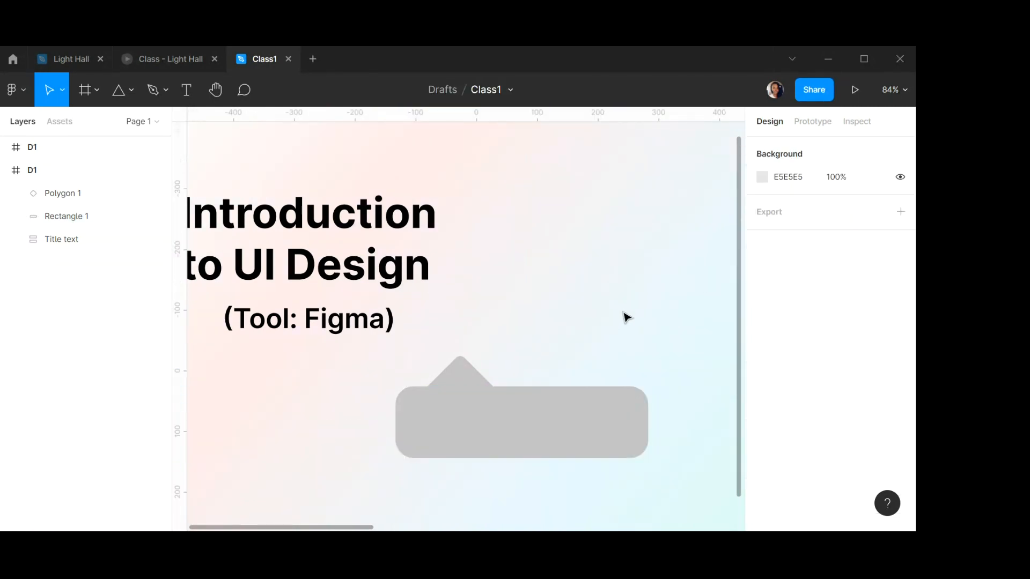
pyautogui.click(474, 379)
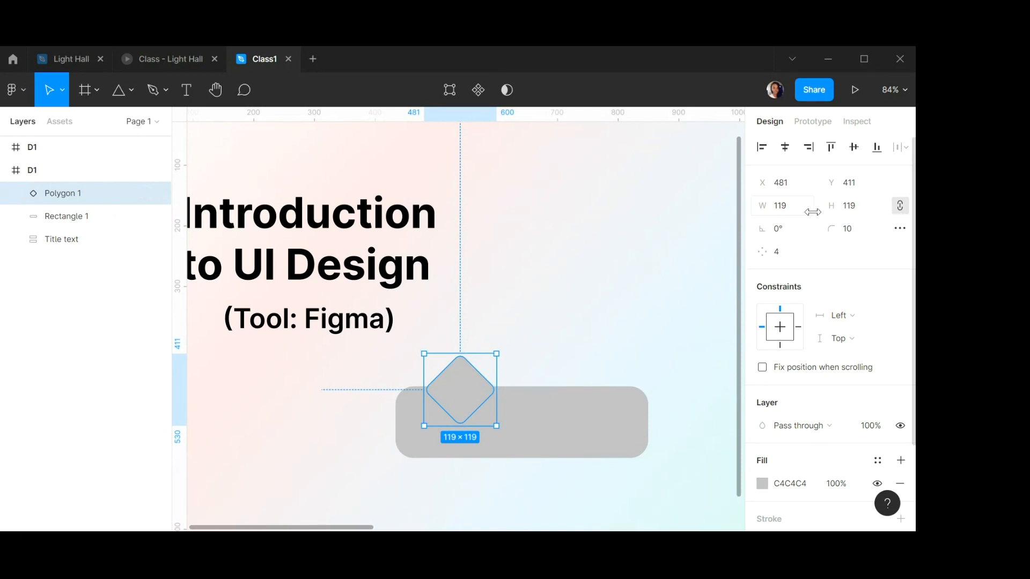
pyautogui.click(789, 210)
pyautogui.write('45')
pyautogui.press('Tab')
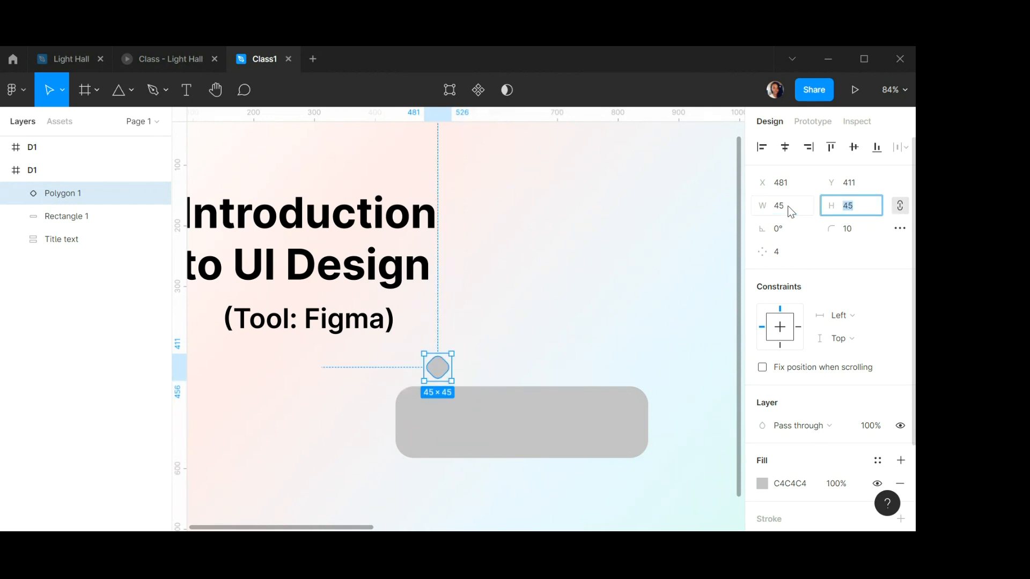
pyautogui.click(857, 230)
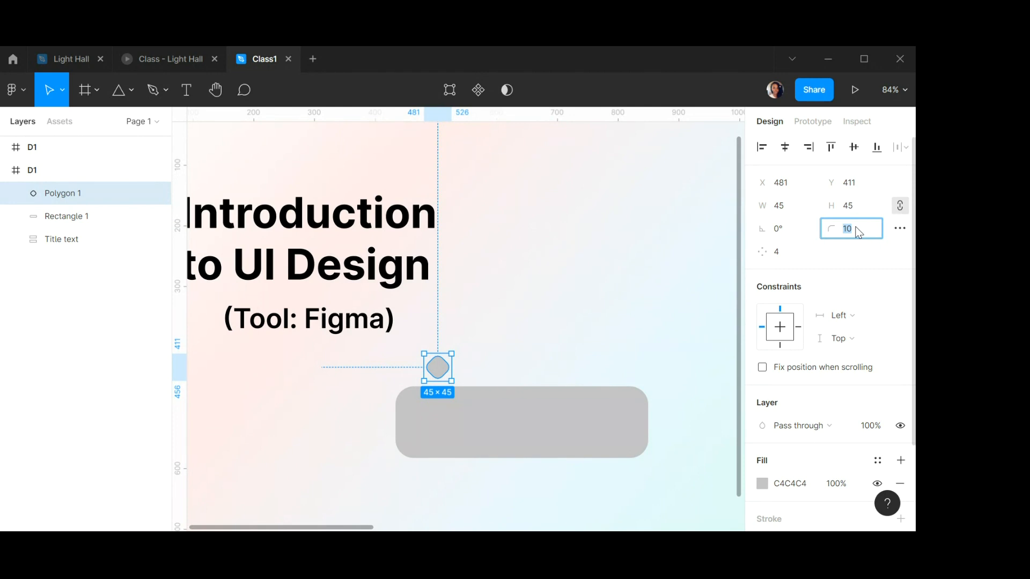
pyautogui.write('5')
pyautogui.press('Return')
# Move the small diamond down to about Y 442 so it pokes out above the rectangle's top edge.
pyautogui.click(427, 363)
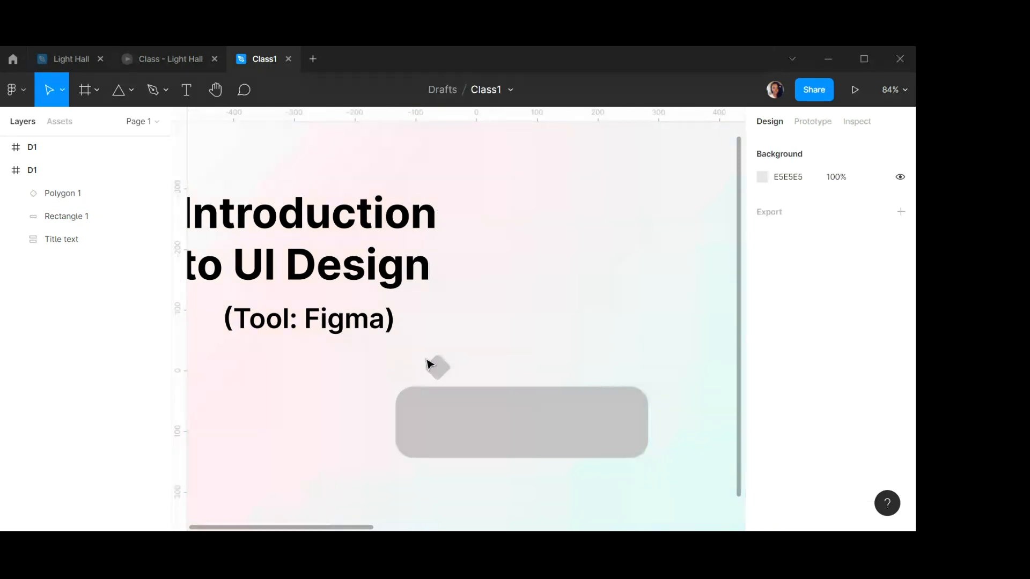
pyautogui.moveTo(439, 368); pyautogui.dragTo(446, 391)
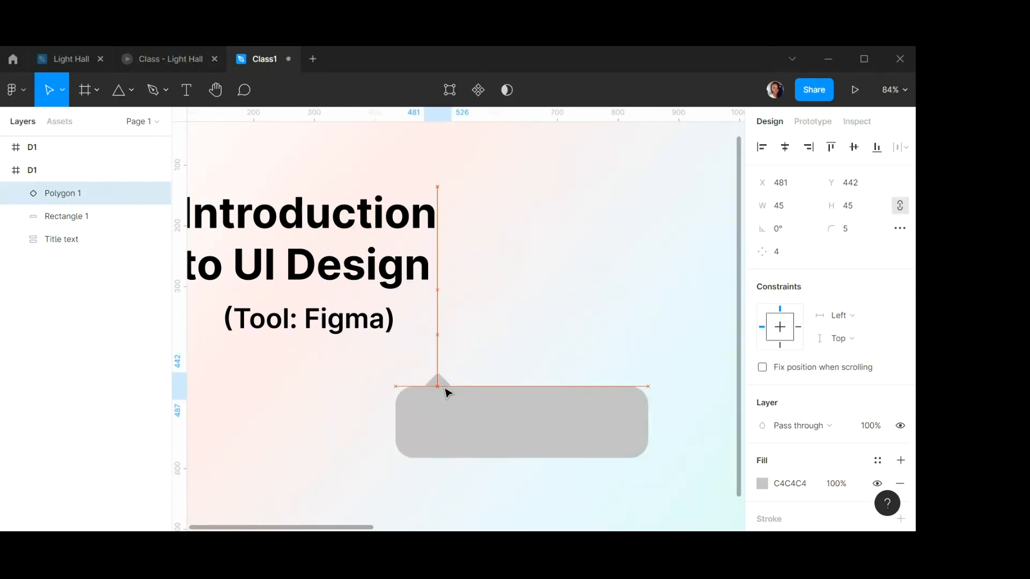
pyautogui.click(467, 359)
# Draw a new polygon about 94 × 94 above the speech bubble.
pyautogui.scroll(1, 499, 412)
pyautogui.scroll(-2, 500, 412)
pyautogui.scroll(3, 501, 411)
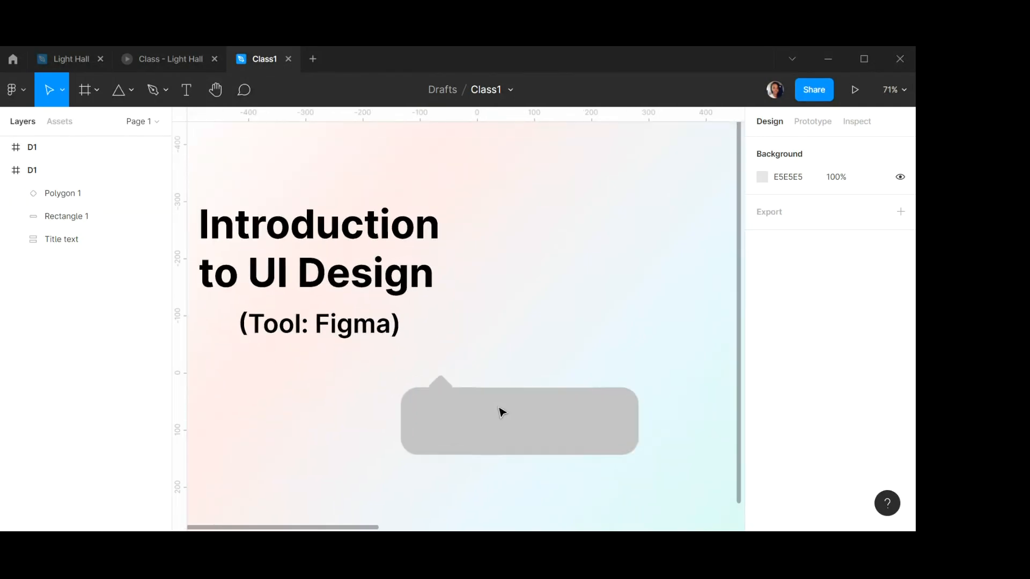
pyautogui.hscroll(3, 493, 405)
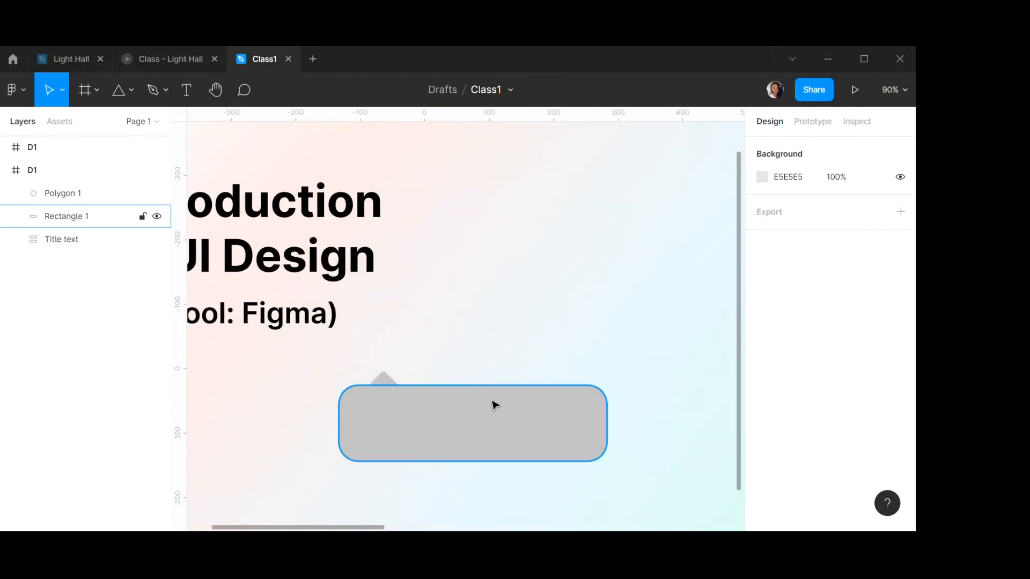
pyautogui.click(130, 90)
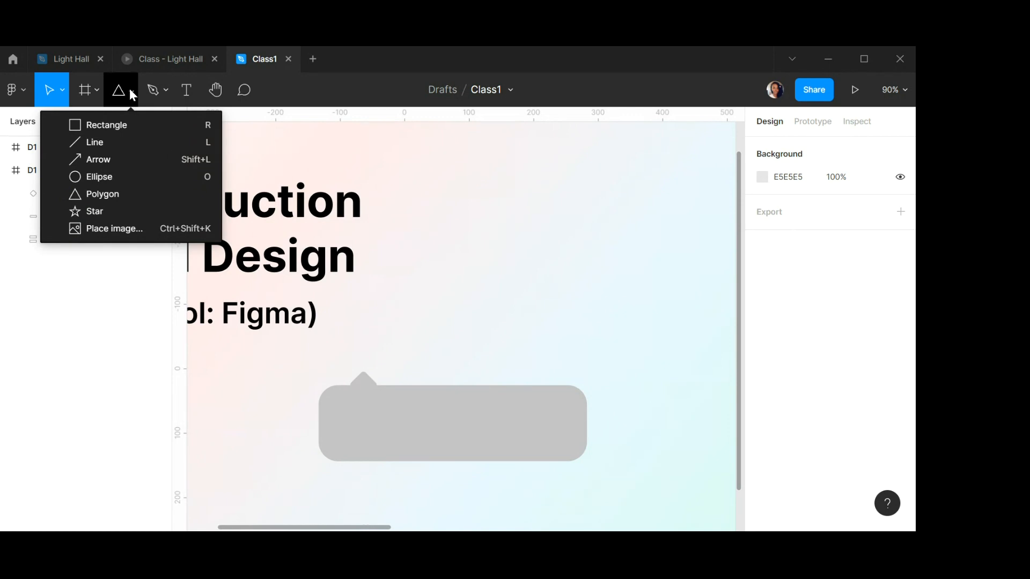
pyautogui.click(115, 124)
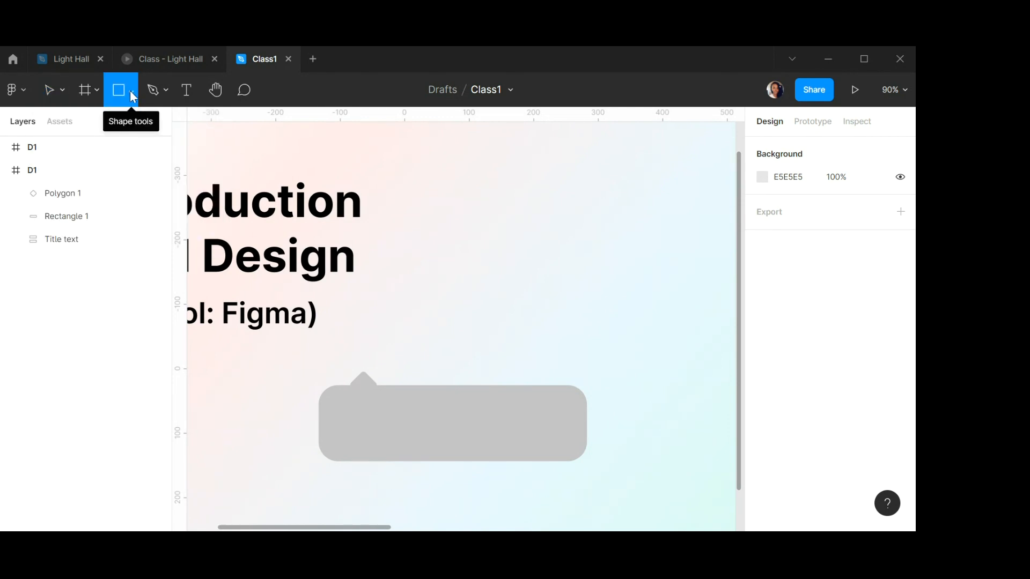
pyautogui.click(131, 91)
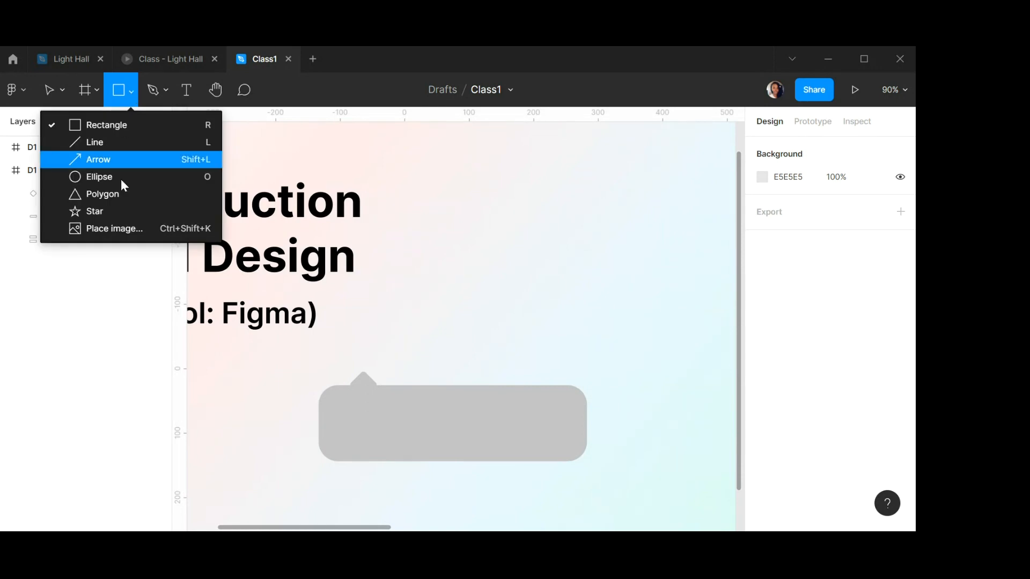
pyautogui.click(107, 196)
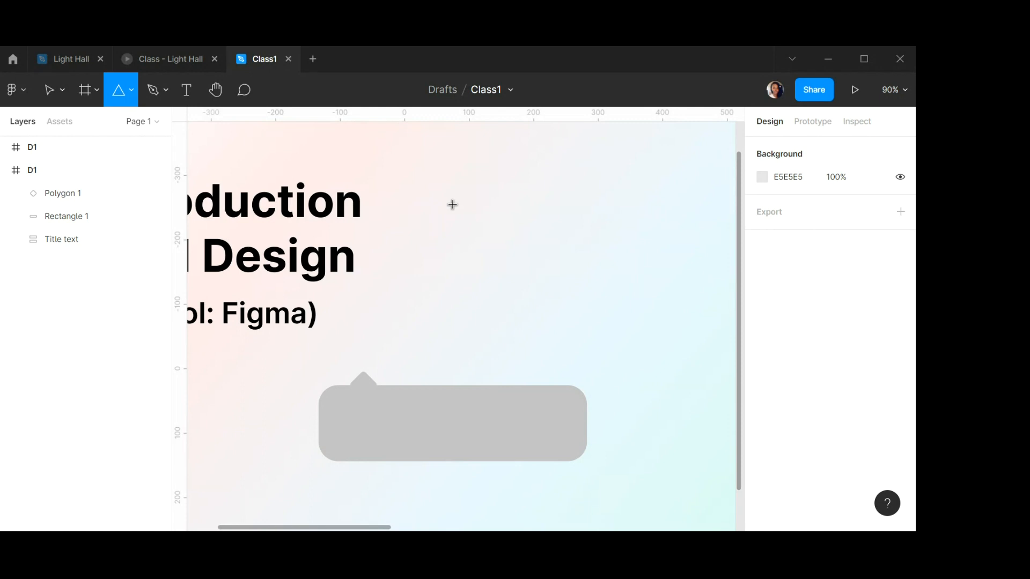
pyautogui.moveTo(440, 191); pyautogui.dragTo(497, 248)
pyautogui.moveTo(498, 252); pyautogui.dragTo(501, 253)
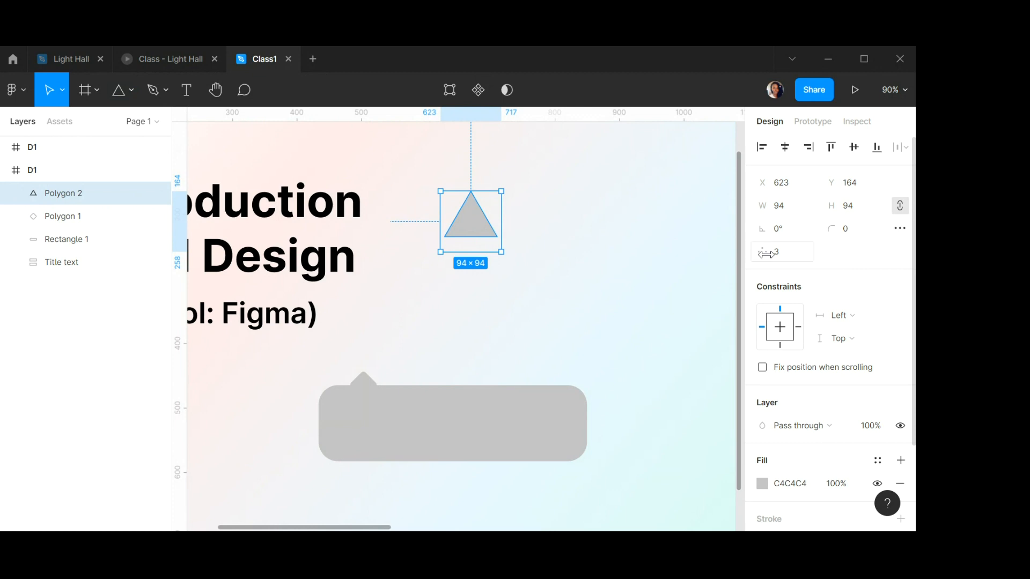
# Set the new polygon to 4 points and give it a corner radius of 5.
pyautogui.click(787, 257)
pyautogui.write('4')
pyautogui.press('Return')
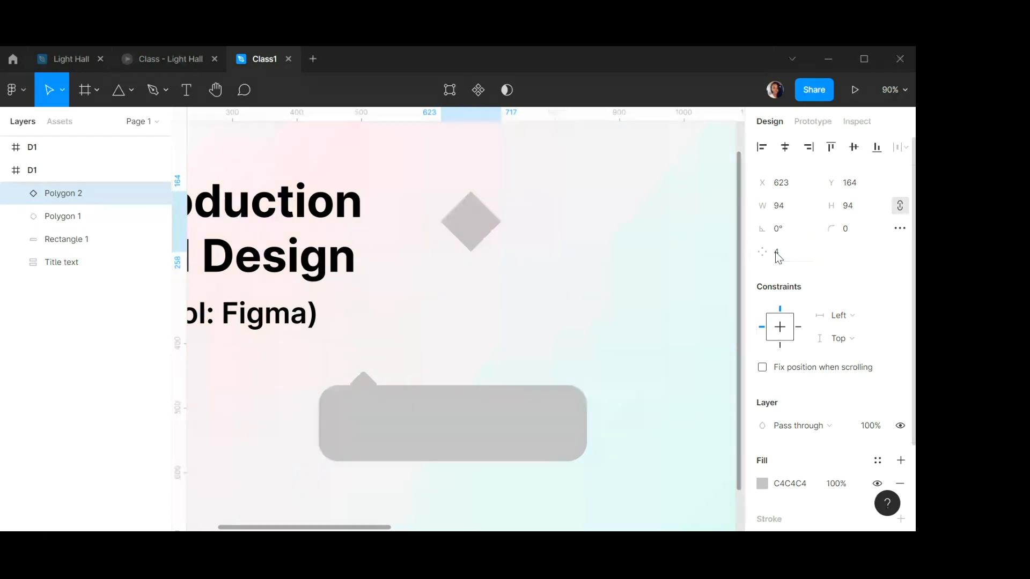
pyautogui.click(853, 232)
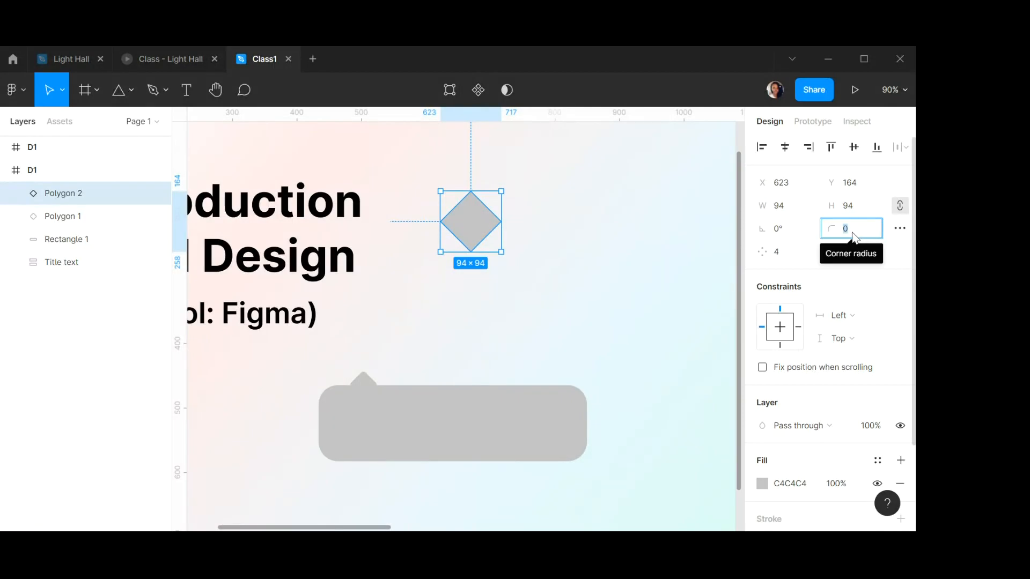
pyautogui.write('5')
pyautogui.press('Return')
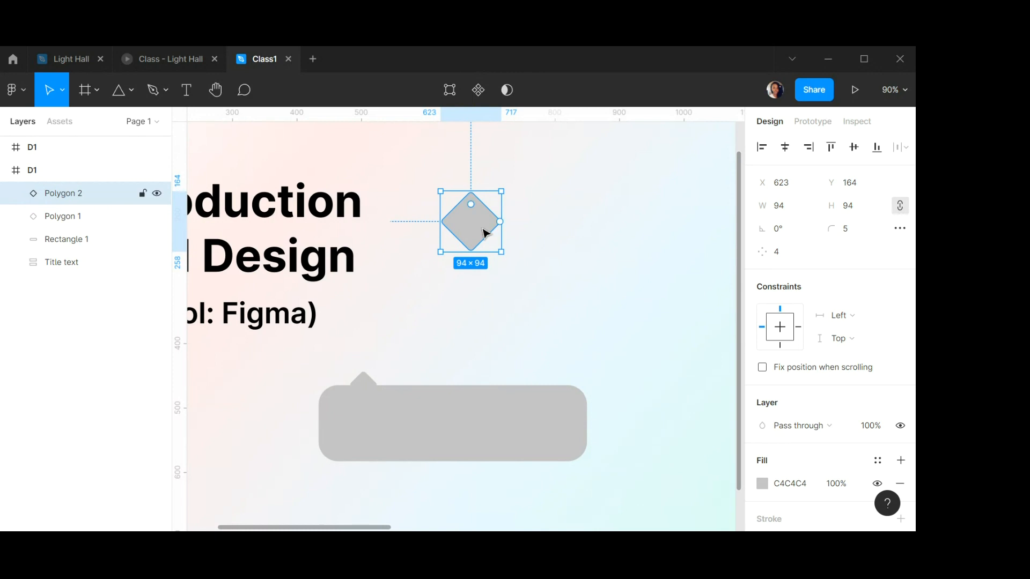
# Move the new diamond down to about Y 300 and resize it to 45 × 45.
pyautogui.moveTo(479, 226); pyautogui.dragTo(460, 314)
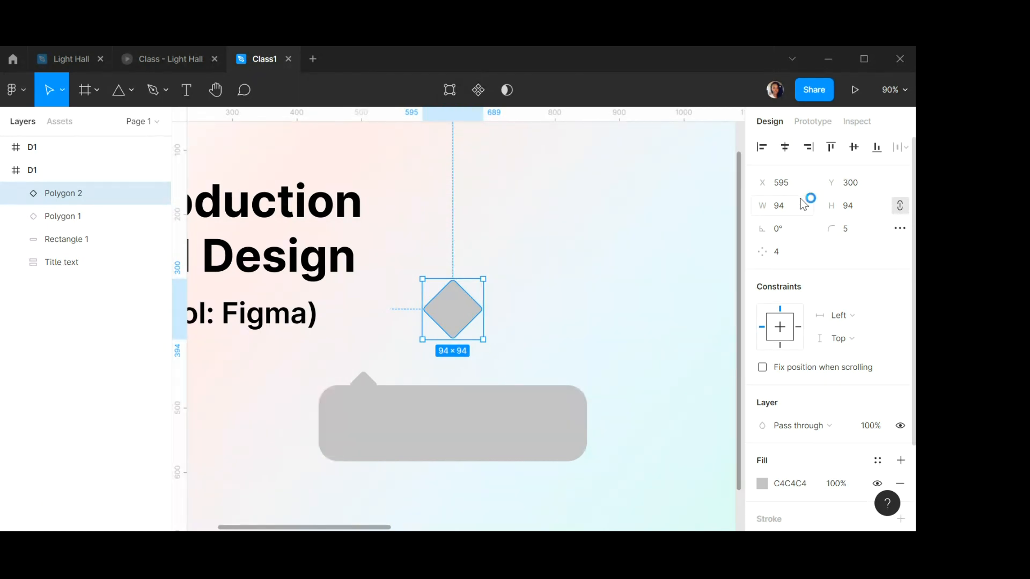
pyautogui.click(785, 204)
pyautogui.write('45')
pyautogui.press('Tab')
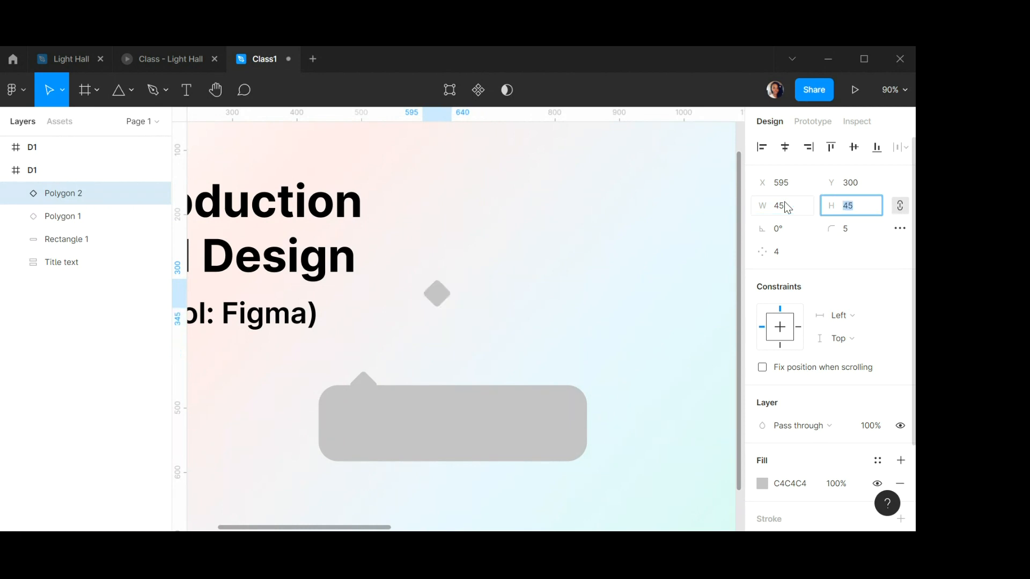
pyautogui.write('45')
pyautogui.press('Return')
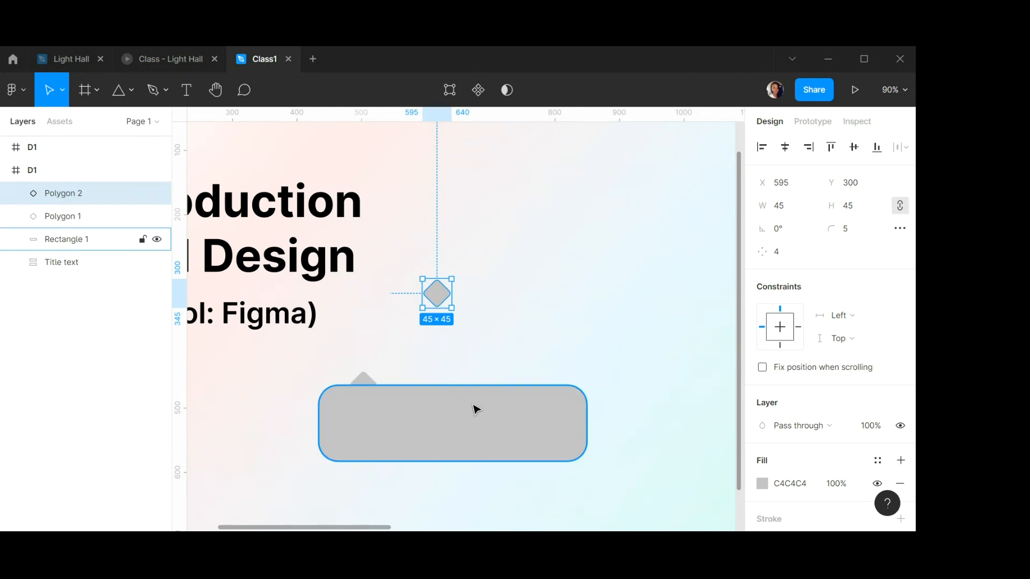
# Delete the newly drawn diamond polygon.
pyautogui.click(459, 418)
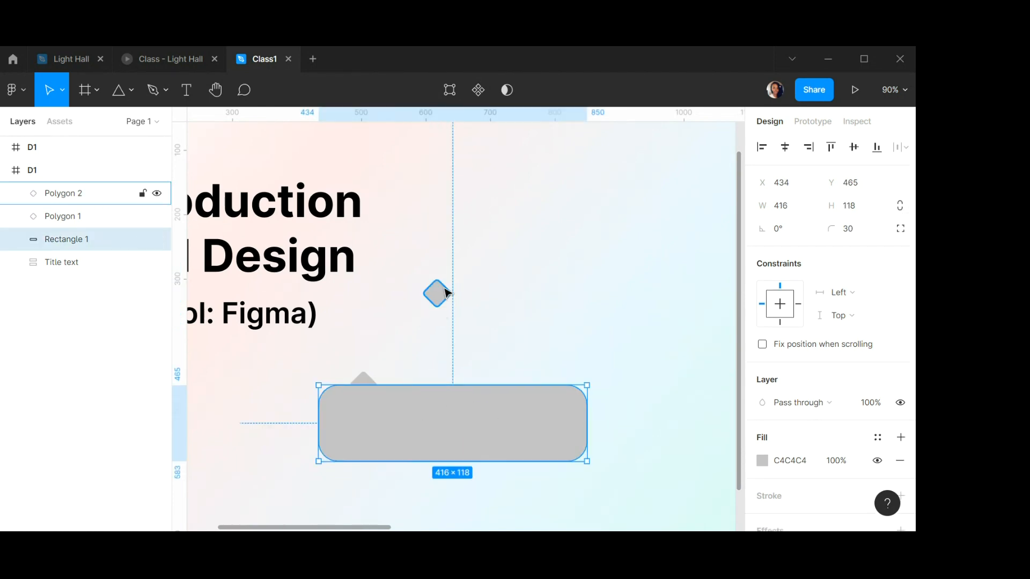
pyautogui.click(451, 304)
pyautogui.press('Delete')
# Nudge the original small diamond down to about Y 447 so it overlaps the rectangle's top edge.
pyautogui.click(404, 417)
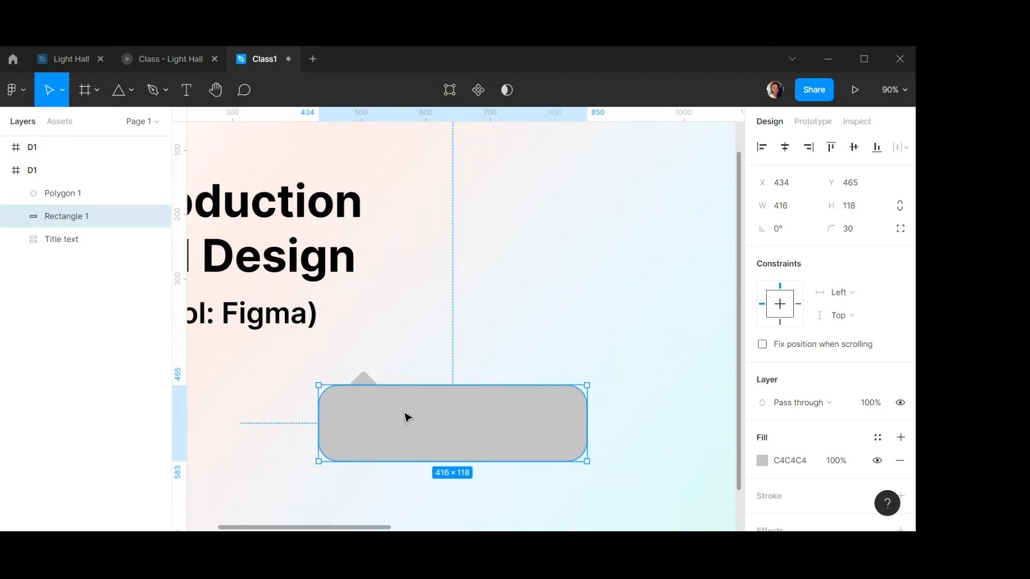
pyautogui.keyDown('ctrl'); pyautogui.scroll(5, 399, 412); pyautogui.keyUp('ctrl')
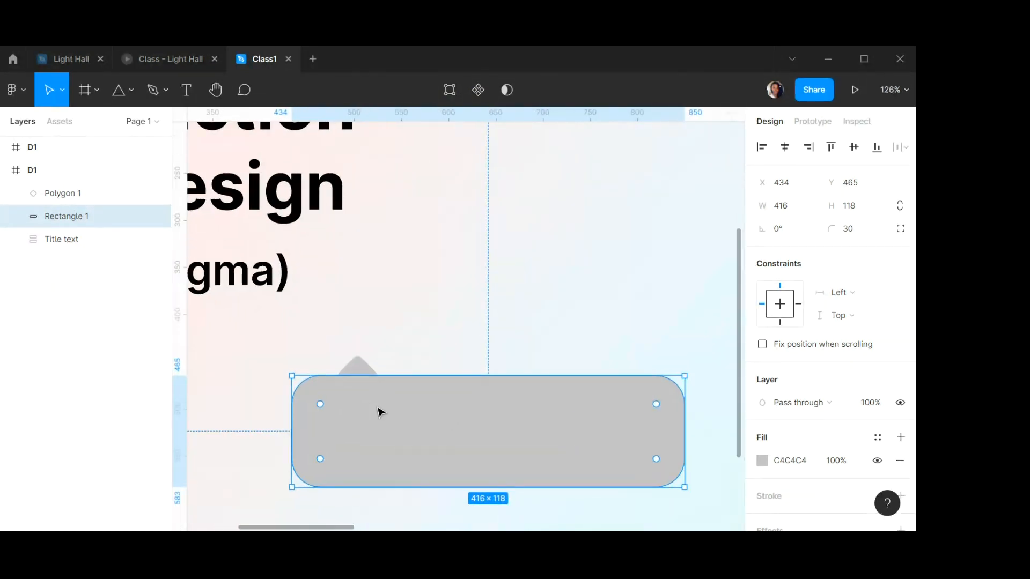
pyautogui.hscroll(2, 467, 409)
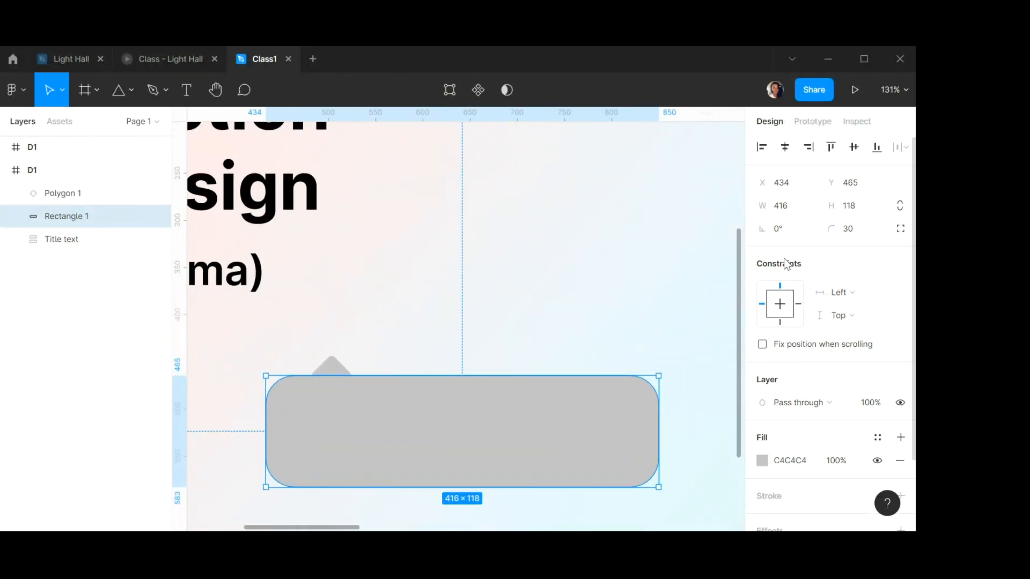
pyautogui.keyDown('ctrl'); pyautogui.scroll(-1, 336, 368); pyautogui.keyUp('ctrl')
pyautogui.keyDown('ctrl'); pyautogui.scroll(3, 334, 368); pyautogui.keyUp('ctrl')
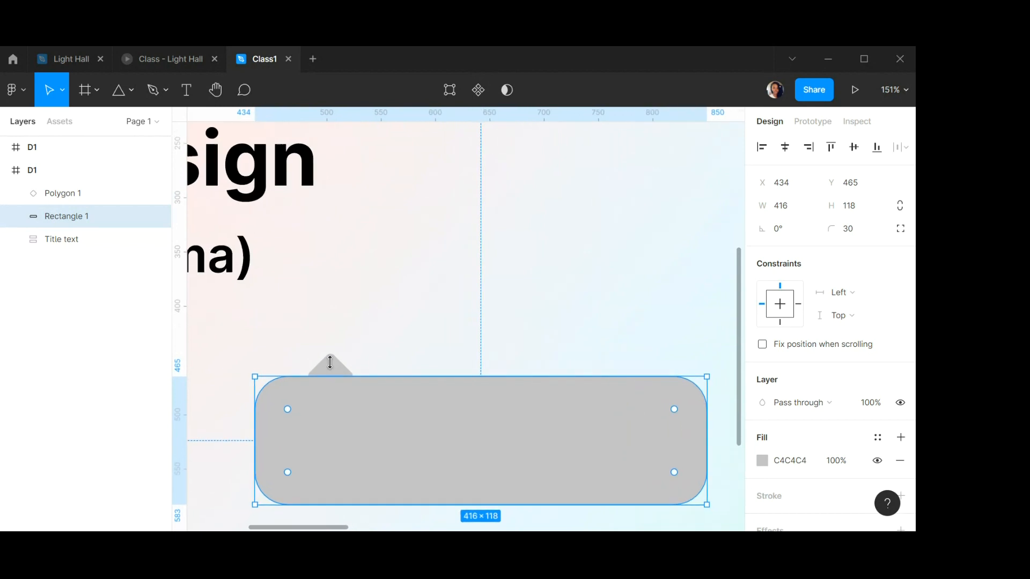
pyautogui.moveTo(330, 366); pyautogui.dragTo(336, 375)
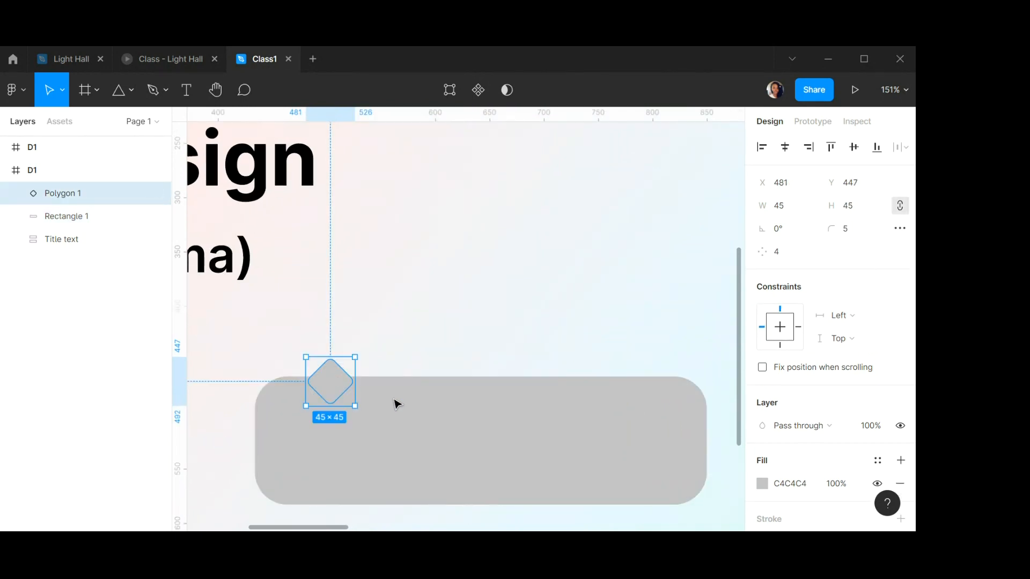
# Select the diamond together with the rectangle and union them into one speech-bubble shape.
pyautogui.click(409, 352)
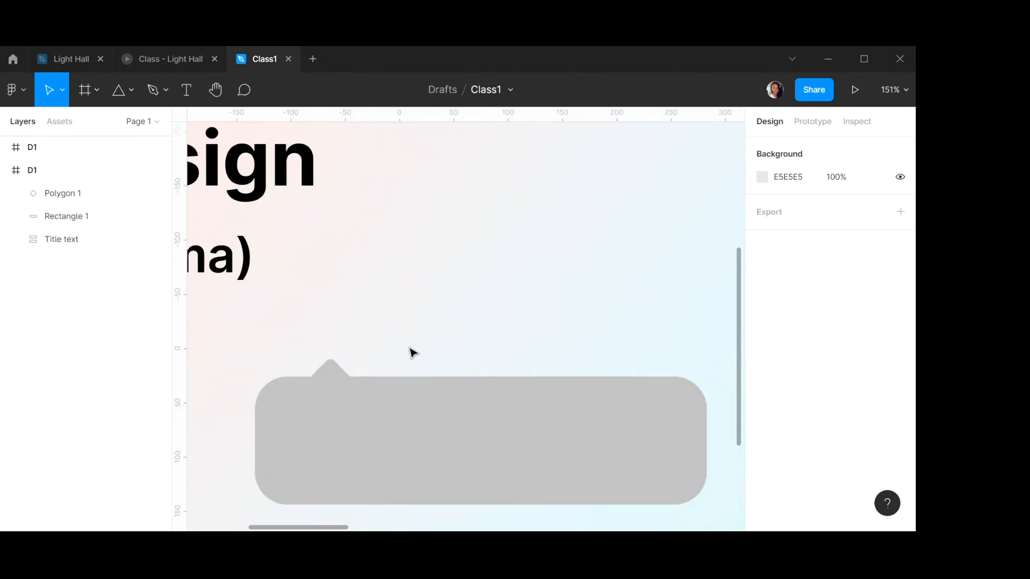
pyautogui.click(330, 375)
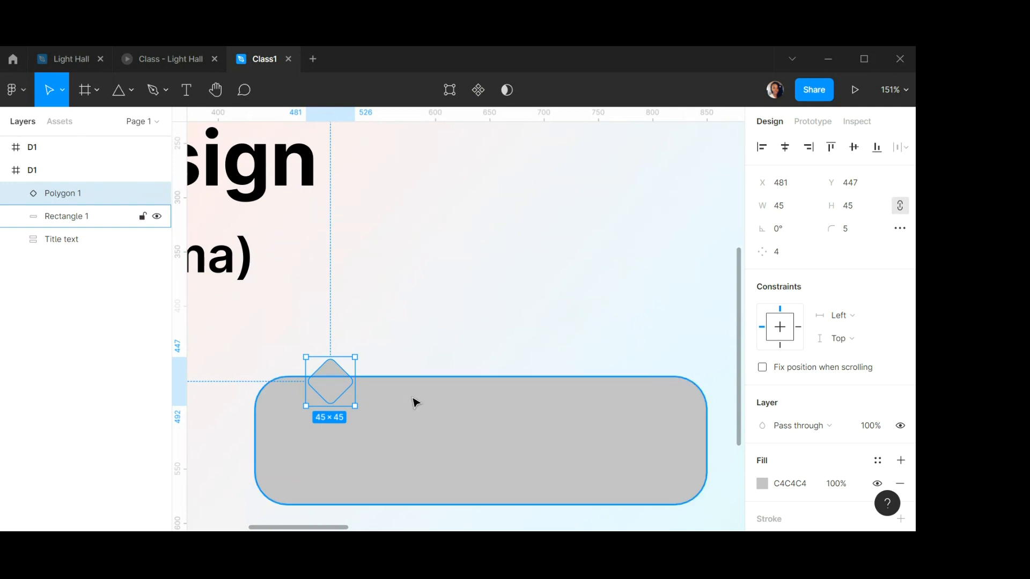
pyautogui.keyDown('shift'); pyautogui.click(416, 402); pyautogui.keyUp('shift')
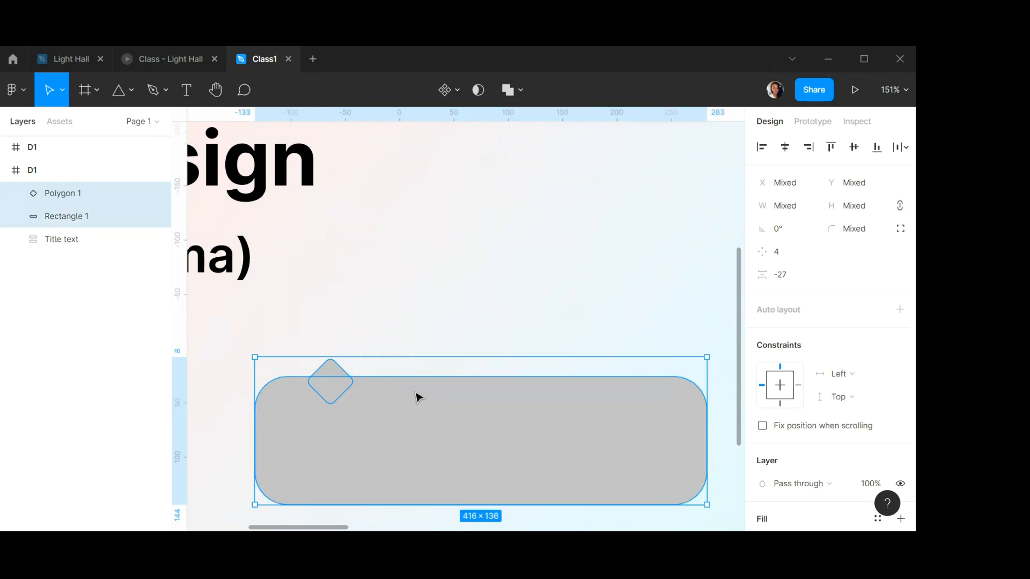
pyautogui.click(520, 88)
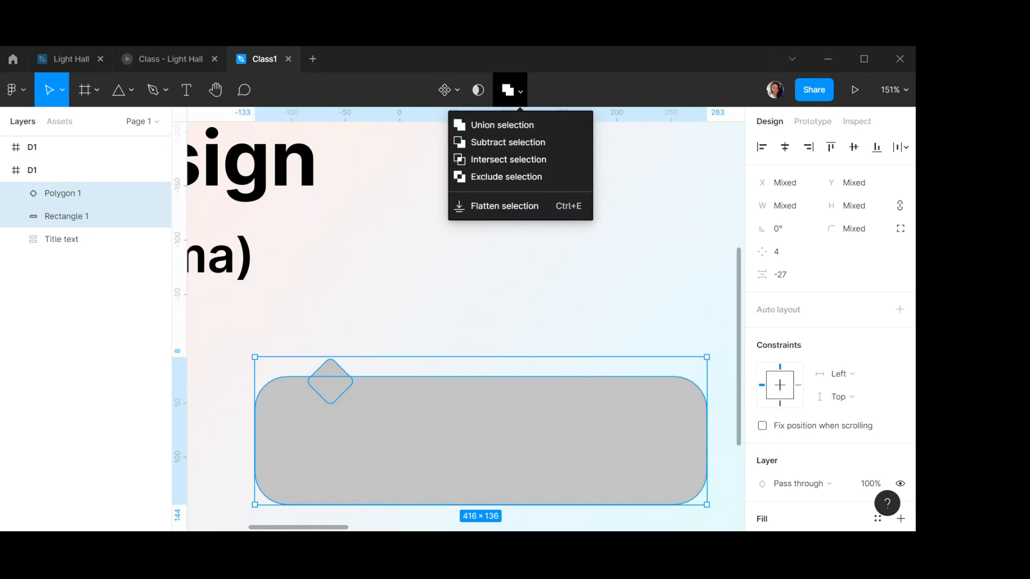
pyautogui.click(499, 134)
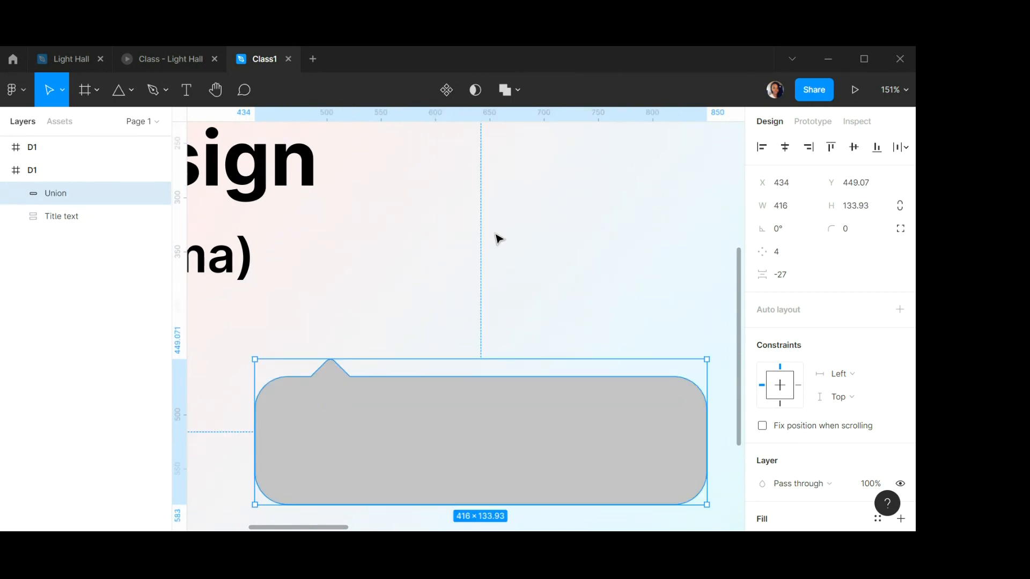
# Move the merged speech bubble up beneath the title text, to about X 168, Y 405.
pyautogui.scroll(1, 451, 259)
pyautogui.scroll(-2, 451, 258)
pyautogui.scroll(-5, 453, 263)
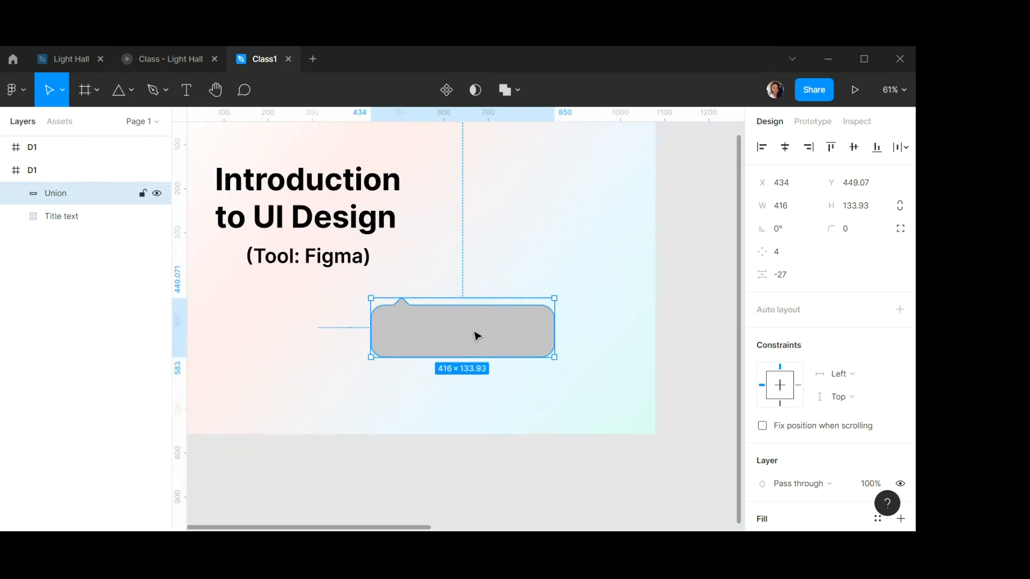
pyautogui.moveTo(475, 336); pyautogui.dragTo(368, 313)
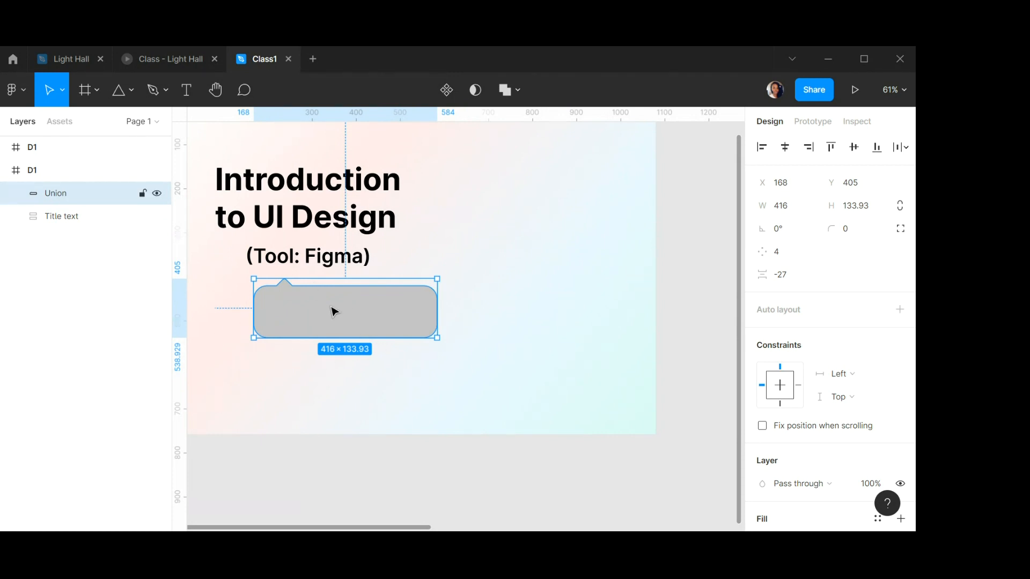
# Change the speech bubble's fill colour to FAFAFA.
pyautogui.scroll(1, 310, 276)
pyautogui.scroll(2, 310, 275)
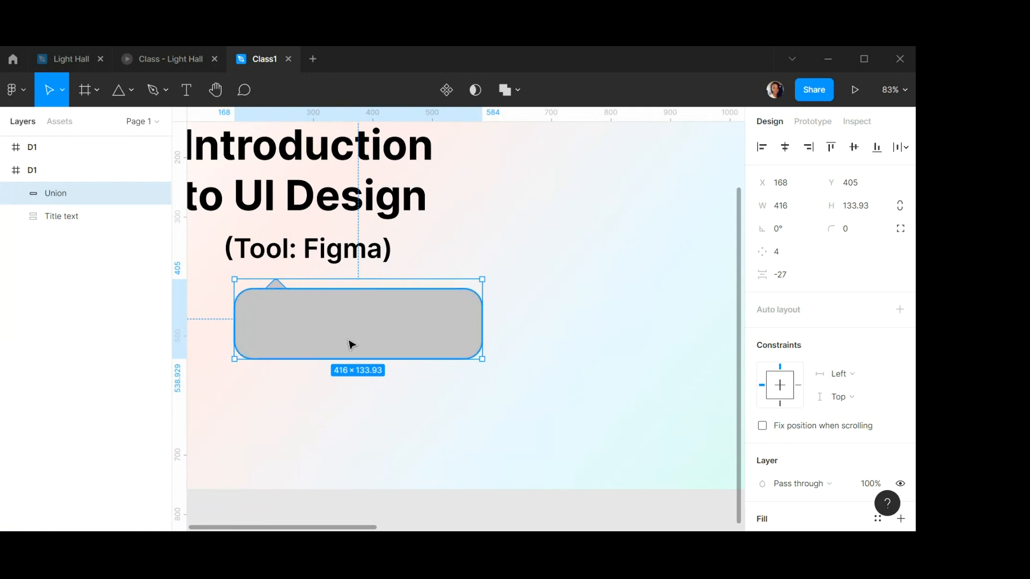
pyautogui.scroll(-1, 854, 351)
pyautogui.scroll(-2, 854, 351)
pyautogui.click(793, 372)
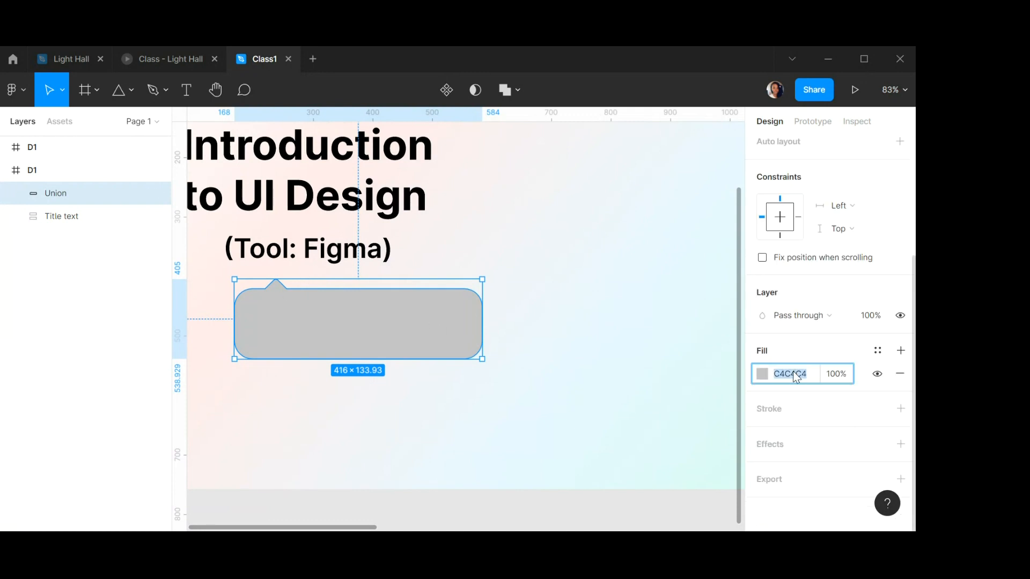
pyautogui.write('fafafa')
pyautogui.press('Return')
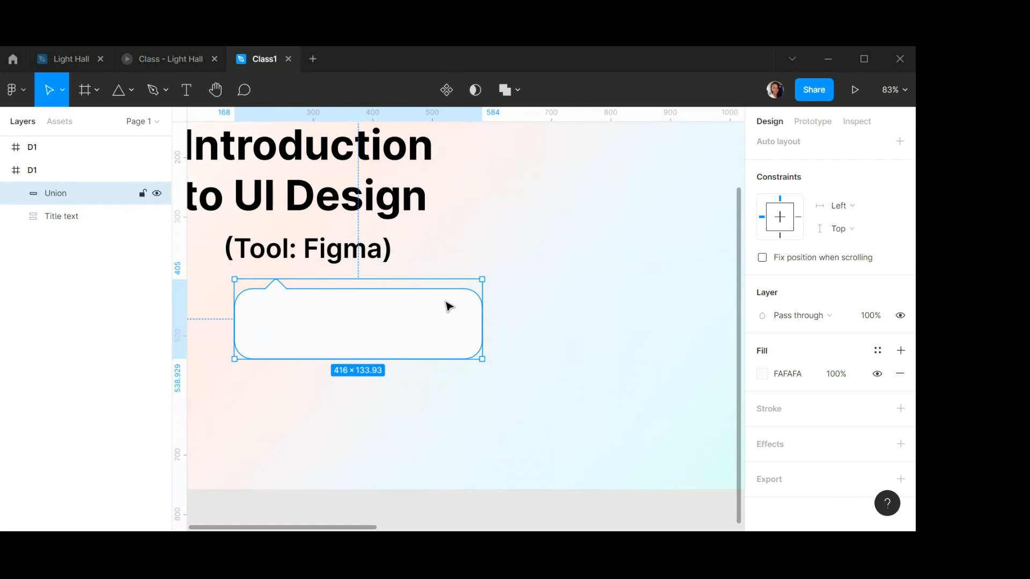
# Add a drop shadow effect to the speech bubble and set its blur to 40.
pyautogui.scroll(1, 889, 340)
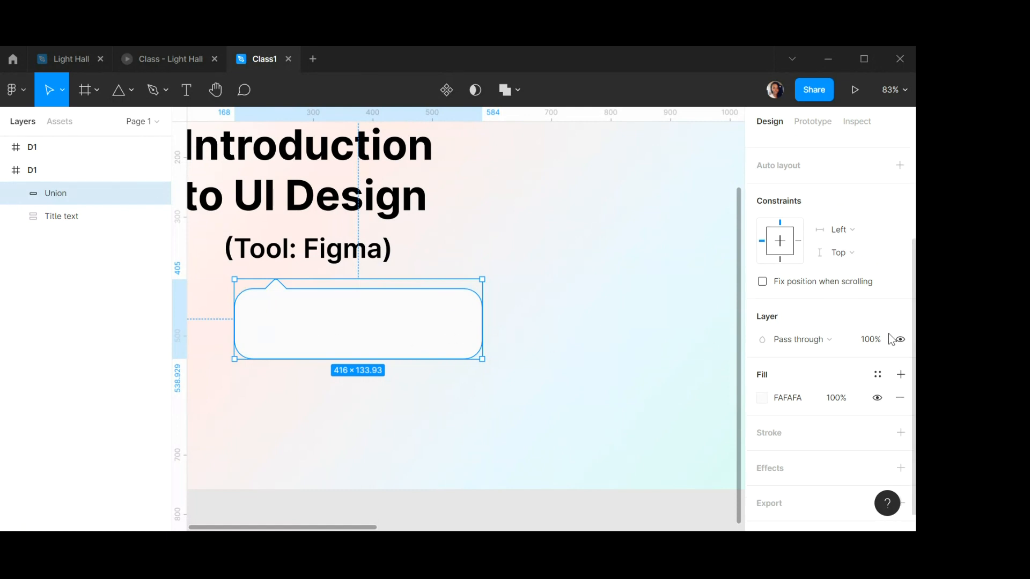
pyautogui.scroll(-1, 889, 340)
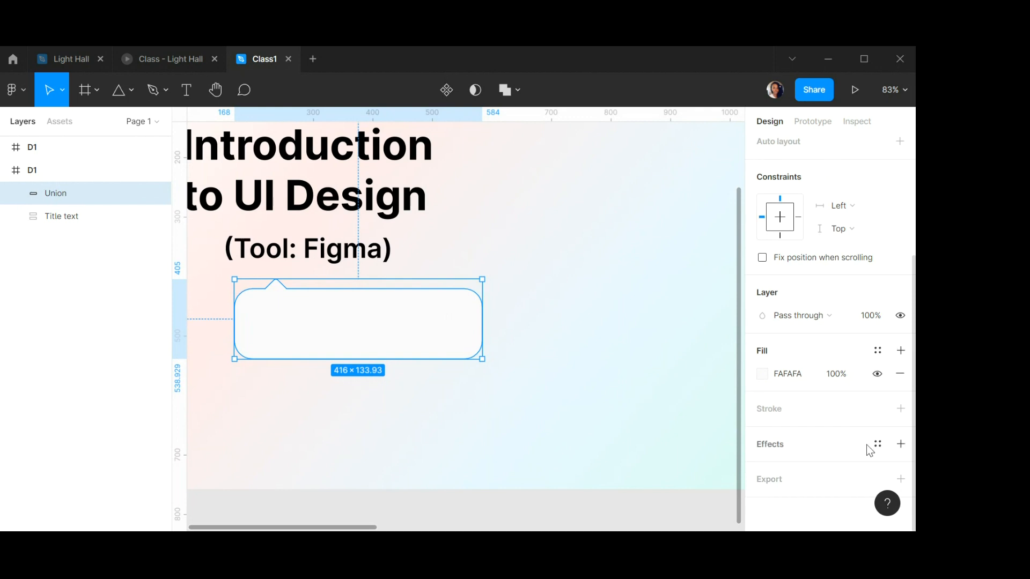
pyautogui.click(901, 444)
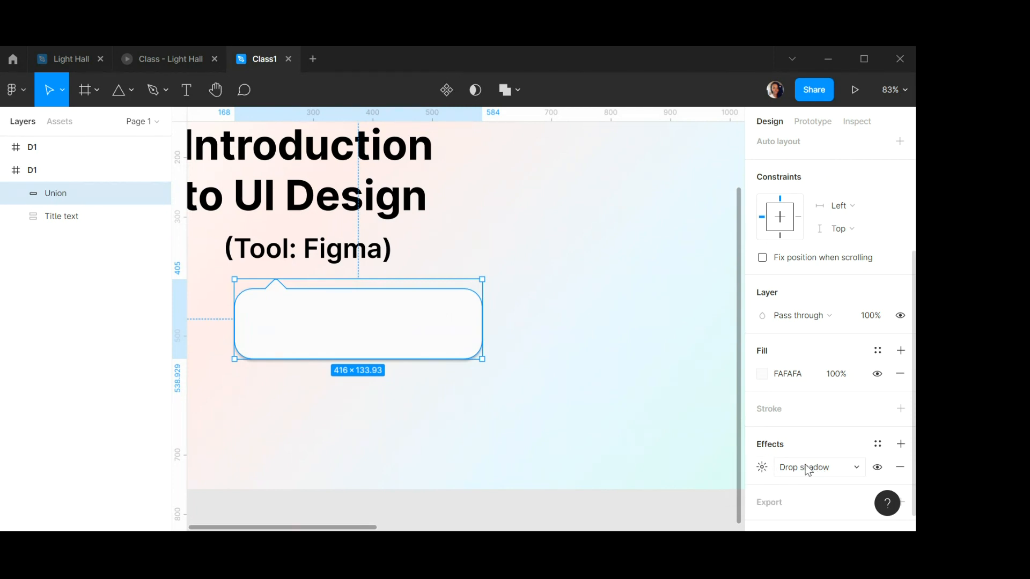
pyautogui.click(762, 468)
pyautogui.click(628, 468)
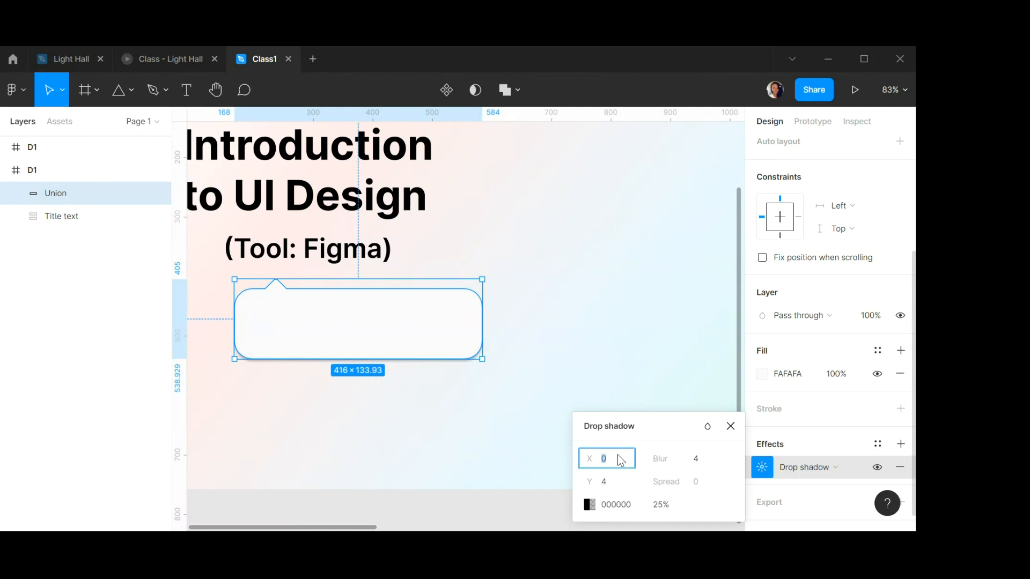
pyautogui.click(696, 463)
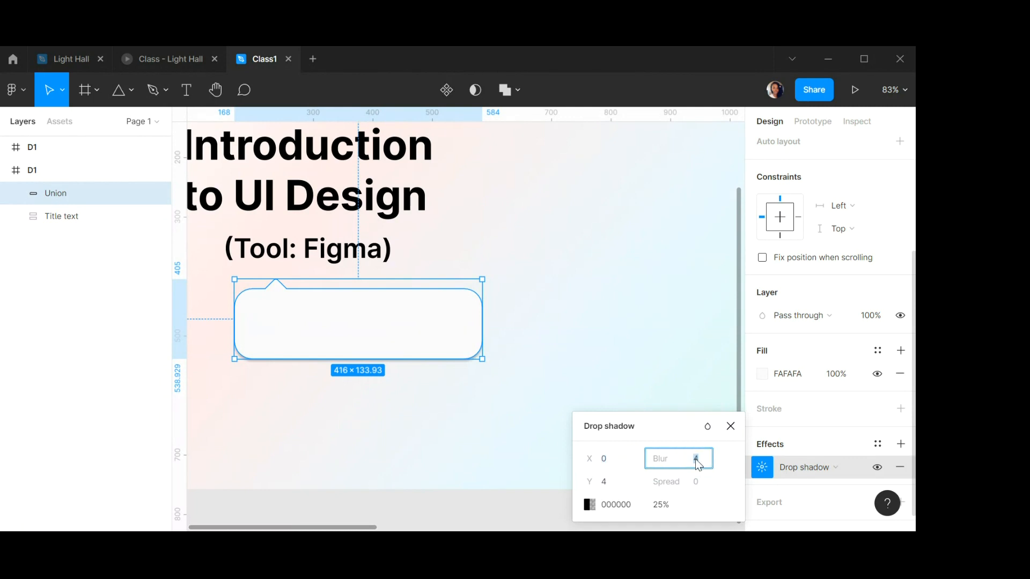
pyautogui.write('40')
pyautogui.press('Return')
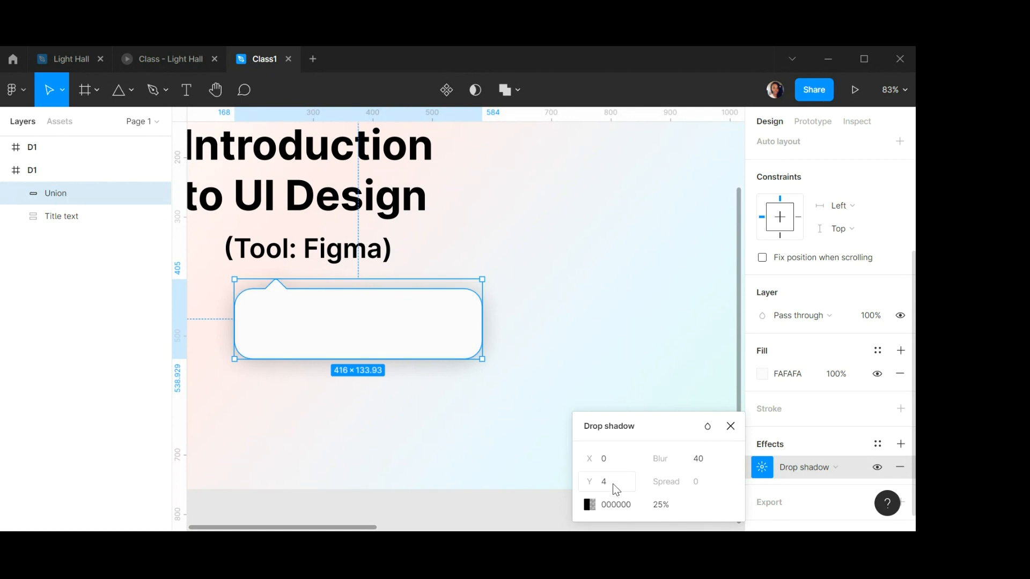
# Set the speech bubble's drop shadow Y offset to 20 and its opacity to 10%.
pyautogui.click(612, 483)
pyautogui.write('20')
pyautogui.press('Return')
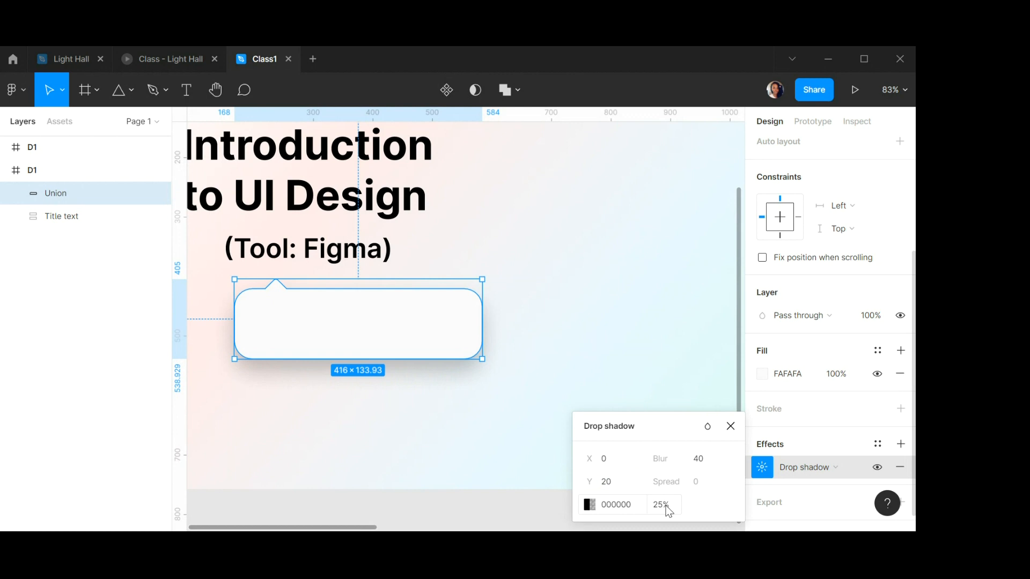
pyautogui.click(666, 505)
pyautogui.write('10')
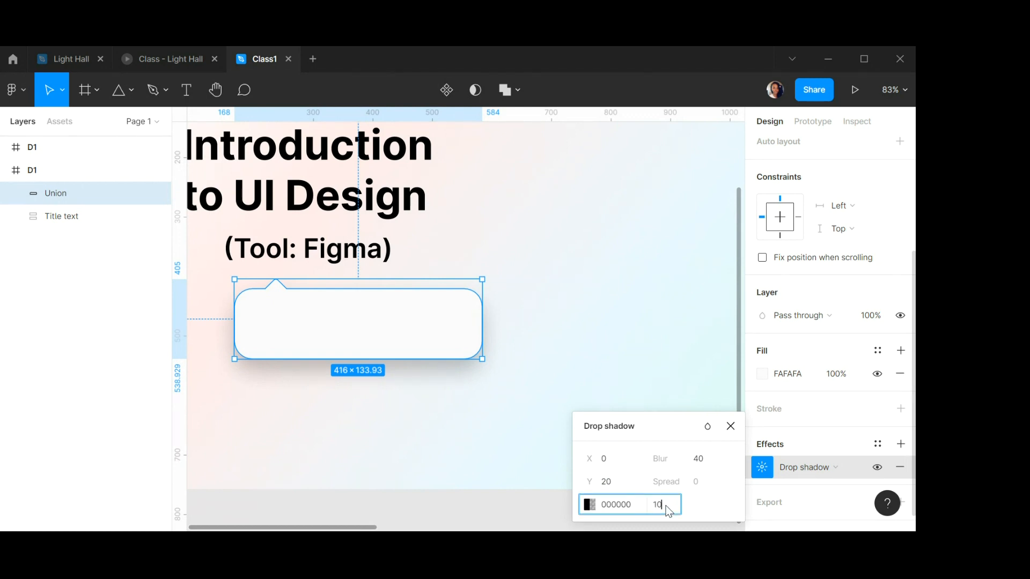
pyautogui.press('Return')
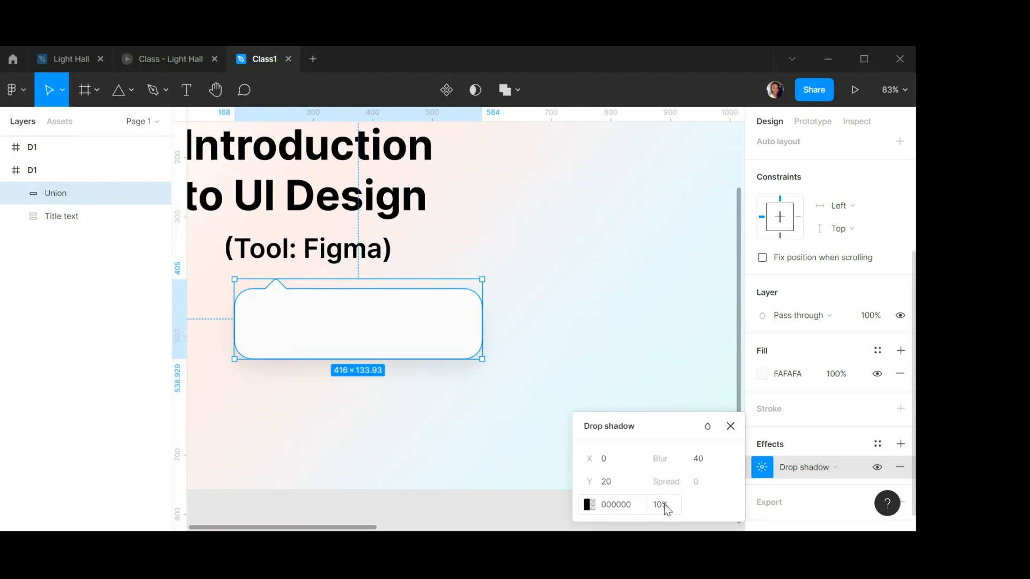
# Change the drop shadow colour to 3D3C3C.
pyautogui.click(589, 507)
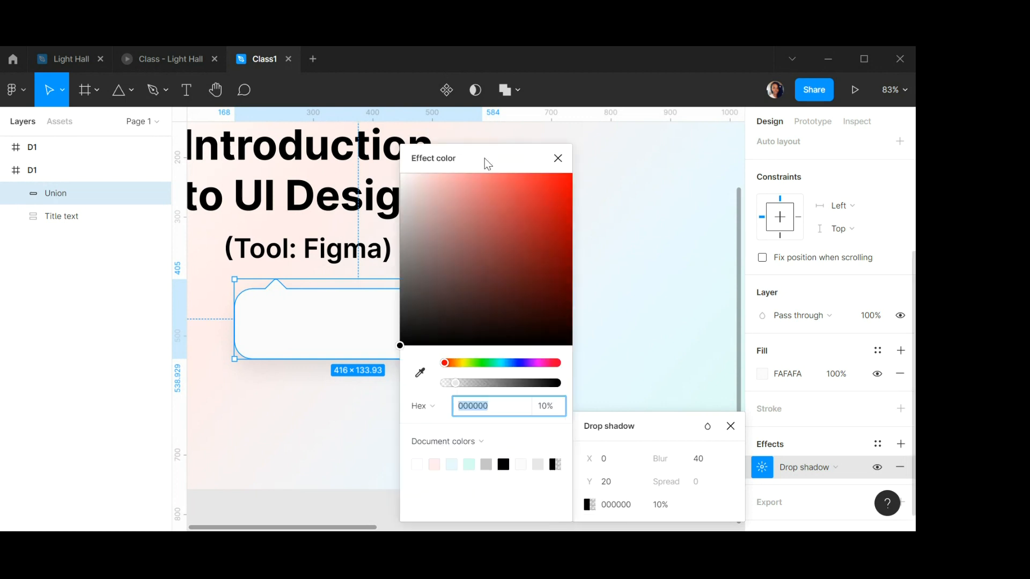
pyautogui.moveTo(485, 160); pyautogui.dragTo(772, 173)
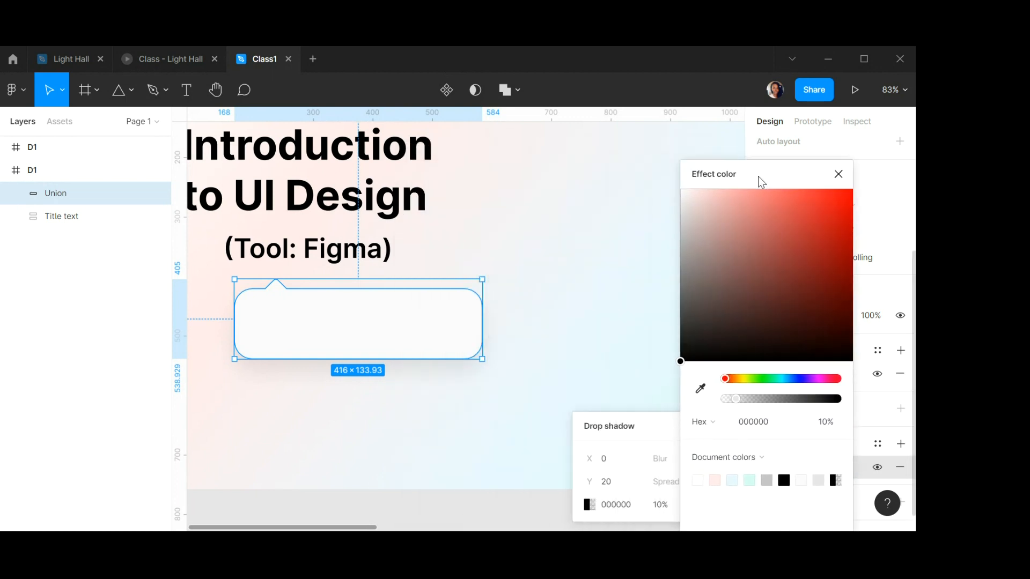
pyautogui.moveTo(681, 362); pyautogui.dragTo(681, 320)
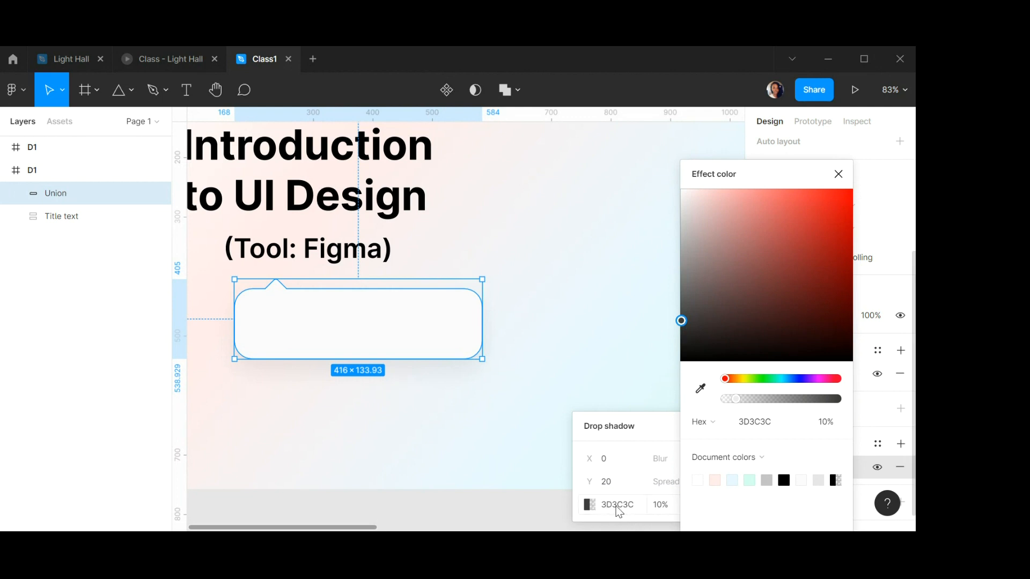
pyautogui.click(835, 177)
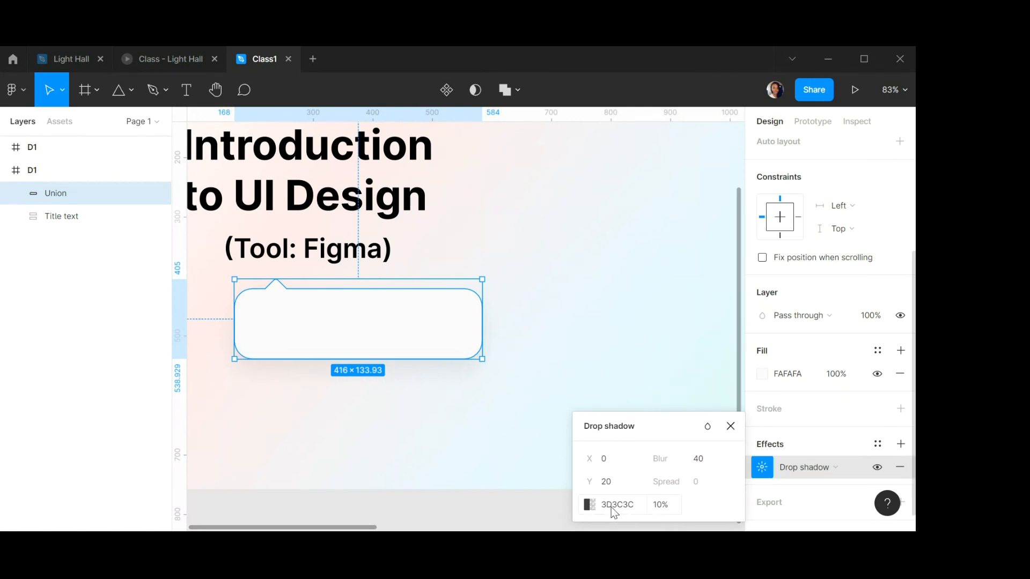
pyautogui.click(731, 428)
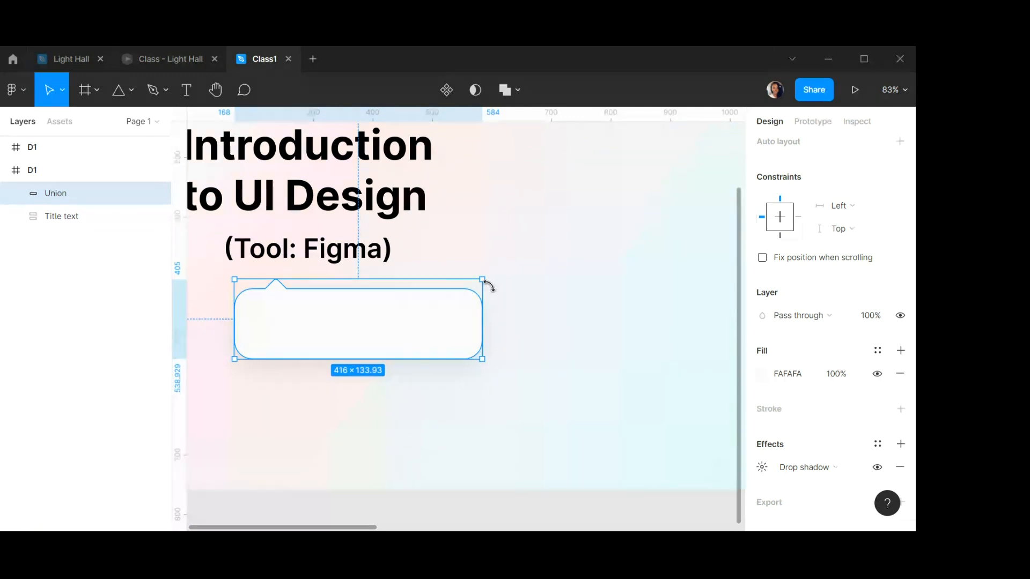
# Add a second drop shadow effect to the speech bubble.
pyautogui.click(616, 329)
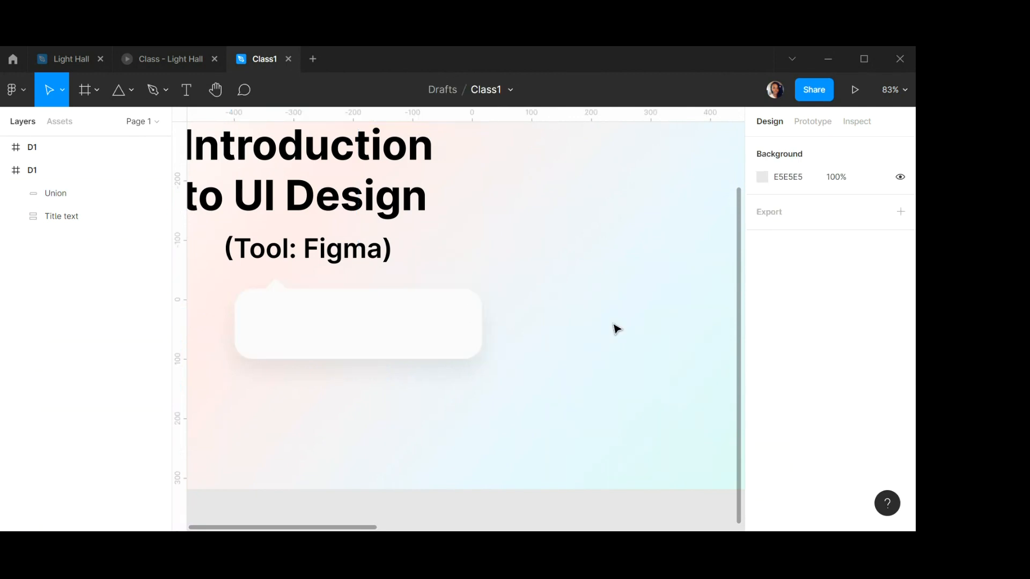
pyautogui.click(425, 331)
pyautogui.scroll(-2, 850, 394)
pyautogui.scroll(-1, 850, 394)
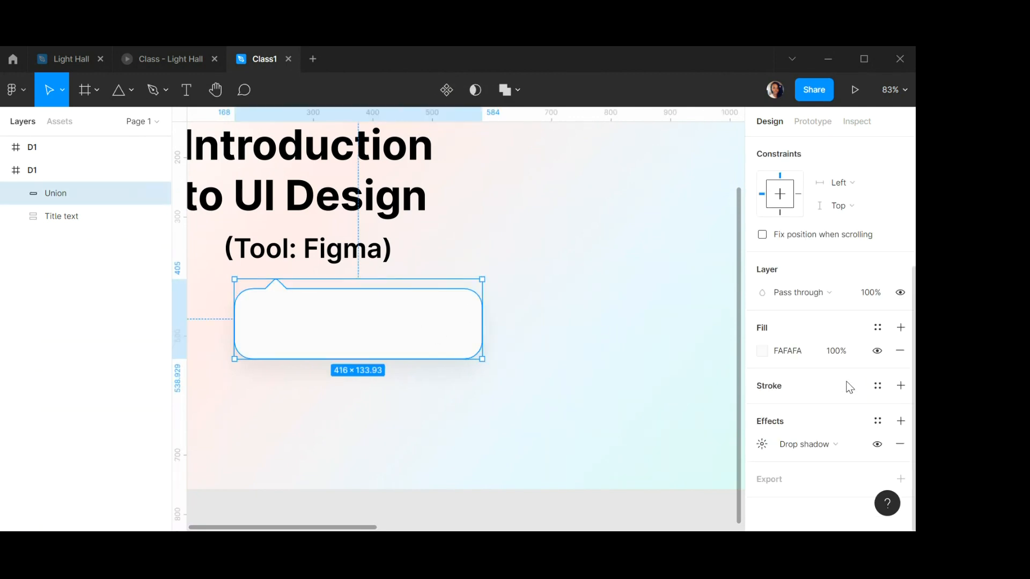
pyautogui.click(902, 422)
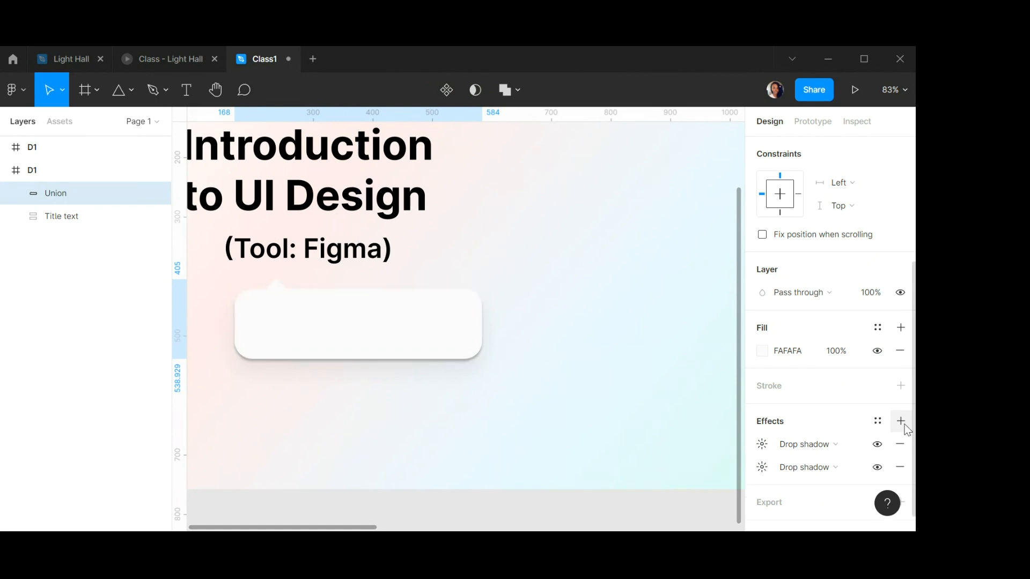
# Set the second drop shadow's blur to 3, Y offset to 1 and opacity to 10%.
pyautogui.click(762, 444)
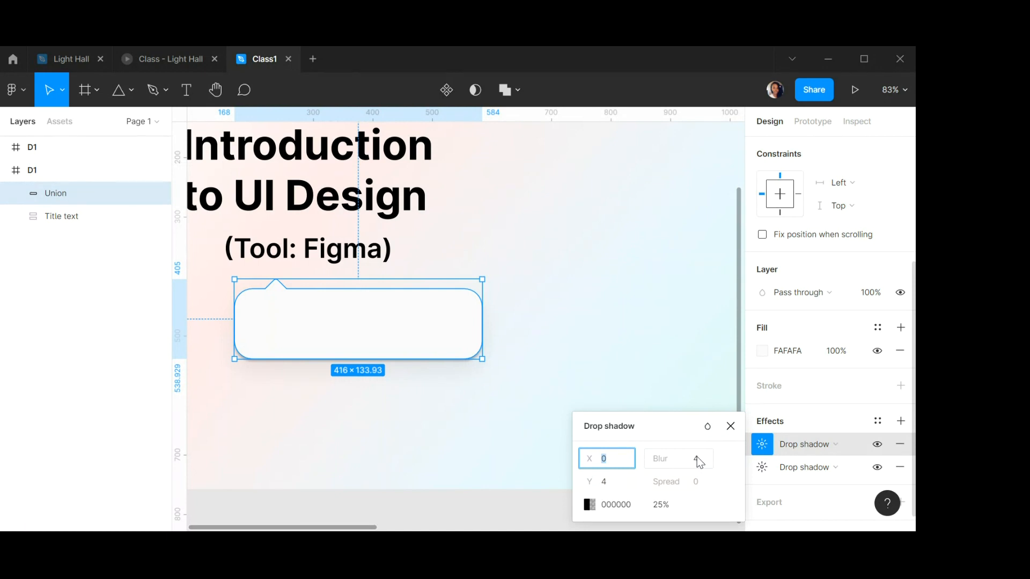
pyautogui.click(696, 457)
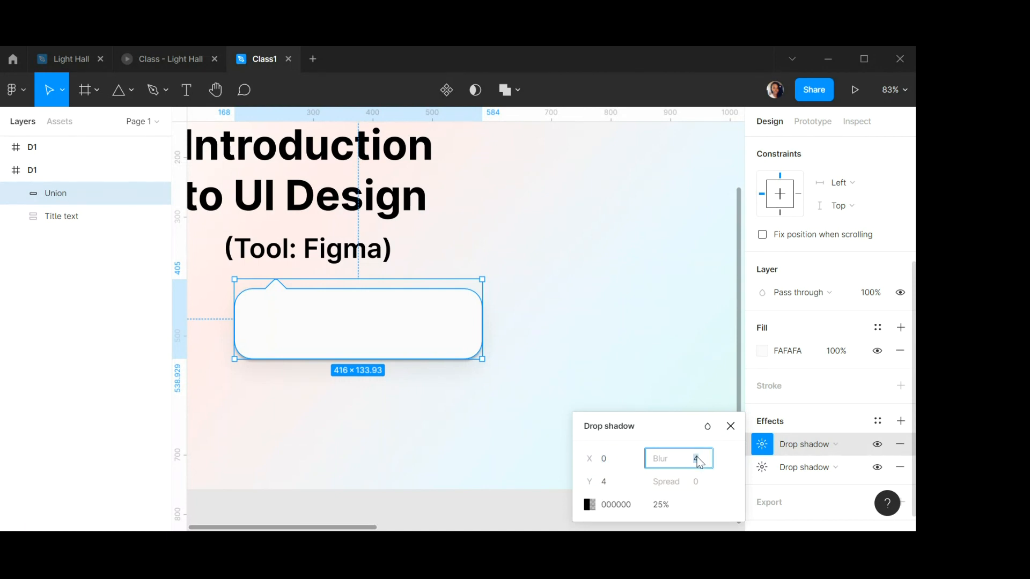
pyautogui.write('3')
pyautogui.click(607, 481)
pyautogui.write('1')
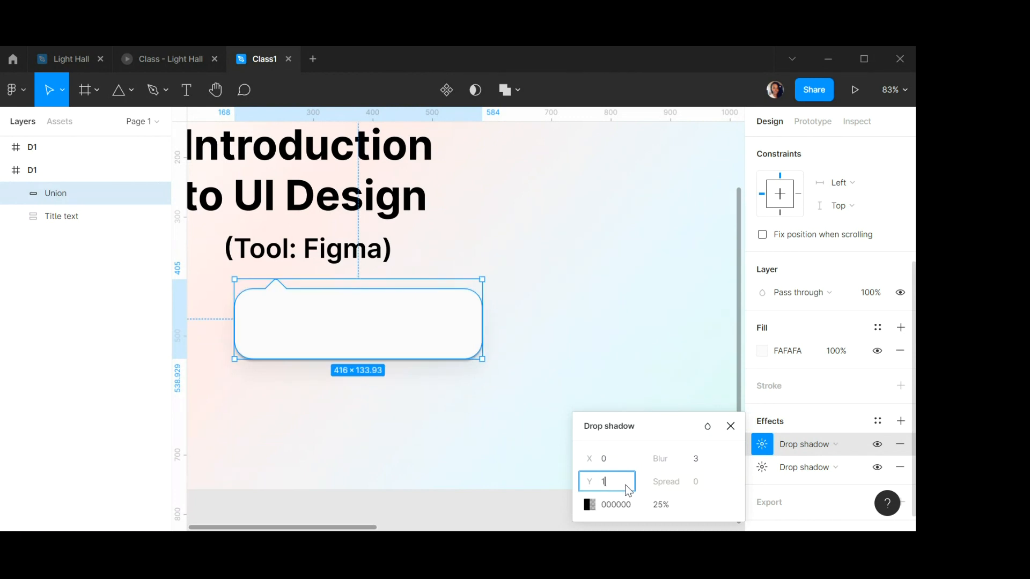
pyautogui.click(661, 505)
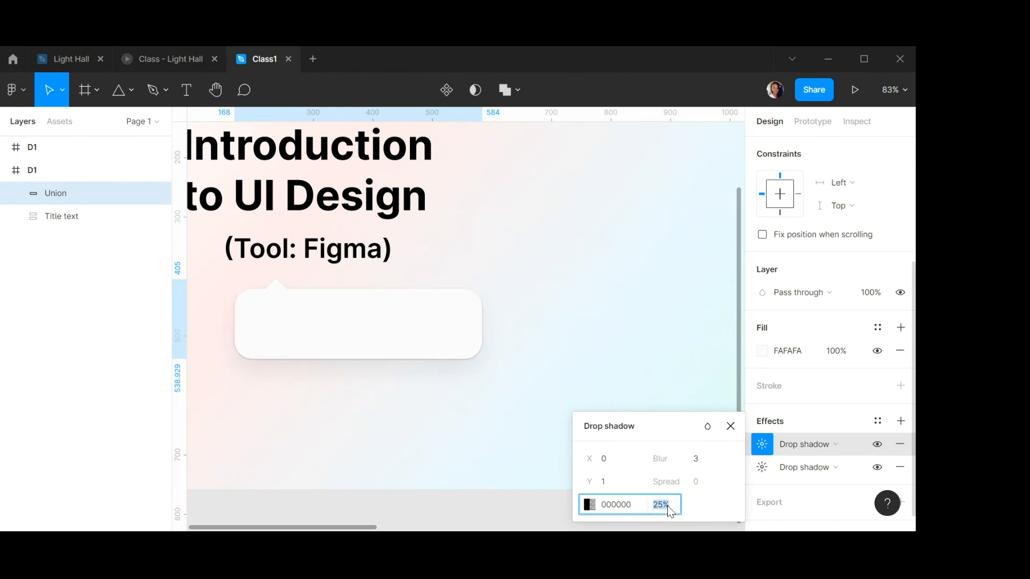
pyautogui.write('10')
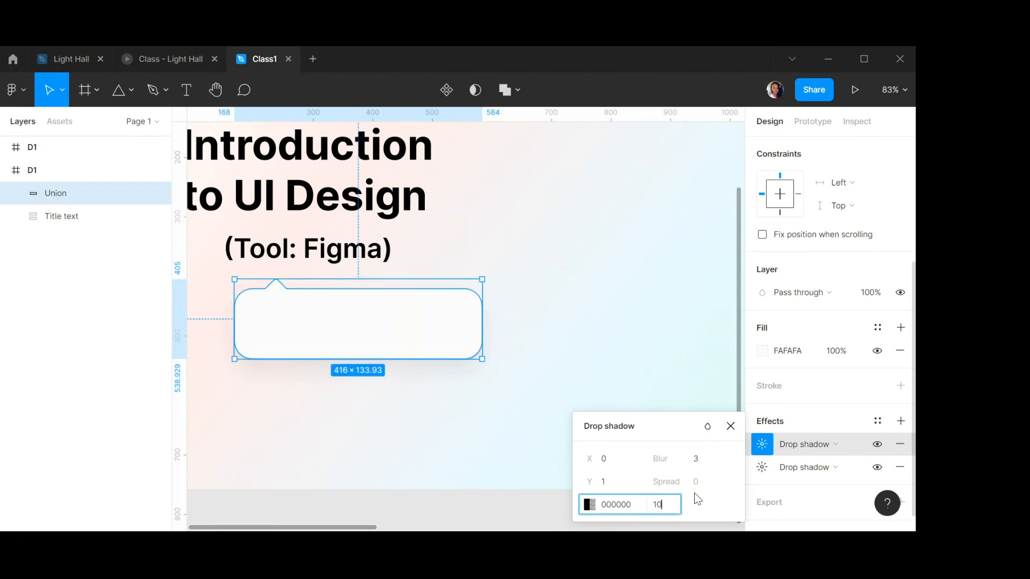
pyautogui.click(731, 426)
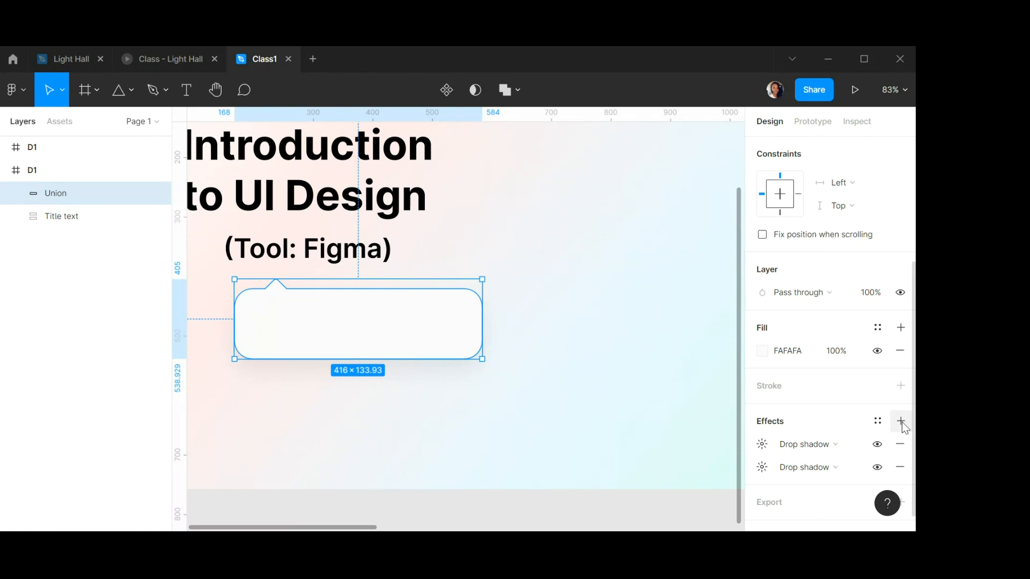
# Add a third effect to the speech bubble, switch it to Background blur and set its blur to 40.
pyautogui.click(902, 422)
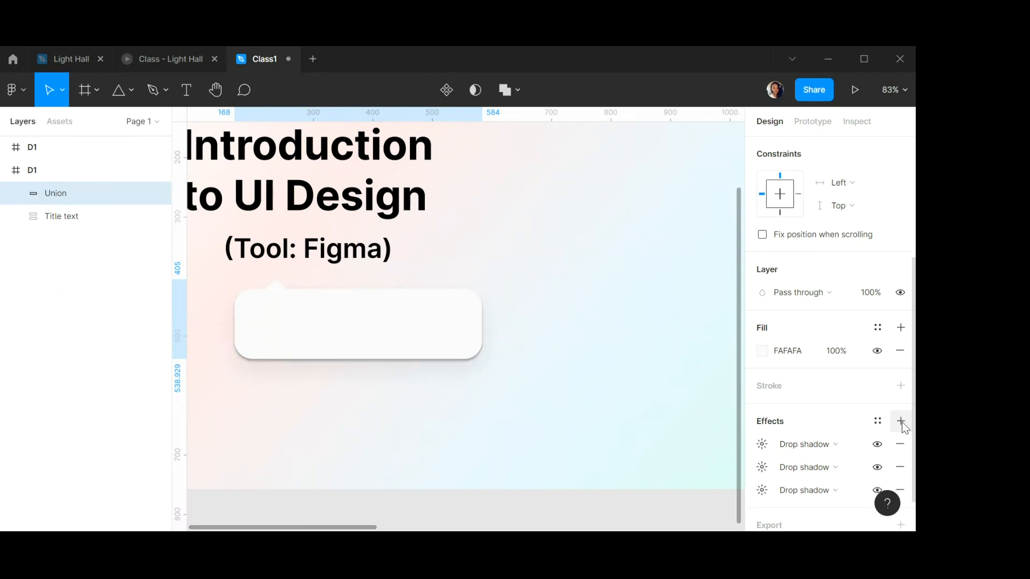
pyautogui.click(803, 445)
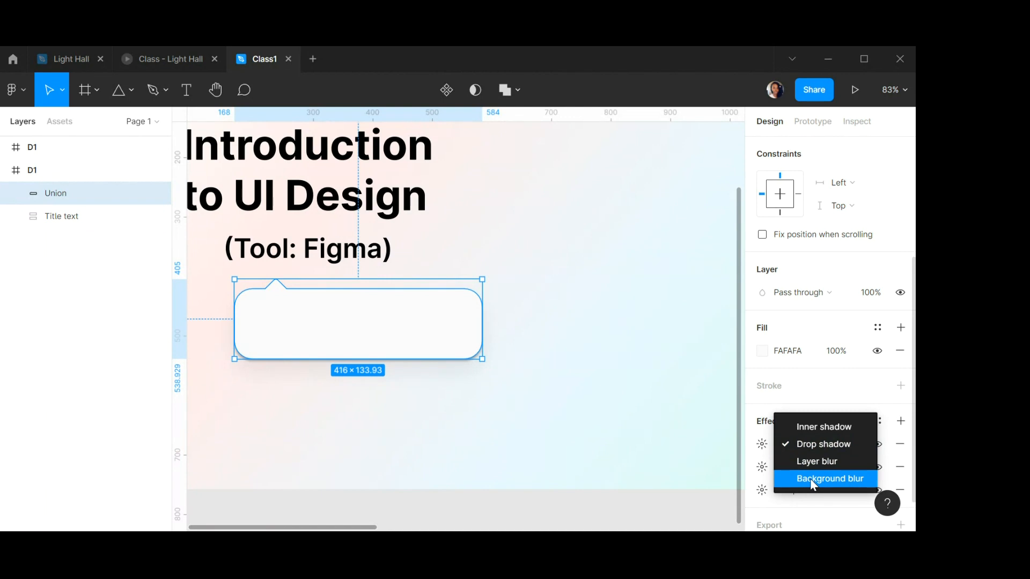
pyautogui.click(810, 478)
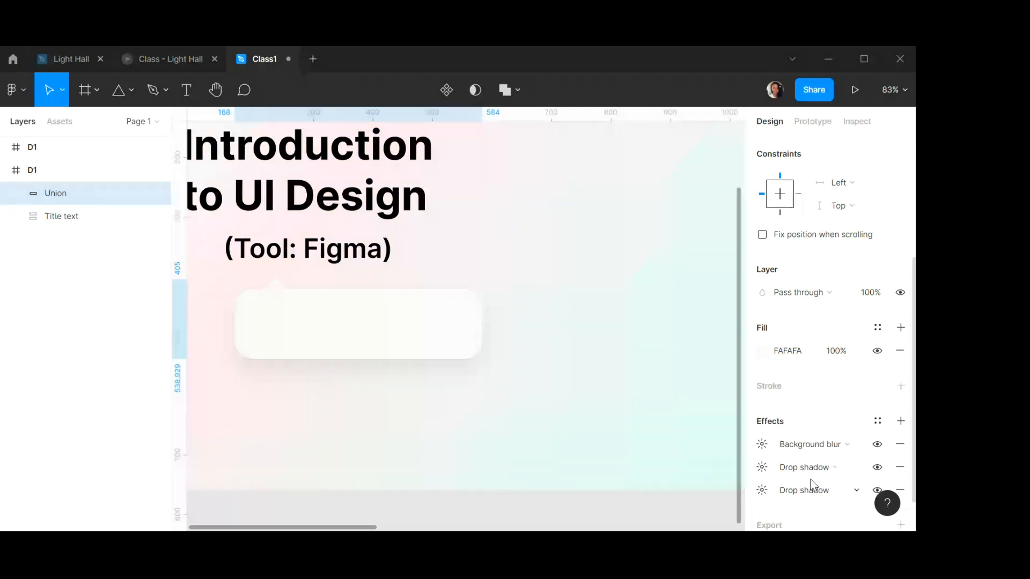
pyautogui.click(768, 448)
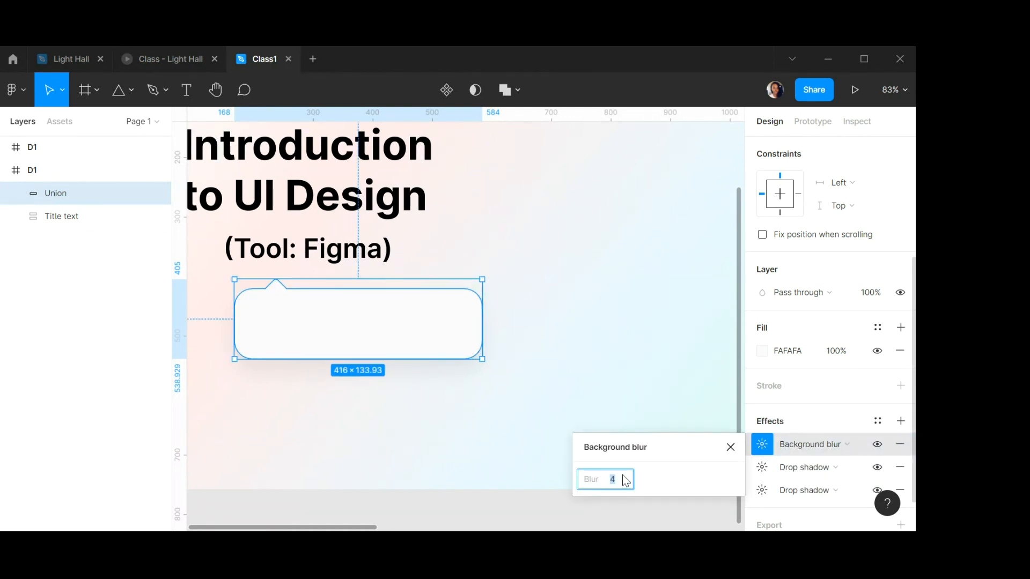
pyautogui.write('0')
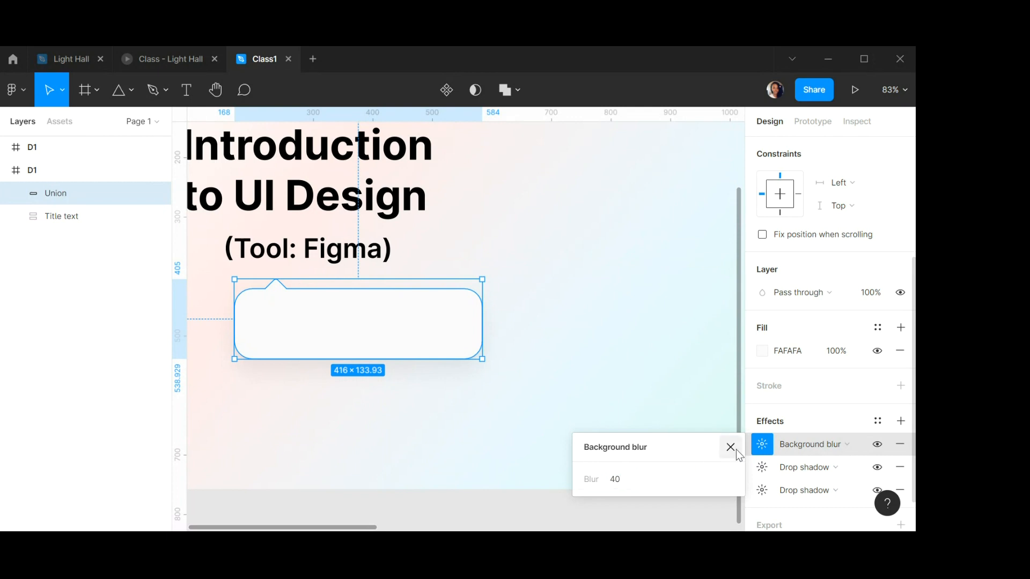
pyautogui.click(730, 447)
# Move the speech bubble out of the frame onto the canvas, to about X -1083, Y -31.
pyautogui.click(583, 318)
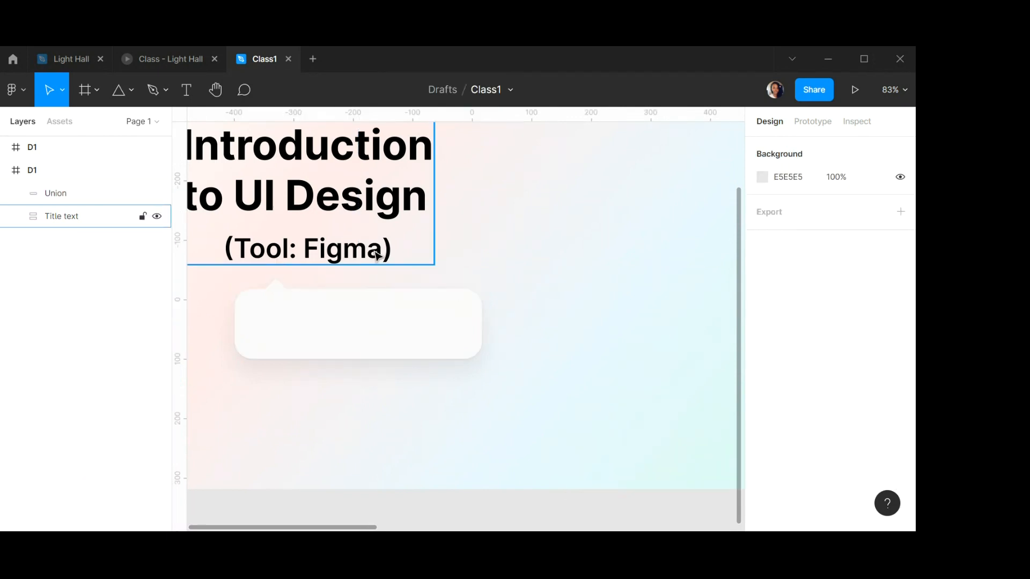
pyautogui.scroll(-3, 410, 281)
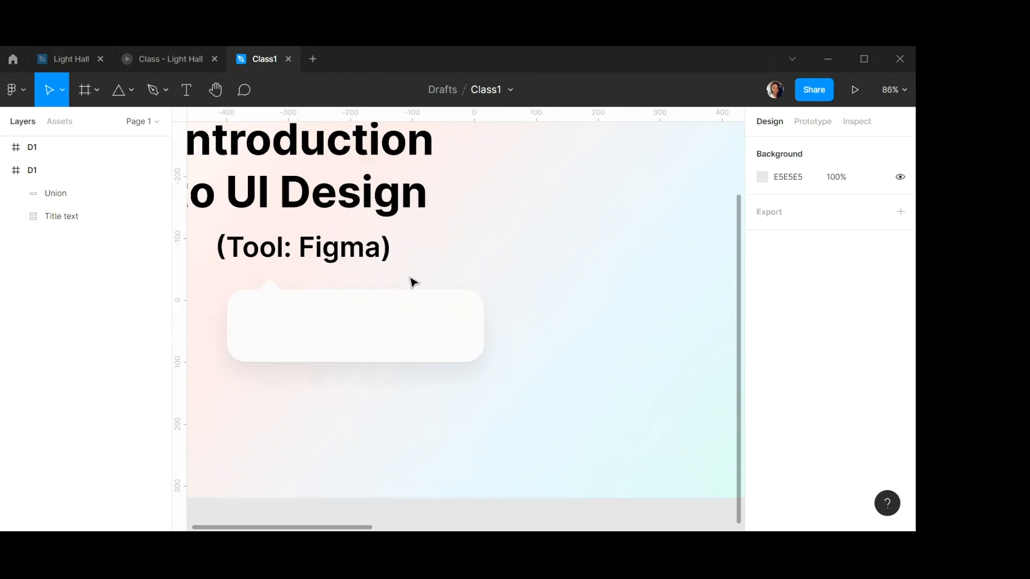
pyautogui.scroll(-2, 410, 281)
pyautogui.scroll(2, 410, 281)
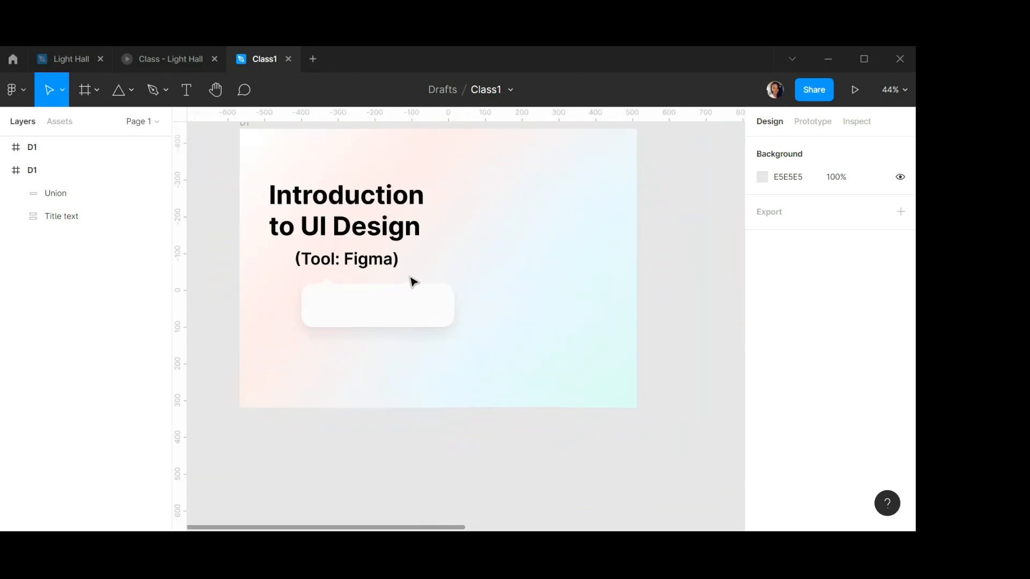
pyautogui.click(326, 307)
pyautogui.scroll(3, 326, 307)
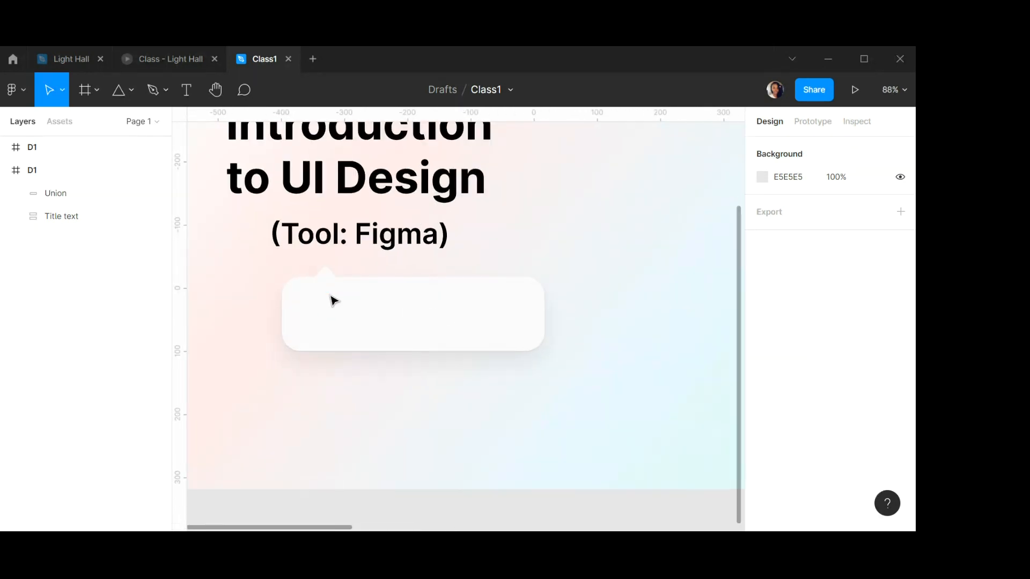
pyautogui.scroll(-5, 466, 315)
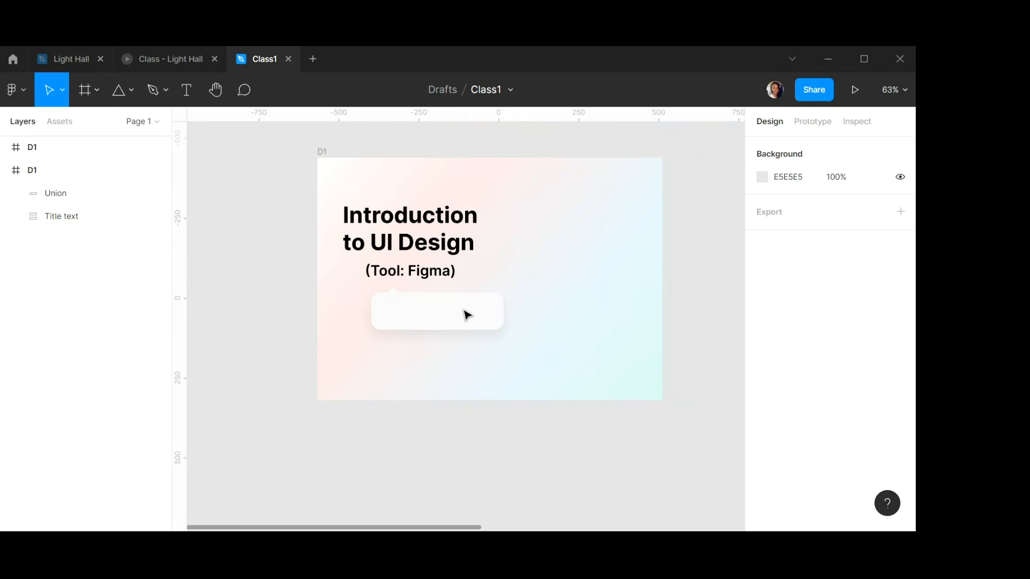
pyautogui.click(429, 316)
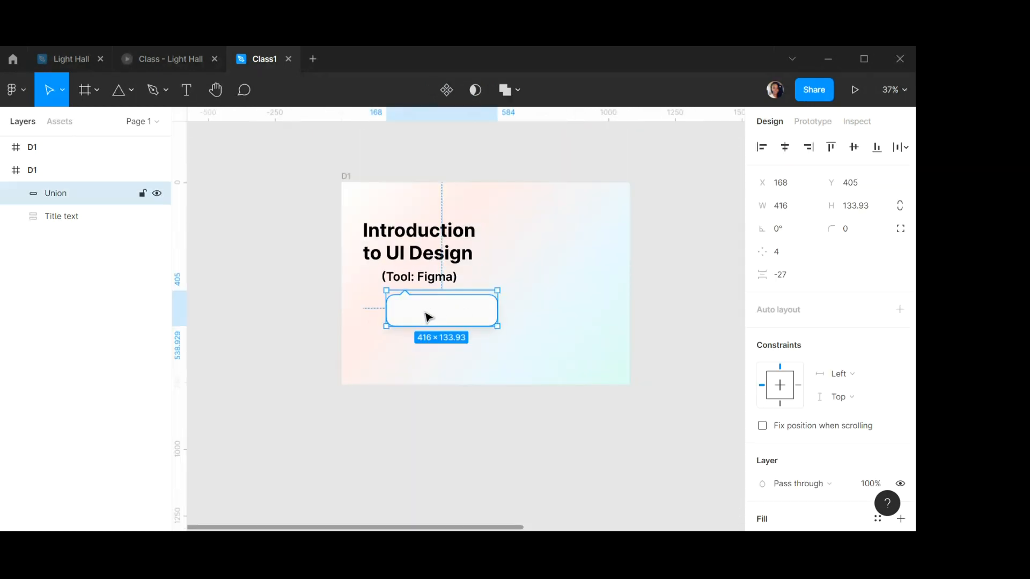
pyautogui.moveTo(474, 318); pyautogui.dragTo(299, 316)
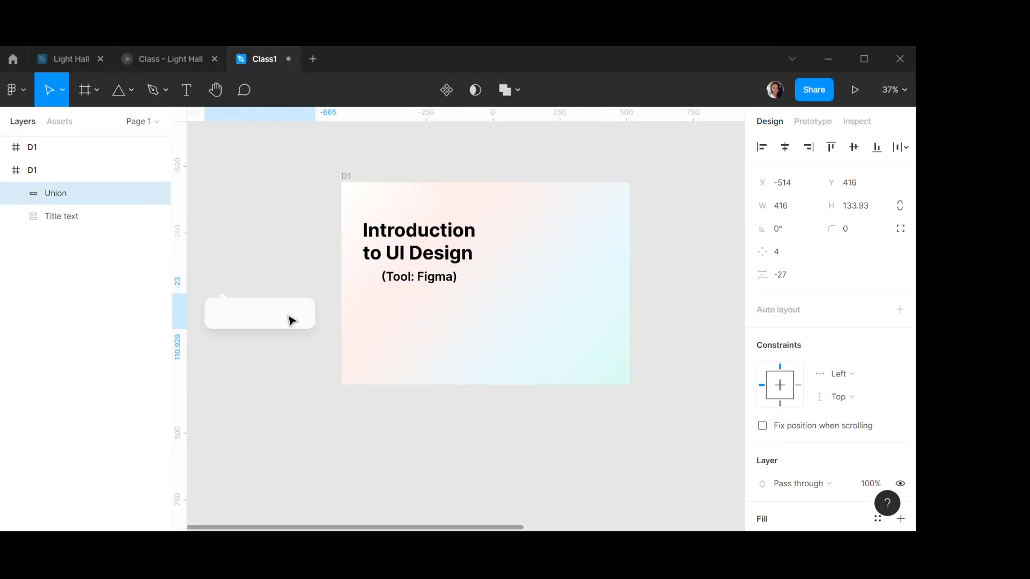
pyautogui.hscroll(-3, 300, 315)
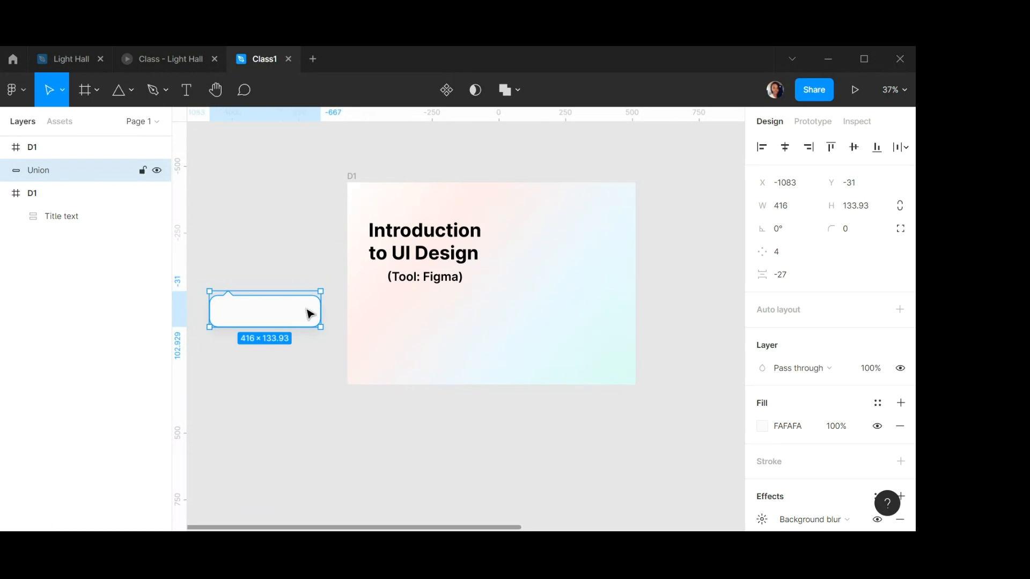
pyautogui.scroll(-2, 796, 278)
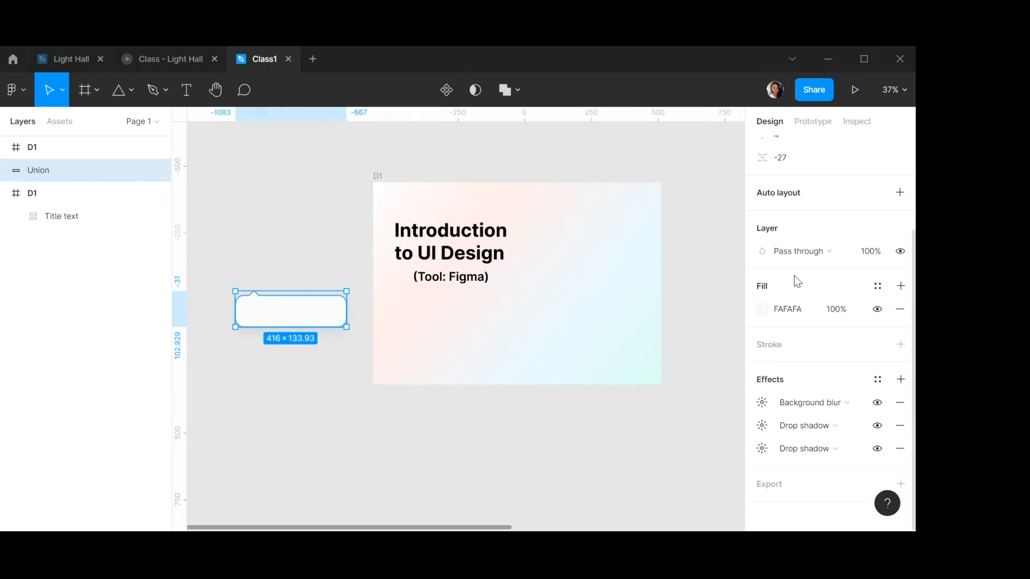
pyautogui.scroll(2, 795, 278)
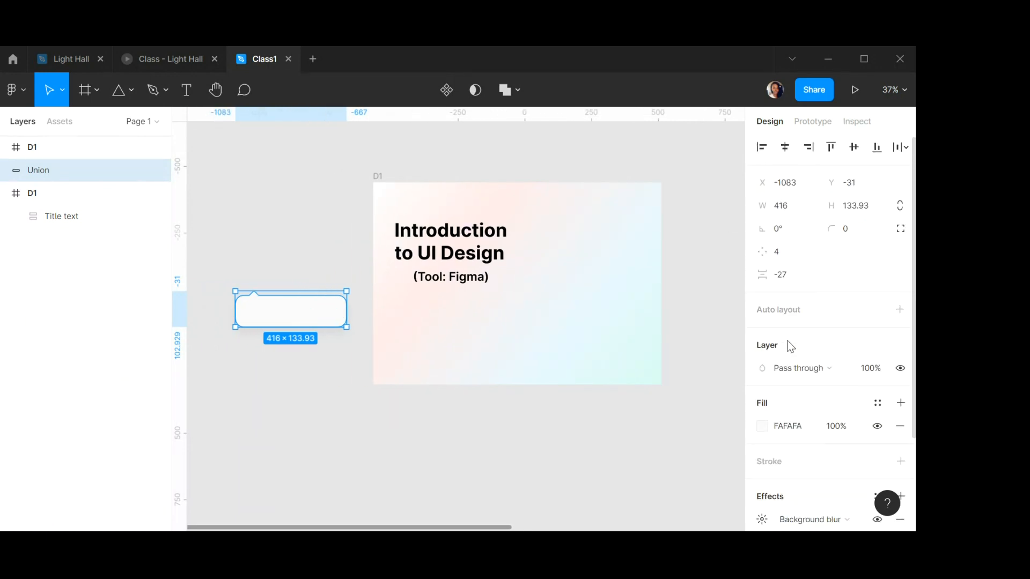
# Change the canvas background colour to D0D0D0.
pyautogui.click(707, 237)
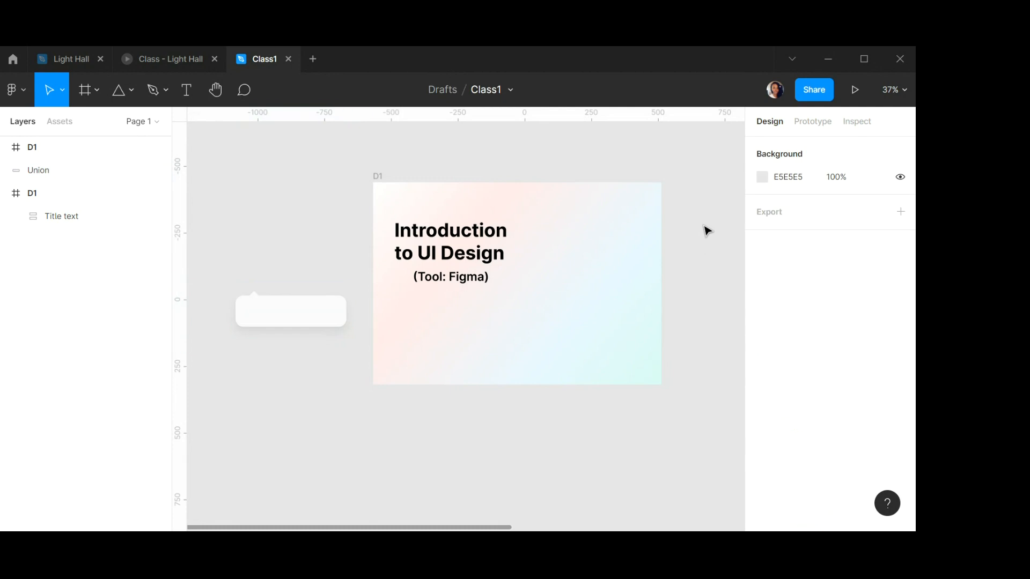
pyautogui.click(762, 177)
pyautogui.moveTo(571, 188)
pyautogui.mouseDown()
pyautogui.moveTo(572, 225)
pyautogui.moveTo(572, 205)
pyautogui.mouseUp()
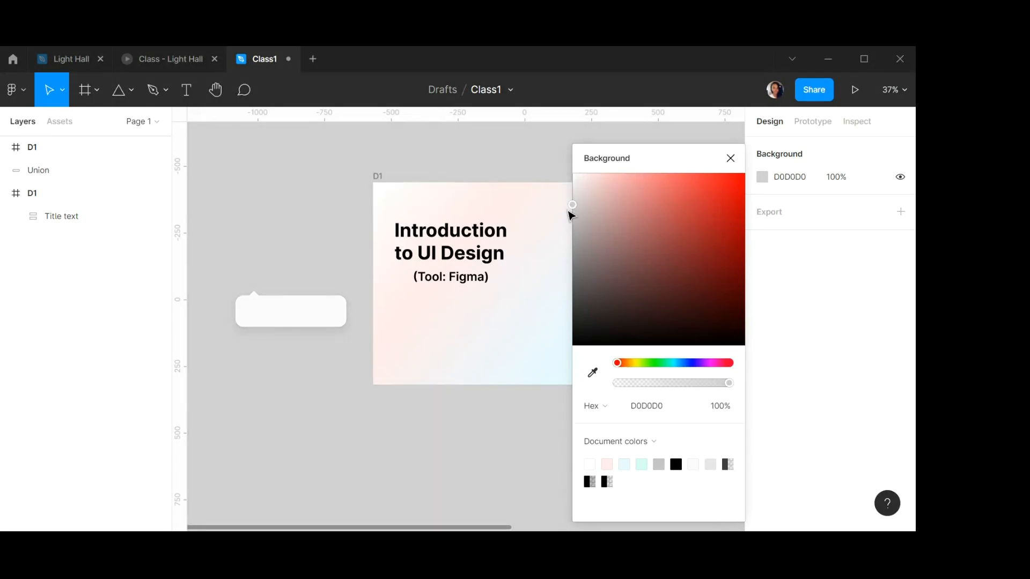
pyautogui.click(730, 158)
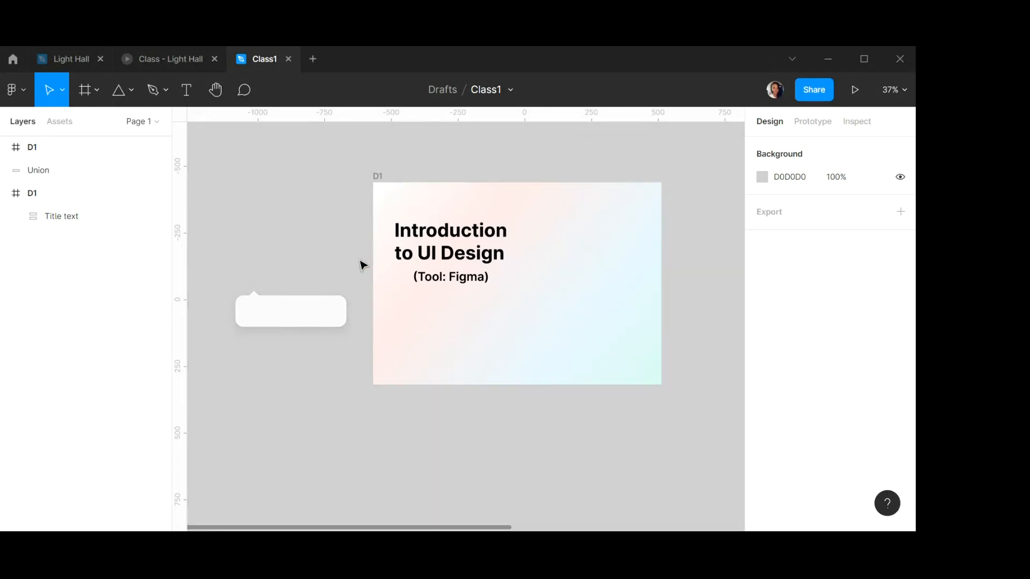
# Move the speech bubble back into the frame beneath the title, to about X 174, Y 397.
pyautogui.moveTo(271, 314); pyautogui.dragTo(448, 311)
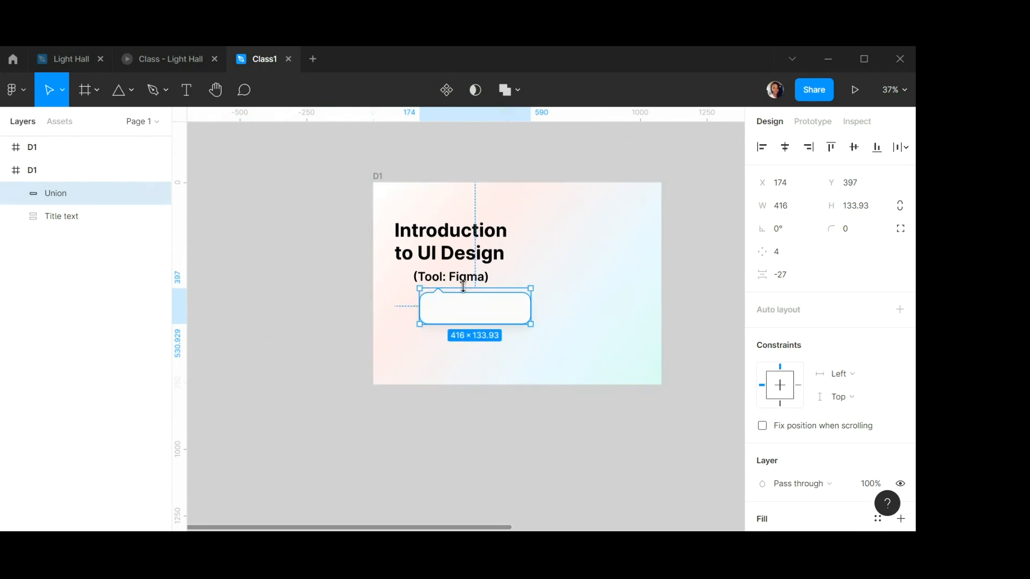
pyautogui.scroll(4, 491, 280)
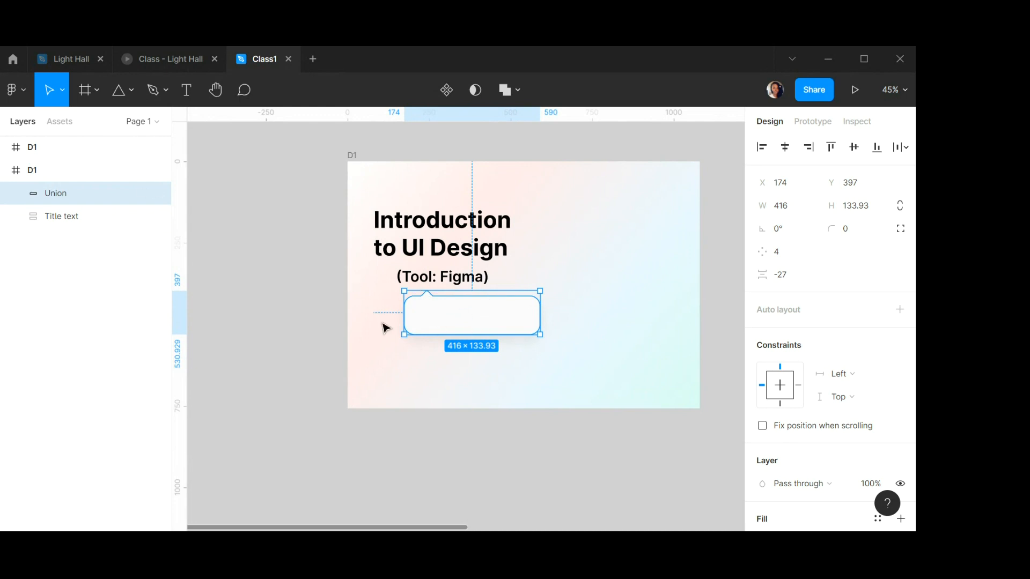
# Choose a boolean operation for the selected speech bubble.
pyautogui.click(519, 90)
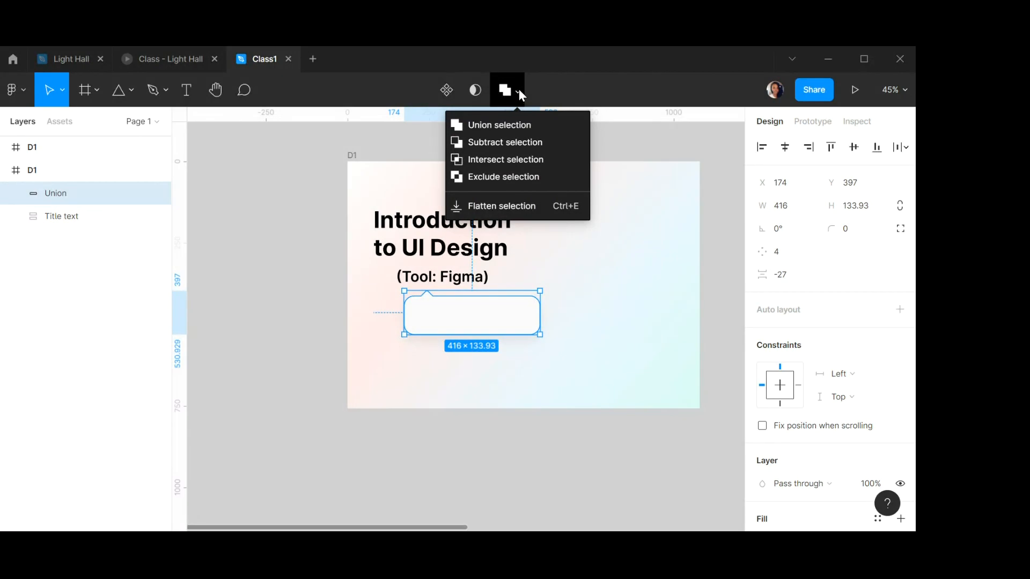
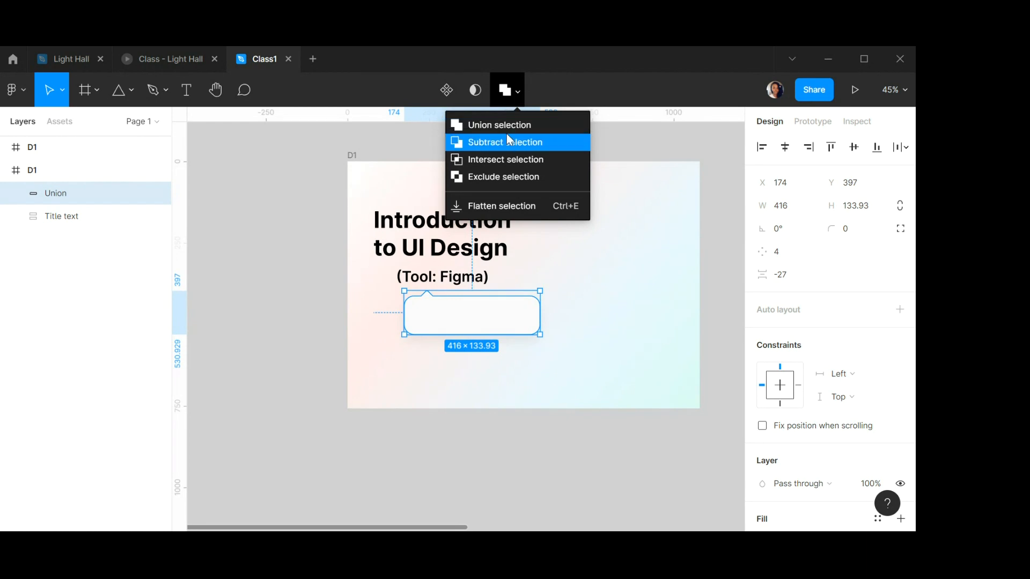
# Review the speech bubble's drop shadow settings and compare it with the reference design in the Light Hall file.
pyautogui.click(287, 208)
pyautogui.click(453, 317)
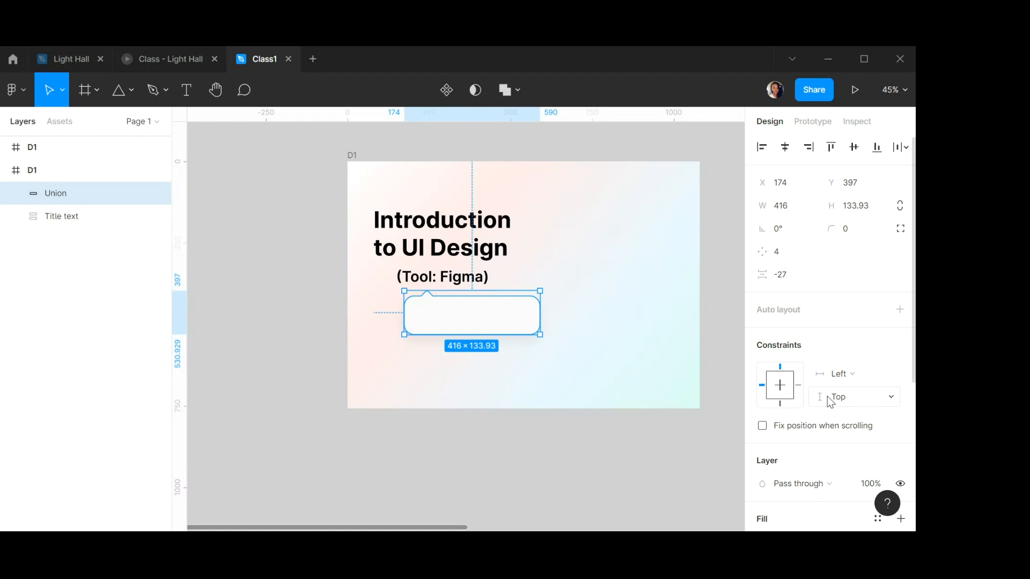
pyautogui.scroll(-5, 764, 444)
pyautogui.click(762, 421)
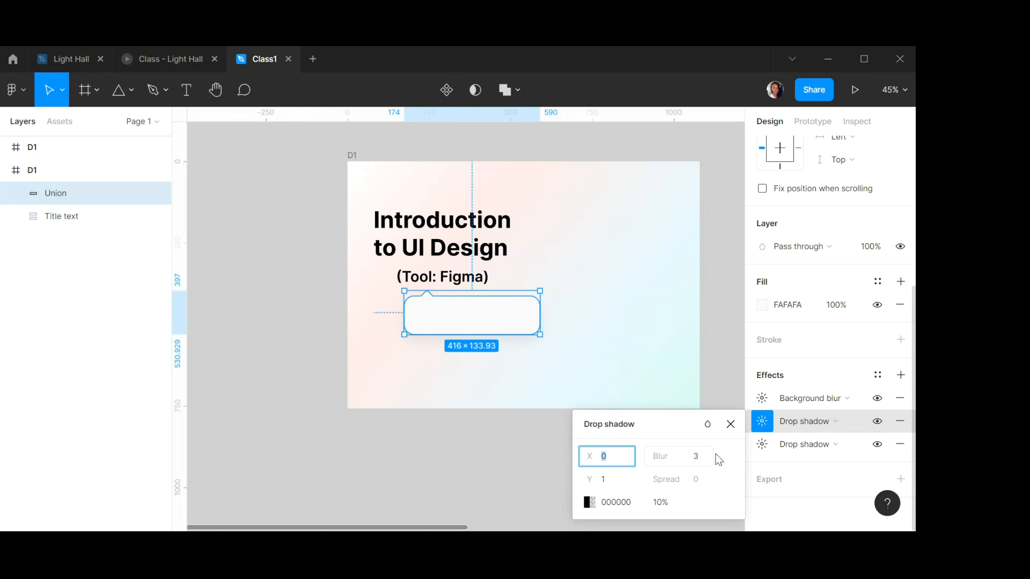
pyautogui.click(731, 425)
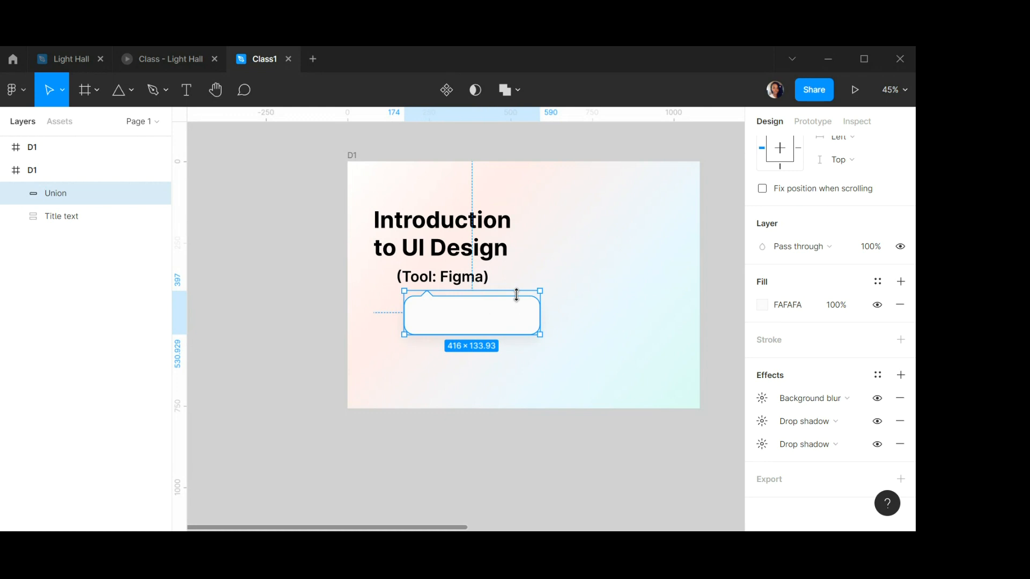
pyautogui.scroll(5, 517, 295)
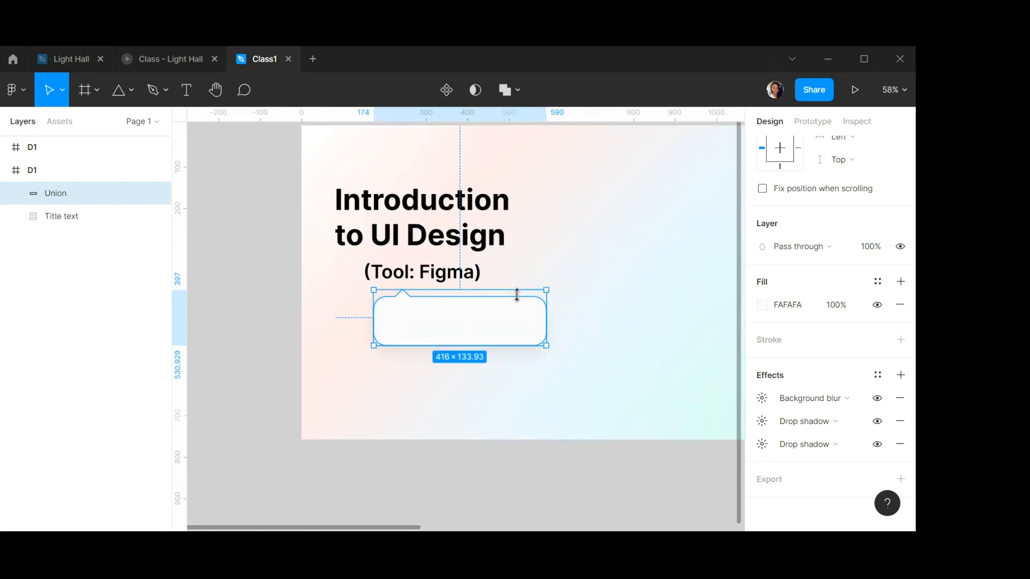
pyautogui.click(74, 60)
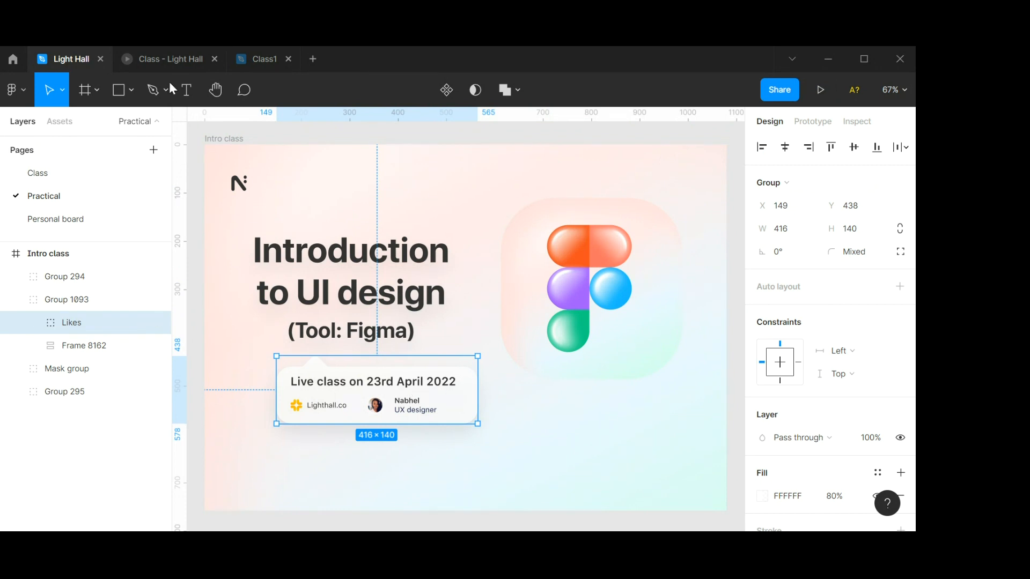
pyautogui.click(263, 59)
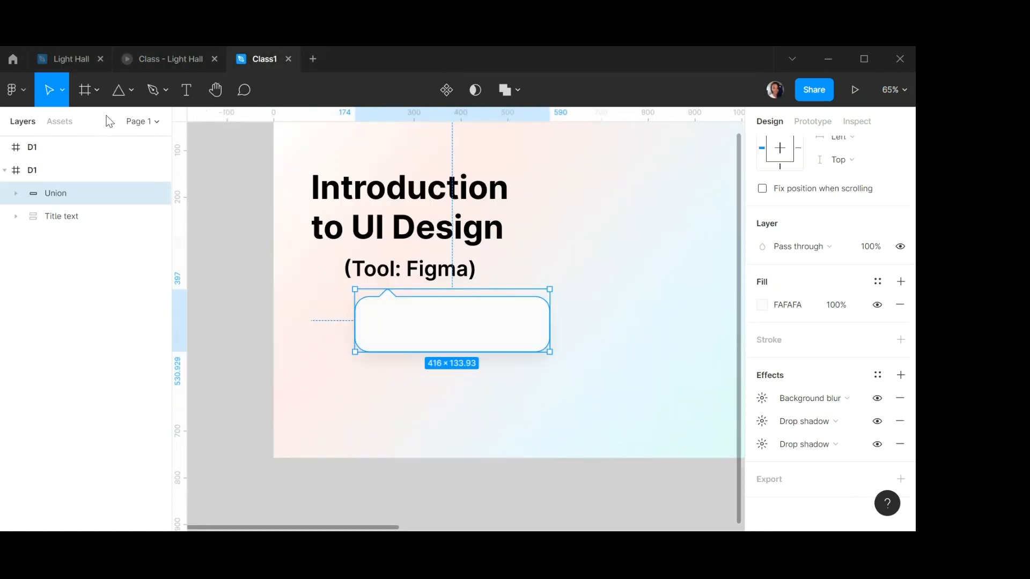
# Start a text box below the speech bubble and set its font to Inter Medium, size 24.
pyautogui.click(189, 91)
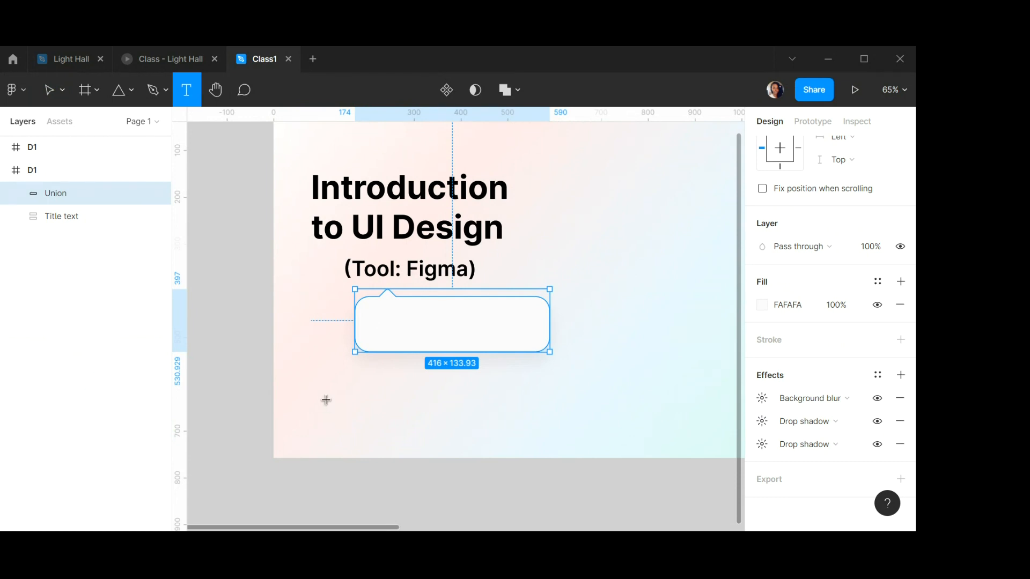
pyautogui.click(355, 381)
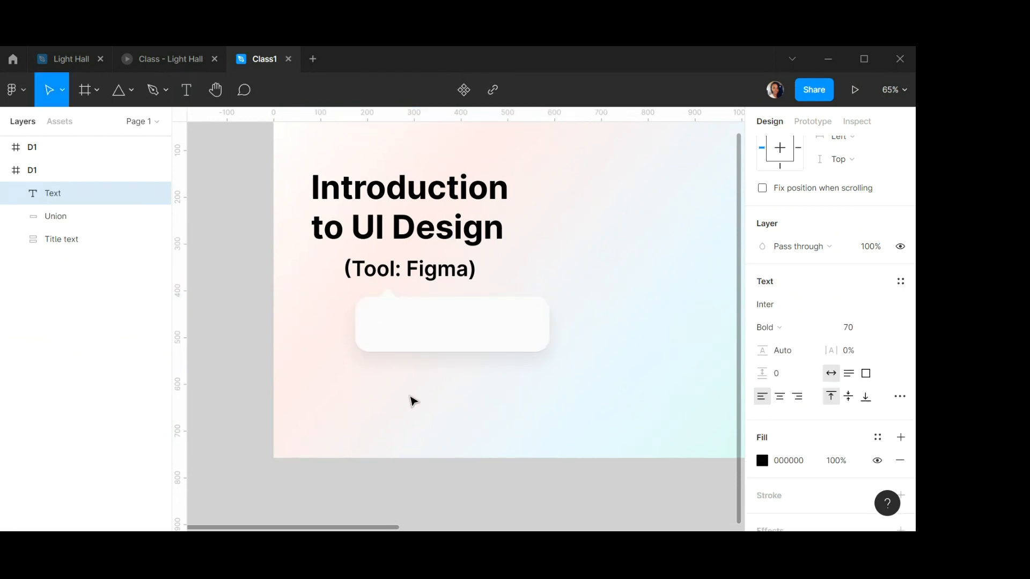
pyautogui.click(855, 331)
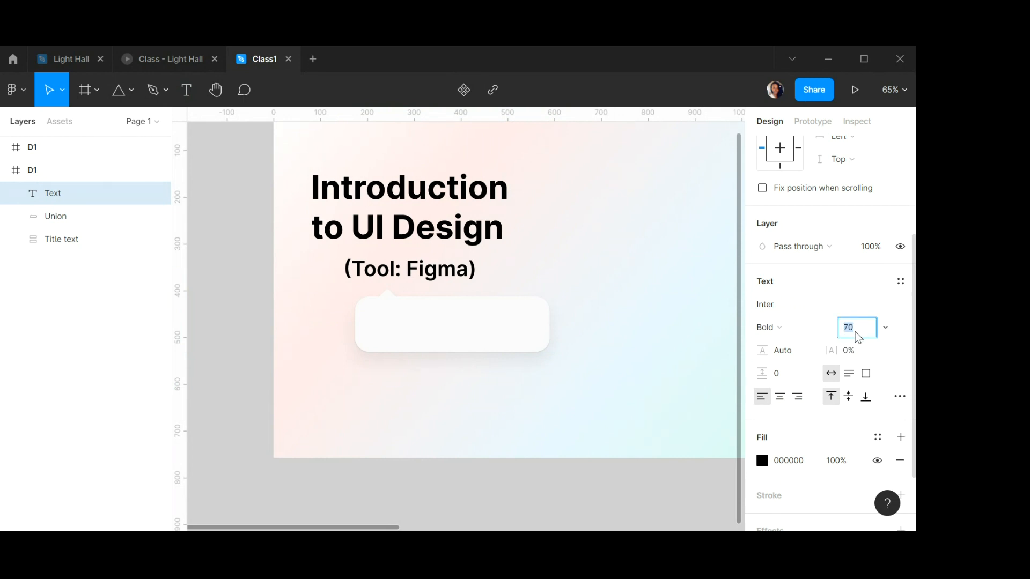
pyautogui.write('24')
pyautogui.click(783, 331)
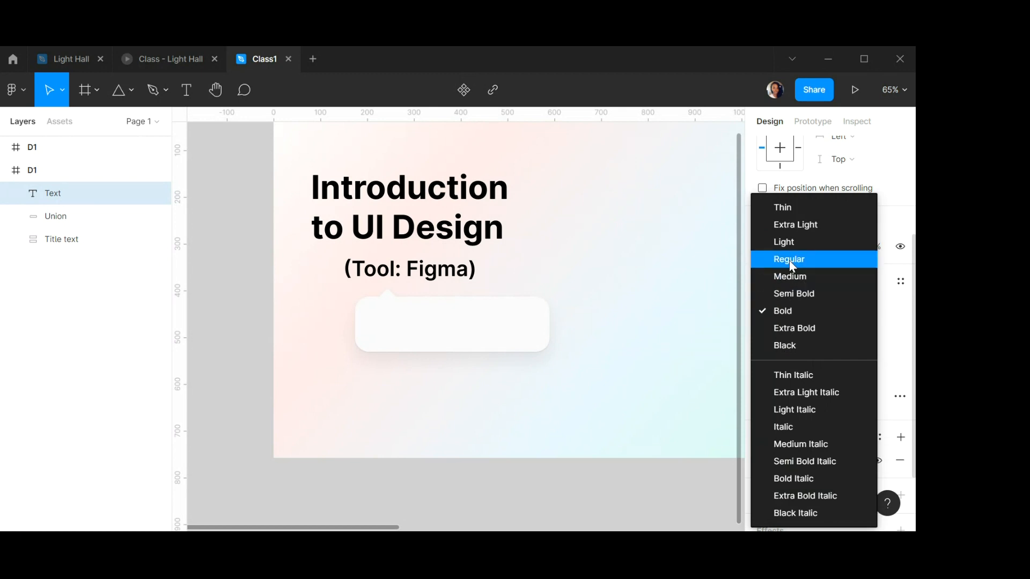
pyautogui.click(795, 277)
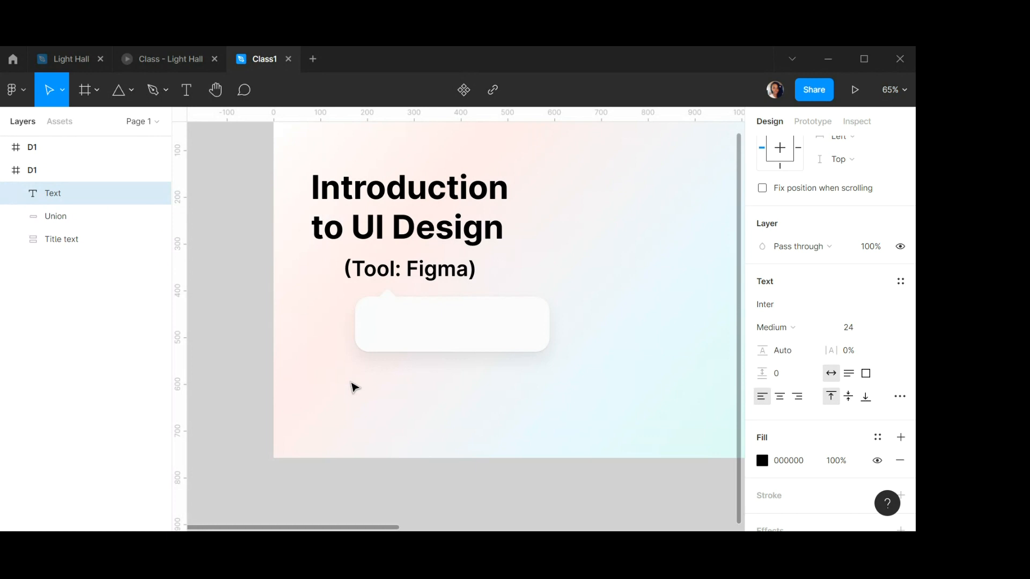
# Enter the text "Live Class on 23rd April 2022" in the new text box.
pyautogui.write('Live Class on')
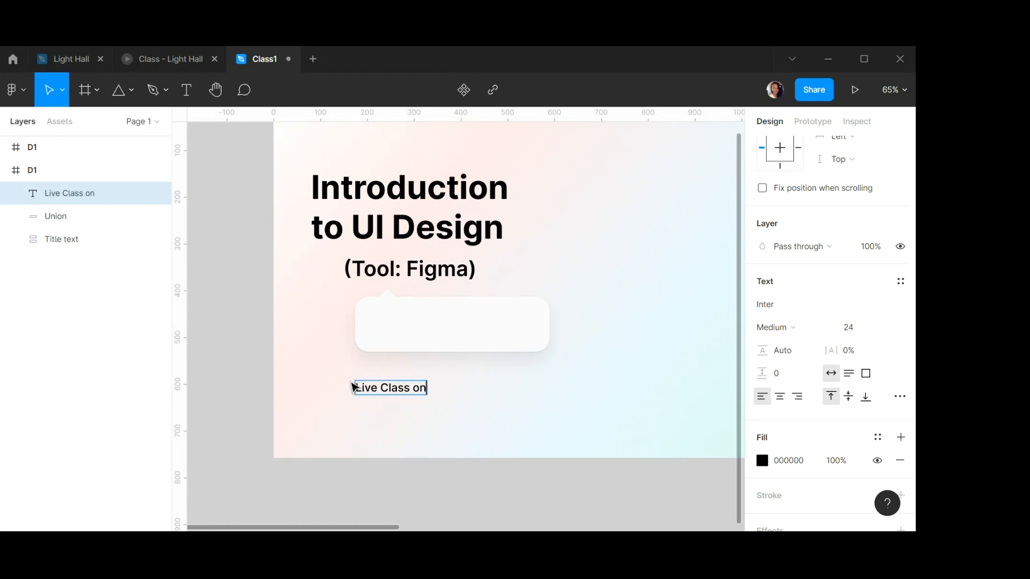
pyautogui.write(' 23rd Apr')
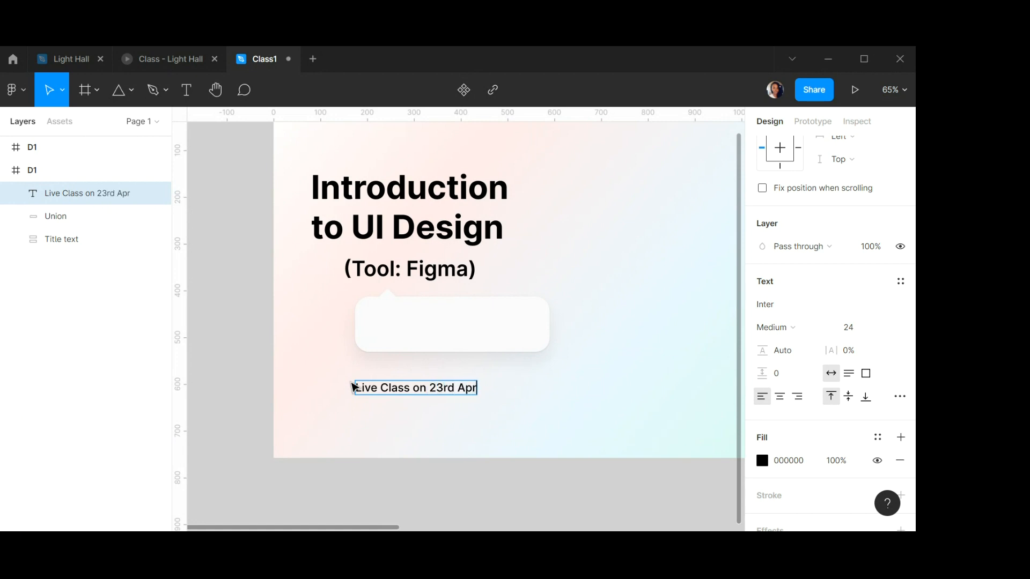
pyautogui.write('il 2022')
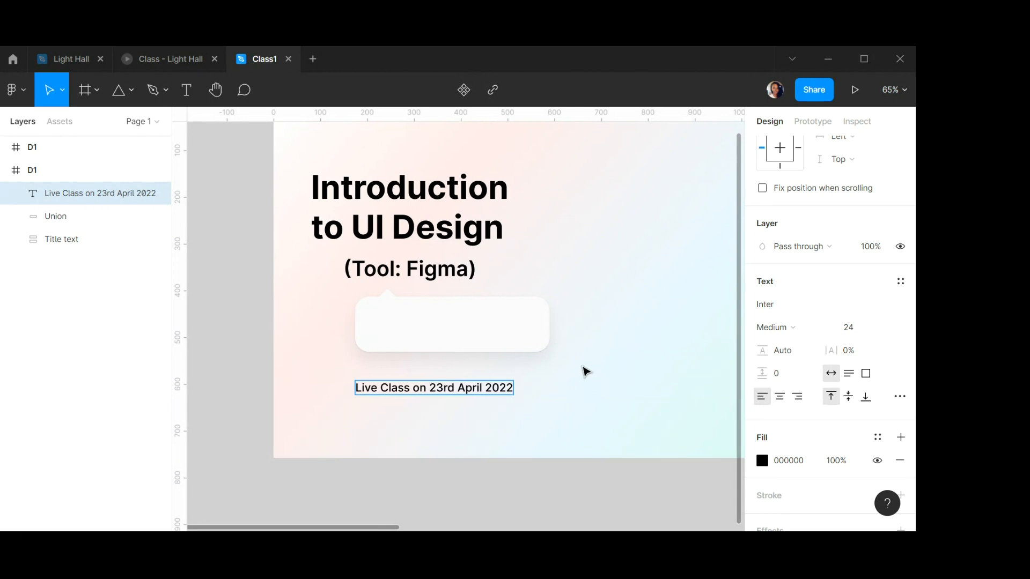
pyautogui.press('Escape')
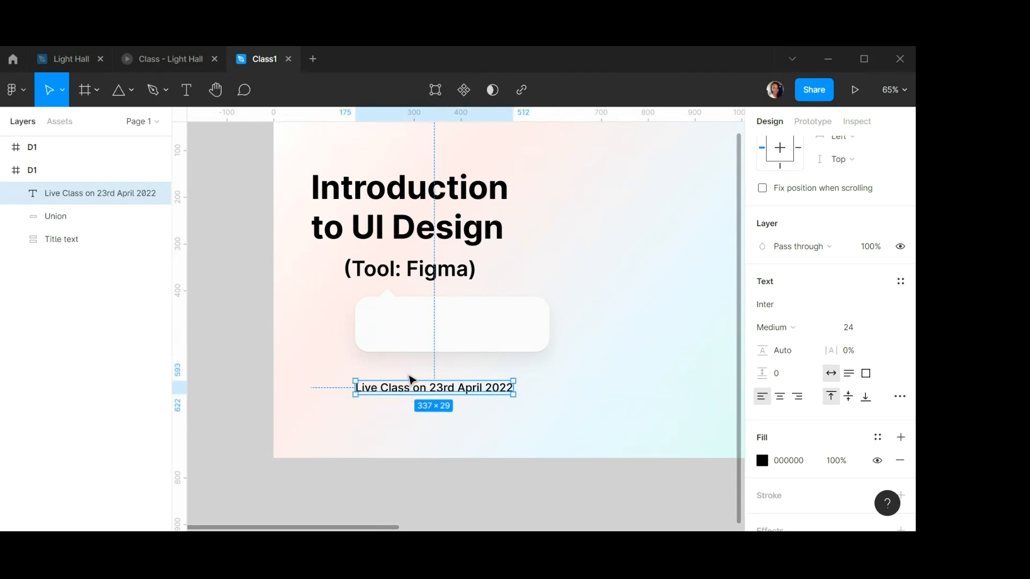
# Move the date text into the speech bubble near its upper-left, to about X 203, Y 426.
pyautogui.moveTo(412, 381); pyautogui.dragTo(432, 315)
pyautogui.scroll(1, 459, 313)
pyautogui.scroll(6, 460, 313)
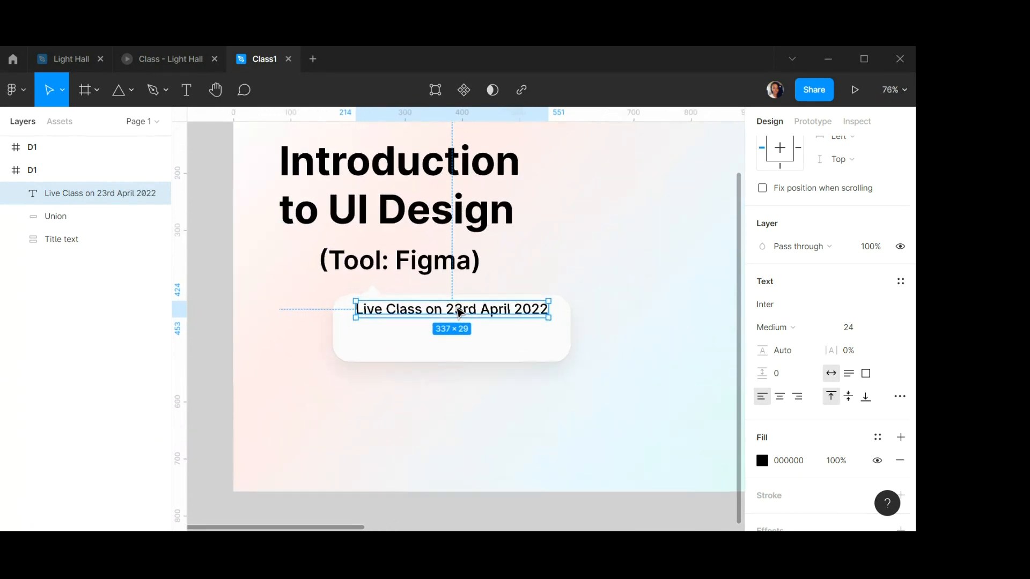
pyautogui.moveTo(470, 313); pyautogui.dragTo(459, 317)
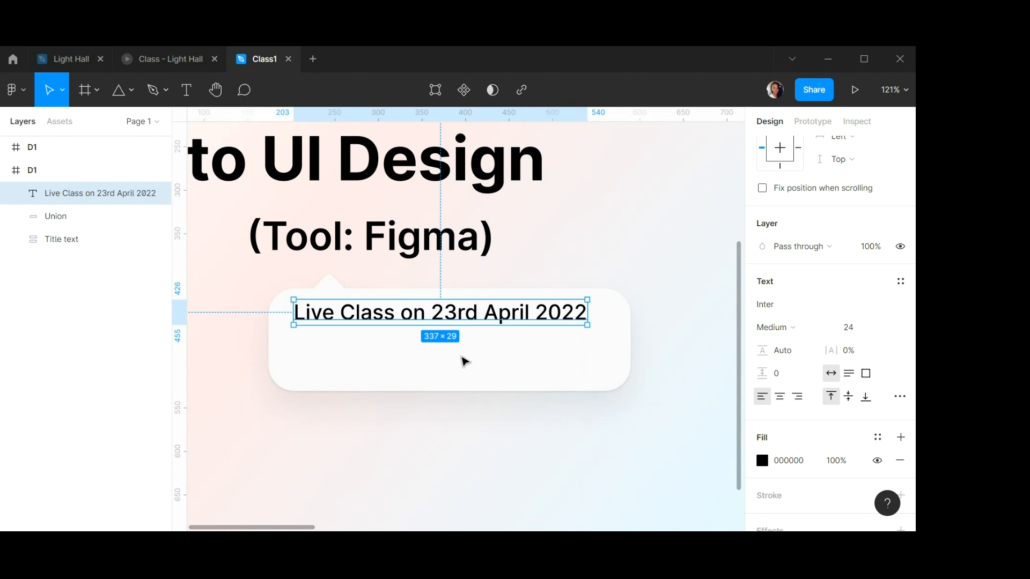
# Inspect the bubble's drop shadow again and check the layout against the Light Hall reference frame.
pyautogui.click(489, 378)
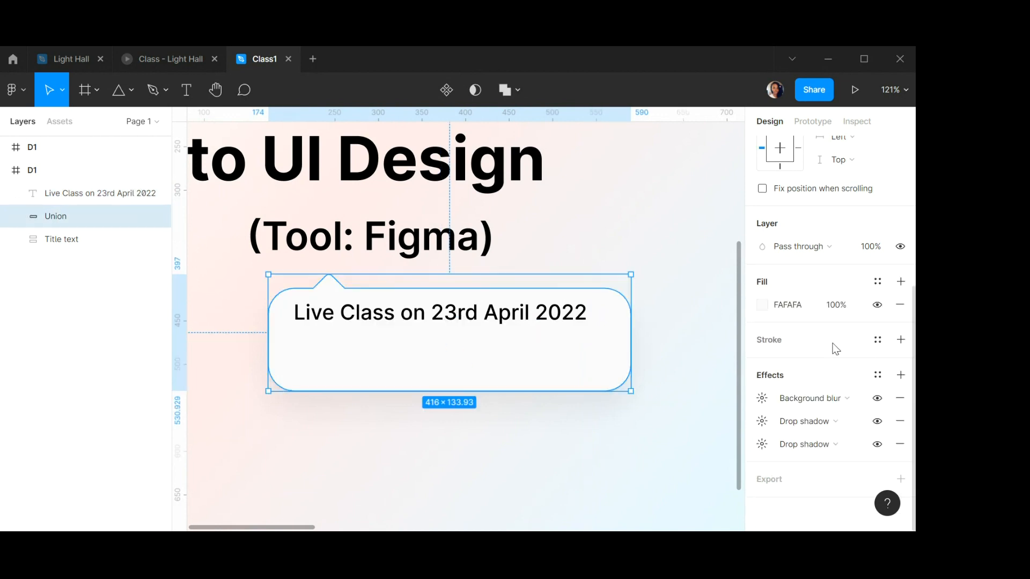
pyautogui.click(763, 421)
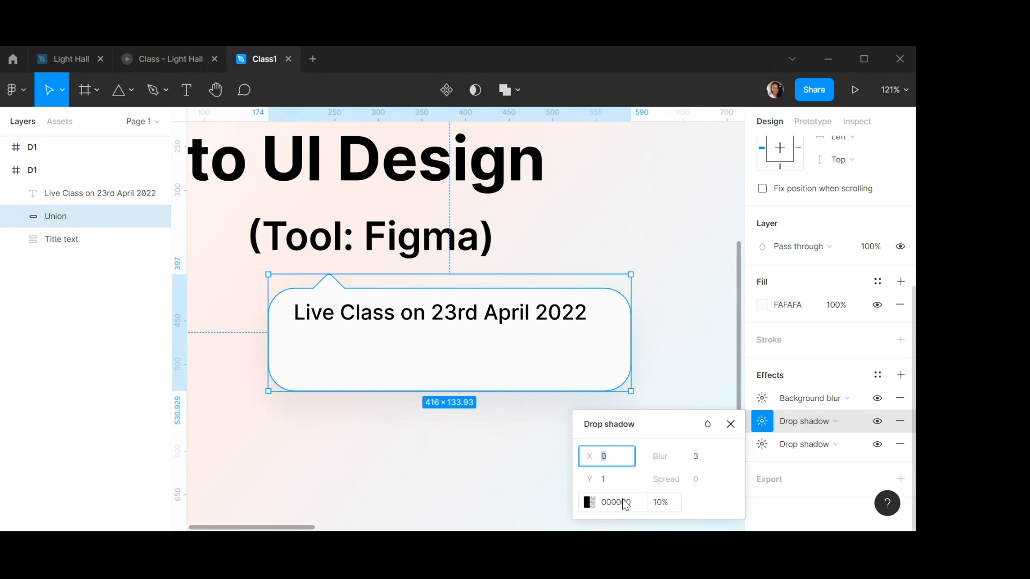
pyautogui.click(730, 424)
pyautogui.press('Escape')
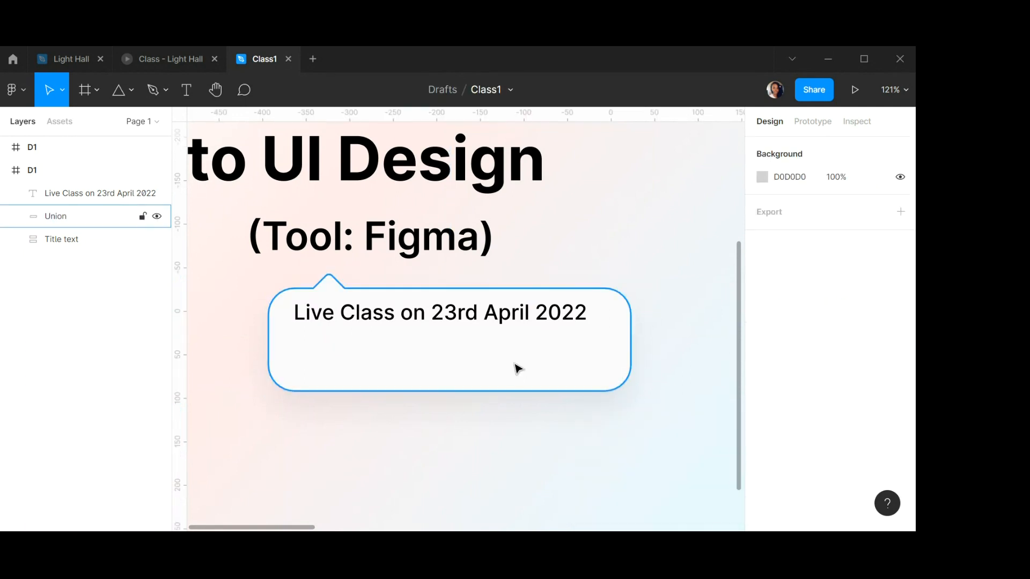
pyautogui.moveTo(506, 318)
pyautogui.mouseDown()
pyautogui.moveTo(510, 326)
pyautogui.moveTo(506, 318)
pyautogui.mouseUp()
pyautogui.click(583, 288)
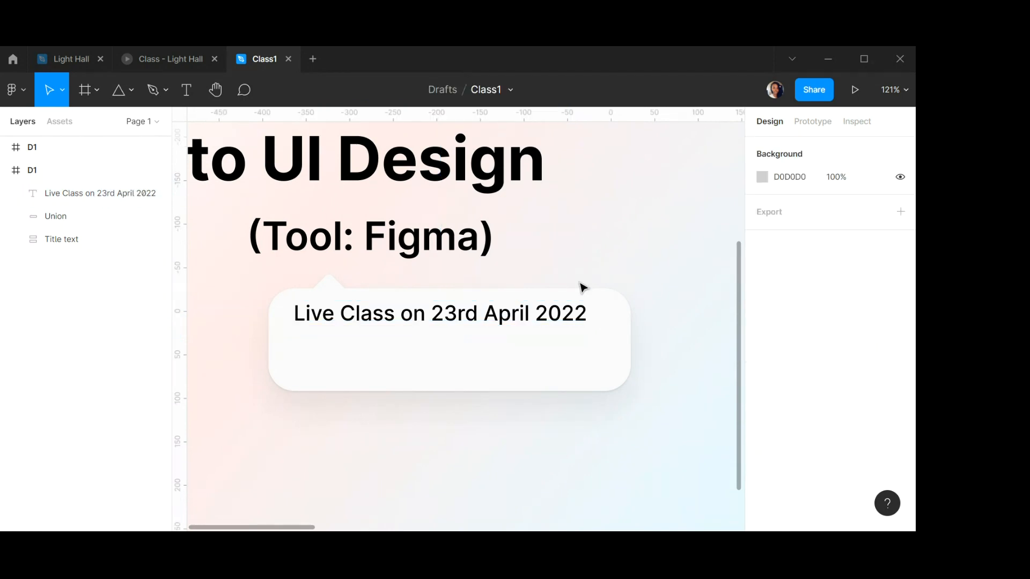
pyautogui.click(4, 60)
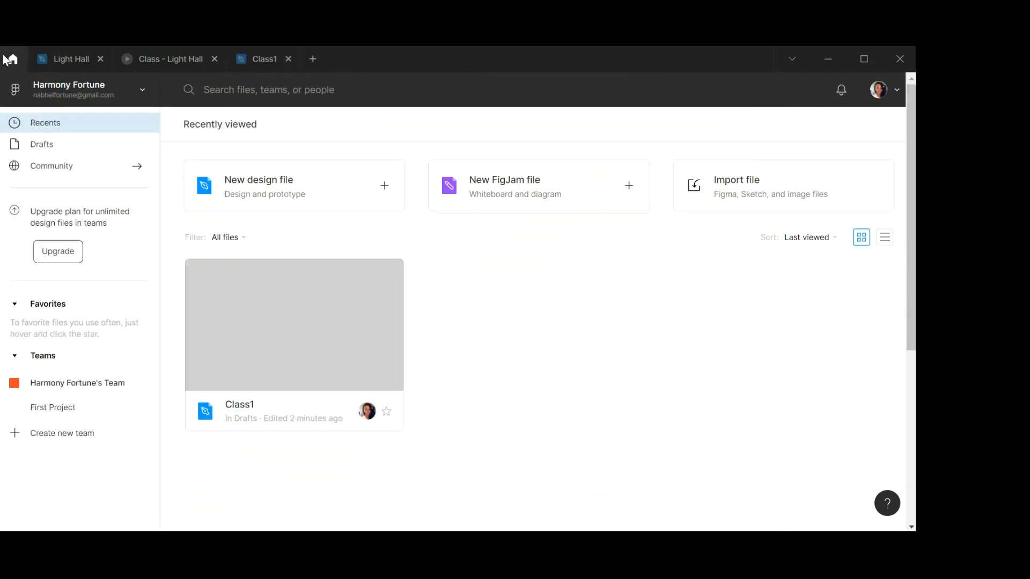
pyautogui.click(76, 60)
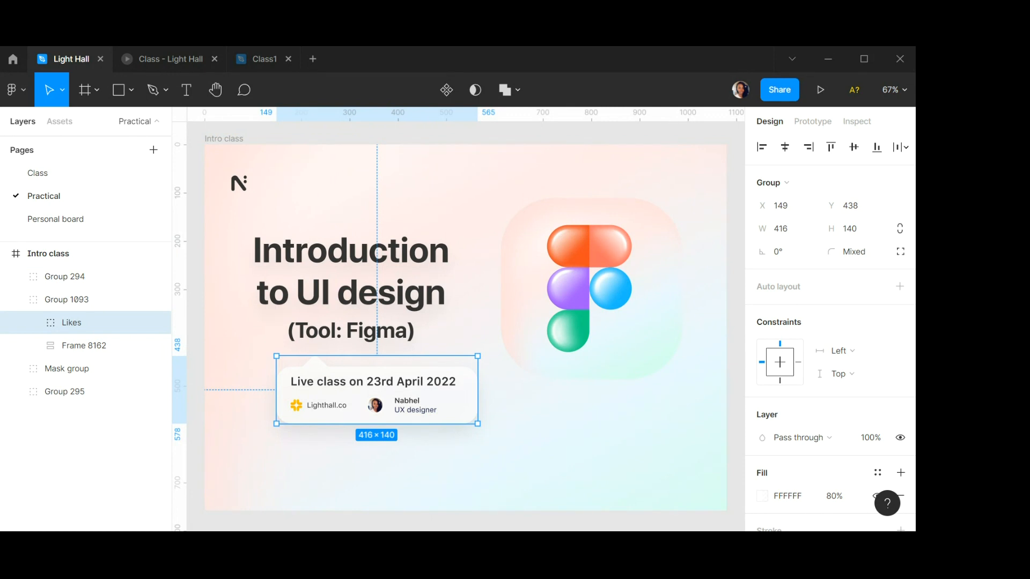
pyautogui.click(261, 57)
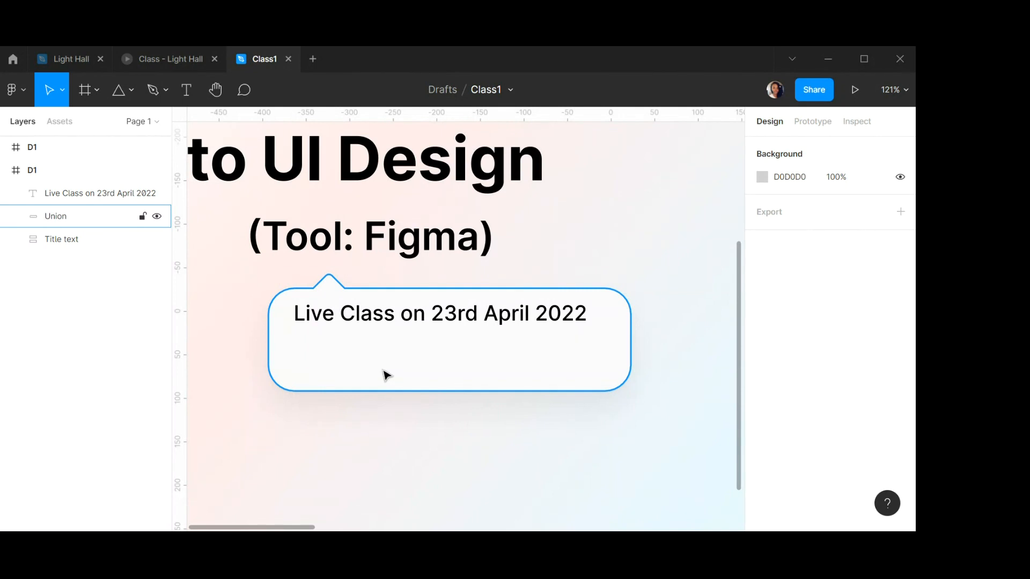
pyautogui.scroll(1, 321, 375)
pyautogui.scroll(-5, 321, 373)
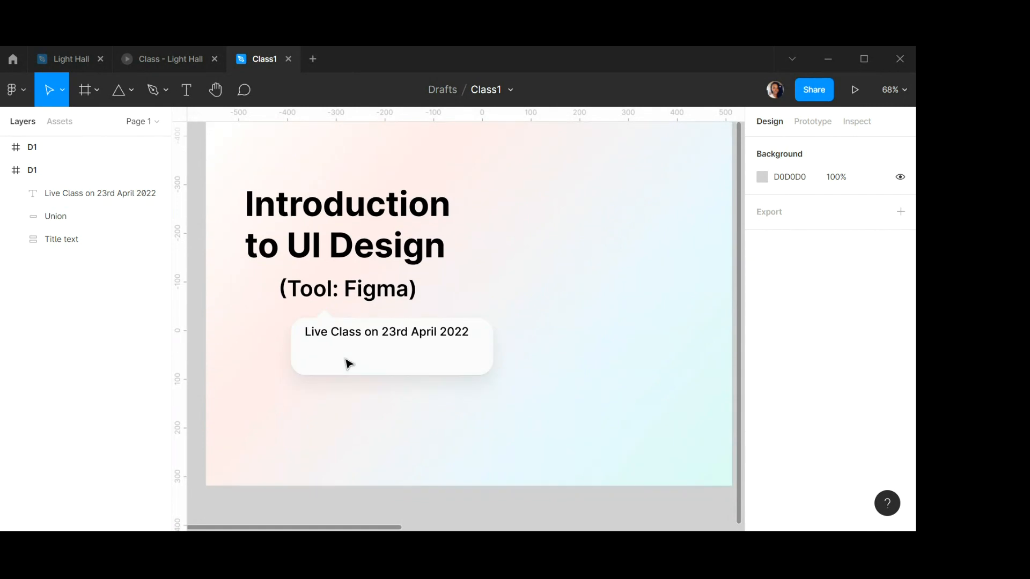
pyautogui.scroll(3, 349, 357)
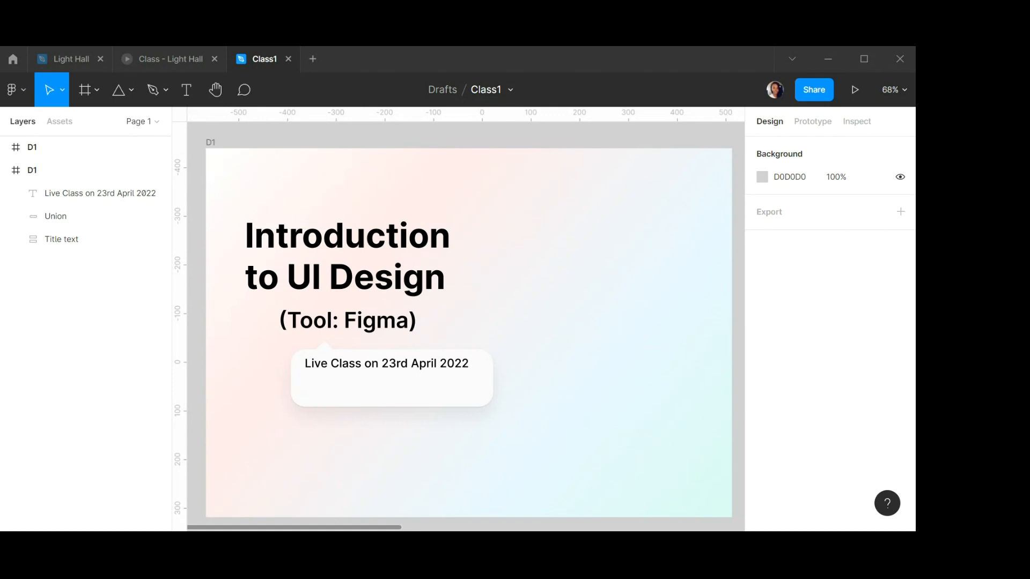
# Drop the Lighthall logo image into the frame beside the title, at about X 654, Y 214.
pyautogui.moveTo(472, 574); pyautogui.dragTo(573, 298)
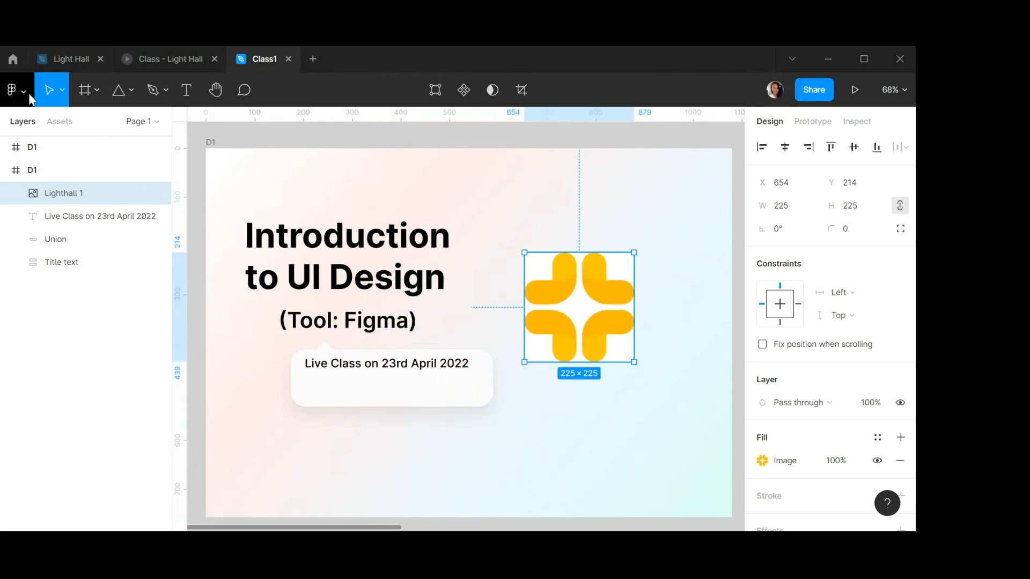
pyautogui.click(13, 90)
pyautogui.moveTo(36, 153)
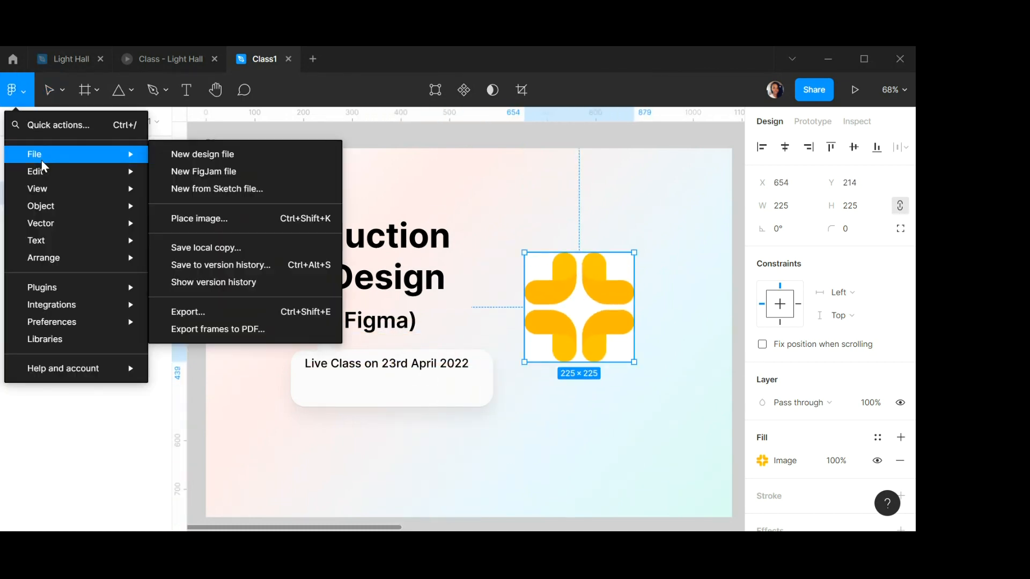
pyautogui.click(208, 221)
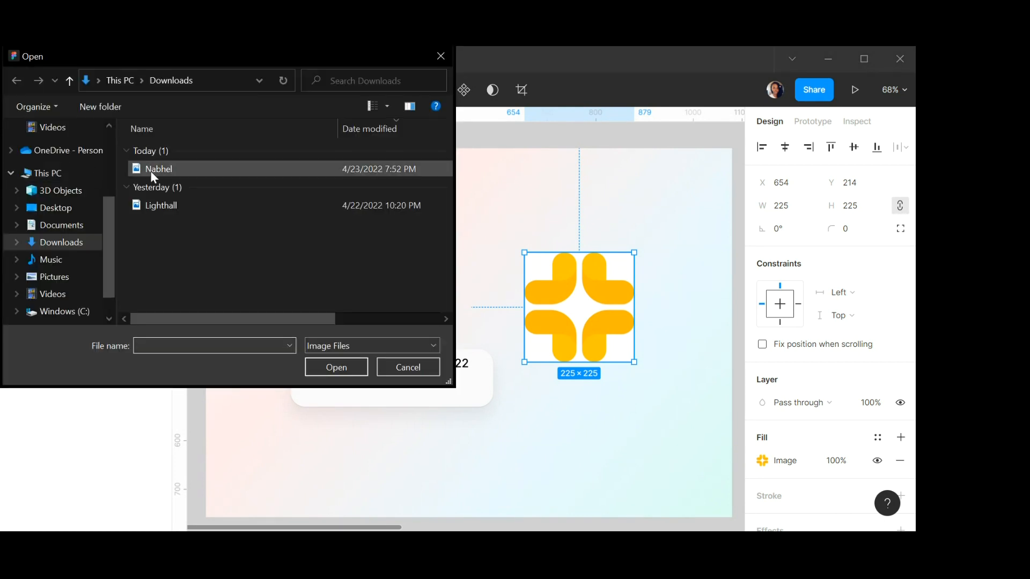
pyautogui.click(401, 367)
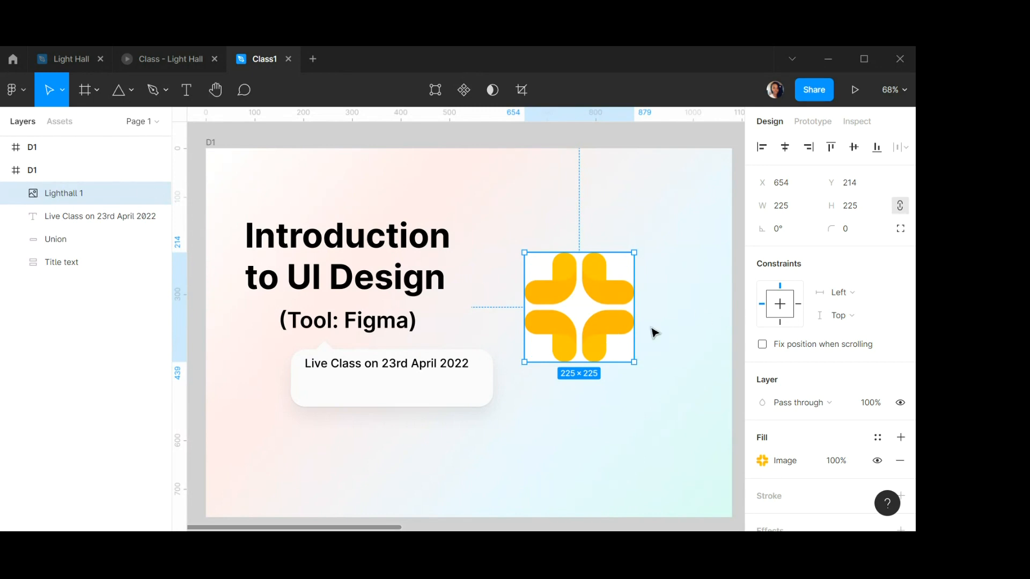
# Scale the Lighthall logo down to 35 × 35 and place it in the bubble's lower-left, at about X 219, Y 477.
pyautogui.click(62, 90)
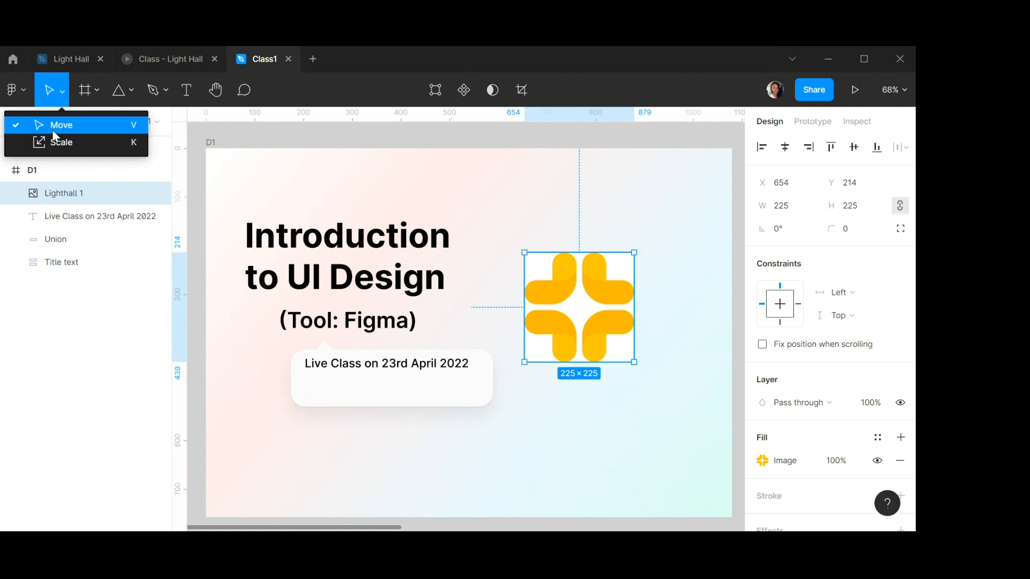
pyautogui.click(55, 141)
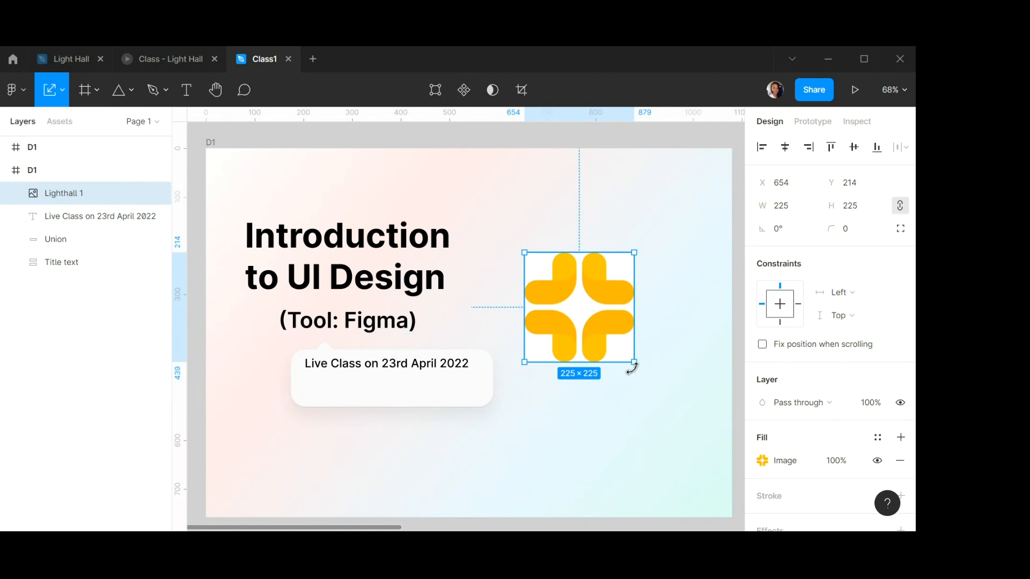
pyautogui.click(62, 90)
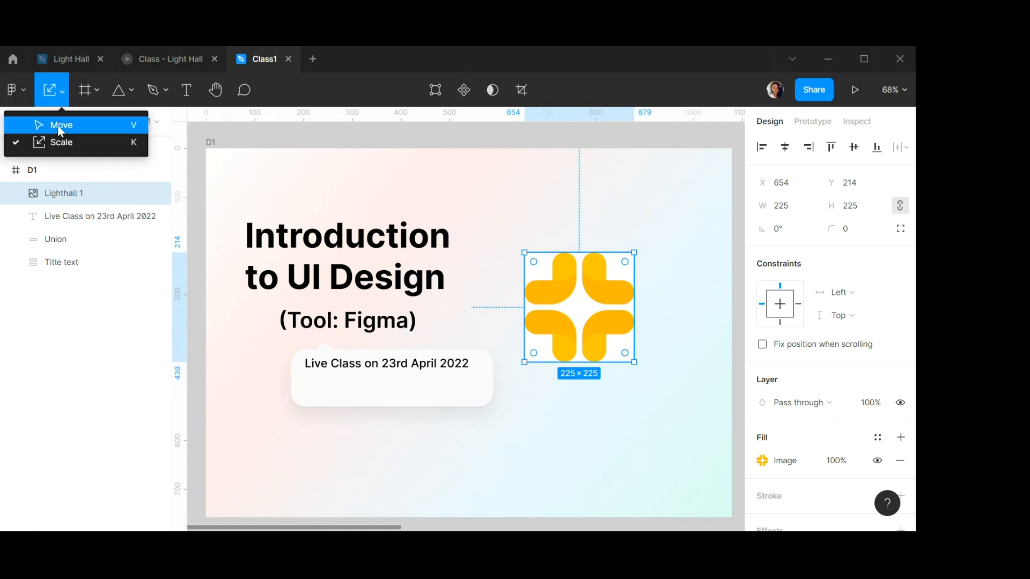
pyautogui.click(57, 124)
pyautogui.press('k')
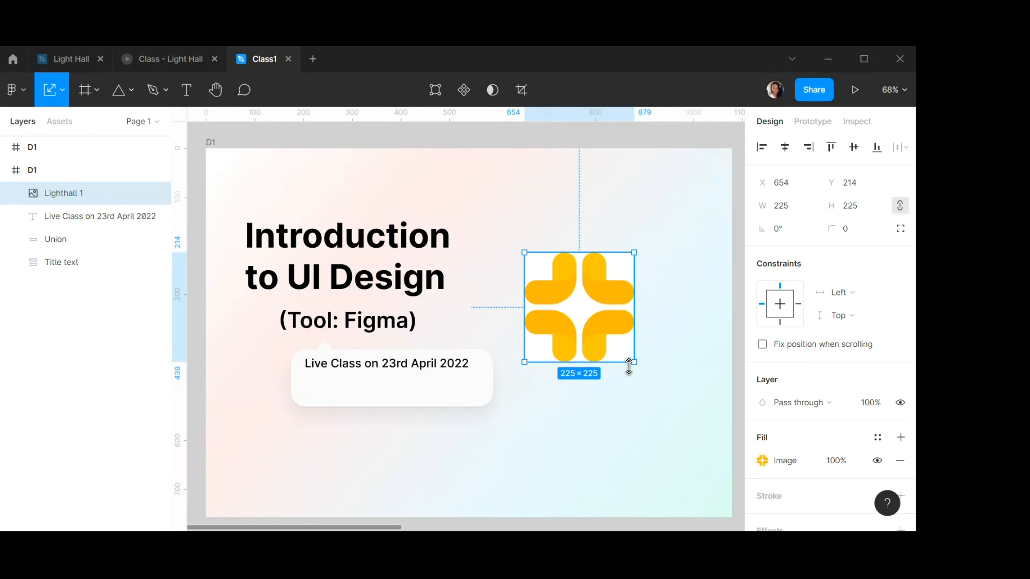
pyautogui.moveTo(632, 362); pyautogui.dragTo(322, 391)
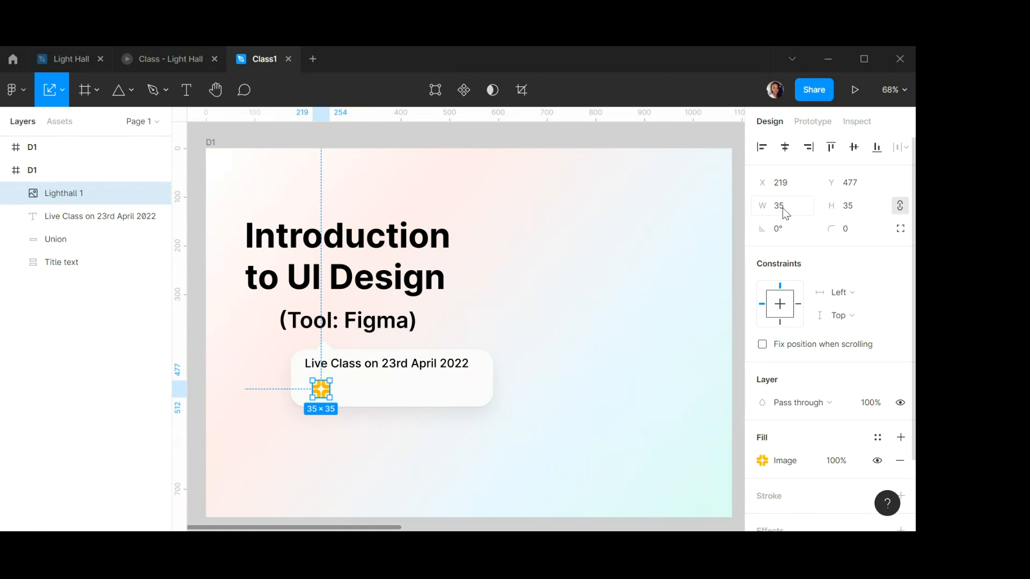
# Resize the Lighthall logo to 24 × 24 and move it to about X 203, Y 486 inside the bubble.
pyautogui.press('Tab')
pyautogui.write('24')
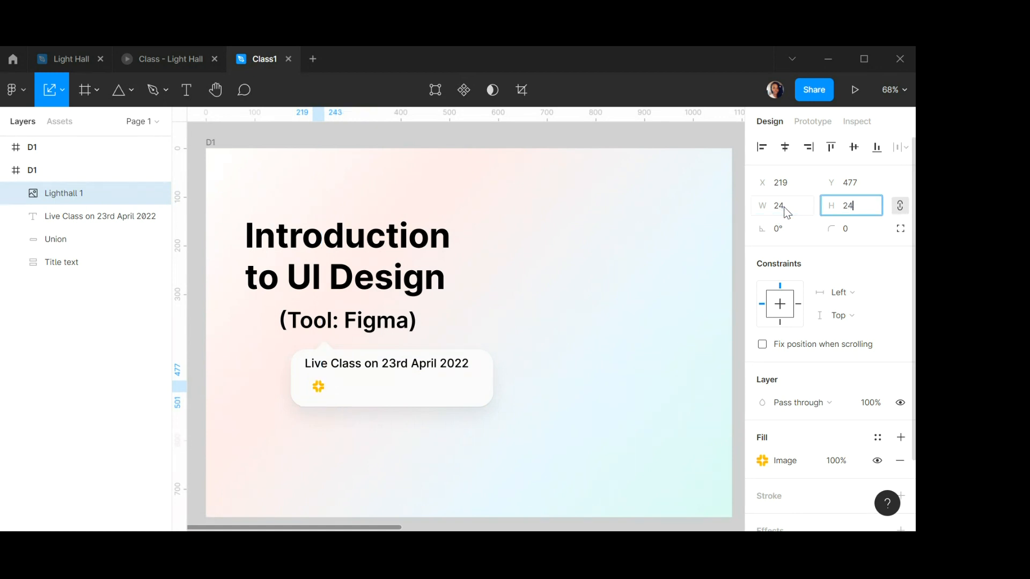
pyautogui.press('Return')
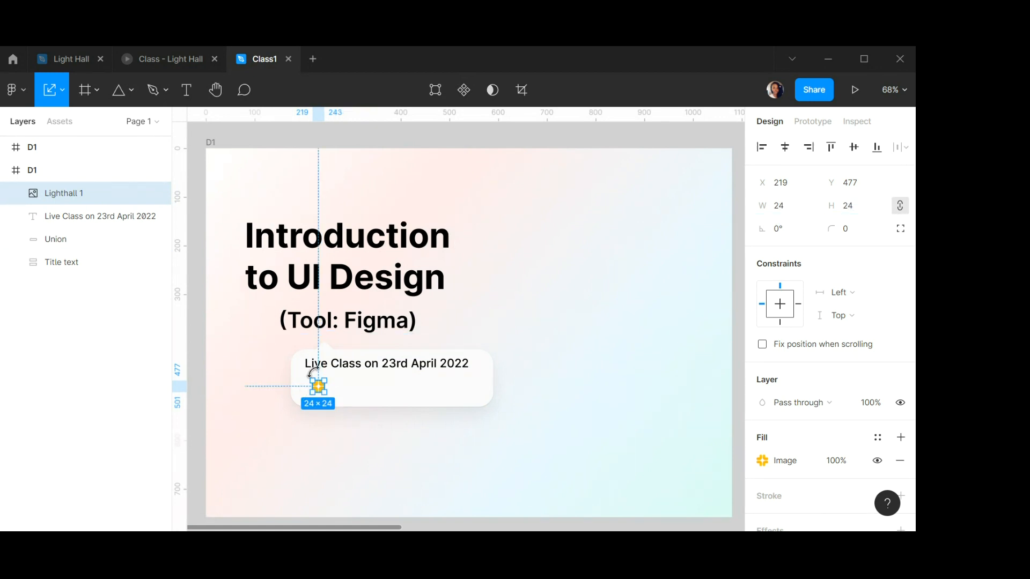
pyautogui.scroll(5, 318, 385)
pyautogui.scroll(3, 319, 382)
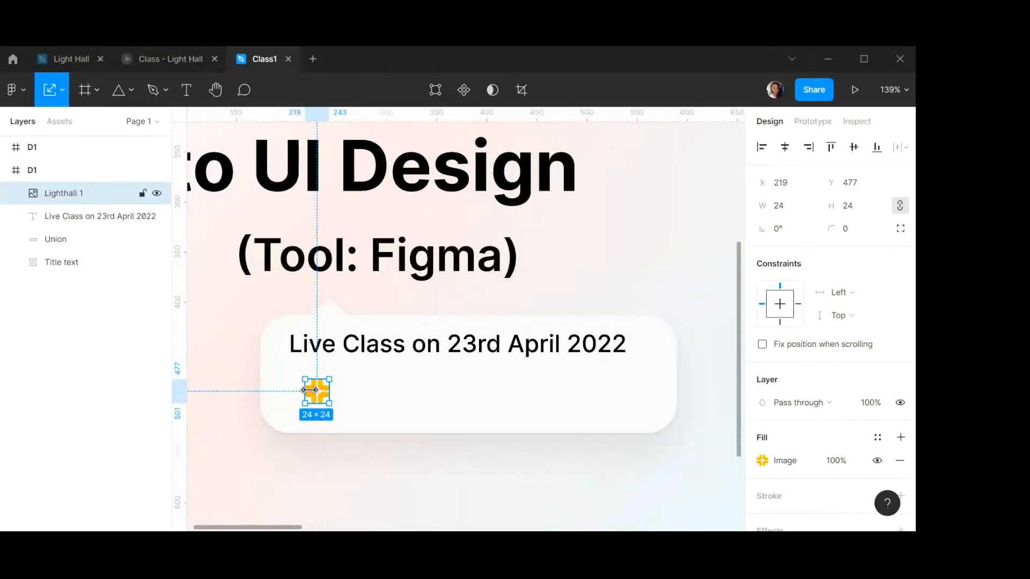
pyautogui.moveTo(317, 391); pyautogui.dragTo(298, 401)
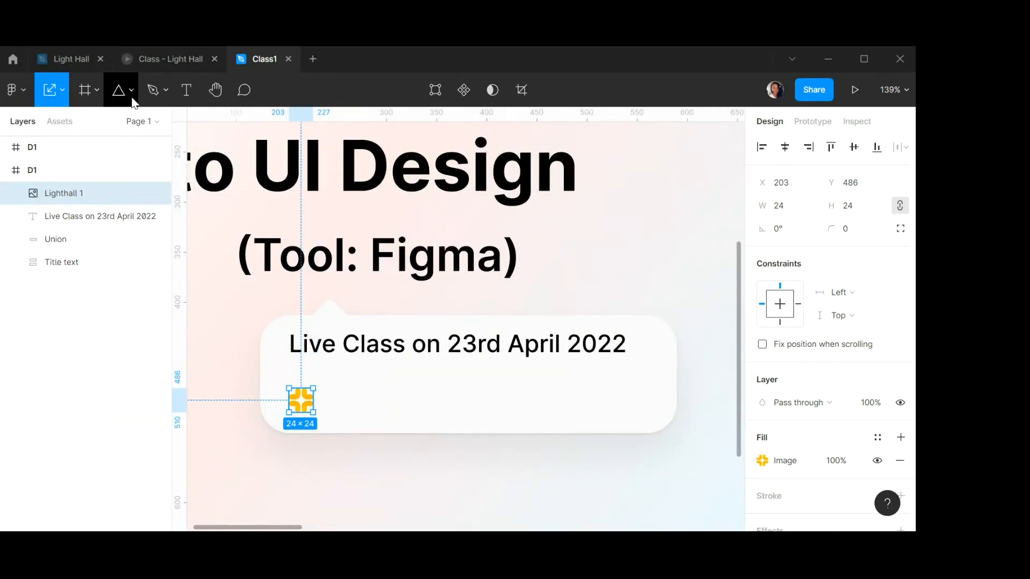
# Add a text reading Lighthall.co beside the logo and position it at about X 238, Y 481.
pyautogui.click(186, 90)
pyautogui.click(341, 397)
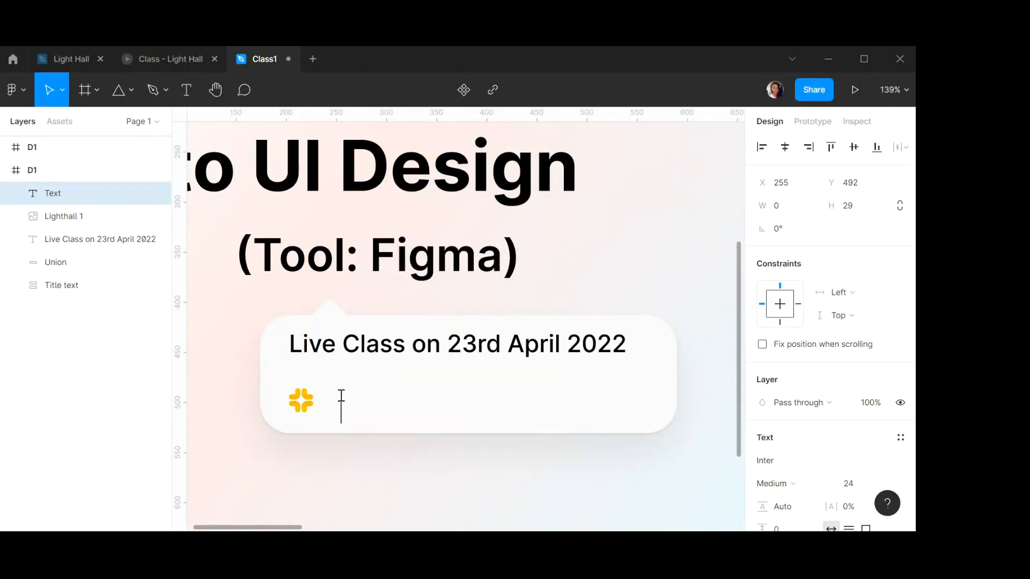
pyautogui.write('Lighthall.co')
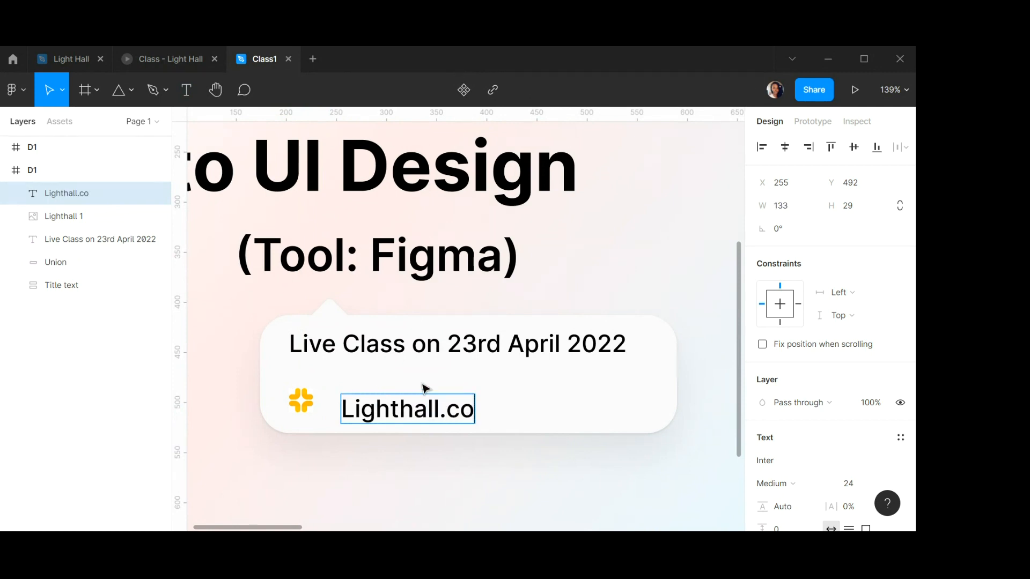
pyautogui.press('Escape')
pyautogui.moveTo(407, 413)
pyautogui.mouseDown()
pyautogui.moveTo(382, 403)
pyautogui.moveTo(390, 402)
pyautogui.mouseUp()
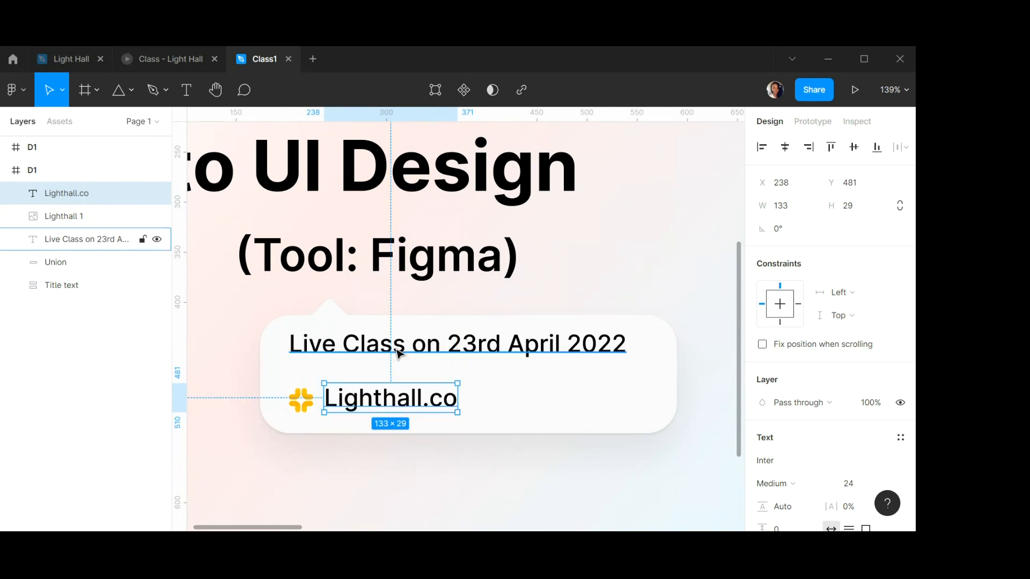
# Set the Lighthall.co text to font size 16 and Regular weight.
pyautogui.doubleClick(403, 401)
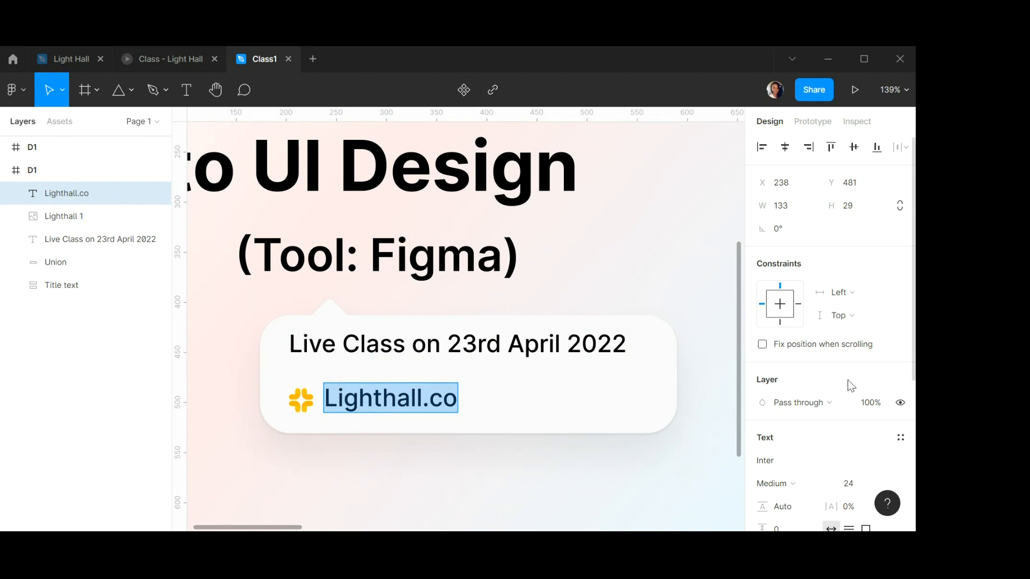
pyautogui.scroll(-4, 849, 384)
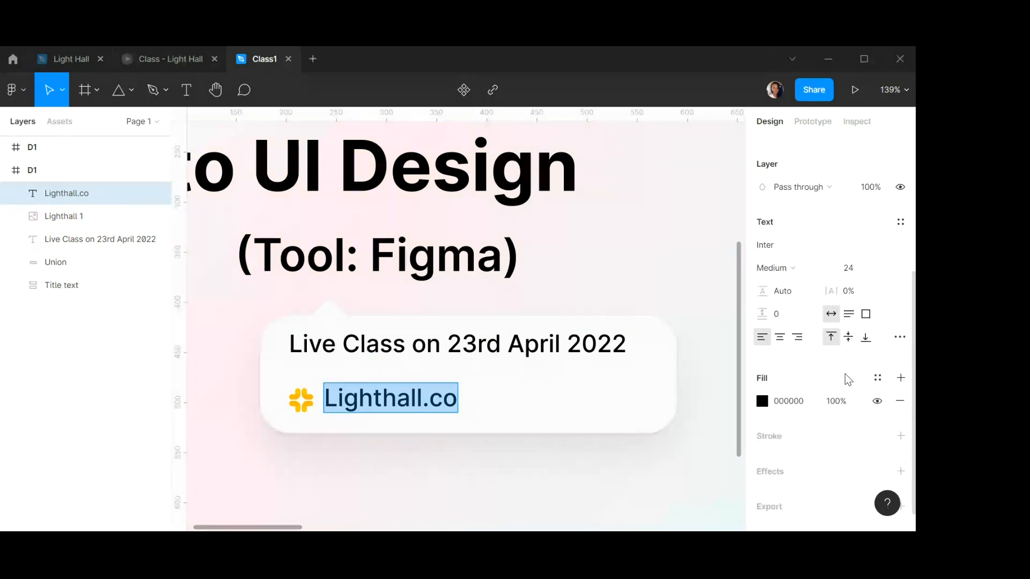
pyautogui.click(861, 273)
pyautogui.write('16')
pyautogui.press('Return')
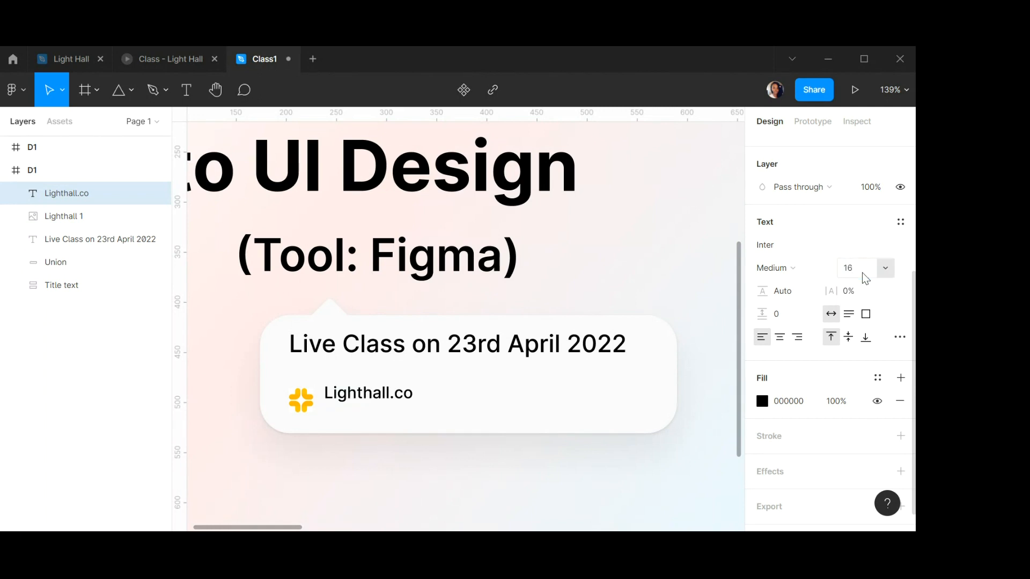
pyautogui.click(798, 269)
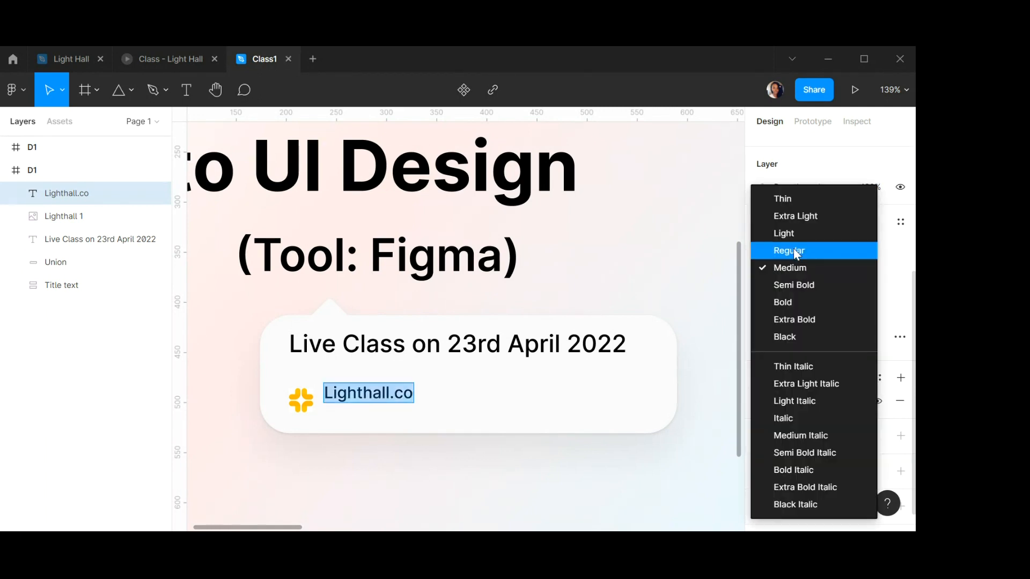
pyautogui.click(798, 250)
pyautogui.press('Escape')
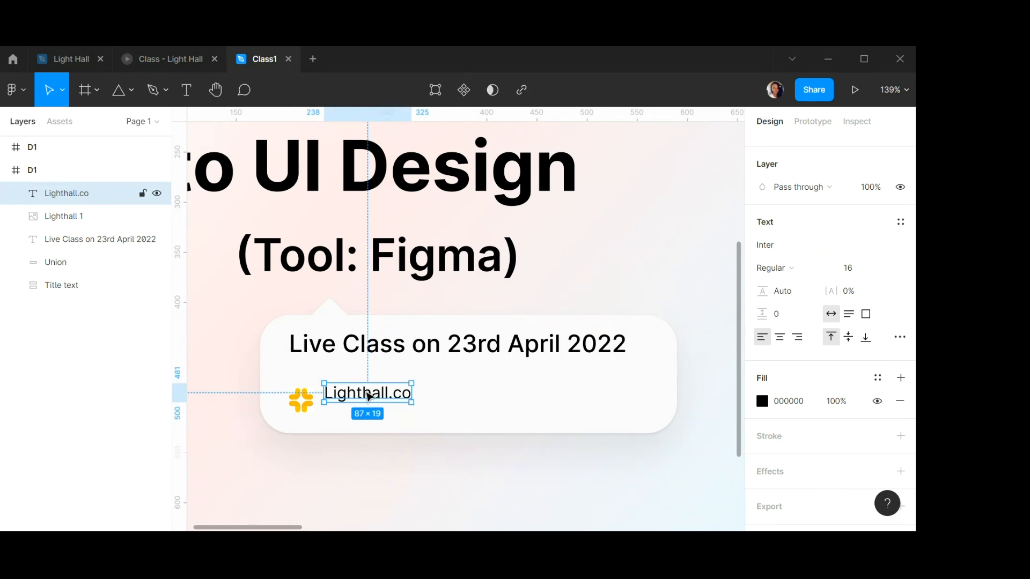
# Nudge the Lighthall.co text 10 px down and wrap it together with the logo in an auto layout frame.
pyautogui.hotkey('shift', 'Down')
pyautogui.scroll(5, 319, 396)
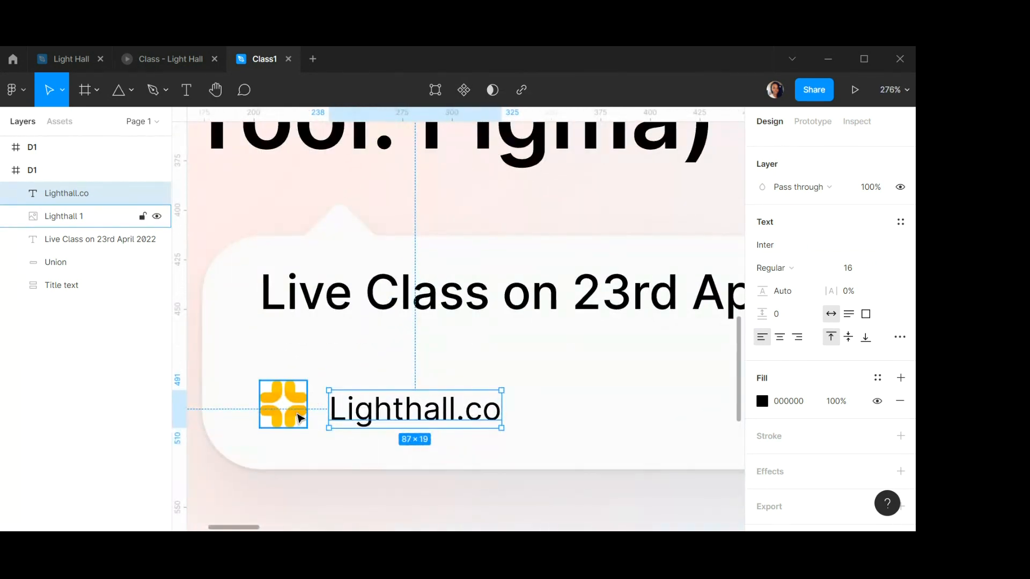
pyautogui.keyDown('shift'); pyautogui.click(300, 419); pyautogui.keyUp('shift')
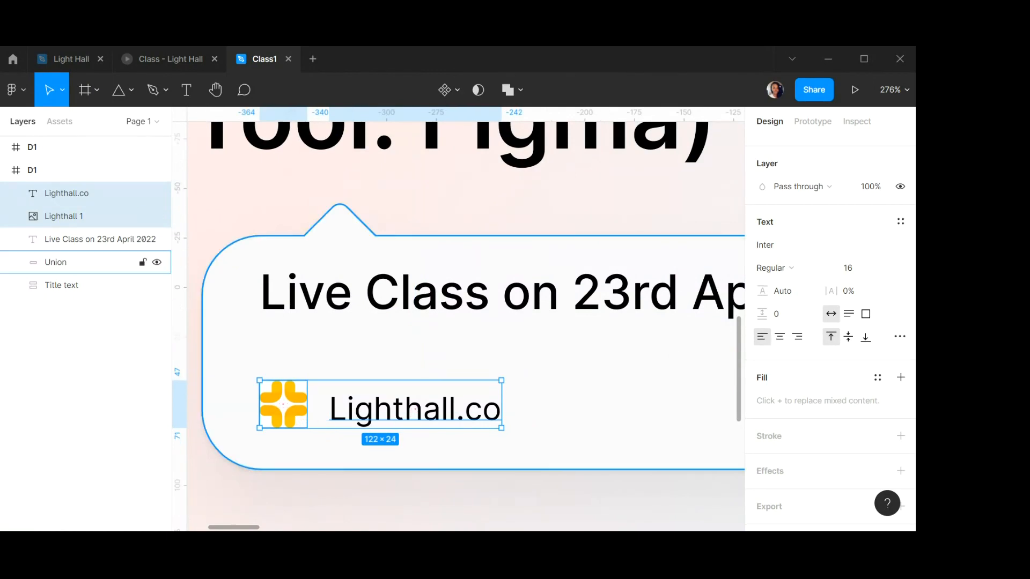
pyautogui.scroll(5, 901, 252)
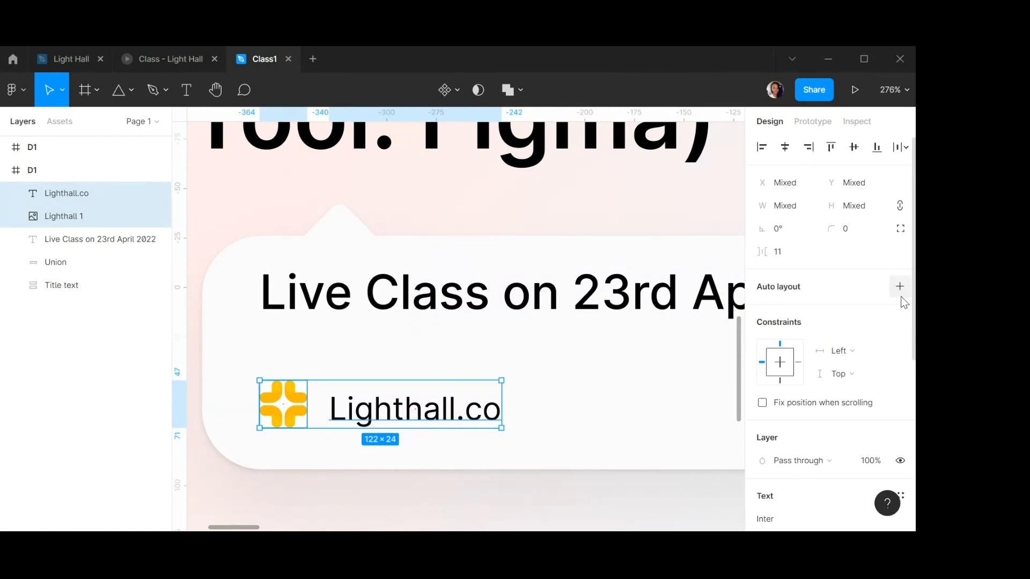
pyautogui.click(900, 287)
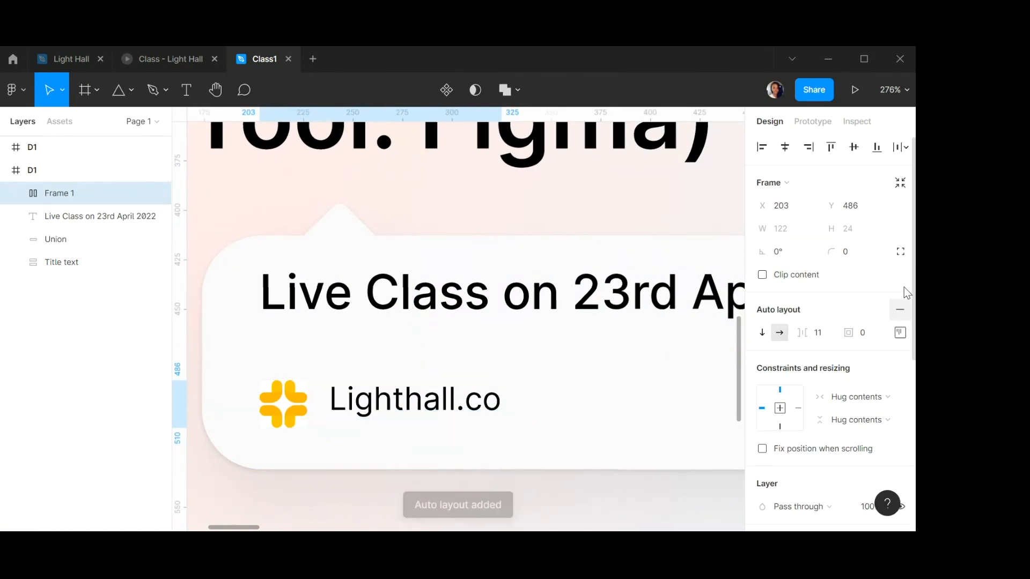
# Align the auto layout items to the vertical centre and set their spacing to 10.
pyautogui.click(900, 333)
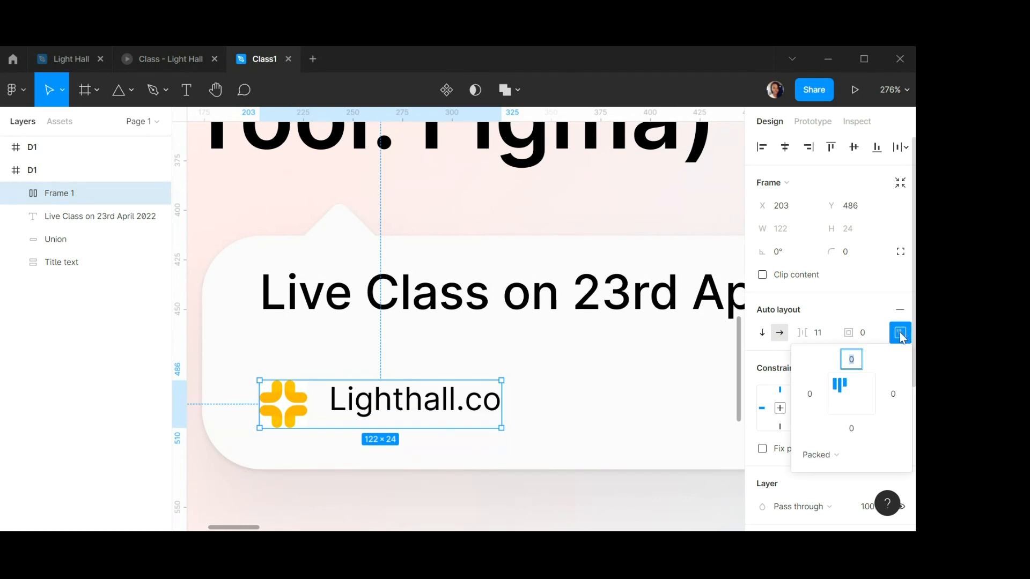
pyautogui.click(838, 400)
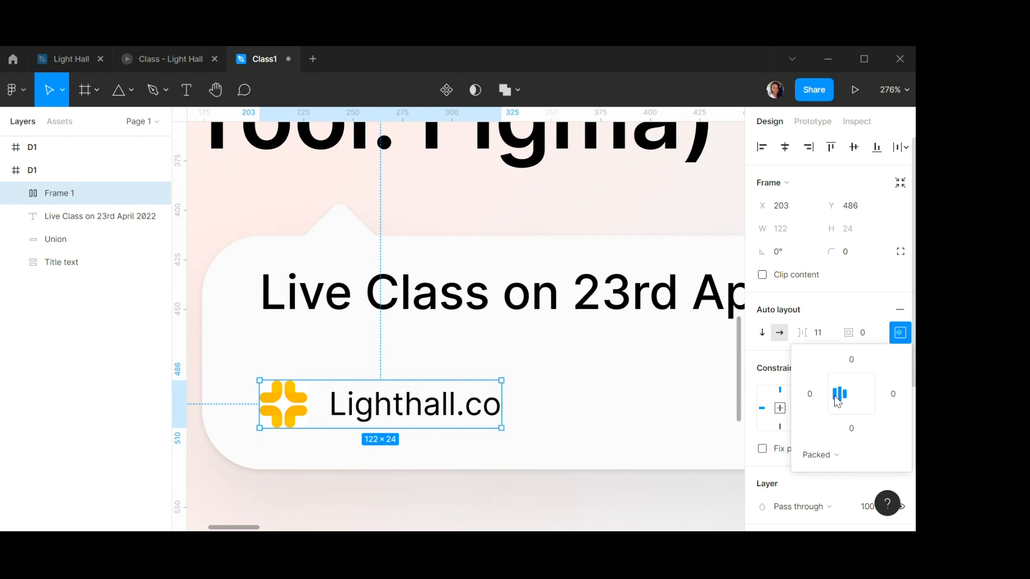
pyautogui.click(826, 335)
pyautogui.write('10')
pyautogui.press('Return')
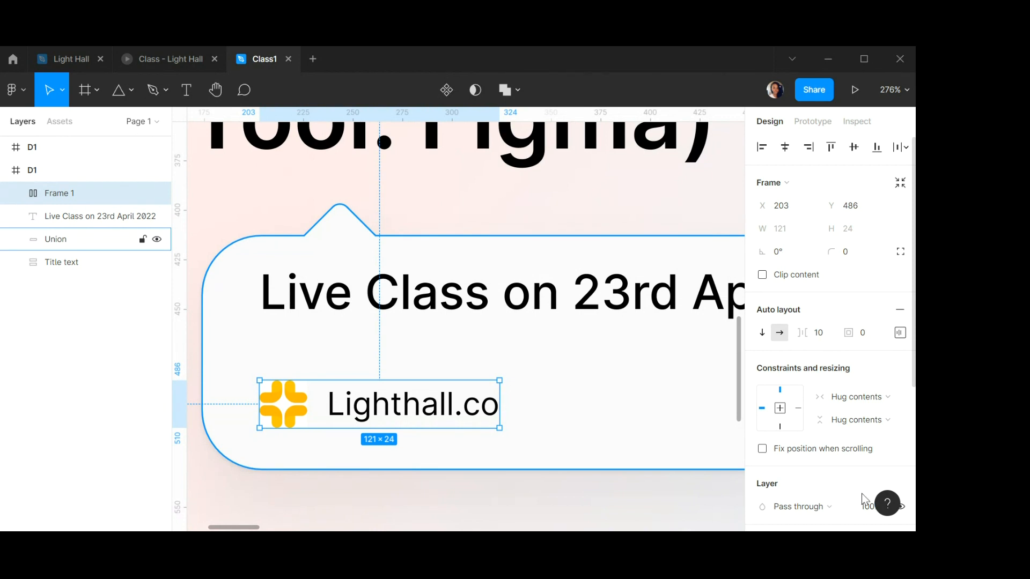
pyautogui.click(444, 193)
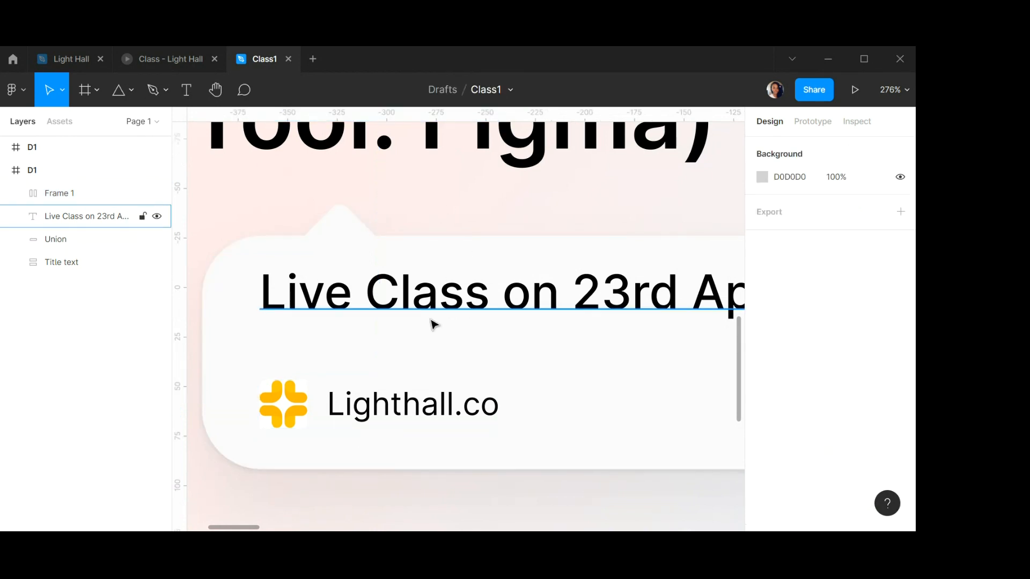
pyautogui.scroll(-5, 435, 316)
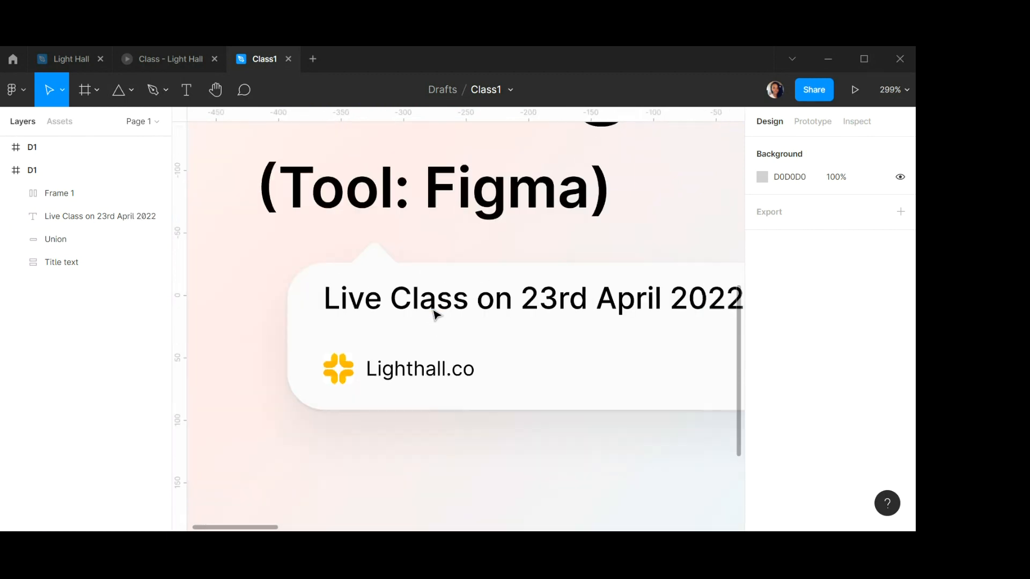
pyautogui.hscroll(3, 434, 315)
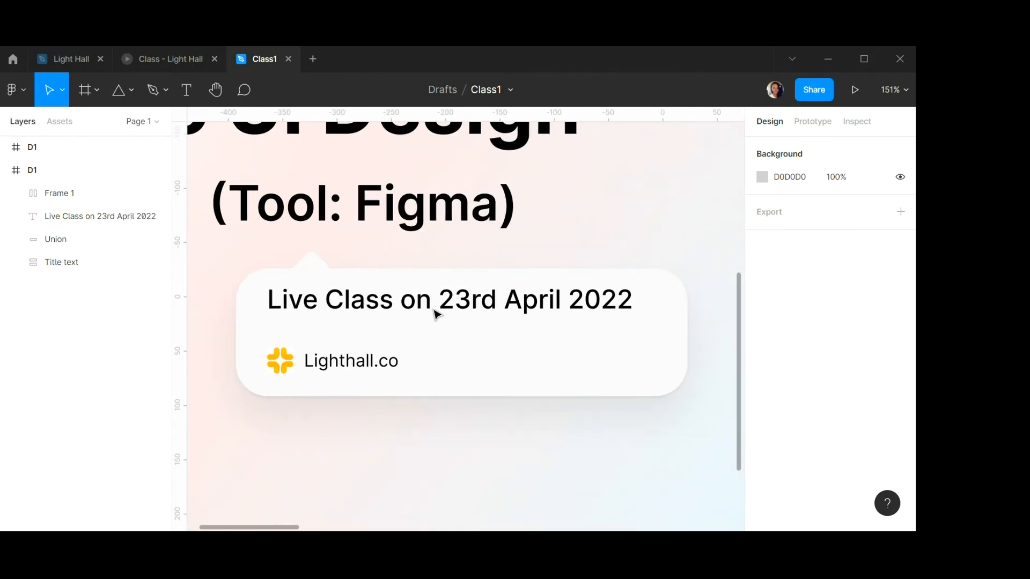
pyautogui.click(349, 365)
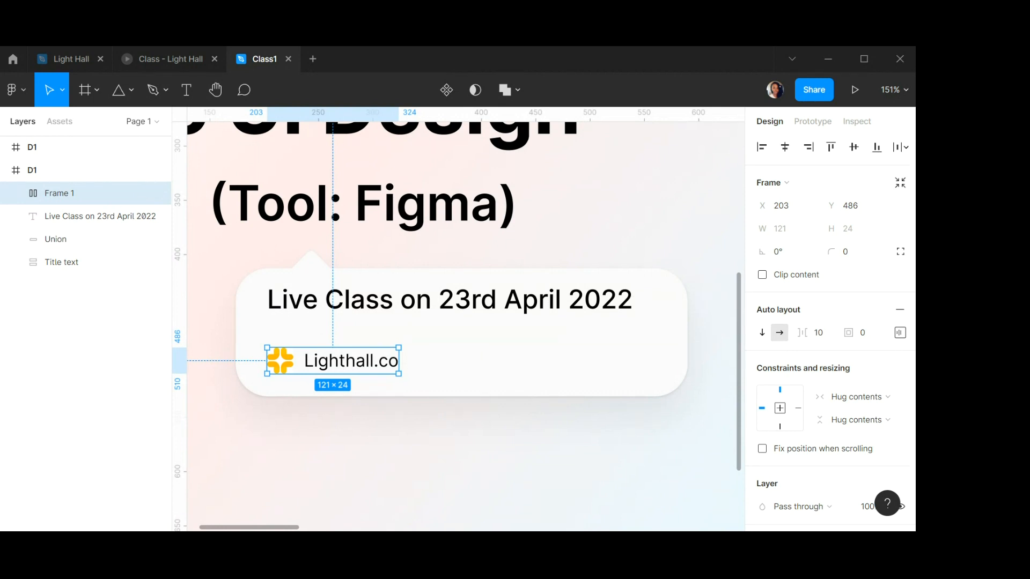
pyautogui.click(22, 91)
pyautogui.moveTo(43, 156)
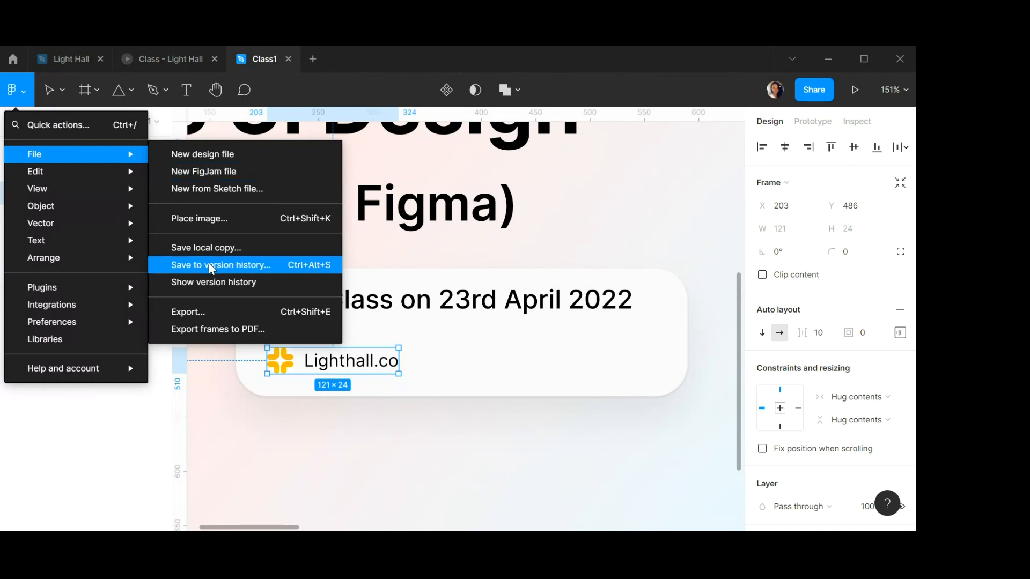
pyautogui.click(197, 220)
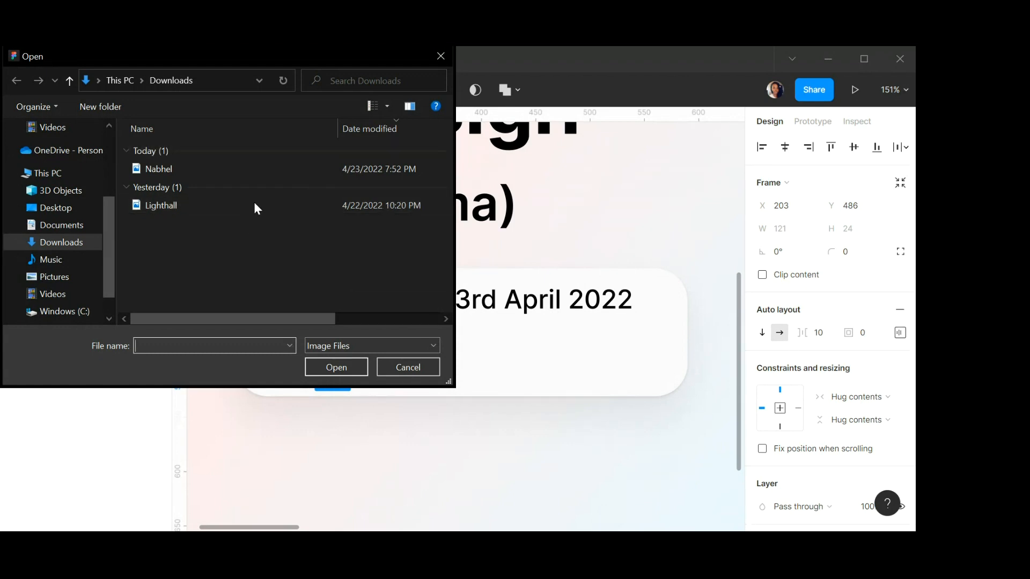
pyautogui.click(409, 369)
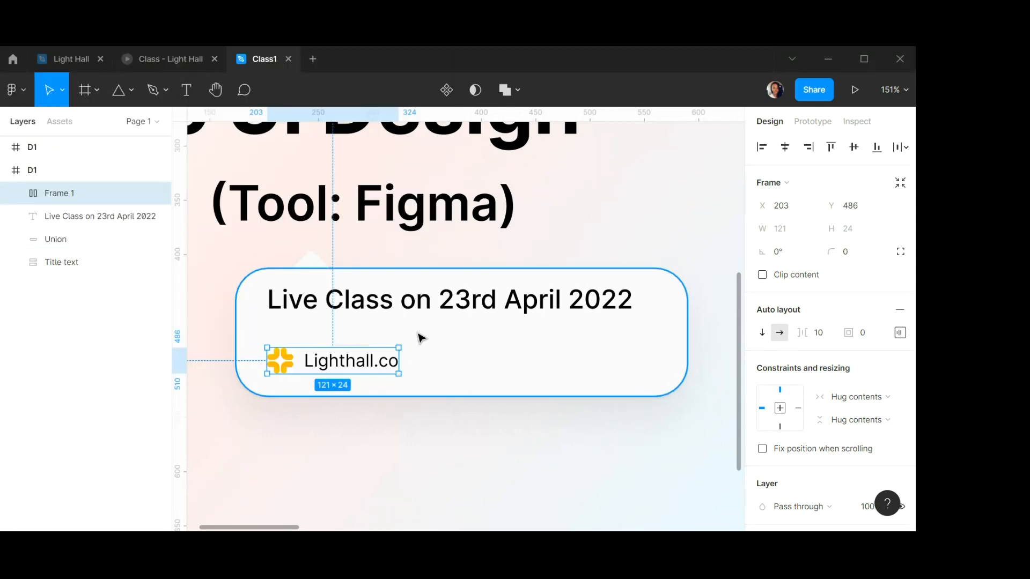
# Compare the bubble's logo and text row with the reference design in the Light Hall tab.
pyautogui.scroll(-5, 421, 341)
pyautogui.scroll(-2, 417, 333)
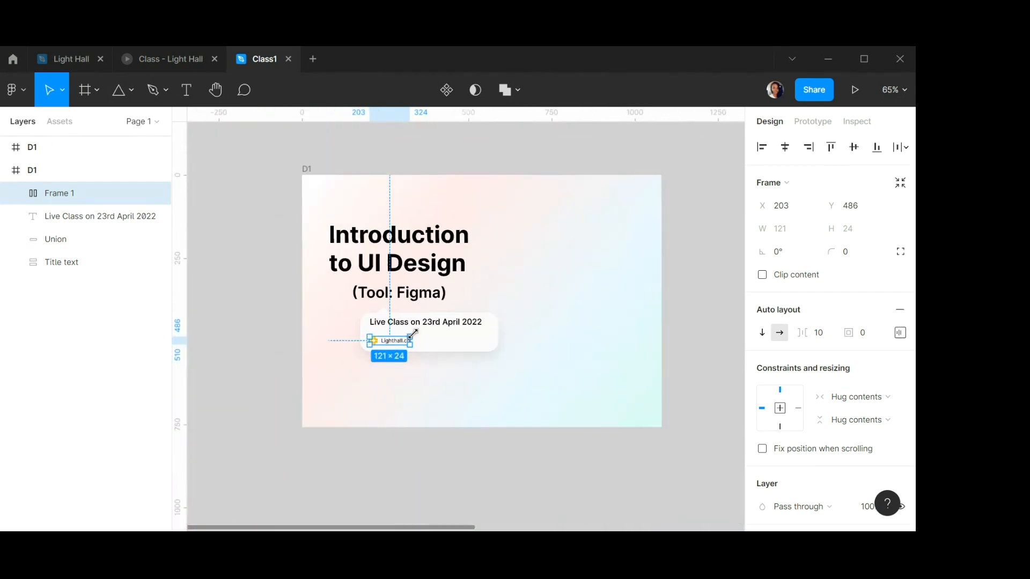
pyautogui.hscroll(2, 431, 286)
pyautogui.hscroll(1, 431, 287)
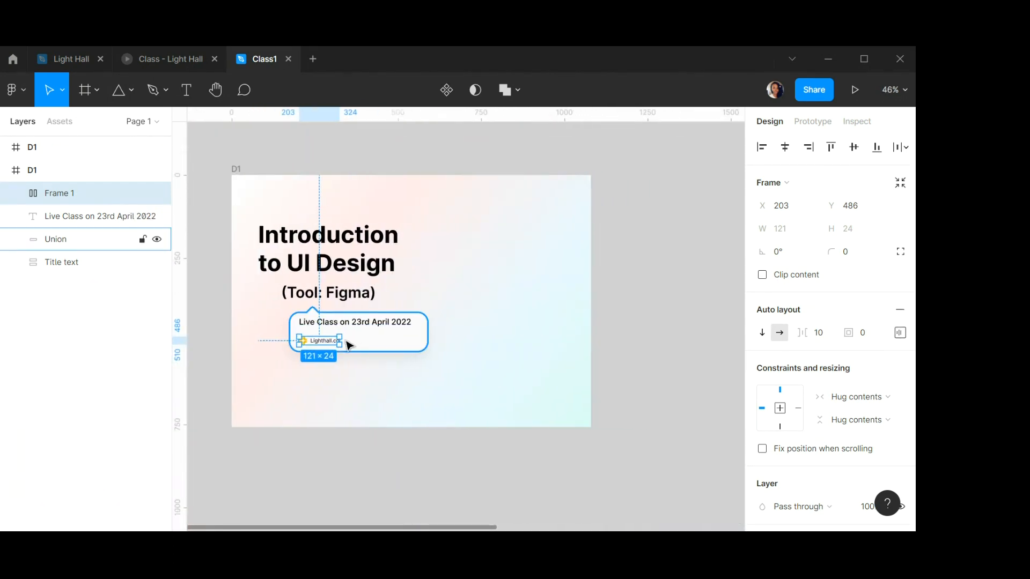
pyautogui.click(72, 60)
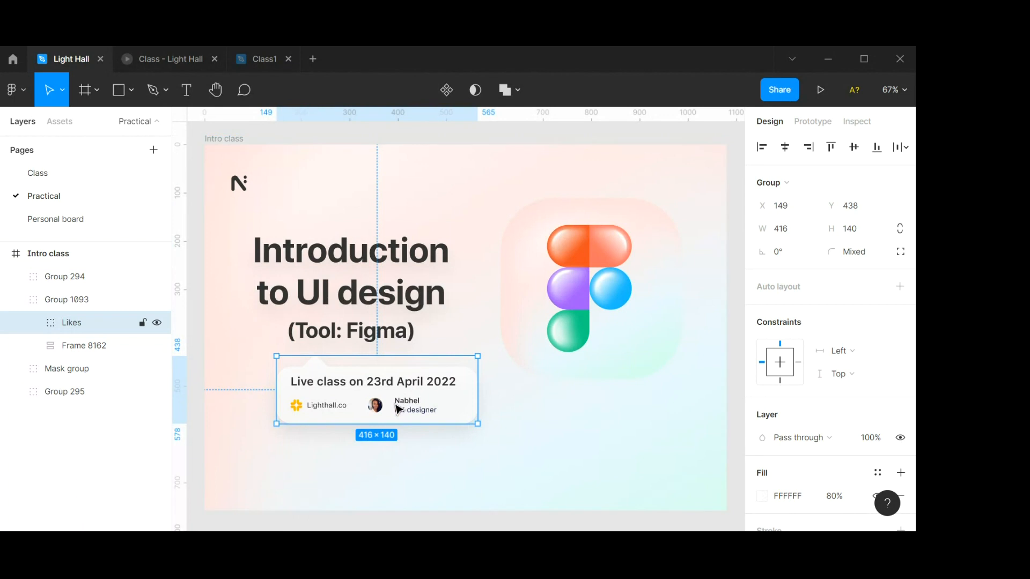
pyautogui.scroll(1, 376, 415)
pyautogui.scroll(6, 376, 414)
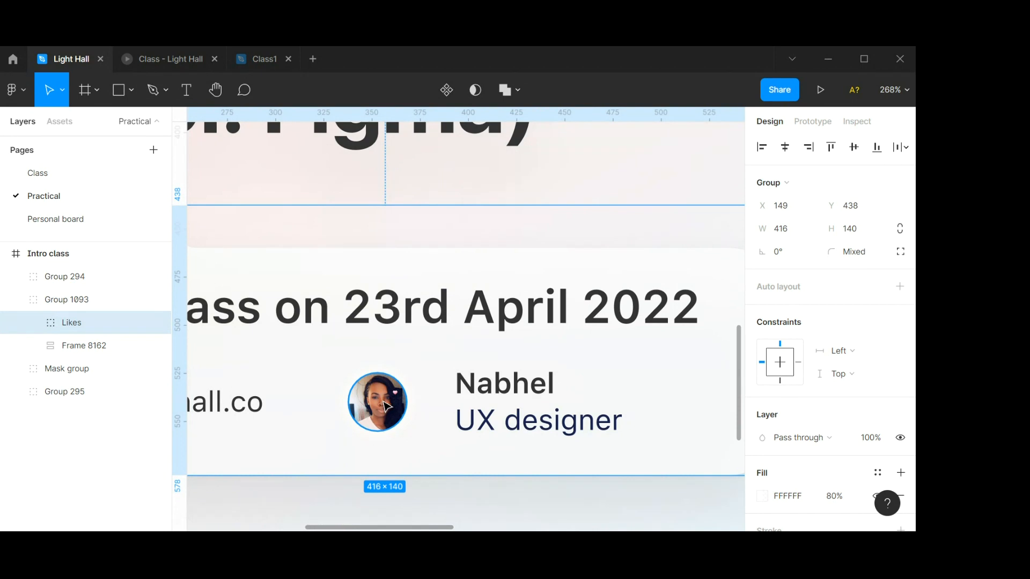
pyautogui.scroll(-5, 503, 398)
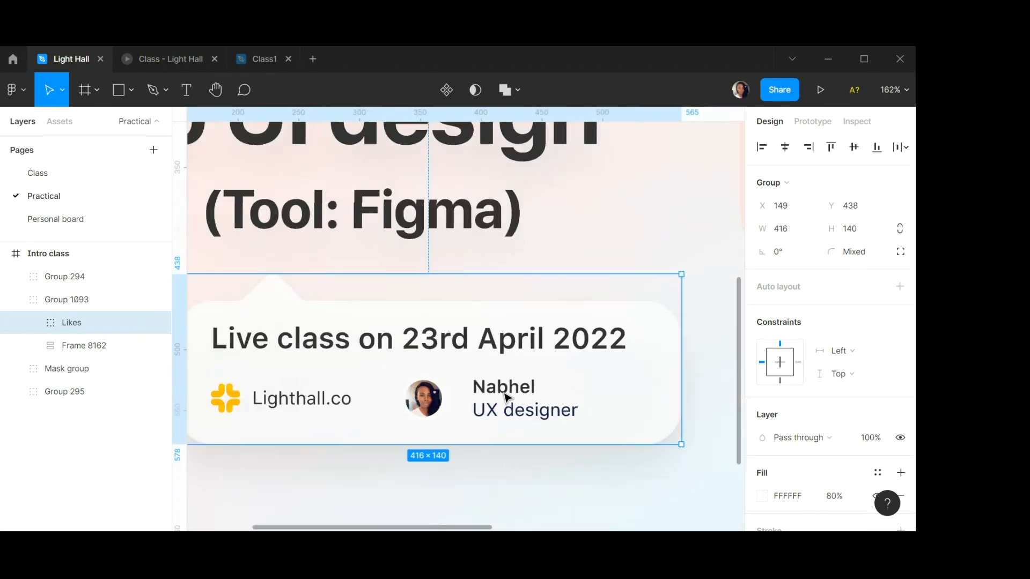
pyautogui.scroll(-1, 504, 397)
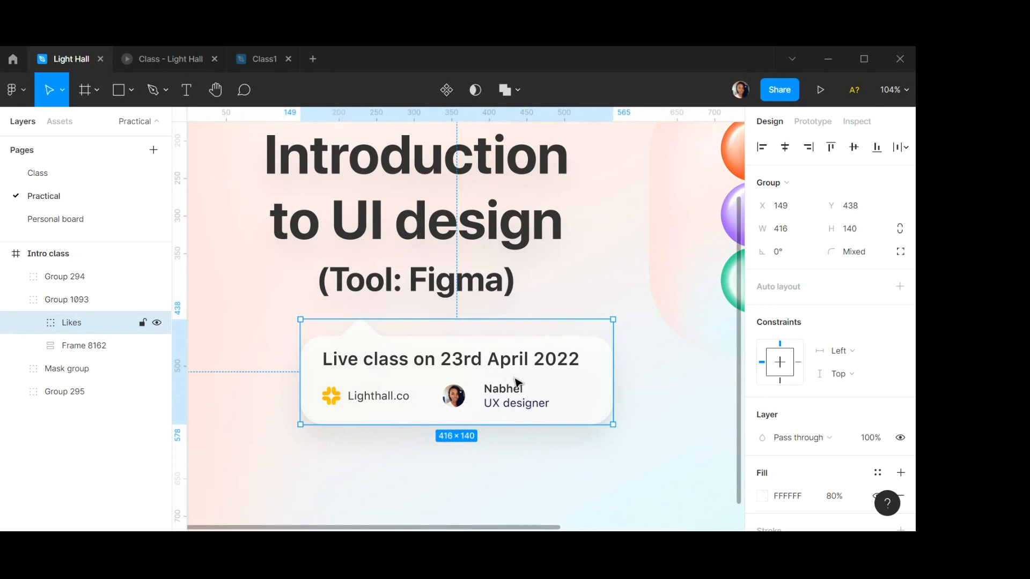
pyautogui.click(263, 59)
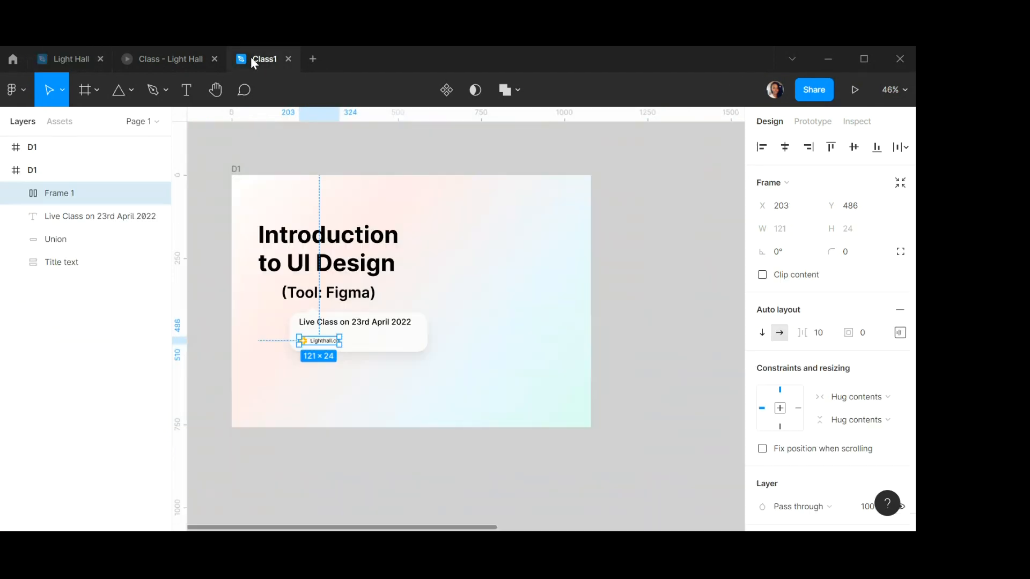
pyautogui.scroll(8, 363, 329)
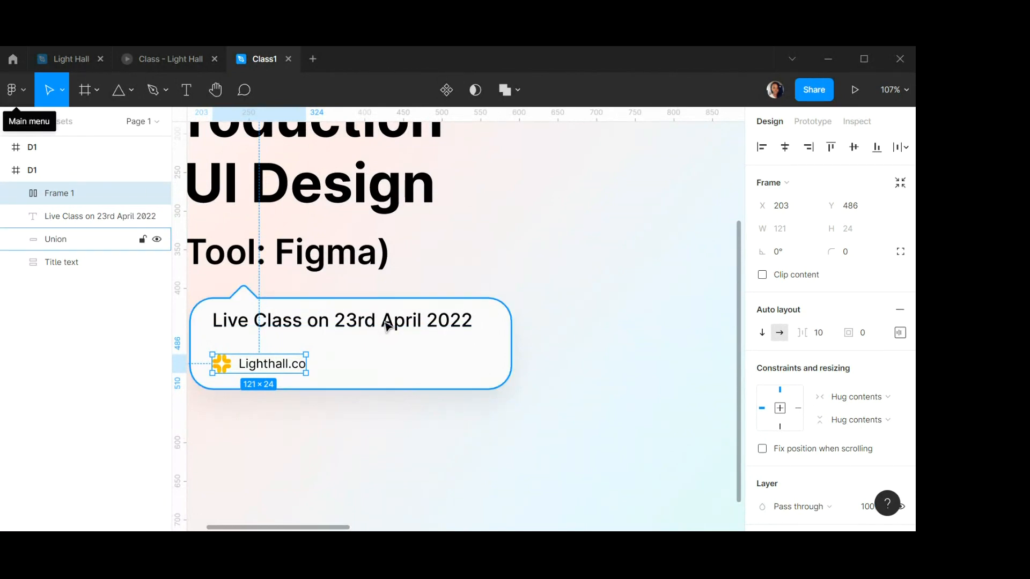
pyautogui.scroll(-3, 356, 375)
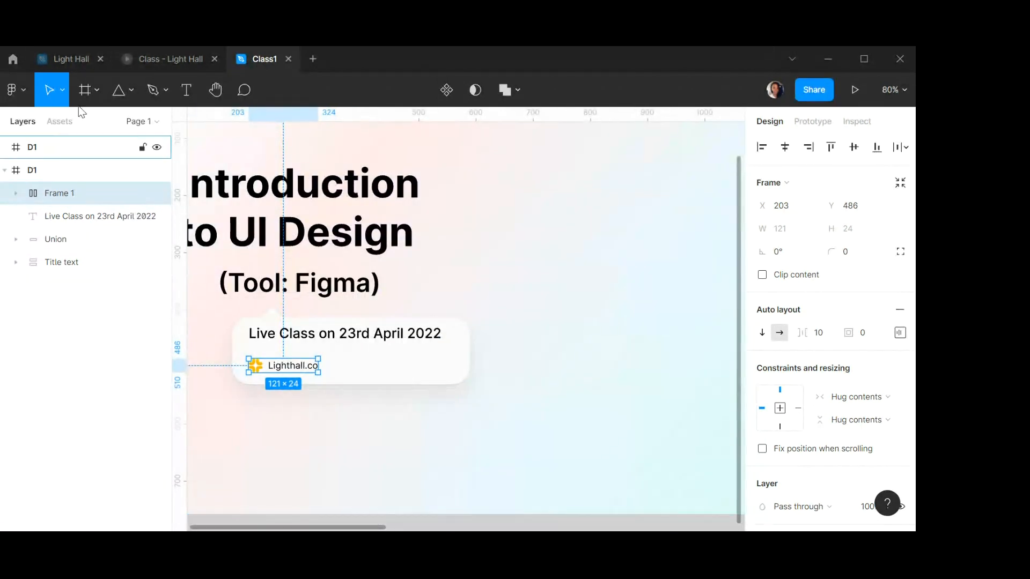
# Draw a circle with the Ellipse tool and set its size to 24 × 24.
pyautogui.click(131, 90)
pyautogui.click(98, 177)
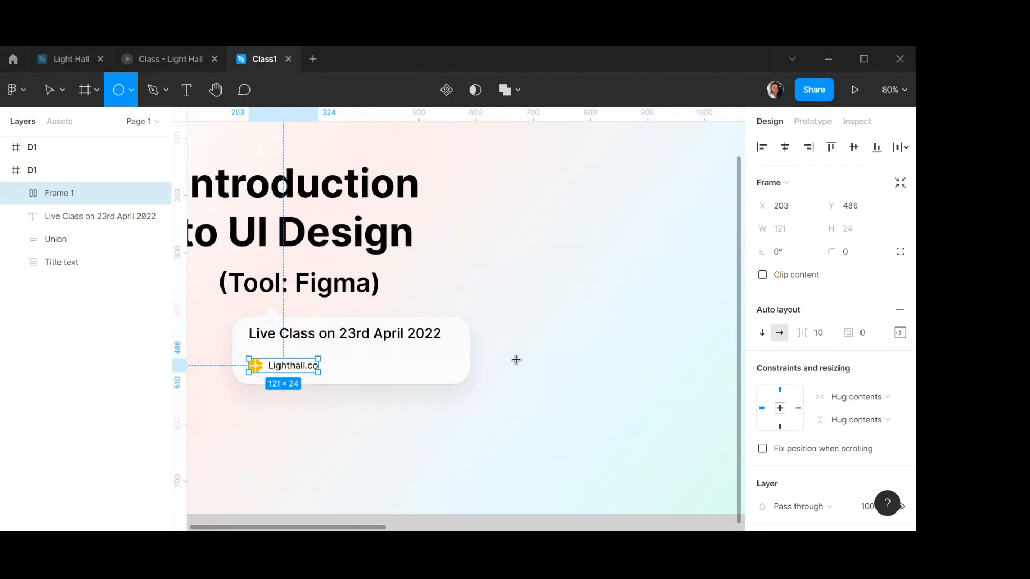
pyautogui.moveTo(489, 298); pyautogui.dragTo(539, 346)
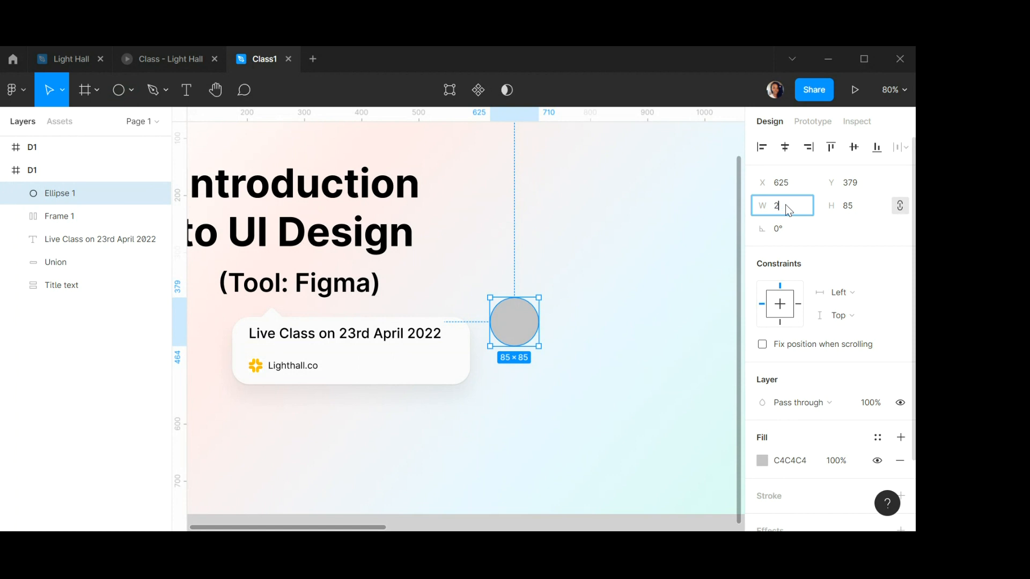
pyautogui.press('Tab')
pyautogui.write('24')
pyautogui.press('Return')
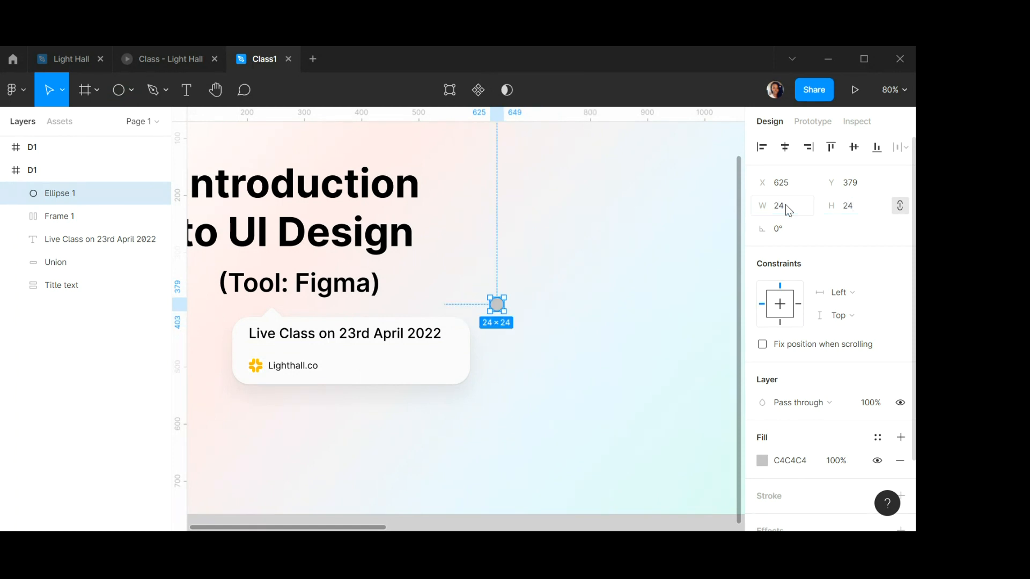
# Change the circle's fill to an image and choose the profile photo from the Downloads folder.
pyautogui.scroll(10, 543, 279)
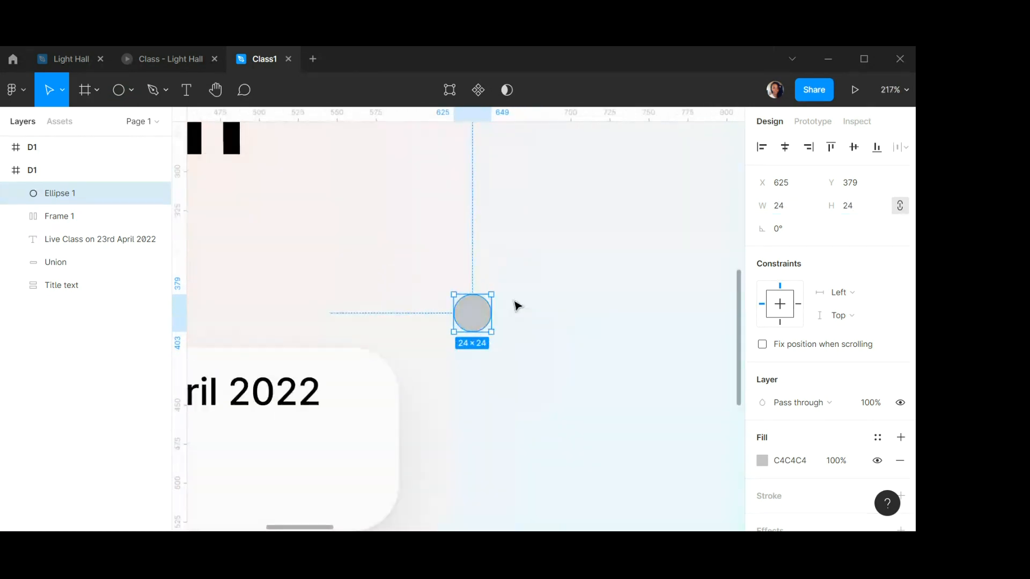
pyautogui.scroll(-2, 831, 353)
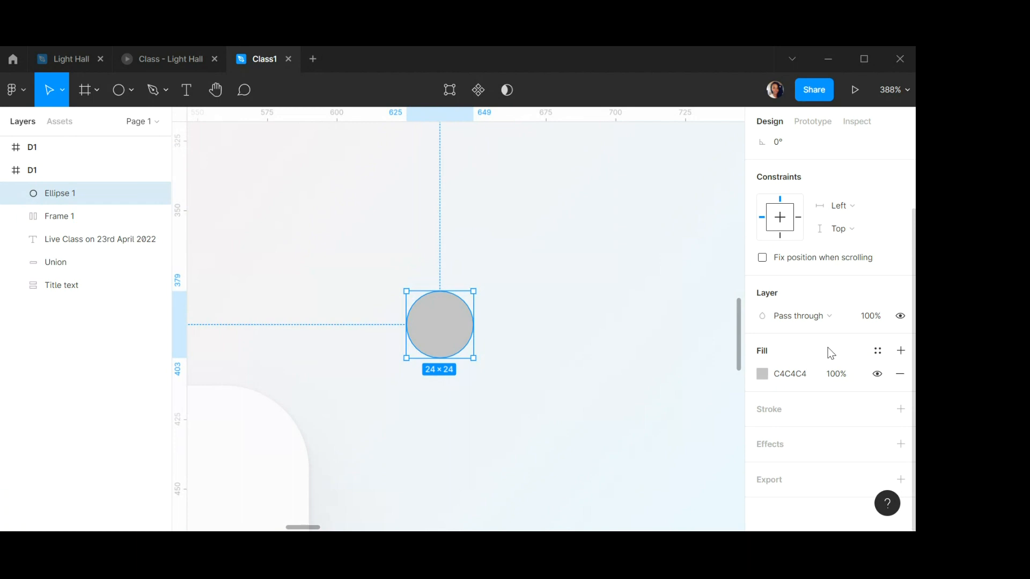
pyautogui.click(762, 373)
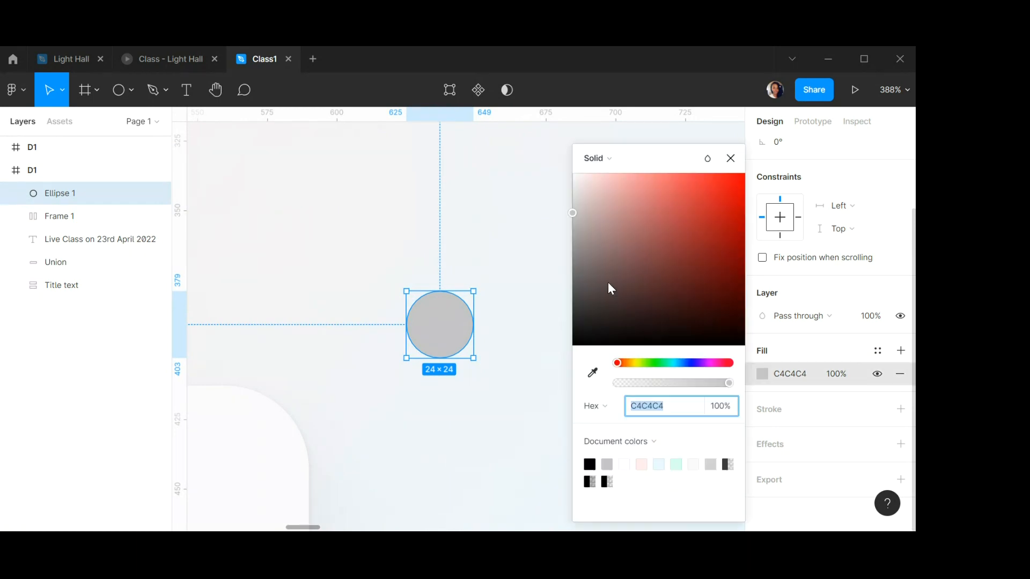
pyautogui.click(617, 161)
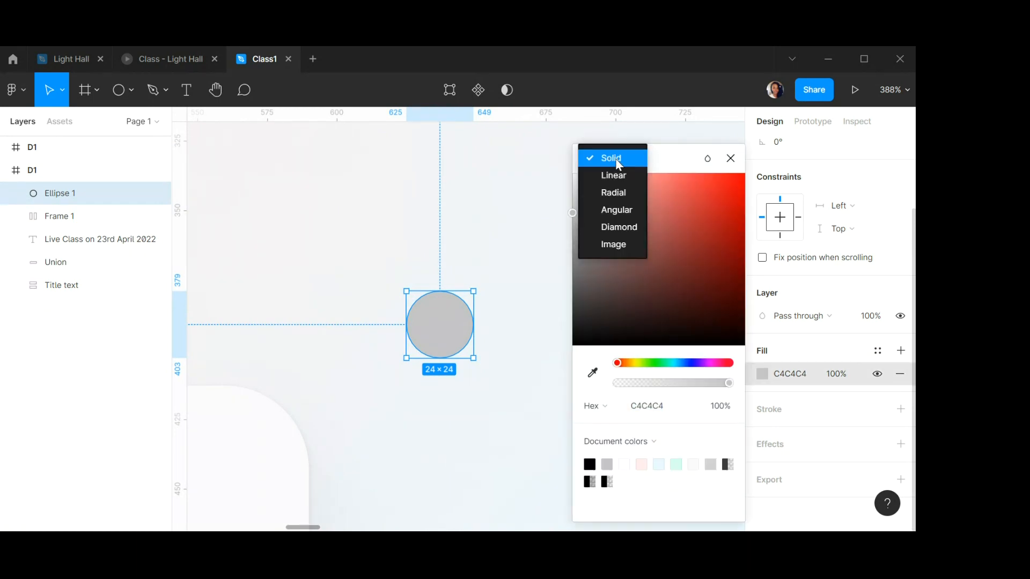
pyautogui.click(617, 245)
pyautogui.click(658, 263)
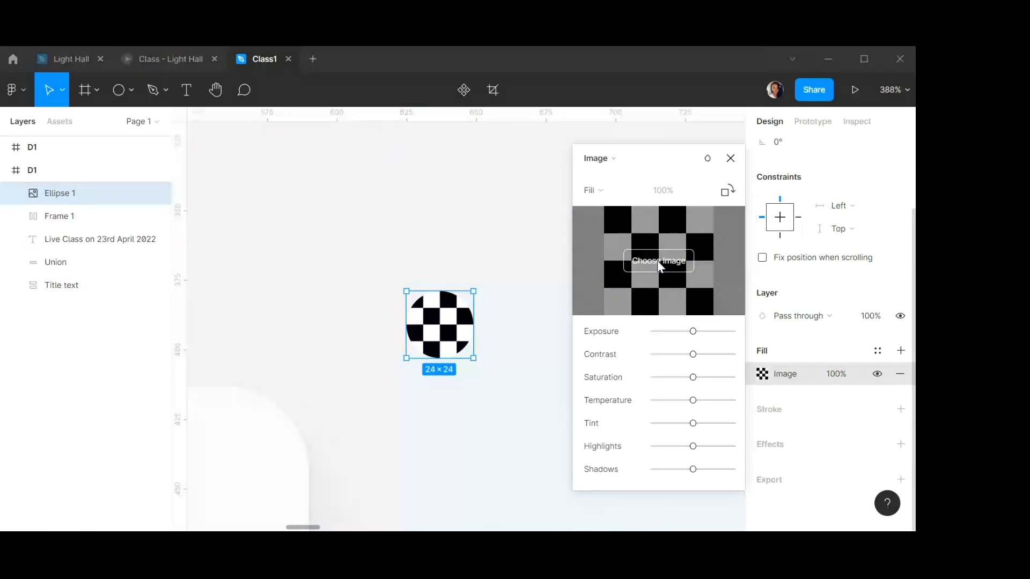
pyautogui.click(155, 169)
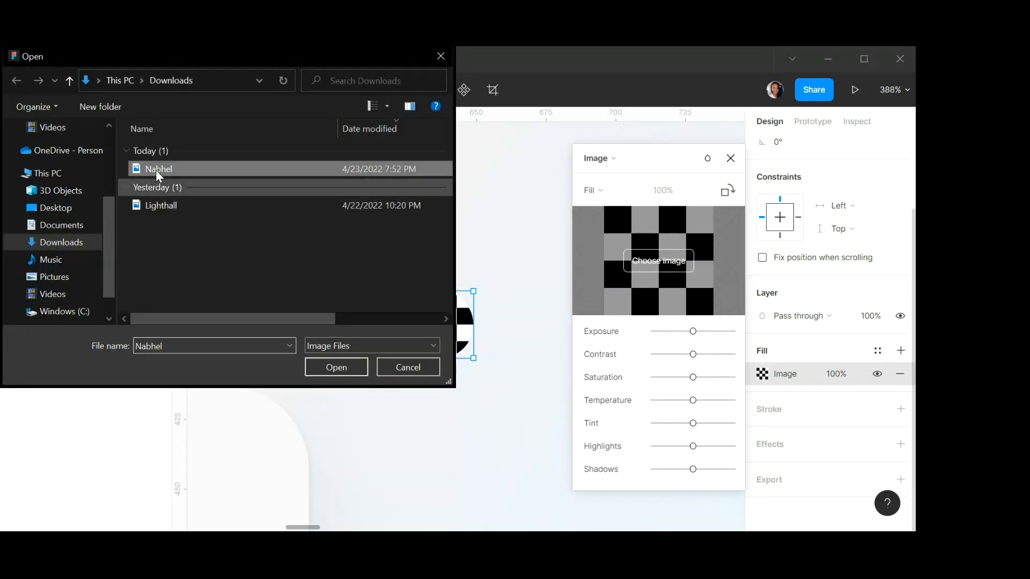
pyautogui.click(334, 367)
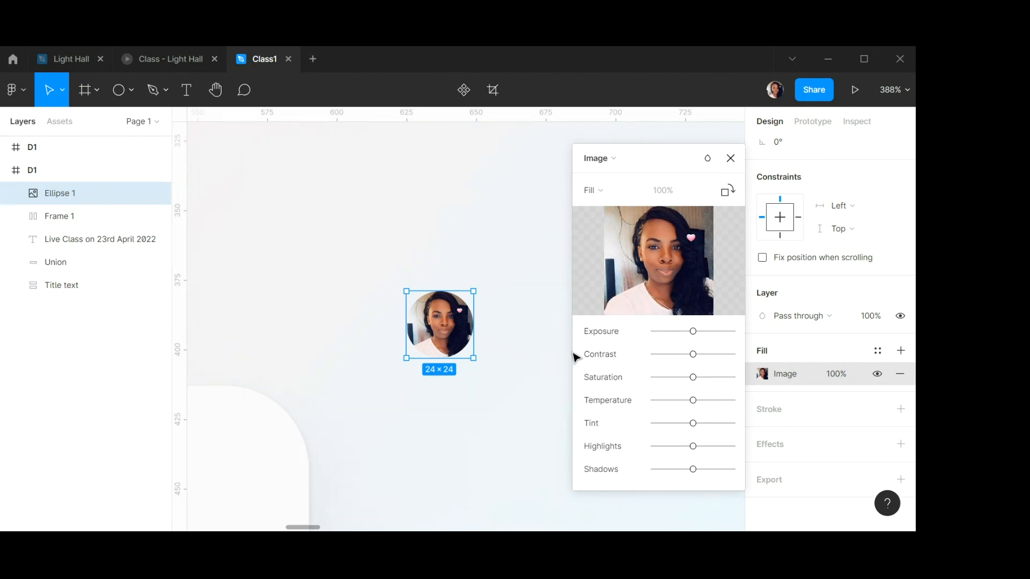
pyautogui.click(730, 157)
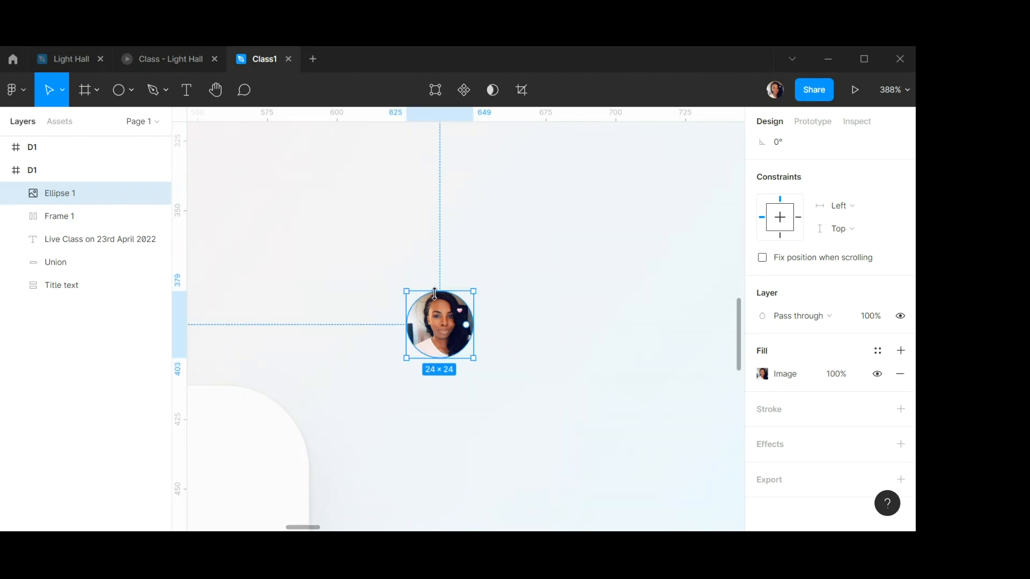
# Move the photo circle into the speech bubble, to the right of the Lighthall.co text.
pyautogui.scroll(-10, 435, 294)
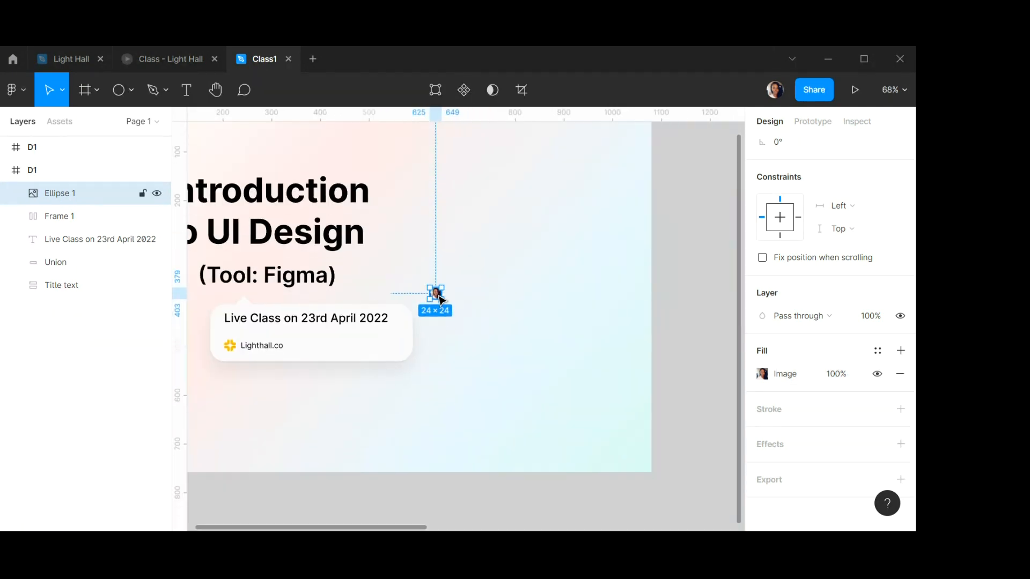
pyautogui.scroll(4, 439, 295)
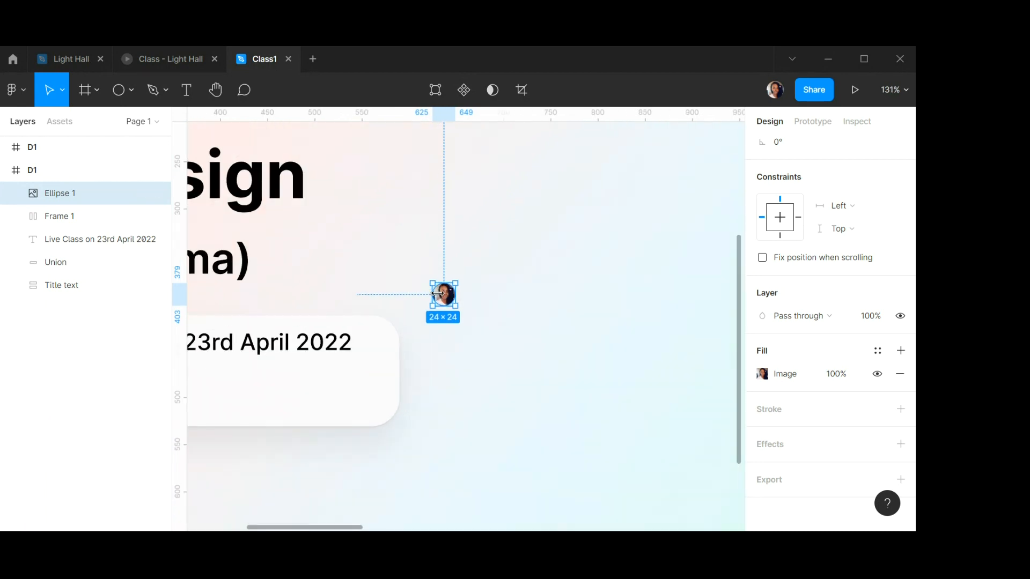
pyautogui.moveTo(437, 294); pyautogui.dragTo(229, 390)
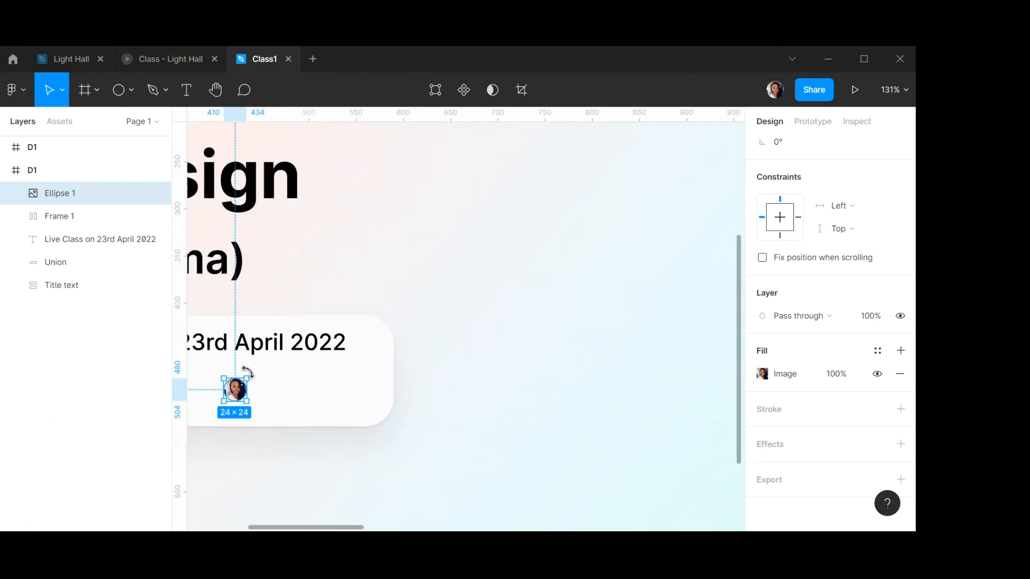
pyautogui.hscroll(-5, 255, 374)
pyautogui.scroll(2, 484, 387)
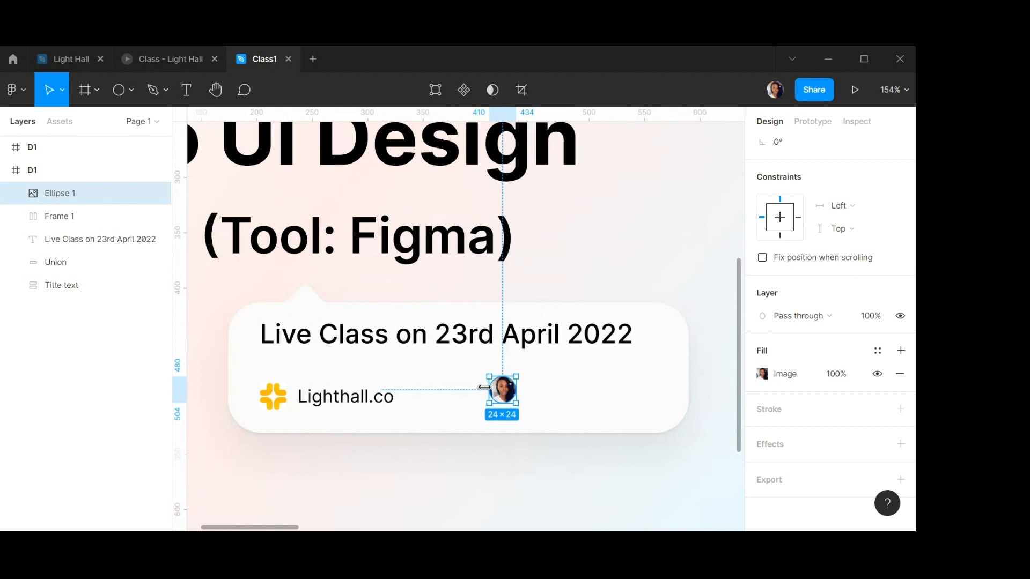
pyautogui.scroll(4, 484, 387)
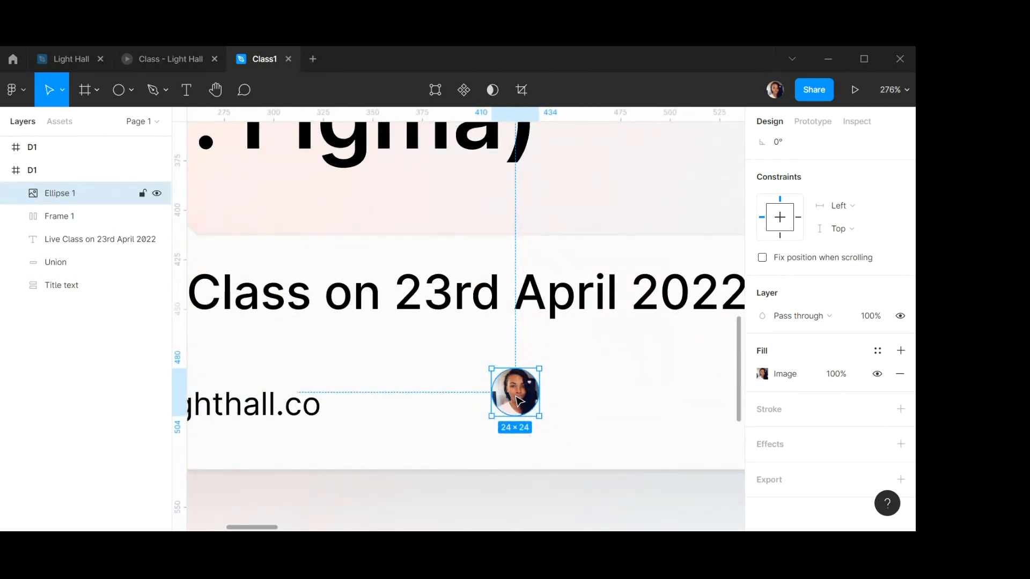
pyautogui.moveTo(519, 401); pyautogui.dragTo(448, 403)
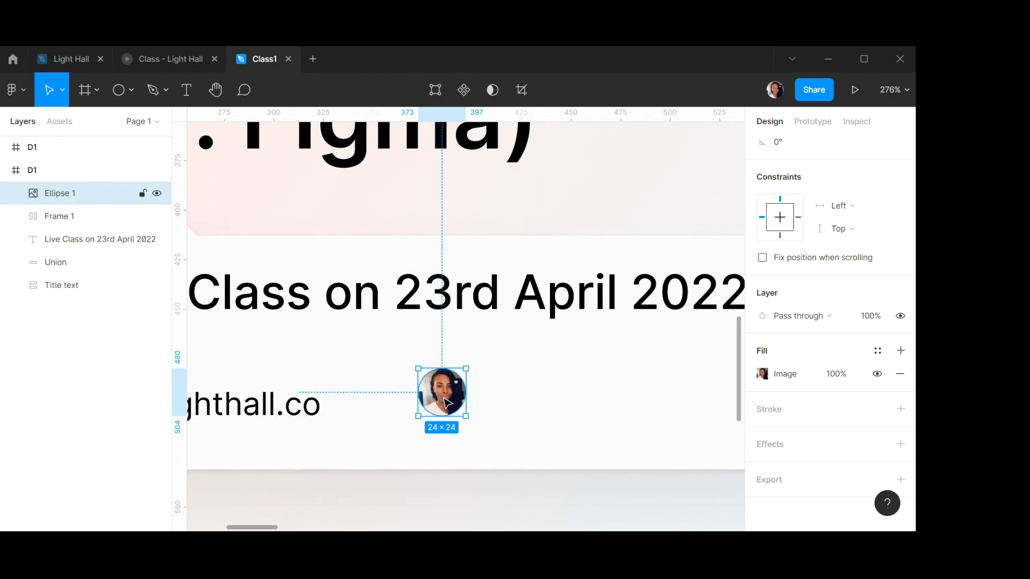
pyautogui.scroll(6, 448, 403)
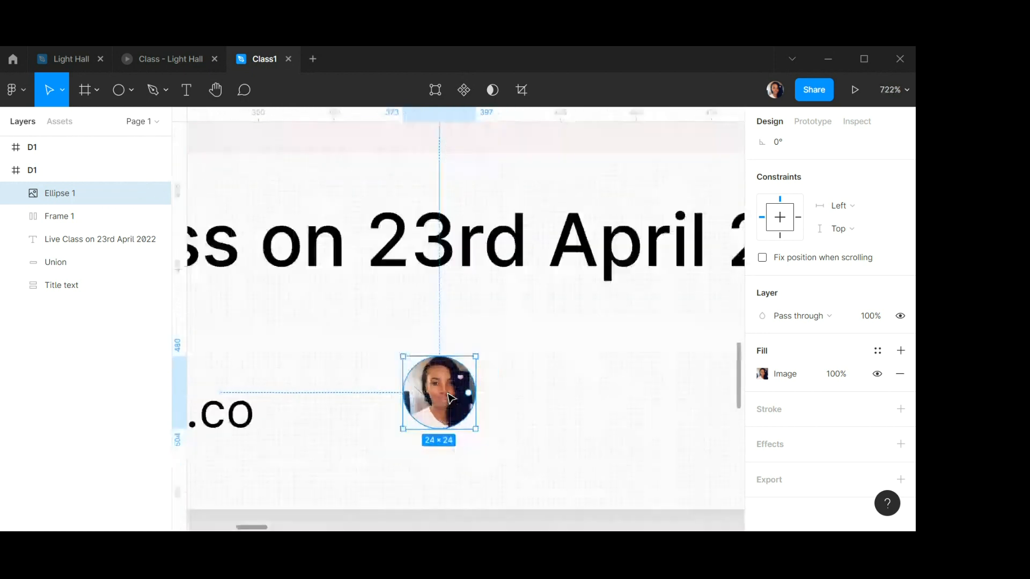
pyautogui.scroll(-3, 449, 398)
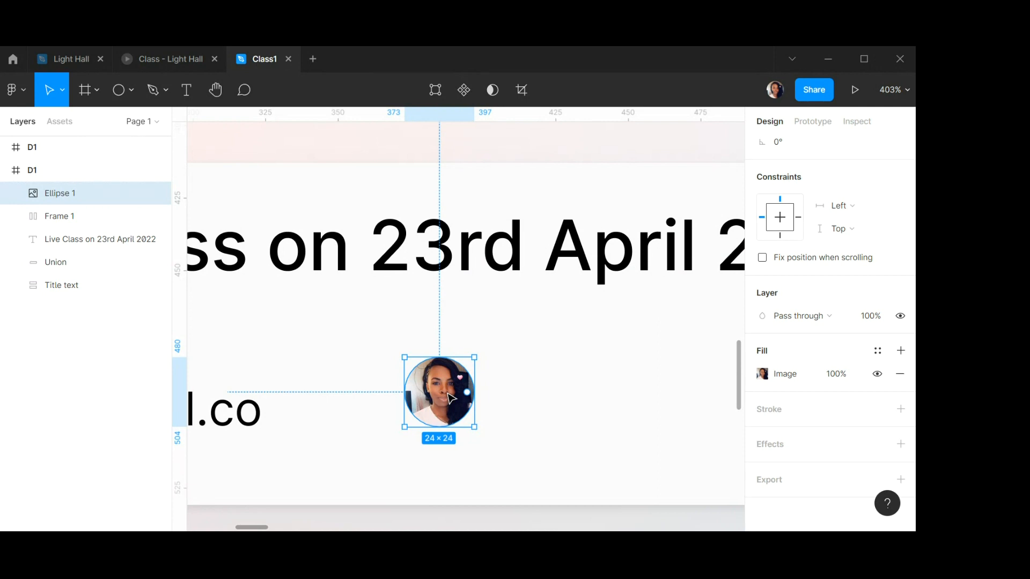
pyautogui.scroll(-5, 449, 398)
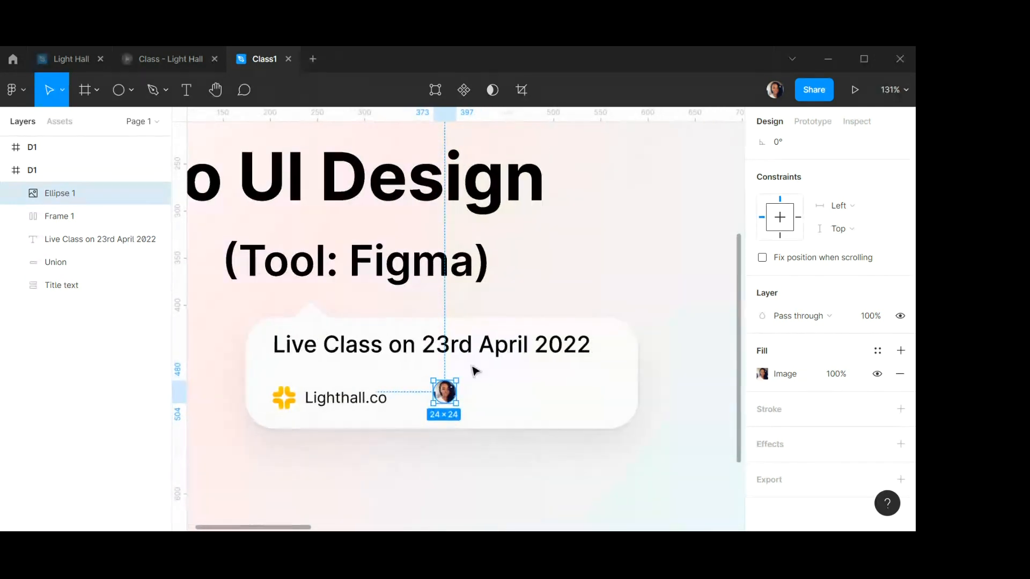
pyautogui.click(119, 90)
pyautogui.moveTo(597, 213); pyautogui.dragTo(654, 270)
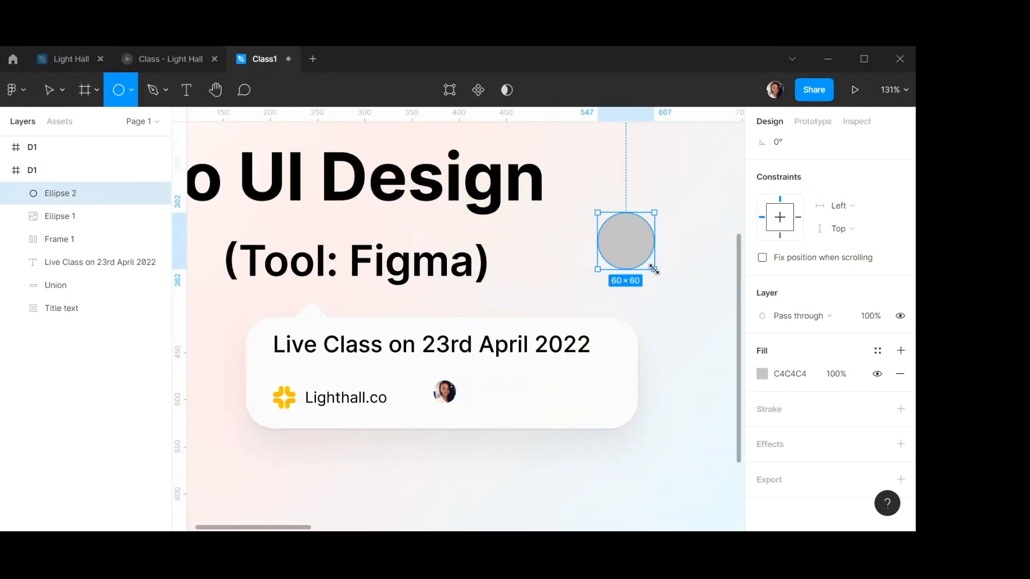
pyautogui.click(795, 215)
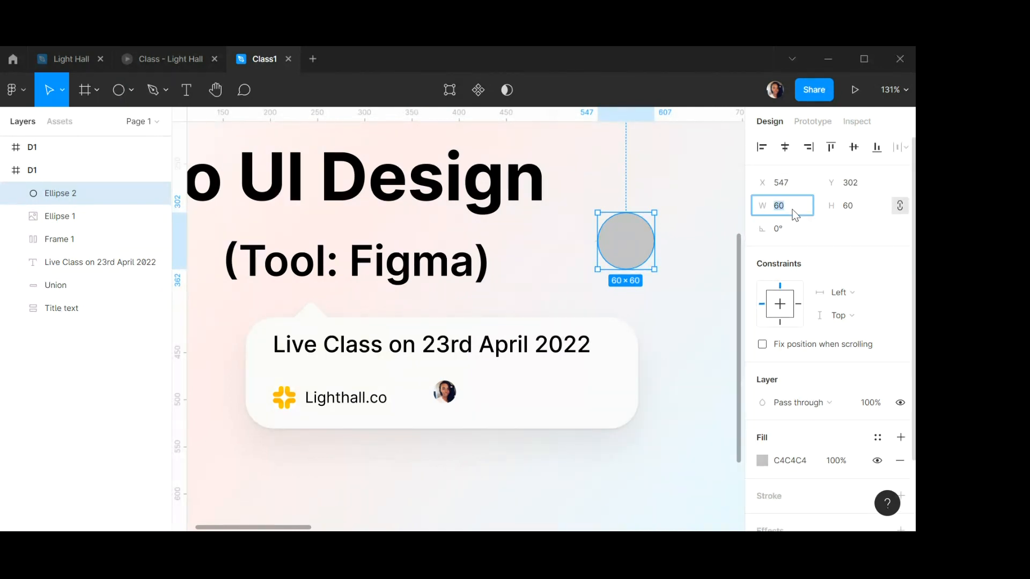
pyautogui.press('Tab')
pyautogui.write('42')
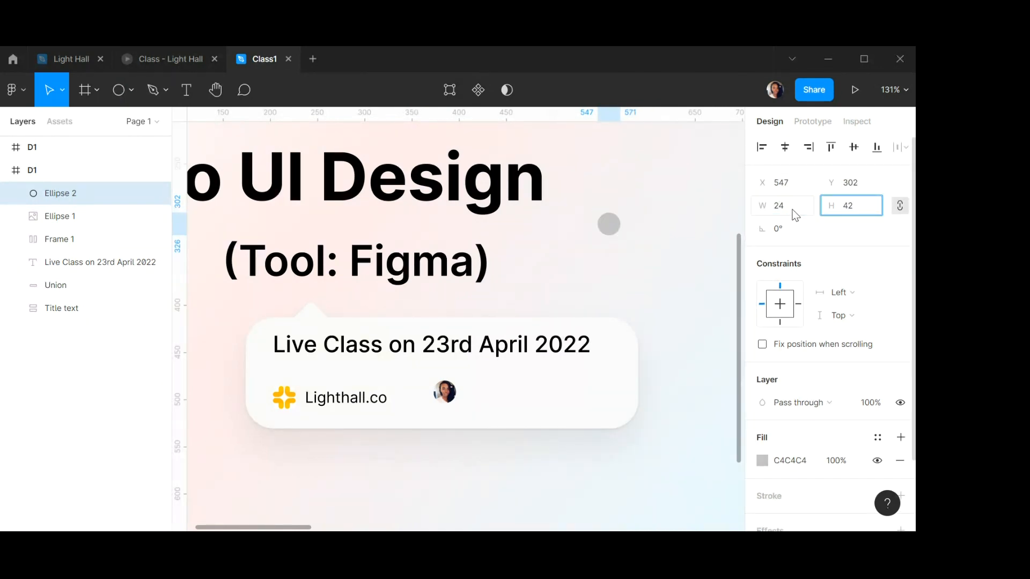
pyautogui.write('24')
pyautogui.press('Return')
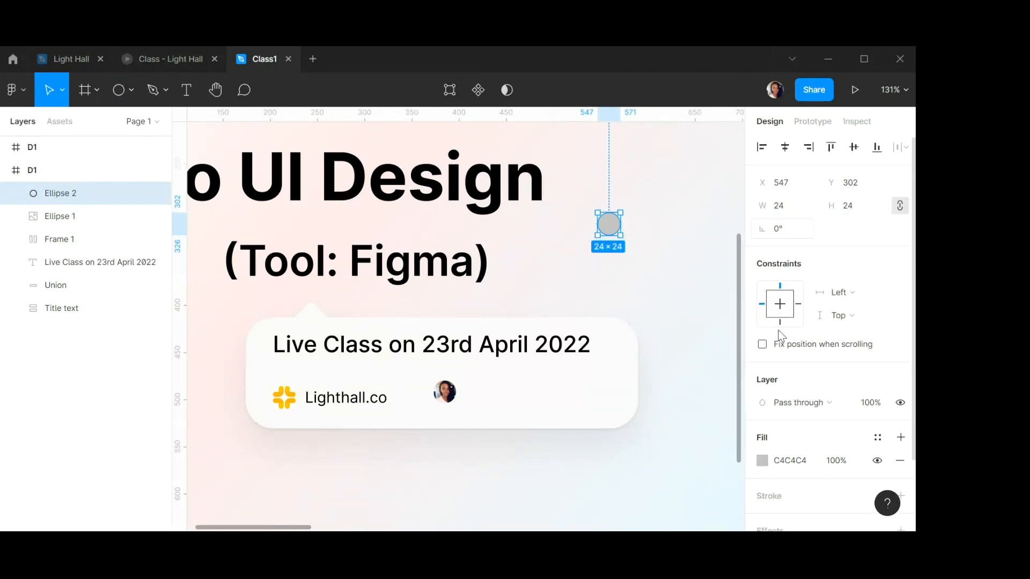
pyautogui.click(762, 461)
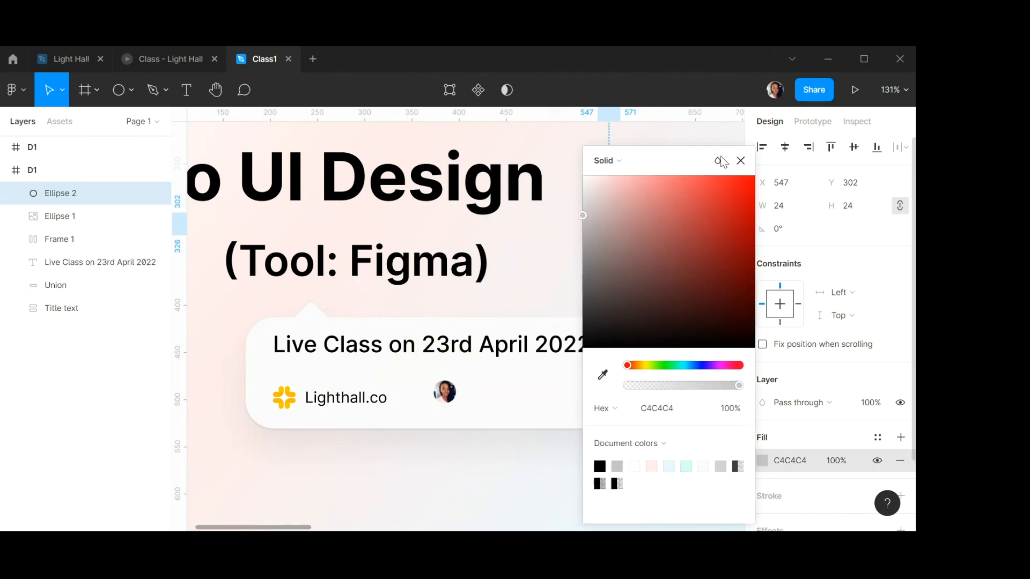
pyautogui.moveTo(723, 161); pyautogui.dragTo(826, 153)
pyautogui.click(781, 154)
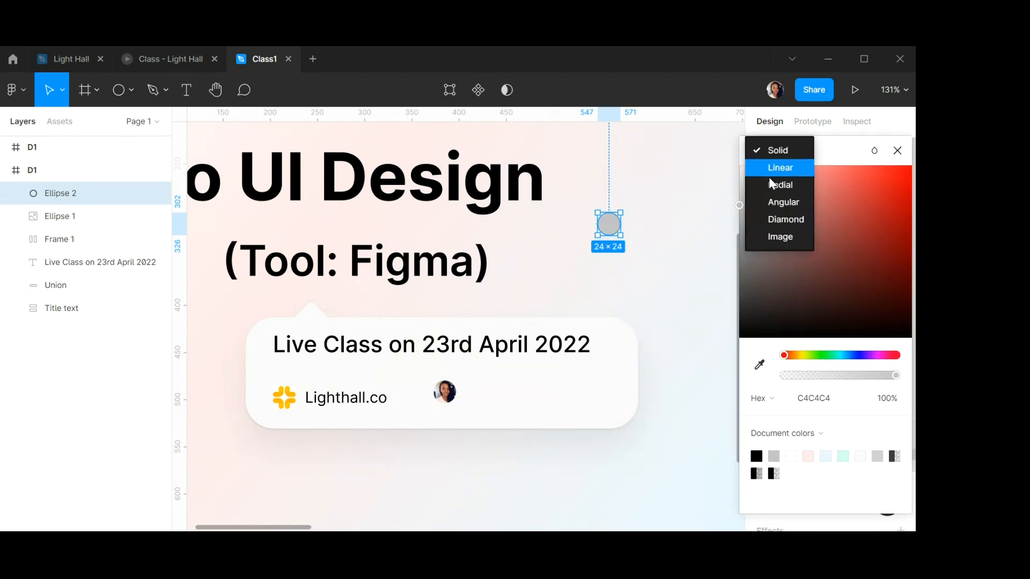
pyautogui.click(774, 239)
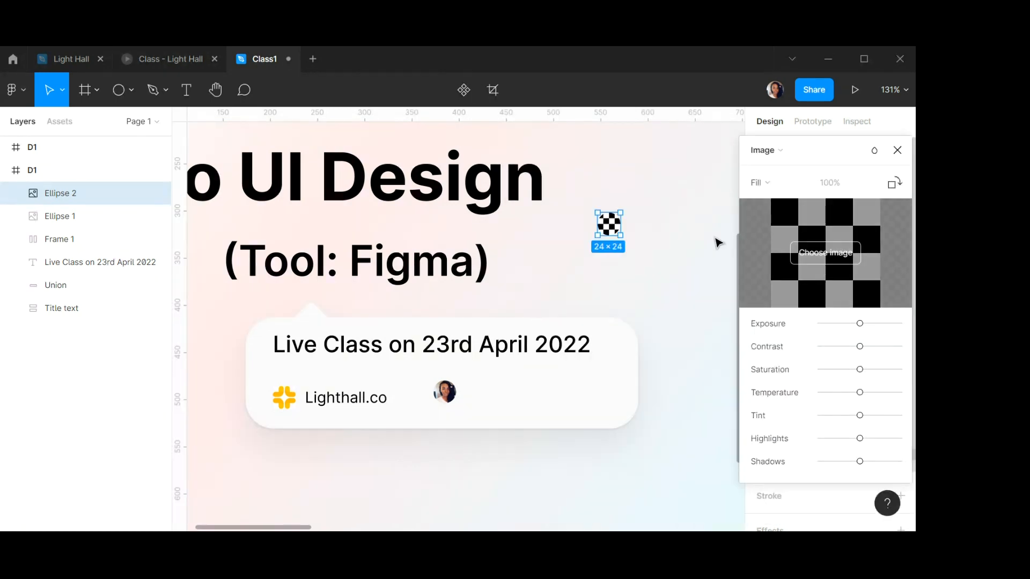
pyautogui.click(826, 253)
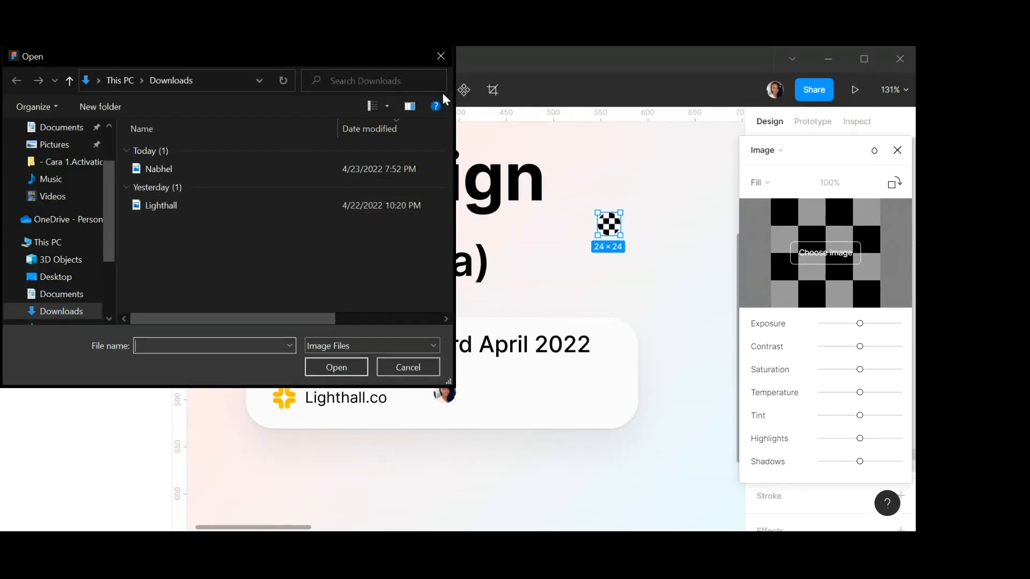
pyautogui.click(441, 56)
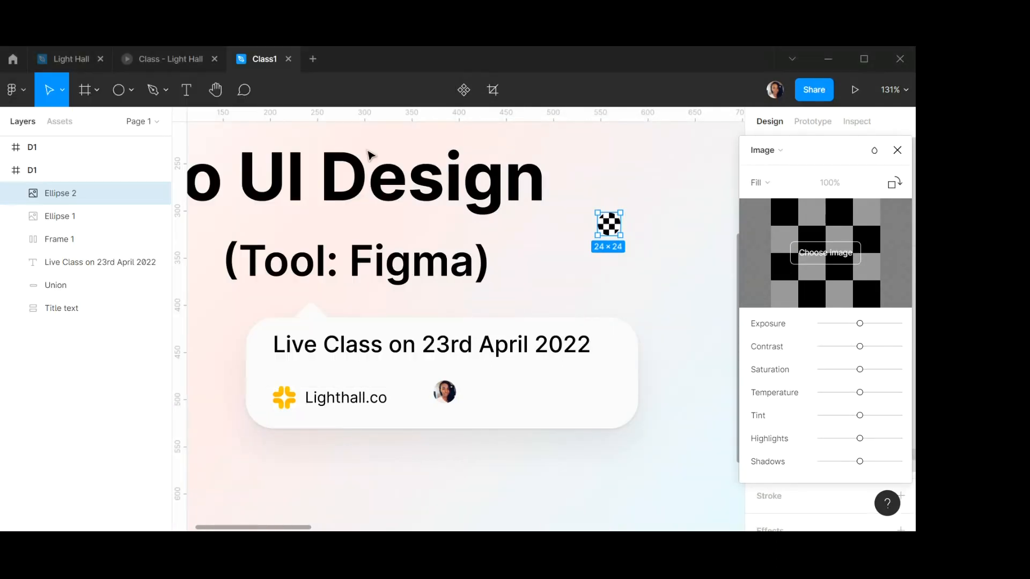
pyautogui.click(897, 150)
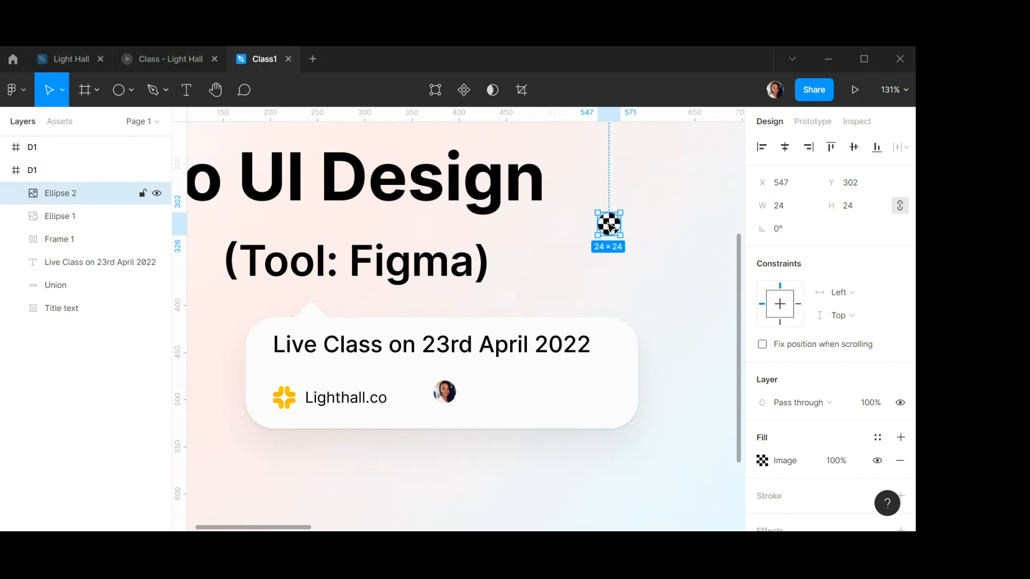
pyautogui.press('Delete')
# Nudge the photo circle 1 px to the left inside the bubble.
pyautogui.scroll(1, 474, 383)
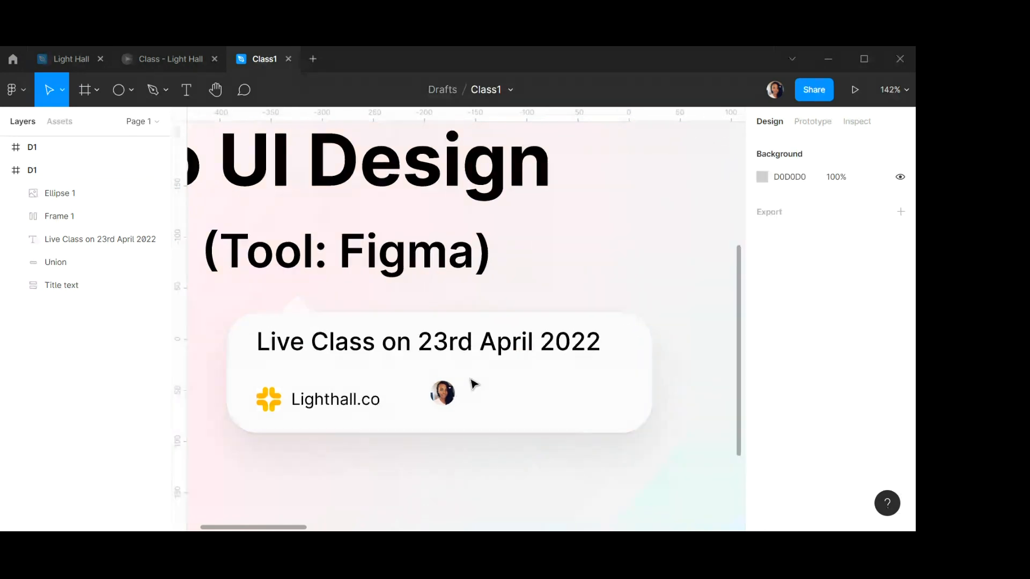
pyautogui.scroll(8, 473, 384)
pyautogui.click(356, 439)
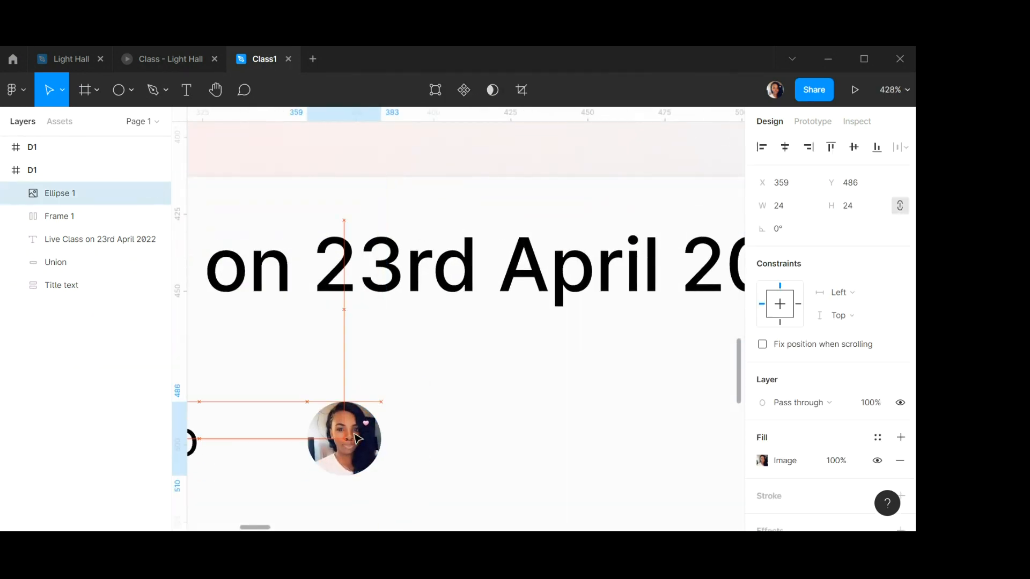
pyautogui.moveTo(357, 439); pyautogui.dragTo(353, 438)
# Add a text layer beside the photo circle holding the presenter's first name.
pyautogui.press('t')
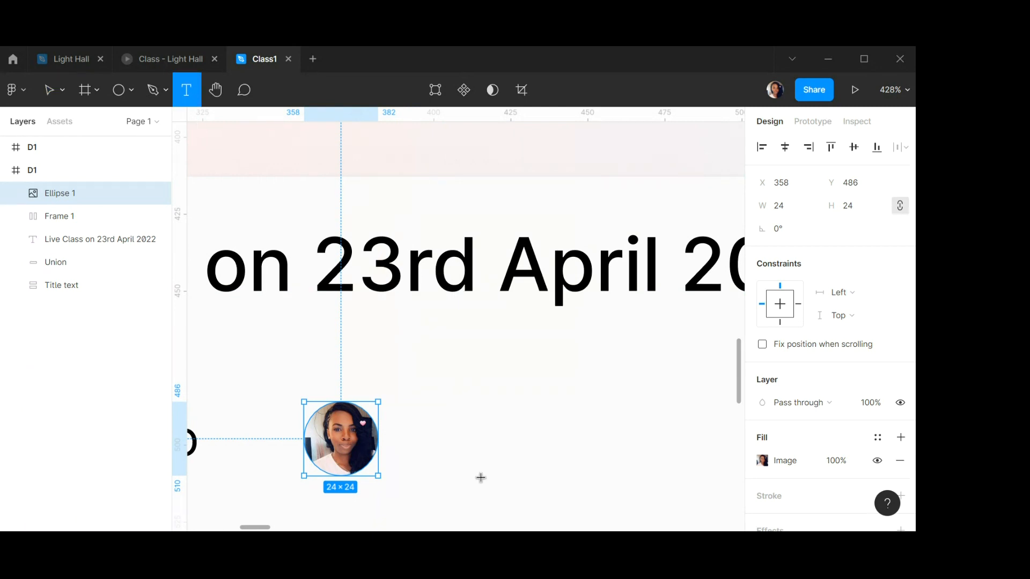
pyautogui.click(432, 403)
pyautogui.write('Nabhel')
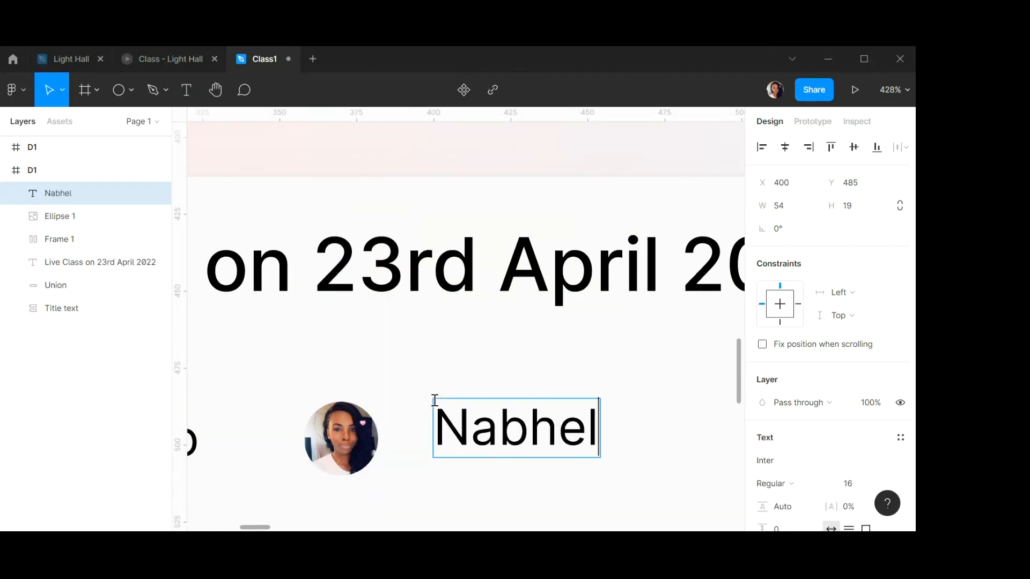
pyautogui.hotkey('ctrl', 'a')
pyautogui.scroll(-2, 819, 487)
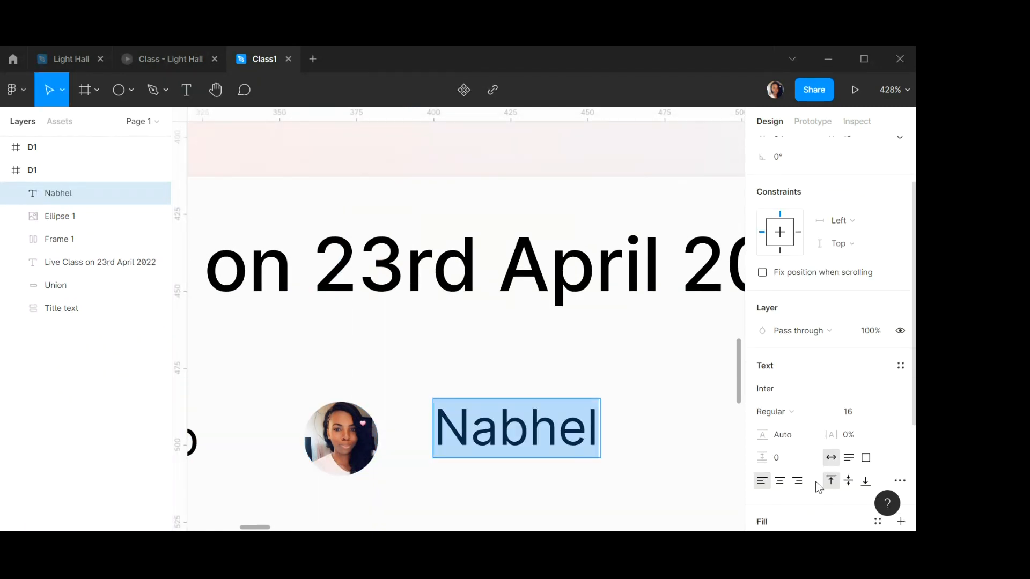
pyautogui.click(795, 412)
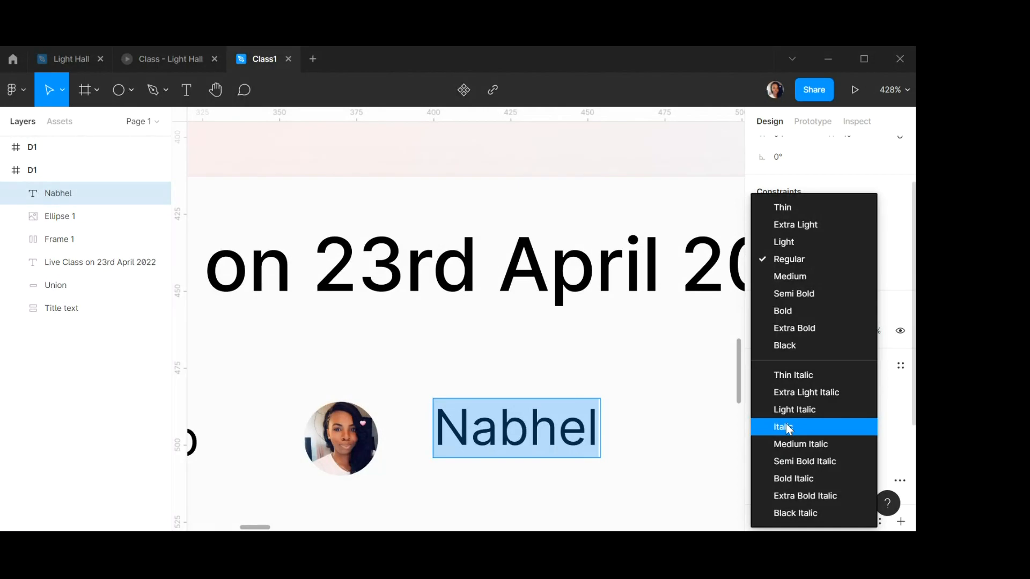
pyautogui.click(793, 276)
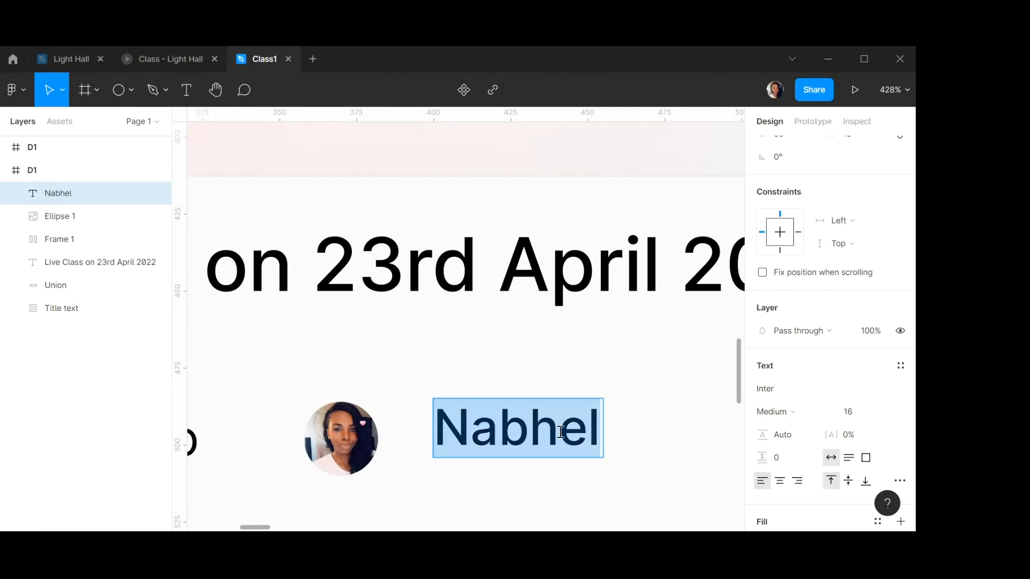
pyautogui.write('Benn')
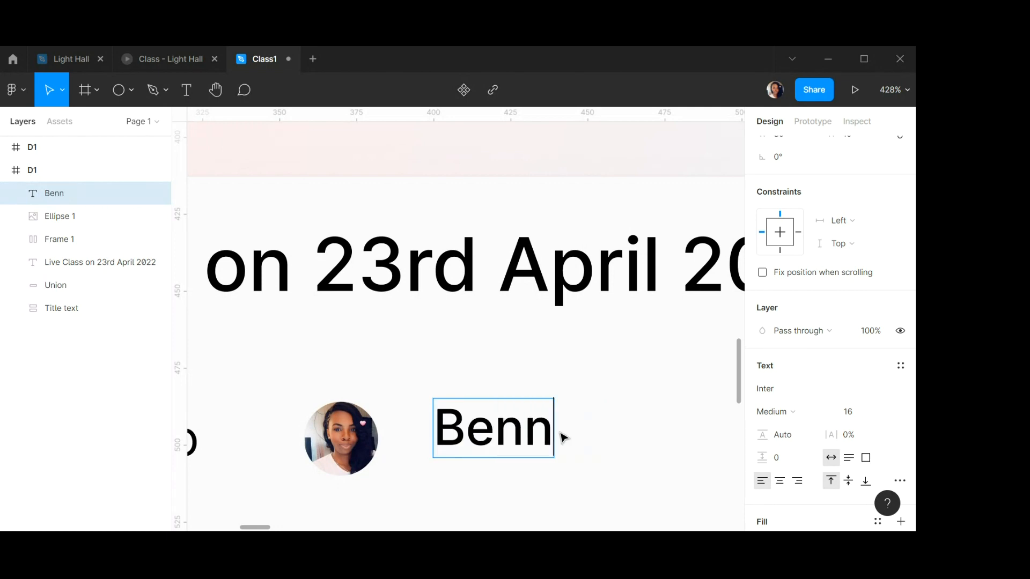
pyautogui.write('ie')
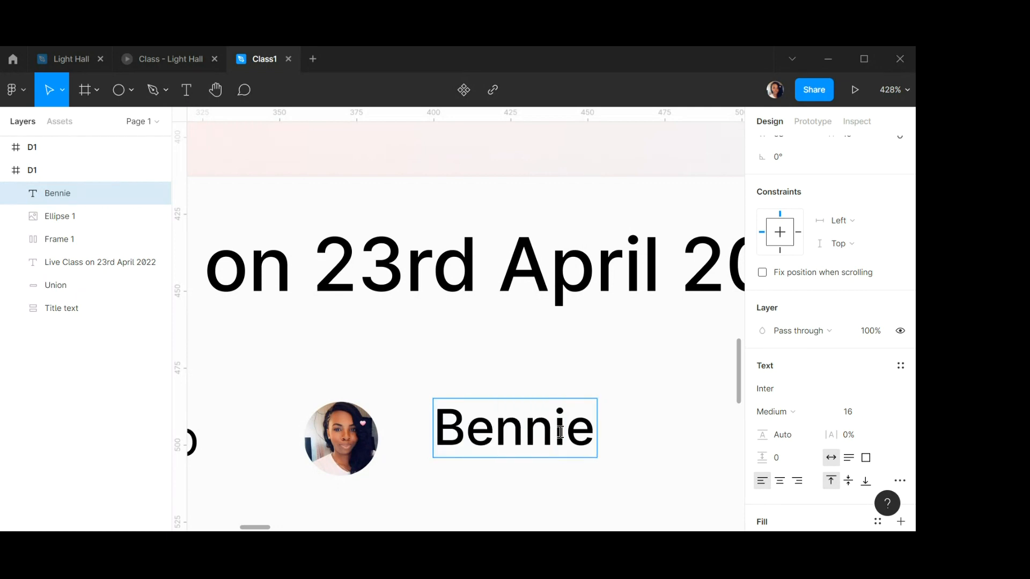
# Set the name text's font weight to Semi Bold.
pyautogui.hotkey('ctrl', 'a')
pyautogui.click(798, 412)
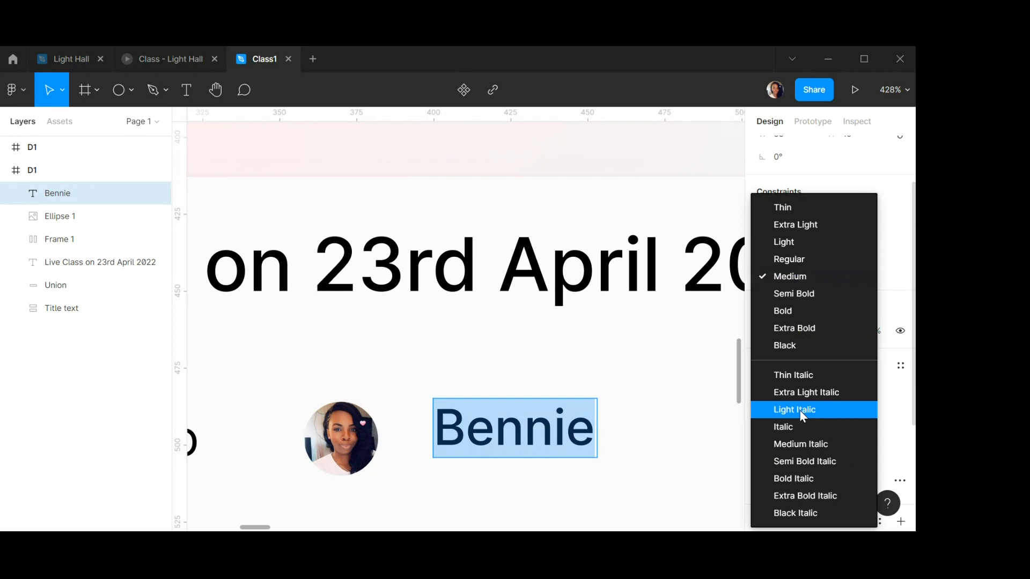
pyautogui.click(794, 294)
pyautogui.press('Escape')
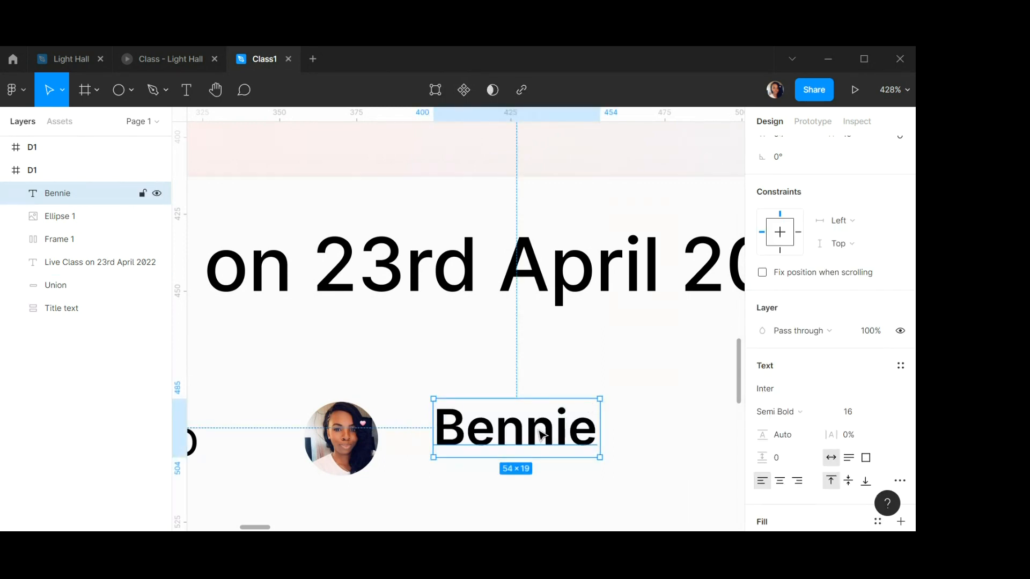
# Raise the name text and duplicate it below, retyping the copy as UI Designer.
pyautogui.moveTo(538, 432); pyautogui.dragTo(528, 400)
pyautogui.scroll(-5, 514, 402)
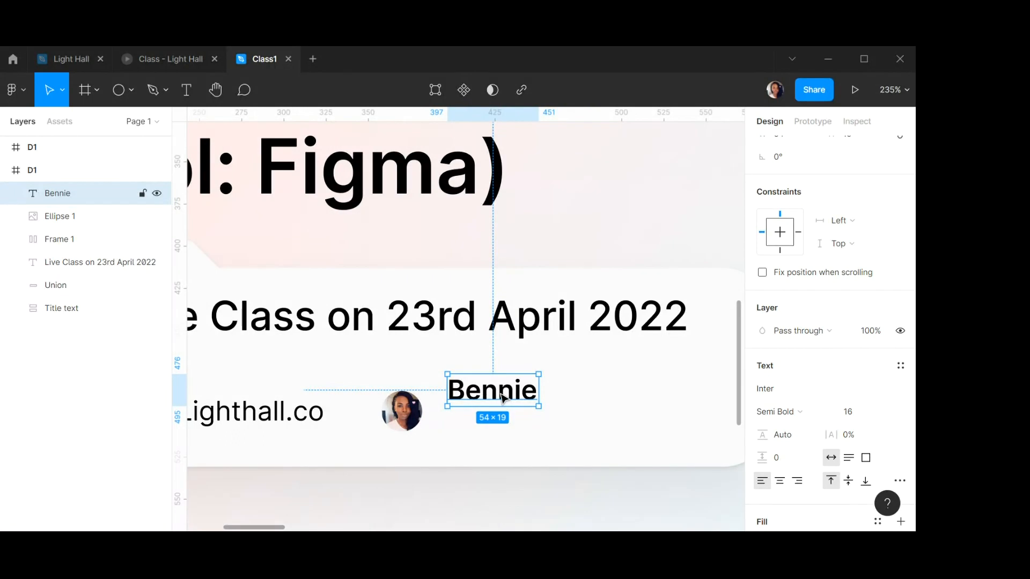
pyautogui.moveTo(505, 397); pyautogui.dragTo(505, 428)
pyautogui.doubleClick(504, 427)
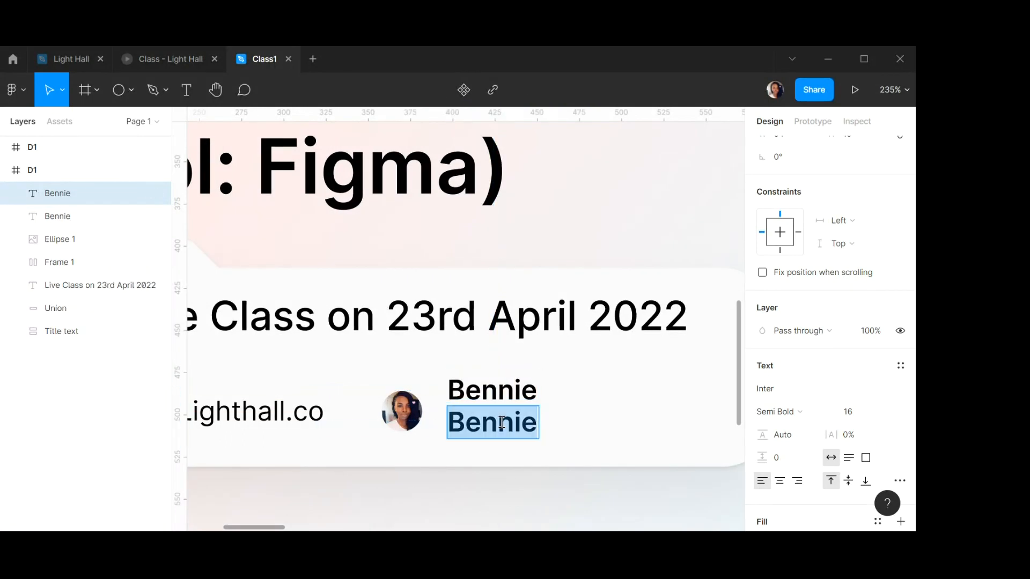
pyautogui.write('UI')
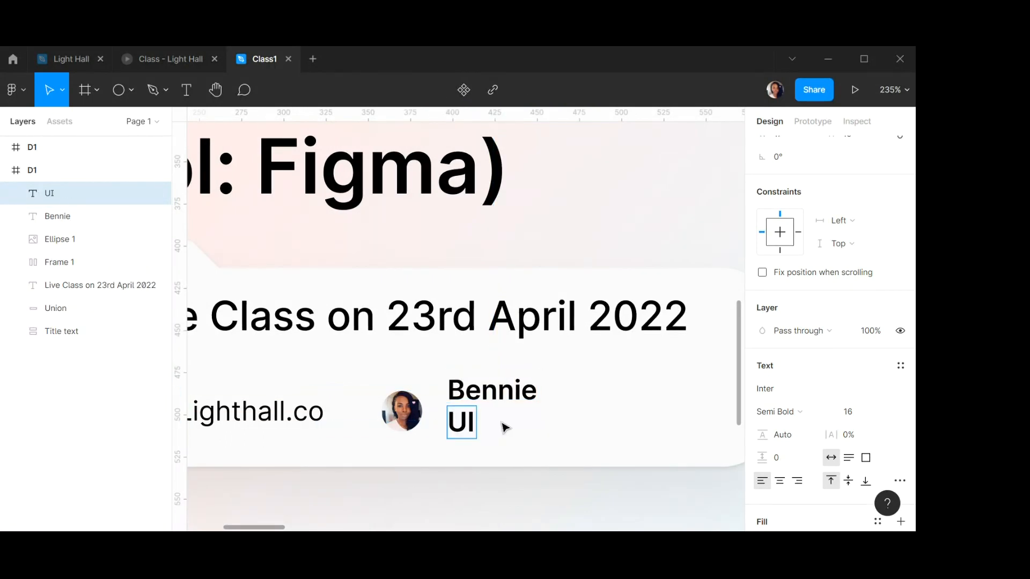
pyautogui.press('BackSpace')
pyautogui.write('I Designer')
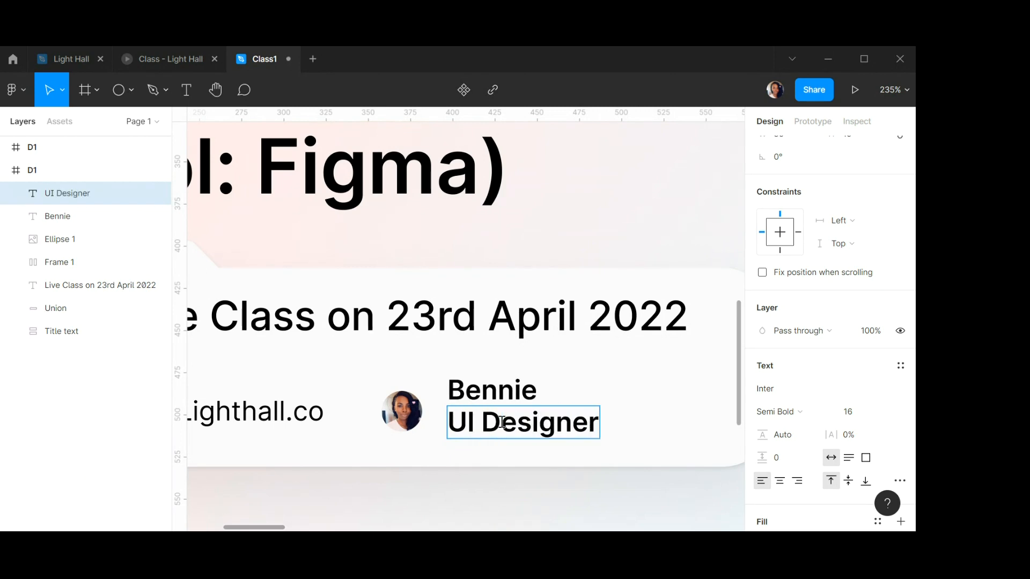
# Set the UI Designer text's font weight to Regular.
pyautogui.hotkey('ctrl', 'a')
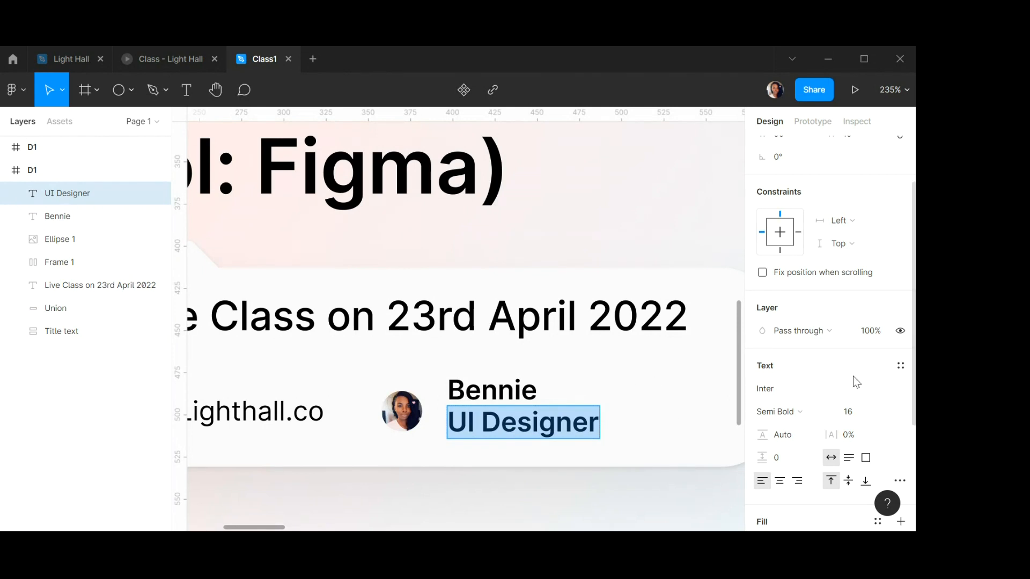
pyautogui.scroll(-3, 858, 372)
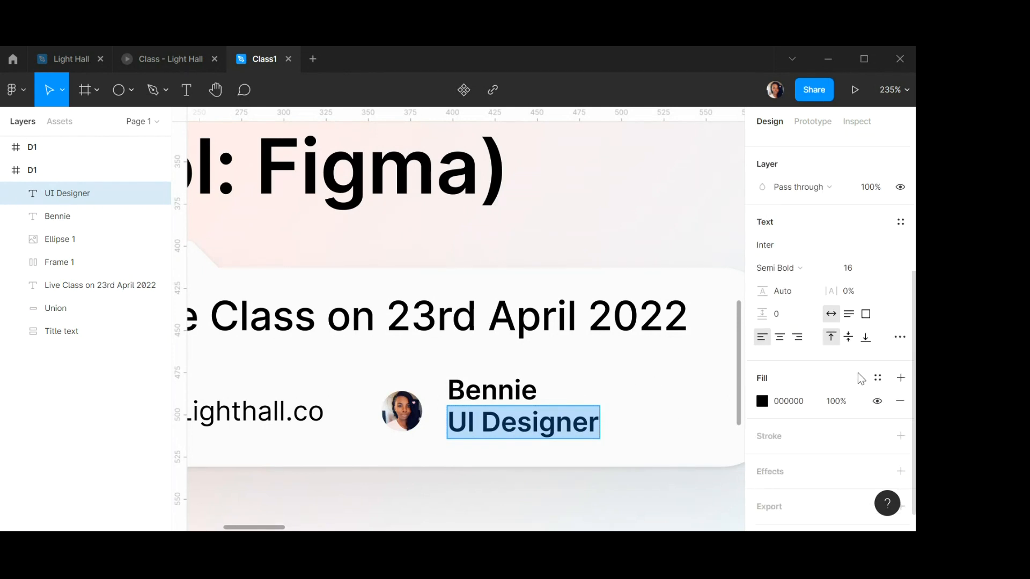
pyautogui.click(804, 270)
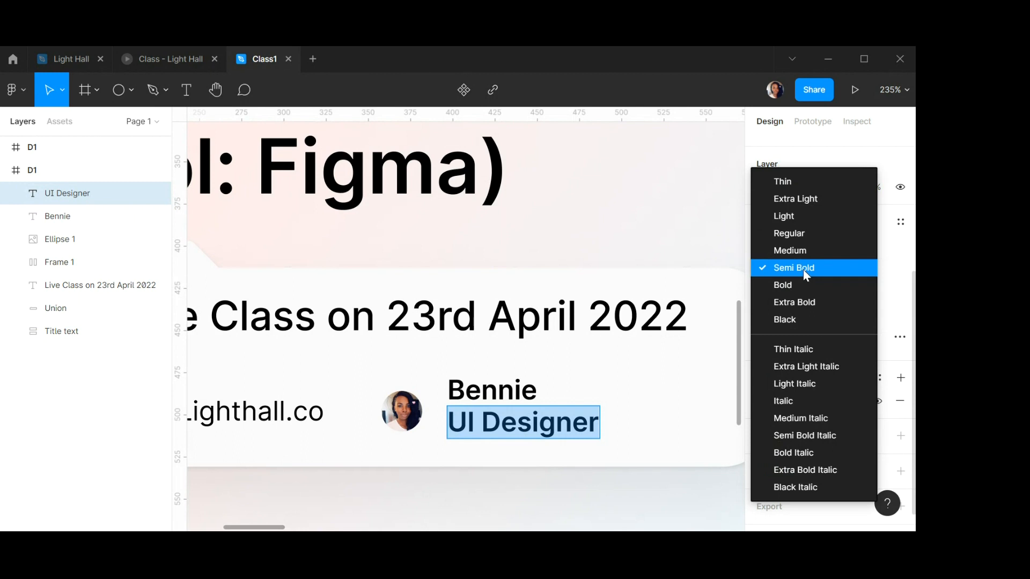
pyautogui.click(796, 234)
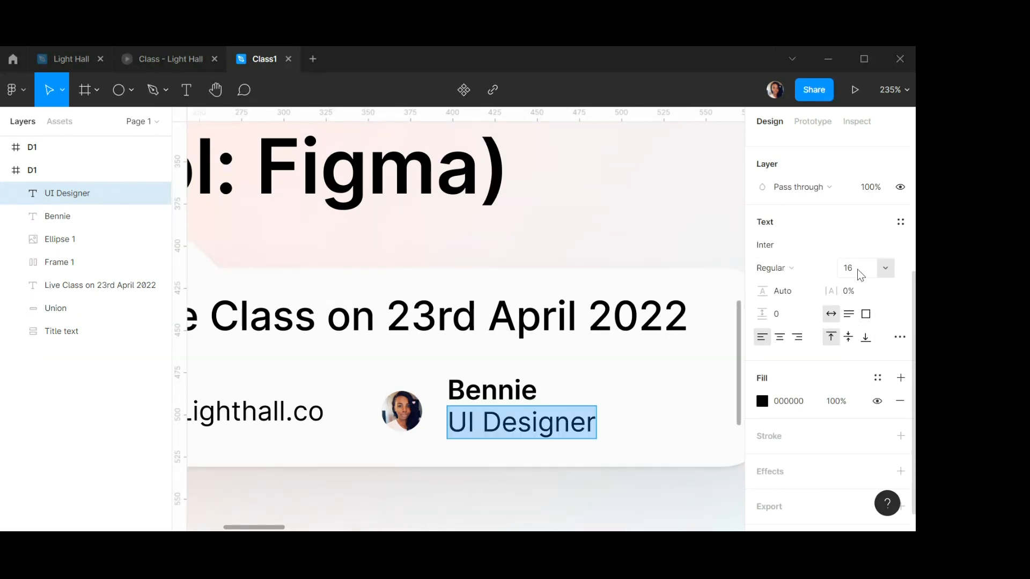
pyautogui.press('Escape')
# Wrap the name and UI Designer texts together in a vertical auto layout frame.
pyautogui.click(534, 395)
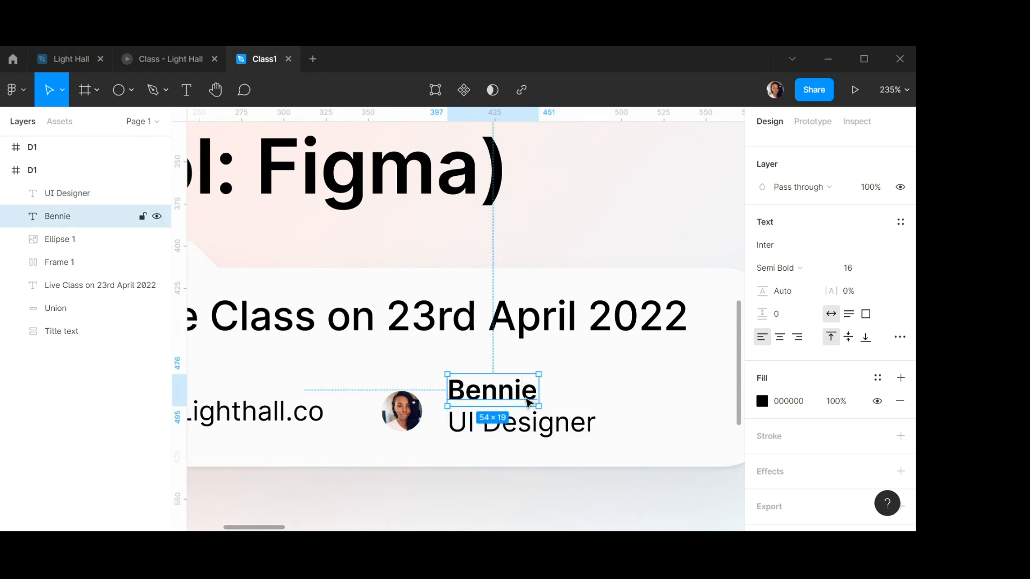
pyautogui.keyDown('shift'); pyautogui.click(569, 432); pyautogui.keyUp('shift')
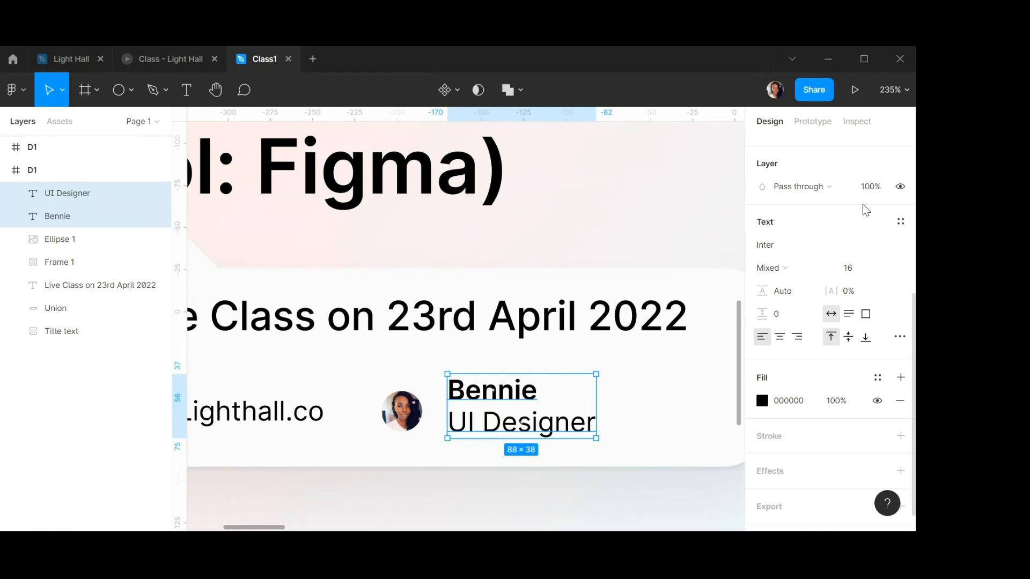
pyautogui.scroll(5, 863, 206)
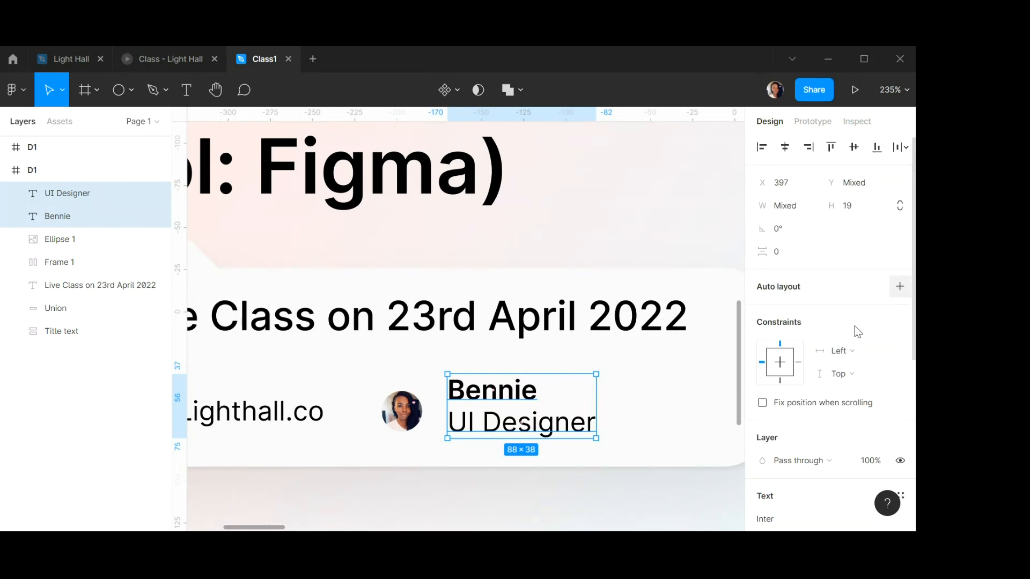
pyautogui.hotkey('shift', 'a')
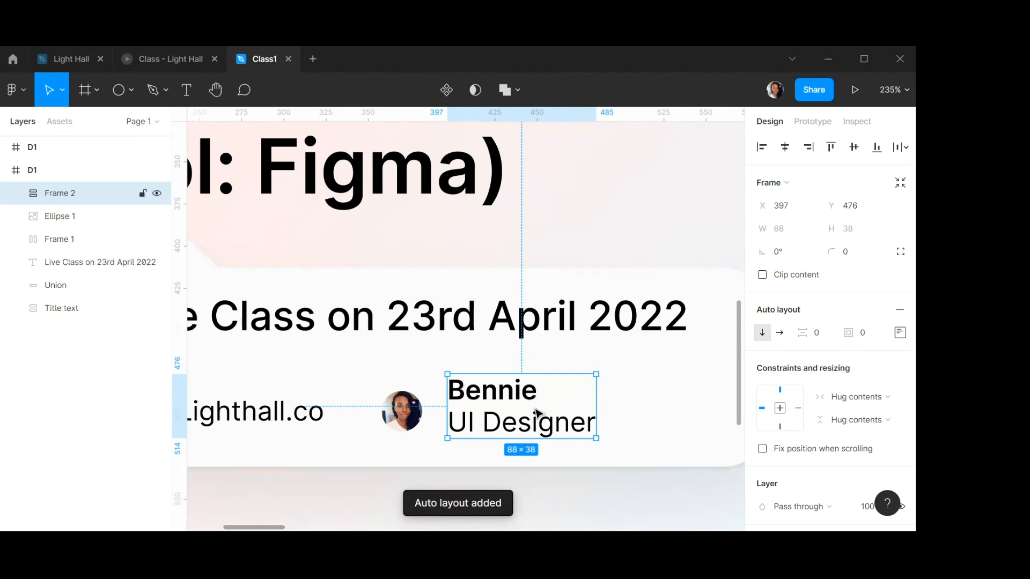
# Draw a new circle with the Ellipse tool beside the photo circle.
pyautogui.click(405, 417)
pyautogui.scroll(5, 406, 415)
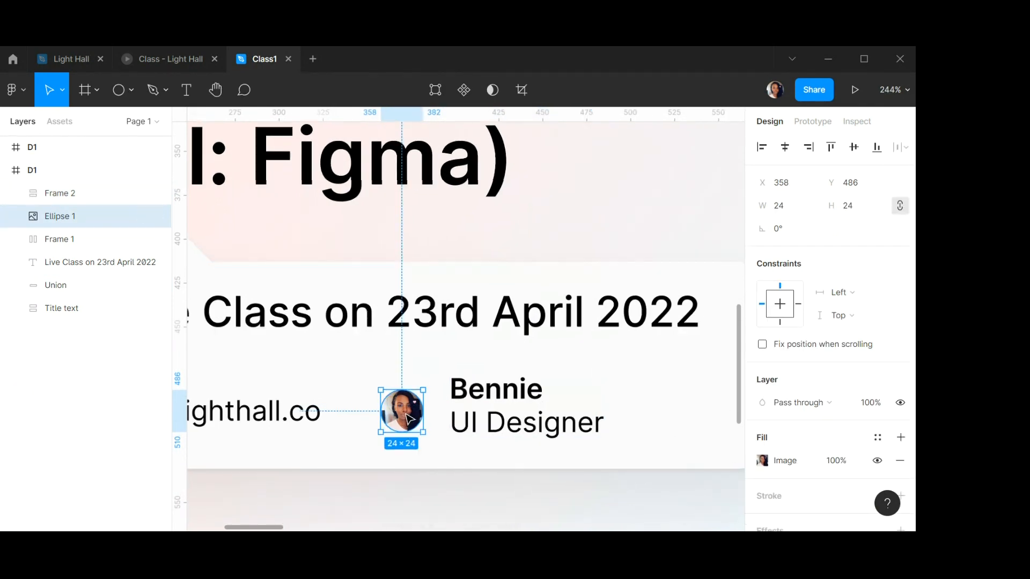
pyautogui.scroll(1, 411, 418)
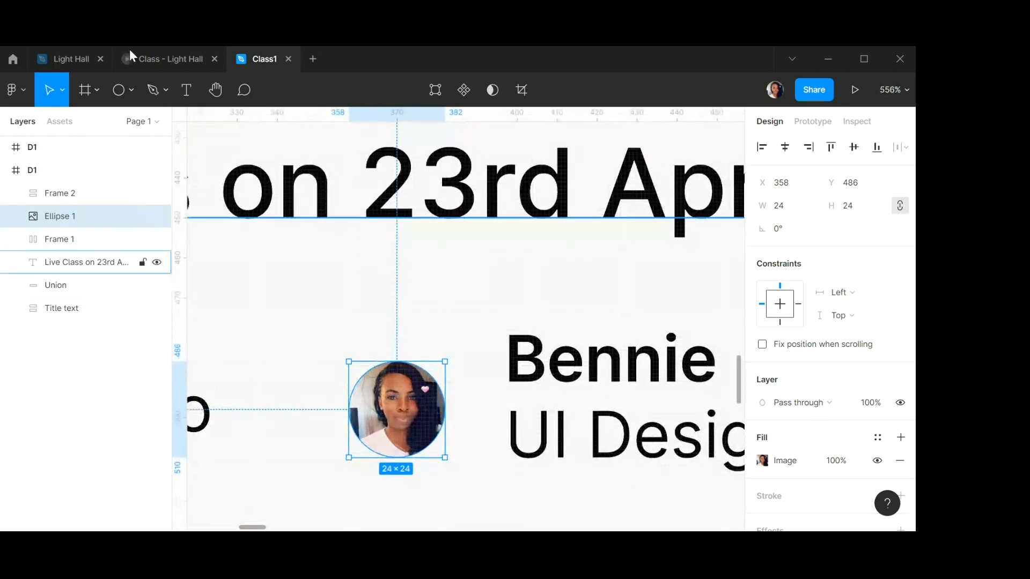
pyautogui.click(121, 90)
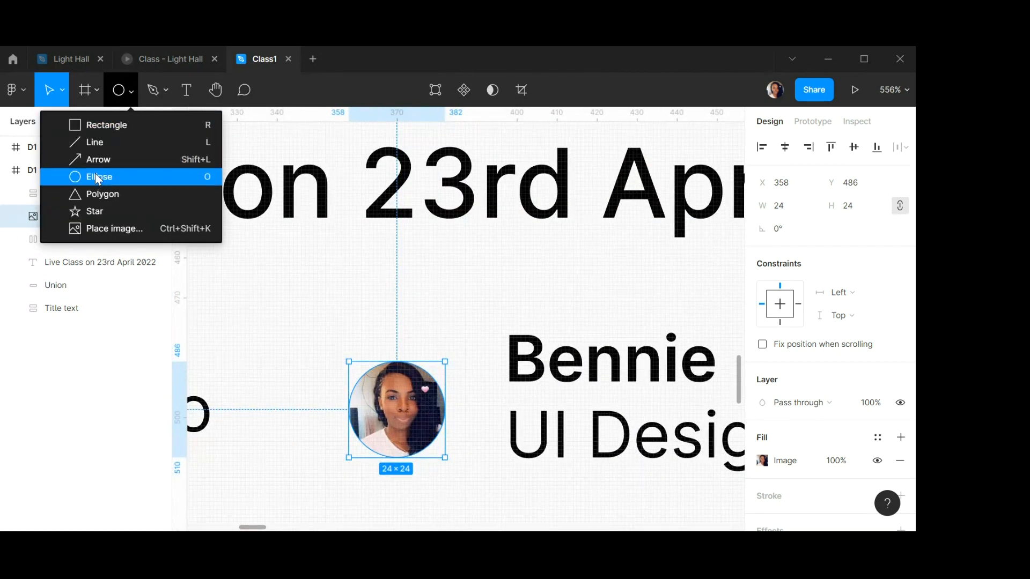
pyautogui.click(98, 176)
pyautogui.moveTo(317, 335); pyautogui.dragTo(490, 477)
pyautogui.moveTo(416, 414); pyautogui.dragTo(316, 376)
# Bring the photo circle to the front, above the new circle.
pyautogui.click(408, 422)
pyautogui.rightClick(406, 382)
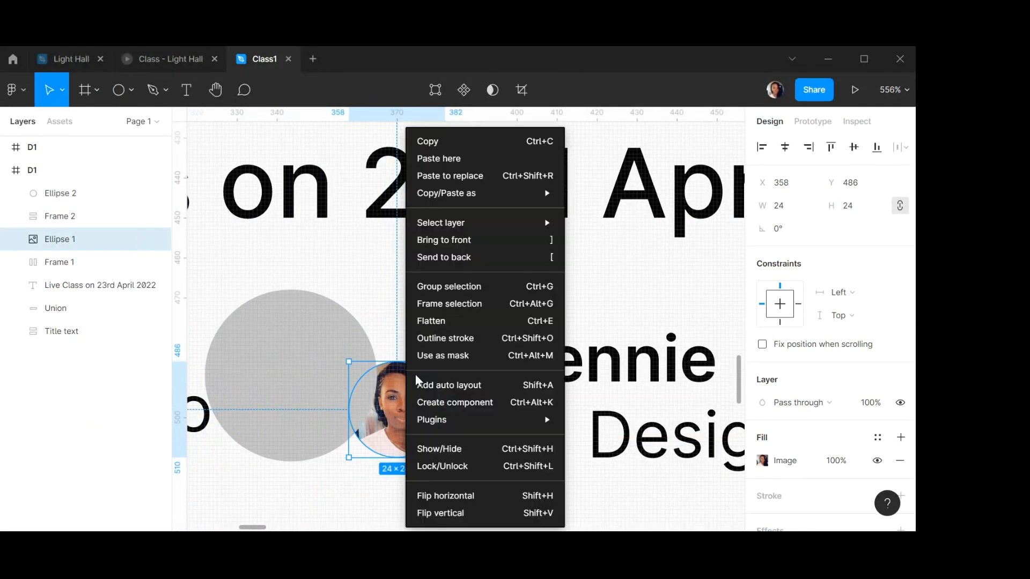
pyautogui.click(375, 311)
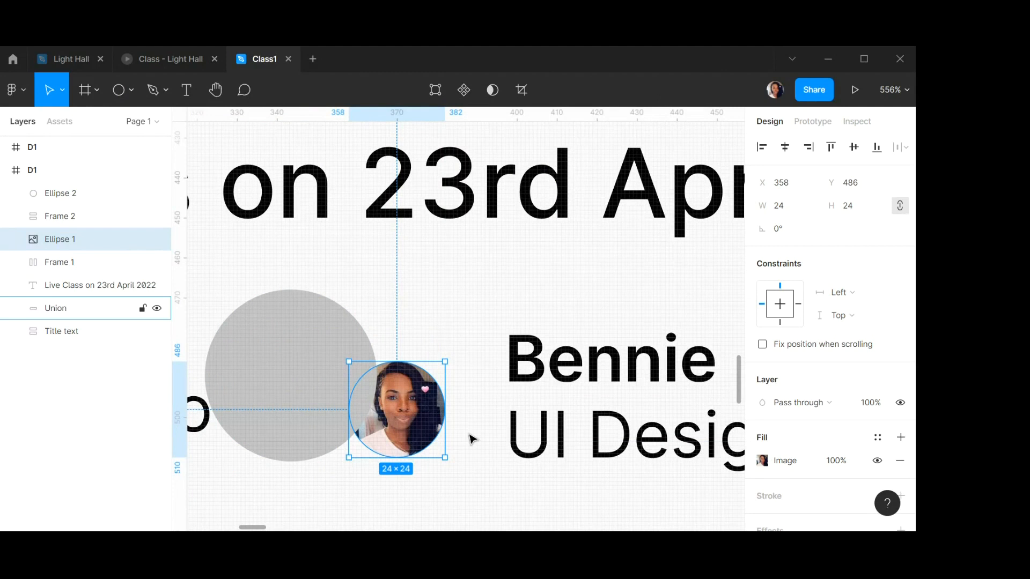
pyautogui.rightClick(407, 422)
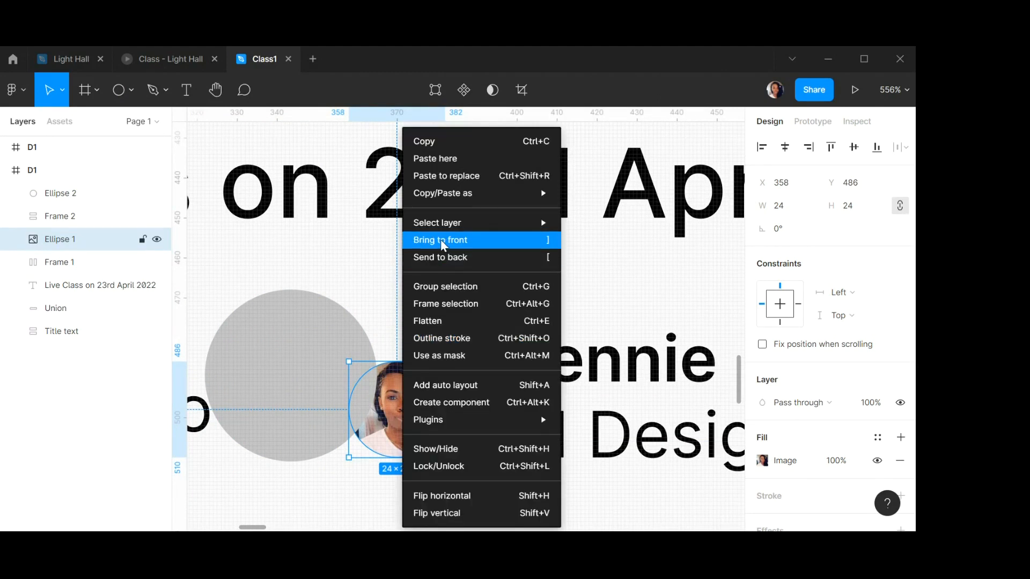
pyautogui.click(443, 241)
# Move the new circle behind the photo so it surrounds it as a ring.
pyautogui.scroll(-5, 489, 340)
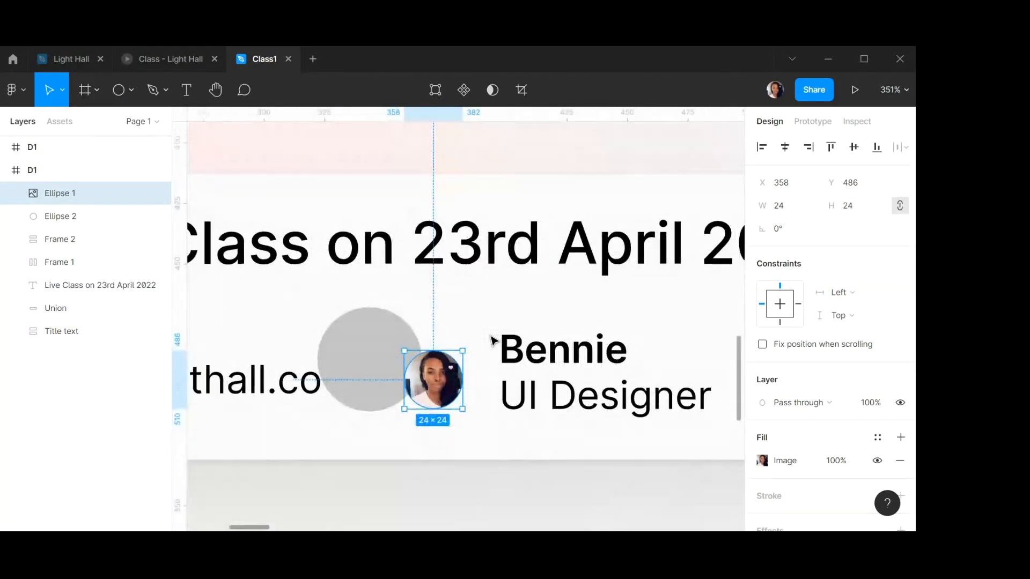
pyautogui.moveTo(445, 369); pyautogui.dragTo(393, 352)
pyautogui.scroll(3, 393, 351)
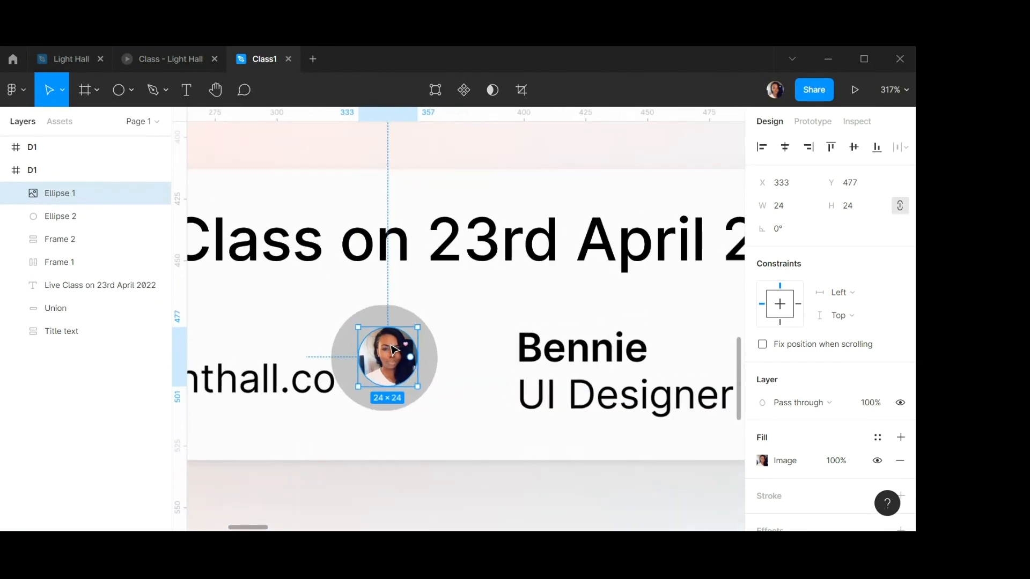
# Set the ring circle's size to 32 × 32.
pyautogui.click(436, 360)
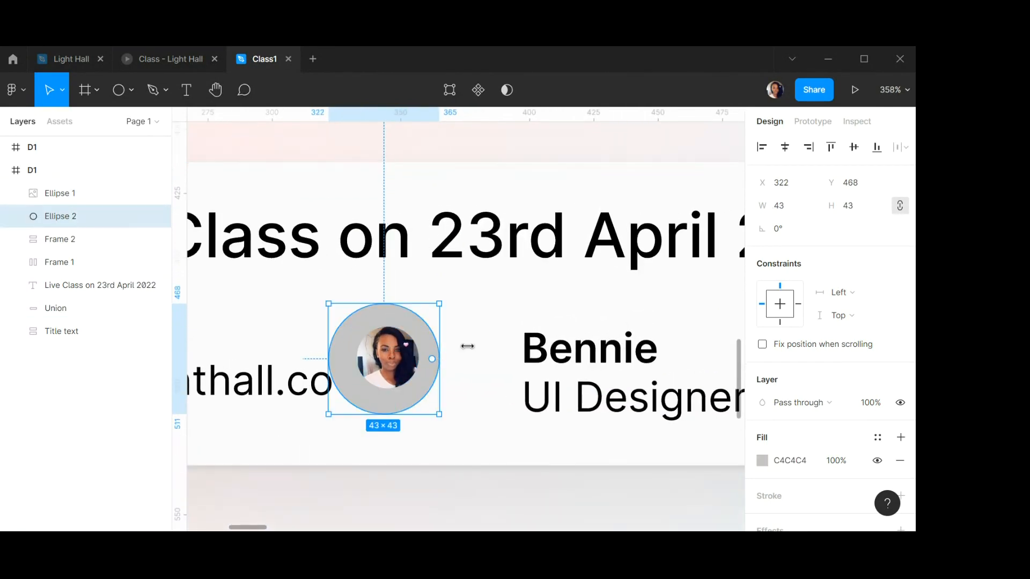
pyautogui.click(794, 214)
pyautogui.write('32')
pyautogui.press('Tab')
pyautogui.write('32')
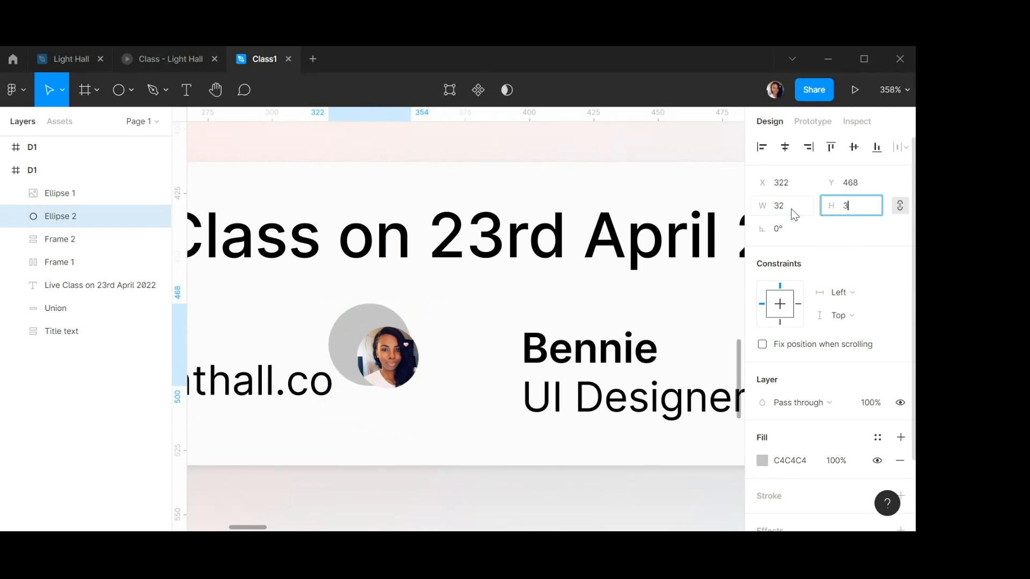
pyautogui.press('Return')
# Center-align the photo and ring circle on each other and move them next to the name text.
pyautogui.click(465, 293)
pyautogui.click(386, 355)
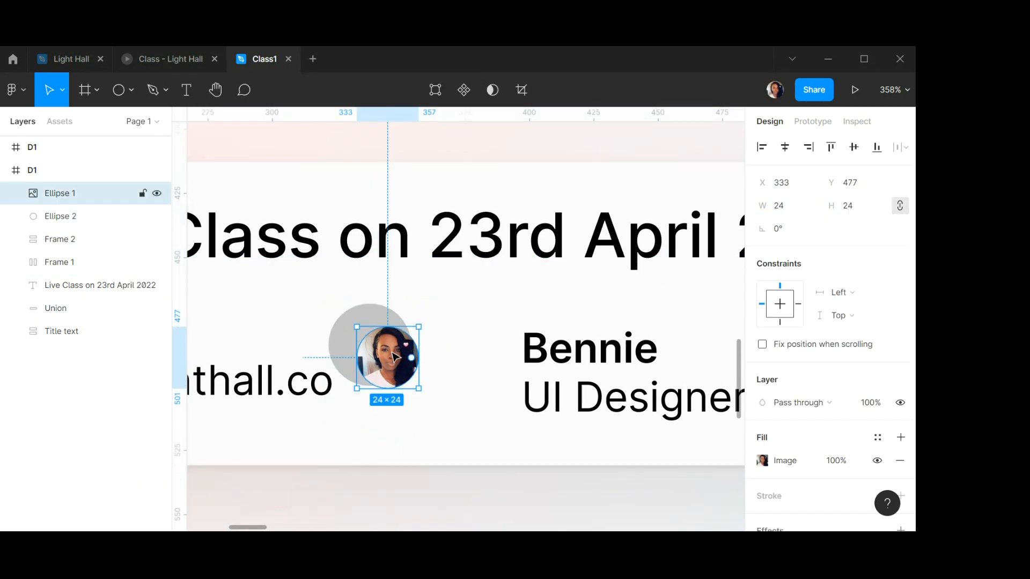
pyautogui.keyDown('shift'); pyautogui.click(377, 319); pyautogui.keyUp('shift')
pyautogui.click(783, 148)
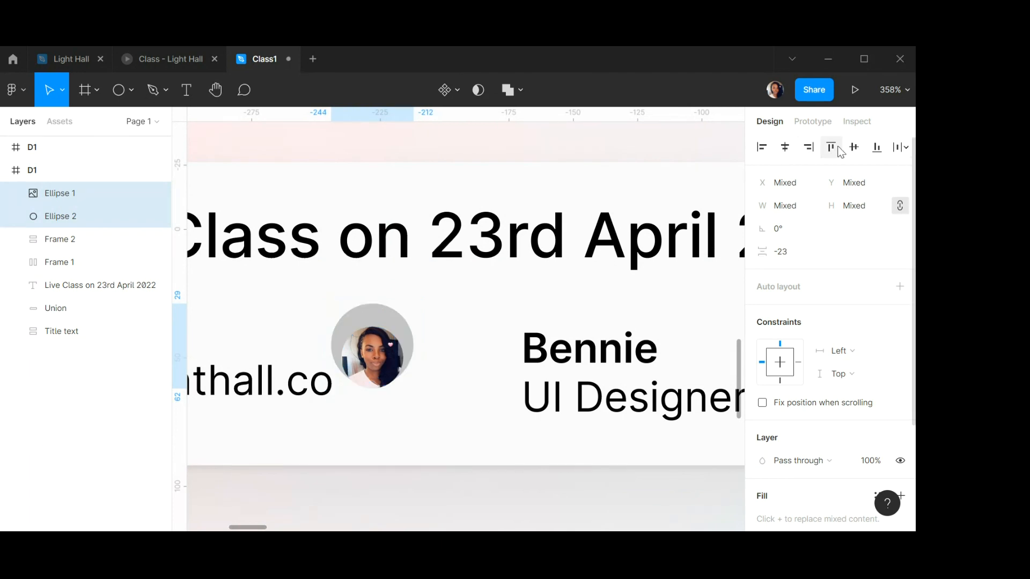
pyautogui.click(855, 148)
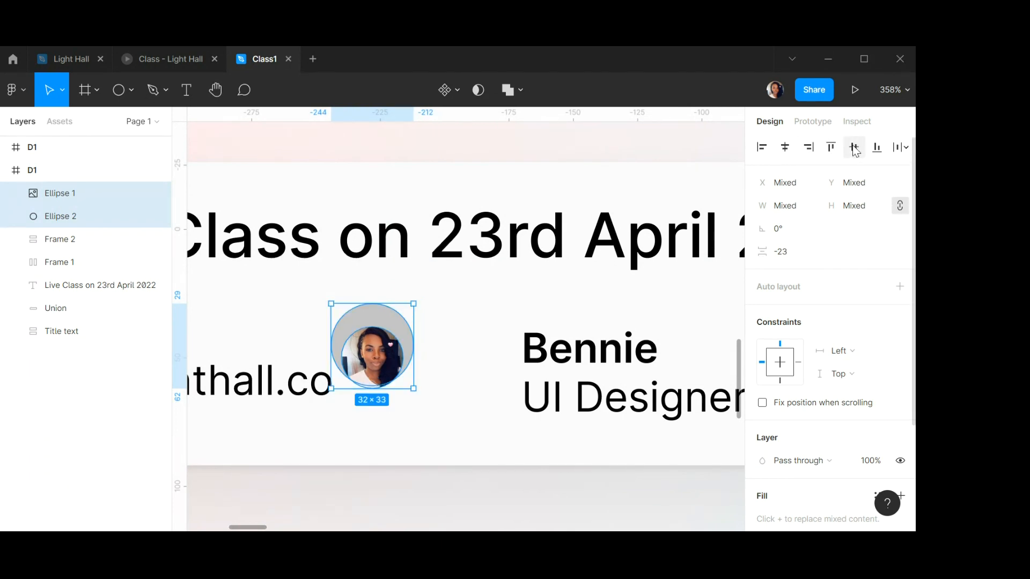
pyautogui.moveTo(397, 343); pyautogui.dragTo(465, 377)
pyautogui.scroll(-5, 466, 372)
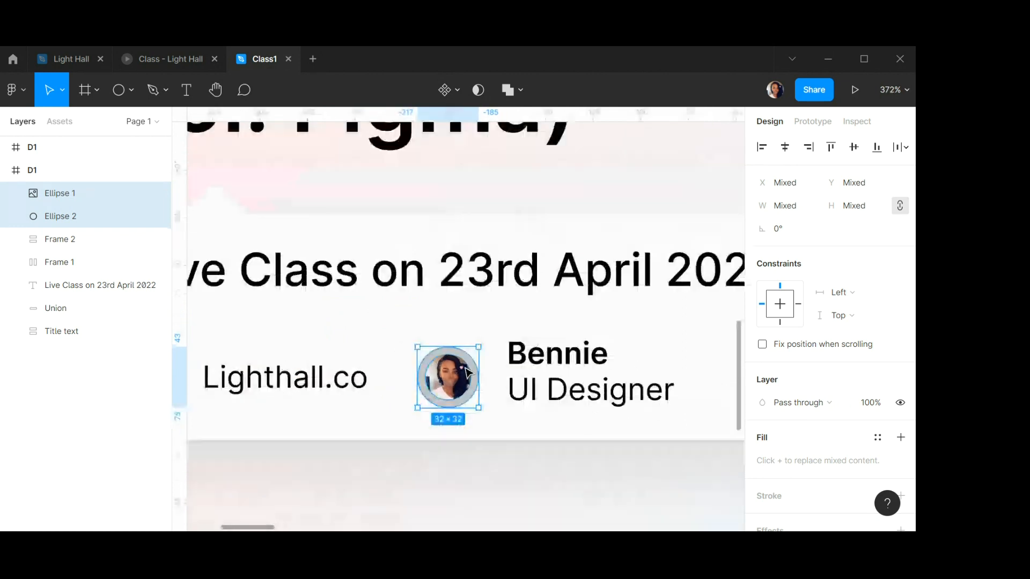
pyautogui.scroll(6, 467, 372)
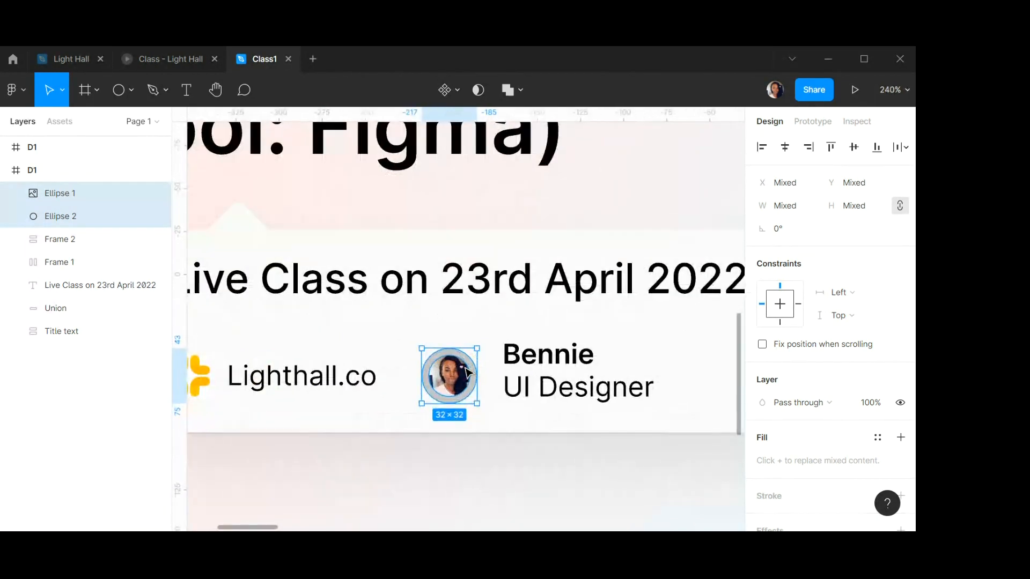
pyautogui.scroll(1, 466, 372)
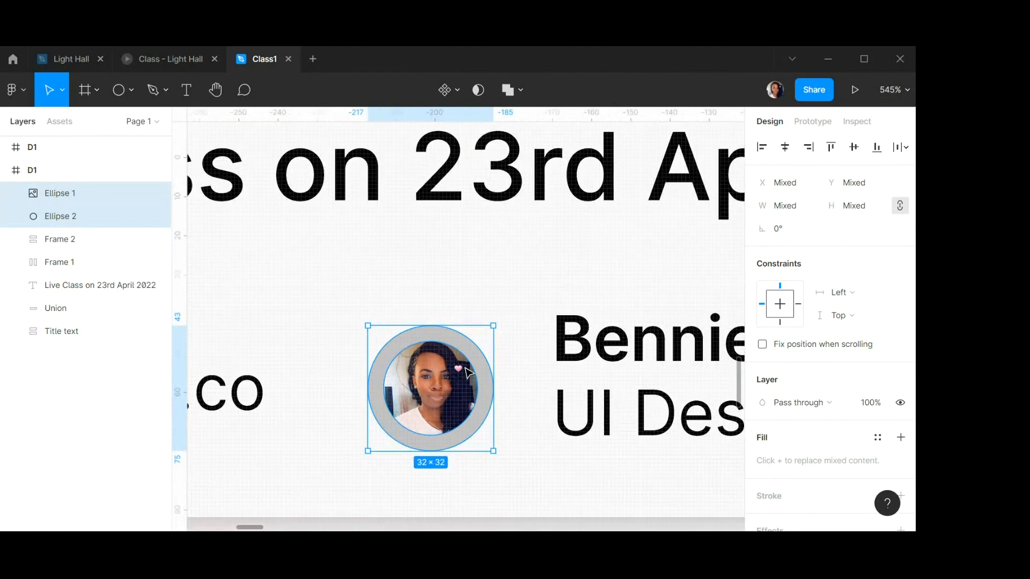
pyautogui.click(479, 365)
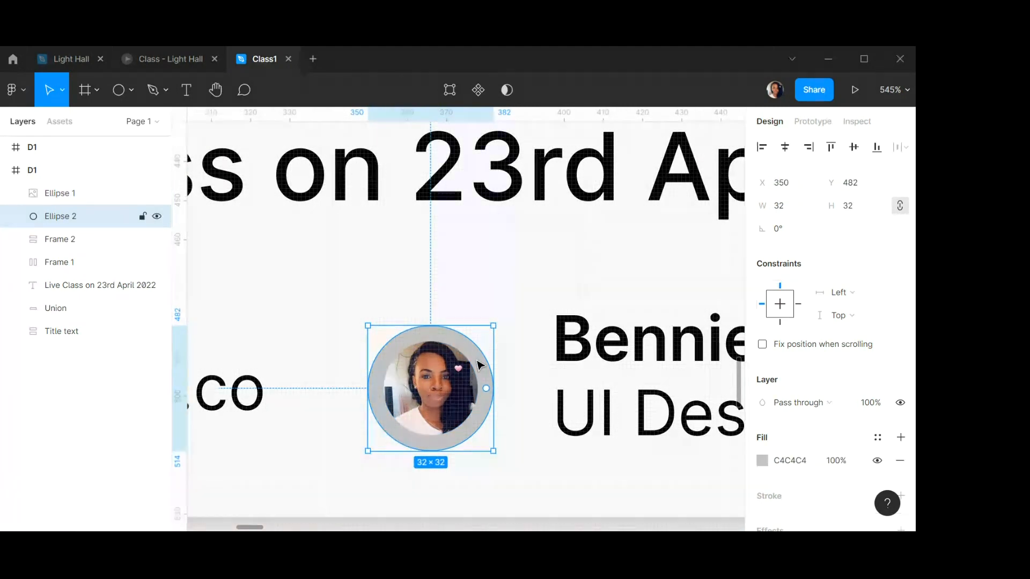
pyautogui.scroll(-5, 479, 366)
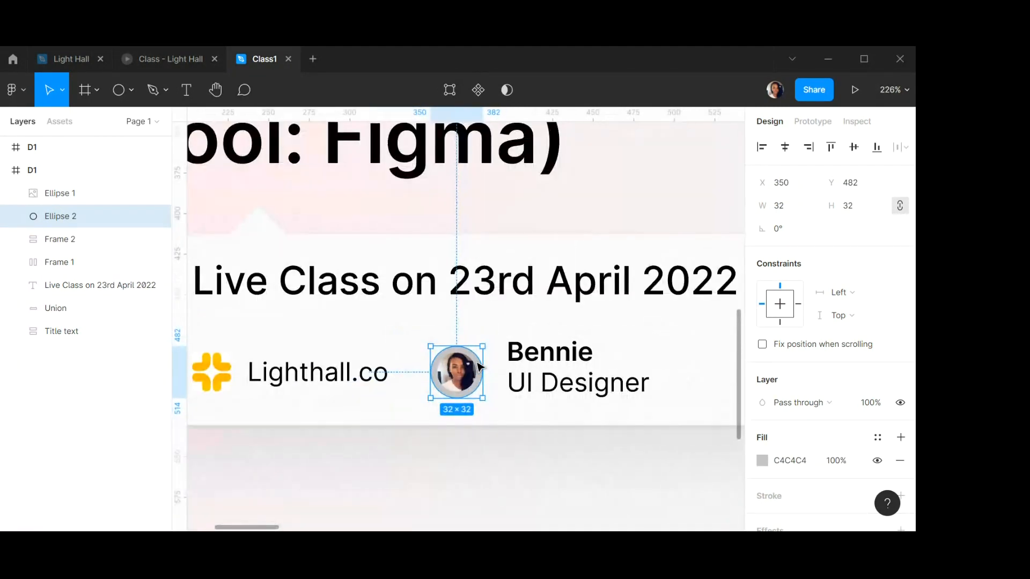
pyautogui.scroll(-1, 479, 366)
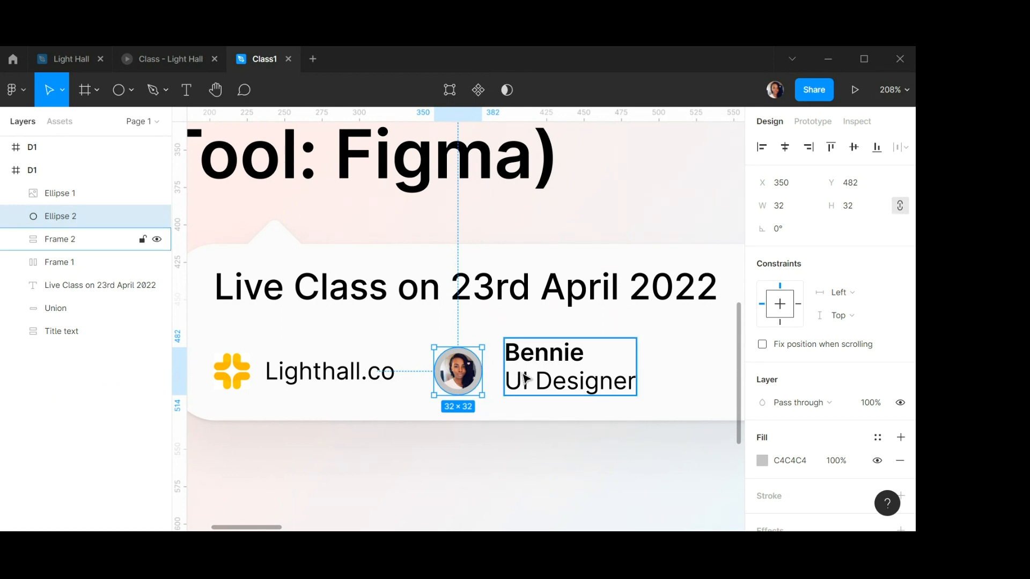
pyautogui.scroll(1, 525, 379)
pyautogui.scroll(-1, 573, 360)
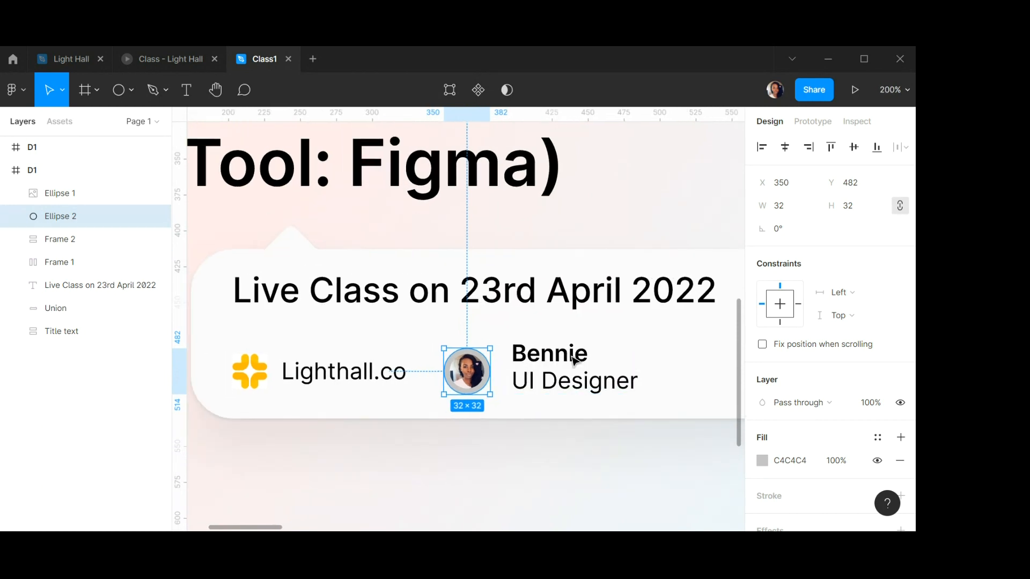
pyautogui.hscroll(2, 572, 360)
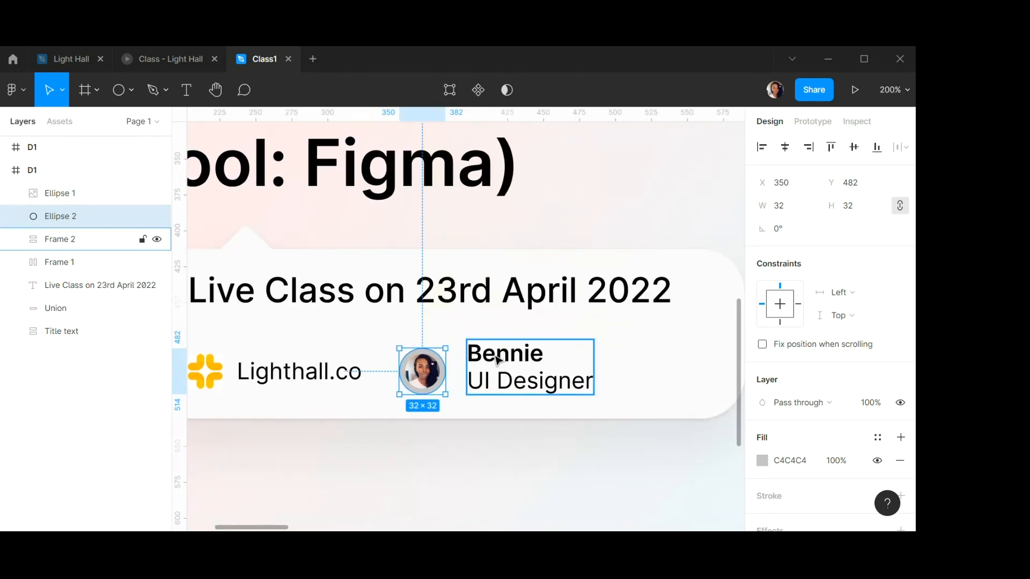
pyautogui.click(570, 359)
pyautogui.doubleClick(509, 360)
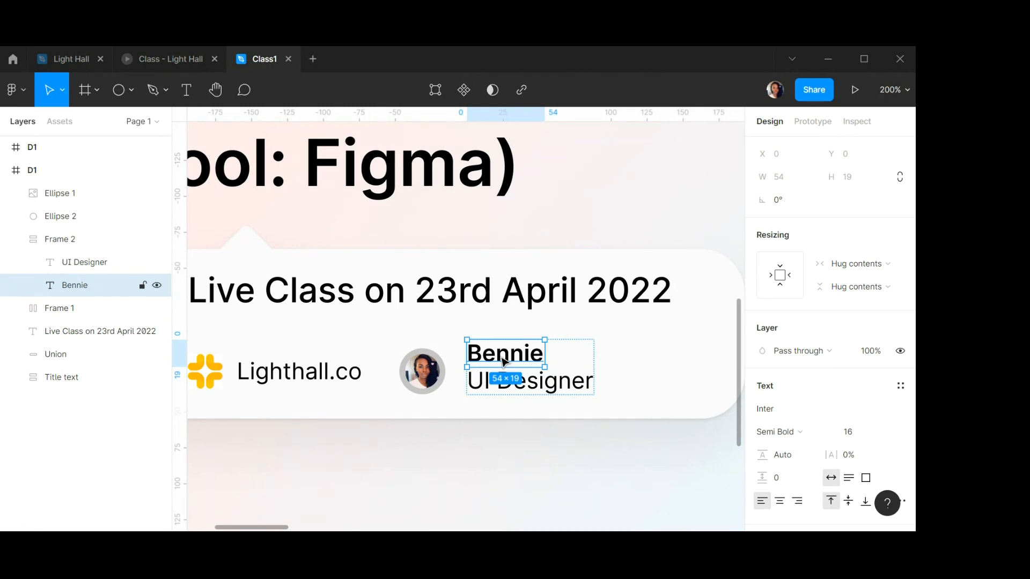
pyautogui.moveTo(506, 362); pyautogui.dragTo(461, 461)
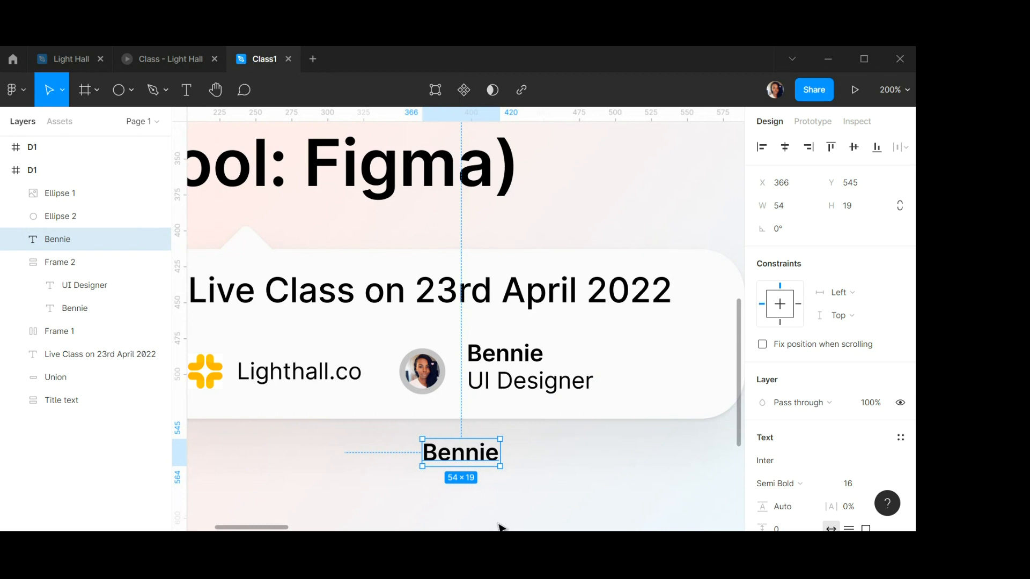
pyautogui.press('Delete')
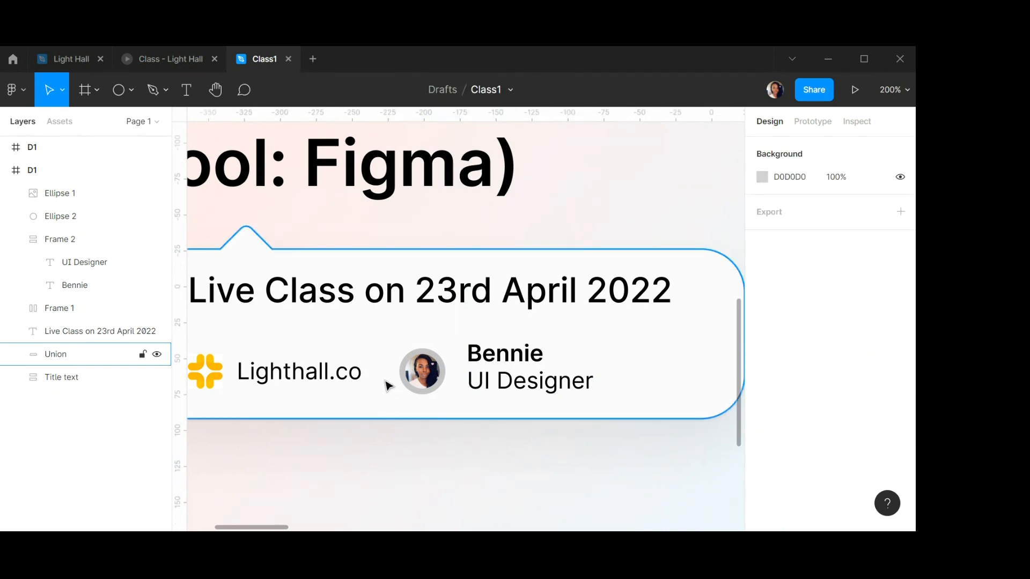
# Hide the fill of the grey ring circle behind the photo.
pyautogui.scroll(5, 433, 374)
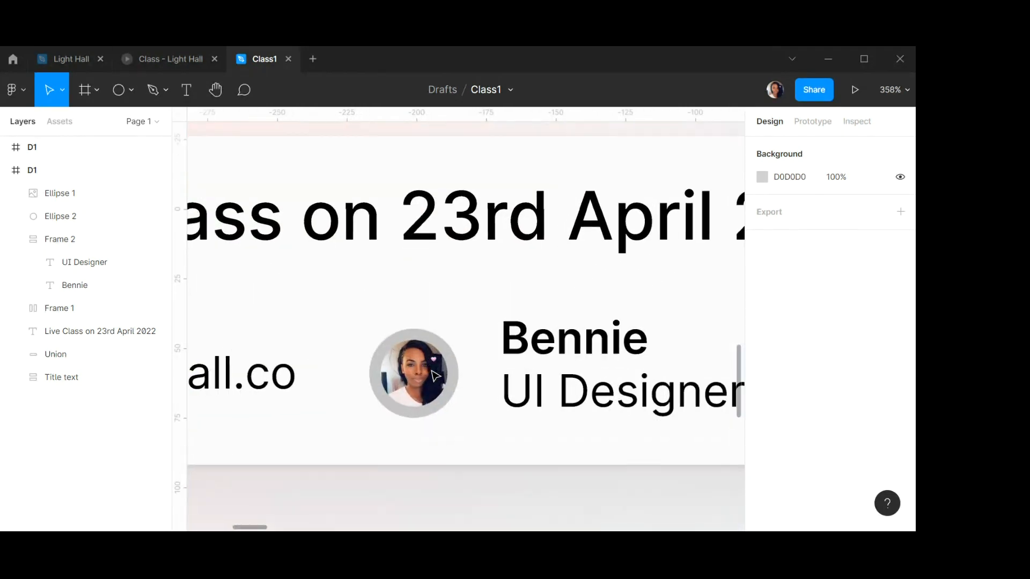
pyautogui.scroll(4, 435, 376)
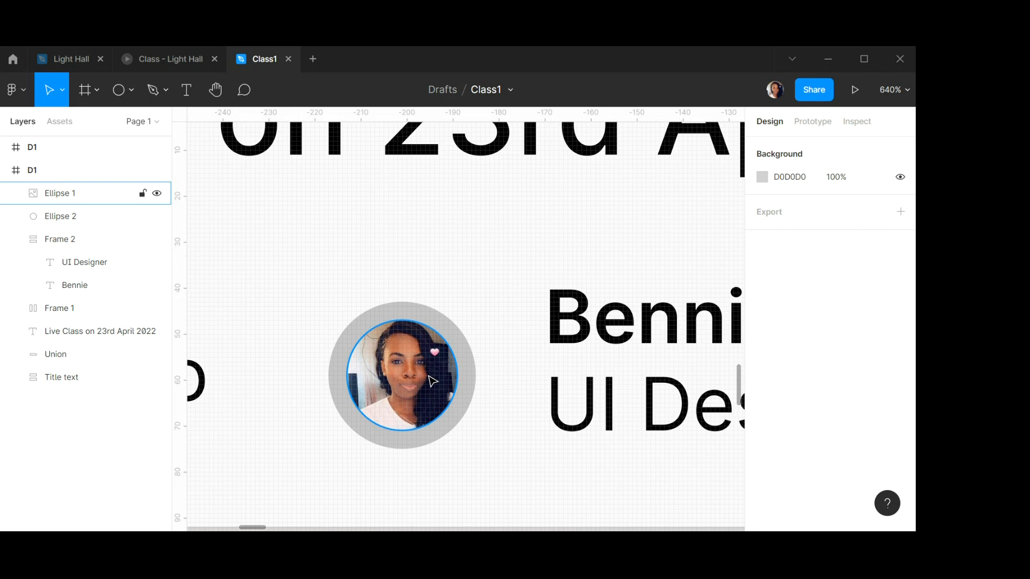
pyautogui.click(419, 374)
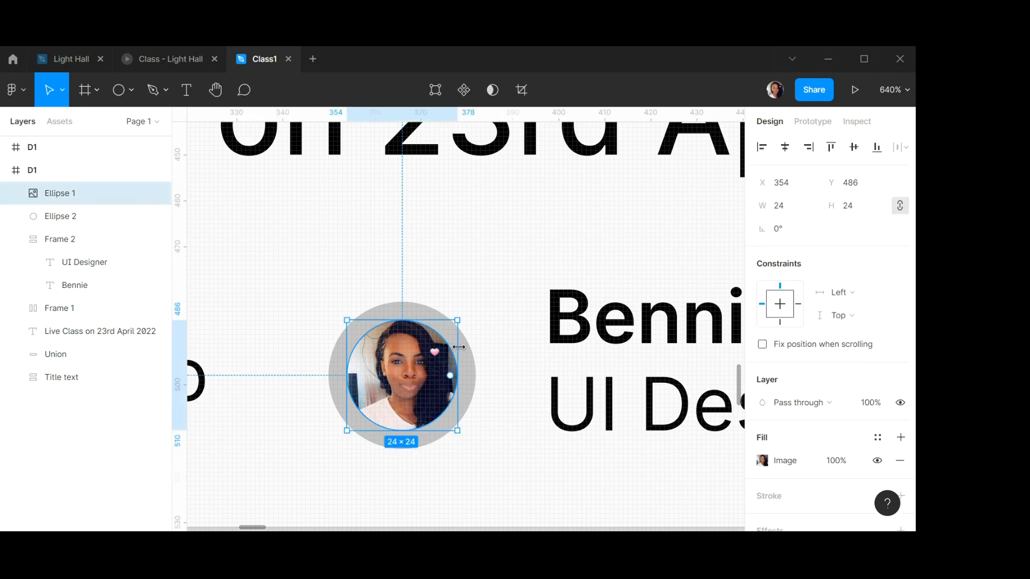
pyautogui.click(472, 366)
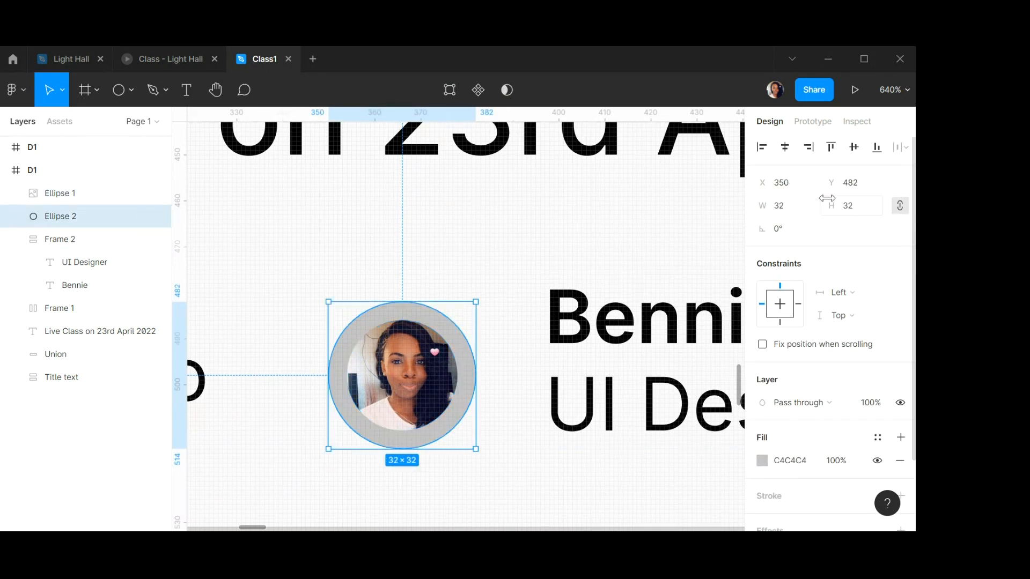
pyautogui.click(879, 461)
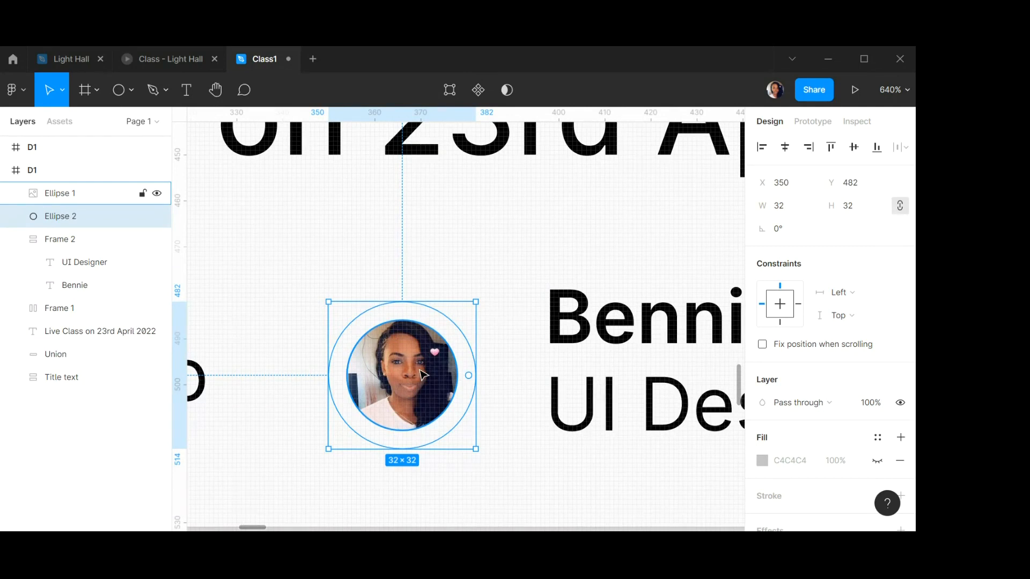
# Add a stroke to the photo circle and set its width to 20.
pyautogui.click(419, 371)
pyautogui.scroll(-3, 874, 445)
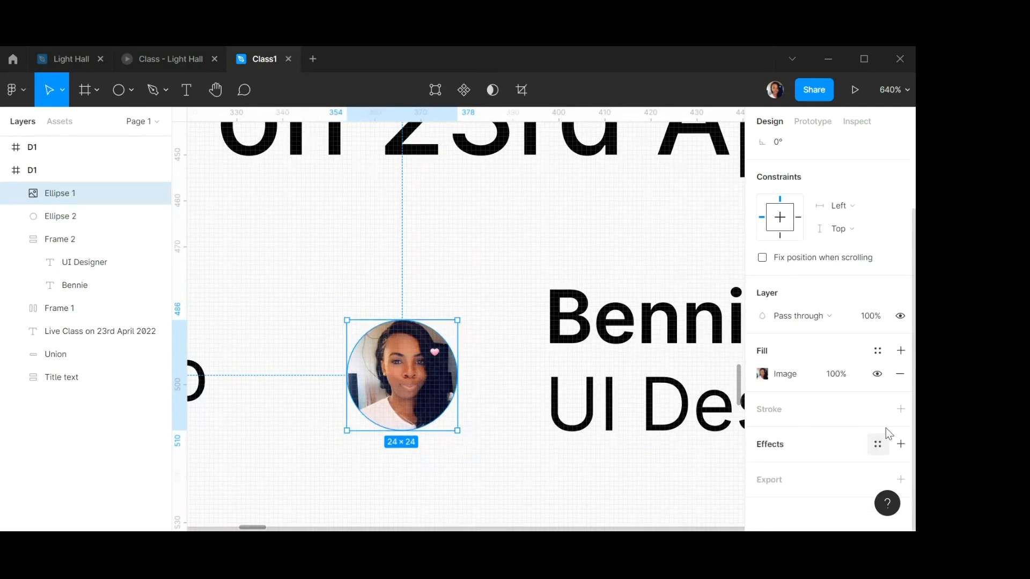
pyautogui.click(901, 409)
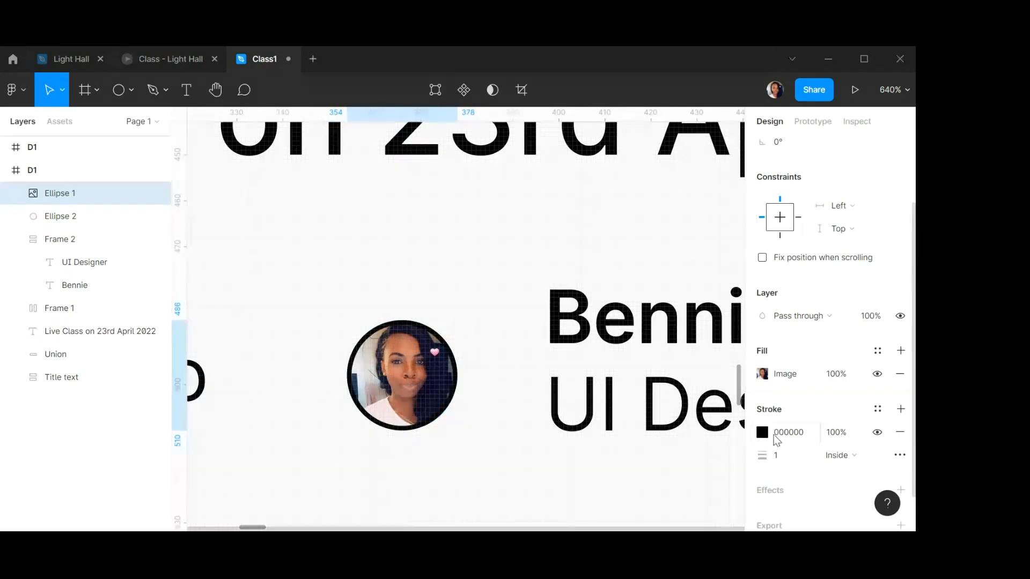
pyautogui.click(790, 462)
pyautogui.write('20')
pyautogui.press('Return')
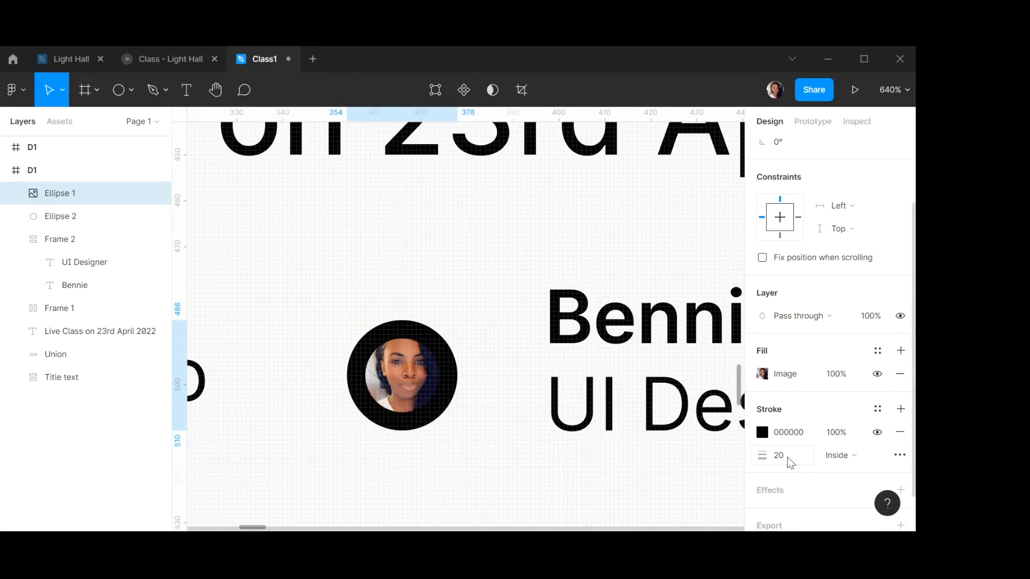
# Set the photo's stroke position to Outside and reduce its width to 5.
pyautogui.click(875, 457)
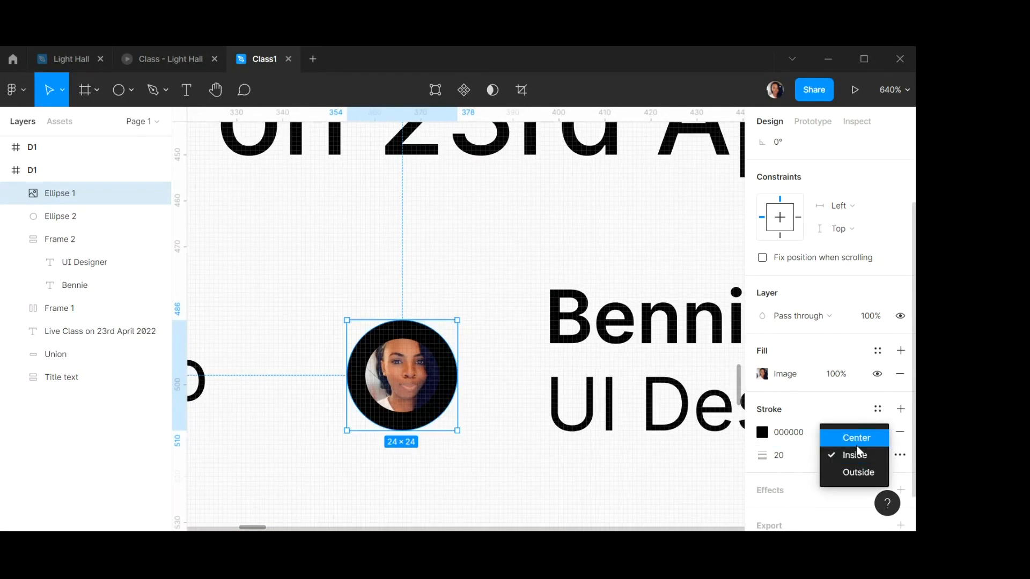
pyautogui.click(857, 470)
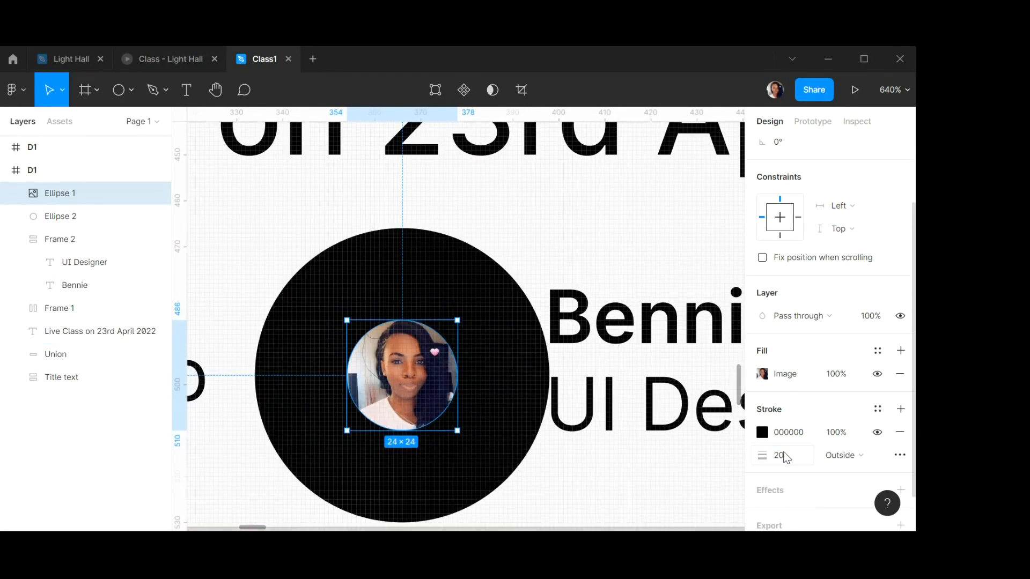
pyautogui.write('10')
pyautogui.press('Return')
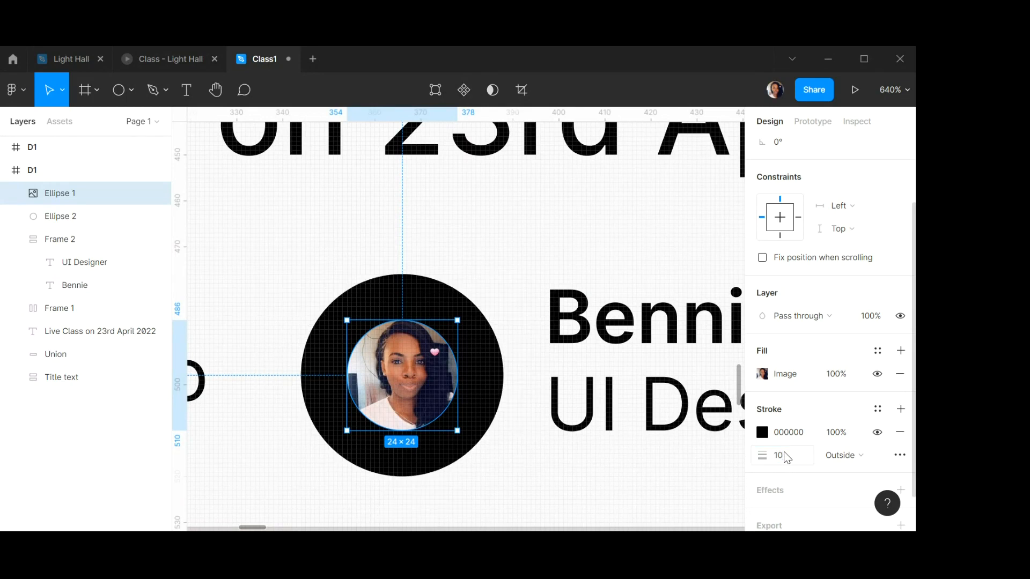
pyautogui.write('5')
pyautogui.press('Return')
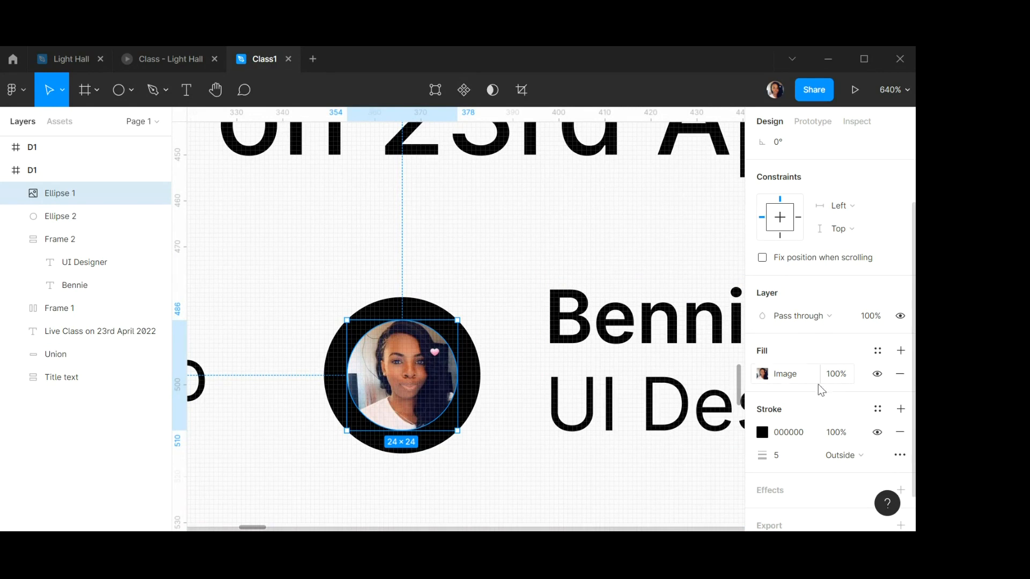
# Change the photo's stroke colour to light grey E3E3E3 and its width to 3.
pyautogui.scroll(3, 793, 411)
pyautogui.scroll(-3, 796, 414)
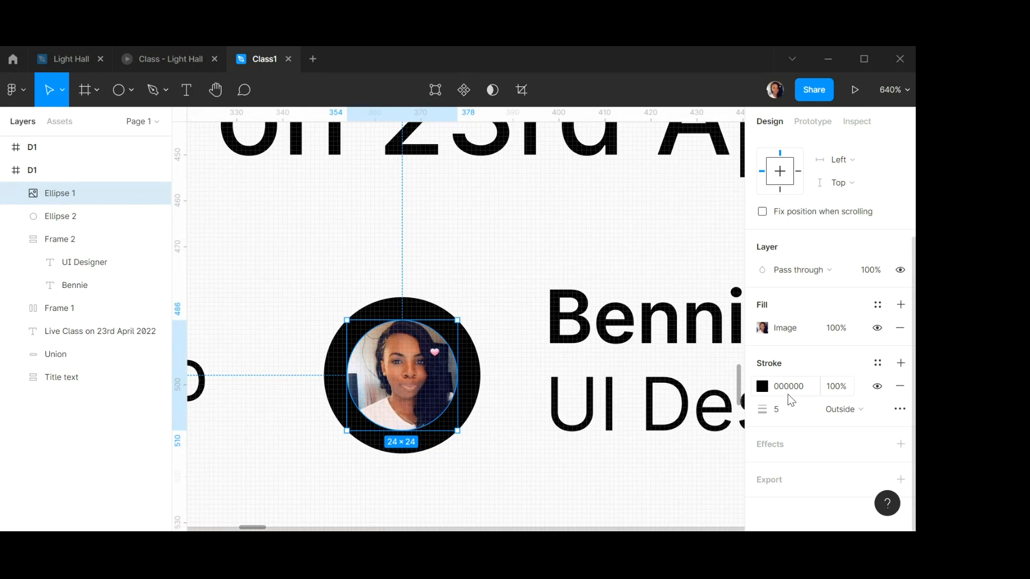
pyautogui.click(764, 390)
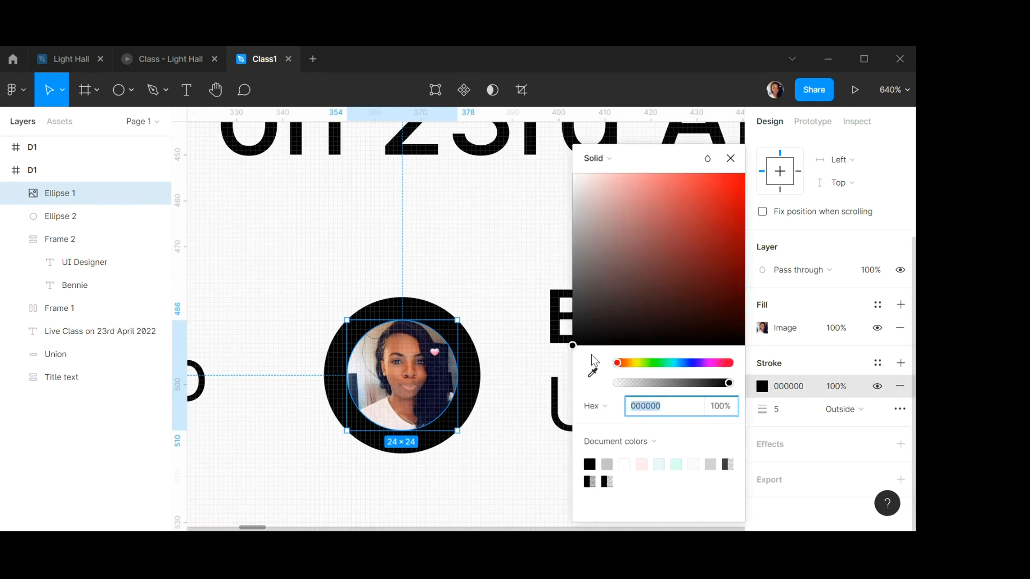
pyautogui.moveTo(573, 345); pyautogui.dragTo(555, 200)
pyautogui.click(791, 410)
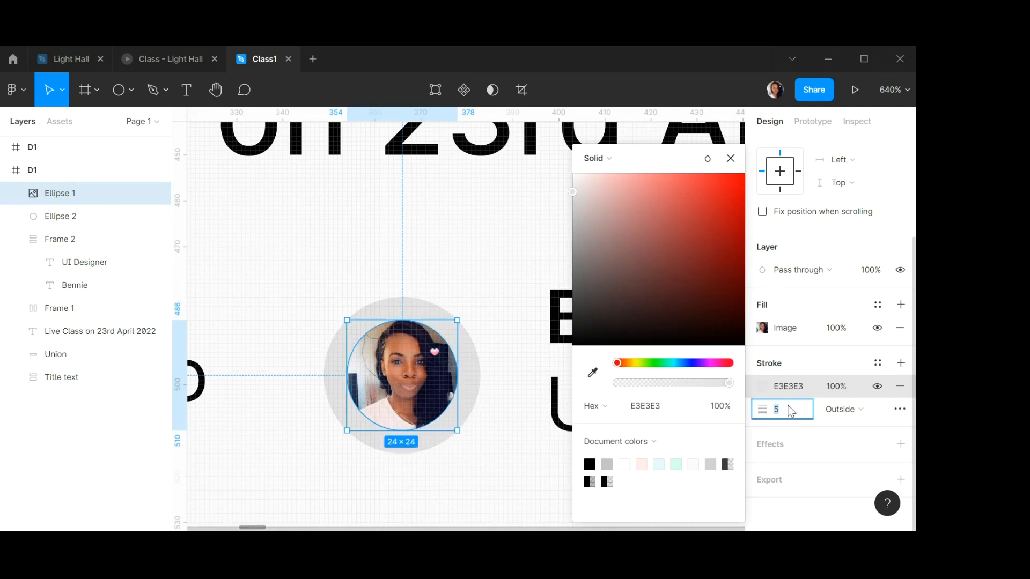
pyautogui.press('Return')
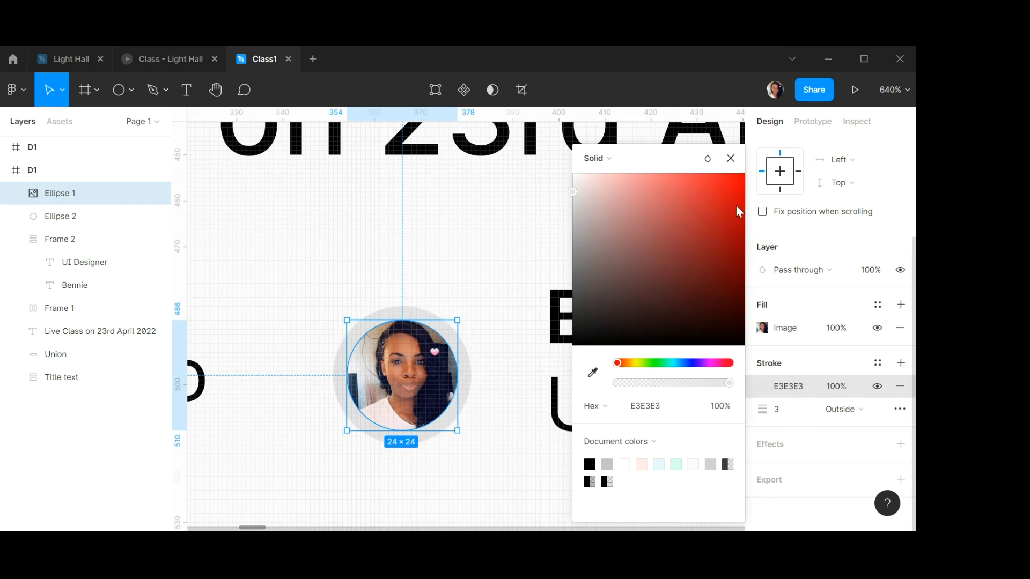
pyautogui.click(730, 159)
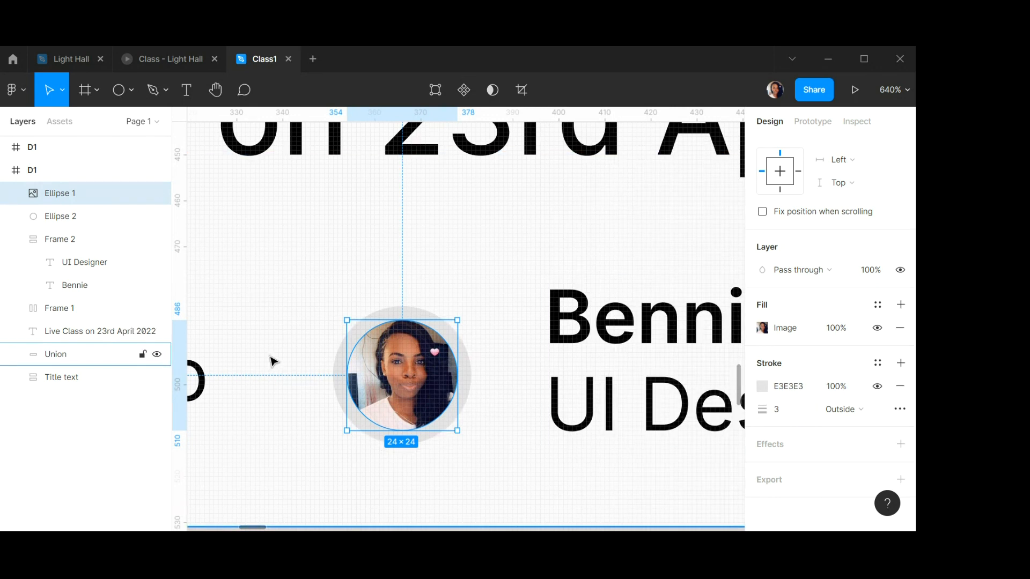
# Delete the grey ring circle from behind the photo.
pyautogui.click(62, 216)
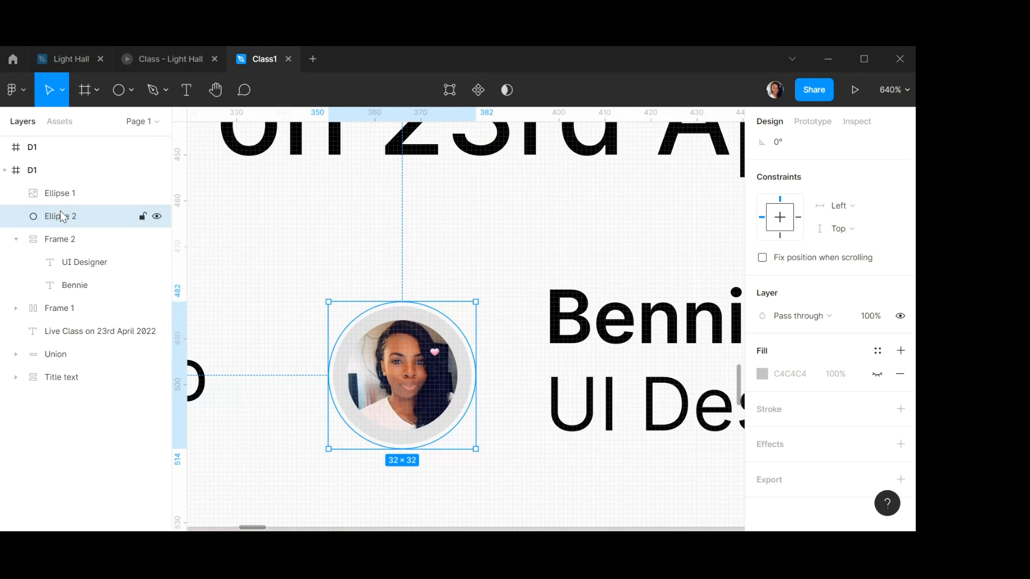
pyautogui.press('Delete')
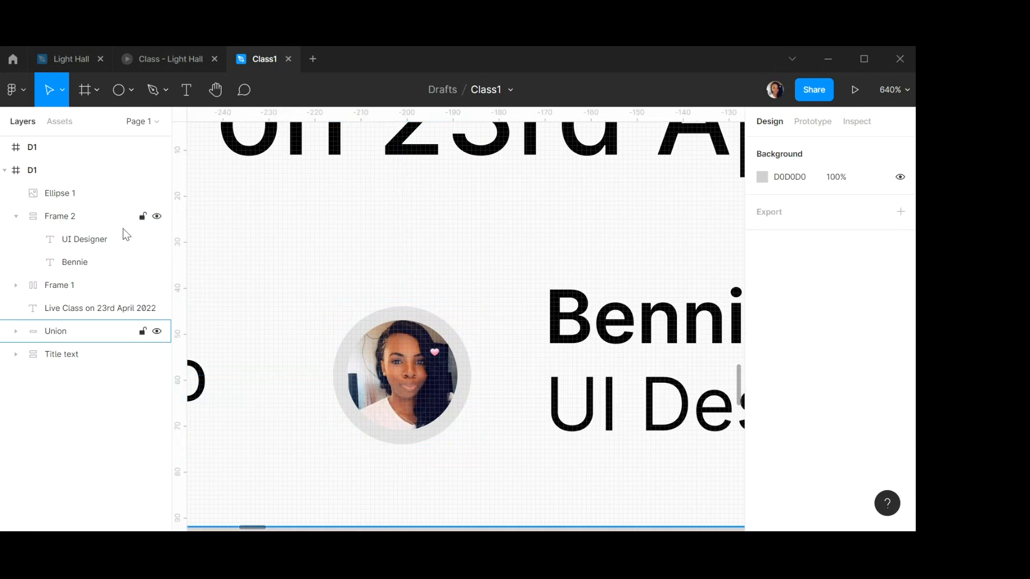
pyautogui.click(529, 350)
pyautogui.scroll(1, 529, 349)
pyautogui.scroll(-10, 528, 349)
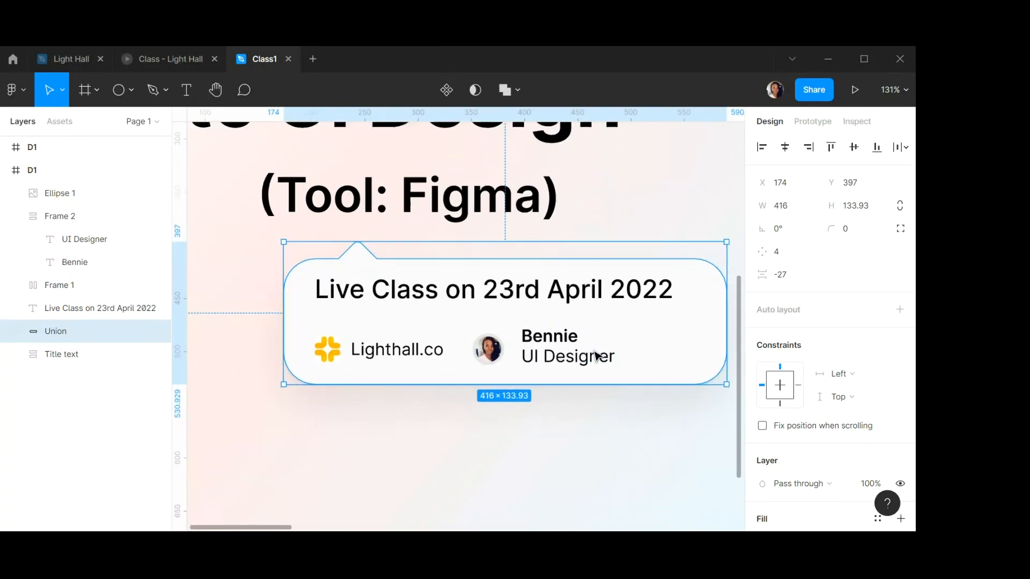
pyautogui.scroll(5, 595, 356)
# Vertically center the photo with the name and role text, and set the spacing between them to 15.
pyautogui.click(418, 355)
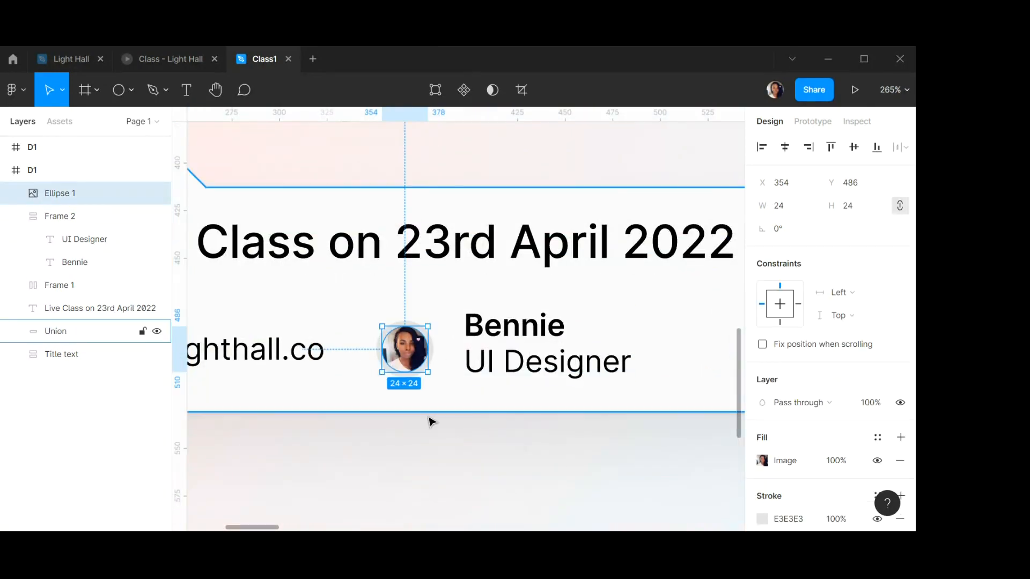
pyautogui.keyDown('shift'); pyautogui.click(533, 351); pyautogui.keyUp('shift')
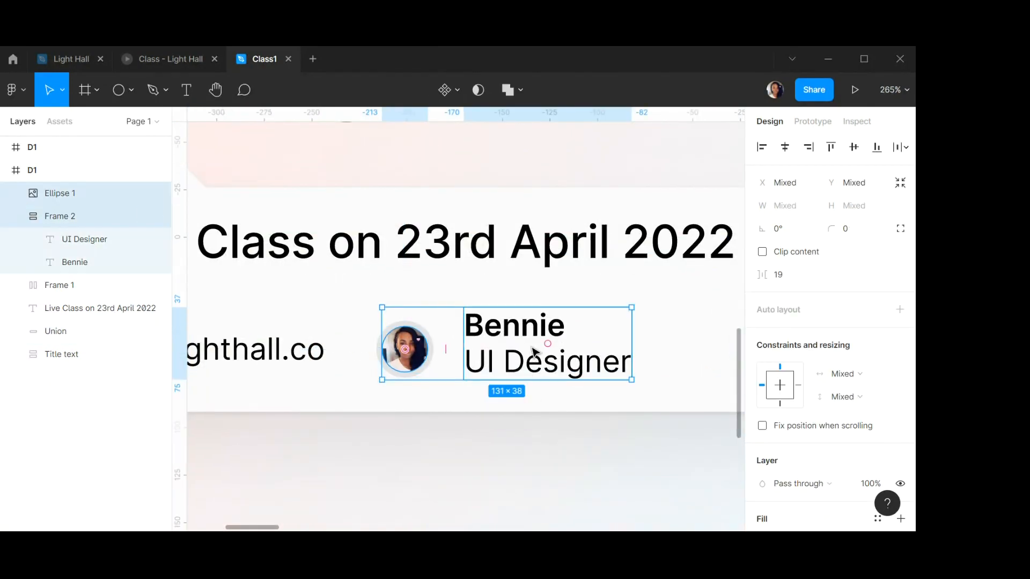
pyautogui.click(855, 149)
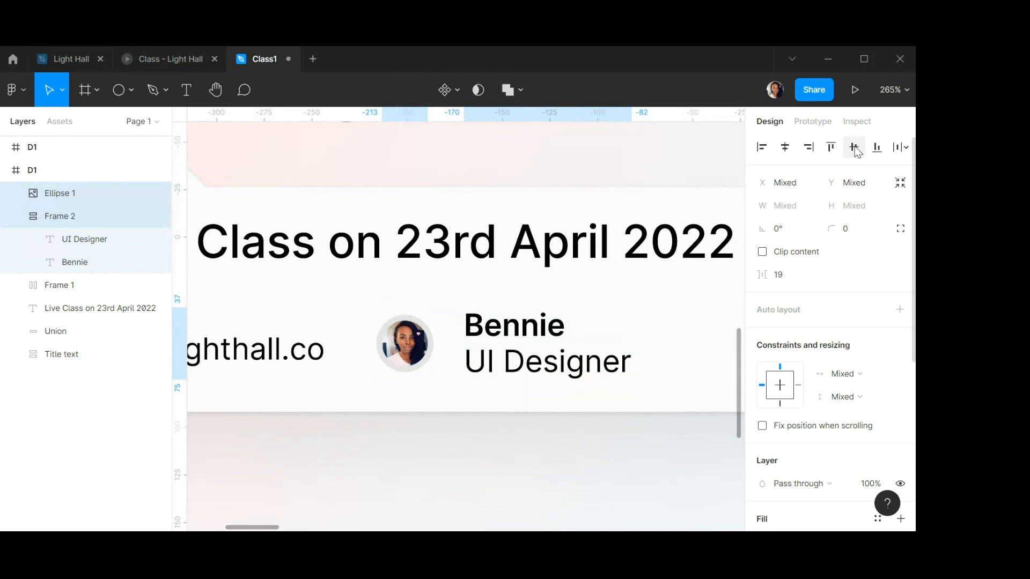
pyautogui.click(792, 279)
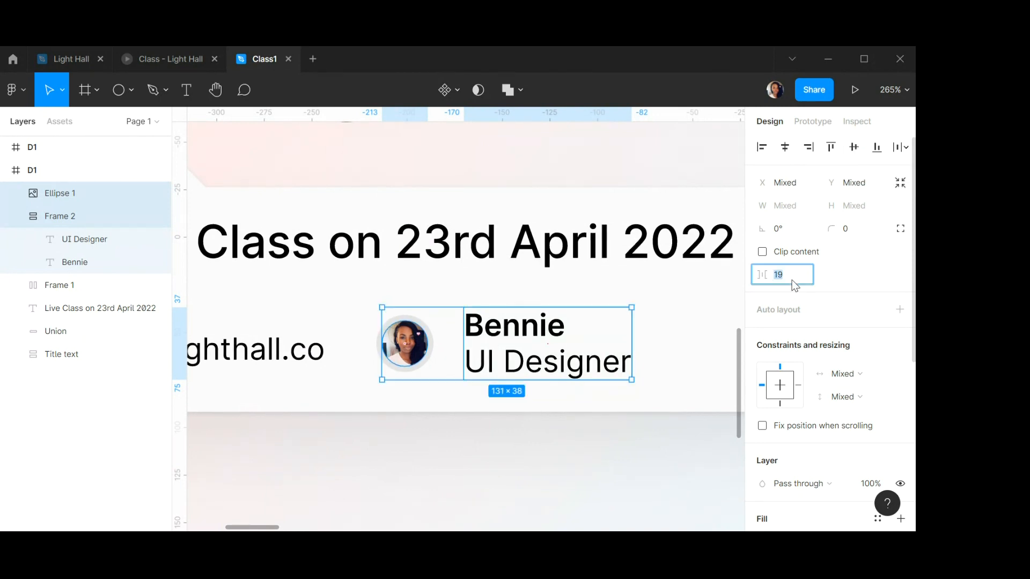
pyautogui.write('15')
pyautogui.press('Return')
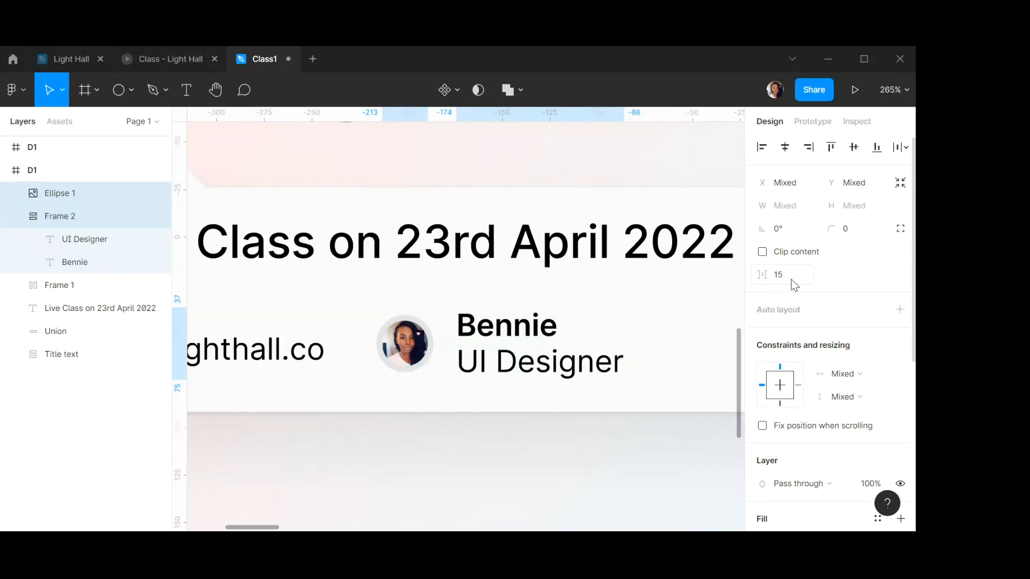
# Wrap the photo and name/role text in an auto layout frame with centered alignment.
pyautogui.click(899, 310)
pyautogui.click(900, 333)
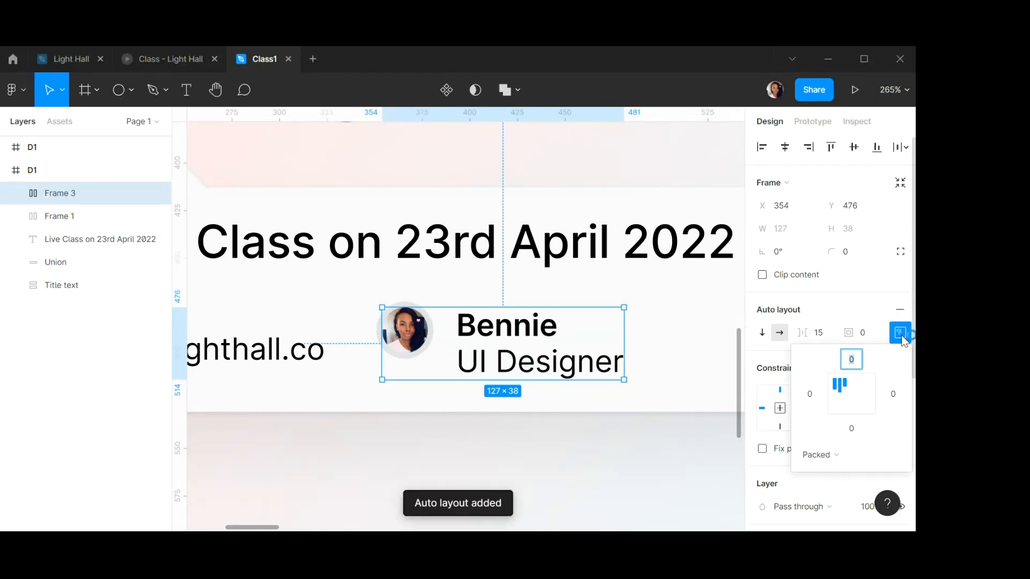
pyautogui.click(835, 397)
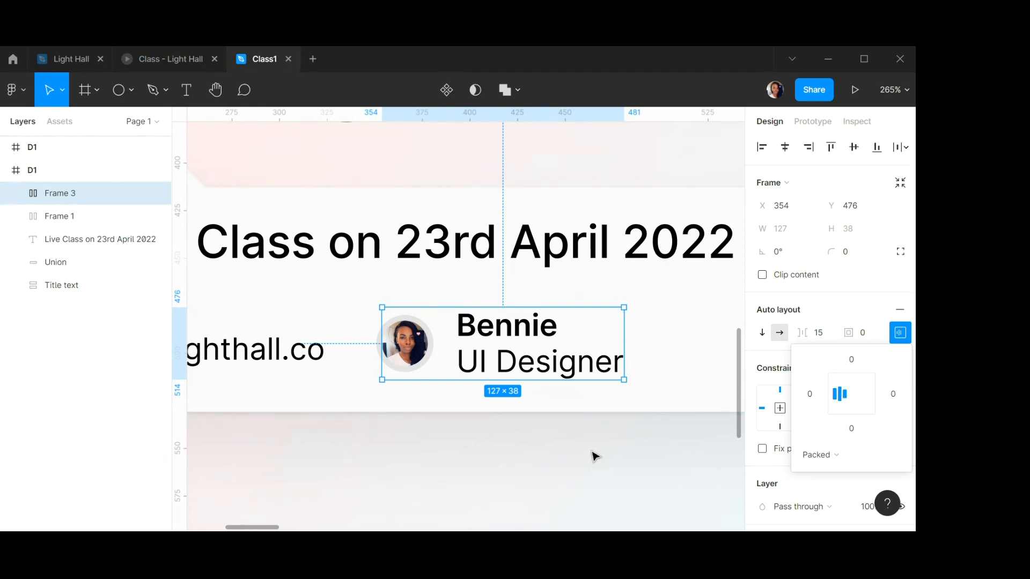
# Vertically align the logo group and the presenter group with each other.
pyautogui.scroll(-5, 422, 343)
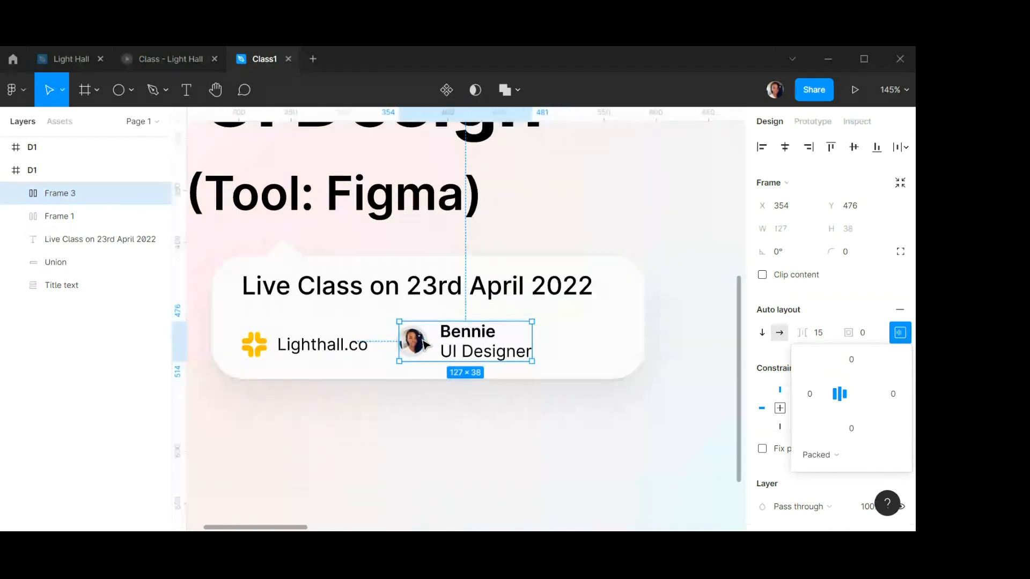
pyautogui.click(570, 452)
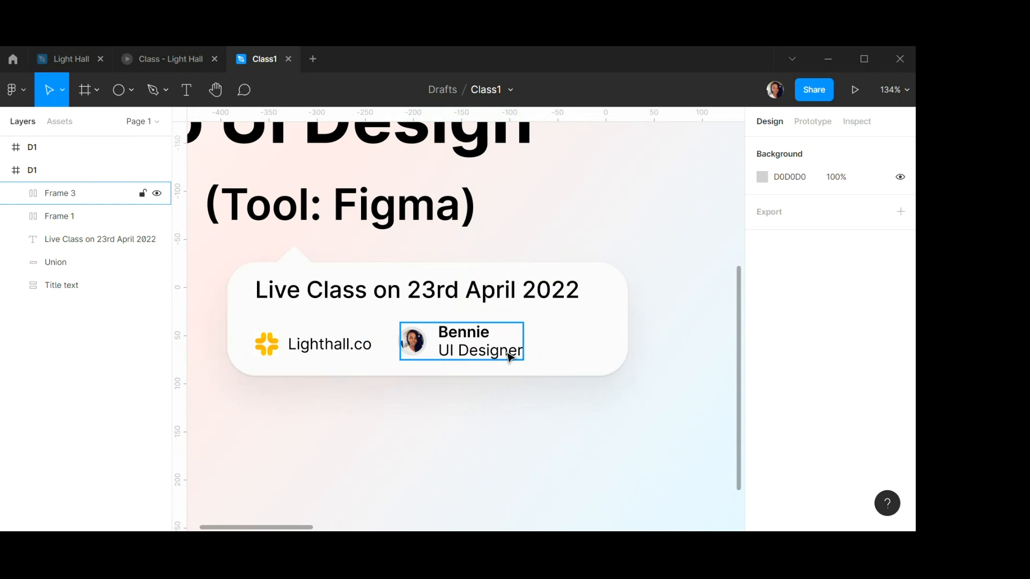
pyautogui.click(477, 346)
pyautogui.keyDown('shift'); pyautogui.click(335, 345); pyautogui.keyUp('shift')
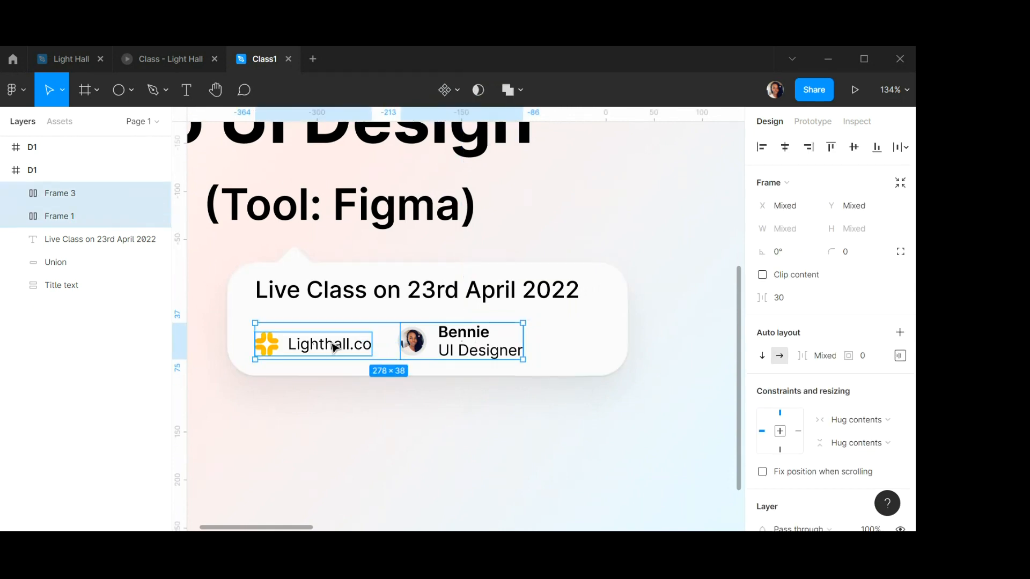
pyautogui.click(856, 151)
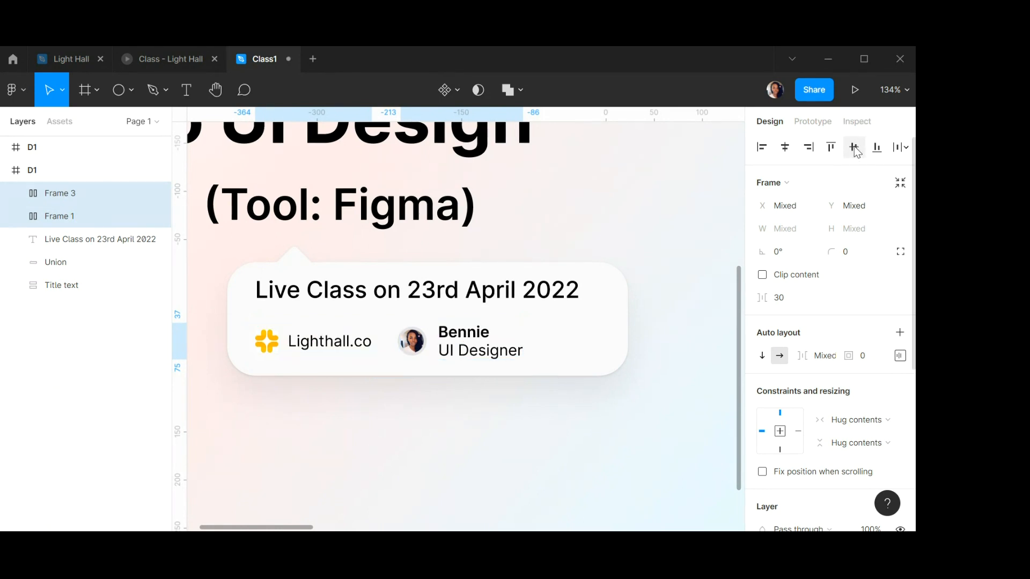
# Wrap the logo and presenter groups in an auto layout frame with 30 spacing and centered alignment.
pyautogui.click(899, 332)
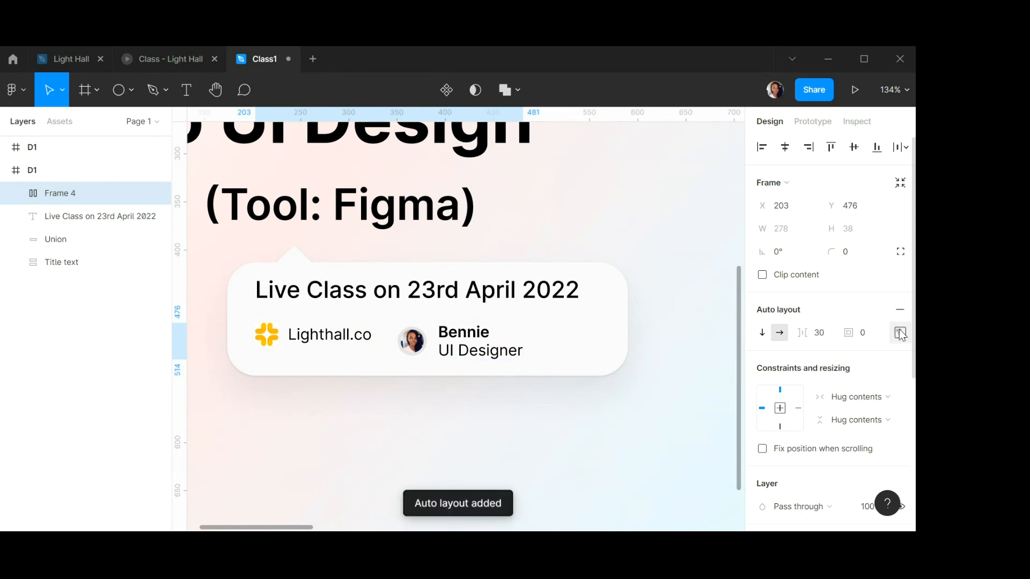
pyautogui.click(900, 333)
pyautogui.click(839, 395)
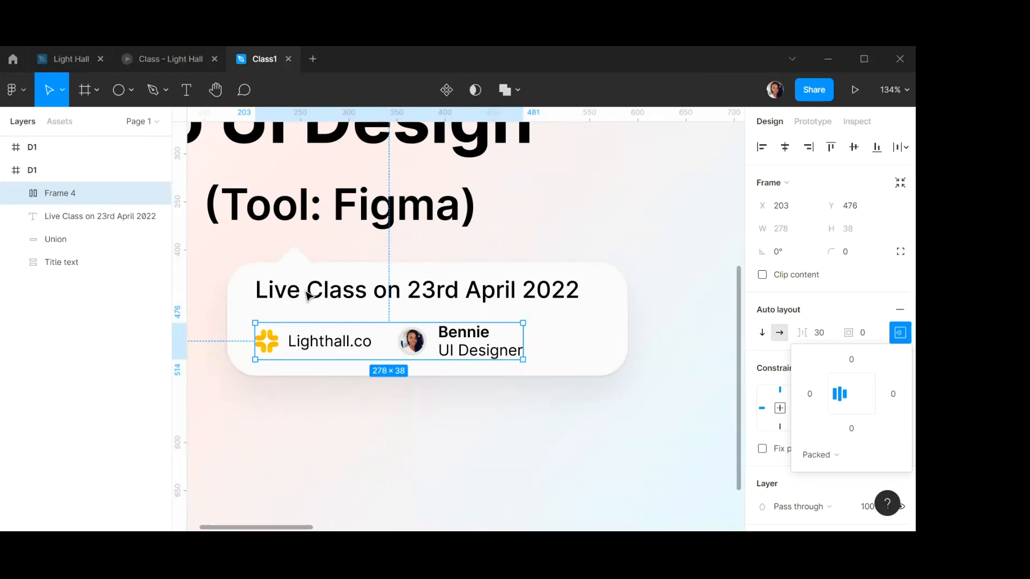
# Rename the class date text layer to "date".
pyautogui.click(359, 297)
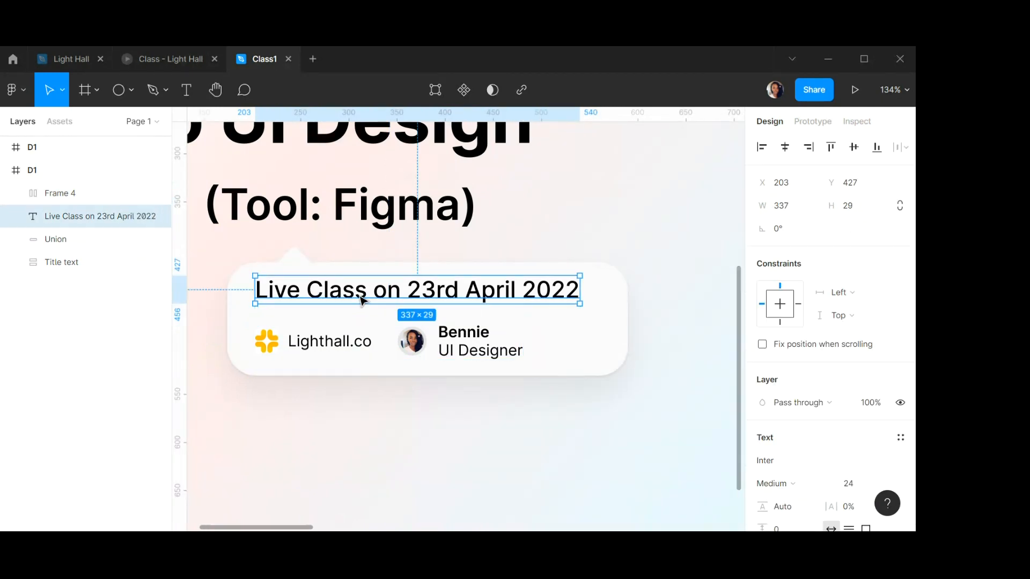
pyautogui.doubleClick(79, 216)
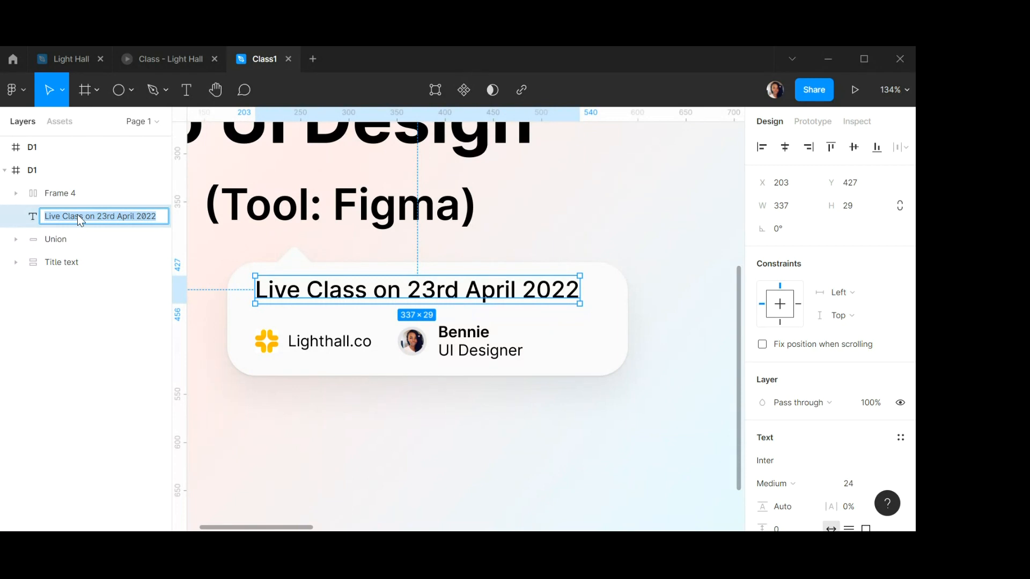
pyautogui.write('date')
pyautogui.press('Return')
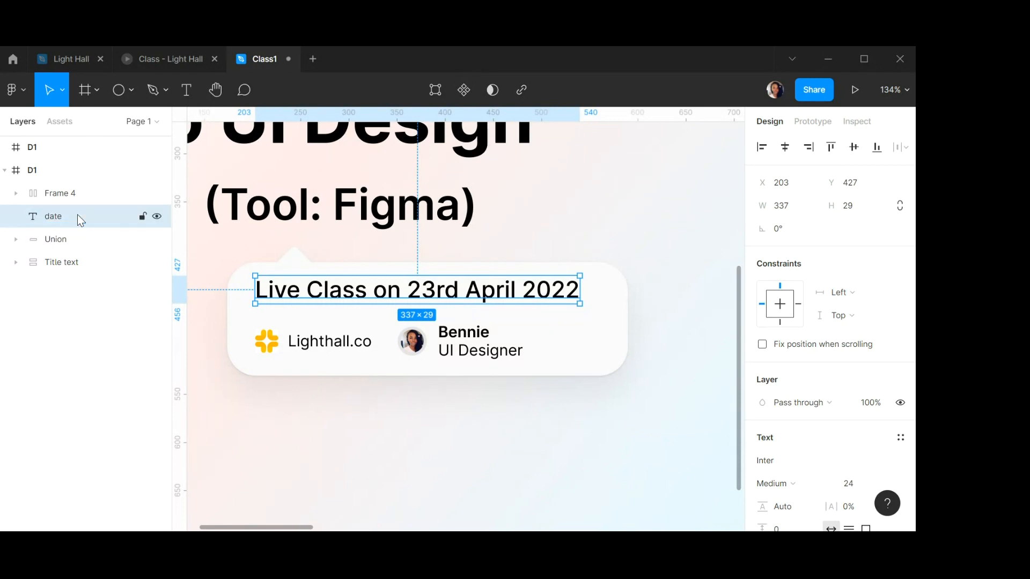
# Rename the logo and presenter auto layout frame to "Bennie".
pyautogui.click(319, 350)
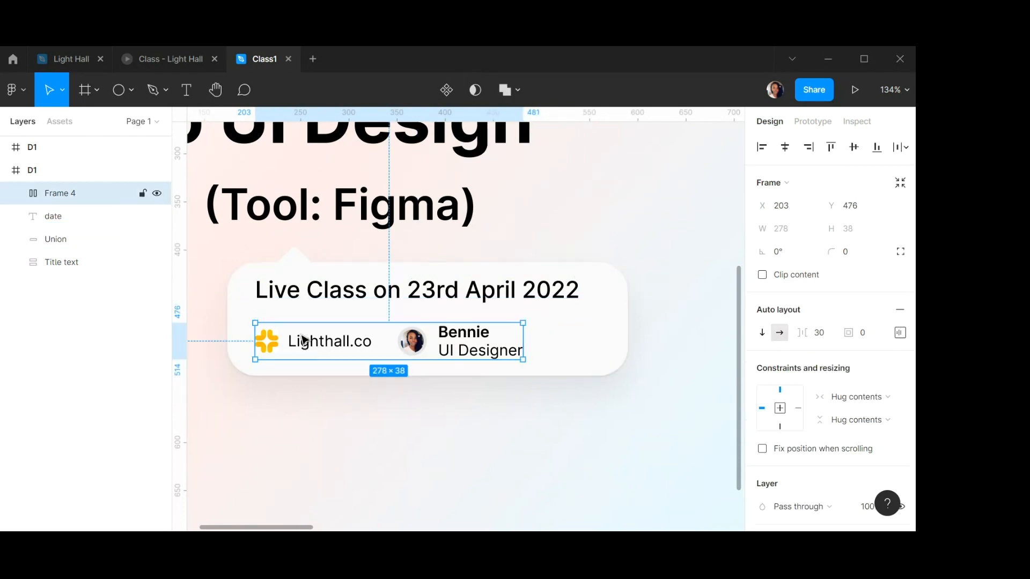
pyautogui.doubleClick(61, 194)
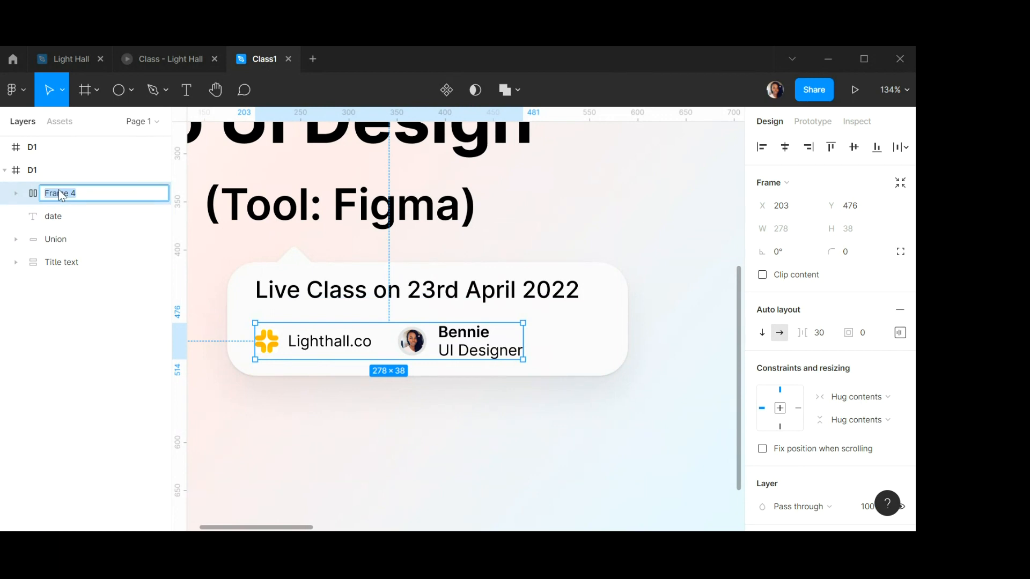
pyautogui.write('Bennie')
pyautogui.press('Return')
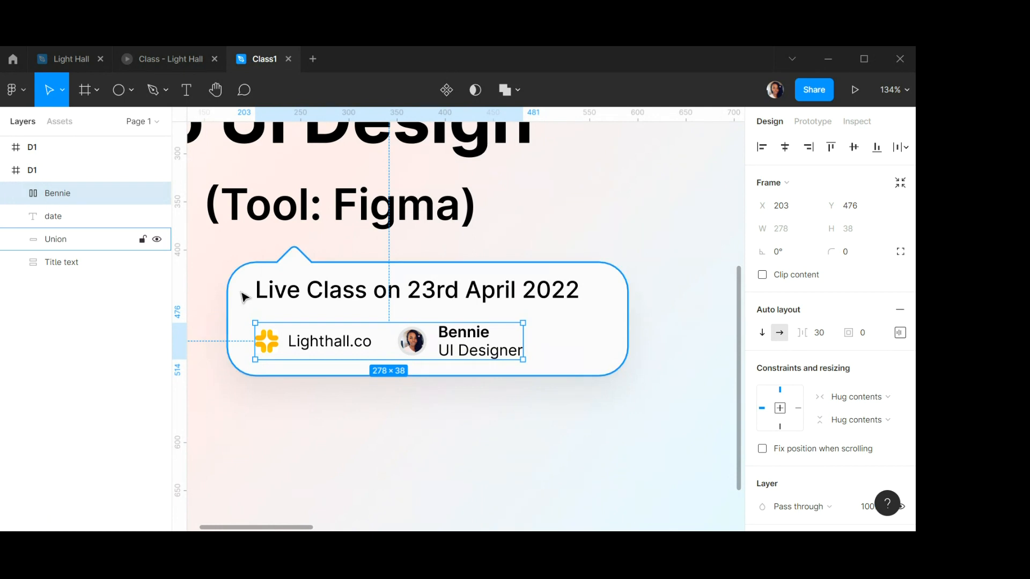
# Wrap the speech bubble shape in a frame and rename that frame "Info".
pyautogui.click(421, 254)
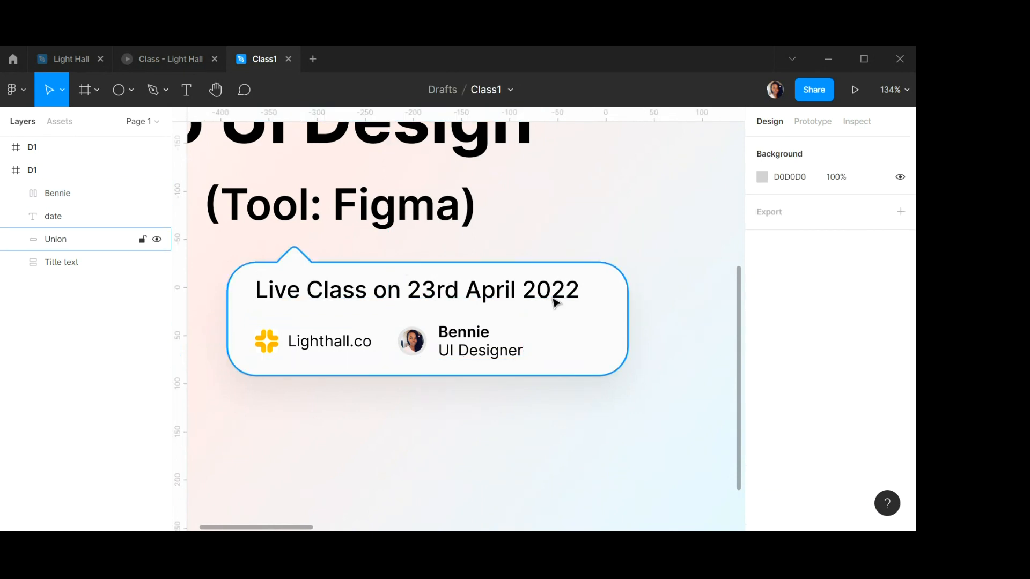
pyautogui.click(601, 329)
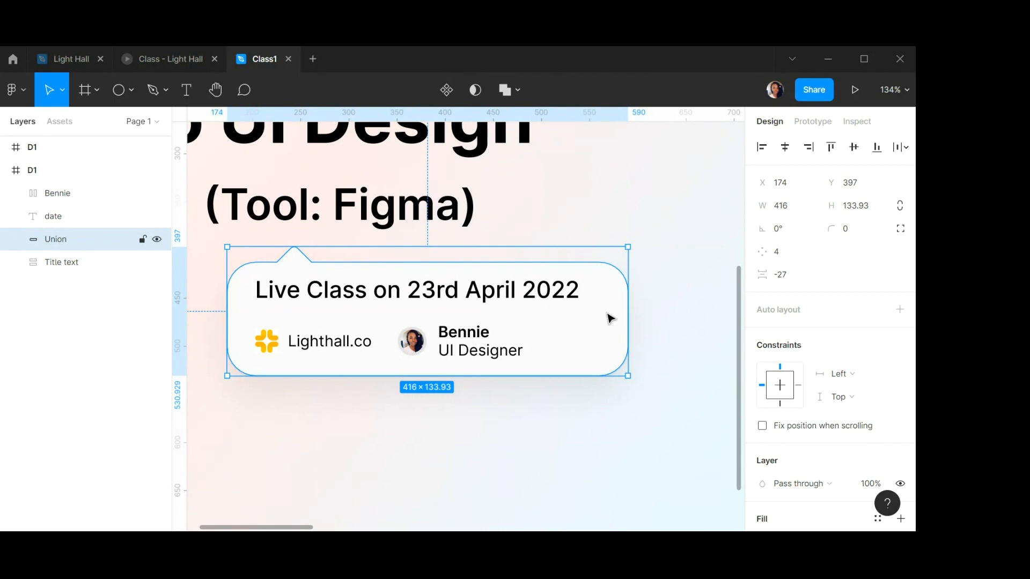
pyautogui.rightClick(605, 316)
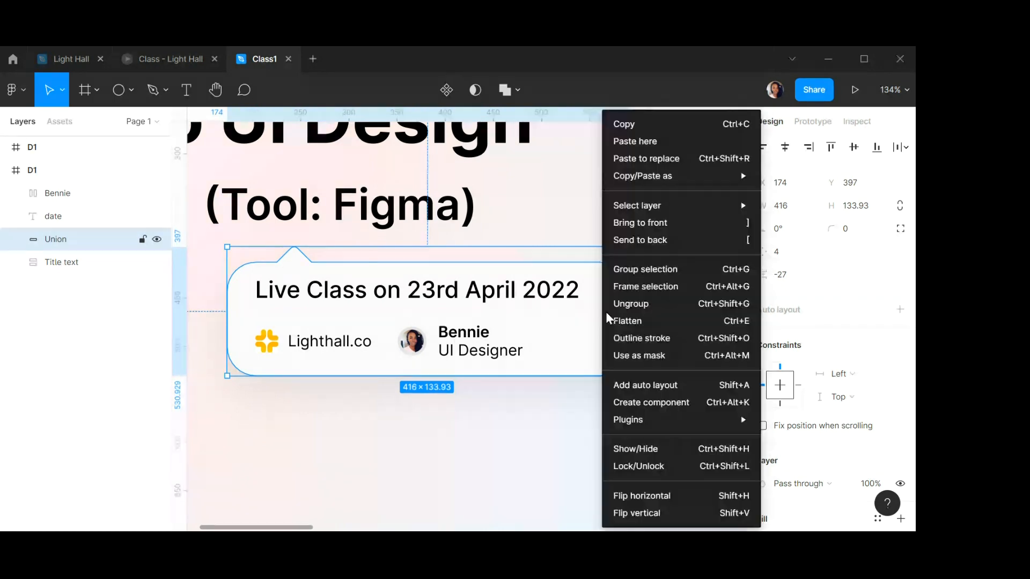
pyautogui.click(630, 290)
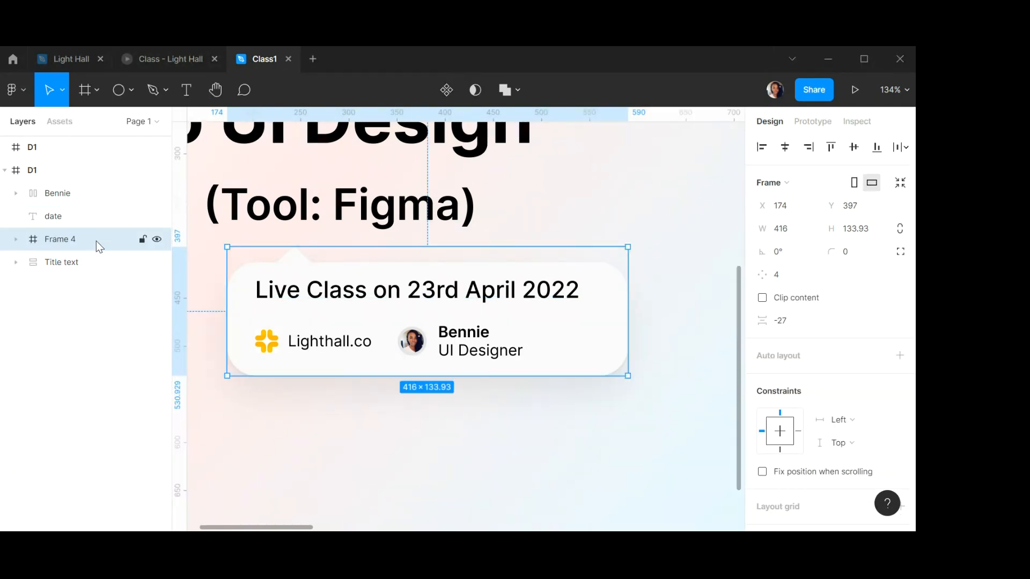
pyautogui.doubleClick(61, 241)
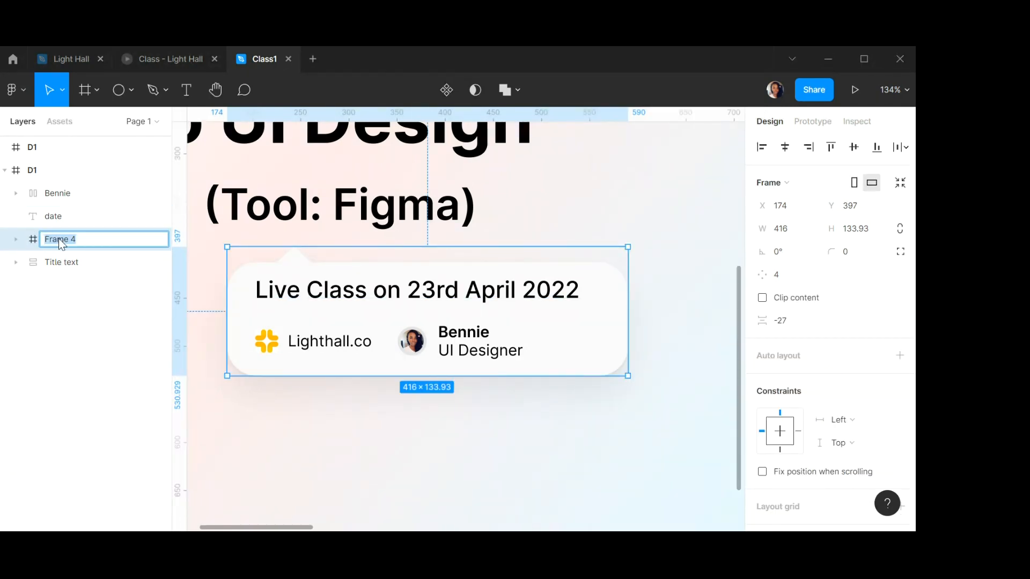
pyautogui.press('Return')
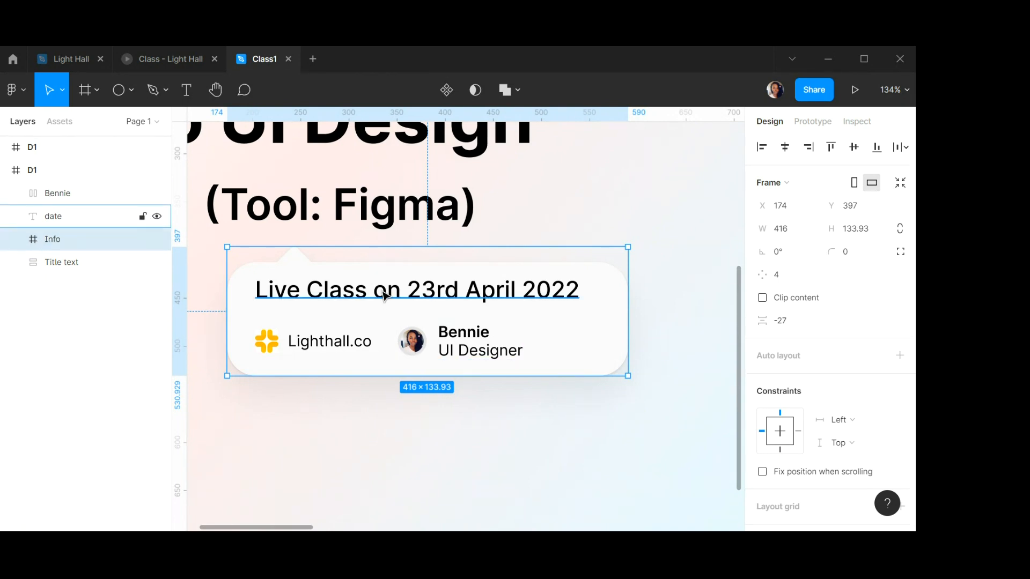
# Move the date text and the Bennie frame into the Info frame.
pyautogui.click(423, 298)
pyautogui.keyDown('shift'); pyautogui.click(471, 351); pyautogui.keyUp('shift')
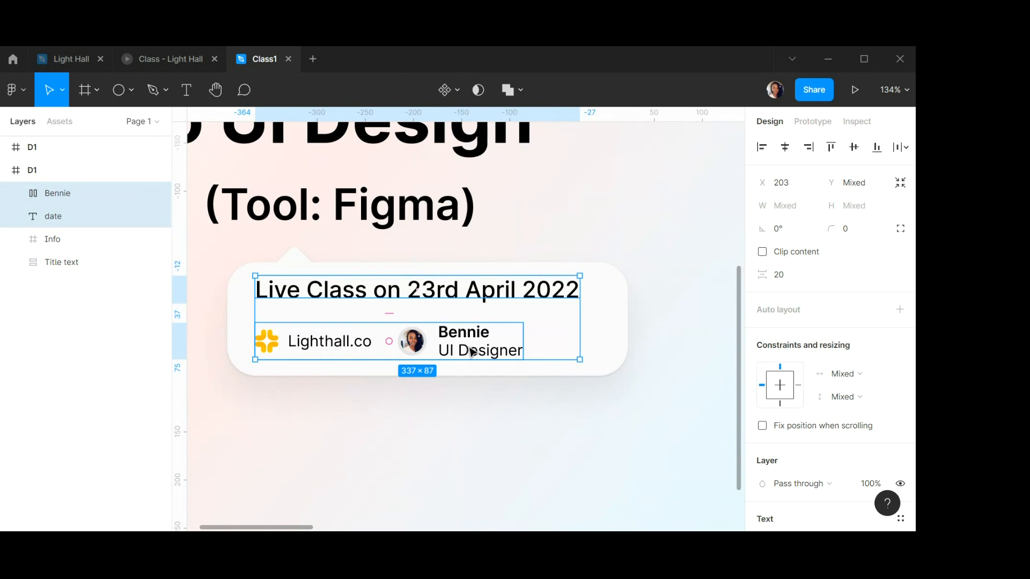
pyautogui.press('Delete')
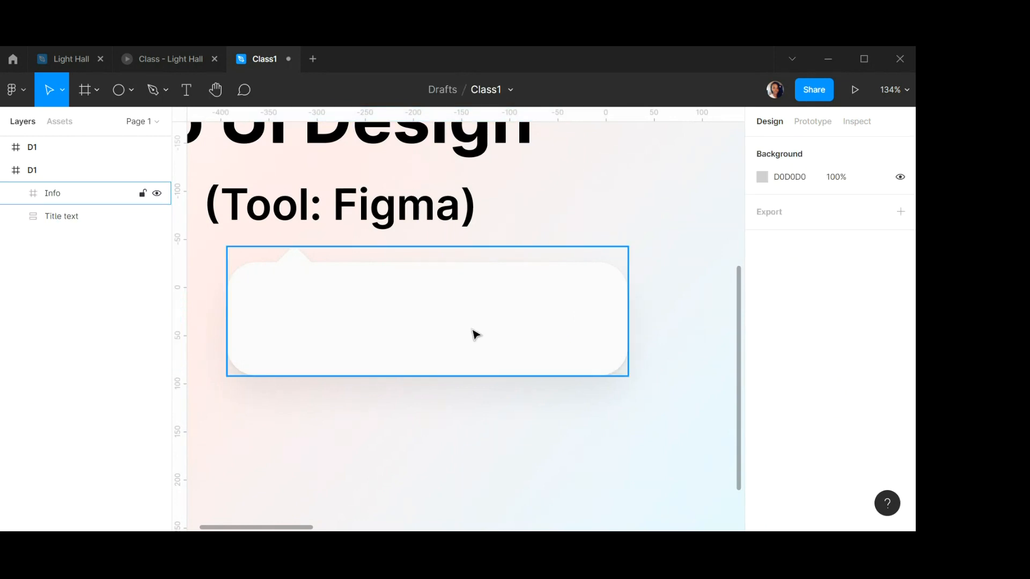
pyautogui.hotkey('ctrl', 'v')
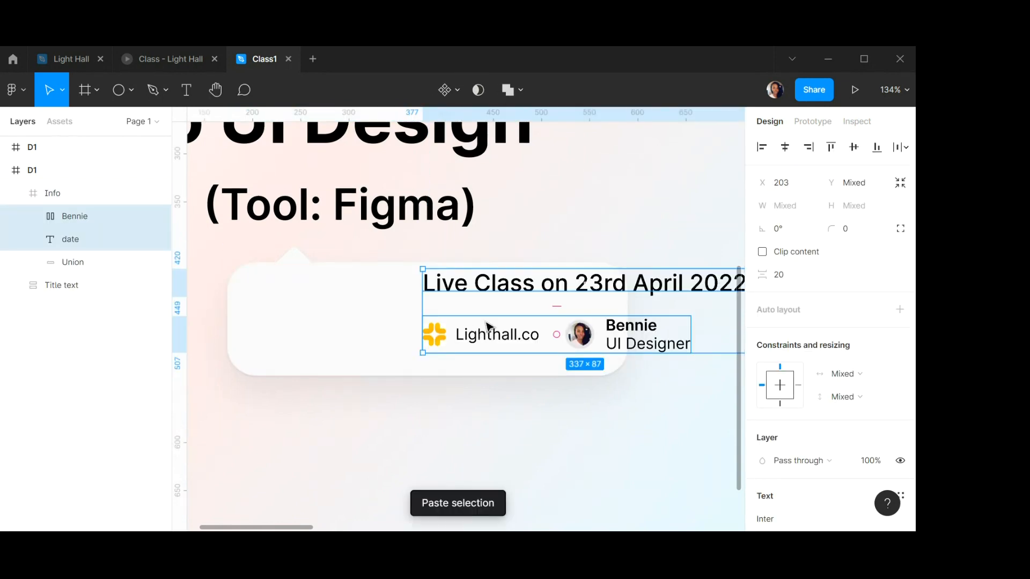
# Reposition the date text and the Bennie frame back onto the speech bubble.
pyautogui.click(583, 286)
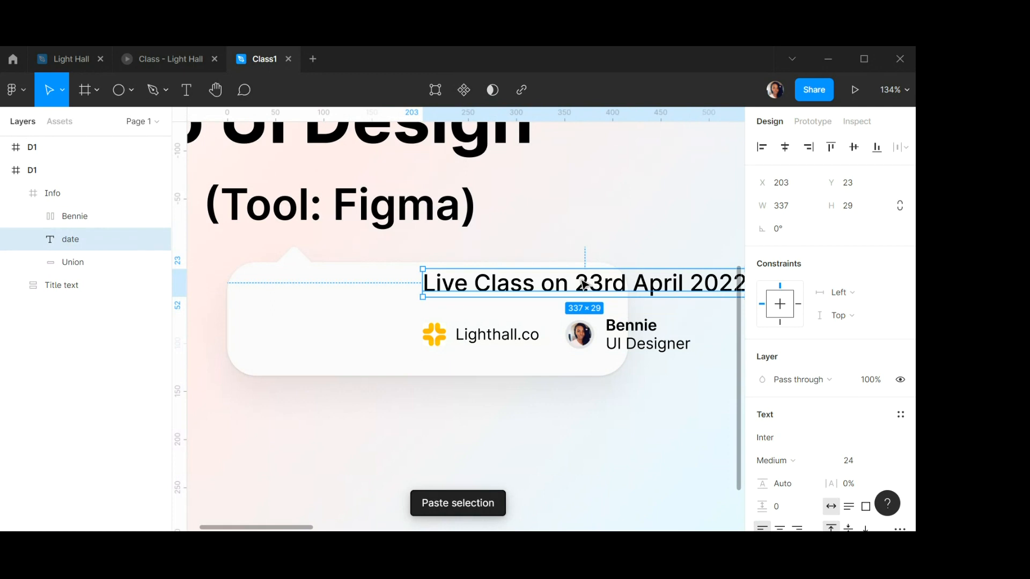
pyautogui.moveTo(583, 287); pyautogui.dragTo(419, 289)
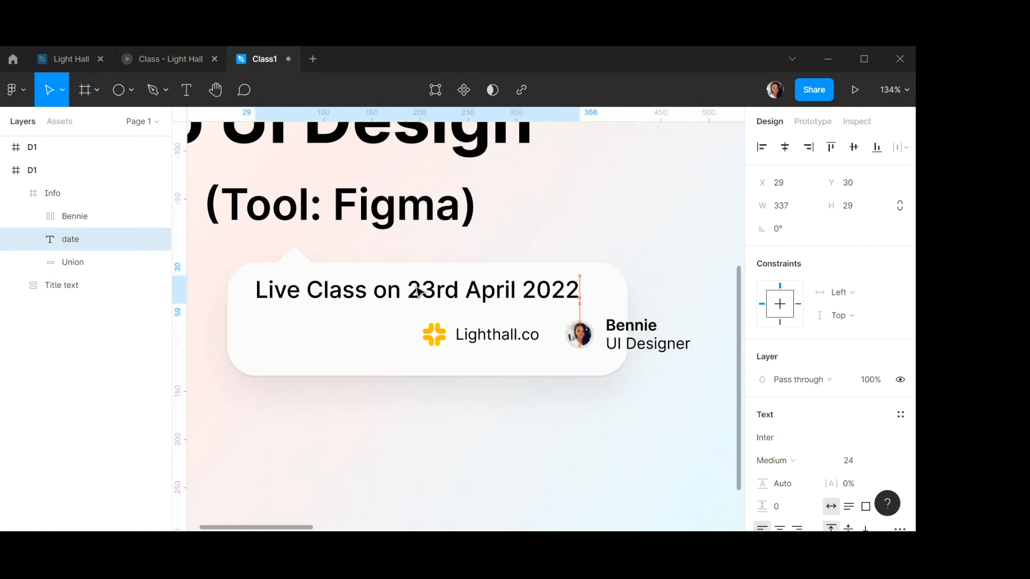
pyautogui.click(607, 343)
pyautogui.moveTo(608, 343); pyautogui.dragTo(449, 346)
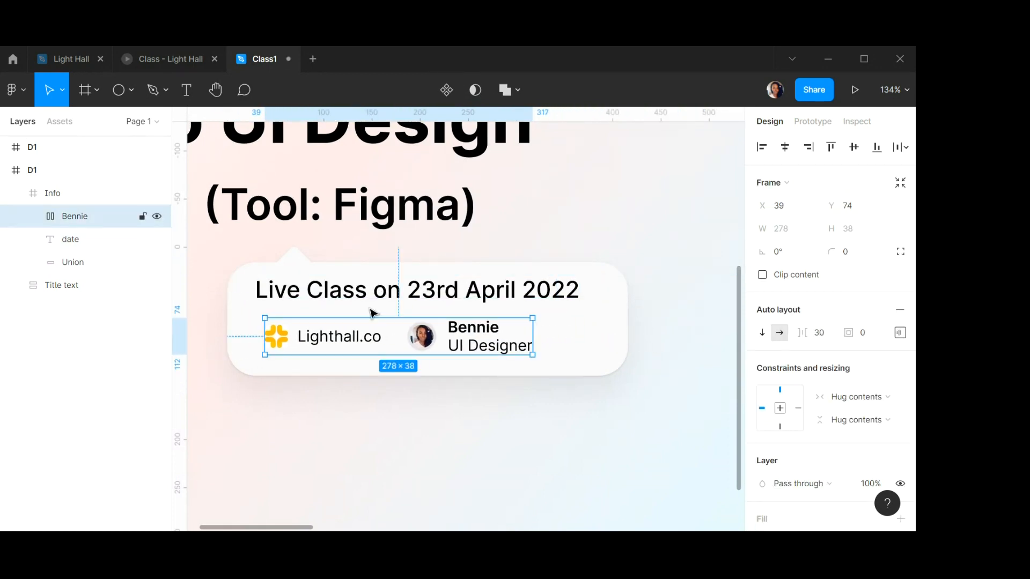
# Left-align the date text with the Bennie frame and nudge both slightly down inside the bubble.
pyautogui.click(46, 193)
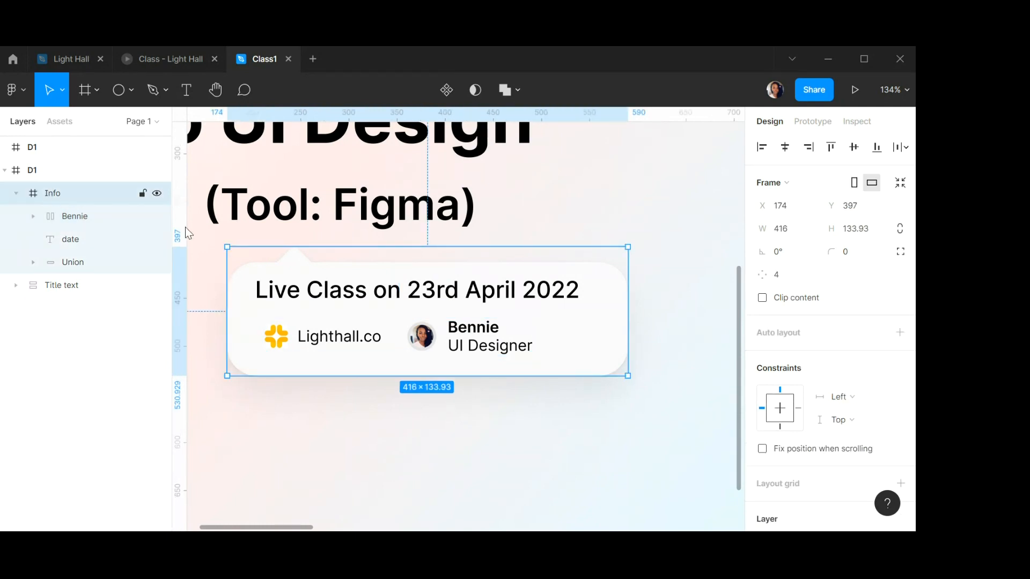
pyautogui.click(423, 295)
pyautogui.keyDown('shift'); pyautogui.click(450, 332); pyautogui.keyUp('shift')
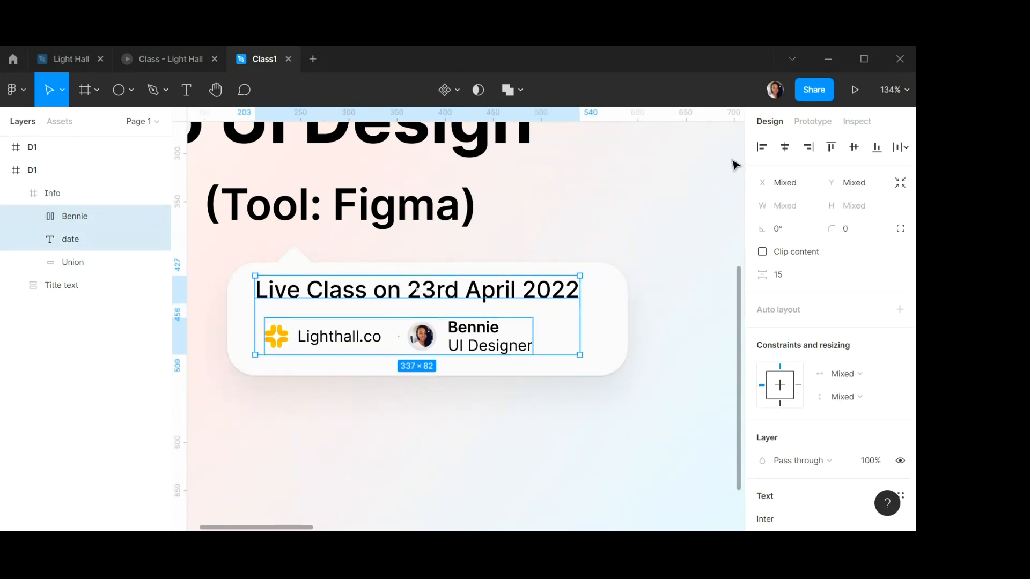
pyautogui.click(761, 147)
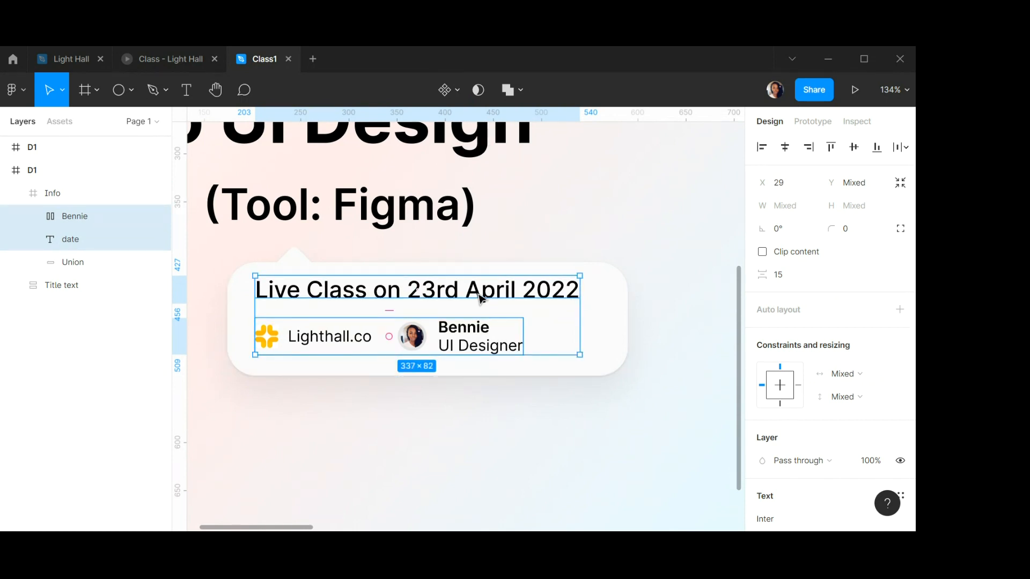
pyautogui.moveTo(482, 302); pyautogui.dragTo(482, 304)
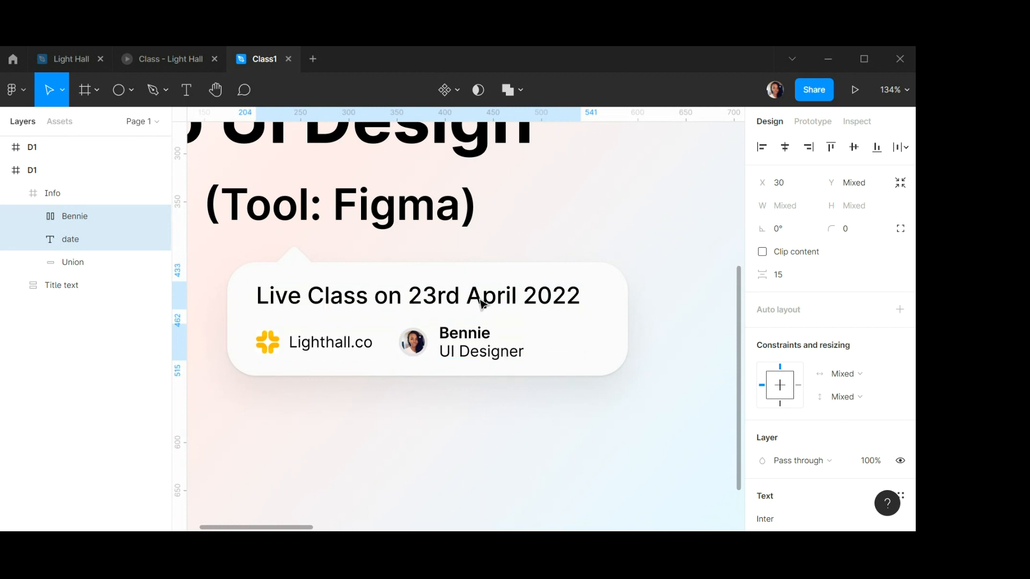
pyautogui.click(641, 235)
# Review the whole banner and open the Light Hall reference design to compare.
pyautogui.scroll(2, 540, 272)
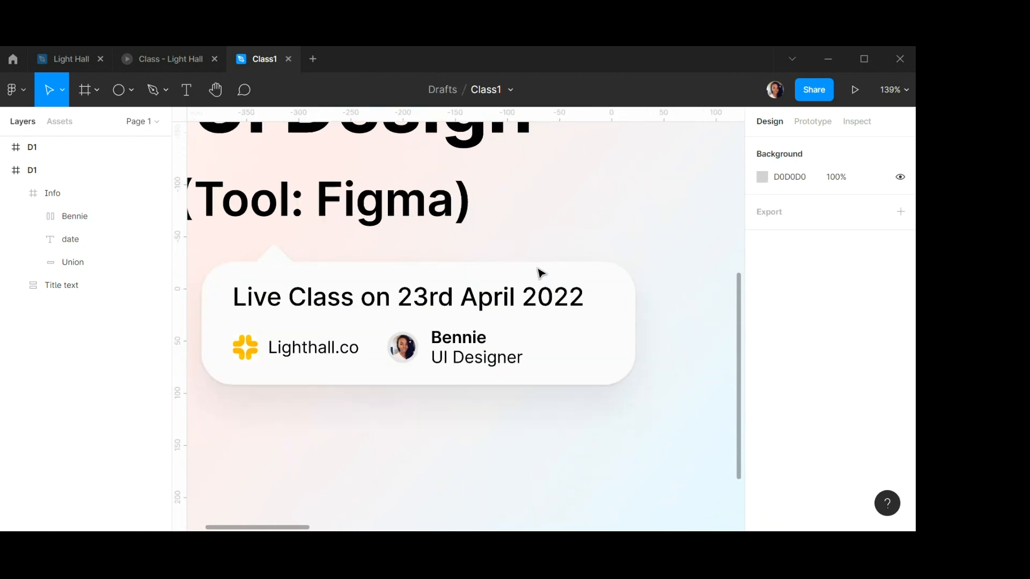
pyautogui.scroll(-5, 540, 273)
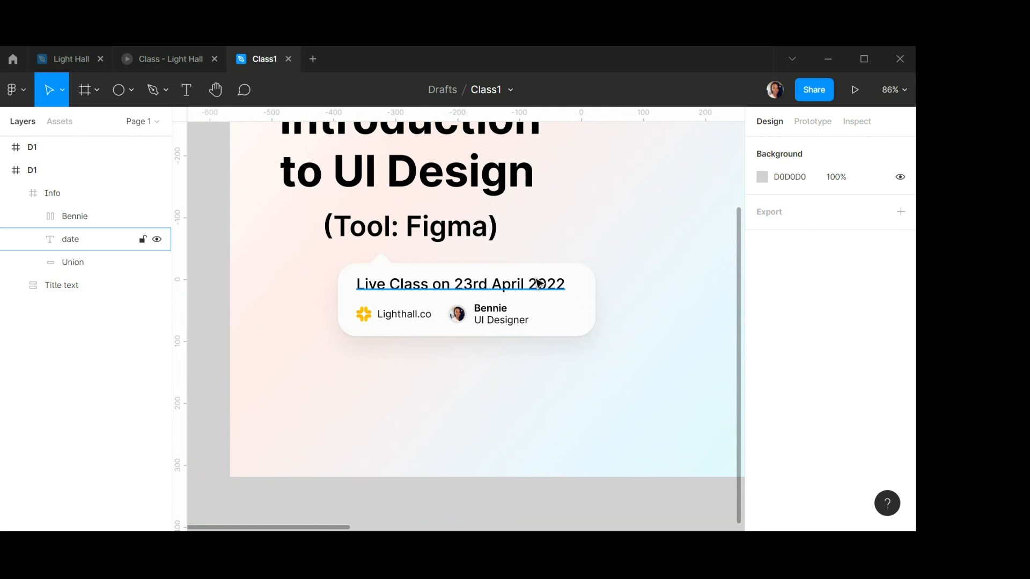
pyautogui.scroll(-6, 539, 283)
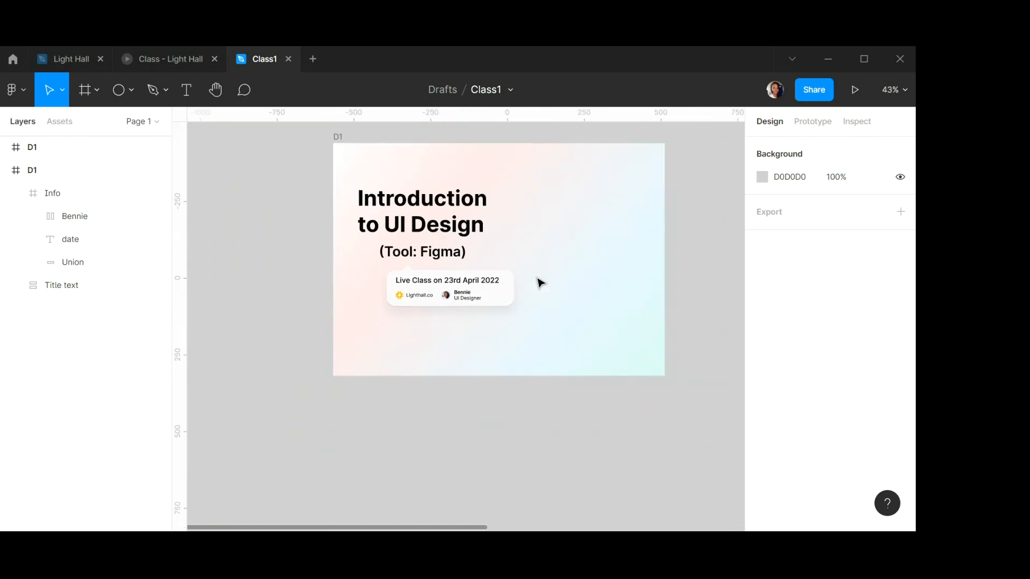
pyautogui.hscroll(2, 540, 283)
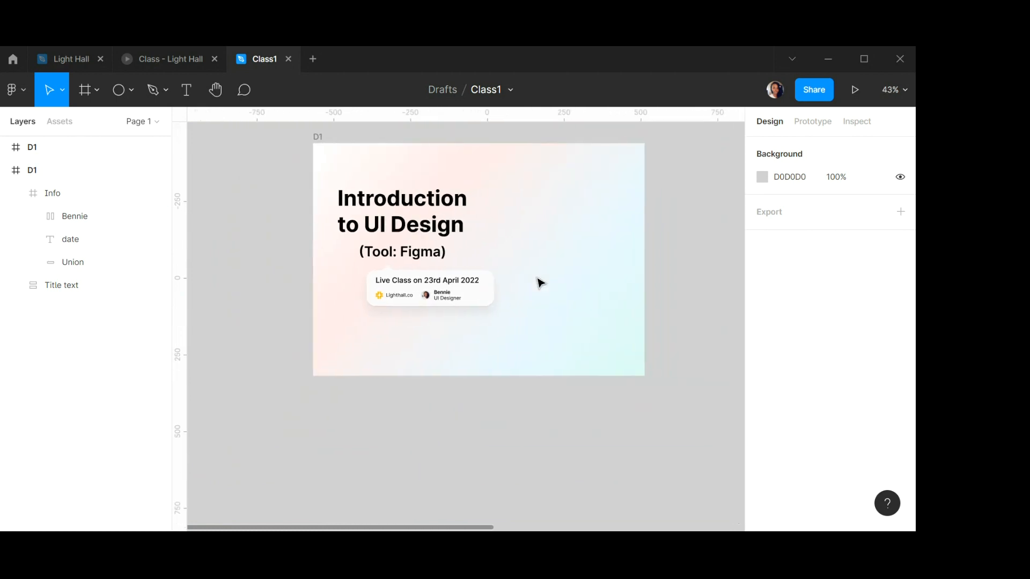
pyautogui.click(72, 59)
pyautogui.scroll(-4, 472, 292)
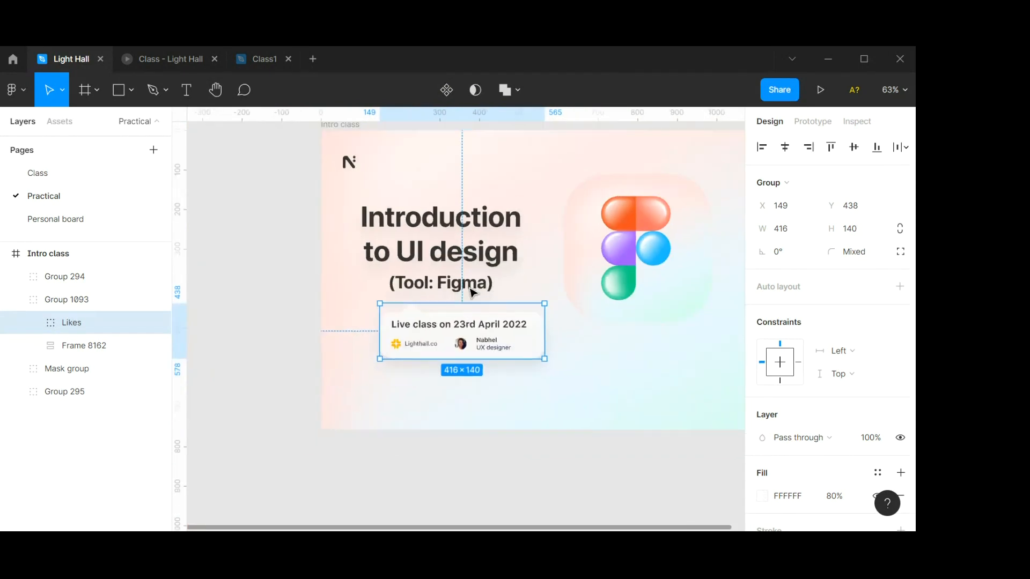
# Zoom around the Light Hall reference banner, then return to the Class1 file.
pyautogui.scroll(-3, 570, 264)
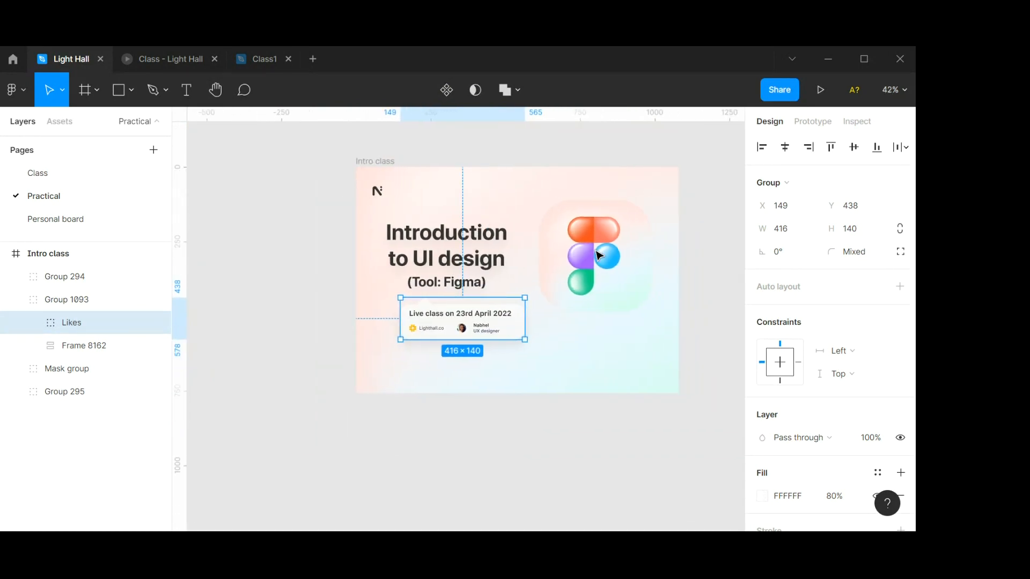
pyautogui.scroll(3, 578, 221)
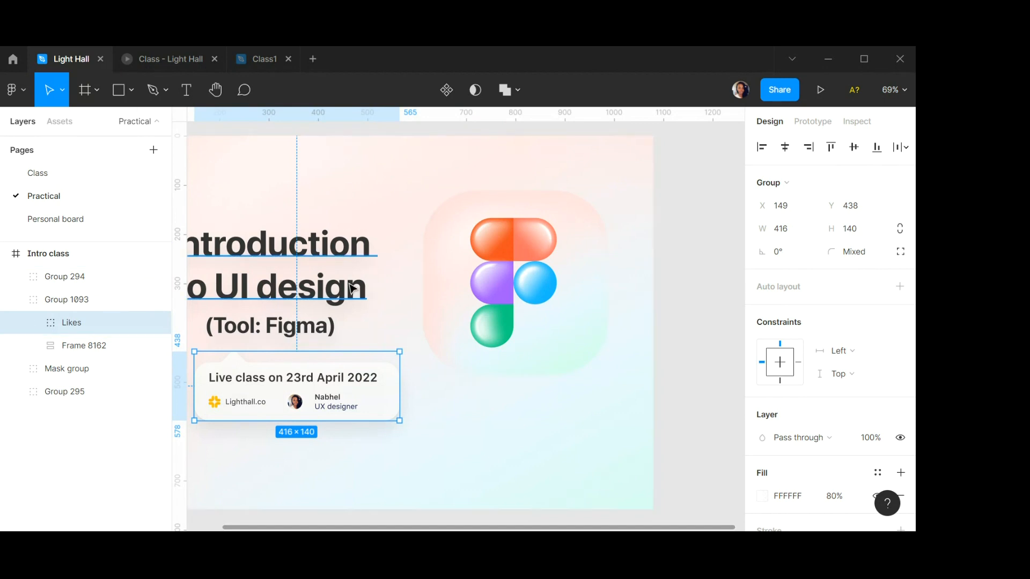
pyautogui.scroll(-3, 350, 285)
pyautogui.click(265, 59)
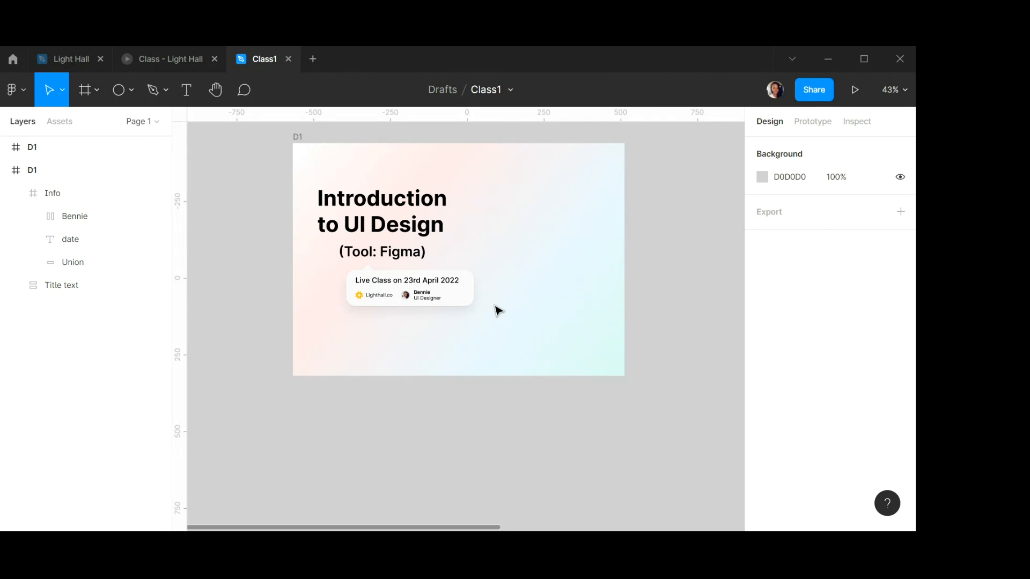
# Inspect the D1 frame's linear gradient fill and each of its color stops.
pyautogui.scroll(-3, 495, 309)
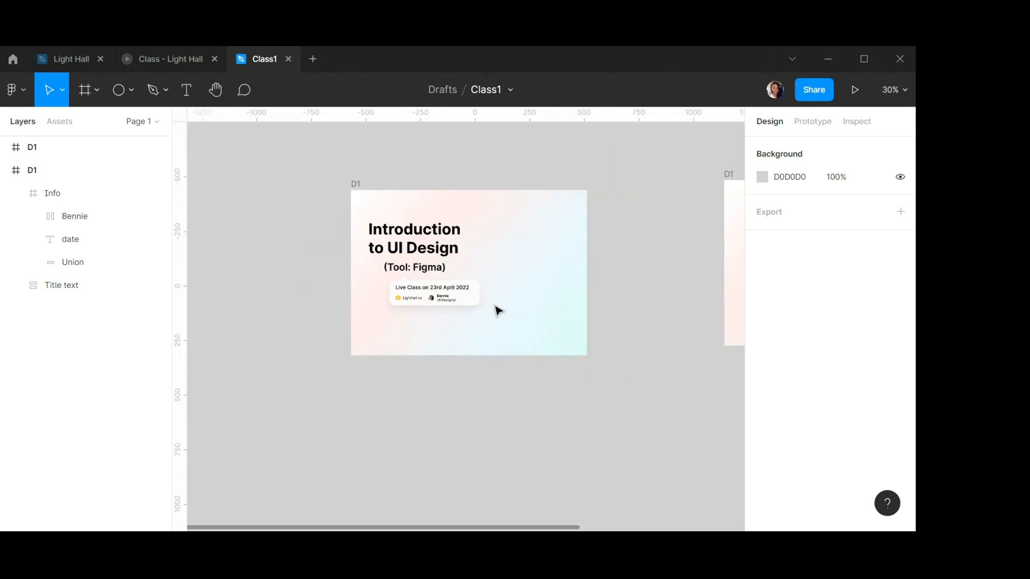
pyautogui.click(357, 189)
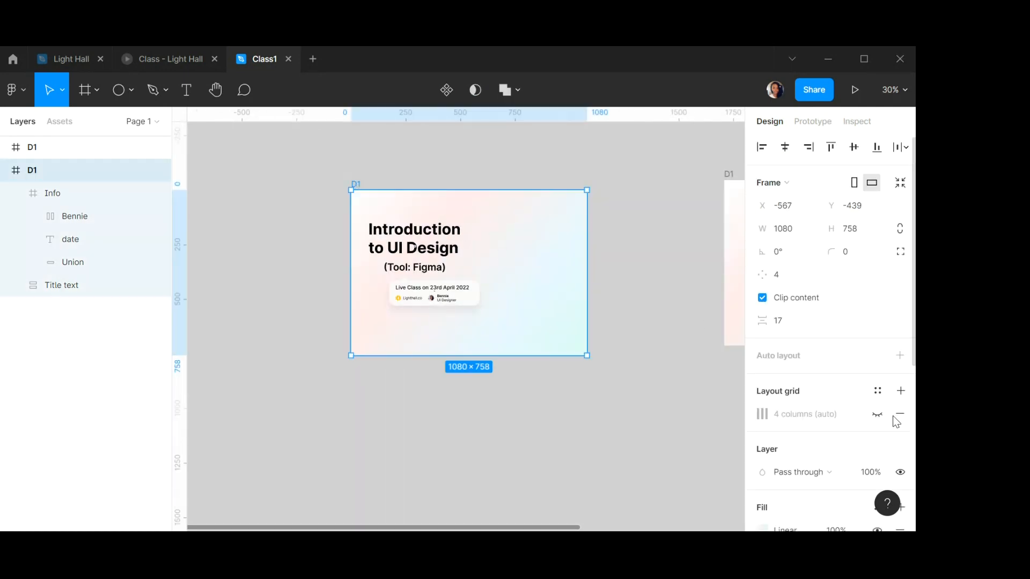
pyautogui.scroll(-5, 807, 334)
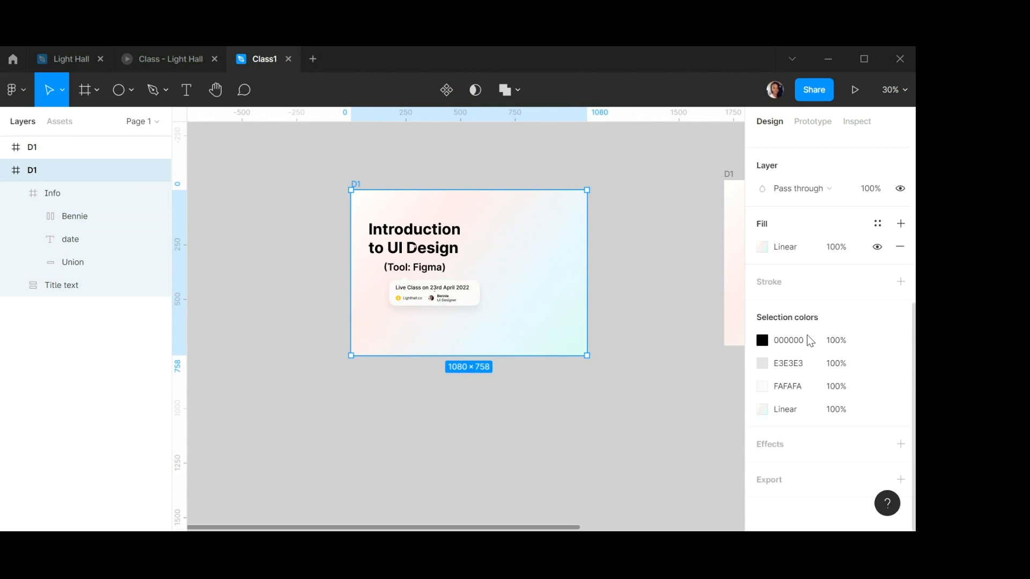
pyautogui.click(762, 409)
pyautogui.moveTo(669, 108); pyautogui.dragTo(790, 153)
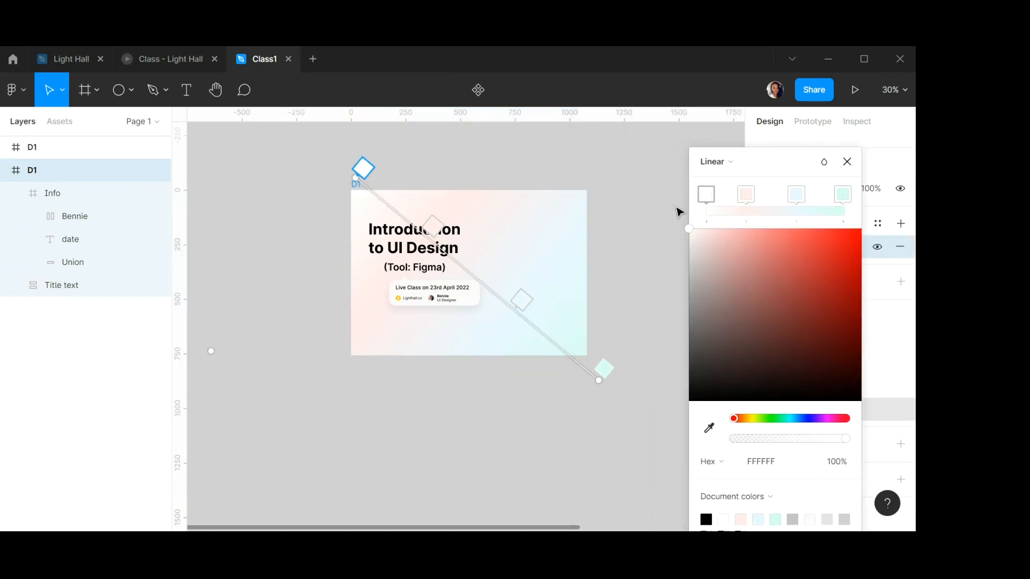
pyautogui.click(744, 196)
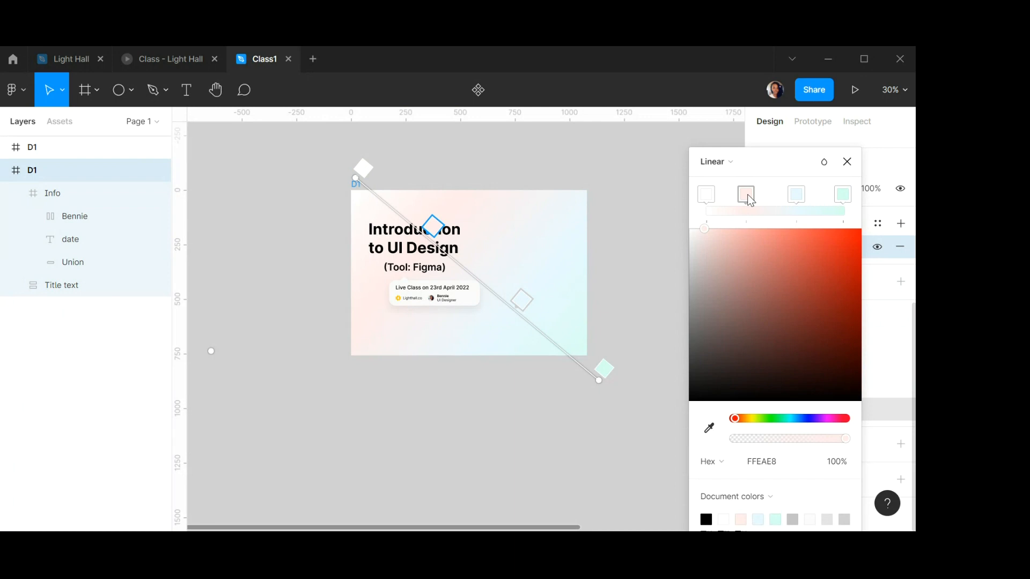
pyautogui.click(798, 195)
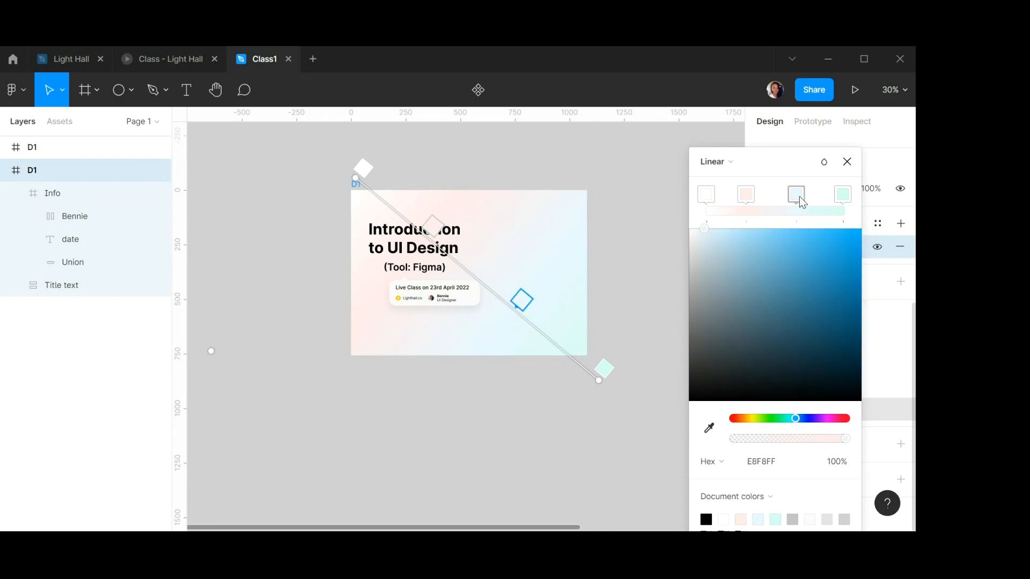
pyautogui.click(842, 196)
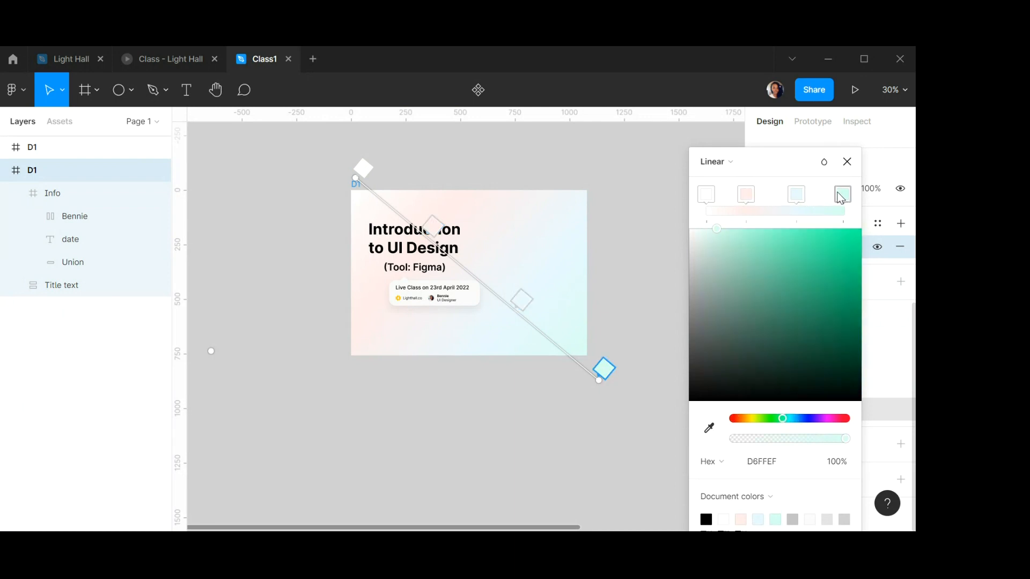
pyautogui.click(847, 161)
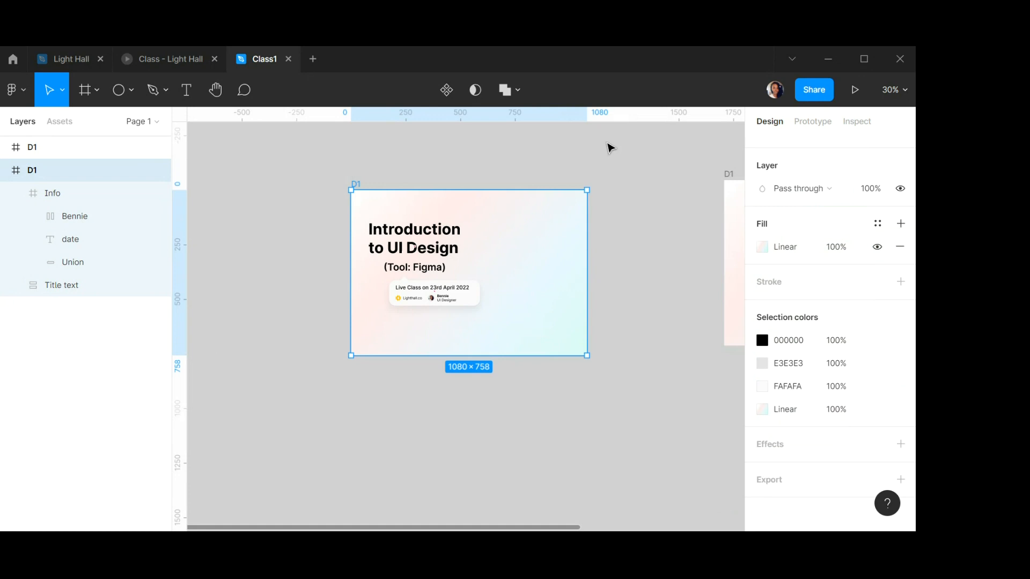
pyautogui.click(570, 160)
# Move the second D1 frame next to the first banner frame.
pyautogui.scroll(3, 517, 220)
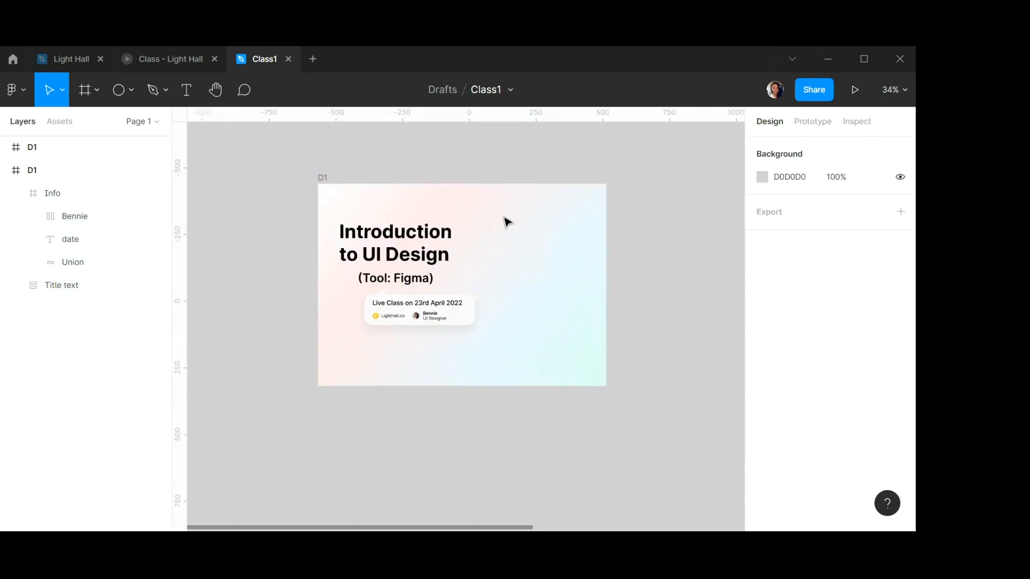
pyautogui.scroll(3, 507, 222)
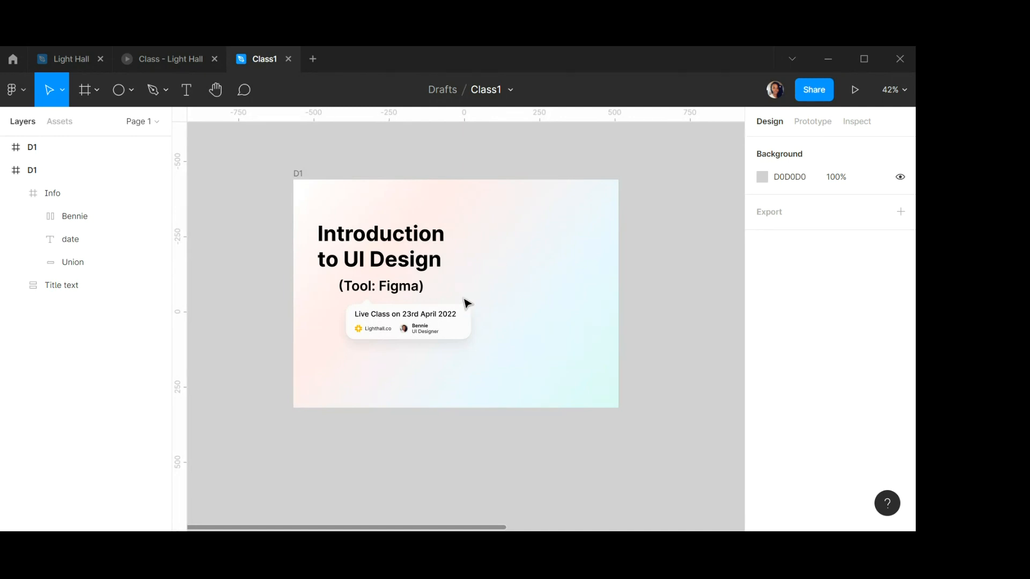
pyautogui.scroll(1, 451, 316)
pyautogui.scroll(-5, 451, 316)
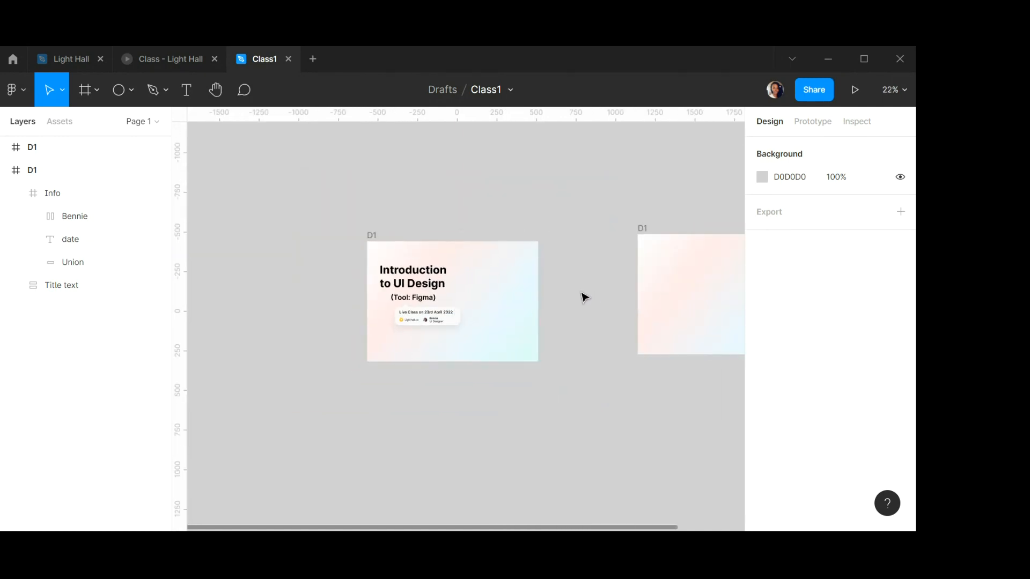
pyautogui.scroll(3, 486, 288)
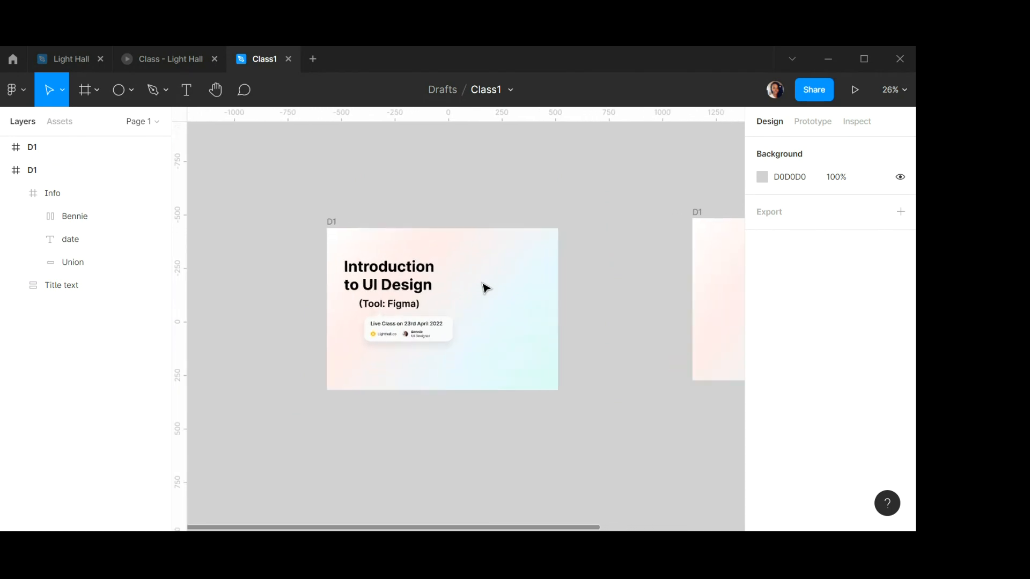
pyautogui.hscroll(3, 486, 289)
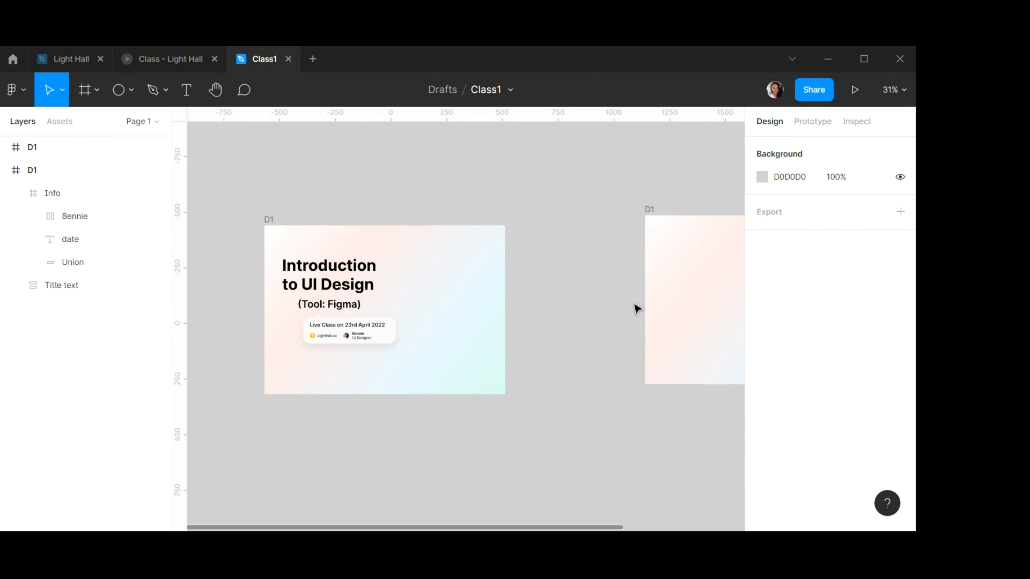
pyautogui.scroll(-3, 540, 298)
pyautogui.scroll(-2, 540, 298)
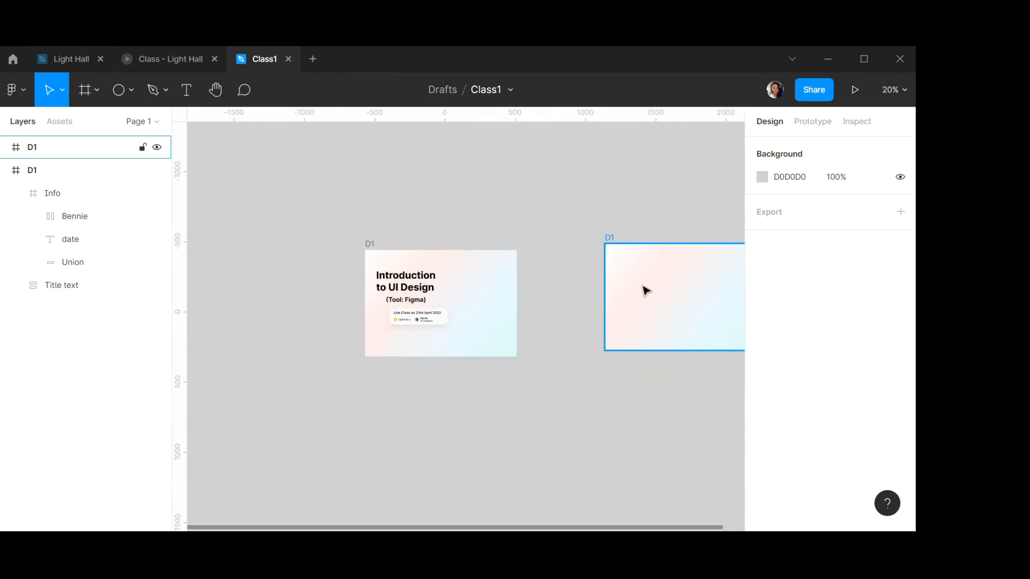
pyautogui.moveTo(701, 295); pyautogui.dragTo(627, 299)
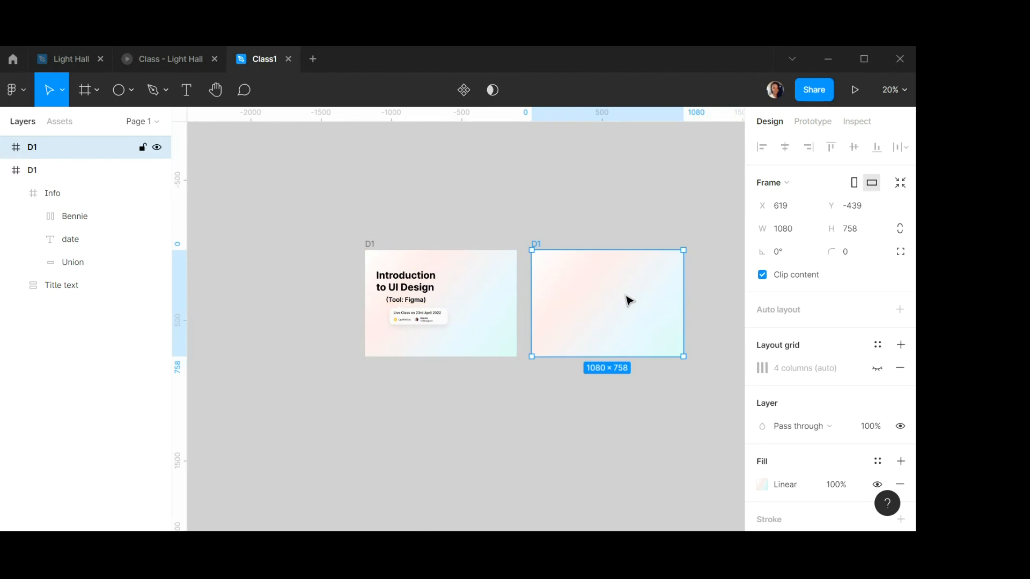
# Rename the second frame to Fig con.
pyautogui.hscroll(2, 616, 291)
pyautogui.hscroll(-2, 614, 286)
pyautogui.hscroll(3, 611, 287)
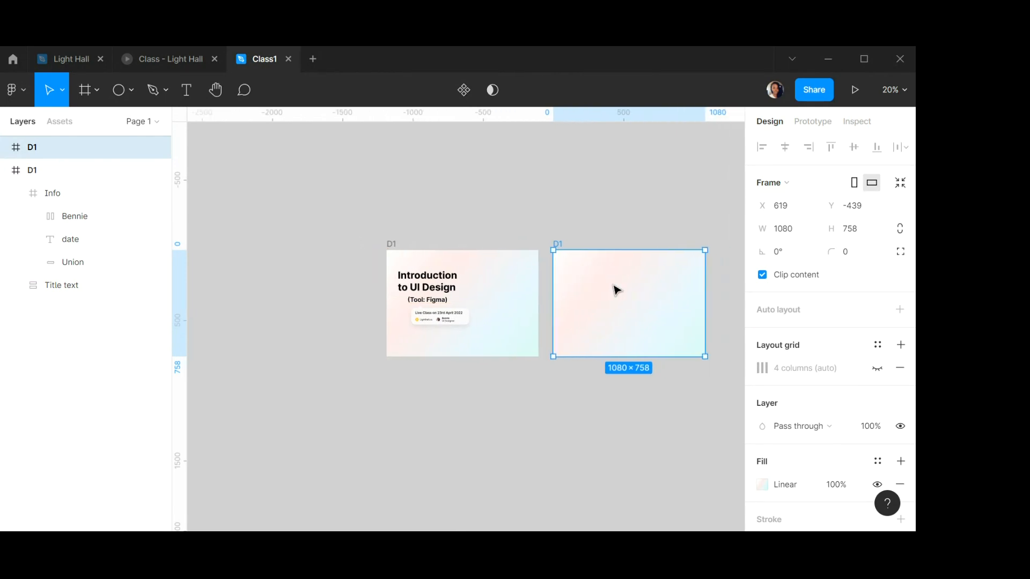
pyautogui.hscroll(3, 547, 283)
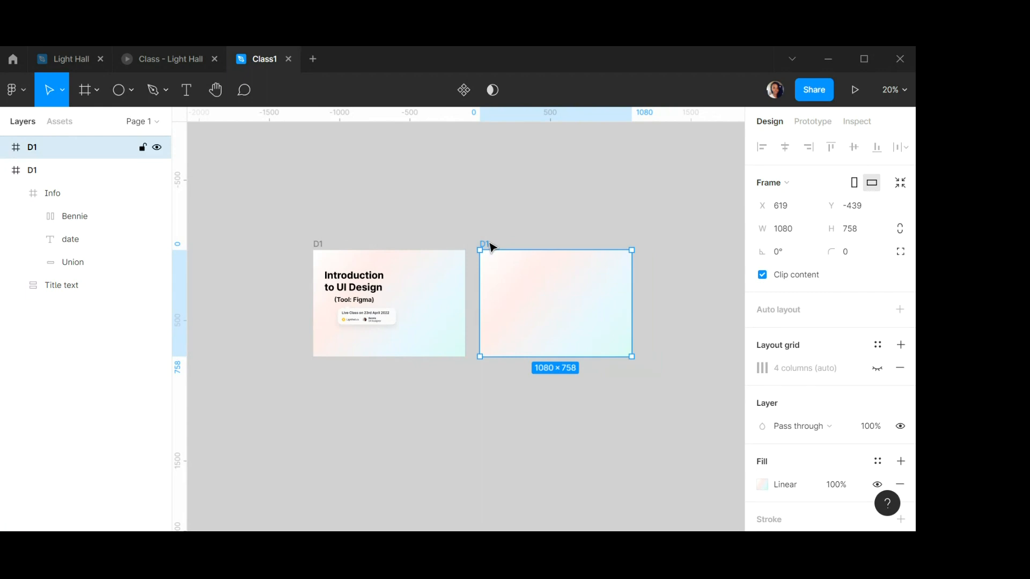
pyautogui.doubleClick(487, 244)
pyautogui.write('Fig con')
pyautogui.press('Return')
pyautogui.scroll(-2, 356, 319)
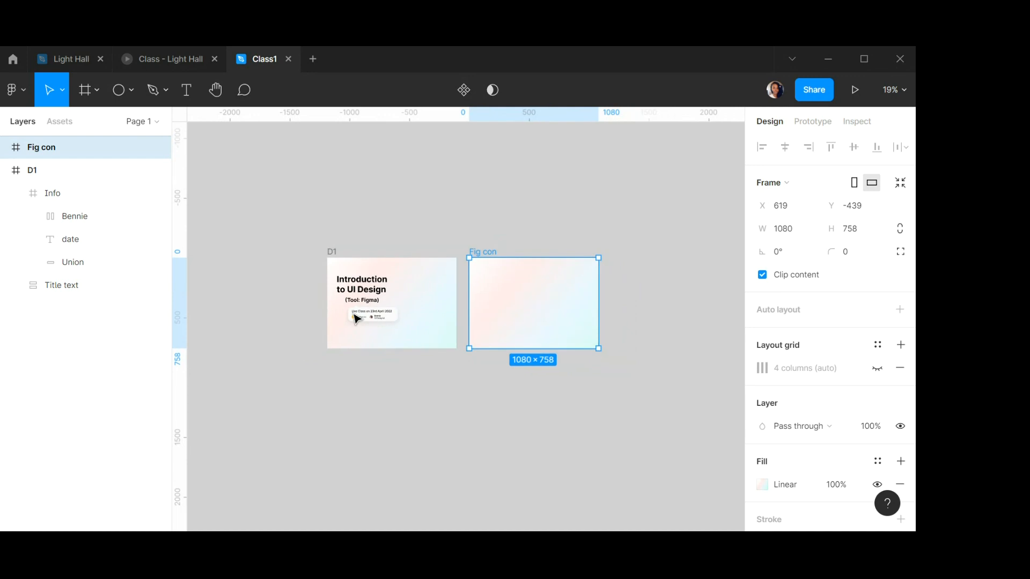
pyautogui.scroll(8, 356, 318)
pyautogui.click(539, 355)
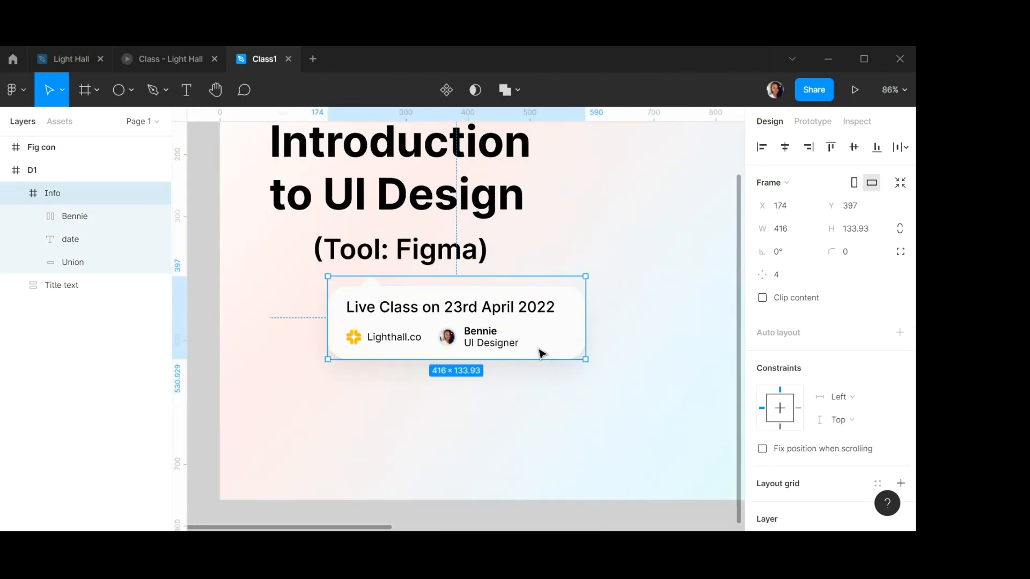
pyautogui.rightClick(541, 354)
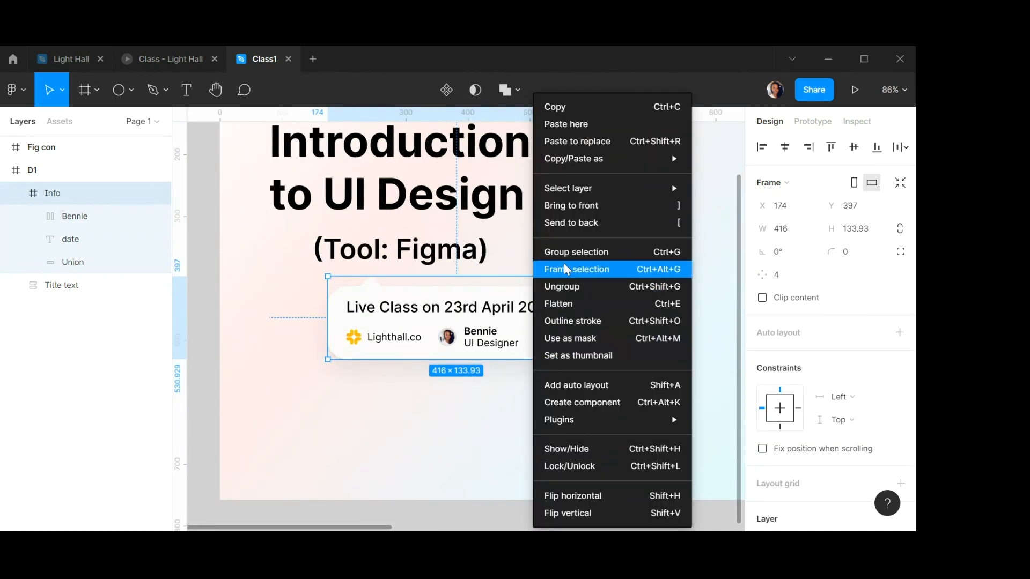
pyautogui.click(401, 262)
pyautogui.scroll(1, 402, 261)
pyautogui.scroll(-5, 402, 263)
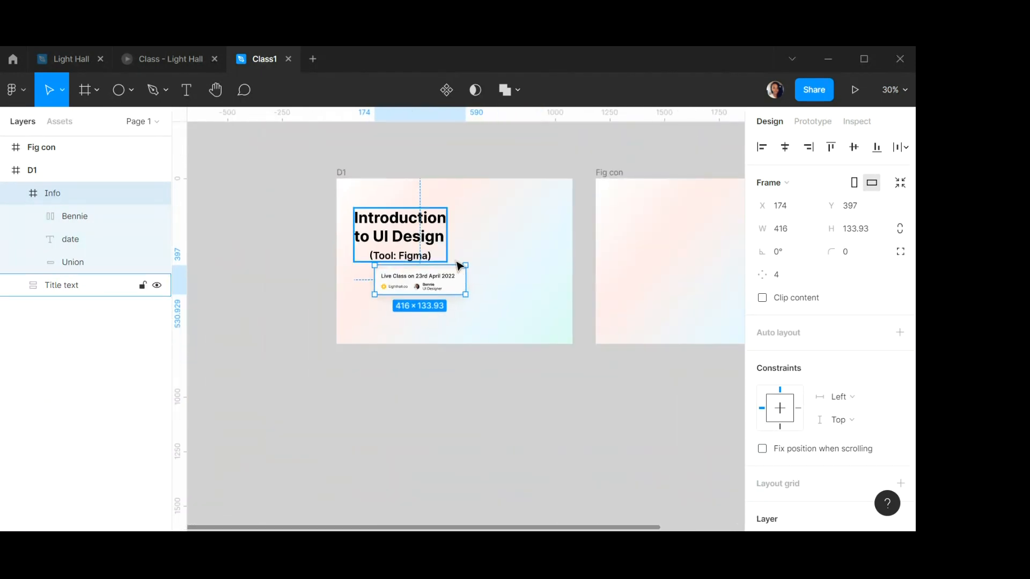
pyautogui.hscroll(5, 461, 263)
# Scale the Fig con frame down to about 415 × 291 with the Scale tool.
pyautogui.click(362, 261)
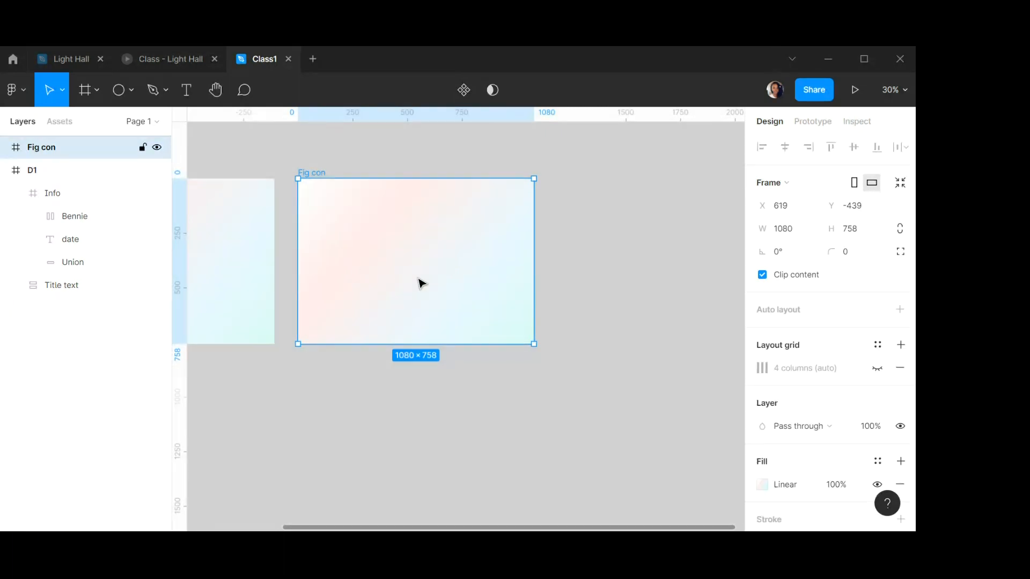
pyautogui.press('k')
pyautogui.moveTo(534, 345); pyautogui.dragTo(359, 220)
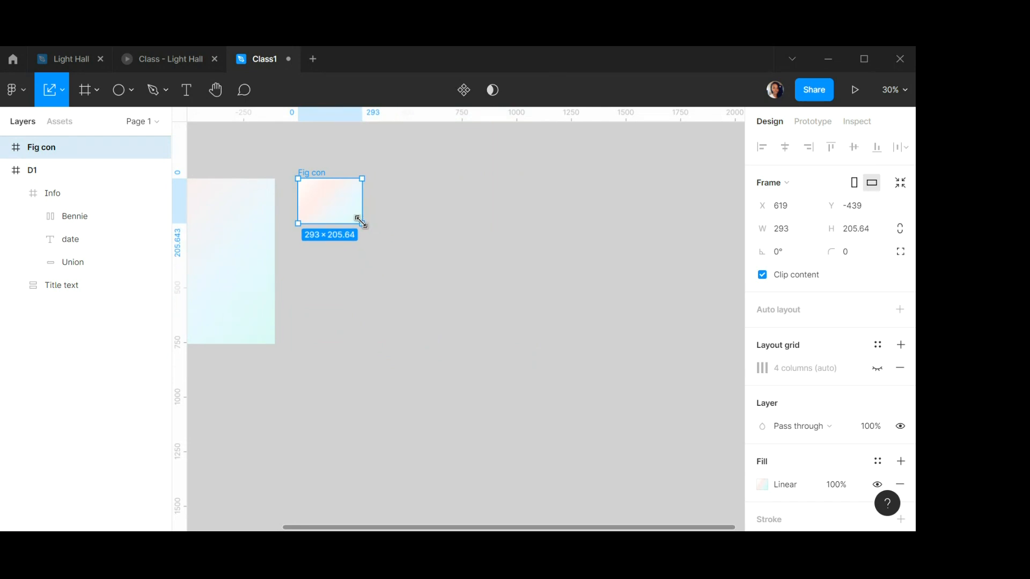
pyautogui.scroll(-1, 361, 222)
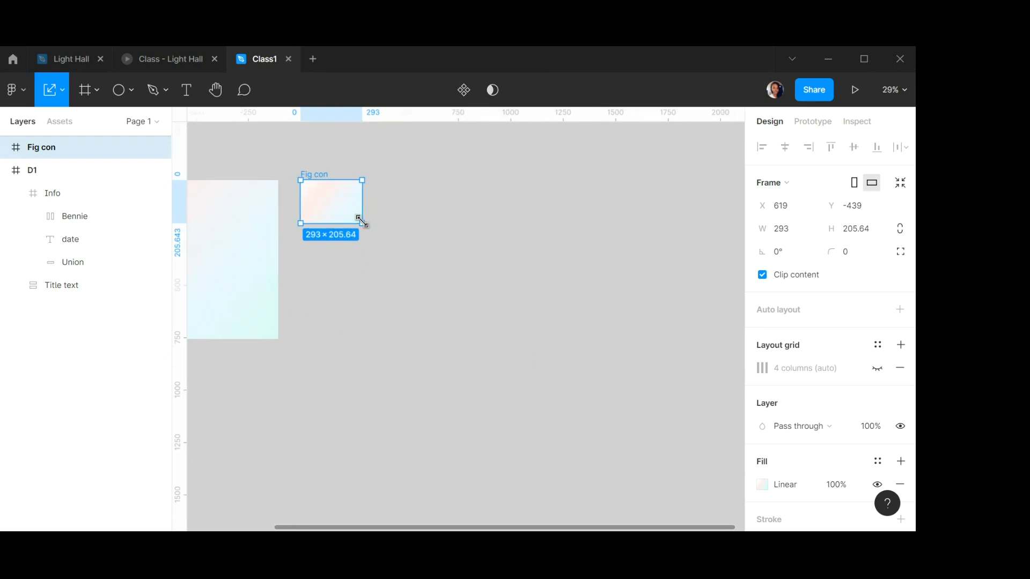
pyautogui.hscroll(-5, 360, 222)
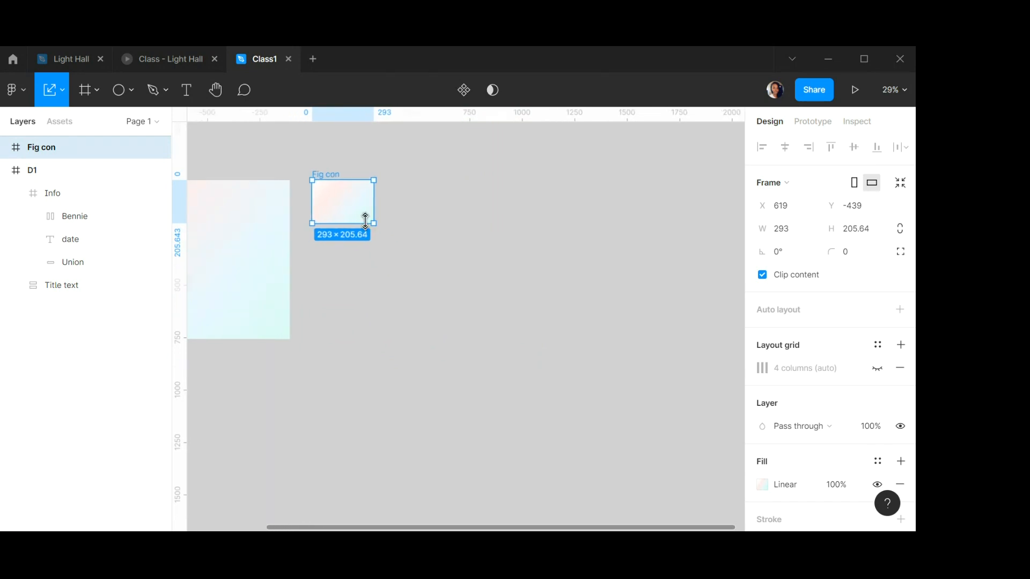
pyautogui.hscroll(-15, 365, 221)
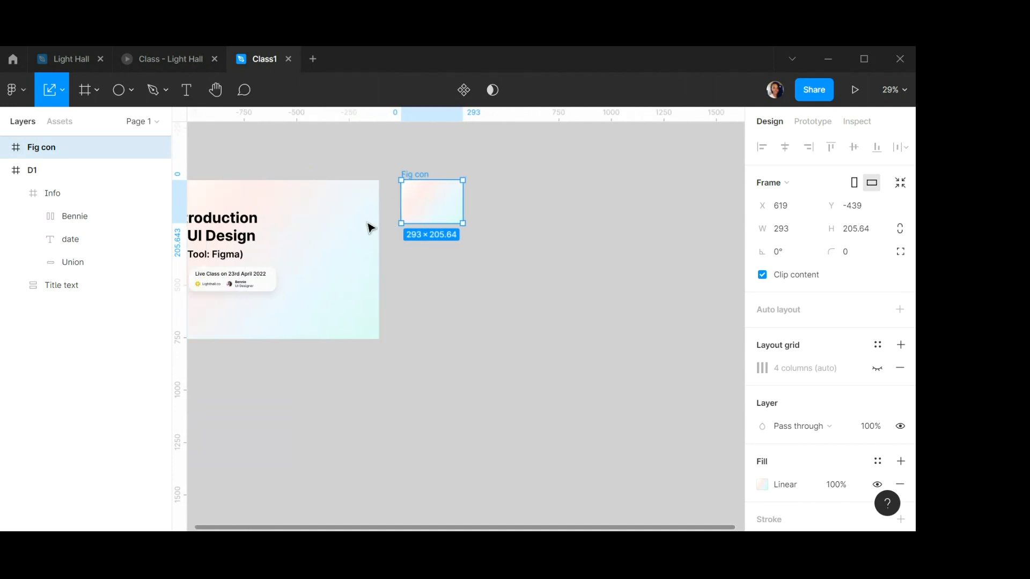
pyautogui.moveTo(558, 205); pyautogui.dragTo(605, 285)
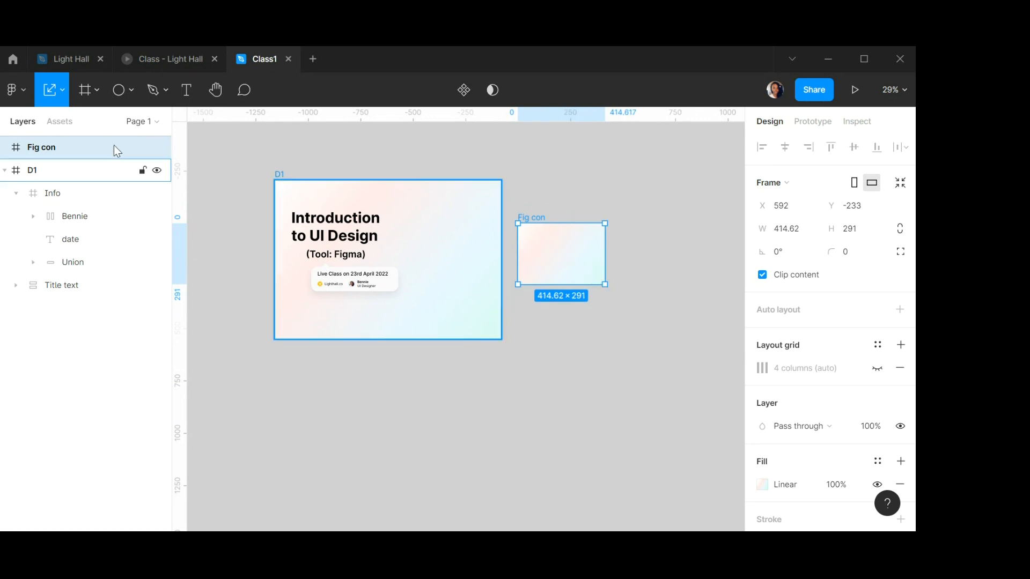
# Show the D1 frame's 4-column layout grid.
pyautogui.click(282, 179)
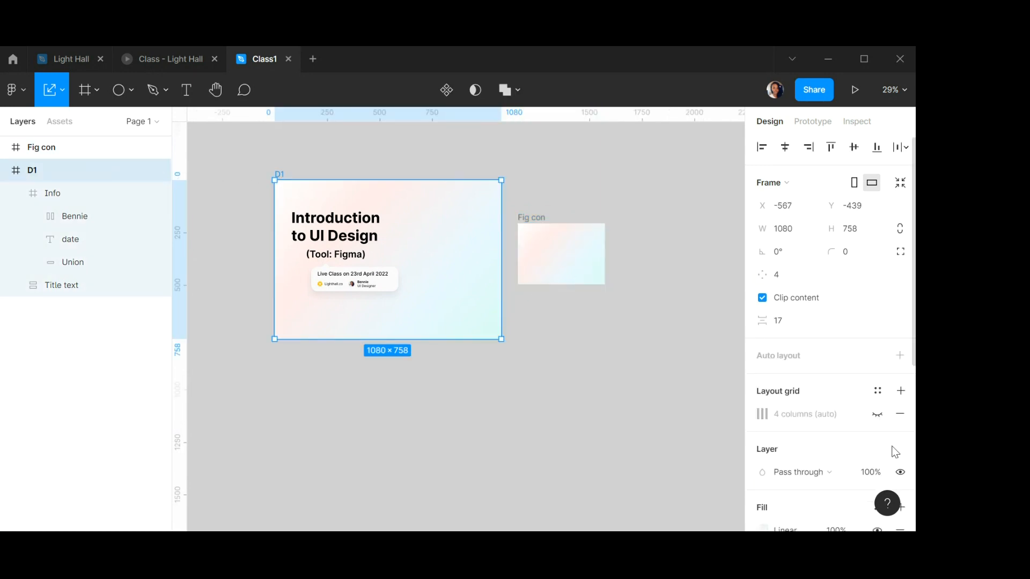
pyautogui.scroll(-3, 863, 370)
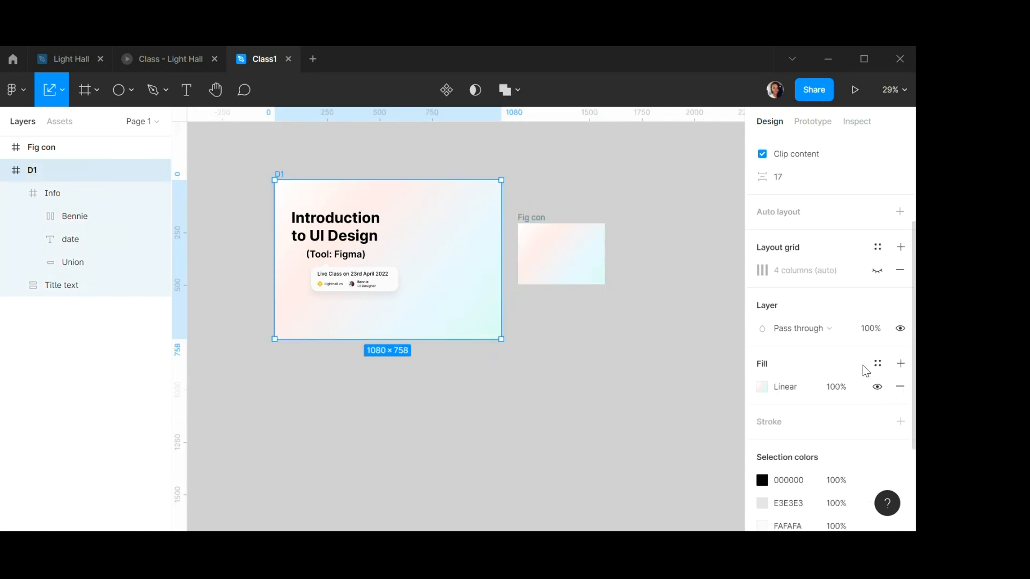
pyautogui.click(881, 274)
# Move the Fig con frame into D1, placing it to the right of the title.
pyautogui.click(563, 263)
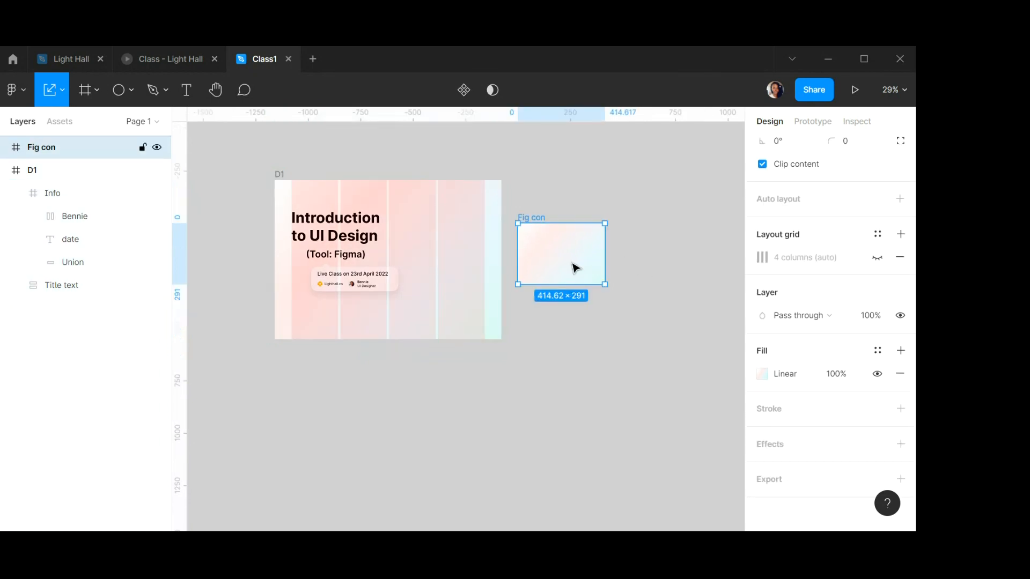
pyautogui.moveTo(575, 267); pyautogui.dragTo(446, 256)
pyautogui.scroll(3, 453, 252)
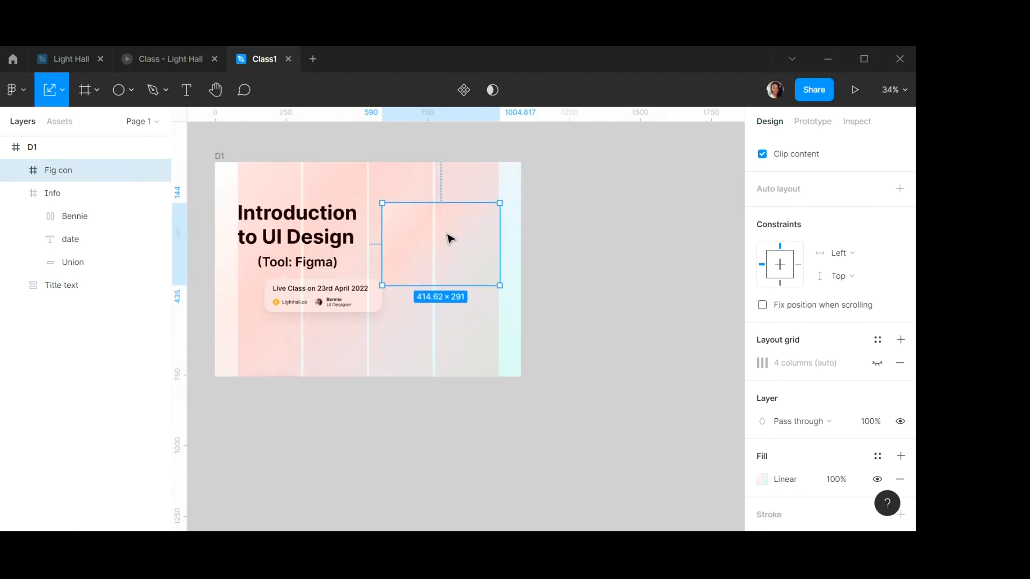
pyautogui.scroll(6, 450, 238)
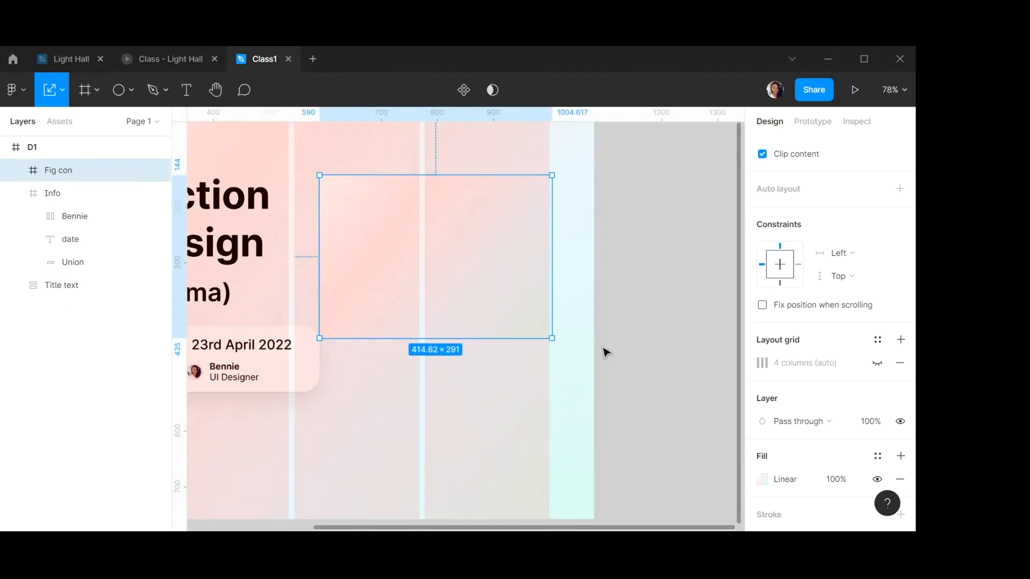
# Resize the Fig con frame by its corner to about 361 × 253 and shift it slightly right.
pyautogui.moveTo(551, 339); pyautogui.dragTo(519, 316)
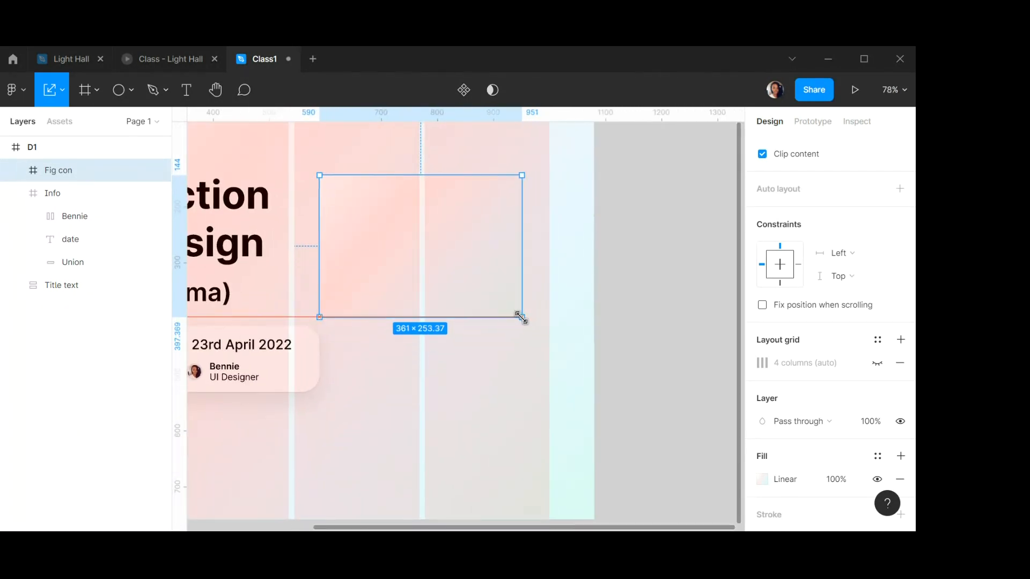
pyautogui.moveTo(462, 255); pyautogui.dragTo(478, 255)
pyautogui.scroll(1, 479, 256)
pyautogui.scroll(-6, 479, 256)
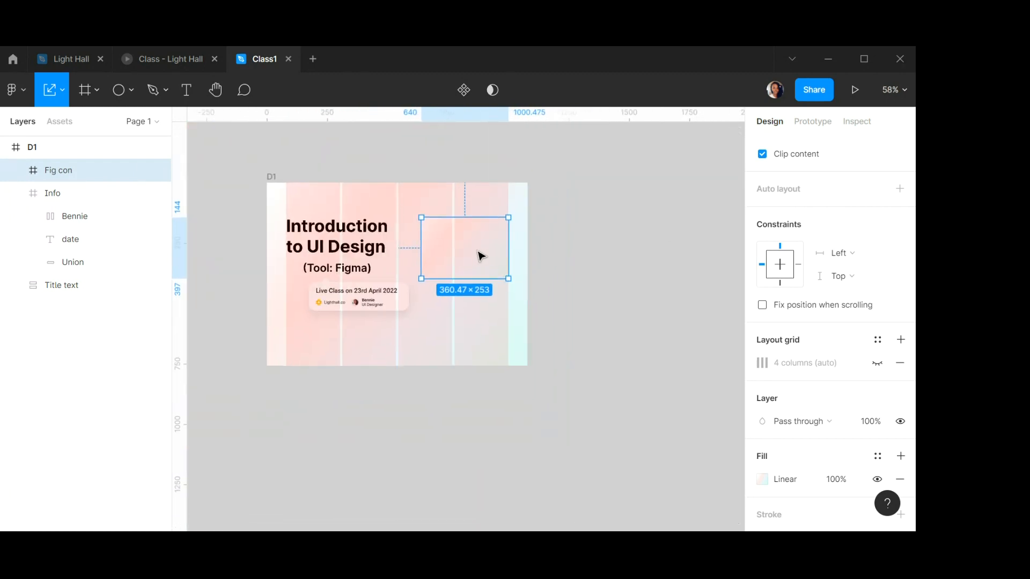
pyautogui.scroll(3, 838, 198)
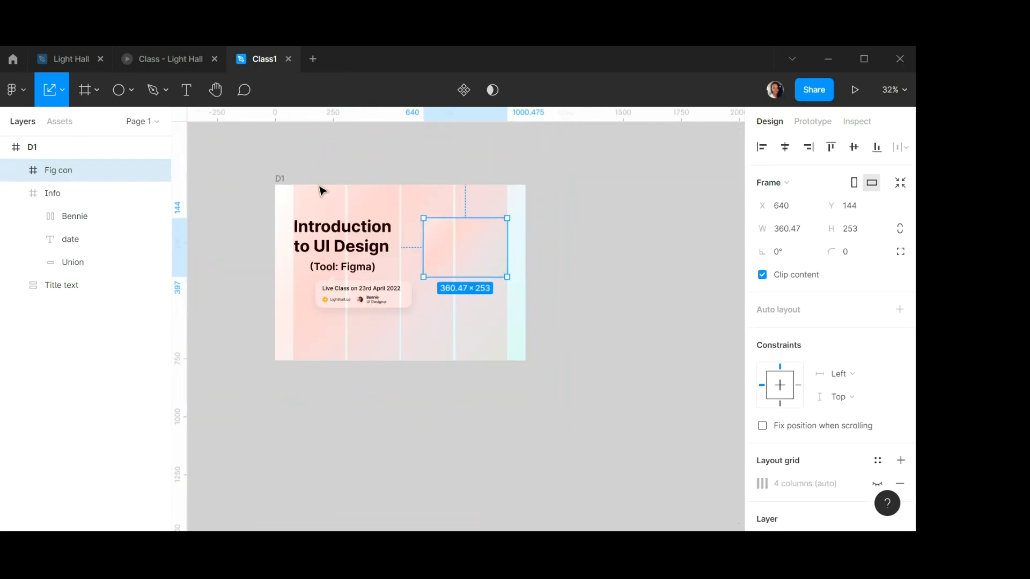
# Hide the D1 frame's 4-column layout grid.
pyautogui.click(279, 180)
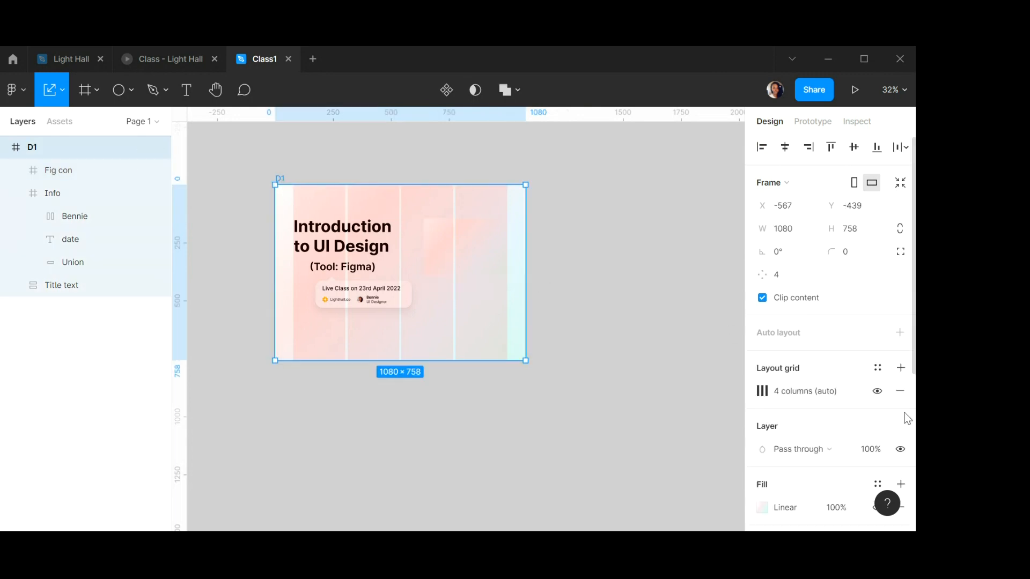
pyautogui.click(877, 391)
# Set the Fig con frame's width to 360 and height to 253.
pyautogui.click(436, 253)
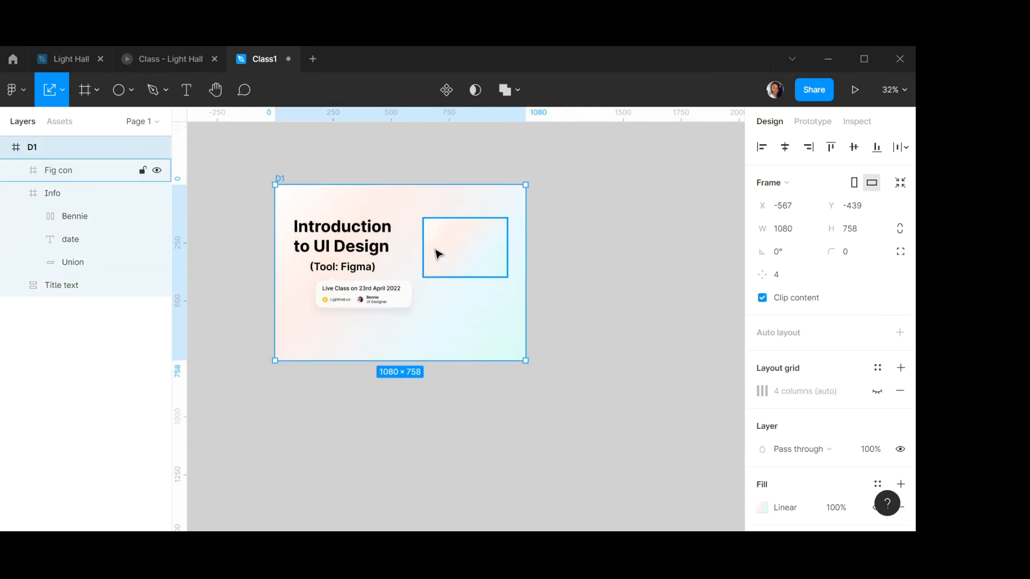
pyautogui.click(799, 234)
pyautogui.write('3')
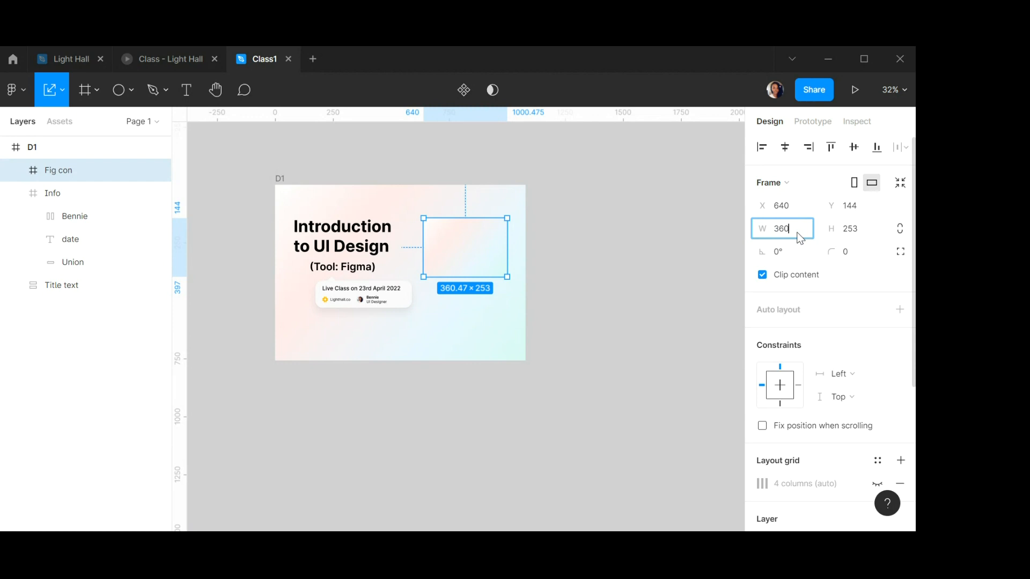
pyautogui.click(858, 230)
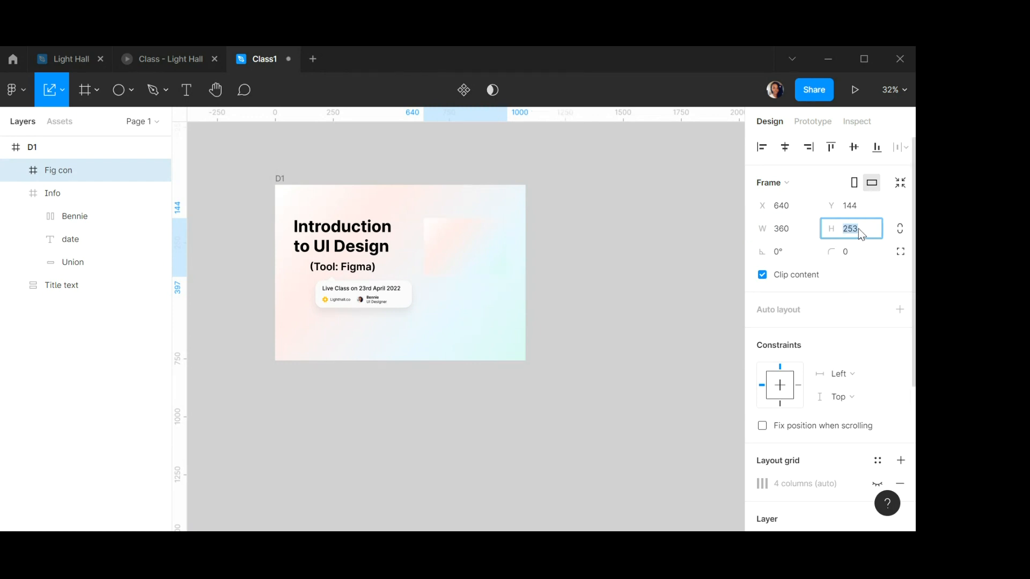
pyautogui.write('253')
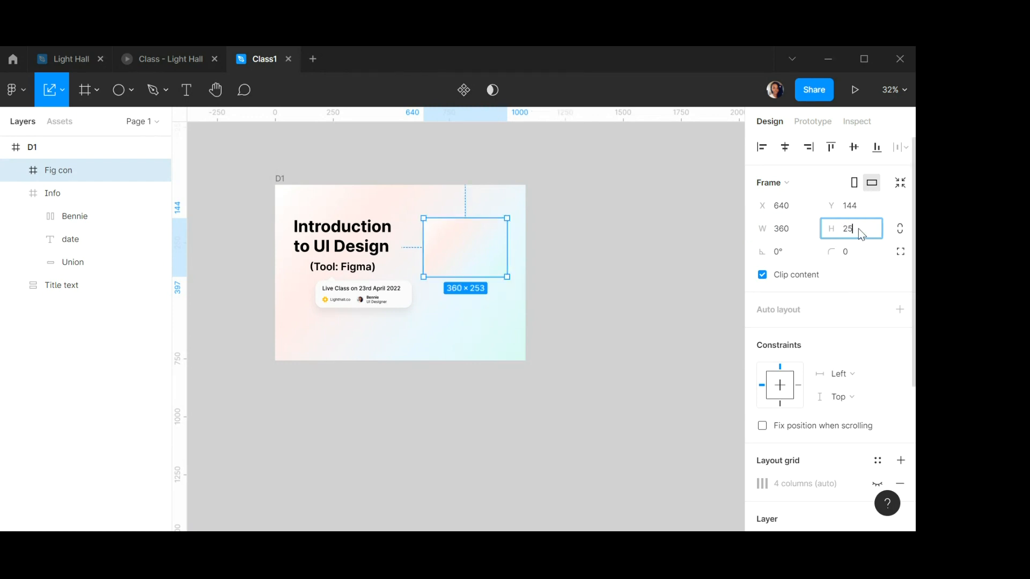
pyautogui.press('Return')
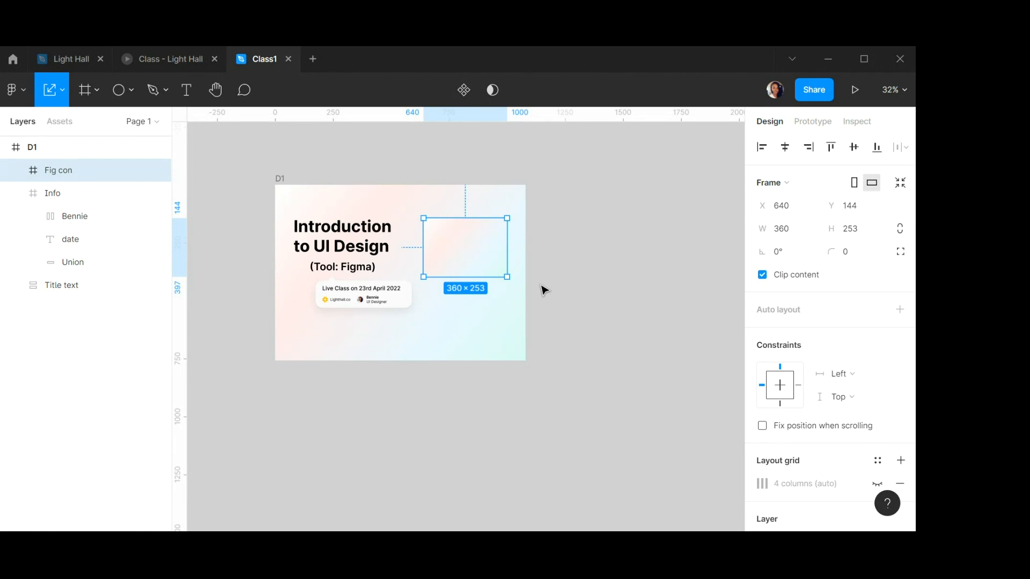
# Set the Fig con frame's corner radius to 30.
pyautogui.click(857, 255)
pyautogui.write('30')
pyautogui.press('Return')
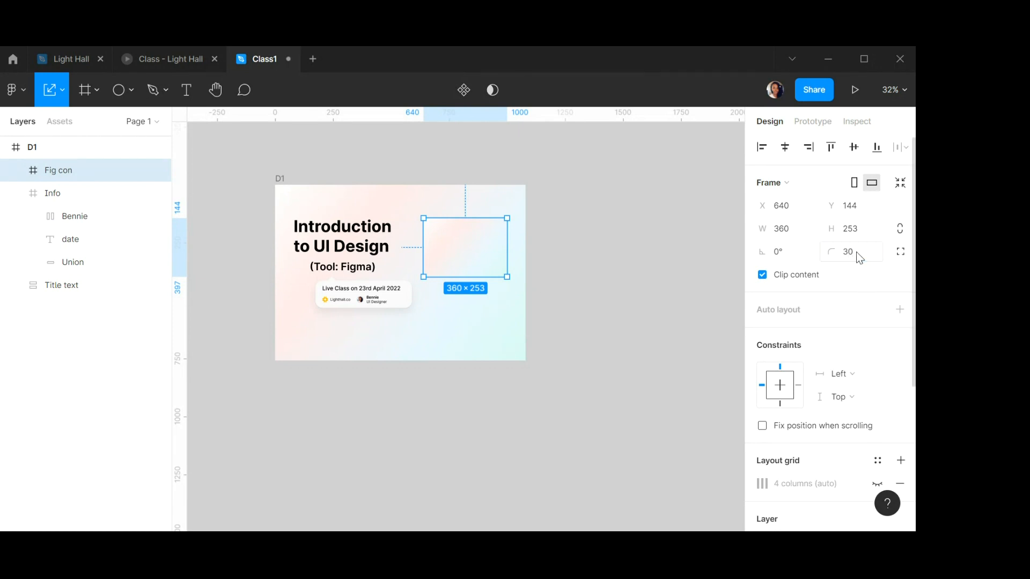
# Add an effect to the Fig con frame and change it from drop shadow to inner shadow.
pyautogui.scroll(5, 486, 244)
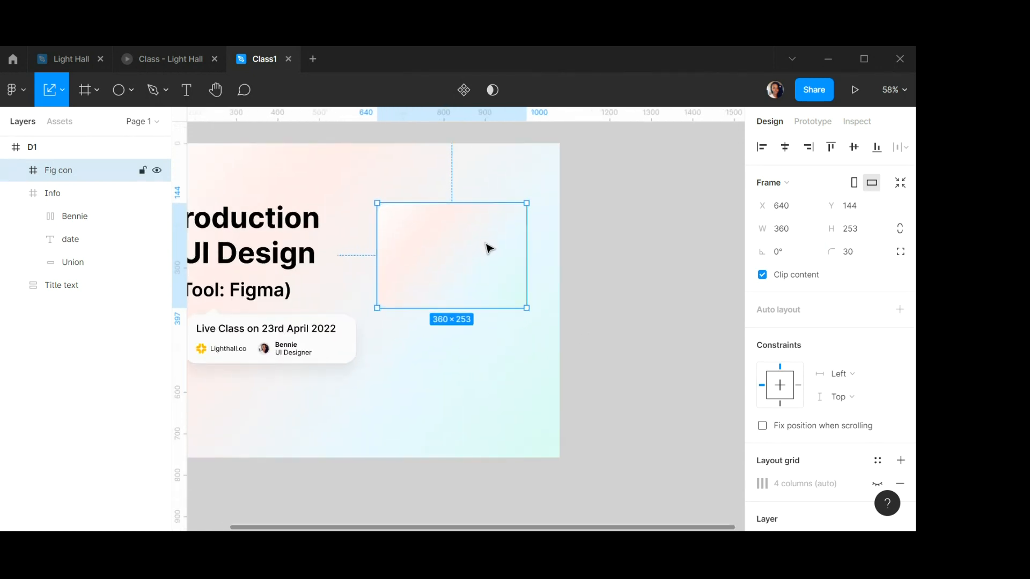
pyautogui.scroll(-5, 826, 315)
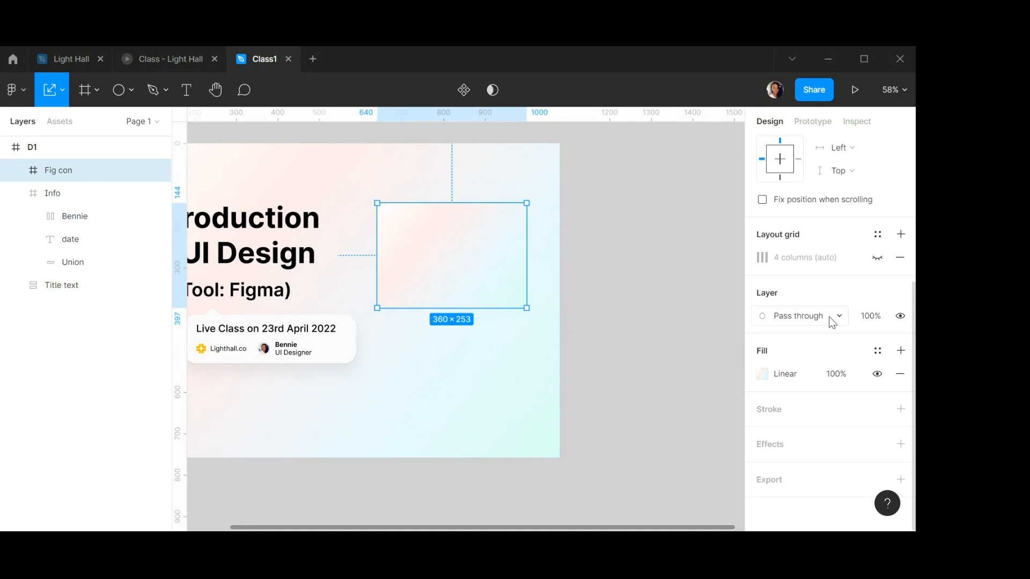
pyautogui.scroll(5, 828, 317)
pyautogui.scroll(-5, 828, 317)
pyautogui.click(900, 444)
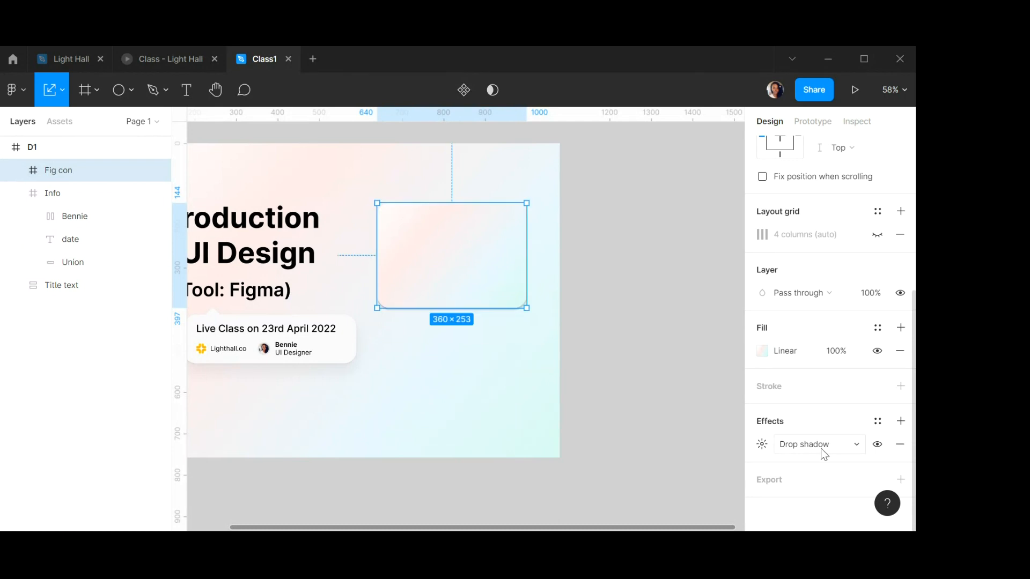
pyautogui.click(821, 448)
pyautogui.click(821, 426)
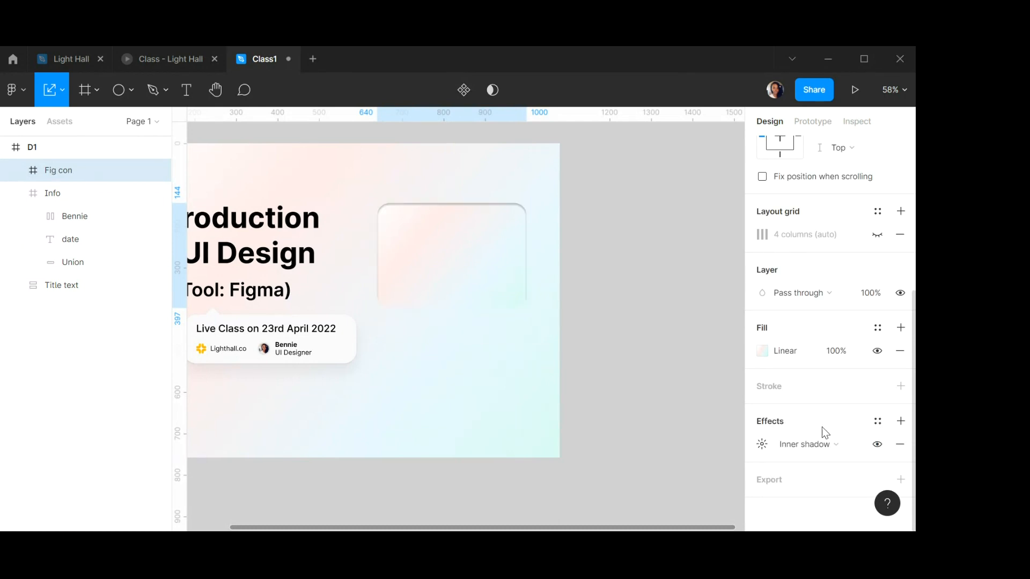
# Set the inner shadow's X offset to 29, blur to 55 and Y offset to 38.
pyautogui.click(762, 445)
pyautogui.click(606, 467)
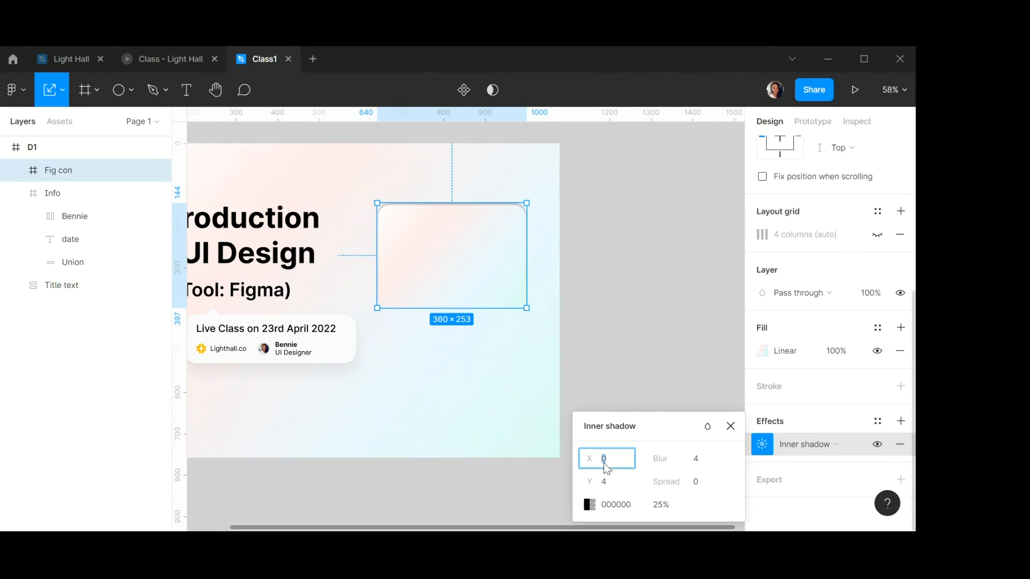
pyautogui.write('29')
pyautogui.click(696, 465)
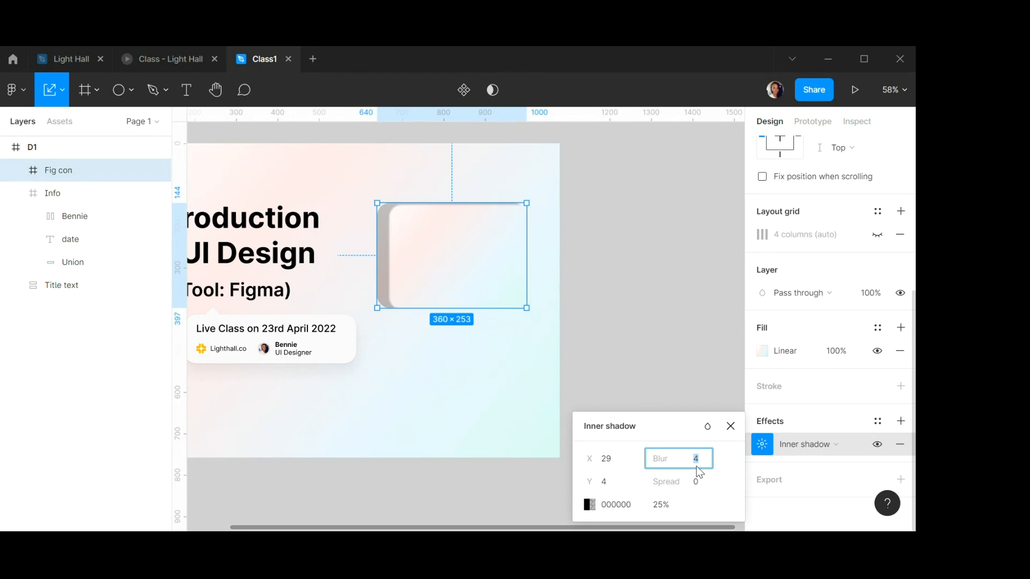
pyautogui.click(604, 483)
pyautogui.write('38')
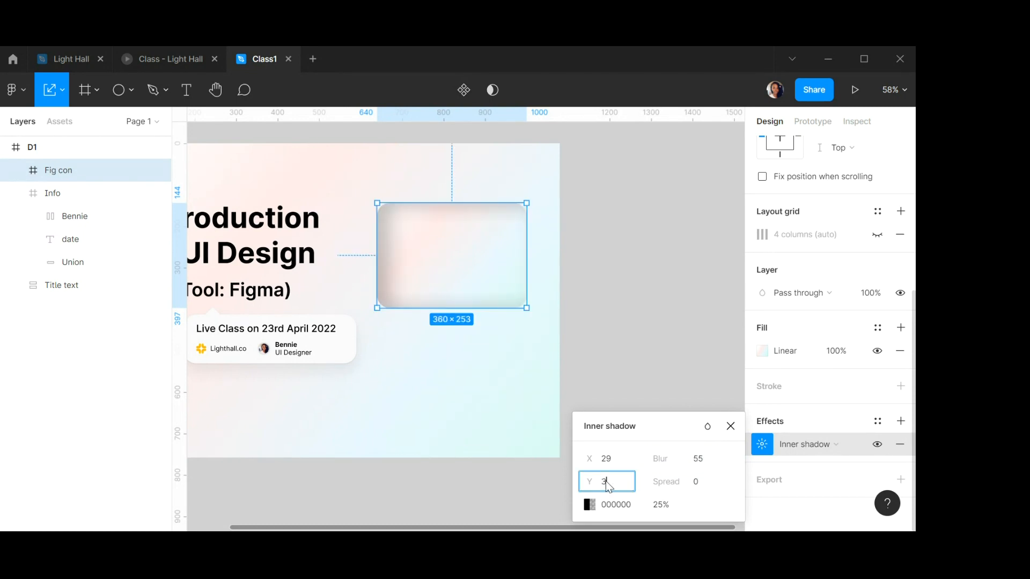
# Set the inner shadow colour to FFE0DC at 100% opacity and close the shadow settings.
pyautogui.click(624, 510)
pyautogui.write('ff')
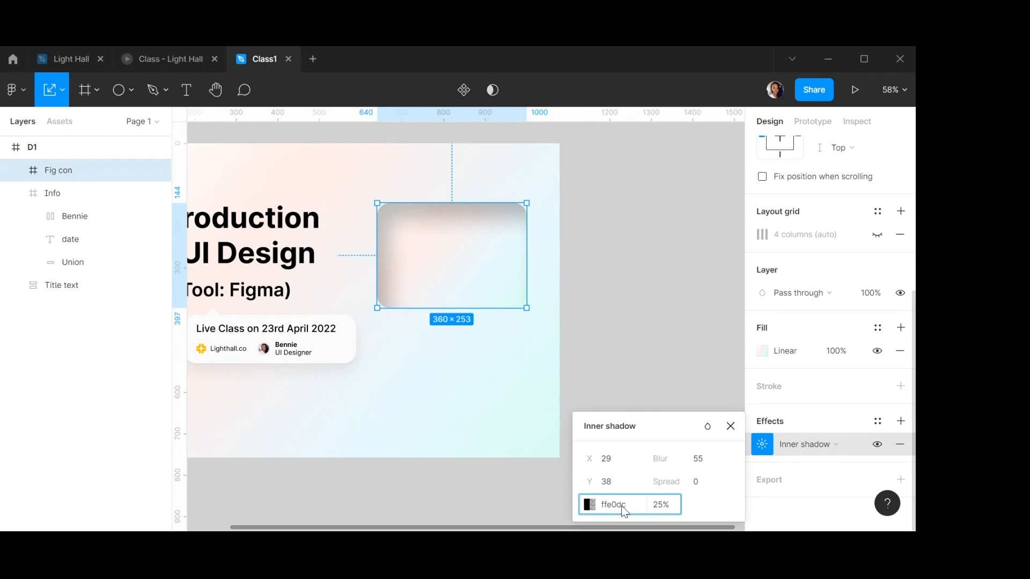
pyautogui.write('e0dc')
pyautogui.click(671, 508)
pyautogui.write('100')
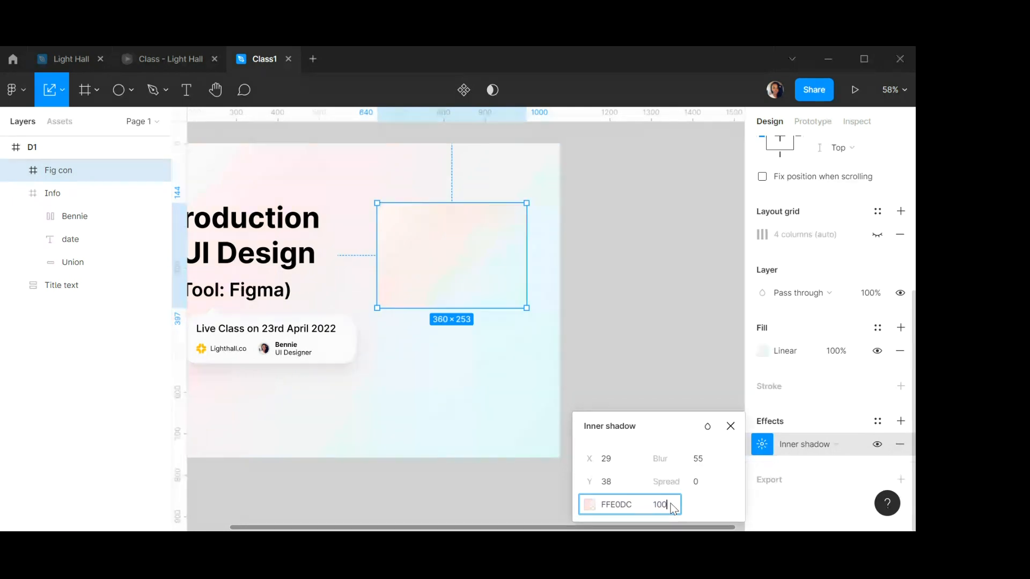
pyautogui.press('Return')
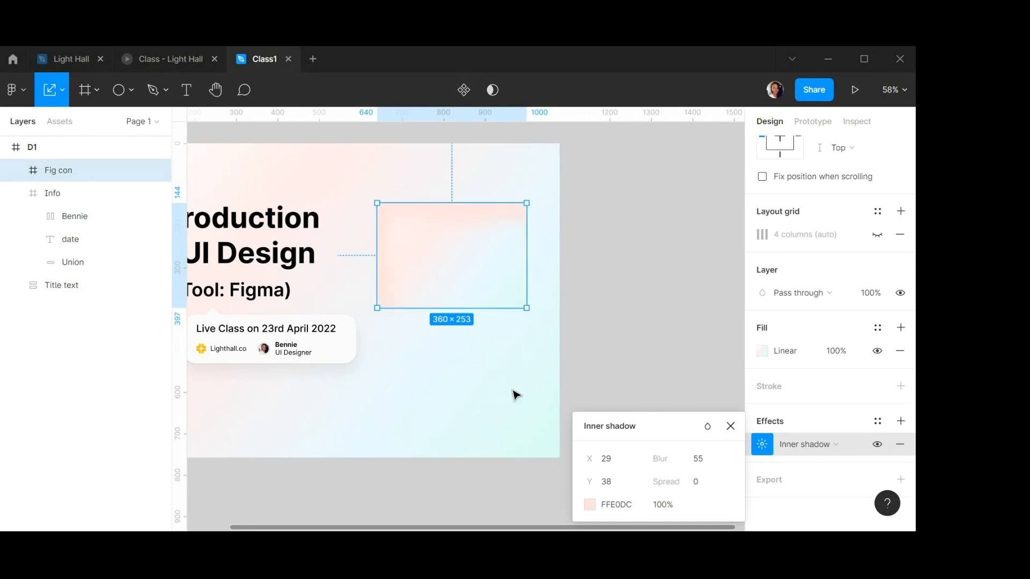
pyautogui.click(731, 427)
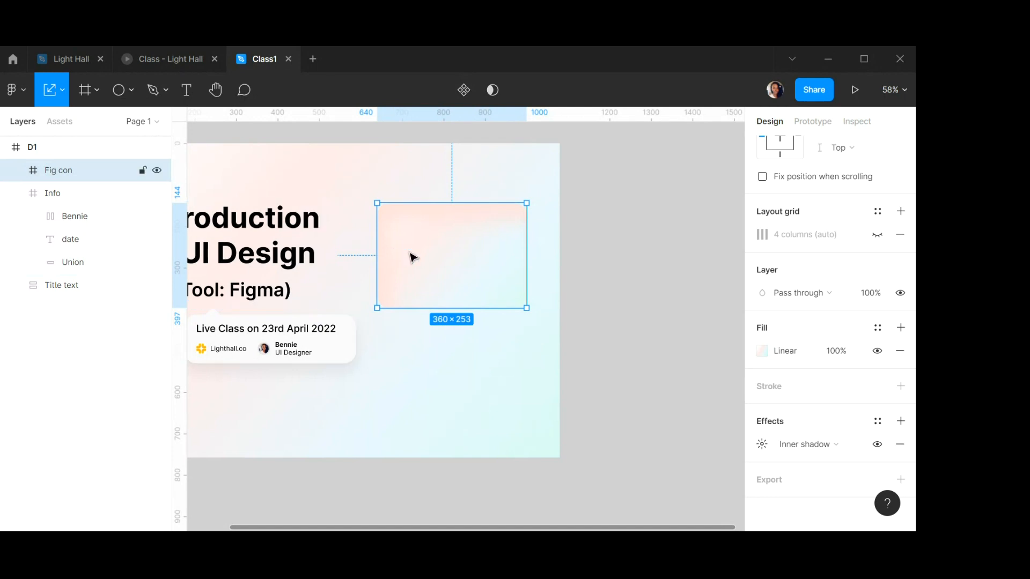
# Reopen the inner shadow settings to review the values.
pyautogui.click(762, 444)
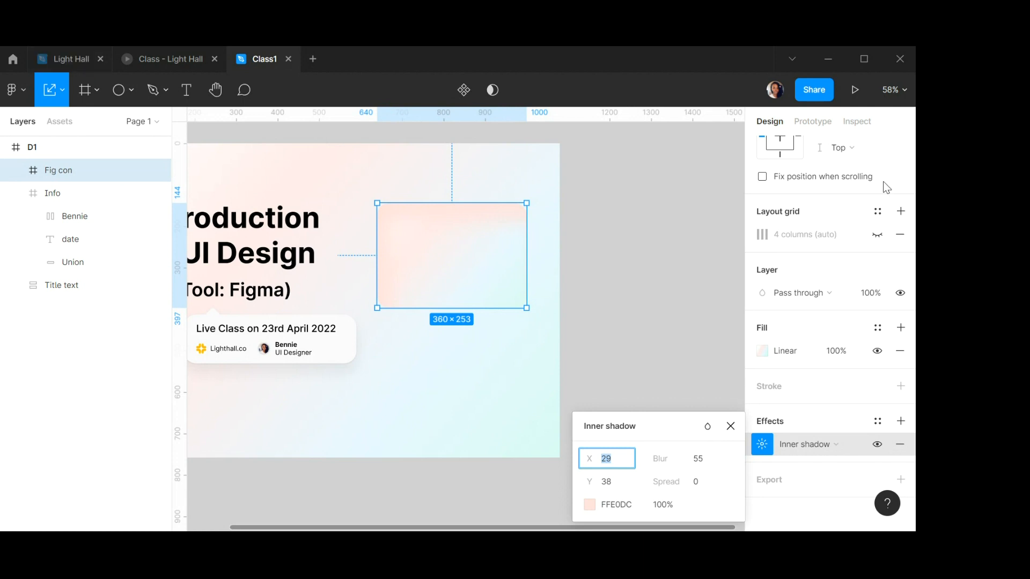
pyautogui.scroll(5, 867, 221)
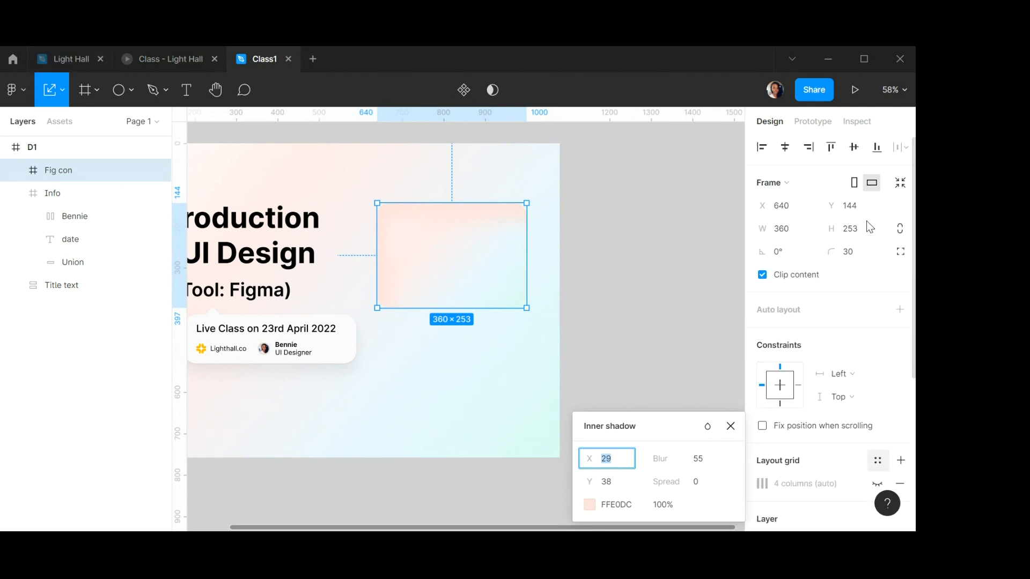
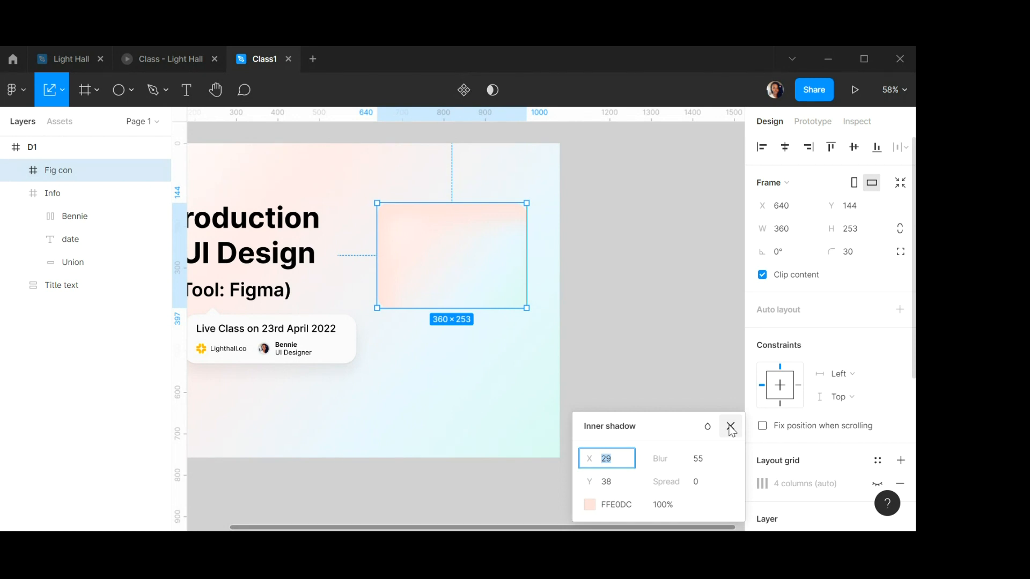
# Close the shadow settings and draw a vertical line about 498 long beside the banner.
pyautogui.click(730, 427)
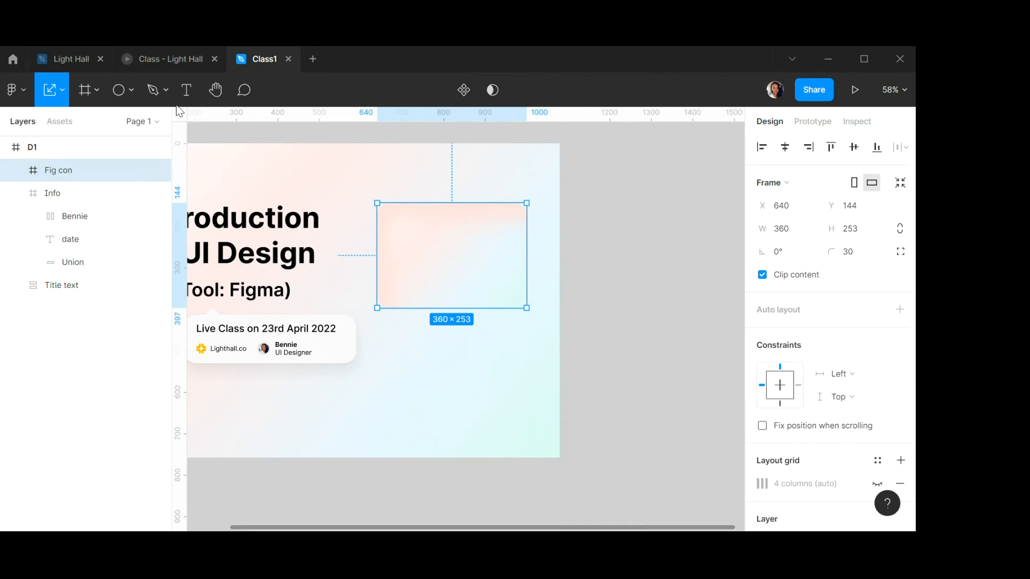
pyautogui.click(131, 91)
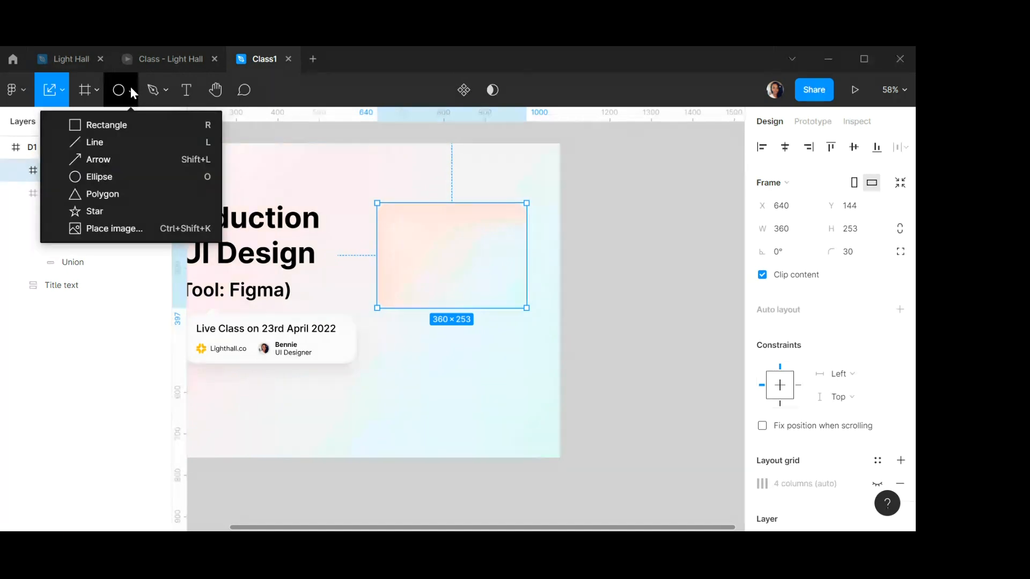
pyautogui.click(104, 144)
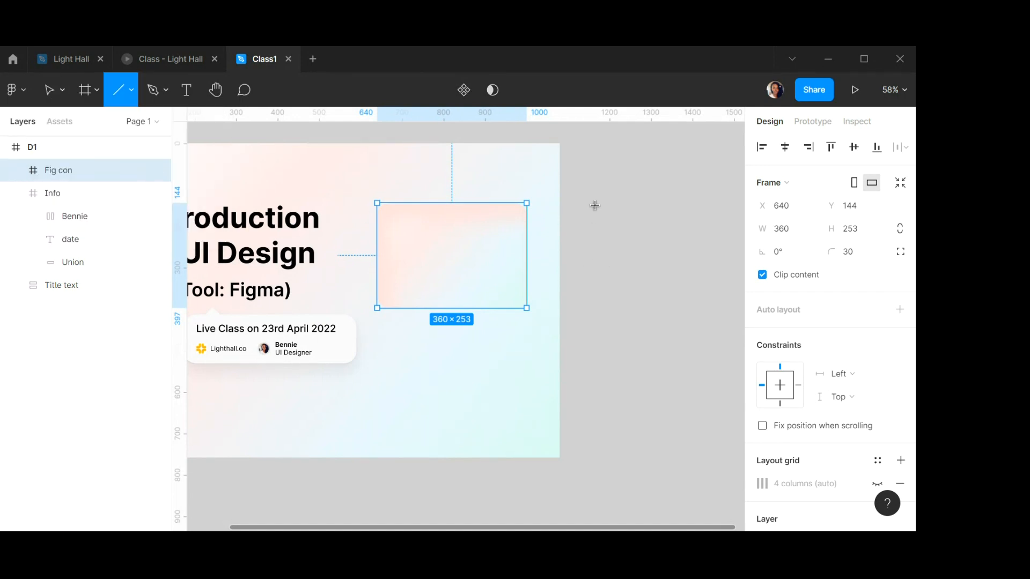
pyautogui.moveTo(605, 191); pyautogui.dragTo(618, 398)
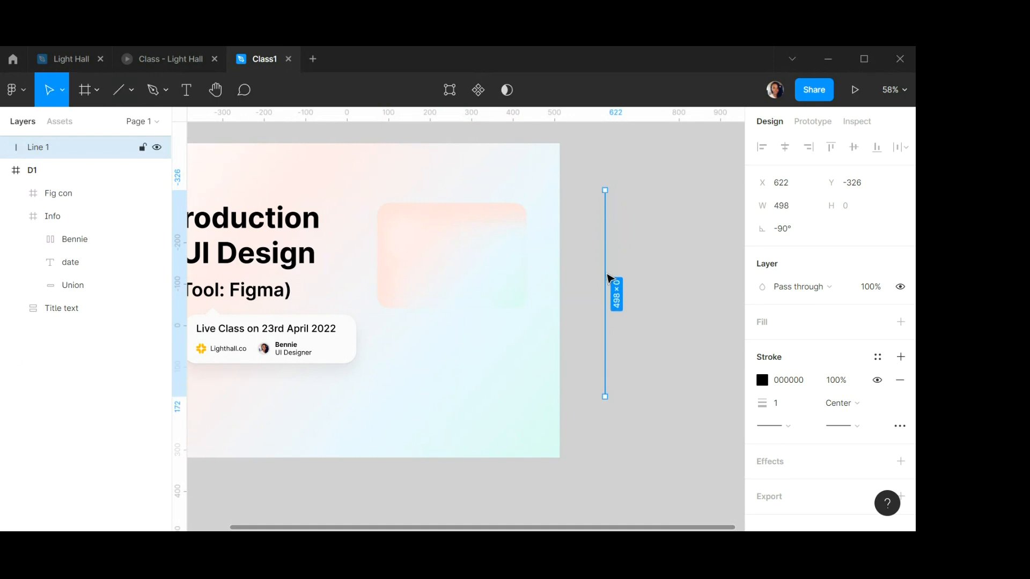
pyautogui.click(627, 172)
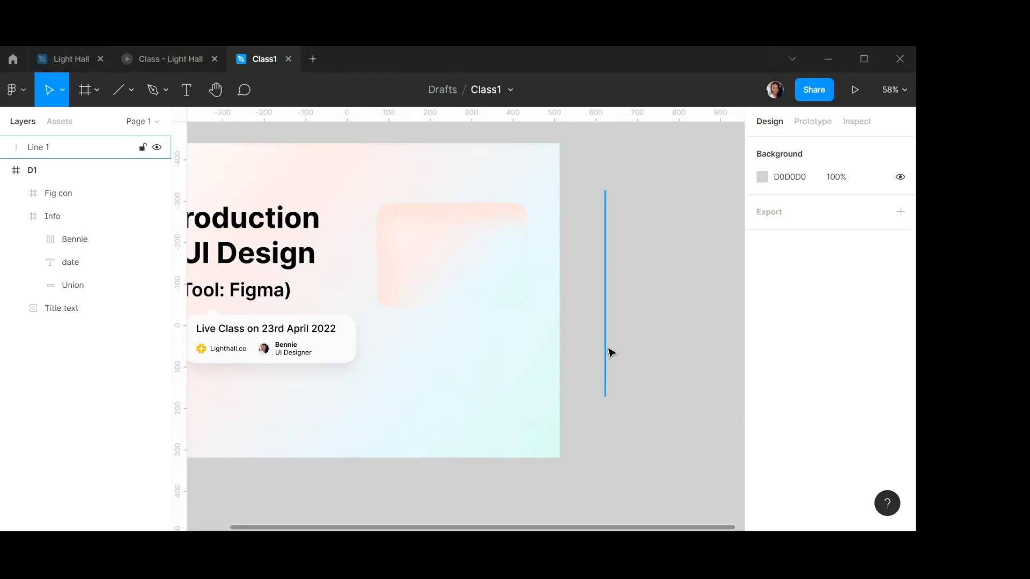
# Draw a horizontal line about 557 long crossing the vertical line.
pyautogui.click(119, 87)
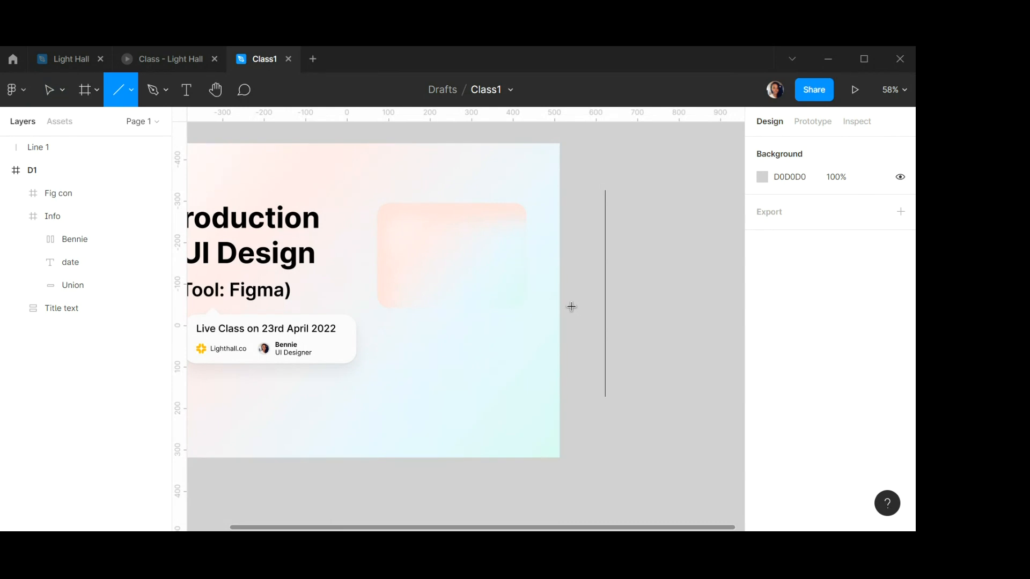
pyautogui.moveTo(569, 306)
pyautogui.mouseDown()
pyautogui.moveTo(750, 310)
pyautogui.moveTo(592, 301)
pyautogui.moveTo(646, 306)
pyautogui.mouseUp()
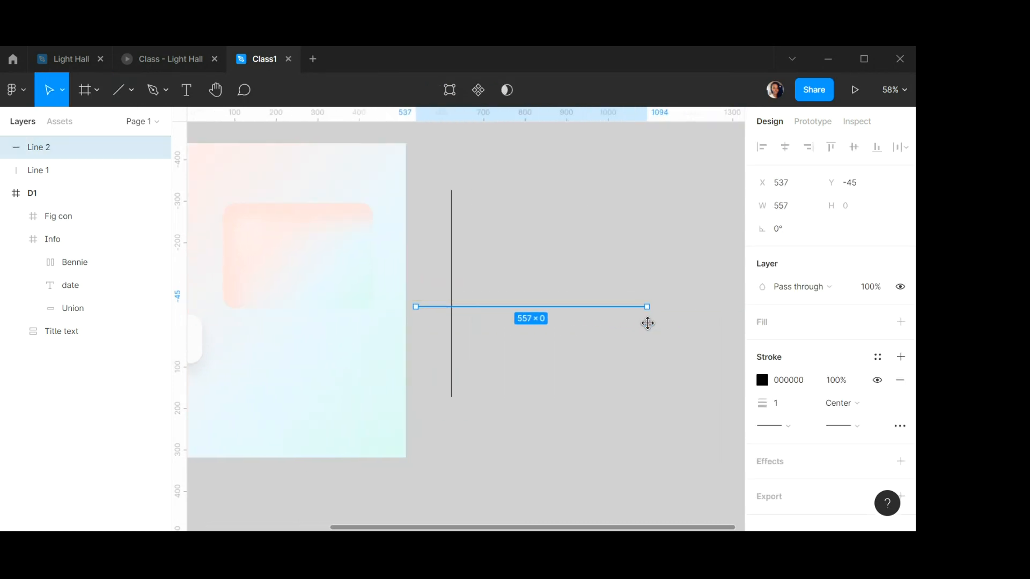
pyautogui.click(643, 354)
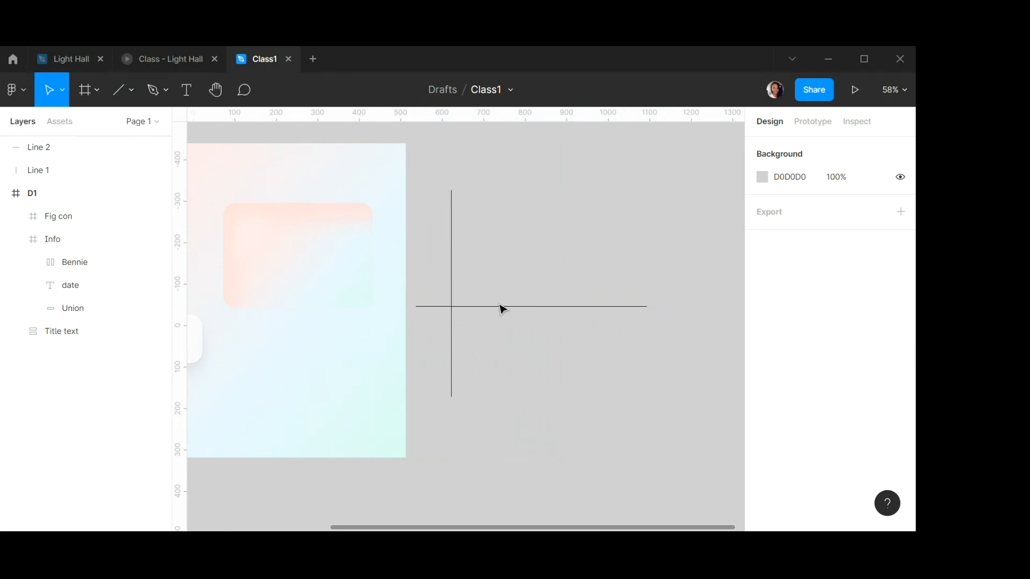
pyautogui.scroll(1, 521, 296)
pyautogui.scroll(-3, 520, 294)
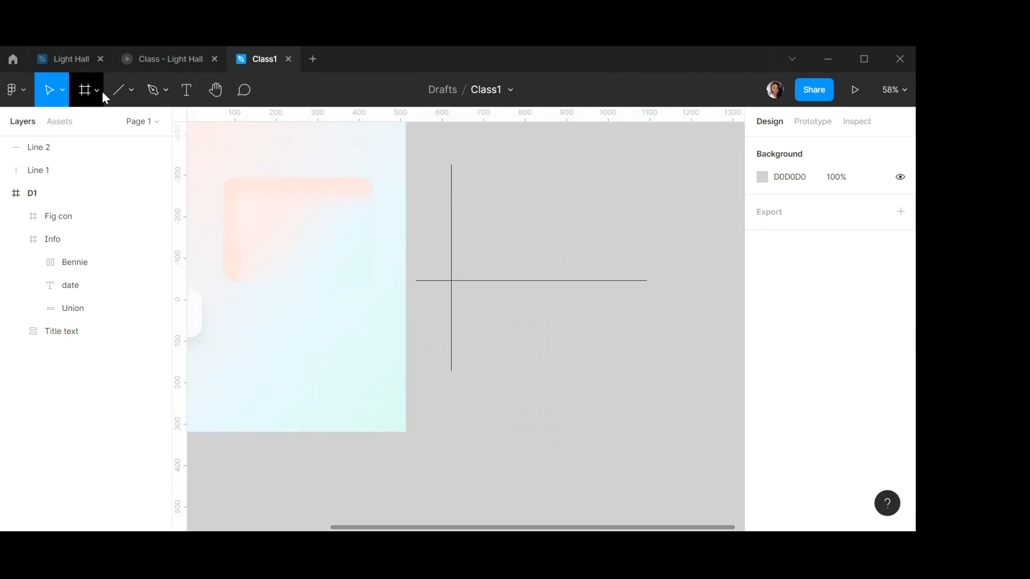
# Draw a rectangle about 204 × 104 below the lines and fill it with FFFFFF.
pyautogui.click(131, 90)
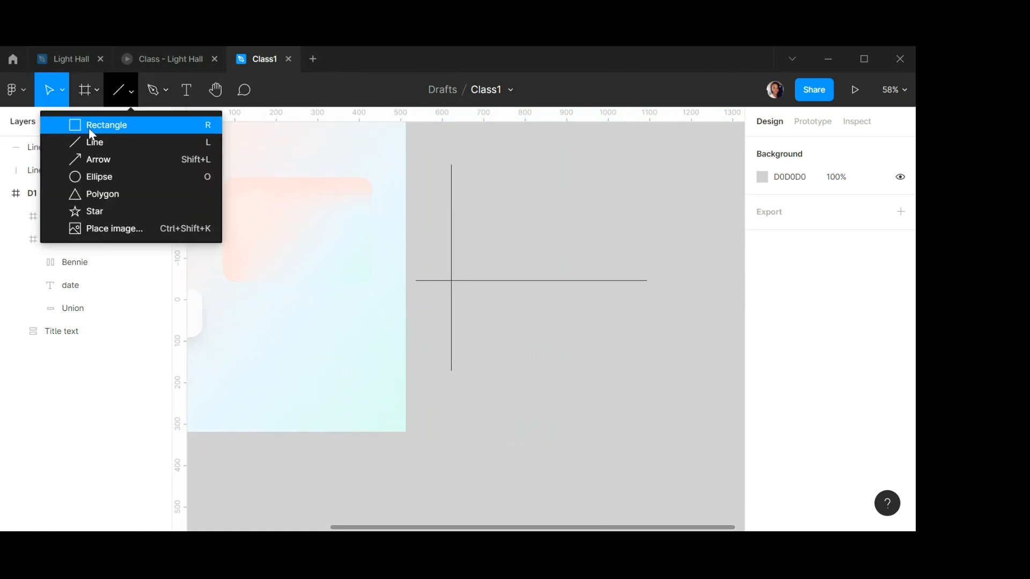
pyautogui.click(89, 125)
pyautogui.moveTo(493, 334)
pyautogui.mouseDown()
pyautogui.moveTo(594, 380)
pyautogui.moveTo(577, 377)
pyautogui.mouseUp()
pyautogui.click(797, 346)
pyautogui.write('ffffff')
pyautogui.press('Return')
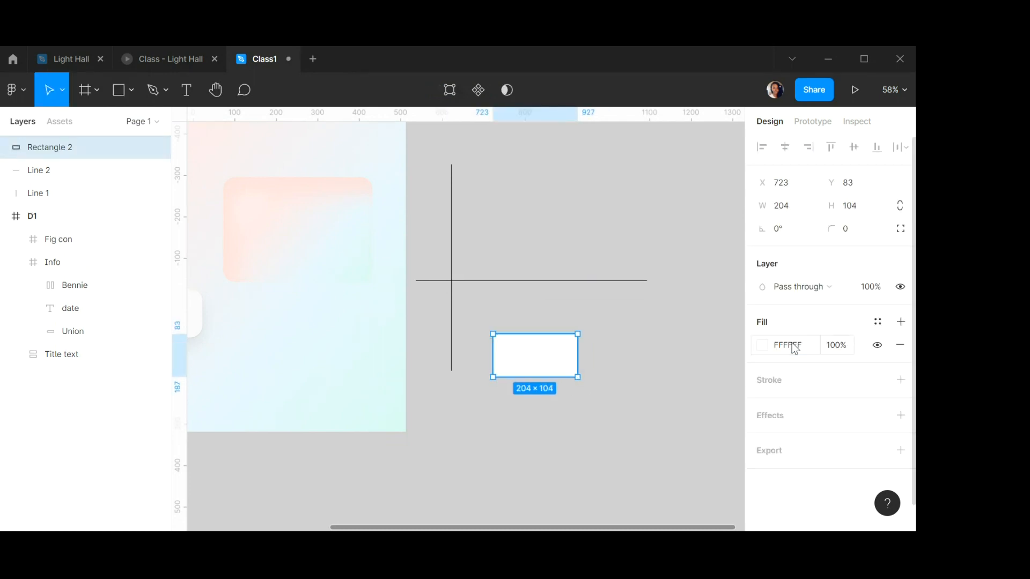
# Move the white rectangle up next to the crossing lines.
pyautogui.scroll(5, 576, 351)
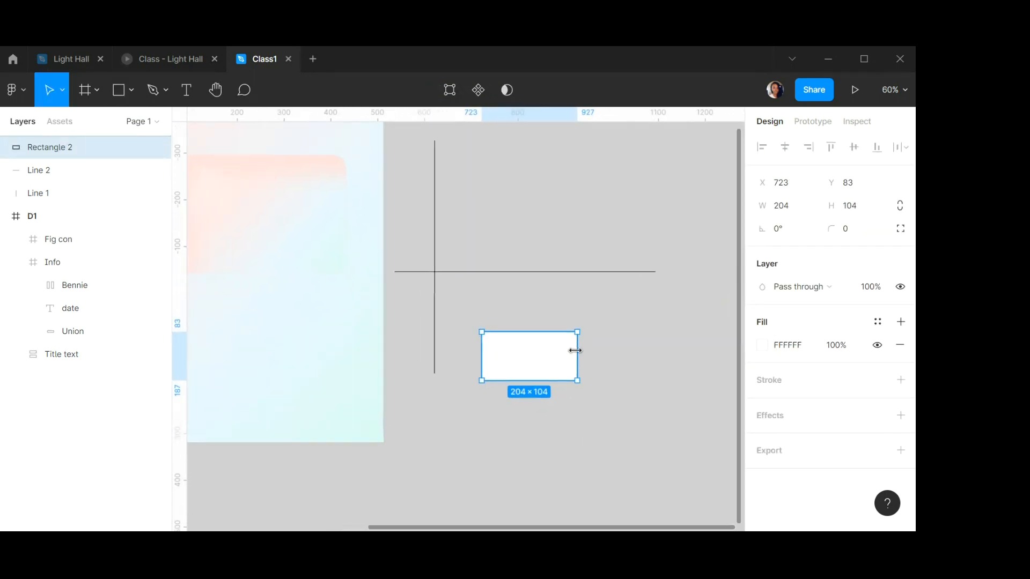
pyautogui.click(631, 365)
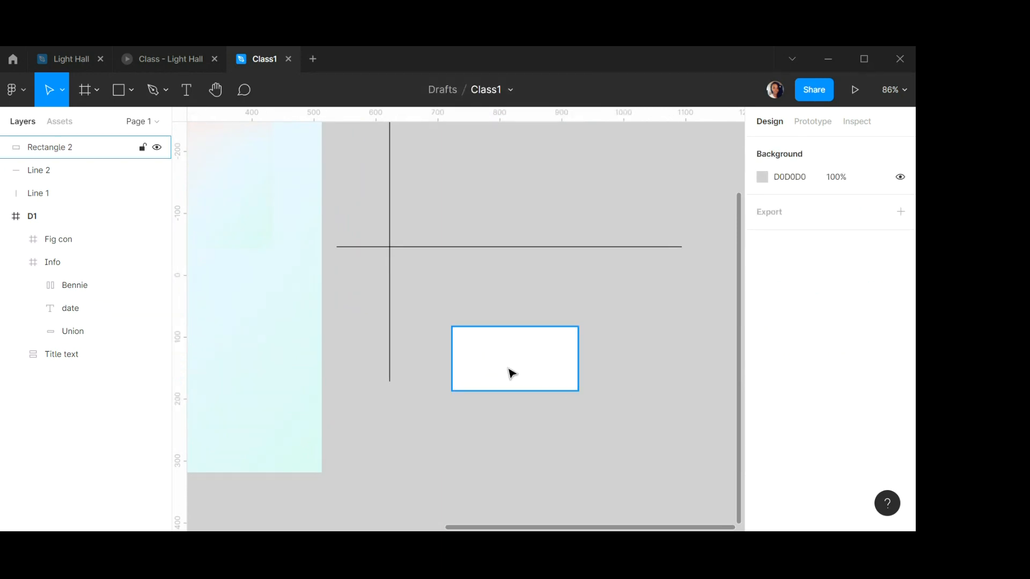
pyautogui.click(552, 360)
pyautogui.moveTo(553, 360); pyautogui.dragTo(512, 328)
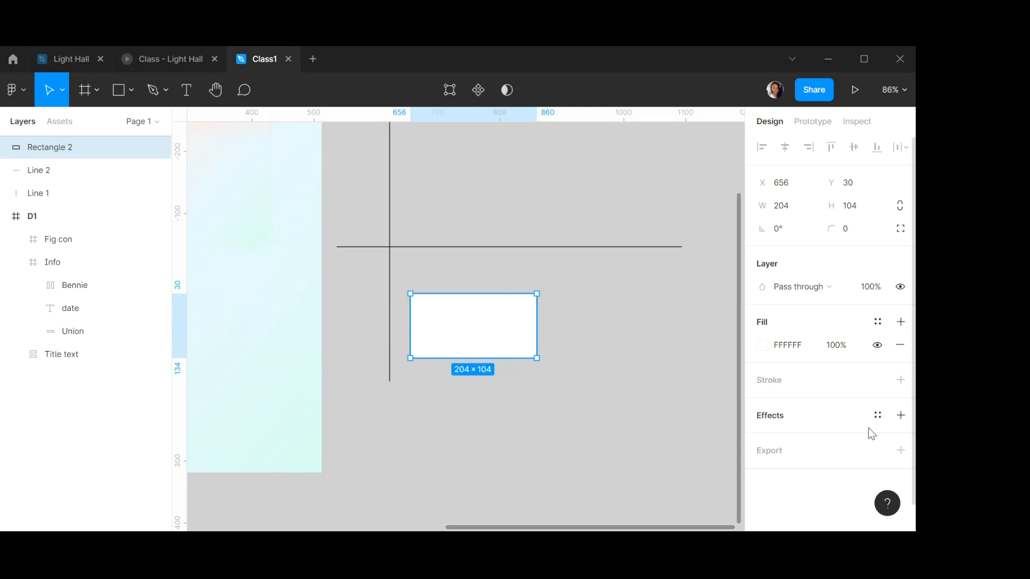
# Add a drop shadow to the white rectangle and set its Y offset to 20.
pyautogui.click(901, 416)
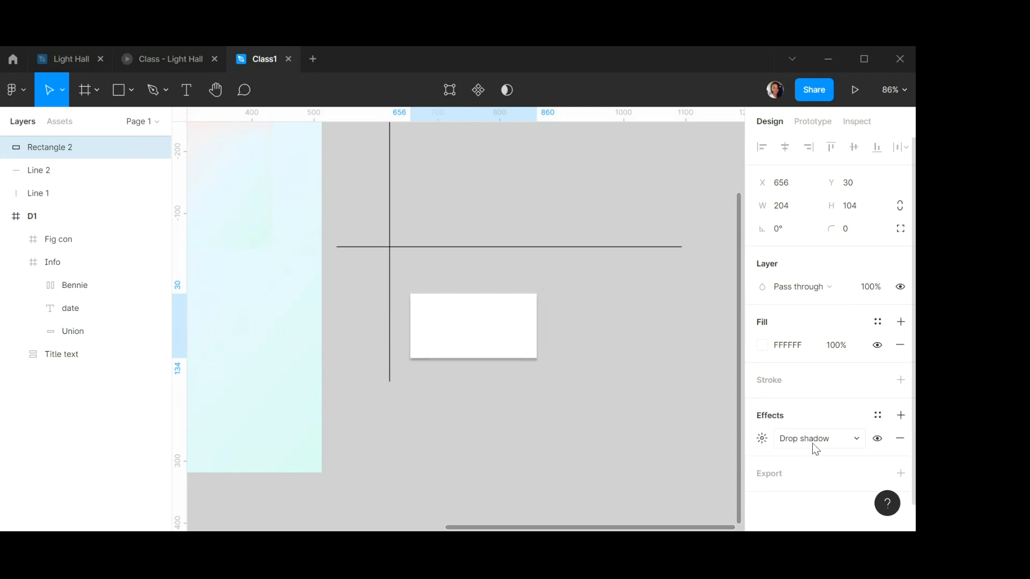
pyautogui.click(762, 438)
pyautogui.moveTo(649, 427); pyautogui.dragTo(709, 249)
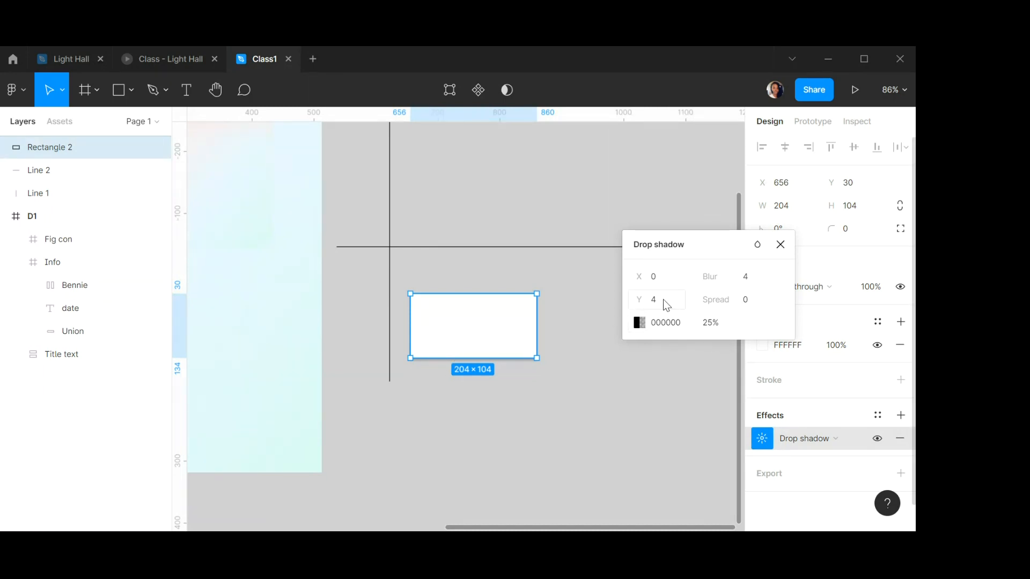
pyautogui.write('20')
pyautogui.press('Return')
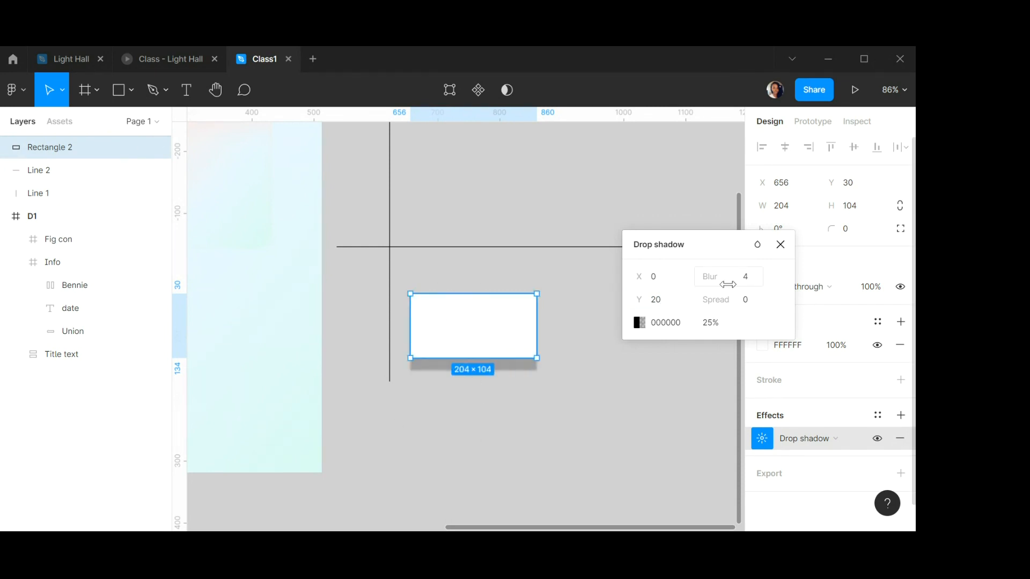
# Set the drop shadow's Y offset to 0 and X offset to 20, then close the shadow settings.
pyautogui.click(663, 300)
pyautogui.write('0')
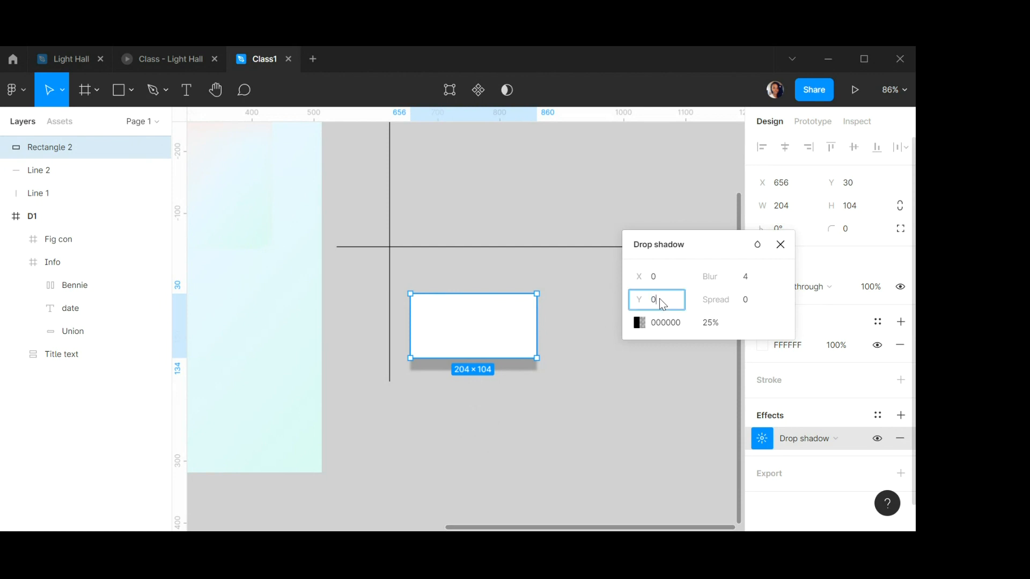
pyautogui.press('Return')
pyautogui.click(668, 277)
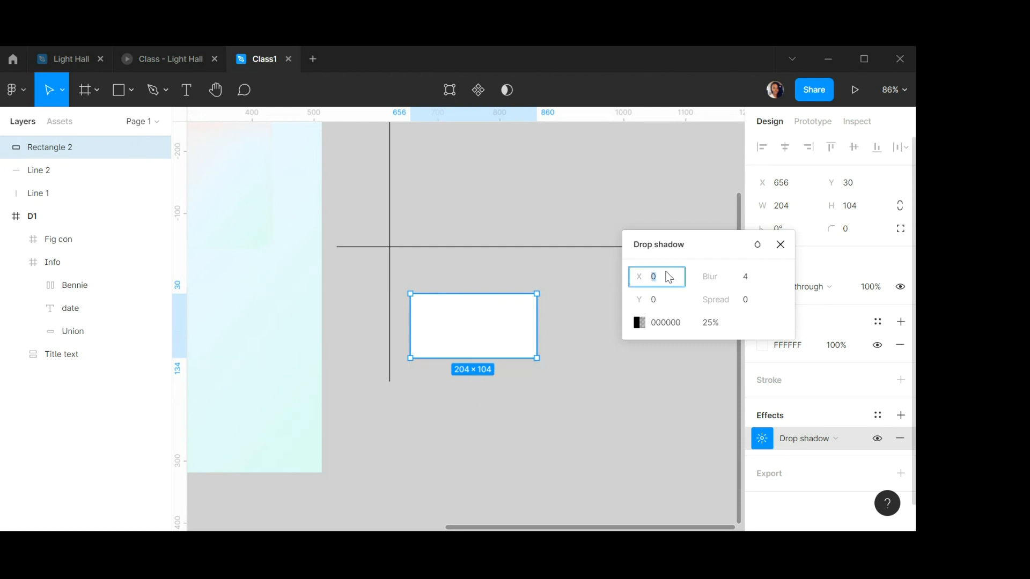
pyautogui.press('Return')
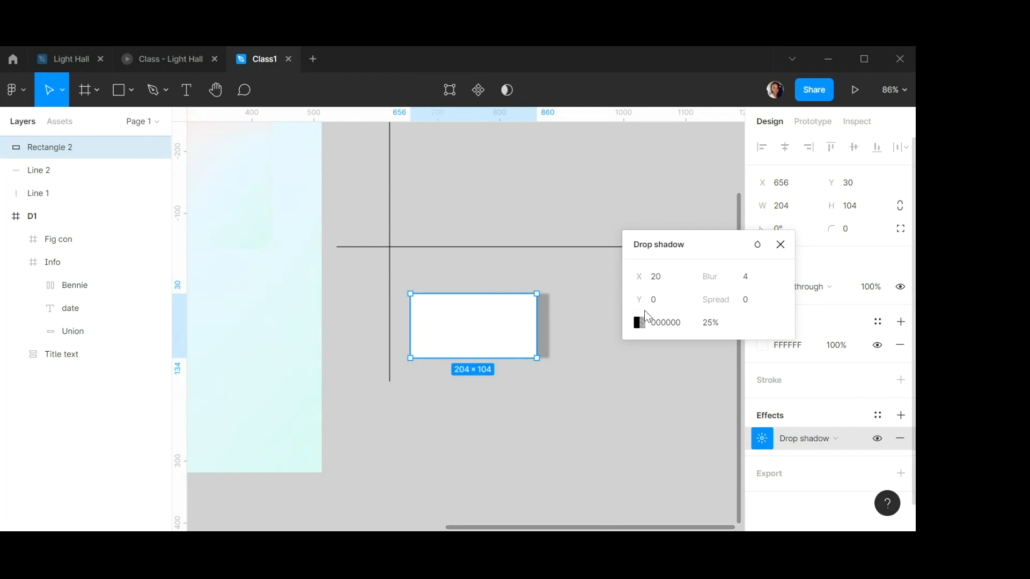
pyautogui.click(781, 245)
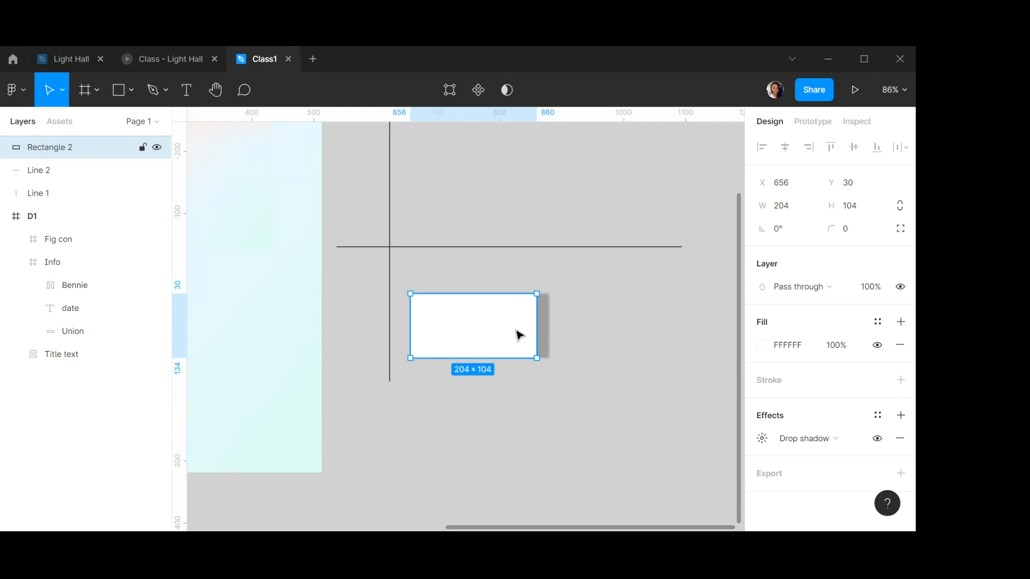
# Delete the white rectangle.
pyautogui.click(558, 319)
pyautogui.click(485, 337)
pyautogui.press('Delete')
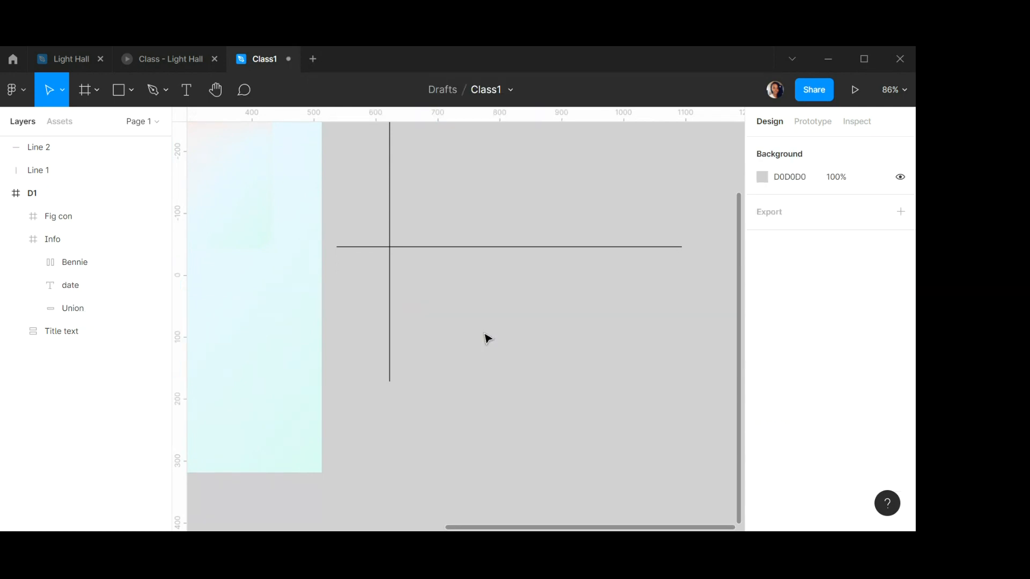
# Delete the horizontal and vertical lines.
pyautogui.click(401, 248)
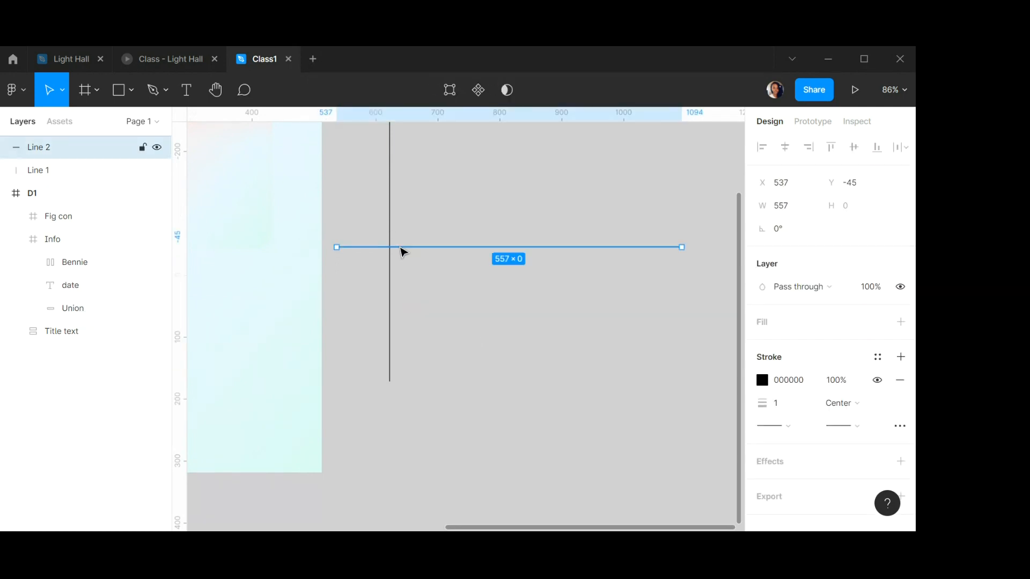
pyautogui.press('Delete')
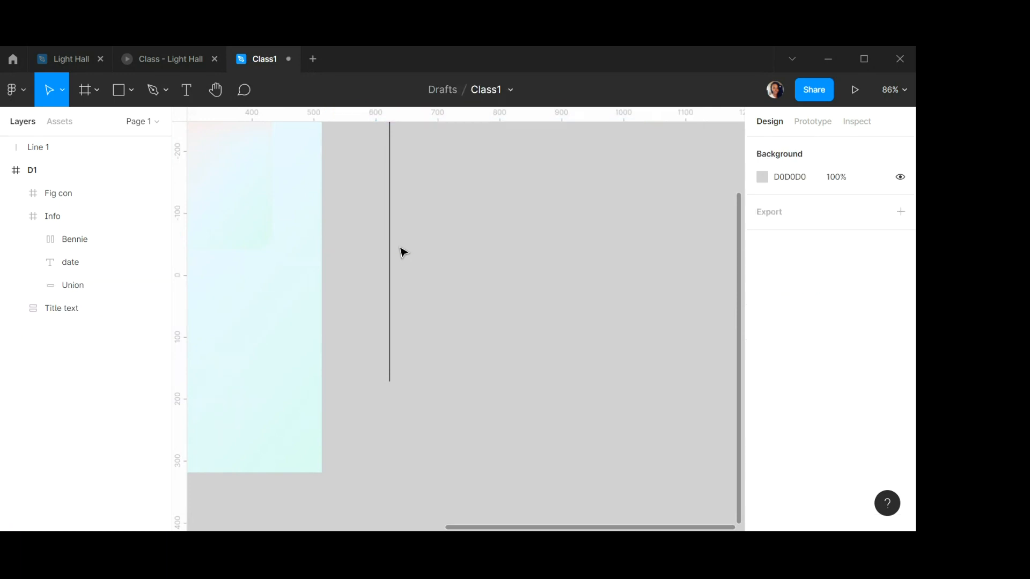
pyautogui.click(391, 269)
pyautogui.press('Delete')
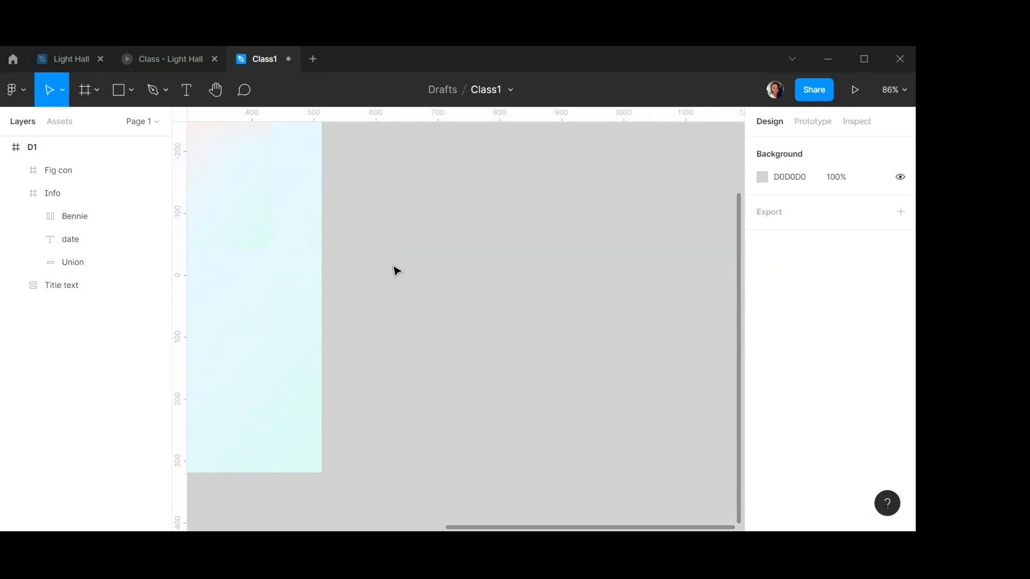
# Select the Fig con frame and review its inner shadow settings.
pyautogui.scroll(-2, 295, 297)
pyautogui.scroll(-2, 294, 296)
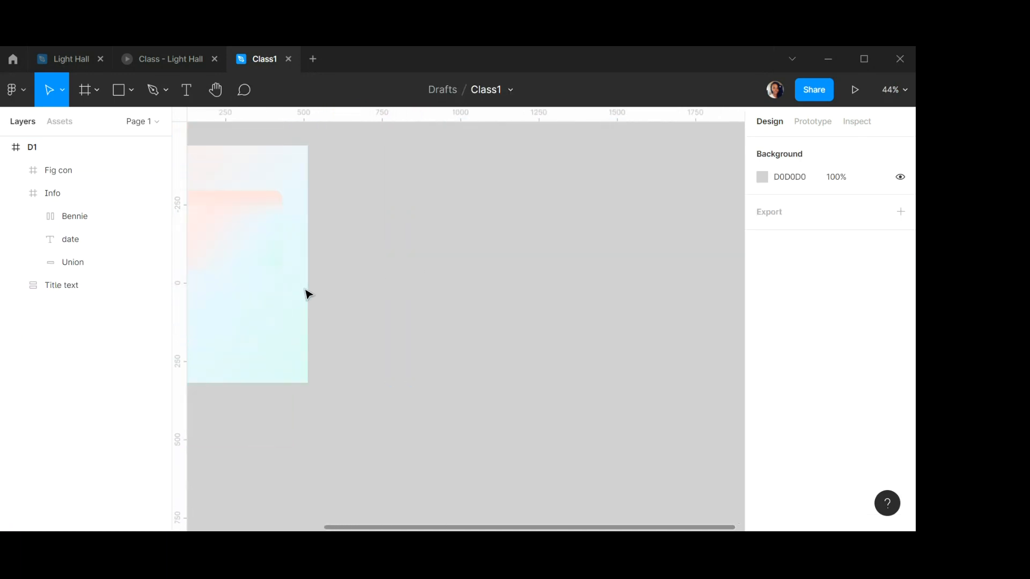
pyautogui.hscroll(1, 307, 292)
pyautogui.hscroll(-5, 313, 291)
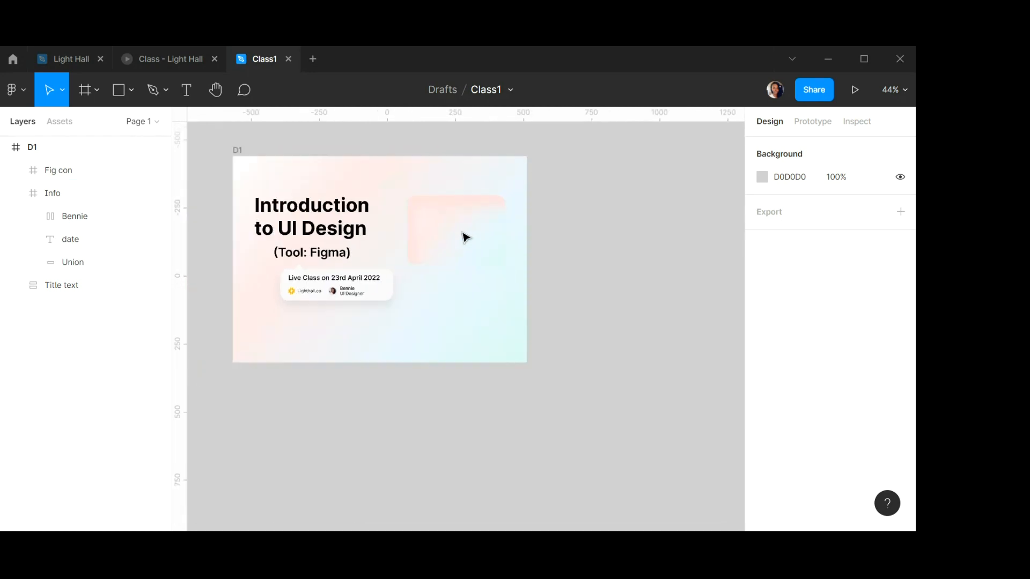
pyautogui.scroll(3, 461, 237)
pyautogui.click(464, 223)
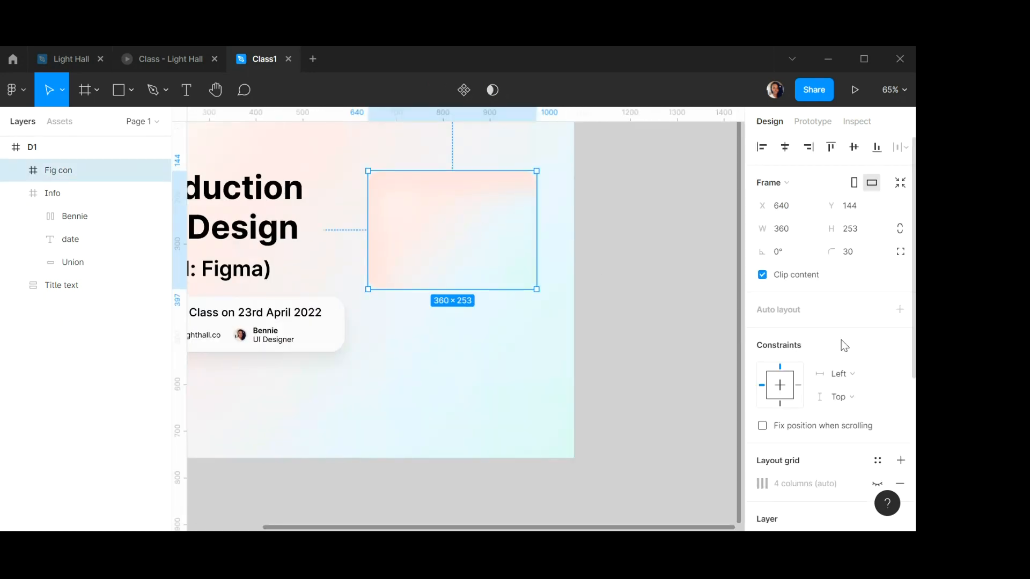
pyautogui.scroll(-5, 841, 343)
pyautogui.click(763, 449)
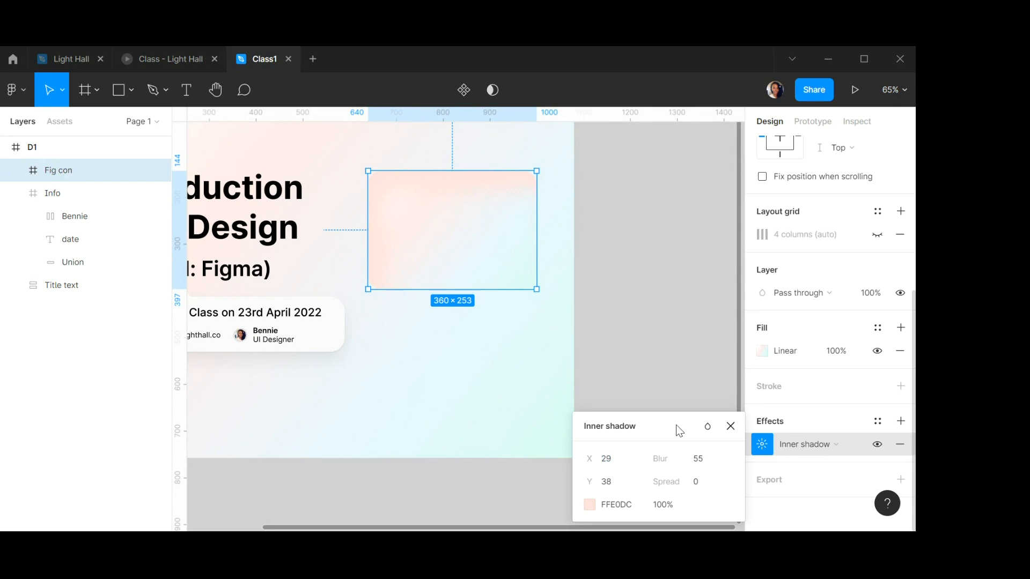
pyautogui.moveTo(676, 425); pyautogui.dragTo(685, 189)
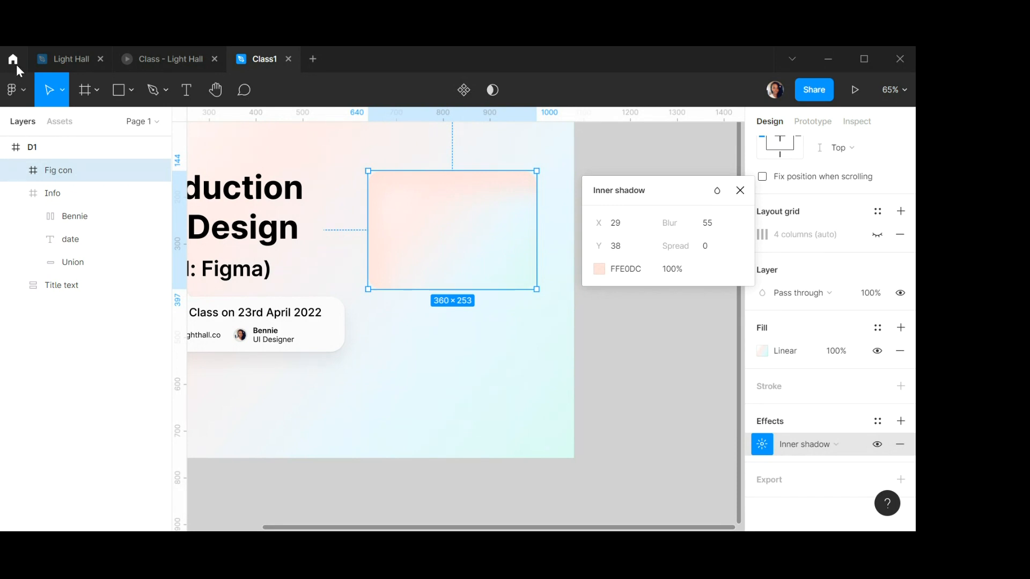
pyautogui.click(740, 192)
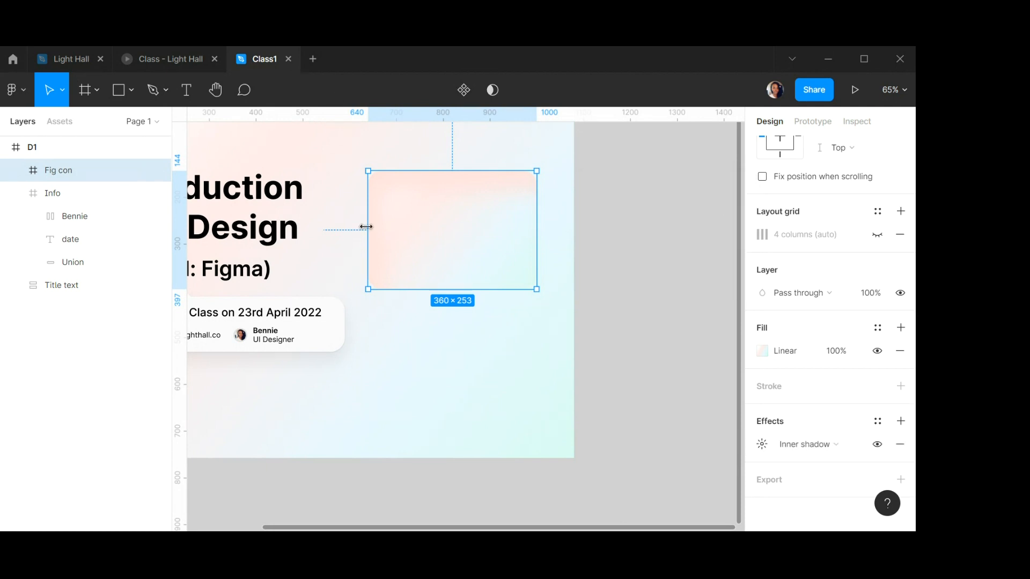
# Resize the Fig con frame from its left edge to a width of 312.
pyautogui.moveTo(369, 223); pyautogui.dragTo(390, 223)
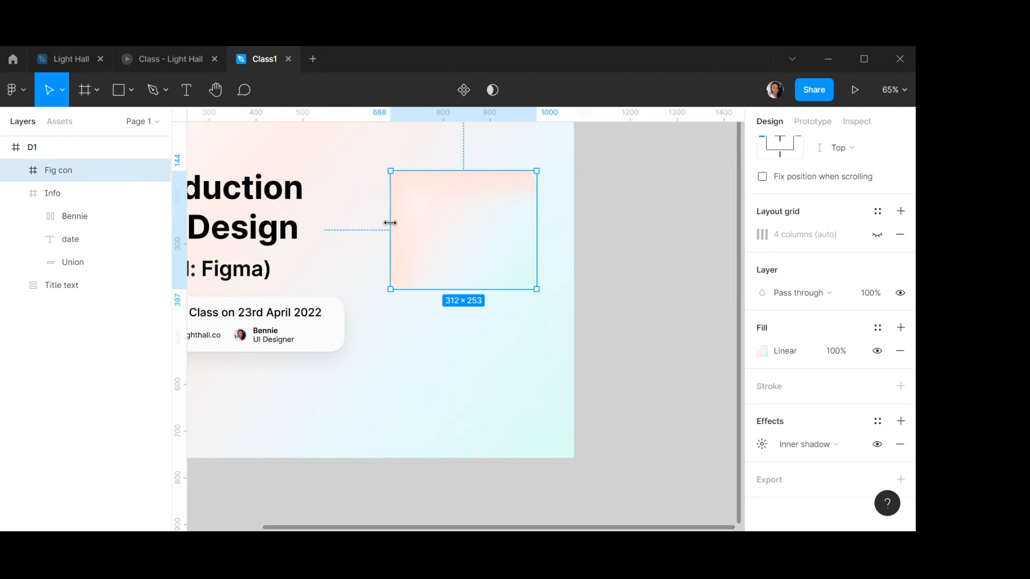
pyautogui.scroll(-5, 402, 214)
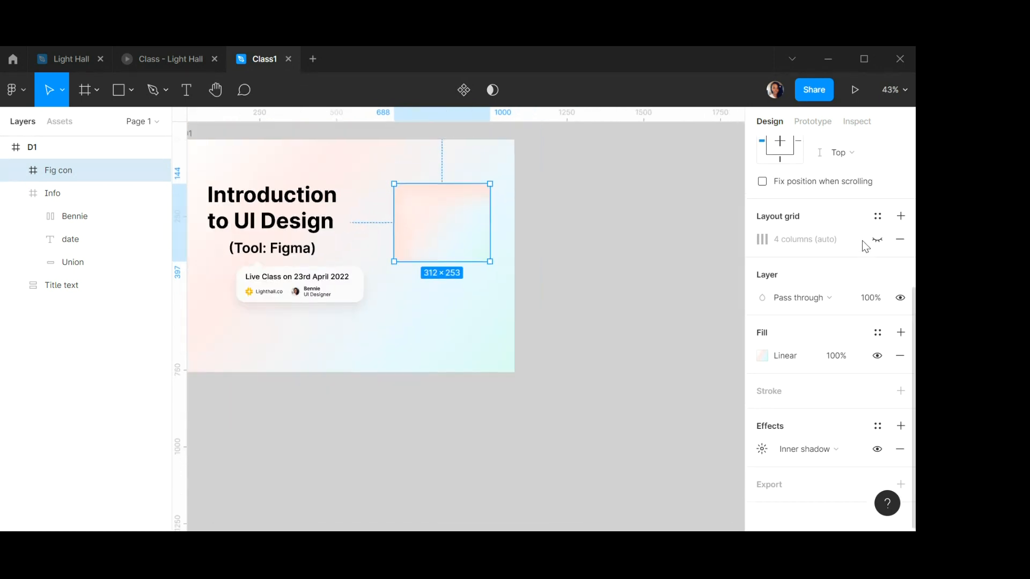
pyautogui.scroll(5, 862, 240)
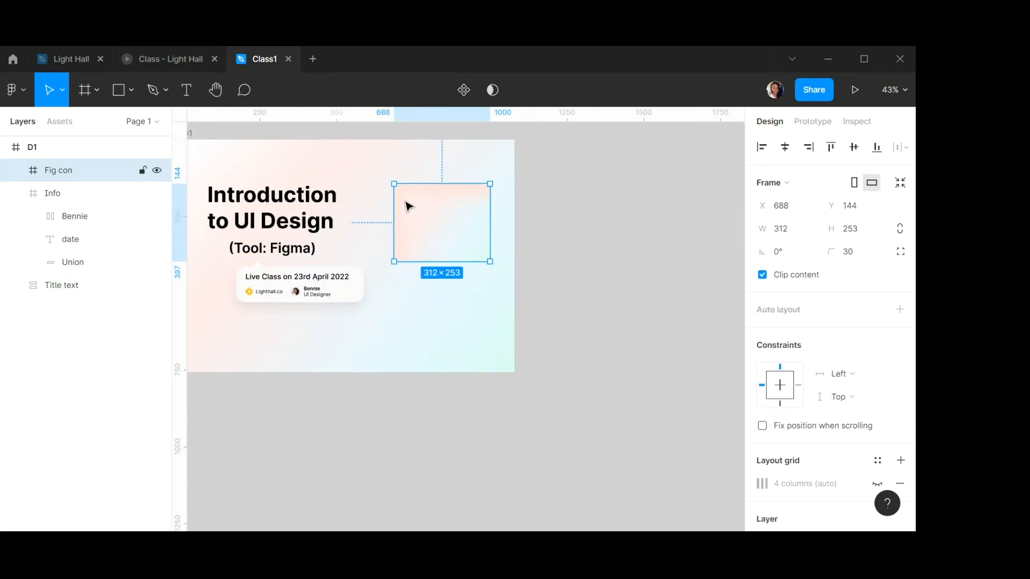
pyautogui.scroll(-1, 408, 207)
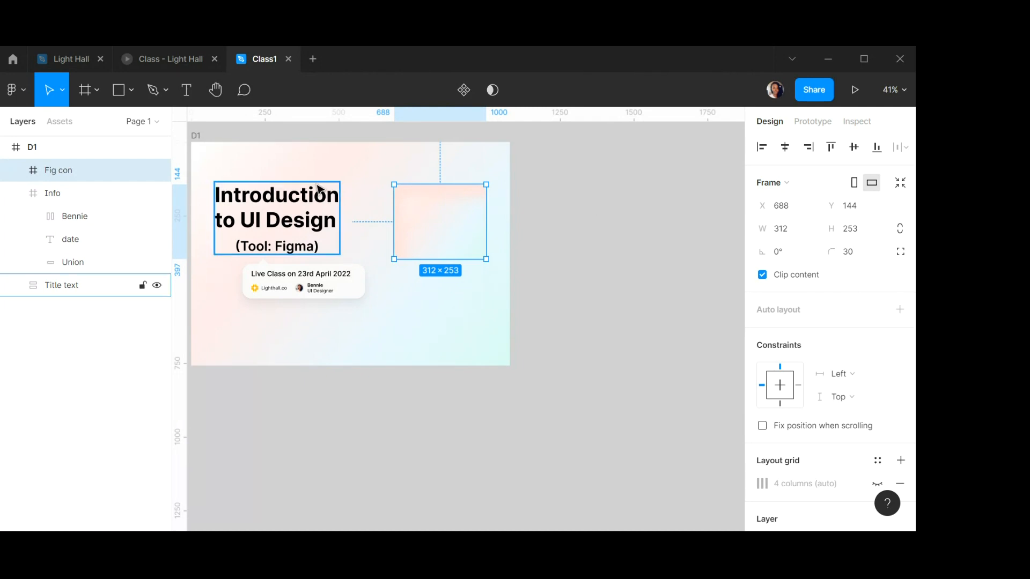
# Create a new frame about 866 × 583 beside the banner.
pyautogui.scroll(-3, 352, 197)
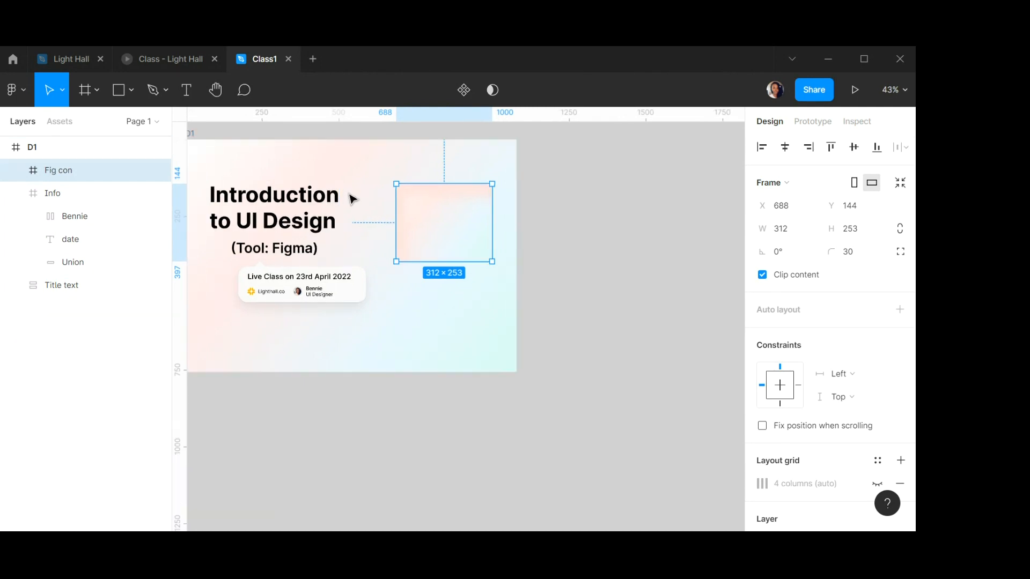
pyautogui.click(85, 90)
pyautogui.moveTo(489, 176); pyautogui.dragTo(679, 302)
pyautogui.scroll(3, 628, 175)
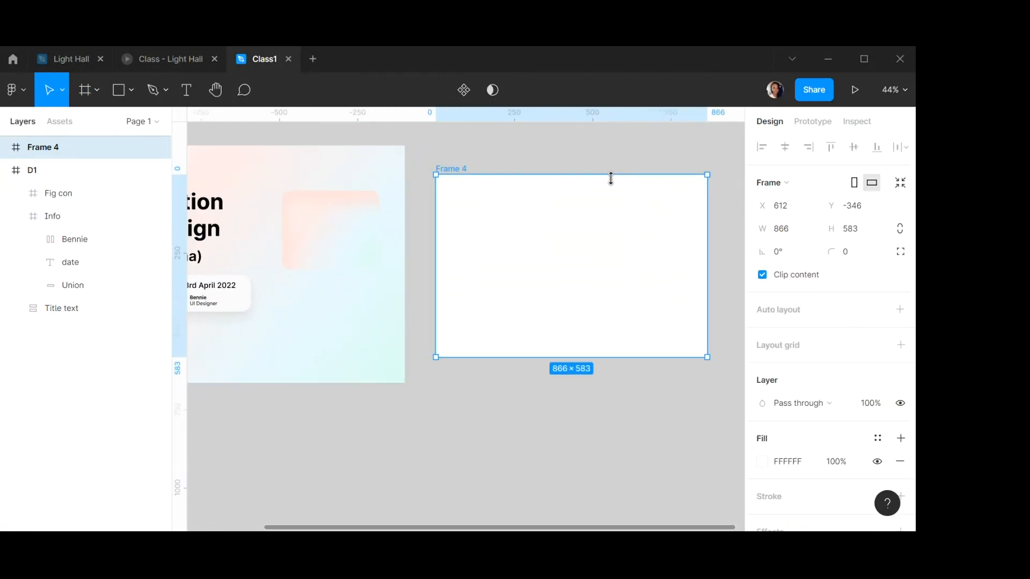
# Draw a circle inside the new frame and set its size to 87 × 87.
pyautogui.click(131, 89)
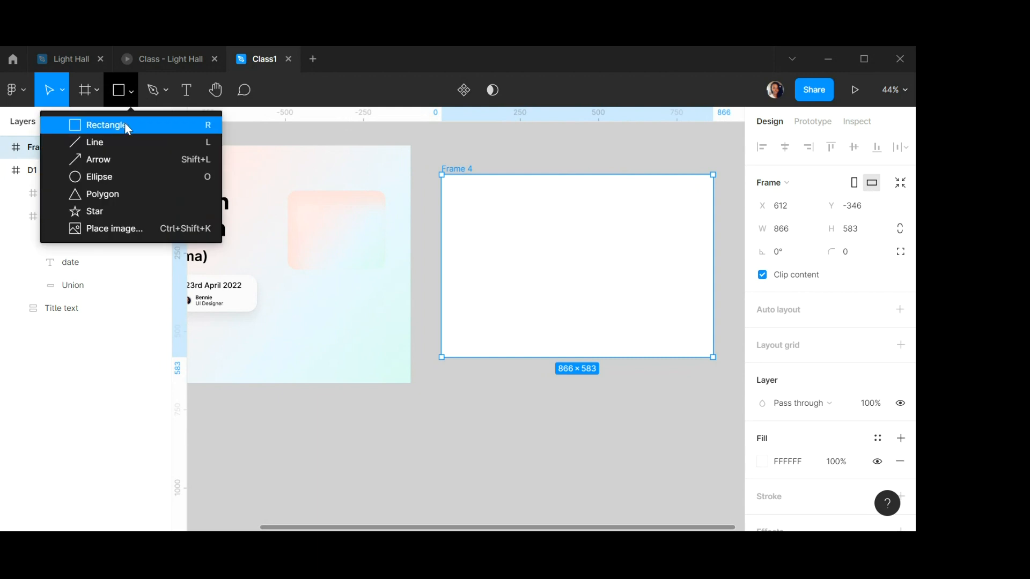
pyautogui.click(98, 178)
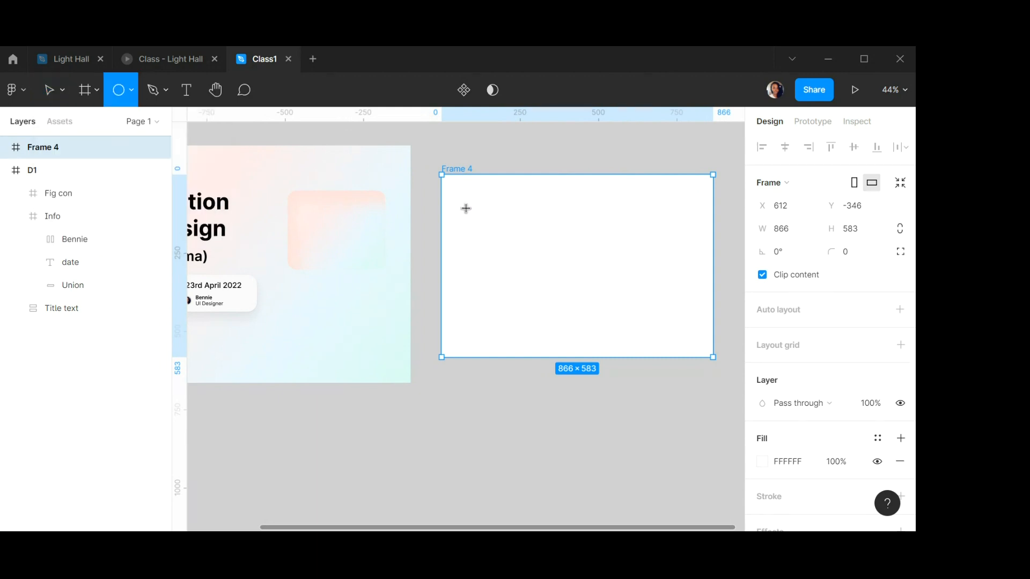
pyautogui.moveTo(464, 205); pyautogui.dragTo(525, 266)
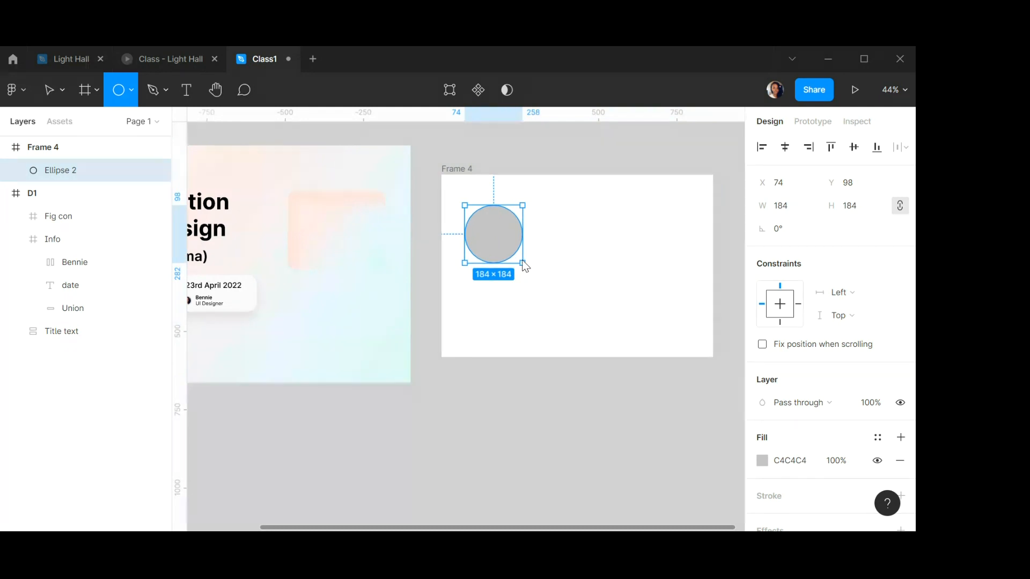
pyautogui.click(798, 211)
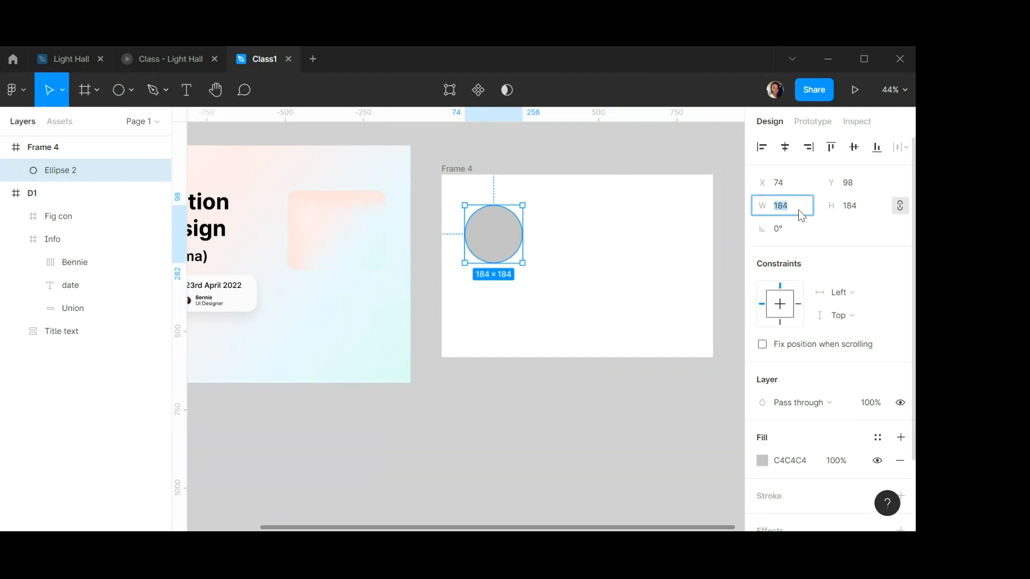
pyautogui.write('87')
pyautogui.press('Tab')
pyautogui.write('87')
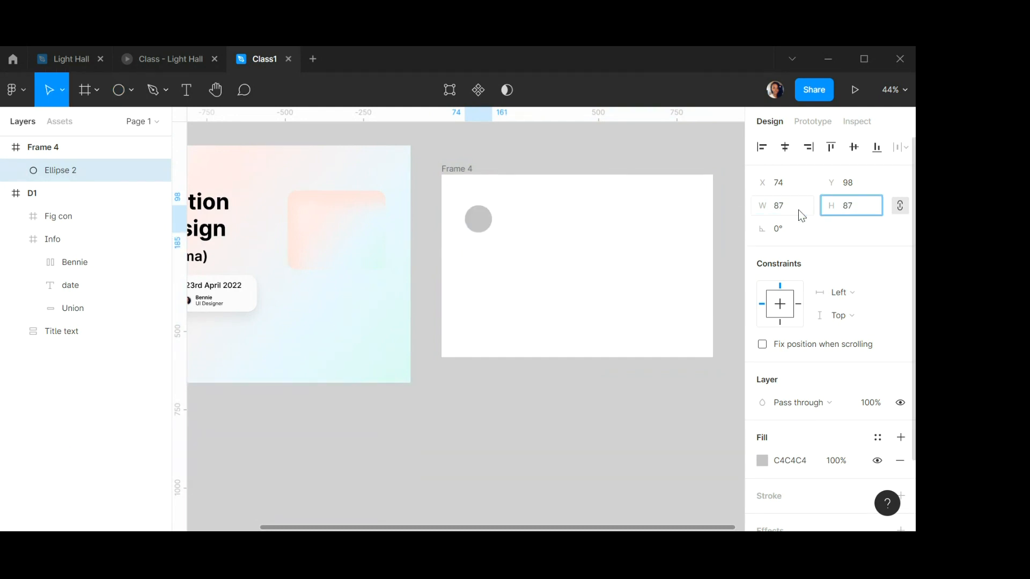
pyautogui.click(555, 233)
pyautogui.scroll(2, 490, 211)
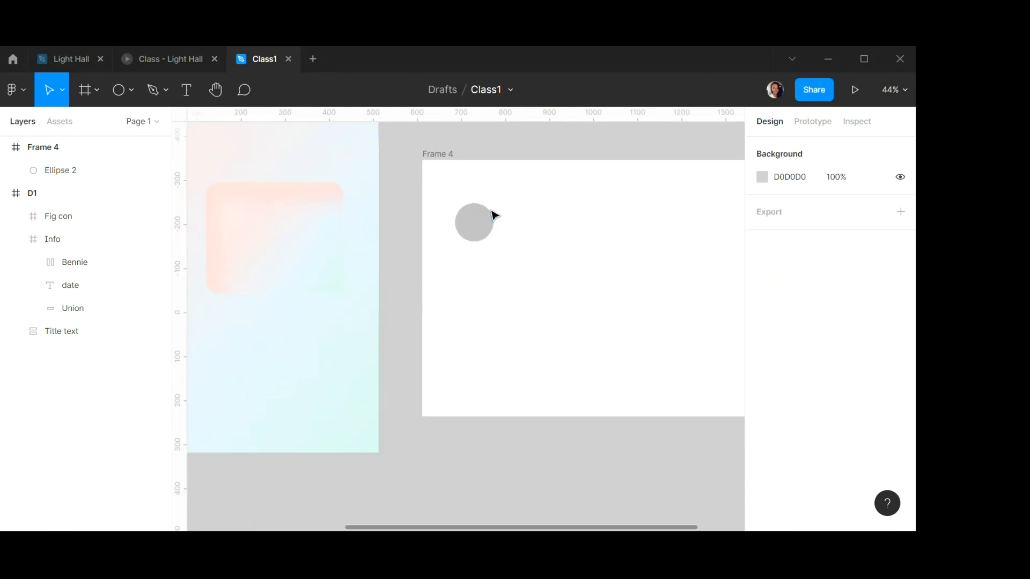
pyautogui.scroll(1, 513, 205)
pyautogui.hscroll(5, 509, 203)
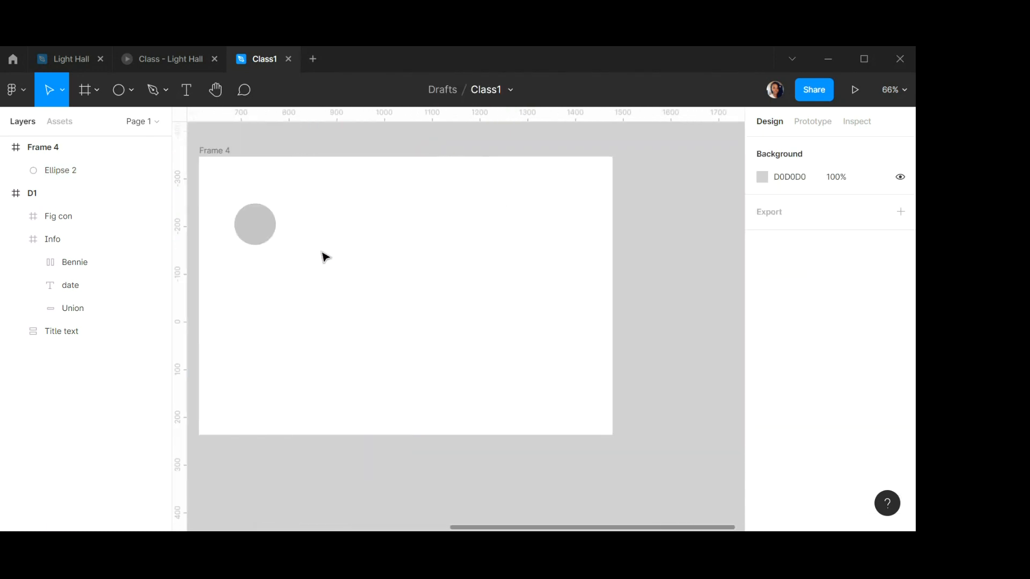
pyautogui.scroll(1, 325, 257)
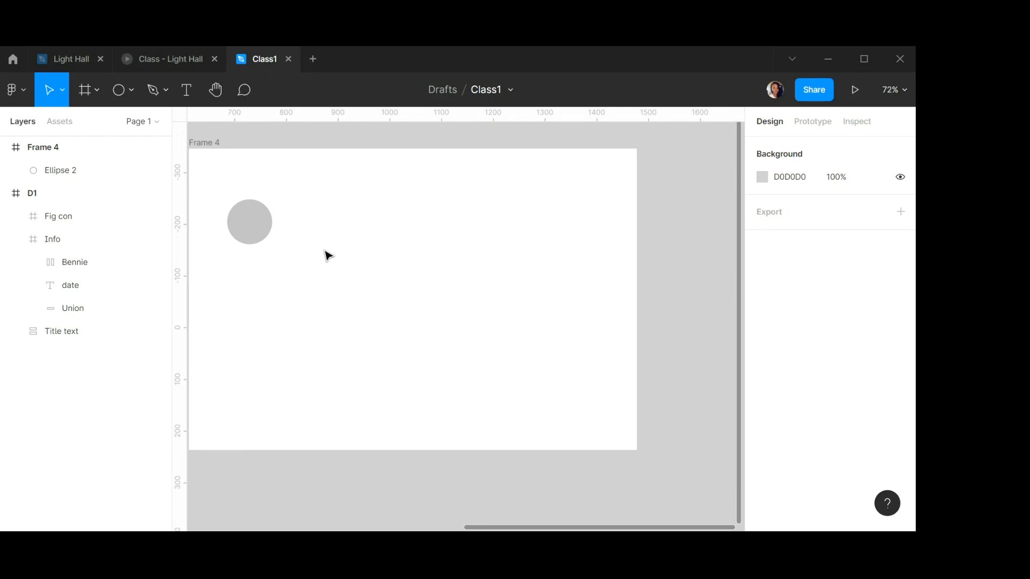
pyautogui.hscroll(-5, 328, 256)
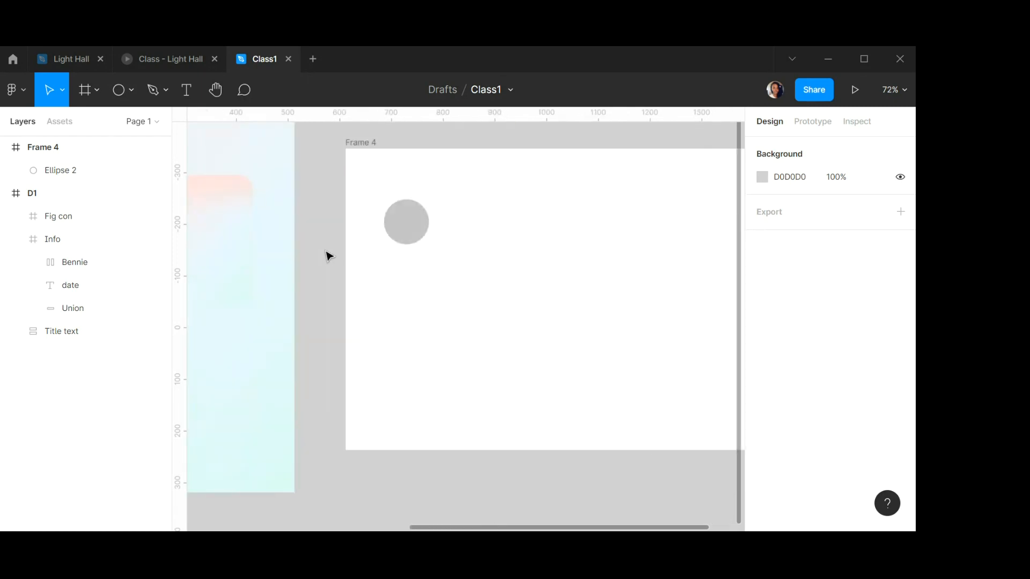
pyautogui.hscroll(-3, 327, 256)
pyautogui.click(327, 255)
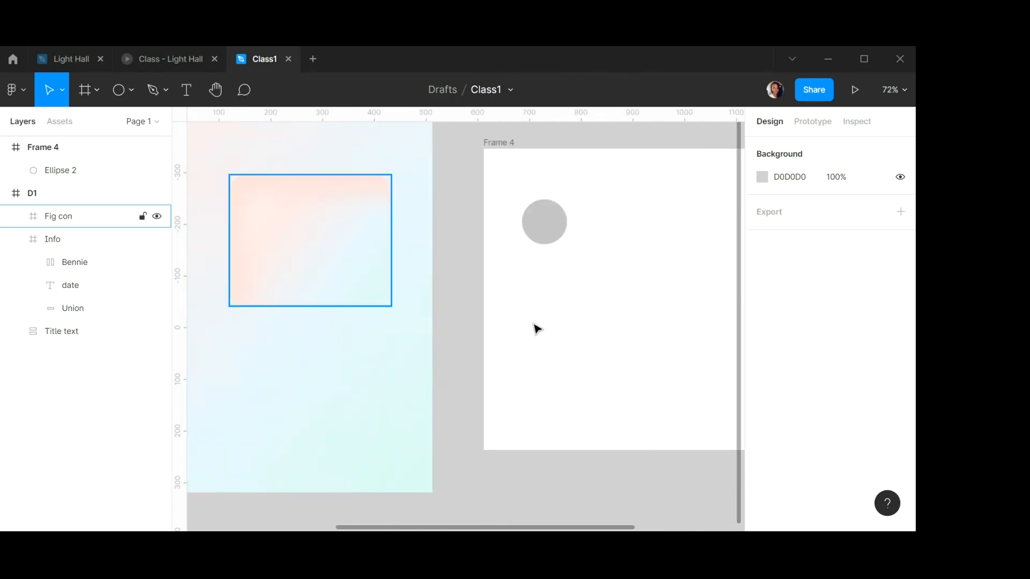
pyautogui.scroll(-5, 853, 397)
pyautogui.scroll(3, 853, 402)
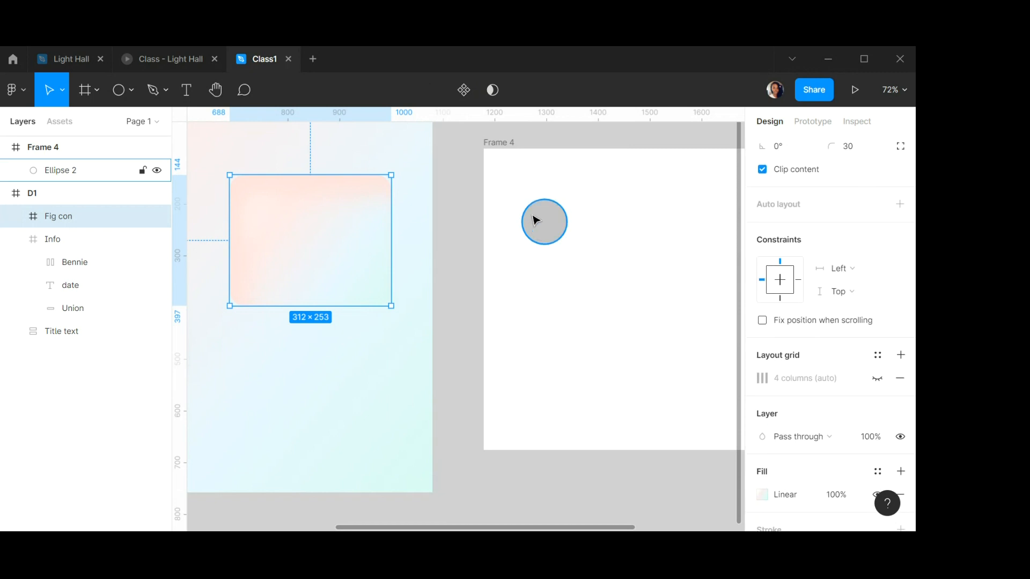
pyautogui.scroll(1, 547, 183)
pyautogui.scroll(2, 545, 178)
pyautogui.hscroll(-2, 541, 178)
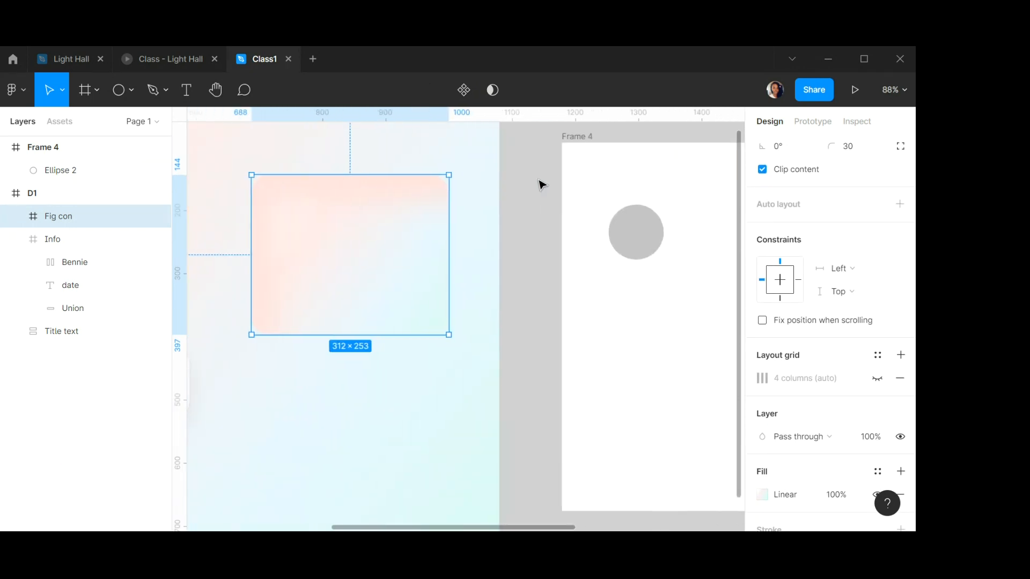
pyautogui.hscroll(6, 531, 178)
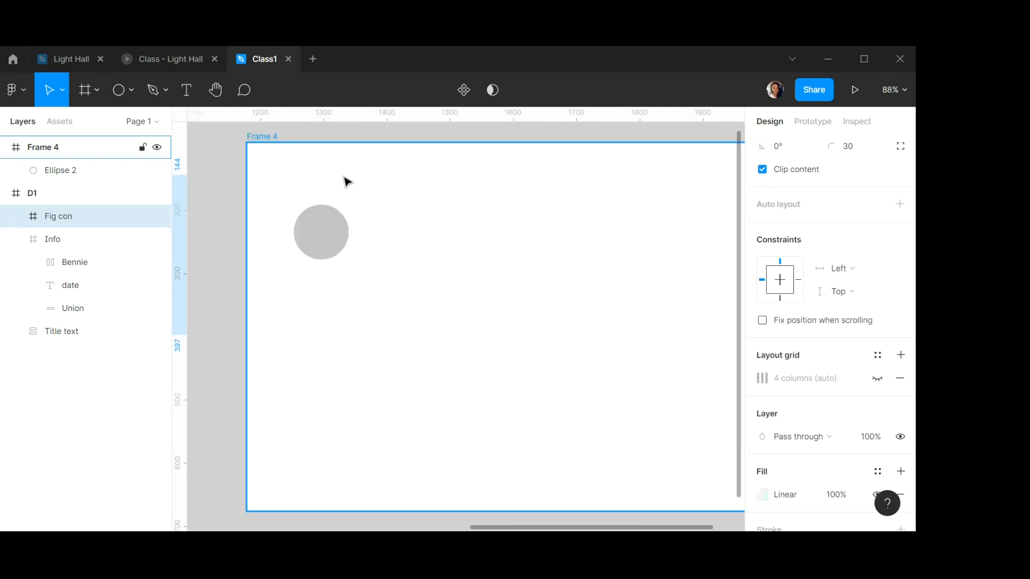
pyautogui.scroll(2, 334, 171)
pyautogui.click(339, 296)
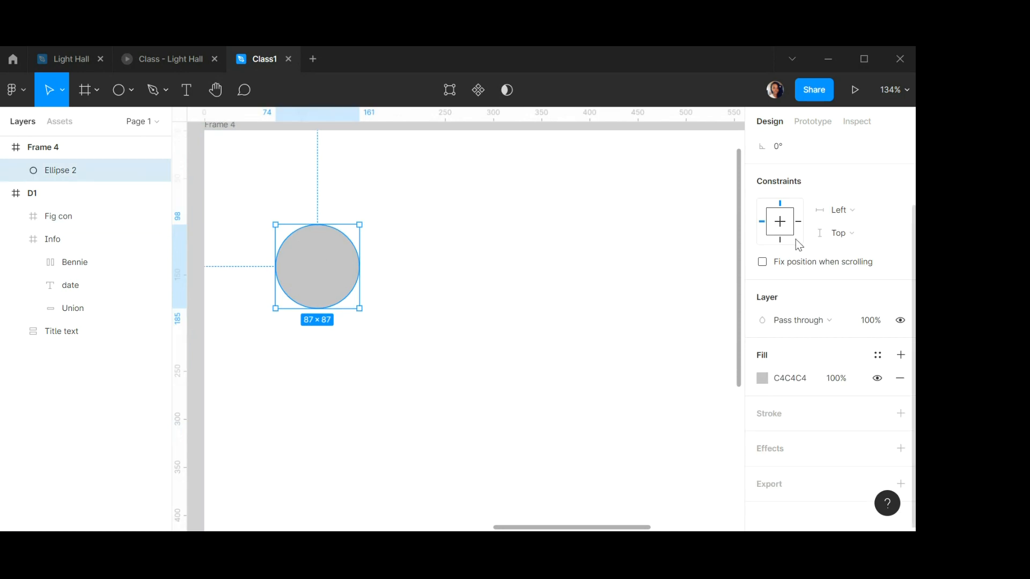
pyautogui.scroll(2, 799, 226)
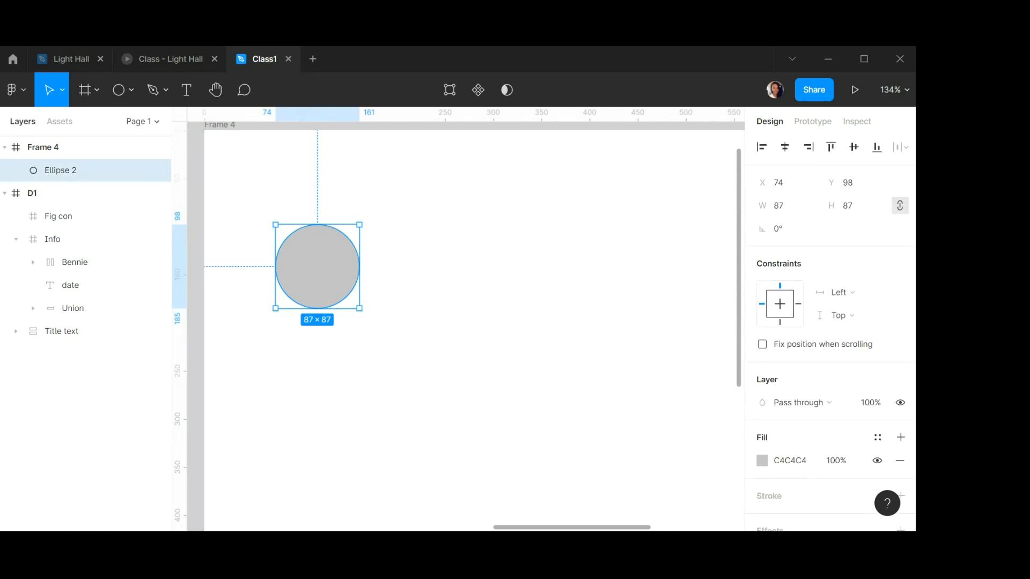
# Draw a rectangle beside the circle and set its size to 44 × 87.
pyautogui.click(130, 88)
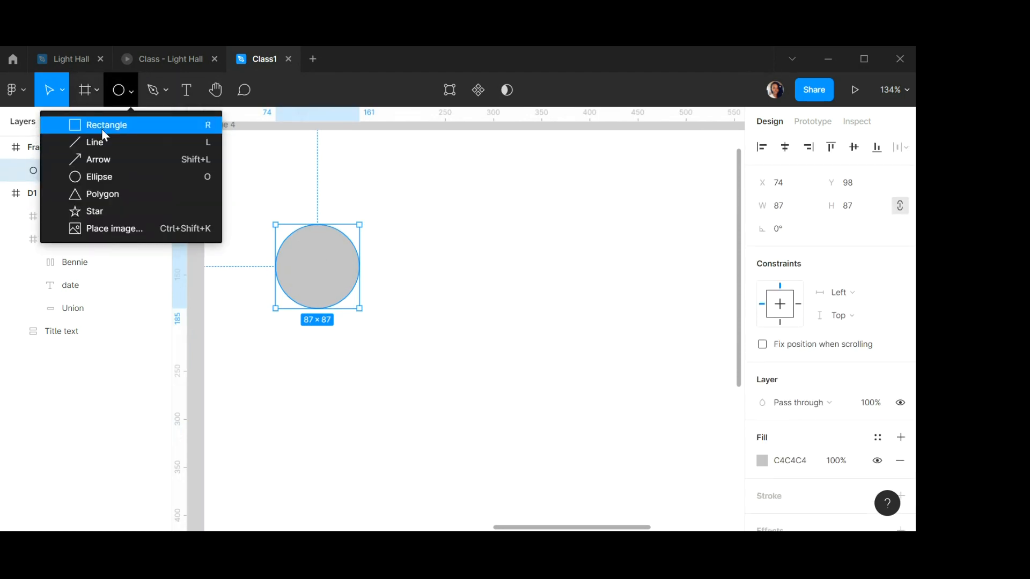
pyautogui.click(102, 123)
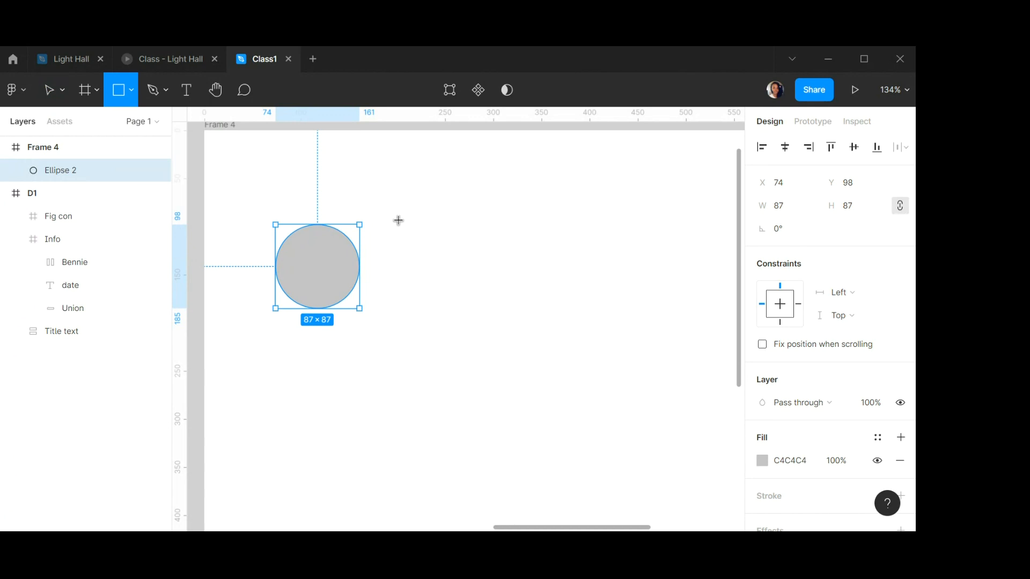
pyautogui.moveTo(398, 220); pyautogui.dragTo(433, 311)
pyautogui.click(788, 212)
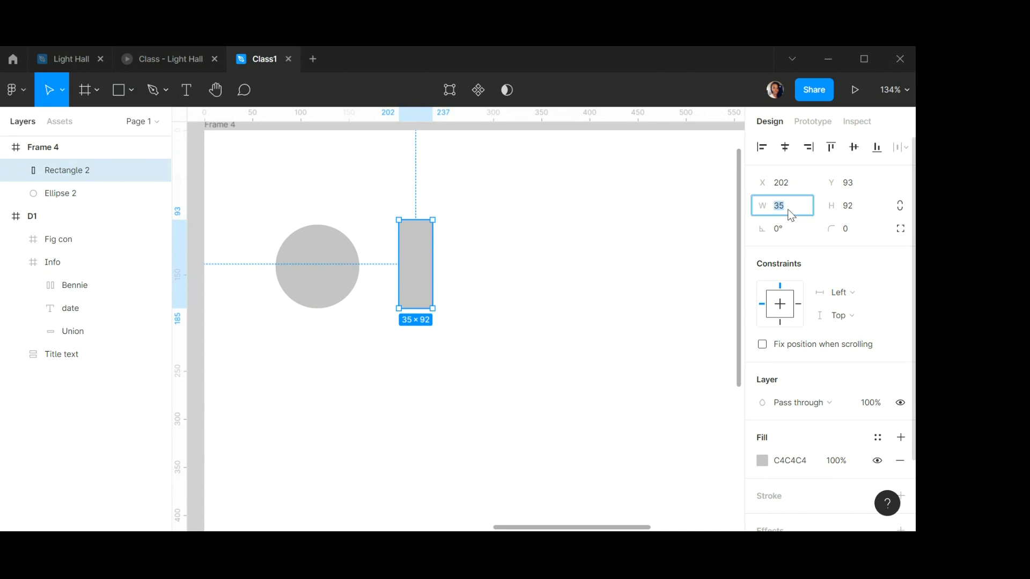
pyautogui.write('44')
pyautogui.press('Tab')
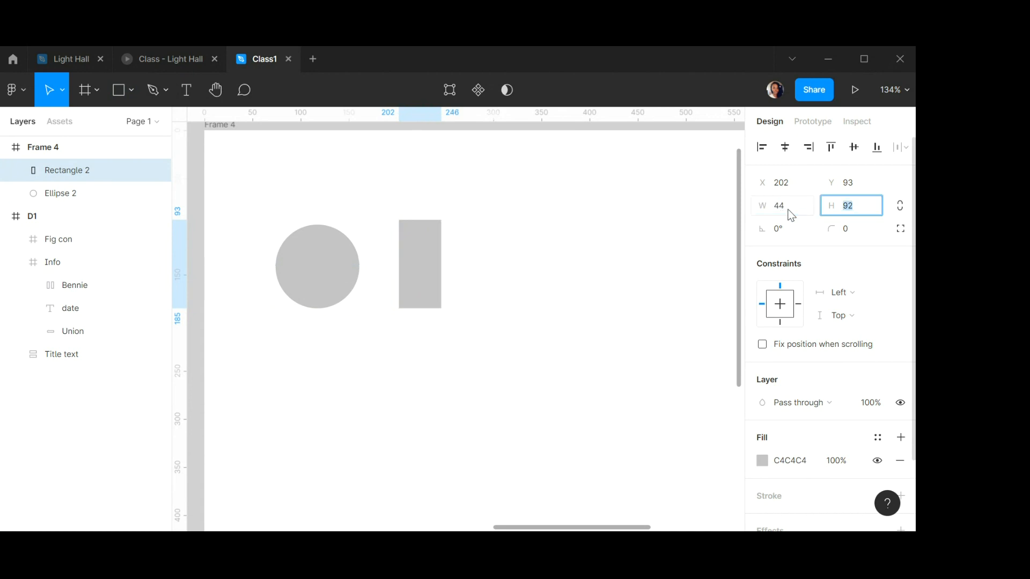
pyautogui.write('4')
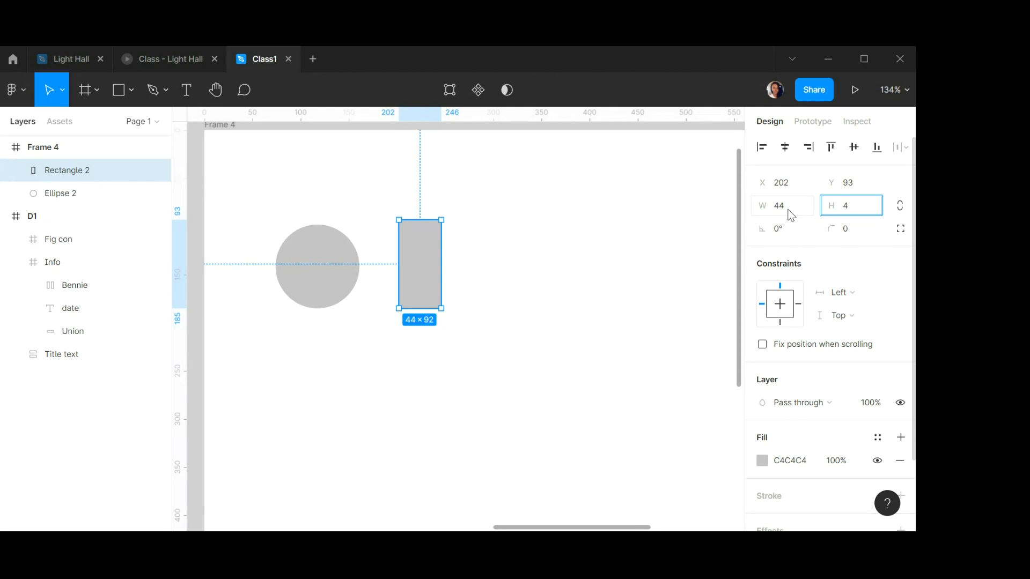
pyautogui.write('2')
pyautogui.press('Return')
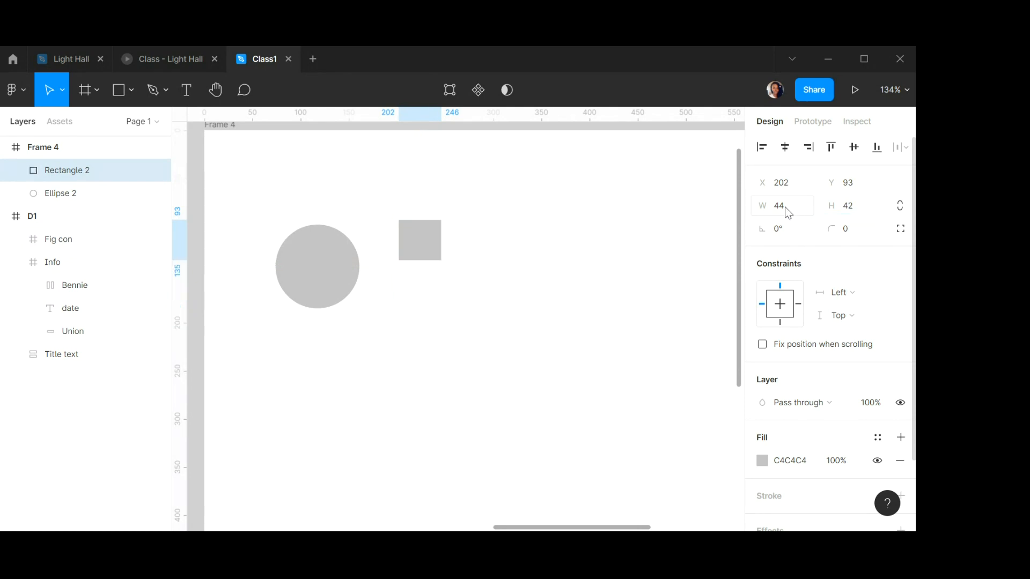
pyautogui.click(854, 208)
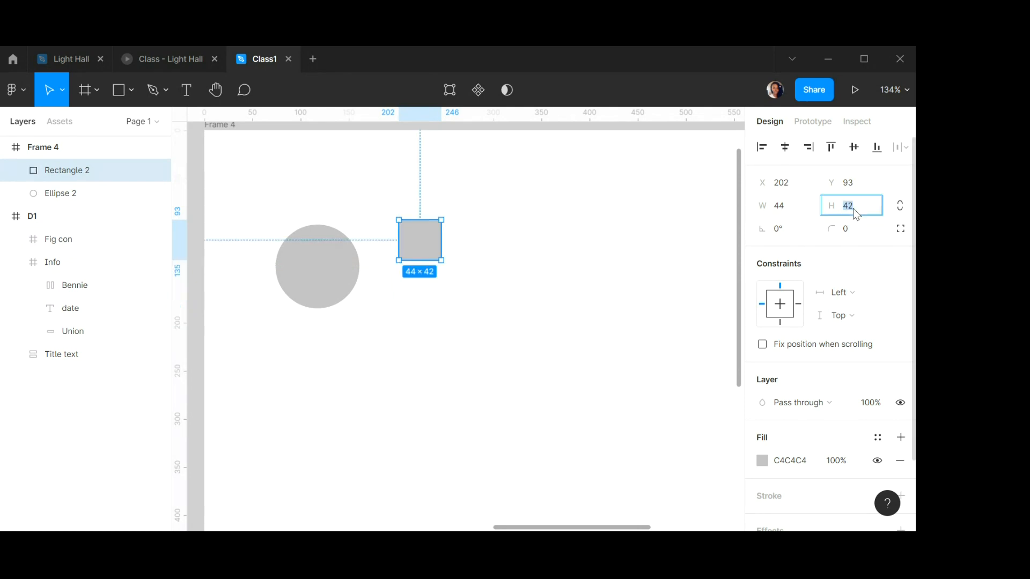
pyautogui.write('47')
pyautogui.press('Return')
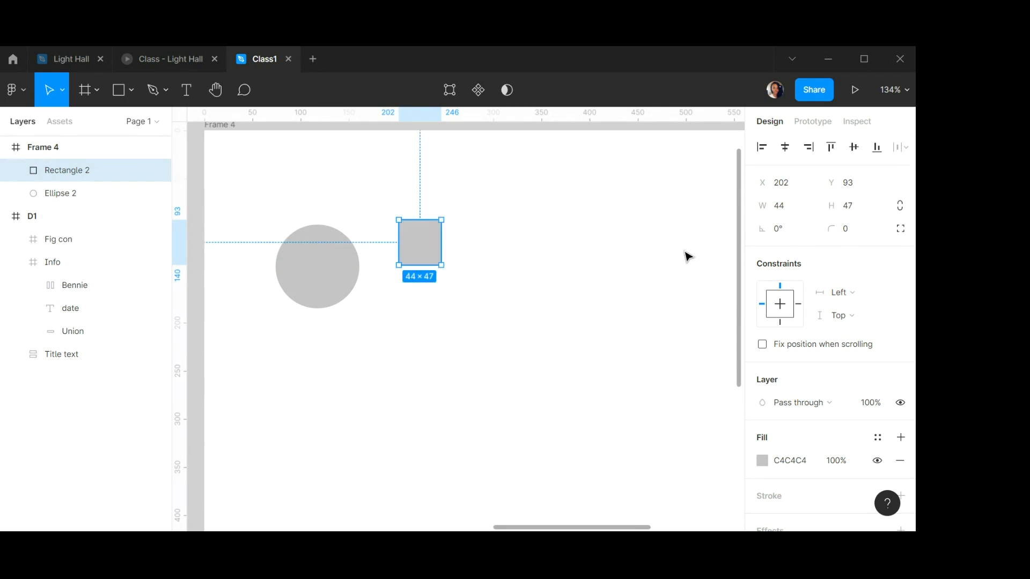
pyautogui.click(856, 213)
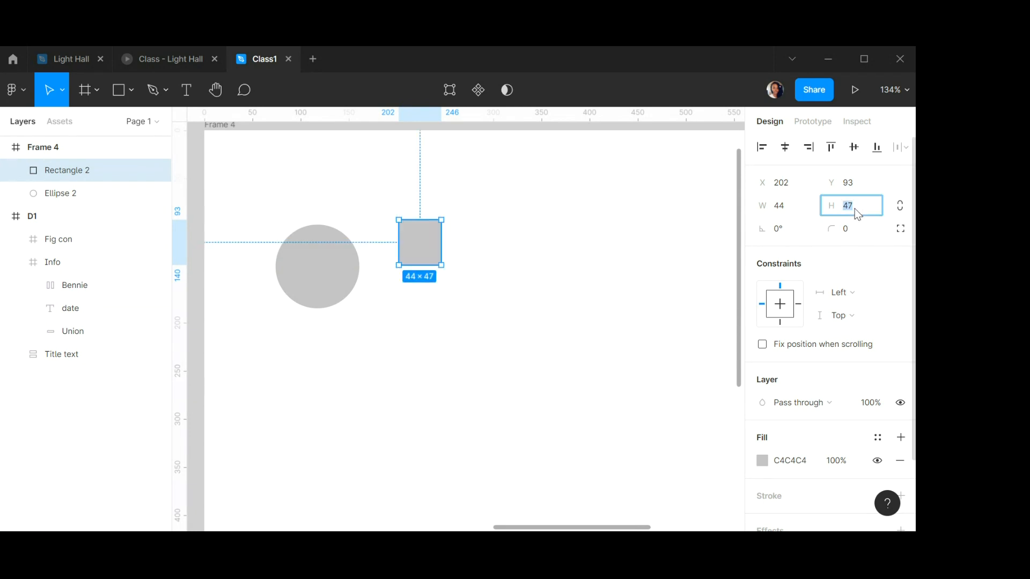
pyautogui.write('87')
pyautogui.press('Return')
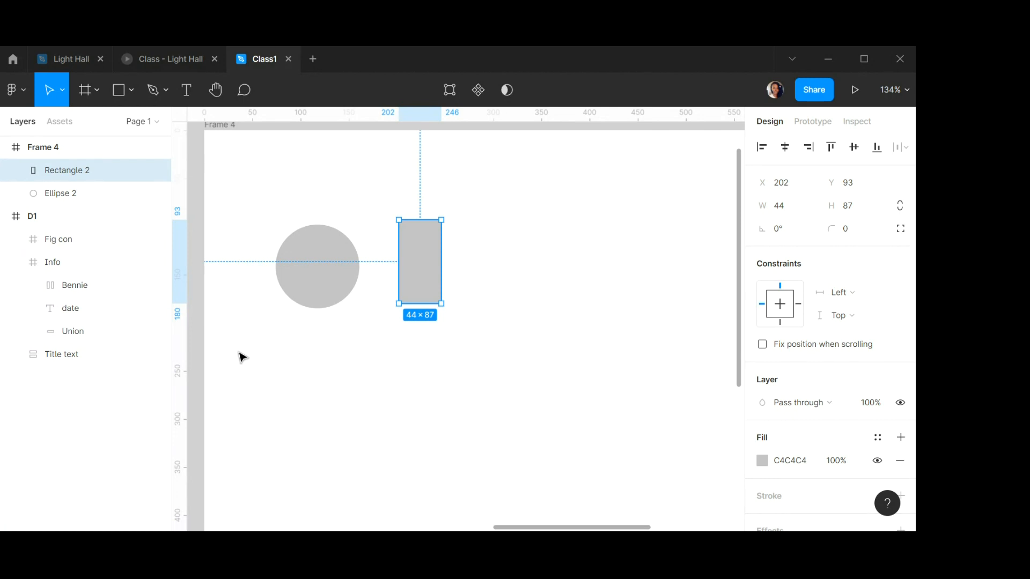
# Move the rectangle so it overlaps the right half of the circle.
pyautogui.moveTo(424, 259); pyautogui.dragTo(397, 269)
pyautogui.scroll(3, 380, 254)
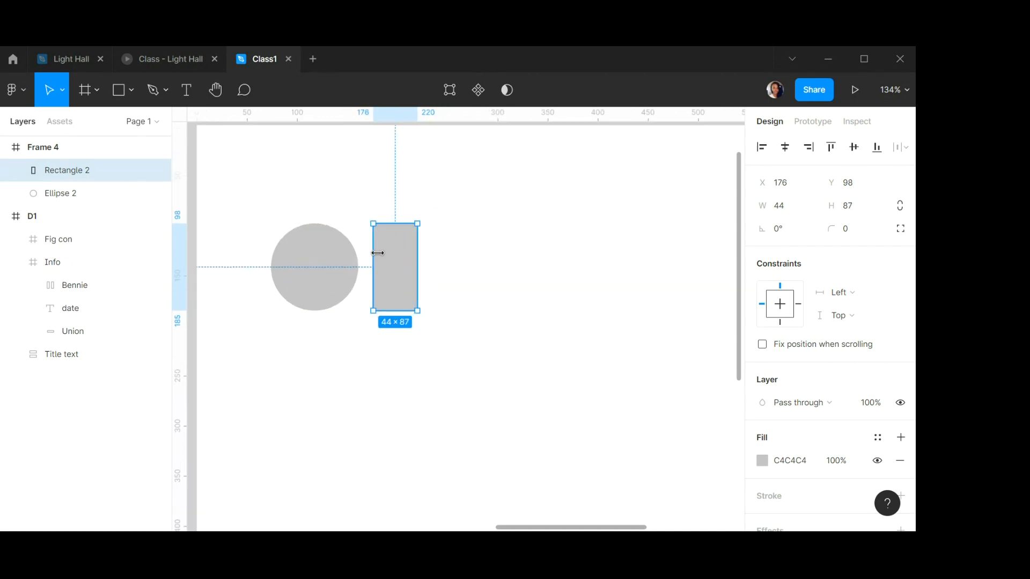
pyautogui.click(314, 273)
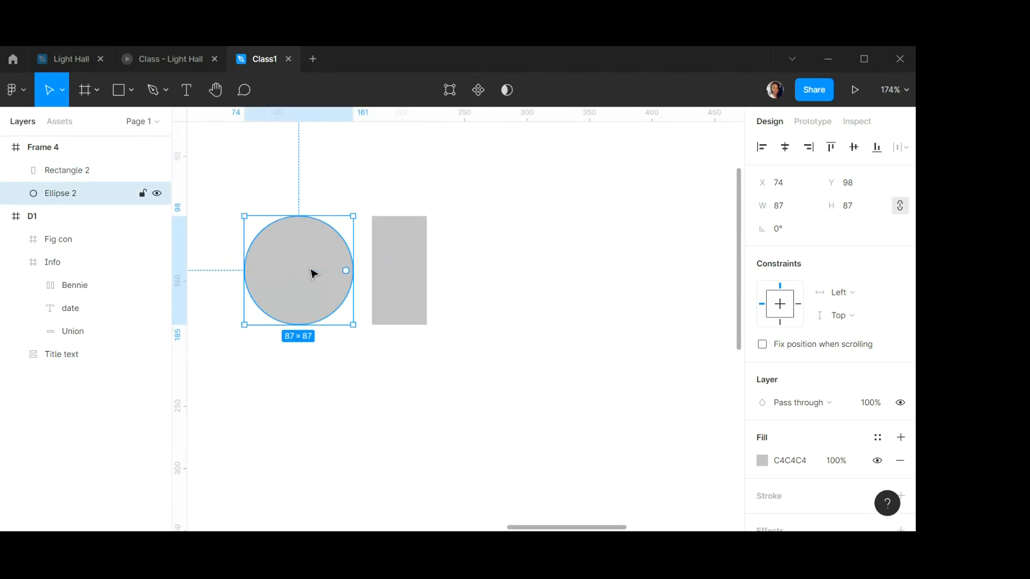
pyautogui.click(403, 256)
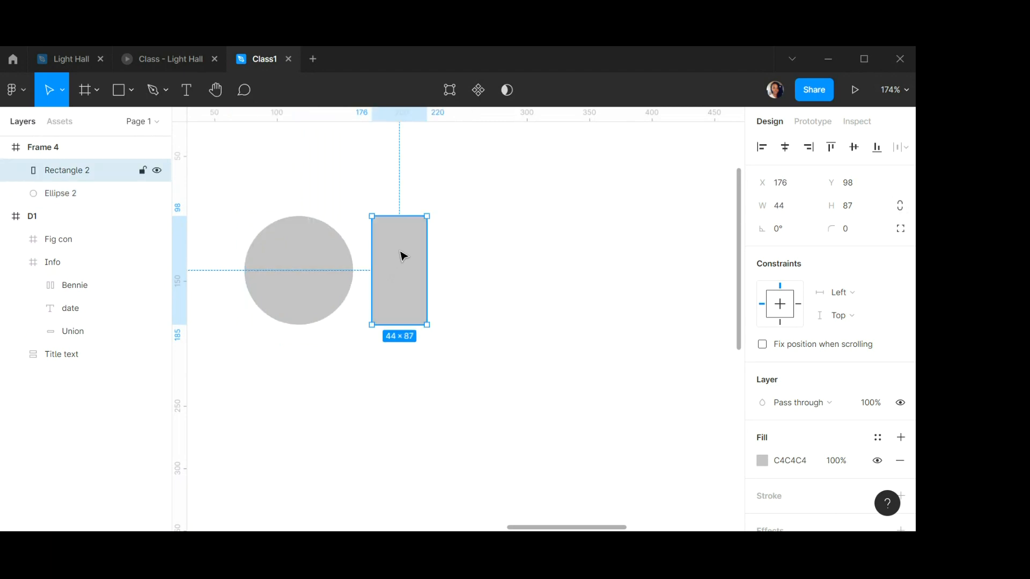
pyautogui.moveTo(406, 257); pyautogui.dragTo(338, 251)
# Select the circle and rectangle, align their right edges, and combine them with Union selection.
pyautogui.scroll(2, 320, 250)
pyautogui.keyDown('shift'); pyautogui.click(259, 246); pyautogui.keyUp('shift')
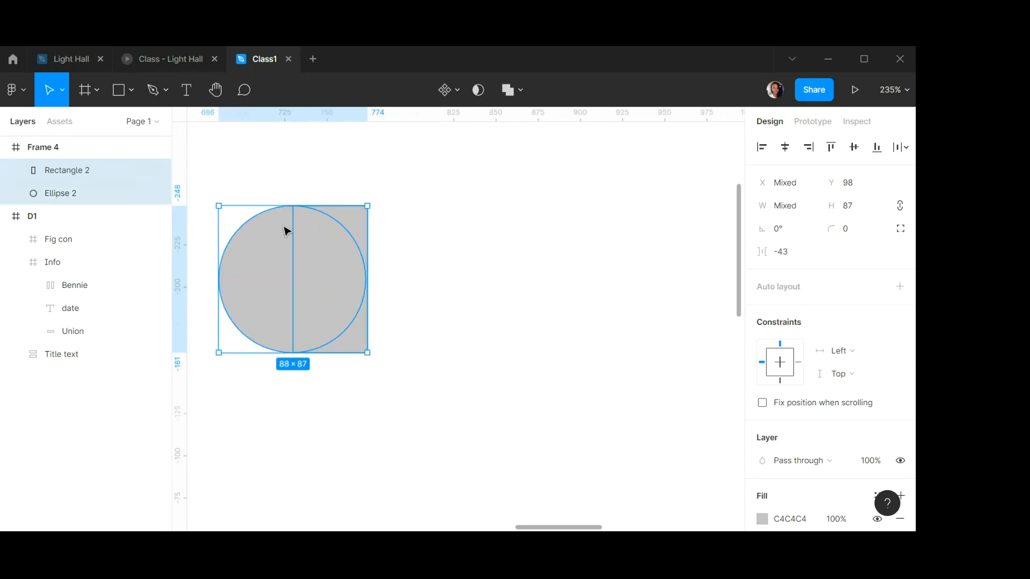
pyautogui.click(808, 147)
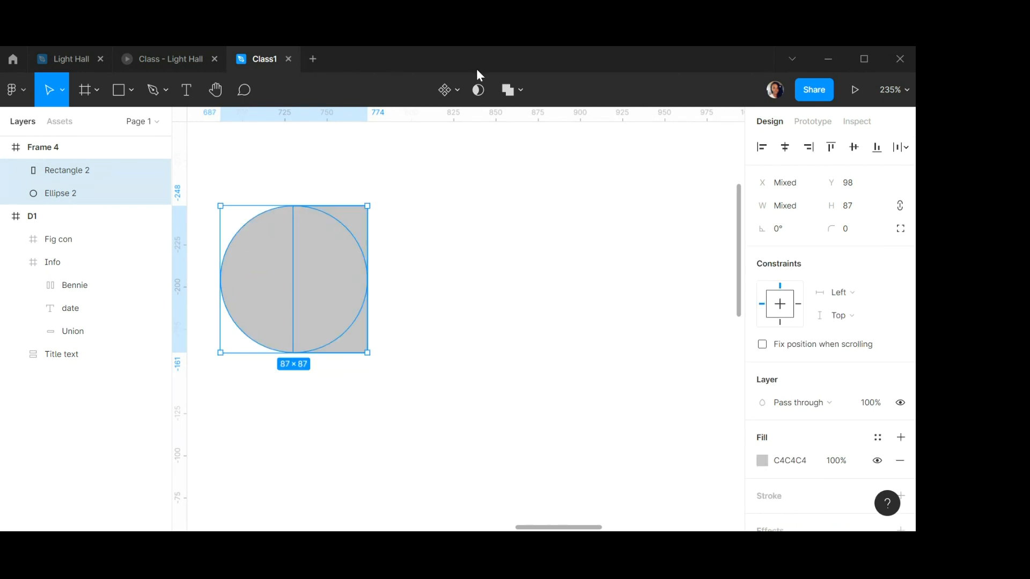
pyautogui.click(520, 92)
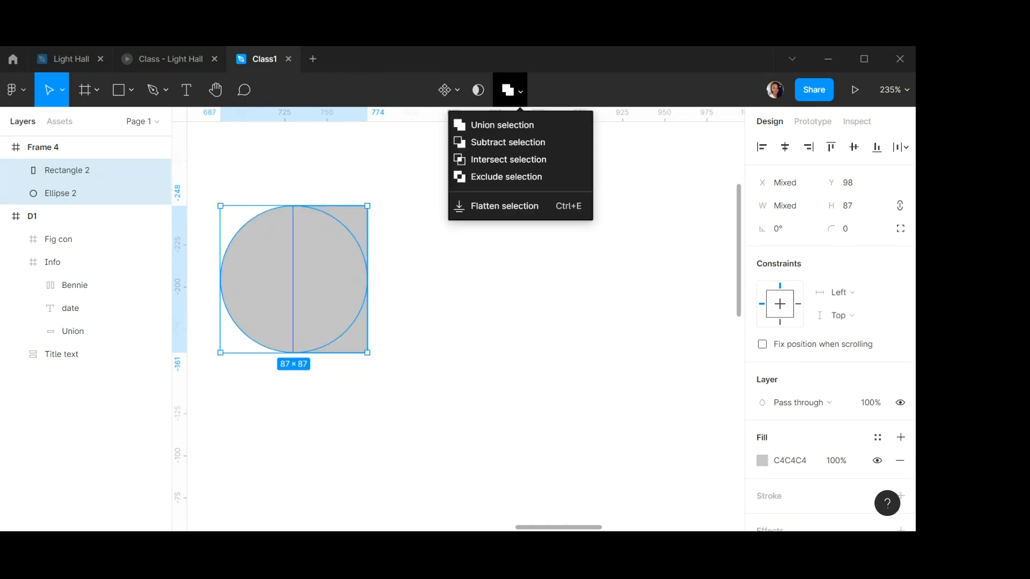
pyautogui.click(487, 130)
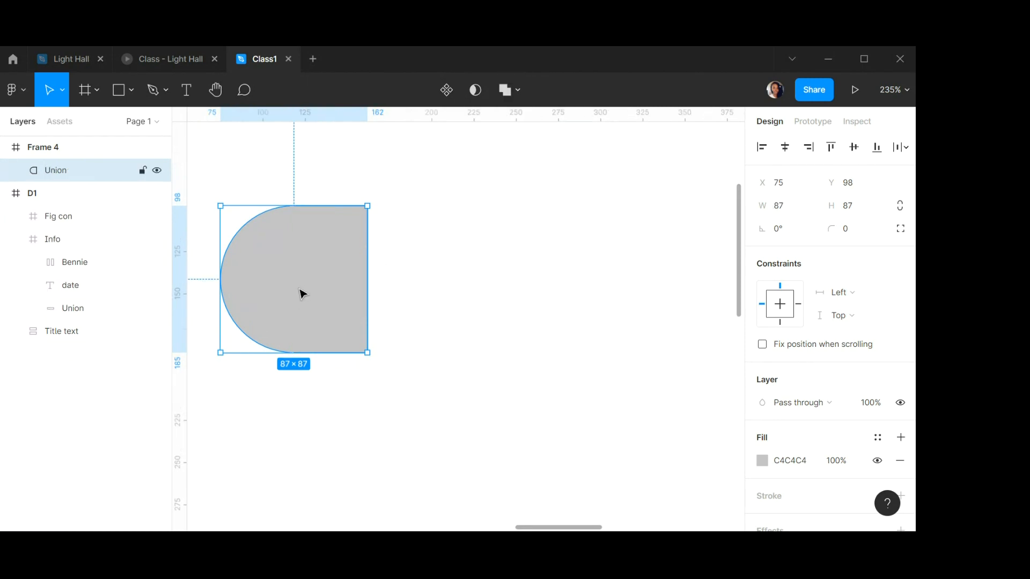
# Duplicate the union shape beside the original and flip the copy horizontally.
pyautogui.moveTo(301, 291); pyautogui.dragTo(483, 280)
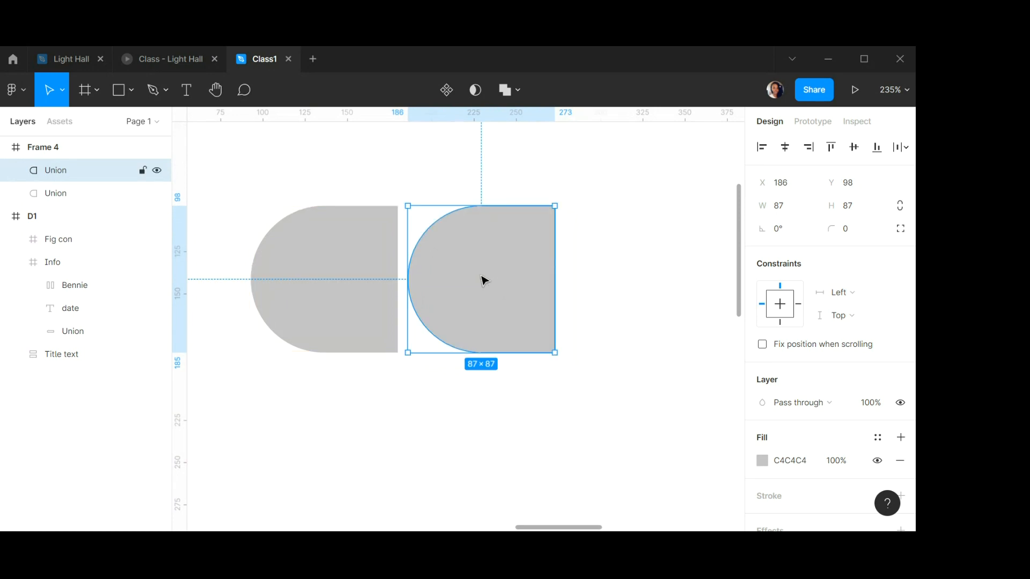
pyautogui.rightClick(479, 279)
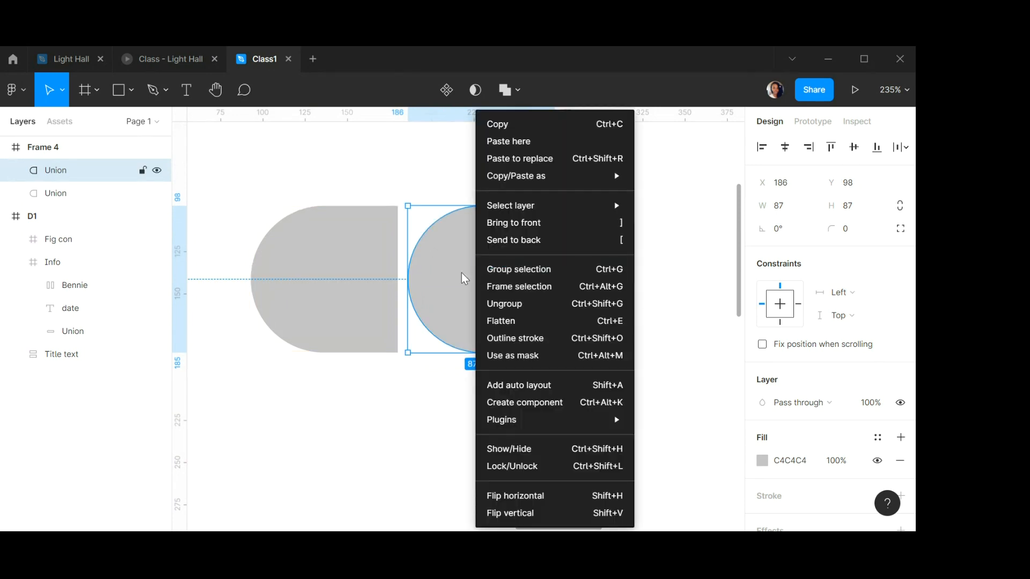
pyautogui.click(512, 497)
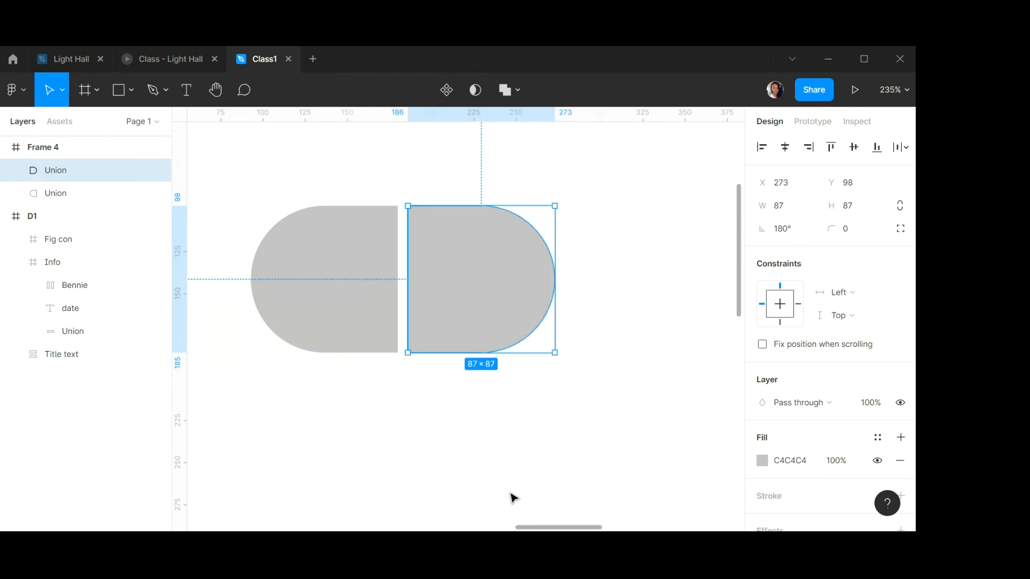
# Set the left union shape's fill colour to F24E1E.
pyautogui.keyDown('shift'); pyautogui.click(370, 269); pyautogui.keyUp('shift')
pyautogui.click(598, 285)
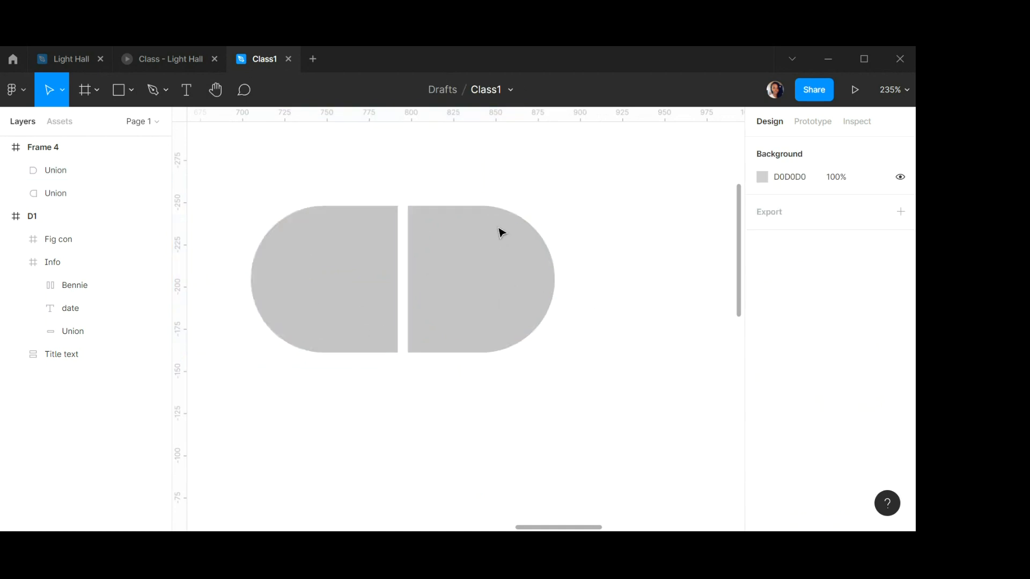
pyautogui.click(347, 285)
pyautogui.click(807, 458)
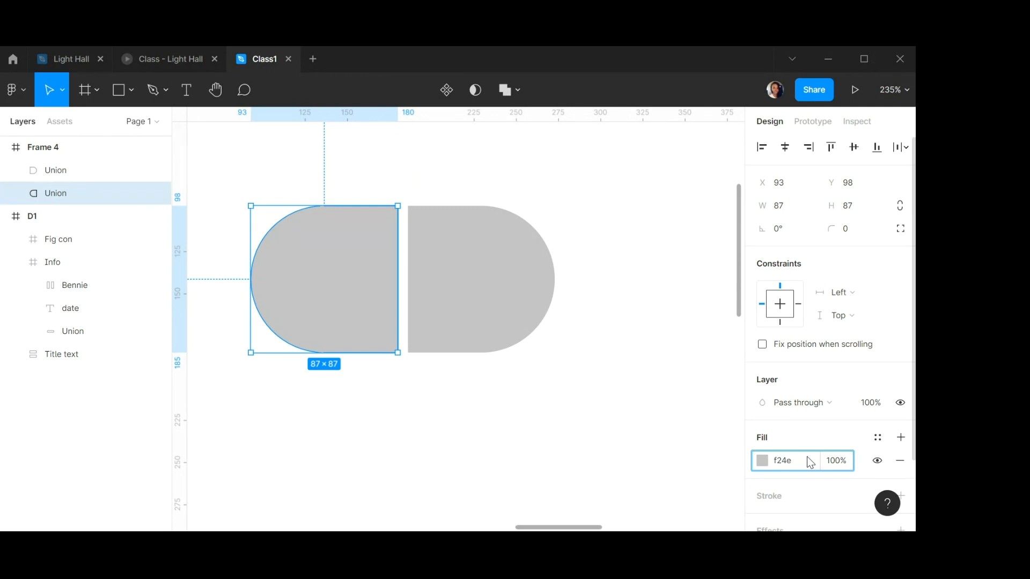
pyautogui.write('f24e1e')
pyautogui.press('Return')
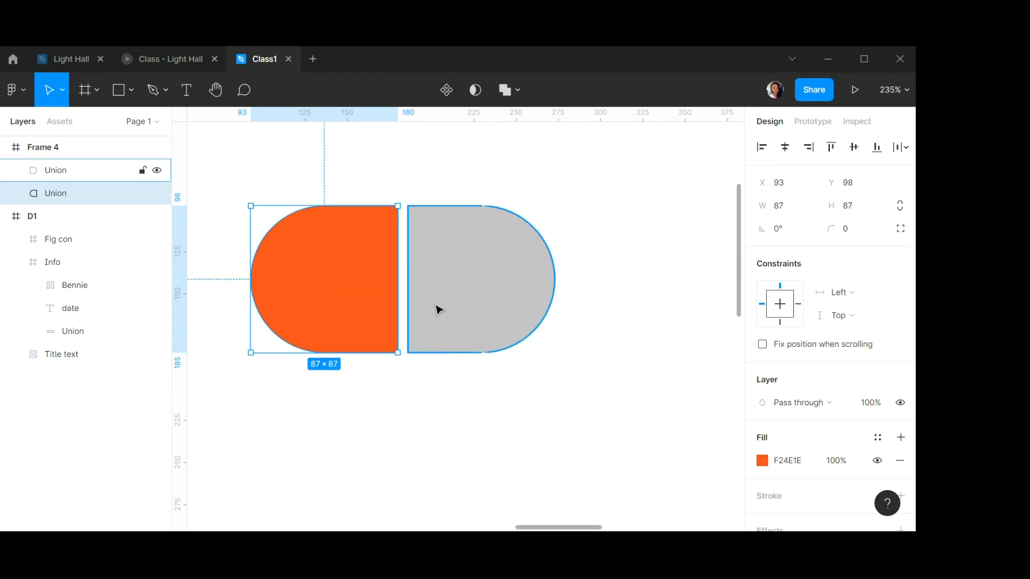
# Set the right union shape's fill colour to FF7262.
pyautogui.click(436, 305)
pyautogui.click(798, 460)
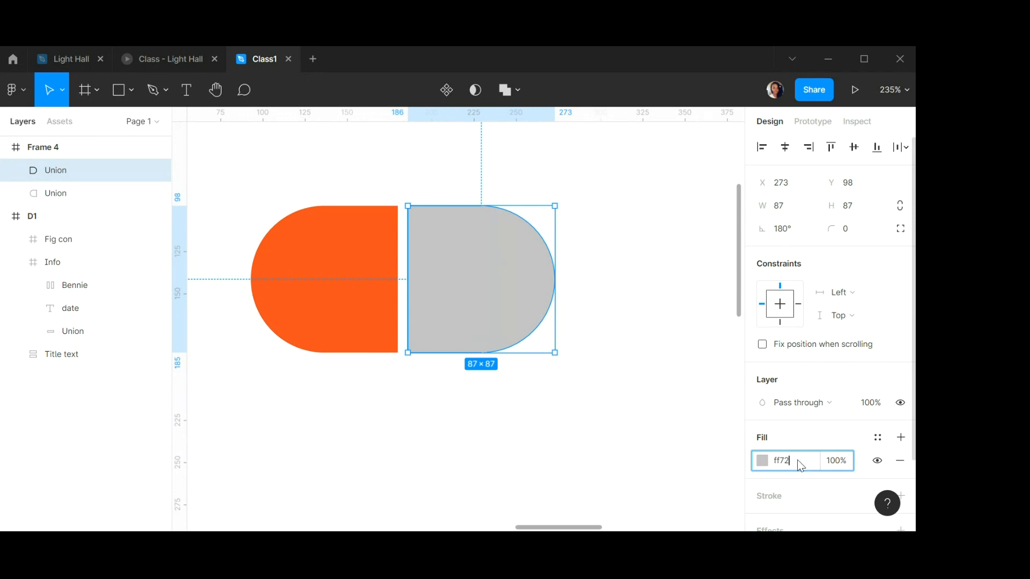
pyautogui.press('Return')
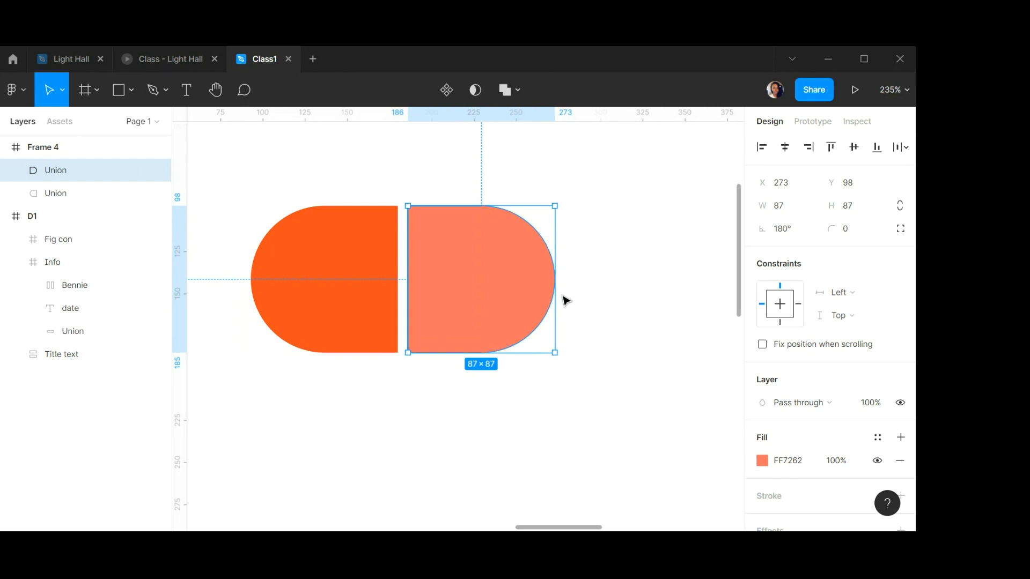
# Duplicate the orange half shape below the top pair.
pyautogui.click(383, 279)
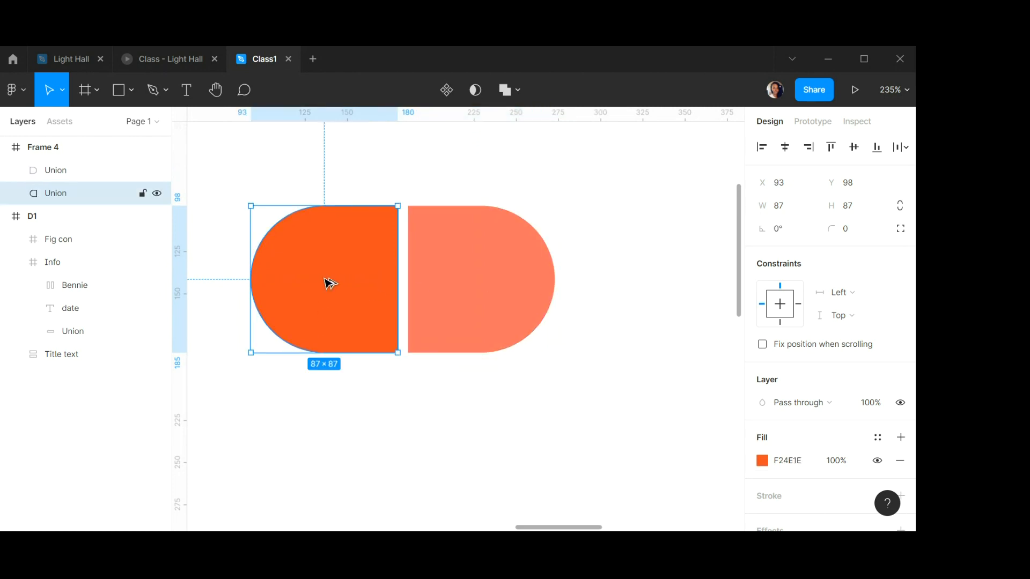
pyautogui.moveTo(328, 285); pyautogui.dragTo(331, 443)
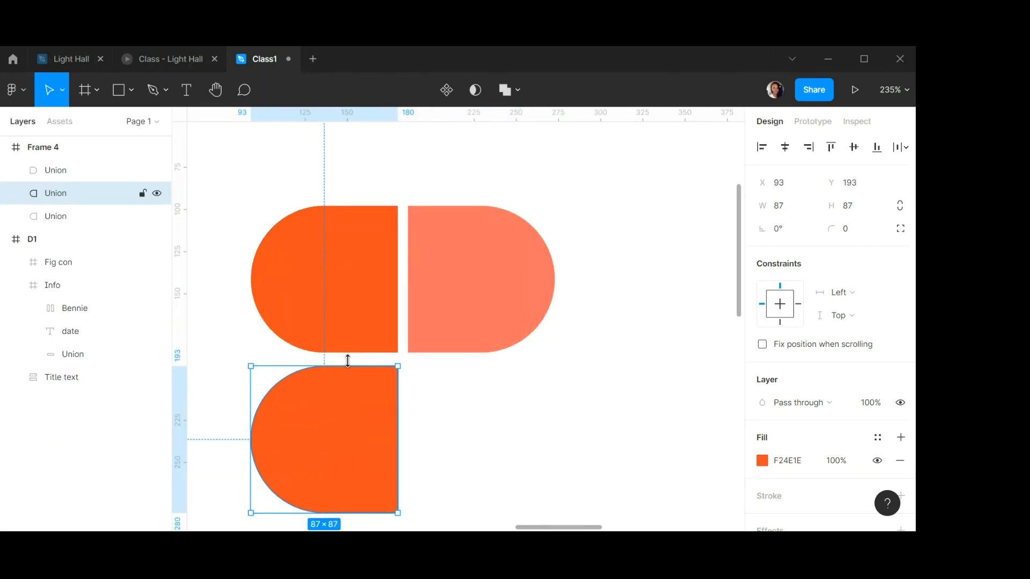
# Select the two top halves and set the horizontal spacing between them to 0.
pyautogui.click(324, 279)
pyautogui.keyDown('shift'); pyautogui.click(512, 278); pyautogui.keyUp('shift')
pyautogui.click(787, 256)
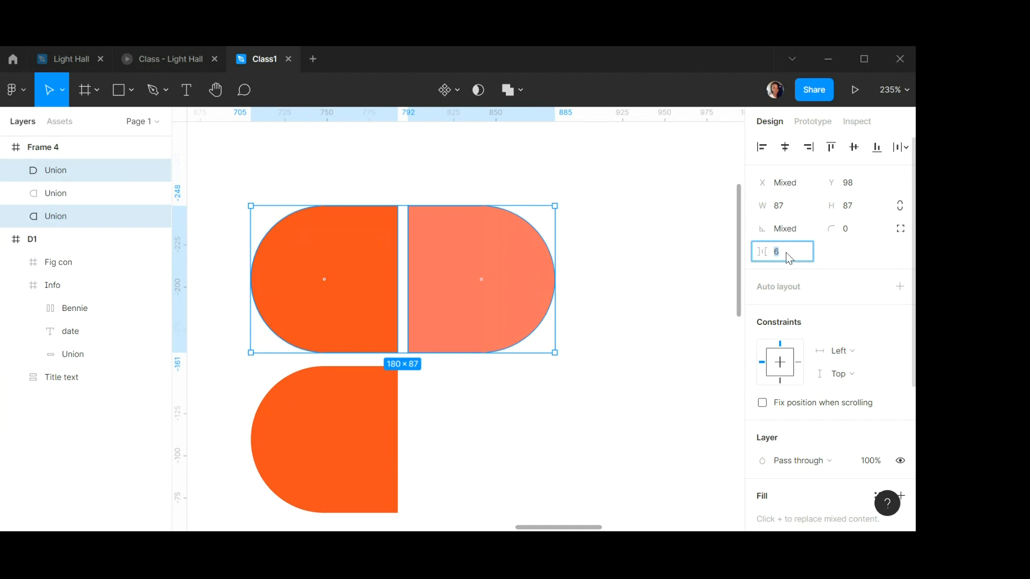
pyautogui.write('0')
pyautogui.press('Return')
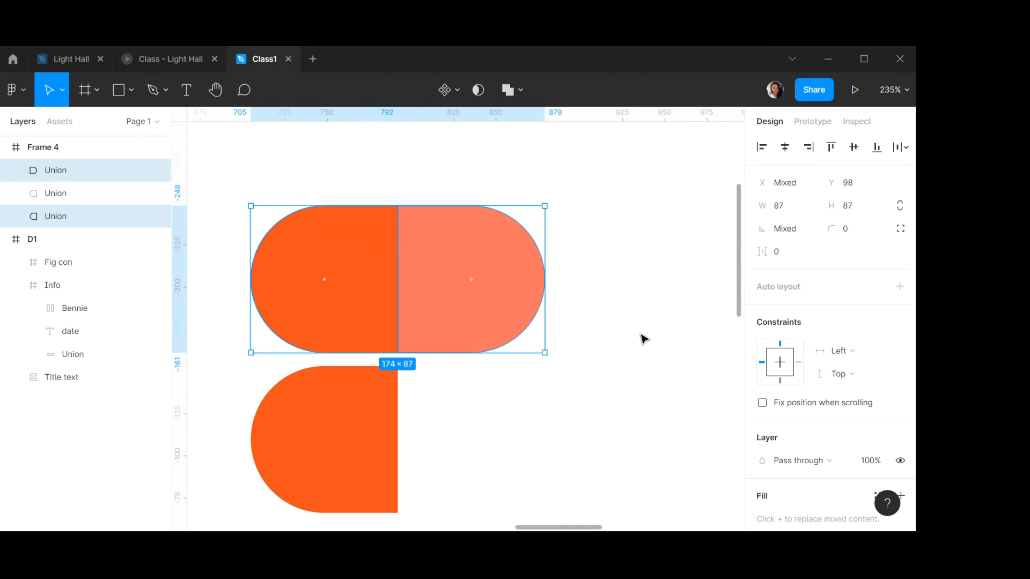
# Select the lower copy and the orange half and set their vertical spacing to 0.
pyautogui.click(361, 389)
pyautogui.keyDown('shift'); pyautogui.click(368, 299); pyautogui.keyUp('shift')
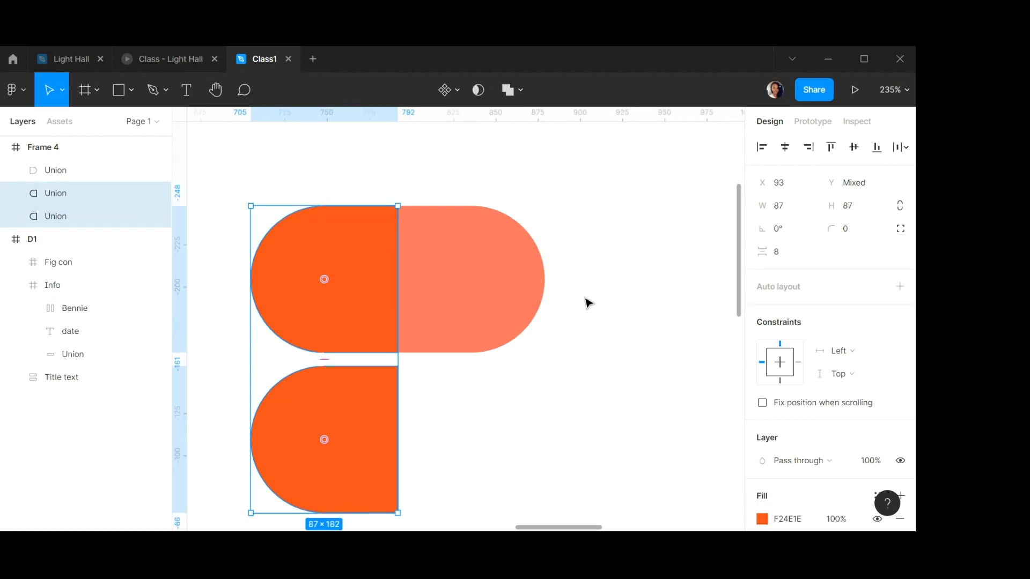
pyautogui.click(787, 260)
pyautogui.write('0')
pyautogui.press('Return')
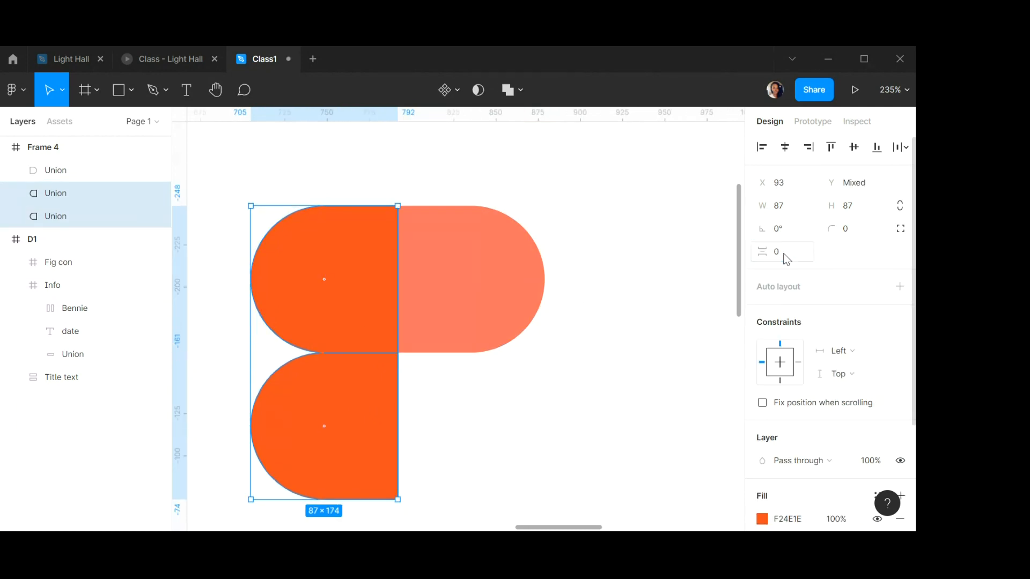
# Set the lower half shape's fill colour to A259FF.
pyautogui.click(419, 466)
pyautogui.click(349, 427)
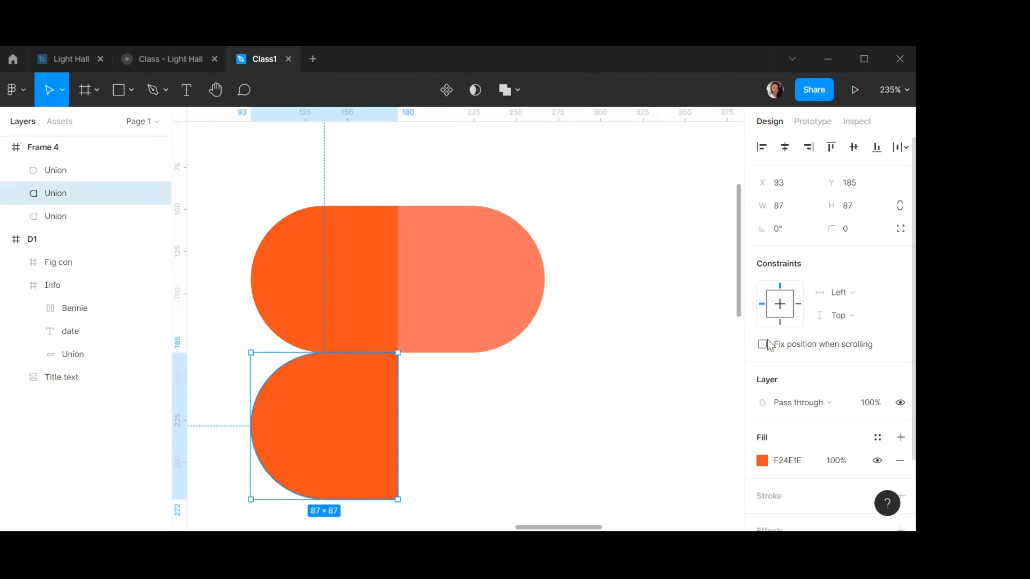
pyautogui.scroll(-2, 789, 375)
pyautogui.click(789, 375)
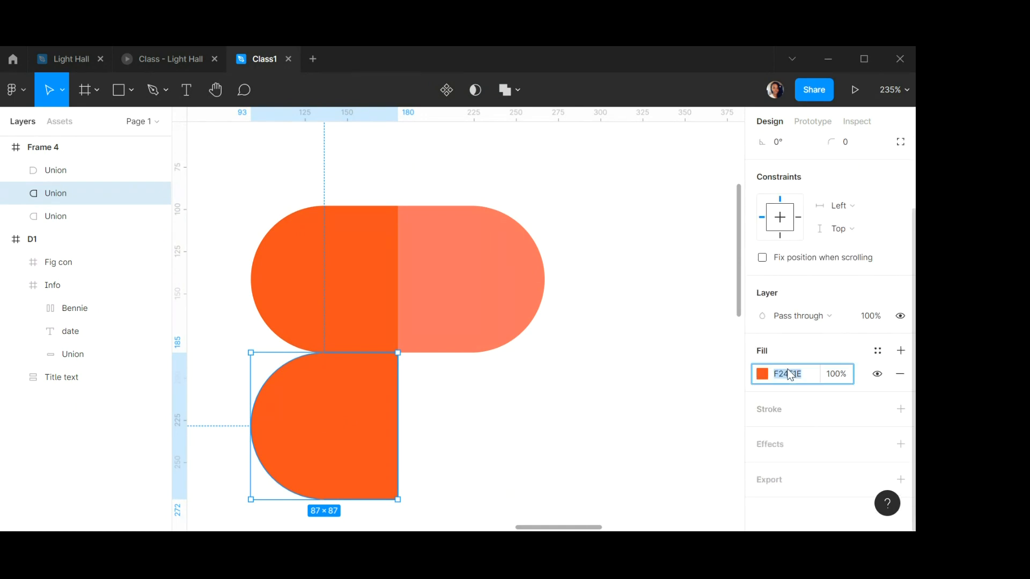
pyautogui.write('a259ff')
pyautogui.press('Return')
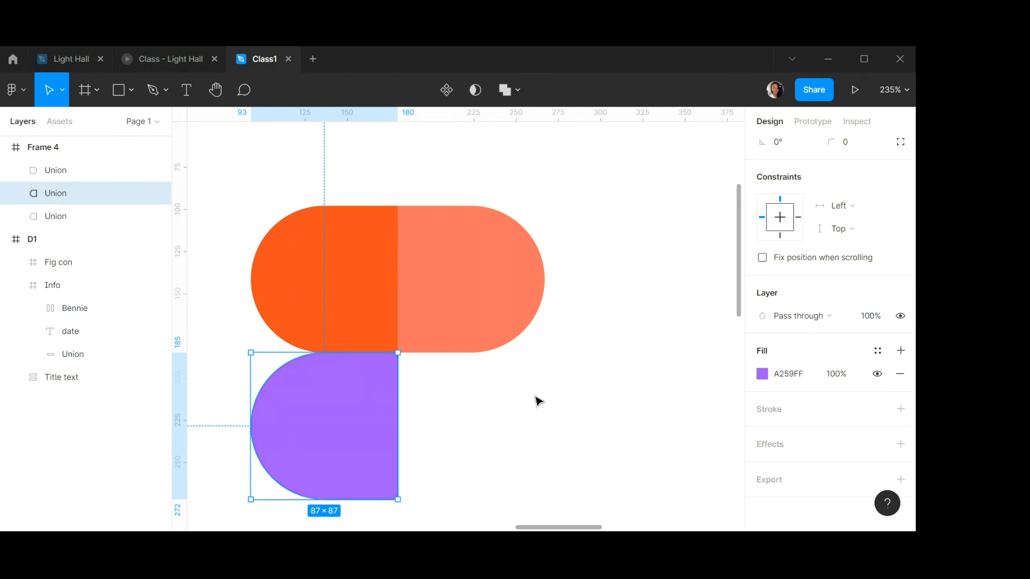
# Draw an ellipse beside the purple half and set its size to 86 × 86.
pyautogui.scroll(1, 512, 334)
pyautogui.scroll(-5, 512, 333)
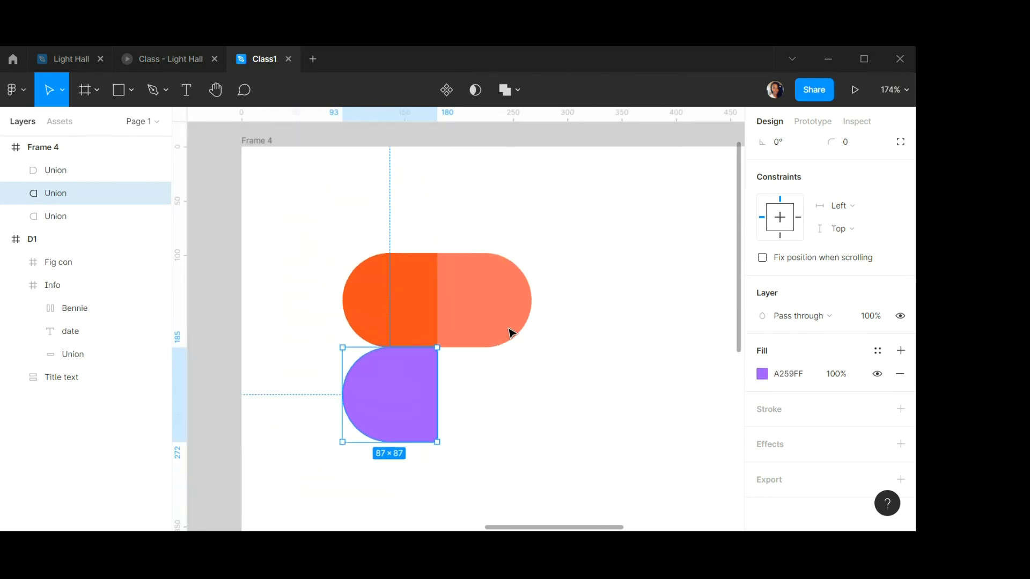
pyautogui.hscroll(-2, 510, 332)
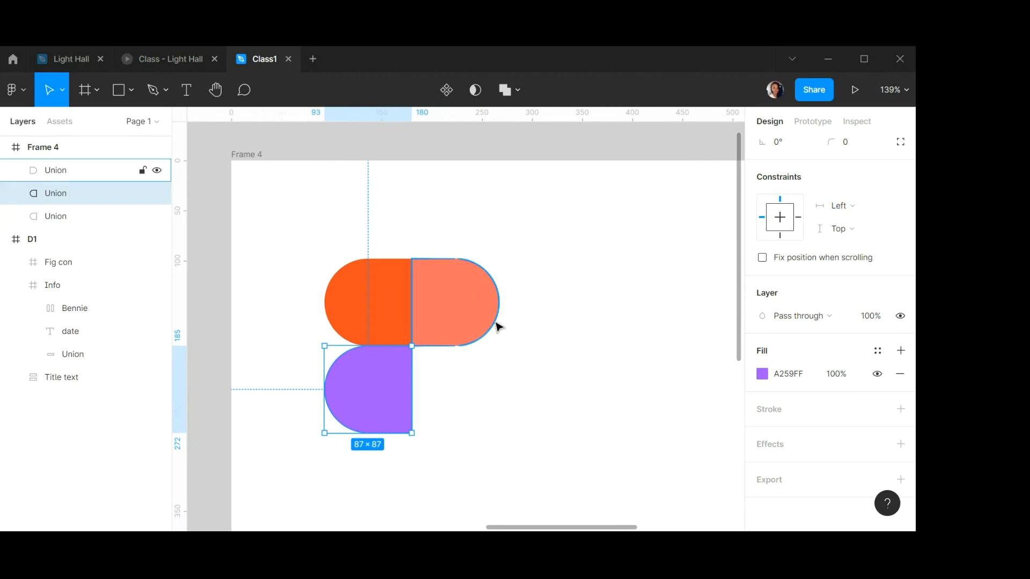
pyautogui.hscroll(3, 487, 324)
pyautogui.click(131, 91)
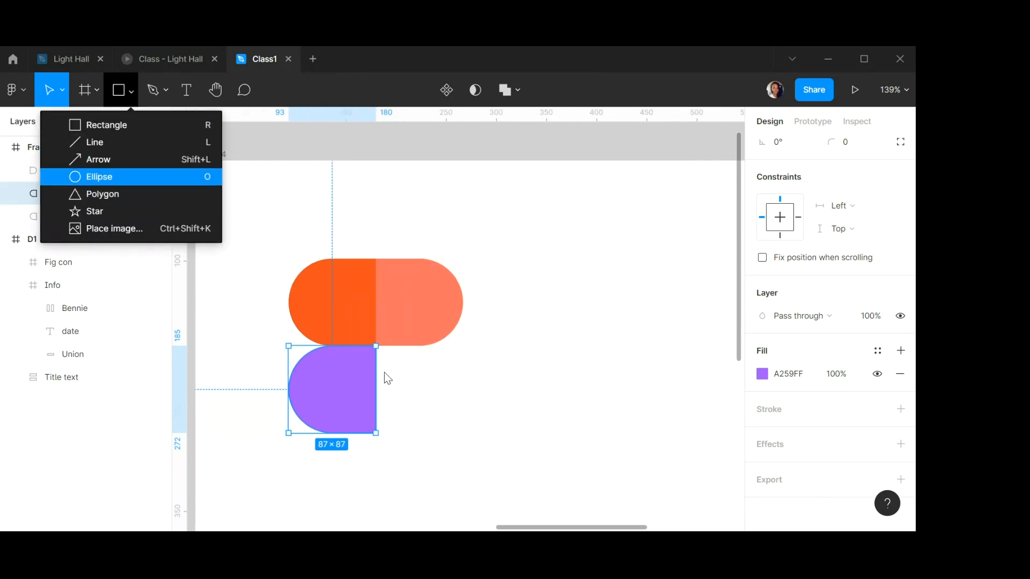
pyautogui.press('o')
pyautogui.moveTo(401, 360); pyautogui.dragTo(477, 435)
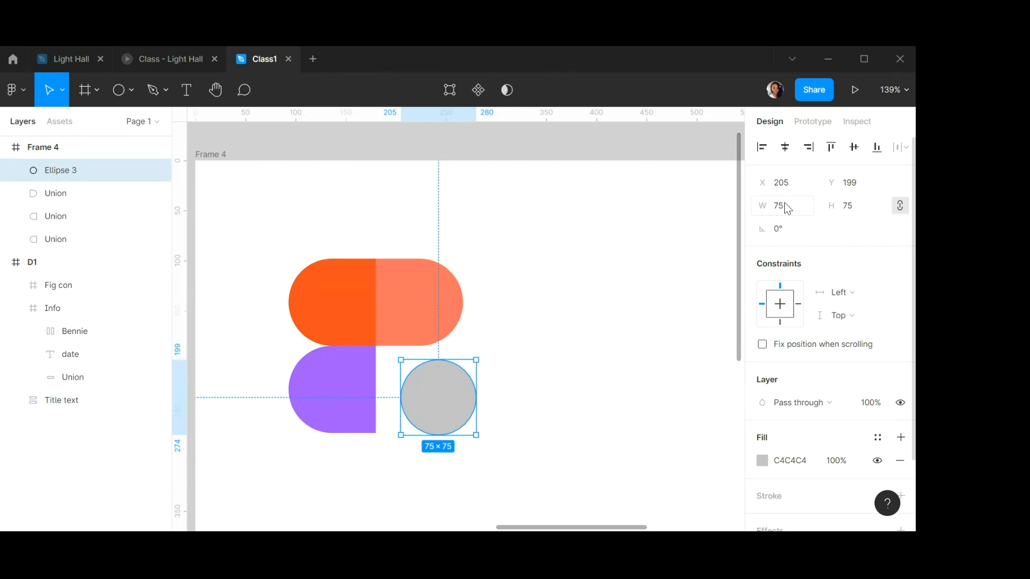
pyautogui.click(785, 204)
pyautogui.write('86')
pyautogui.press('Tab')
pyautogui.press('Return')
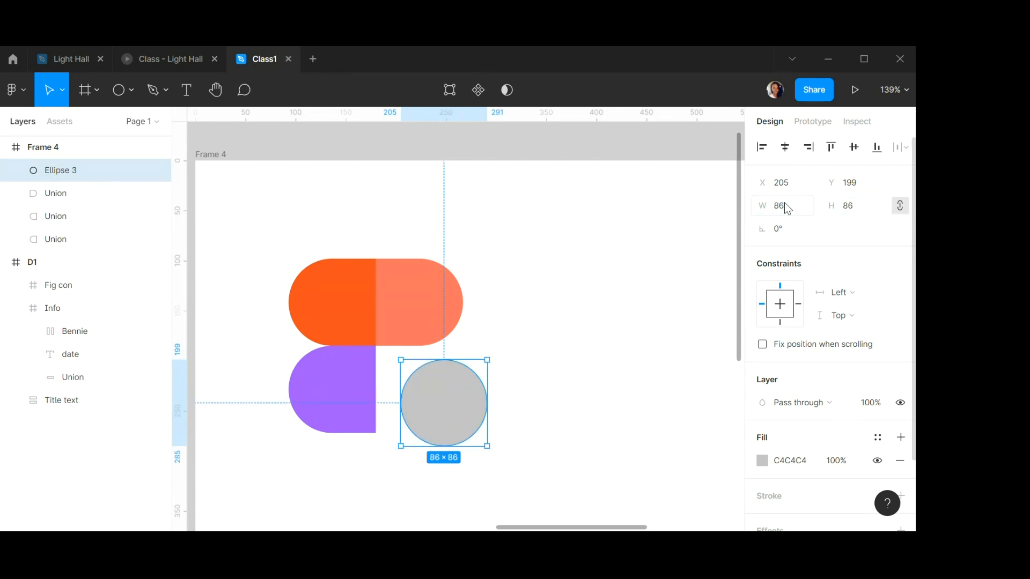
# Move the circle directly below the salmon half, snug against the purple half.
pyautogui.moveTo(458, 402); pyautogui.dragTo(434, 389)
pyautogui.keyDown('shift'); pyautogui.click(433, 341); pyautogui.keyUp('shift')
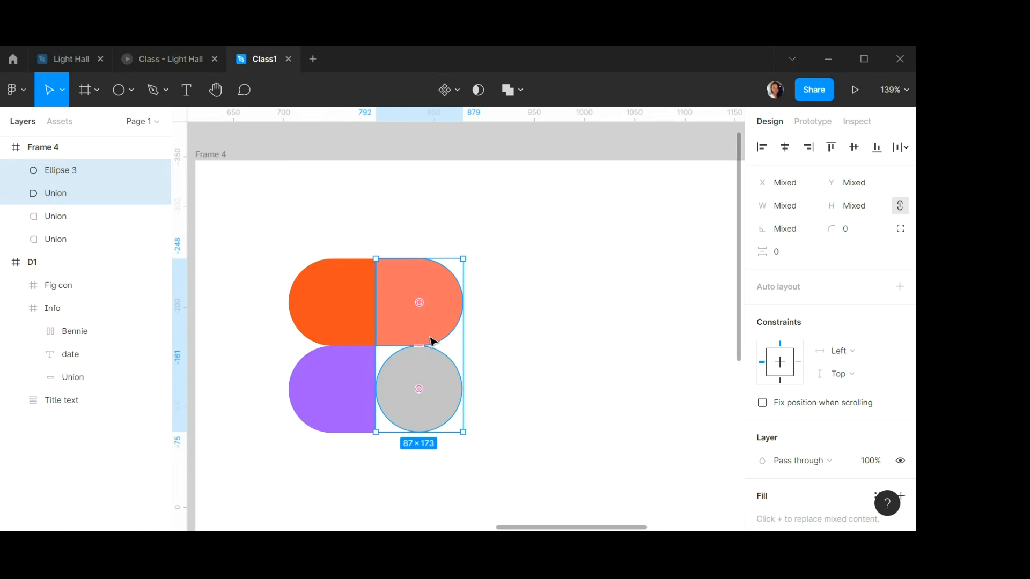
pyautogui.click(501, 373)
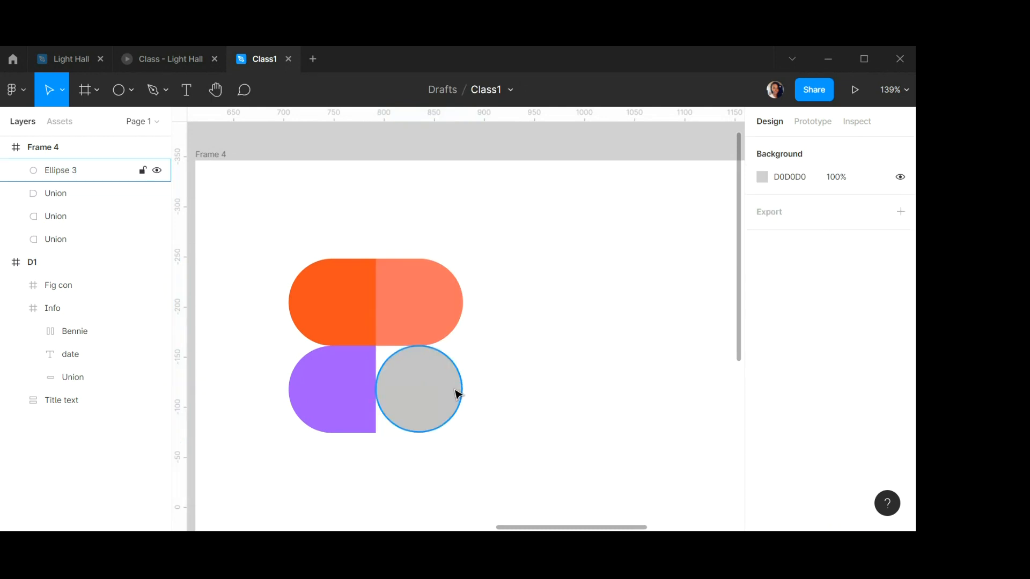
pyautogui.click(427, 391)
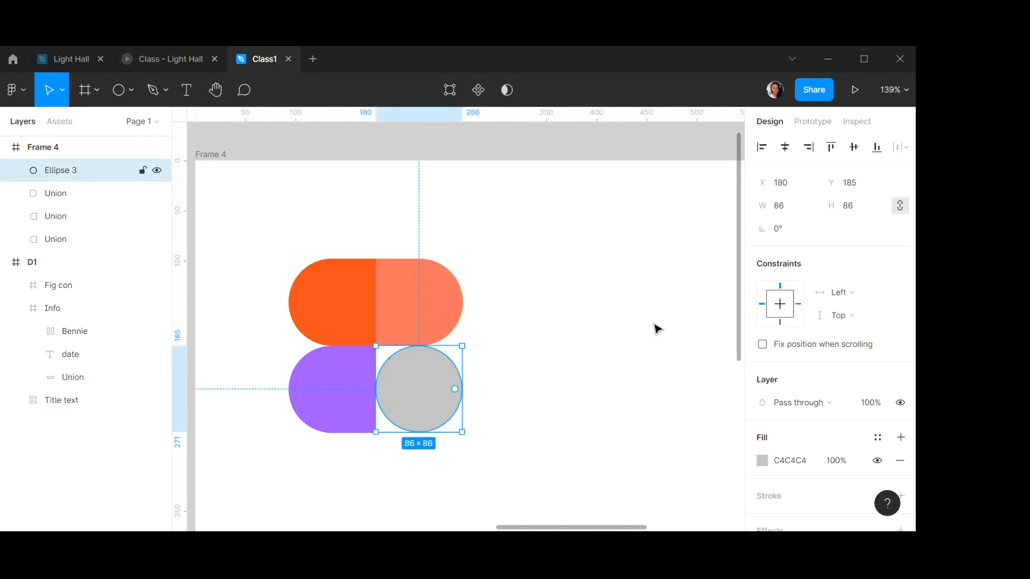
# Set the circle's fill colour to 1ABCFE.
pyautogui.scroll(-2, 839, 274)
pyautogui.click(798, 374)
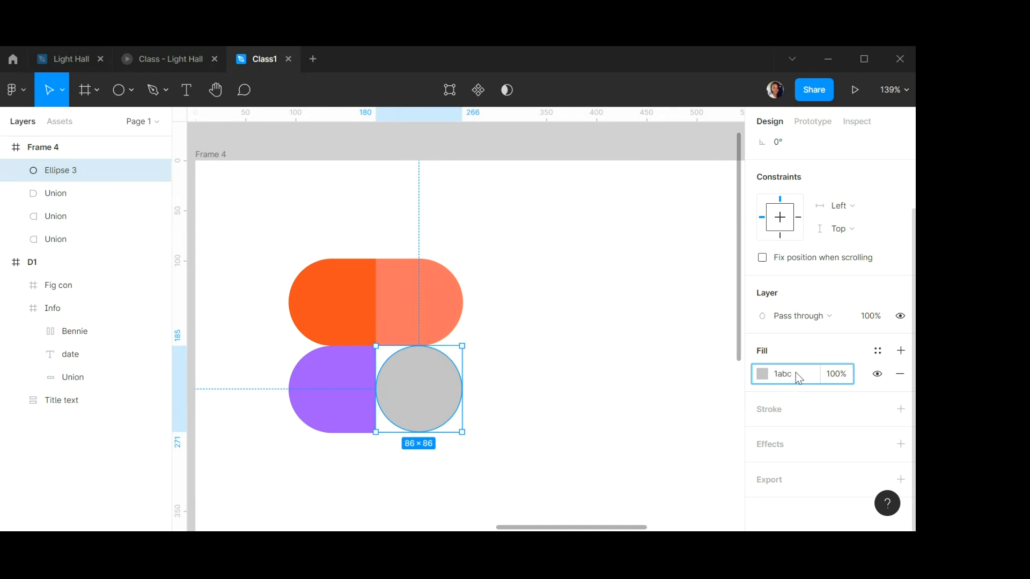
pyautogui.write('e')
pyautogui.press('Return')
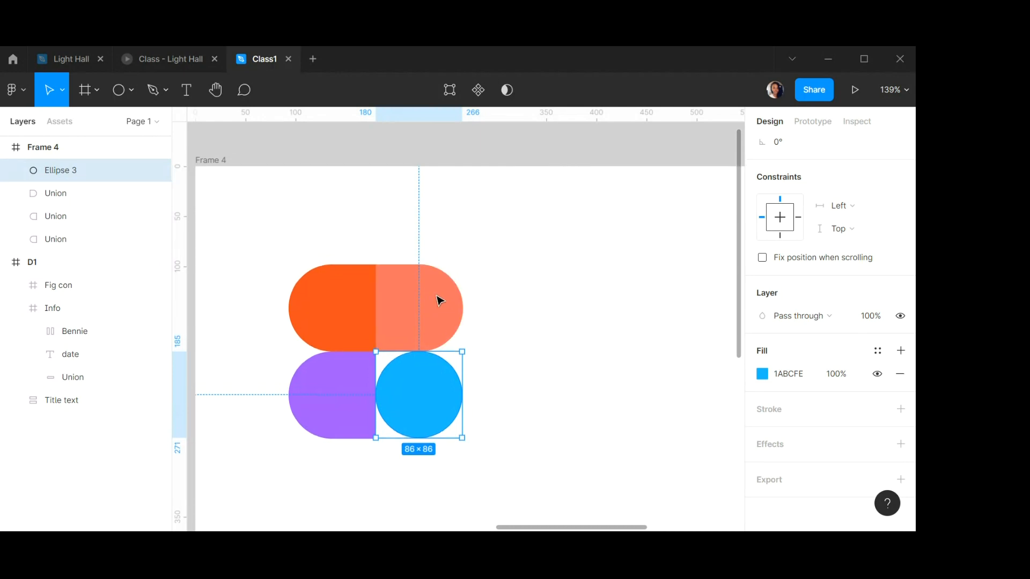
# Draw another circle under the purple half, set it to 87 × 87, and align it beneath the purple half.
pyautogui.scroll(-1, 437, 299)
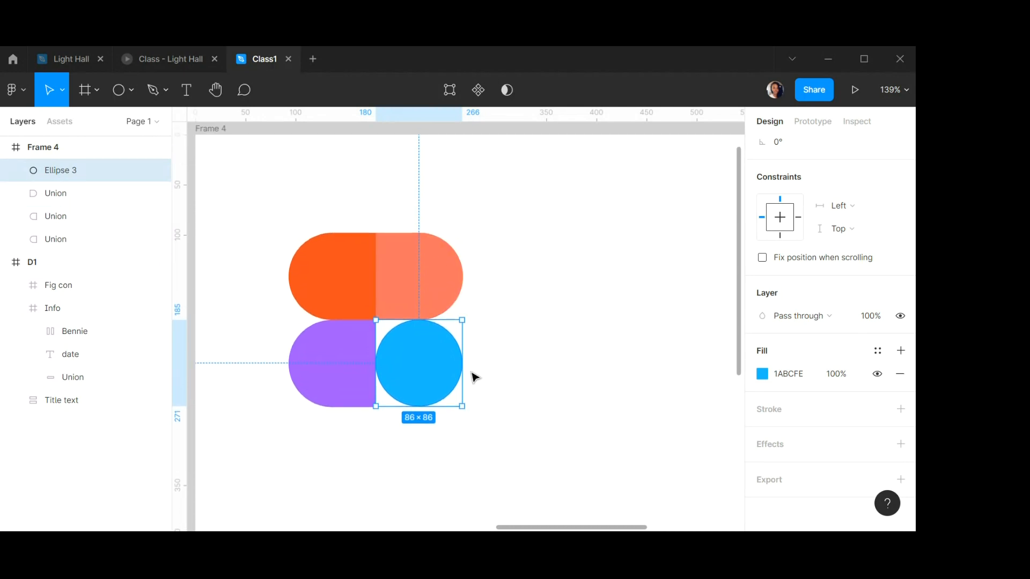
pyautogui.scroll(-3, 472, 376)
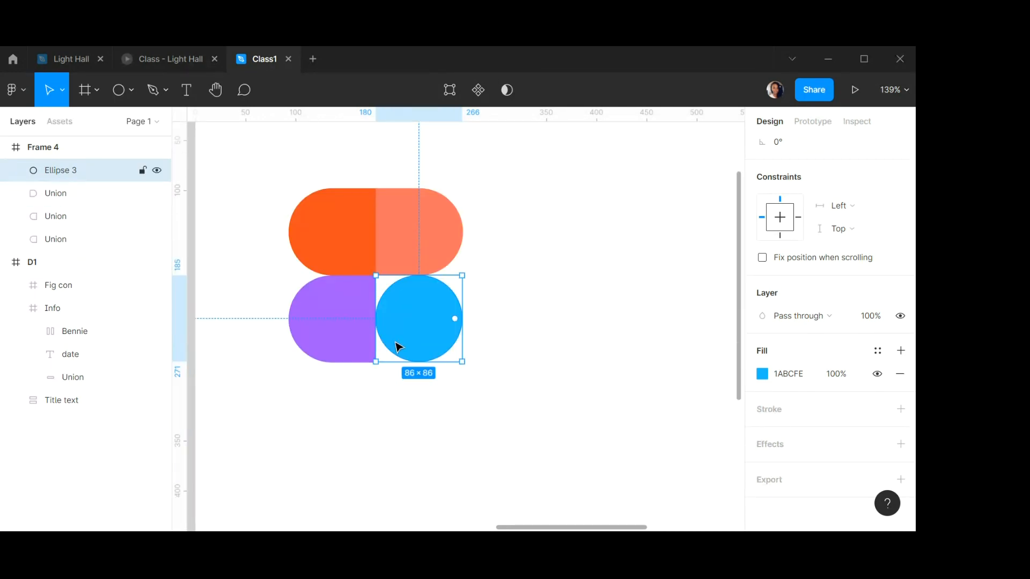
pyautogui.click(118, 89)
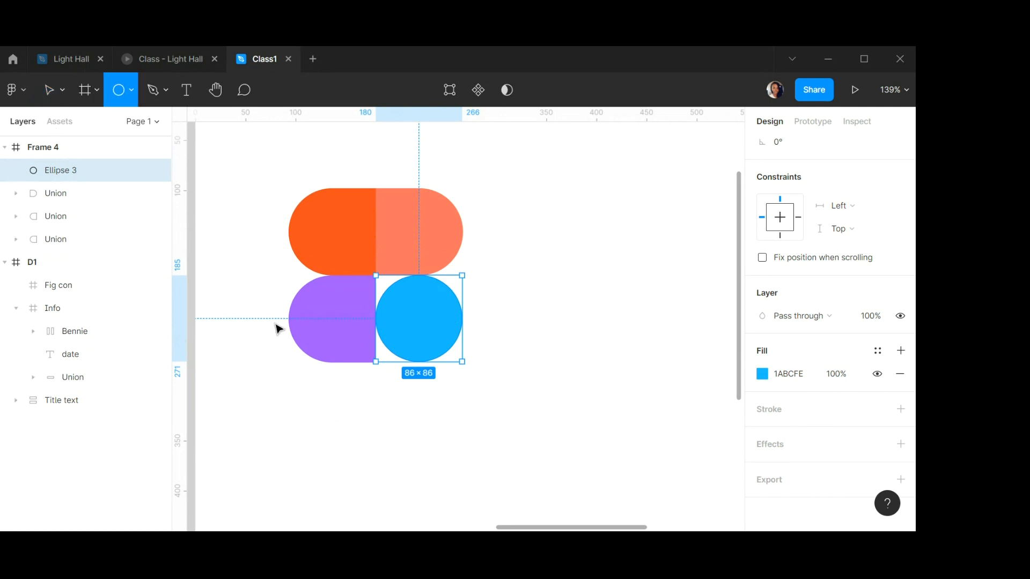
pyautogui.moveTo(317, 396); pyautogui.dragTo(415, 493)
pyautogui.scroll(3, 807, 237)
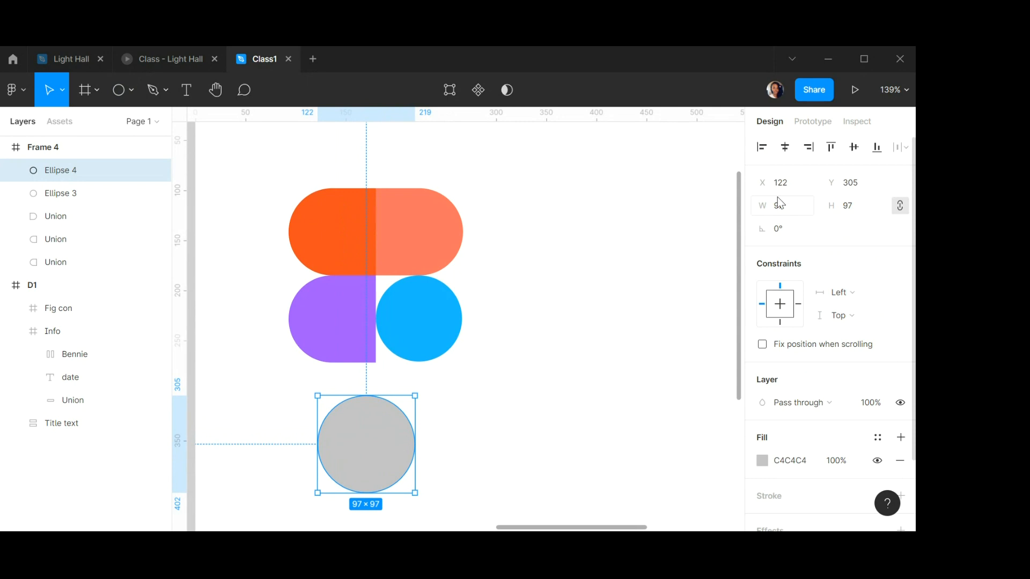
pyautogui.click(793, 211)
pyautogui.write('87')
pyautogui.press('Tab')
pyautogui.write('87')
pyautogui.press('Return')
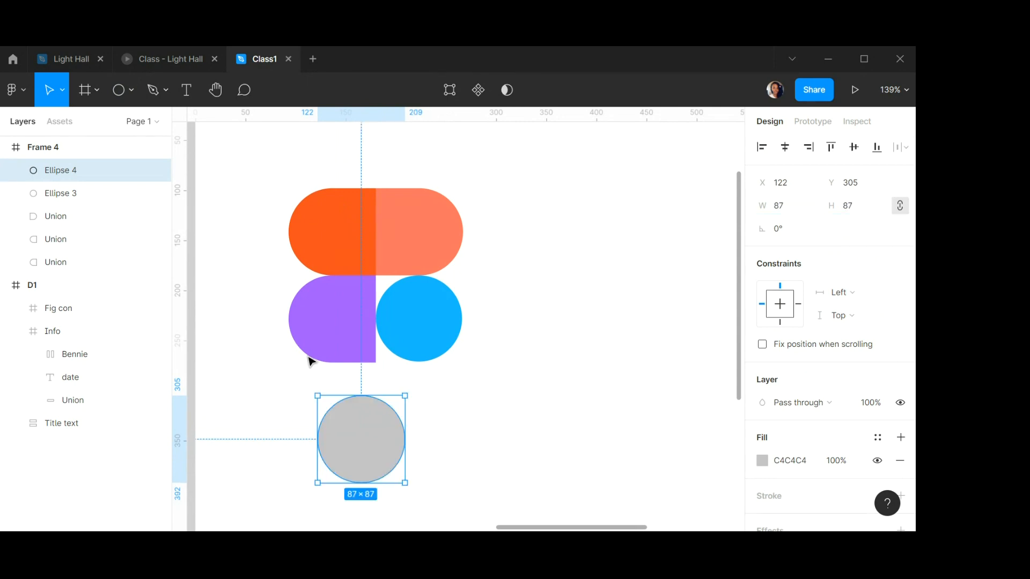
pyautogui.moveTo(382, 432); pyautogui.dragTo(361, 408)
pyautogui.press('Escape')
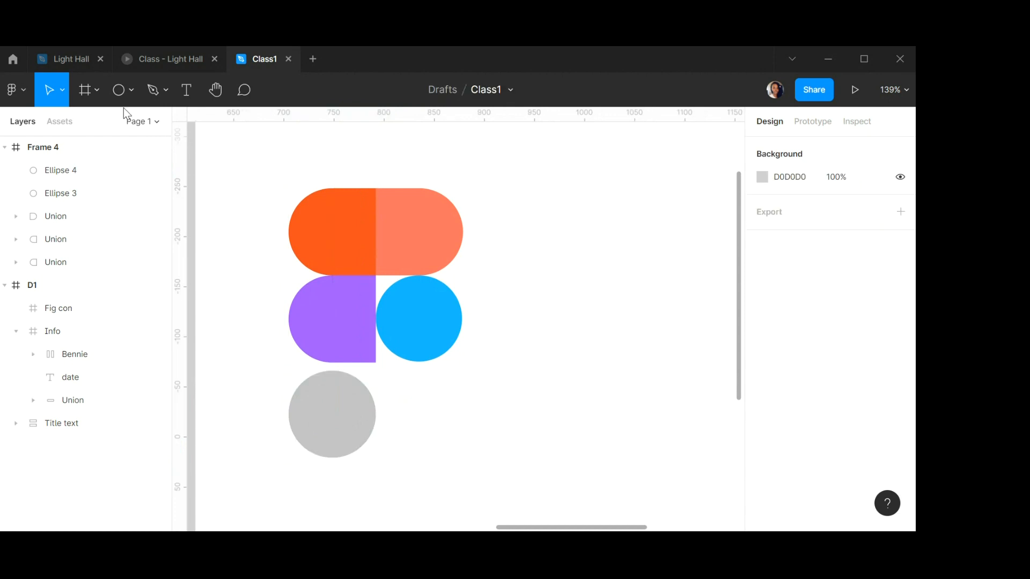
# Draw a square beside the grey circle and set its size to 42 × 42.
pyautogui.click(131, 90)
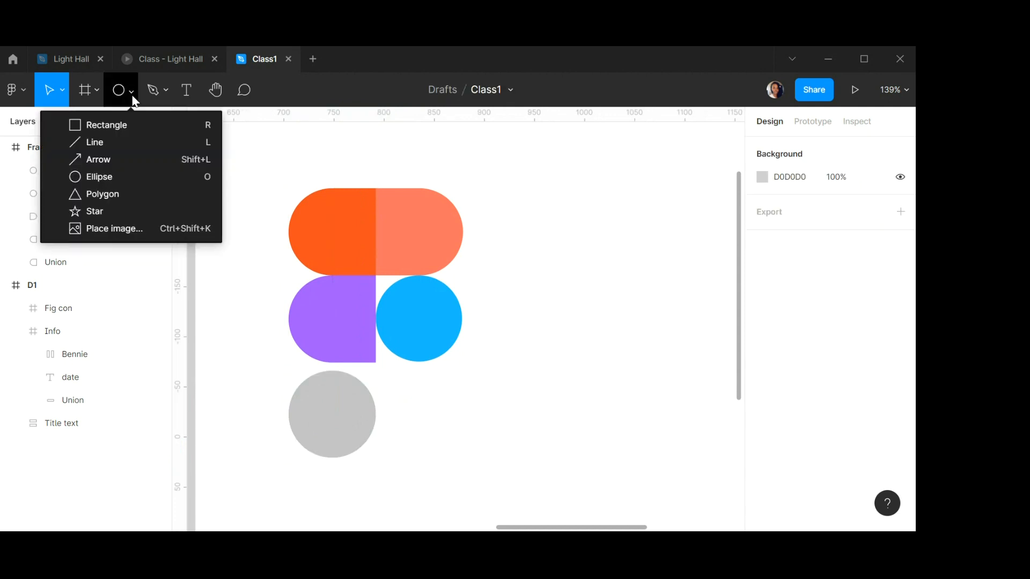
pyautogui.click(106, 129)
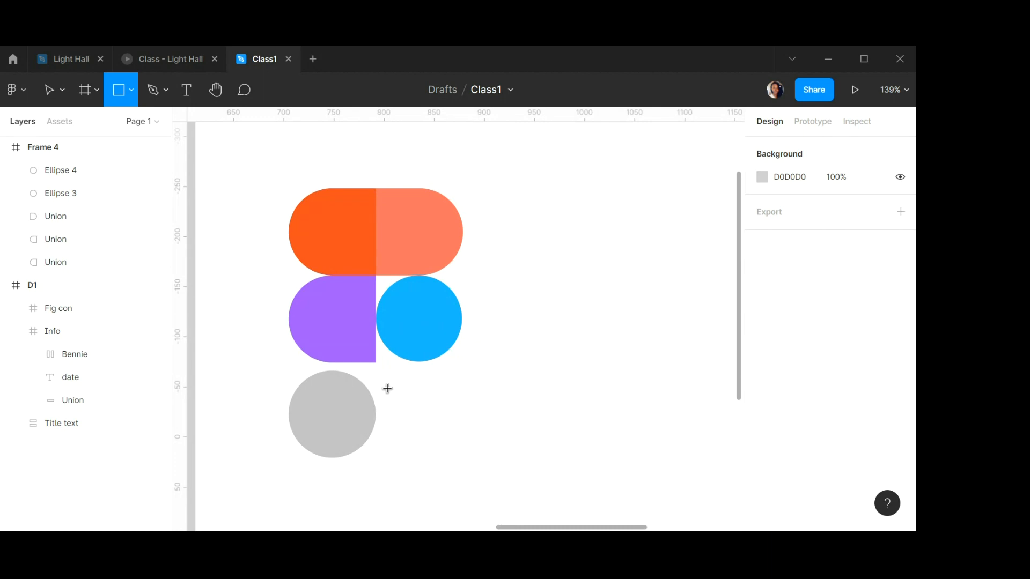
pyautogui.moveTo(387, 387)
pyautogui.mouseDown()
pyautogui.moveTo(427, 427)
pyautogui.moveTo(452, 433)
pyautogui.moveTo(444, 428)
pyautogui.mouseUp()
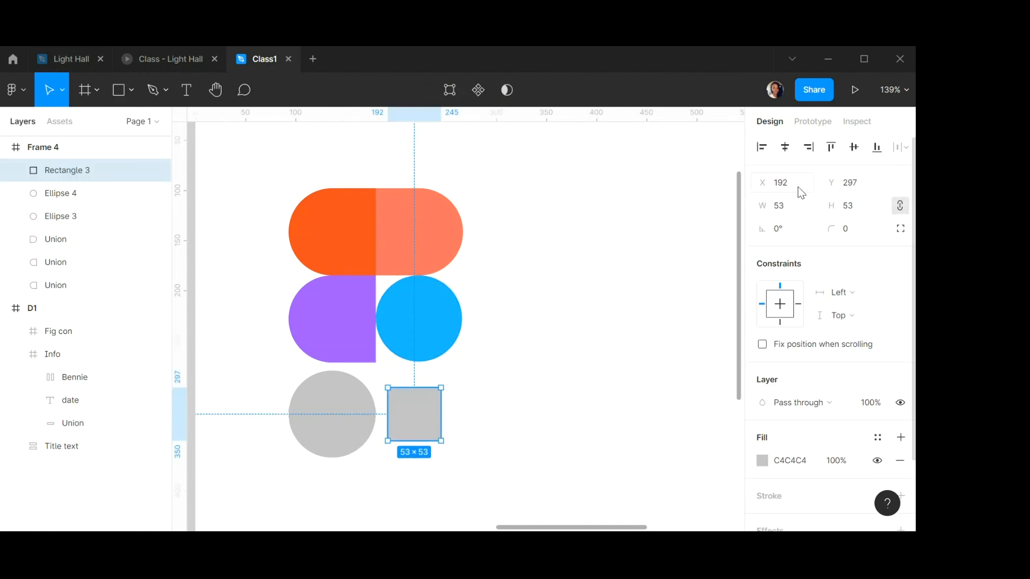
pyautogui.click(789, 208)
pyautogui.press('Tab')
pyautogui.write('42')
pyautogui.press('Return')
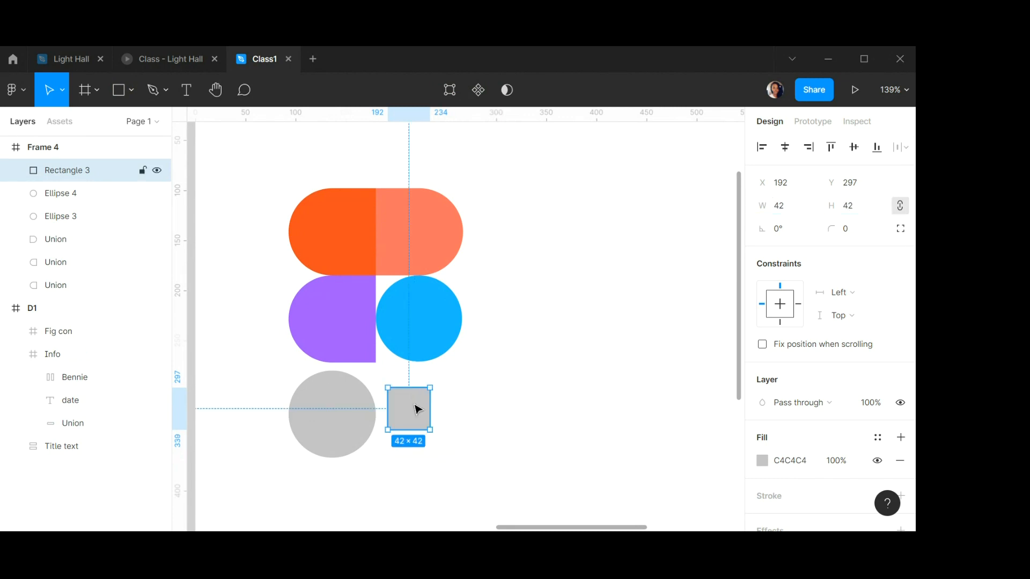
# Move the square into the grey circle's upper-right quarter, flush with the circle's top and right edges.
pyautogui.moveTo(415, 409); pyautogui.dragTo(363, 391)
pyautogui.scroll(3, 364, 391)
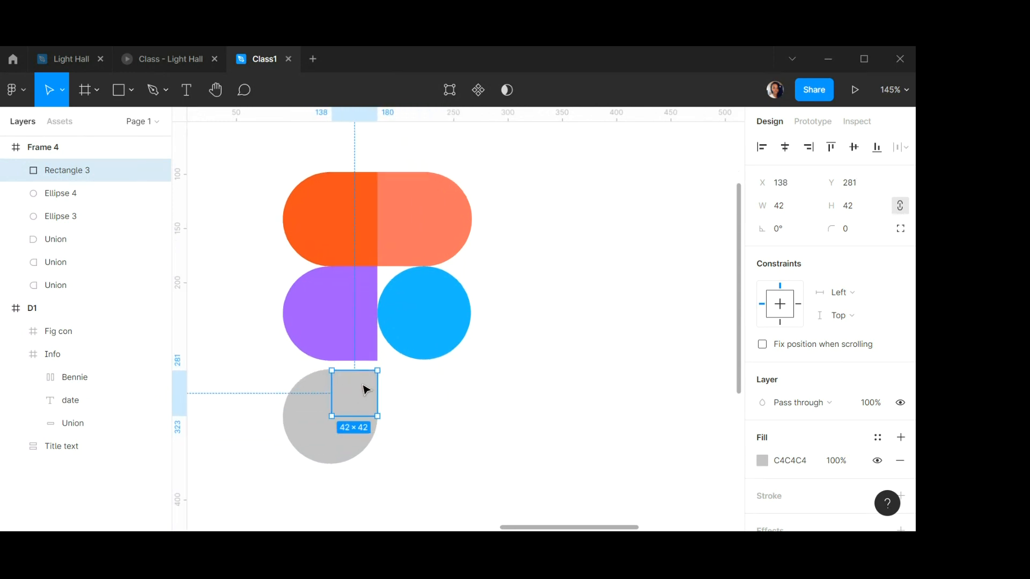
pyautogui.scroll(10, 363, 390)
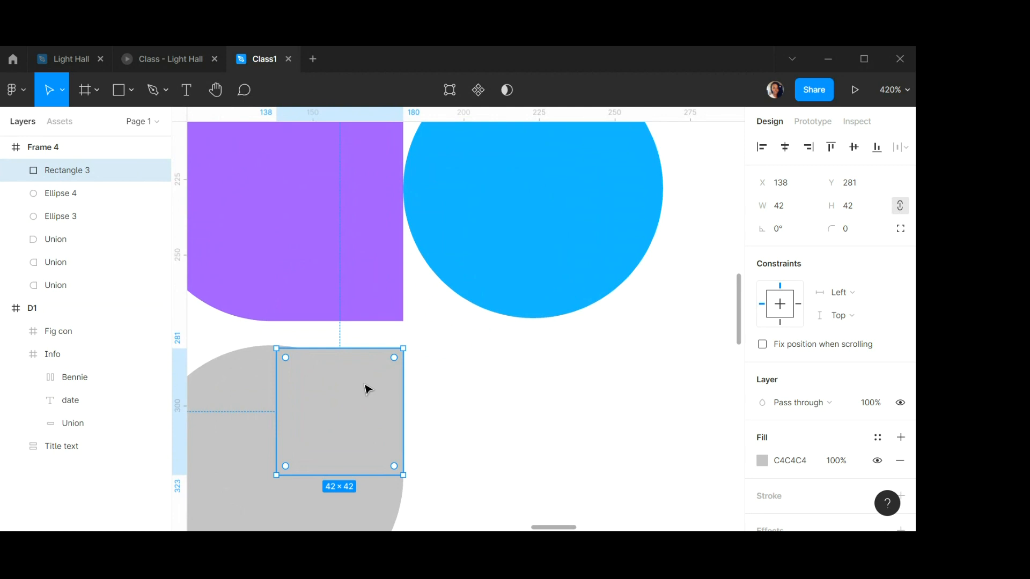
pyautogui.moveTo(317, 361); pyautogui.dragTo(314, 358)
pyautogui.moveTo(366, 395); pyautogui.dragTo(372, 395)
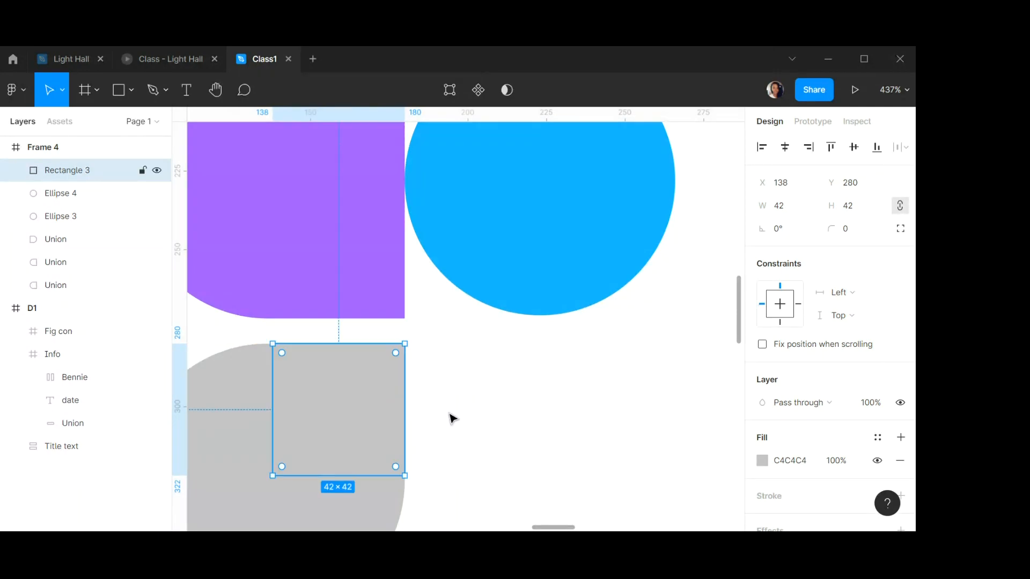
pyautogui.click(490, 445)
pyautogui.scroll(-5, 406, 441)
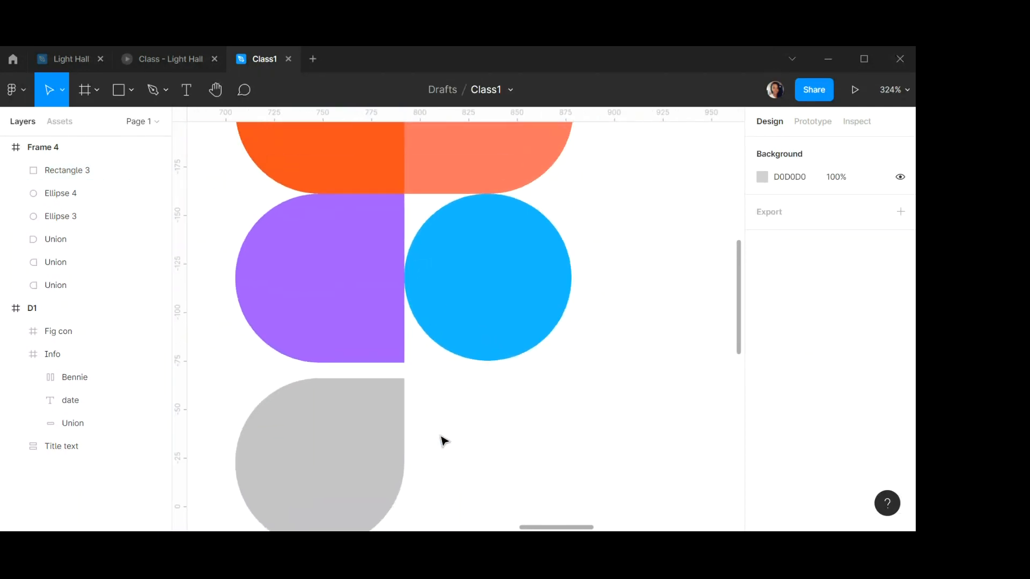
pyautogui.scroll(-2, 516, 431)
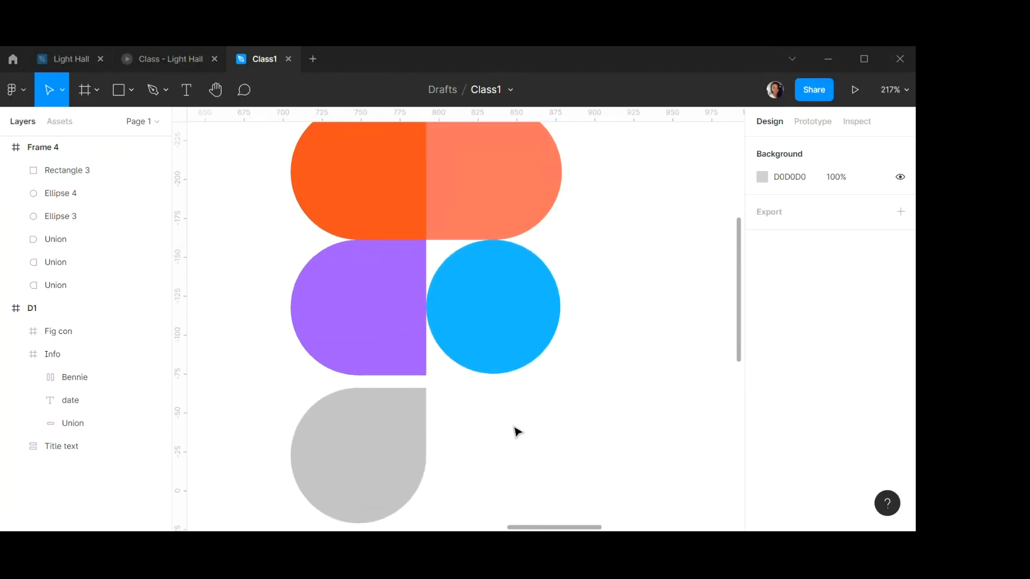
# Select the square together with the grey circle and union them into one shape.
pyautogui.click(409, 408)
pyautogui.keyDown('shift'); pyautogui.click(327, 472); pyautogui.keyUp('shift')
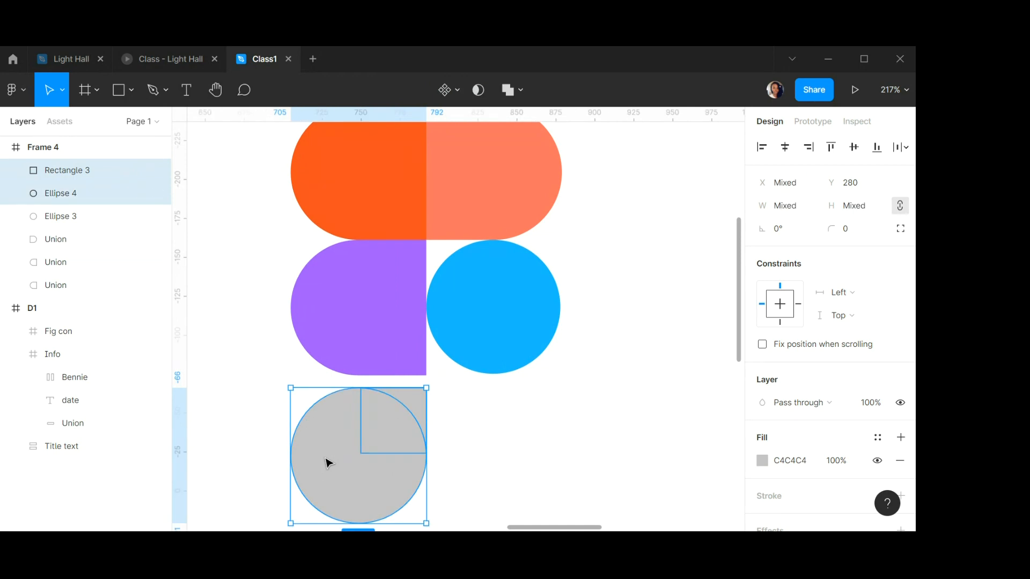
pyautogui.click(519, 91)
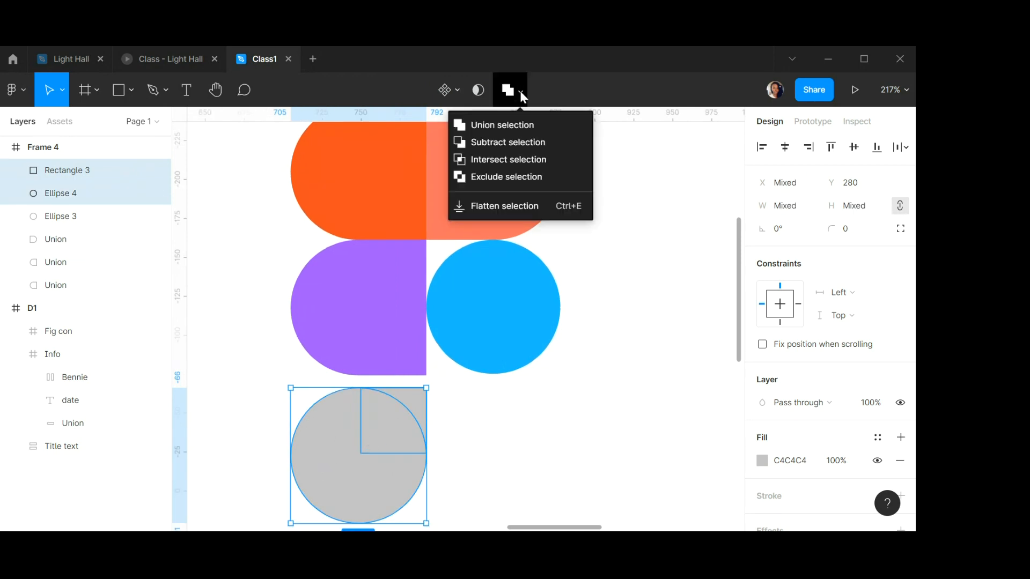
pyautogui.click(503, 127)
# Move the united shape up snug beneath the purple half and set its fill colour to 0ACF83.
pyautogui.click(586, 414)
pyautogui.click(379, 471)
pyautogui.moveTo(395, 455); pyautogui.dragTo(395, 443)
pyautogui.click(794, 465)
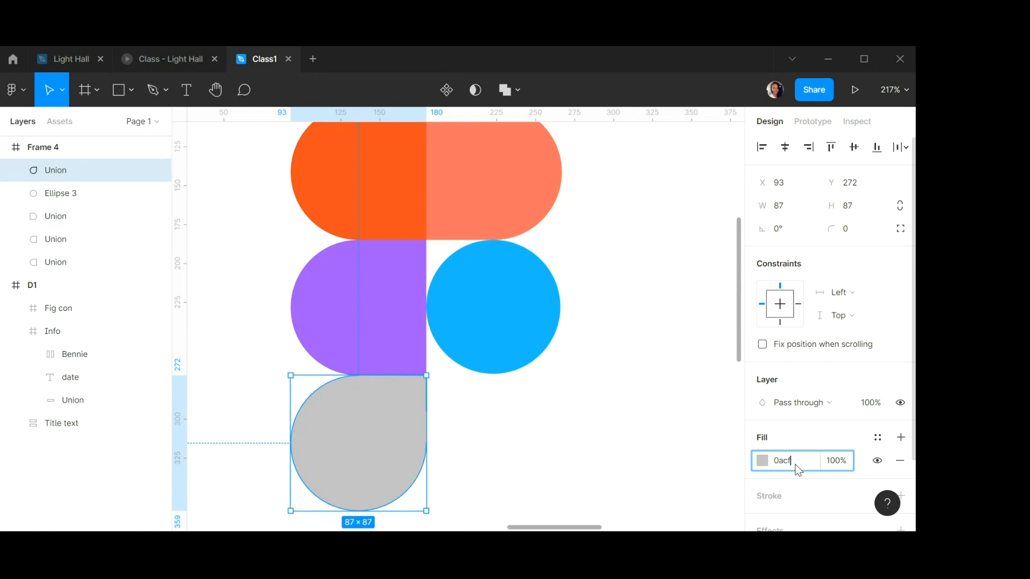
pyautogui.write('0acf83')
pyautogui.press('Return')
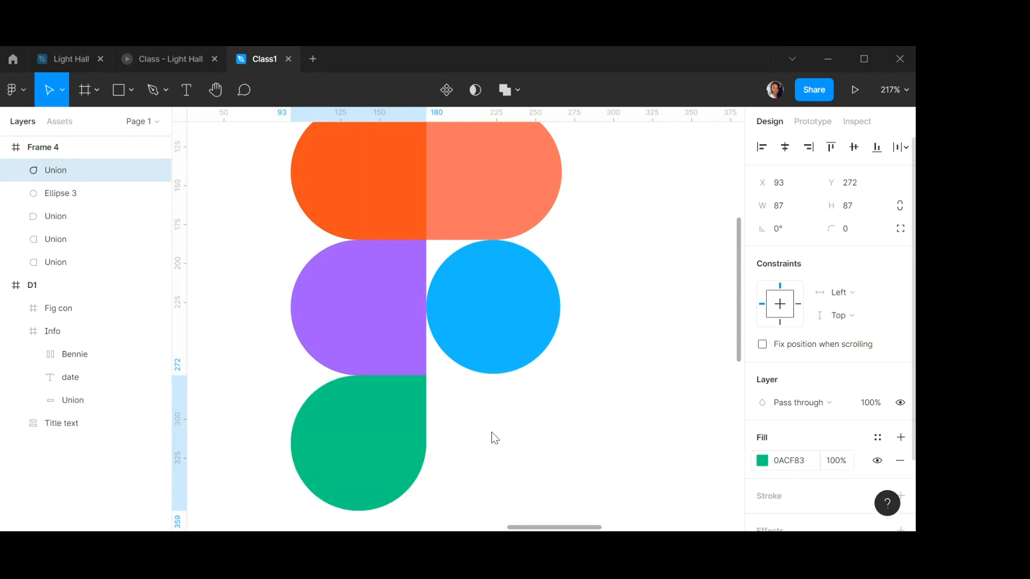
# Copy the orange half's hex code F24E1E and paste it as a new text layer right of the logo.
pyautogui.scroll(-5, 430, 259)
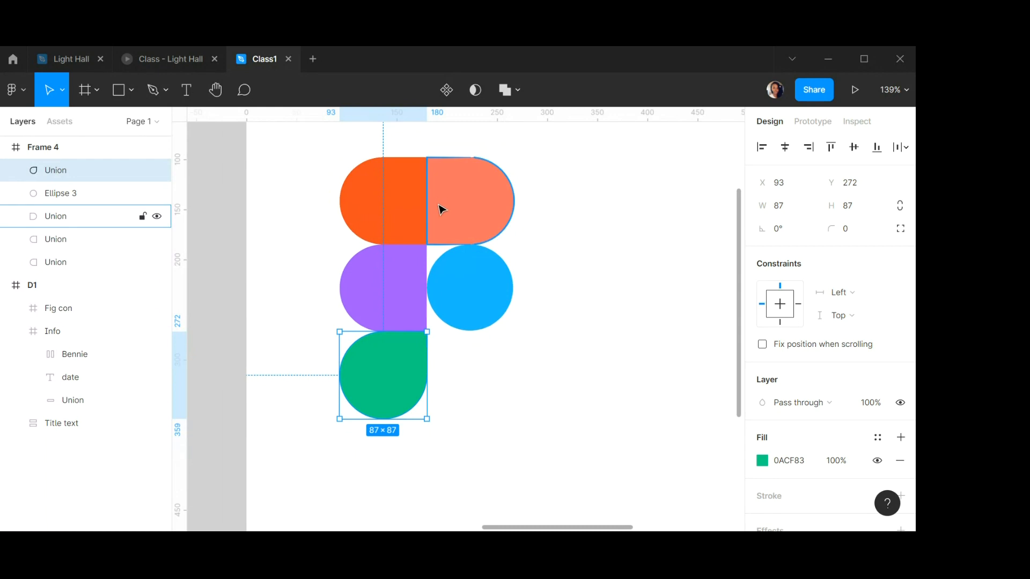
pyautogui.scroll(-1, 439, 207)
pyautogui.scroll(1, 440, 200)
pyautogui.click(403, 218)
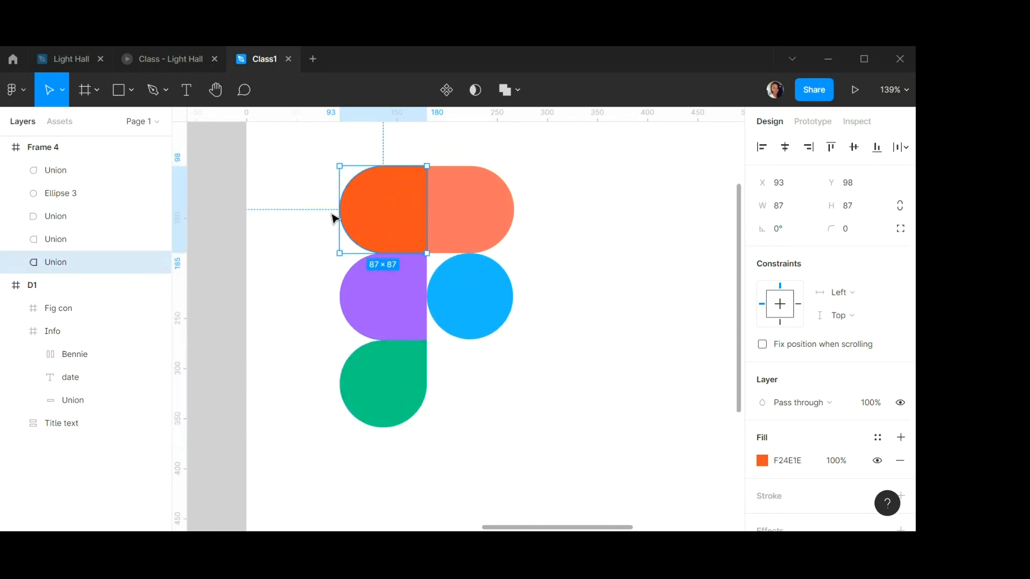
pyautogui.click(790, 459)
pyautogui.hotkey('ctrl', 'c')
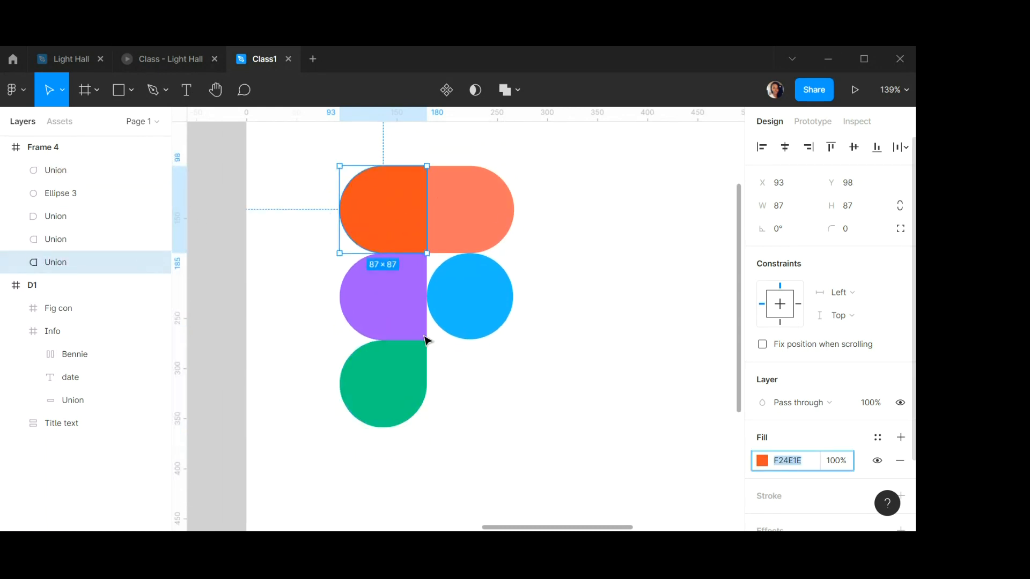
pyautogui.click(186, 90)
pyautogui.click(566, 267)
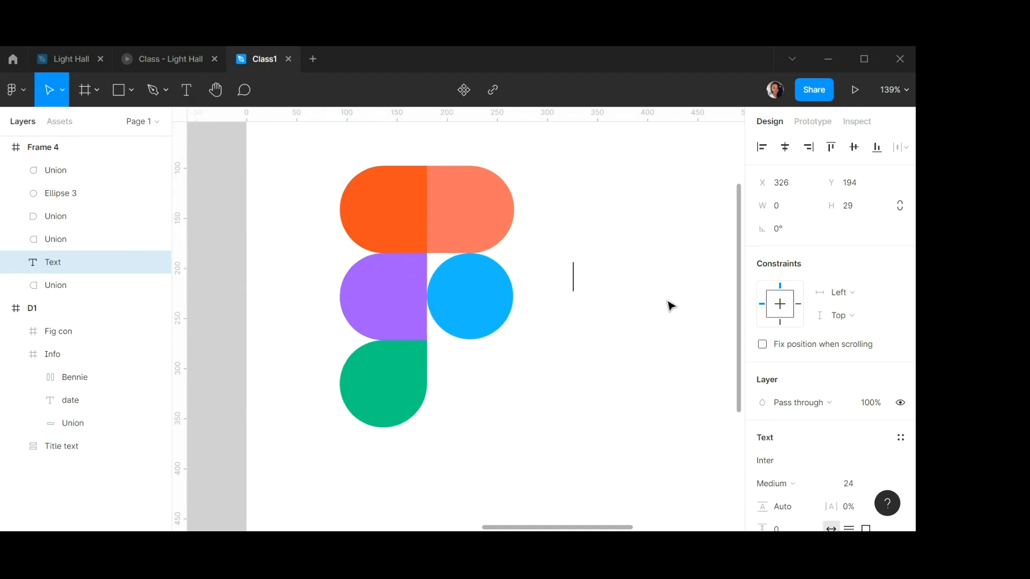
pyautogui.hotkey('ctrl', 'v')
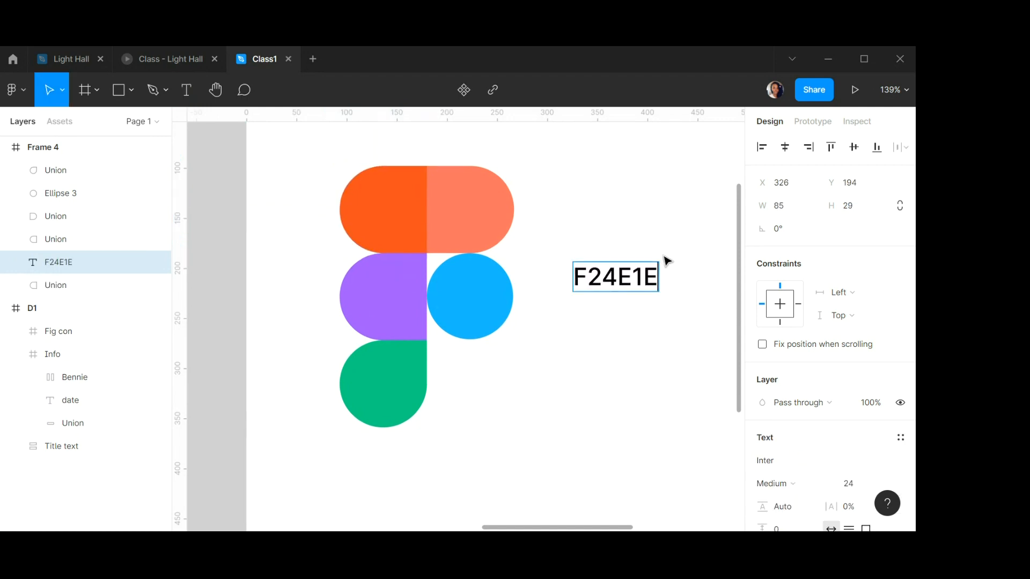
# Move the text level with the top row and prefix it with "1." to make a numbered list.
pyautogui.moveTo(621, 282); pyautogui.dragTo(638, 220)
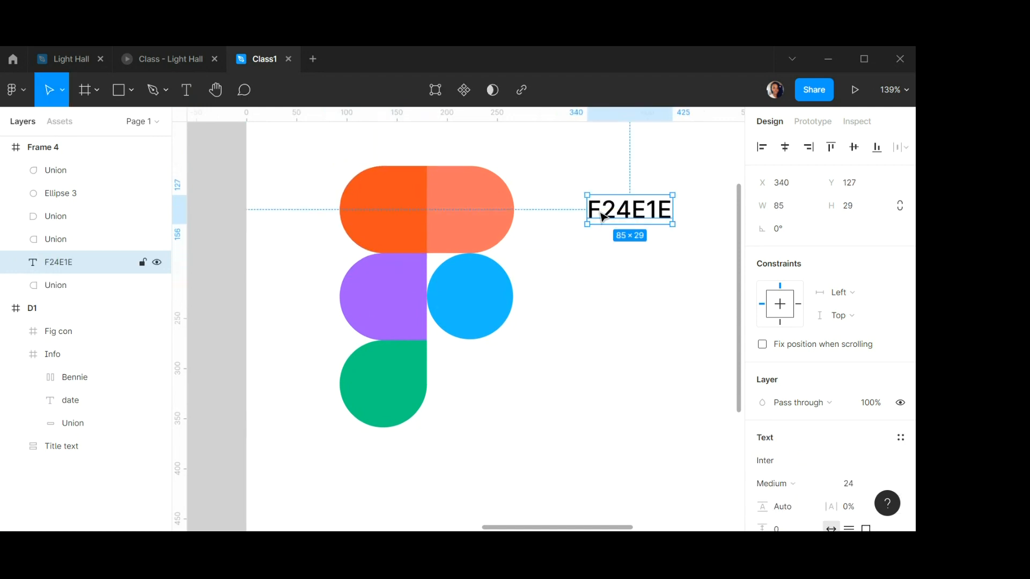
pyautogui.doubleClick(586, 209)
pyautogui.click(590, 207)
pyautogui.write('1.')
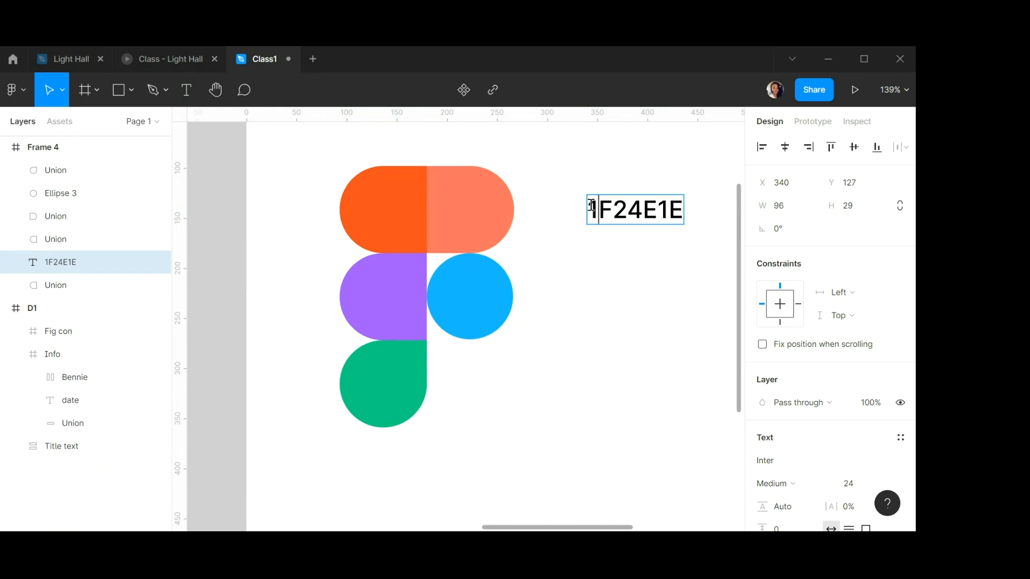
pyautogui.press('Escape')
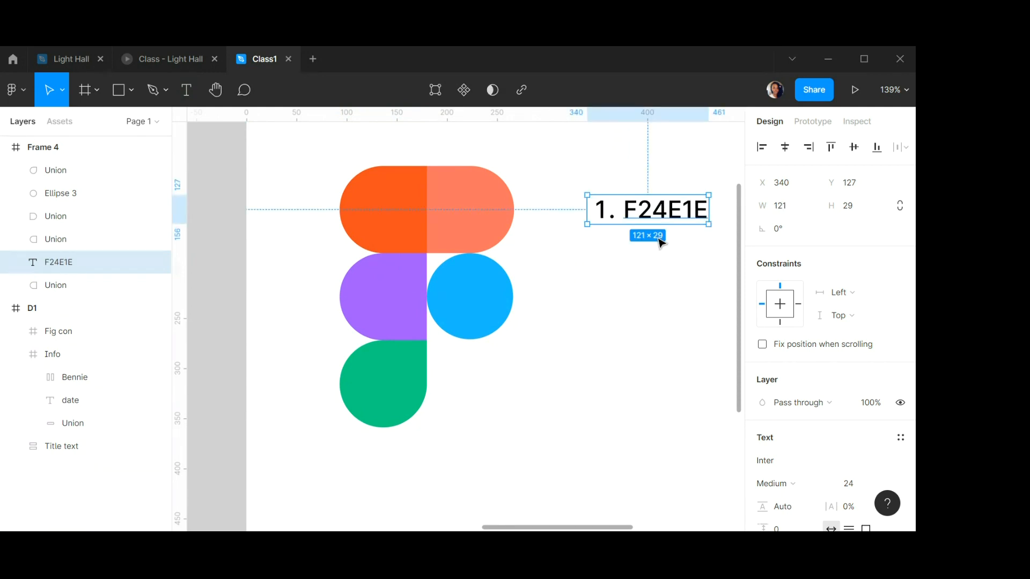
# Copy the salmon half's hex code and add it as list item 2, FF7262.
pyautogui.click(485, 215)
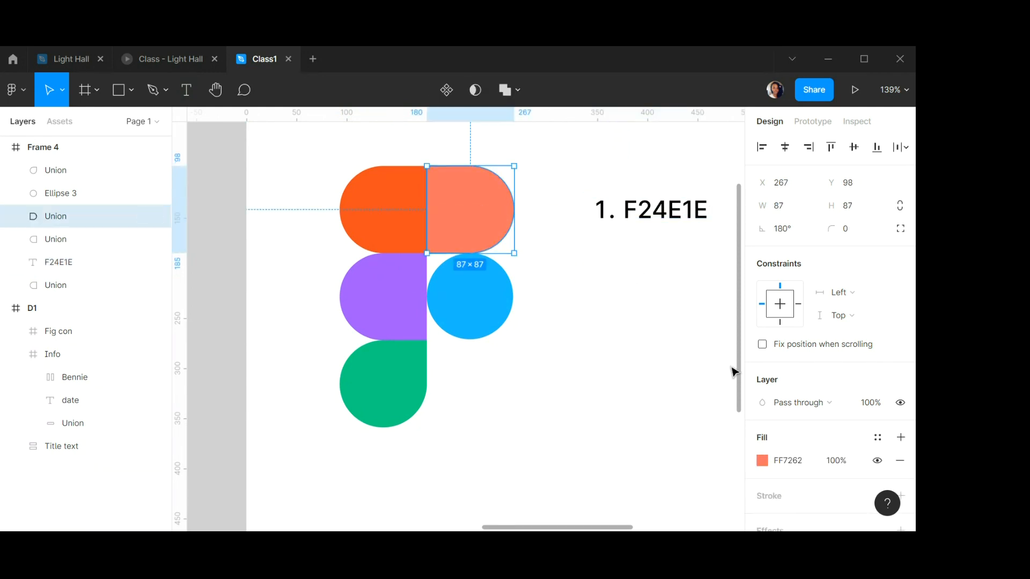
pyautogui.click(788, 459)
pyautogui.hotkey('ctrl', 'c')
pyautogui.click(697, 215)
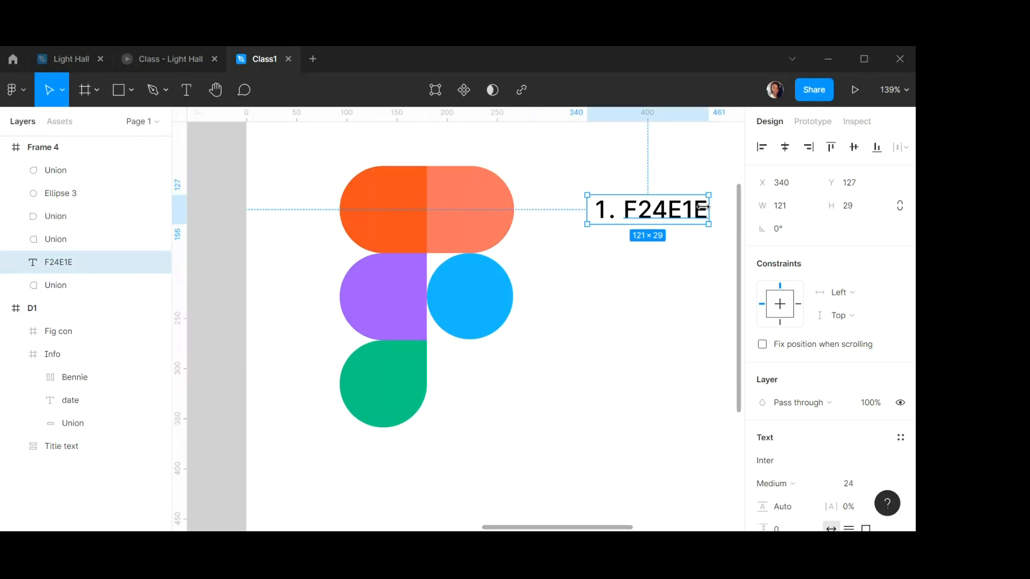
pyautogui.doubleClick(699, 213)
pyautogui.click(704, 209)
pyautogui.press('Return')
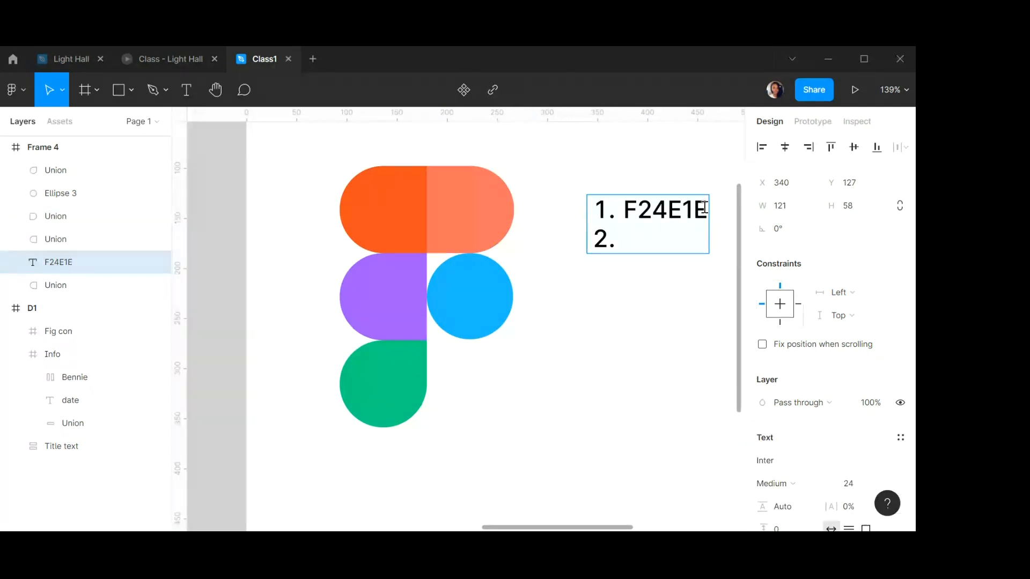
pyautogui.hotkey('ctrl', 'v')
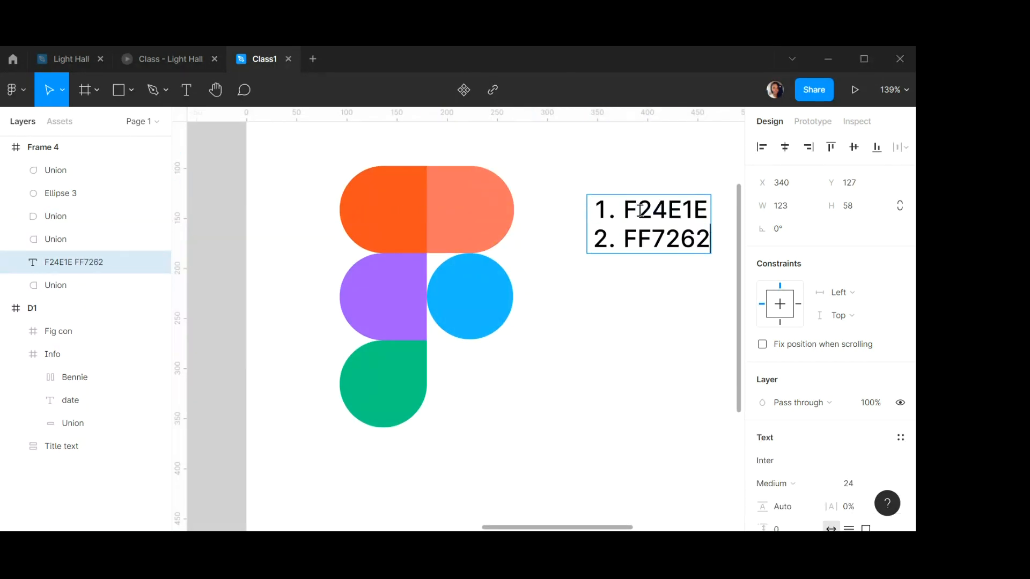
pyautogui.press('Escape')
# Copy the purple half's hex code and add it as list item 3, A259FF.
pyautogui.click(391, 290)
pyautogui.click(787, 462)
pyautogui.hotkey('ctrl', 'c')
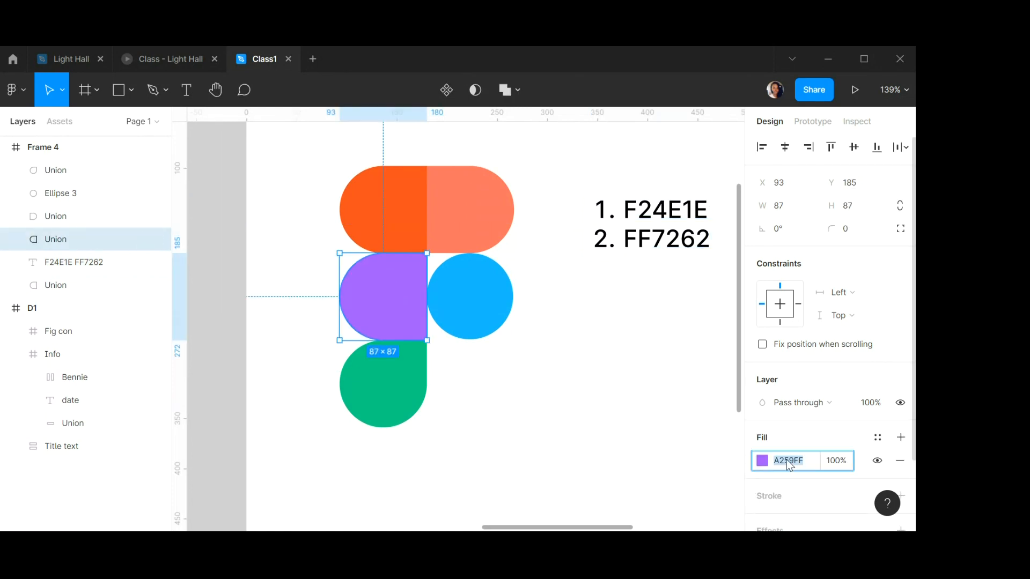
pyautogui.doubleClick(680, 238)
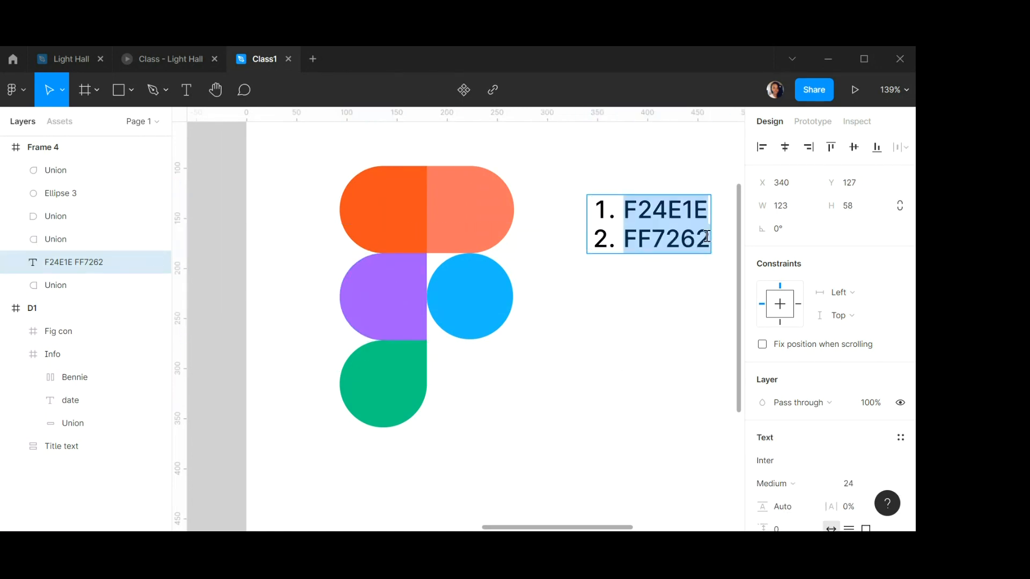
pyautogui.click(707, 236)
pyautogui.press('Return')
pyautogui.hotkey('ctrl', 'v')
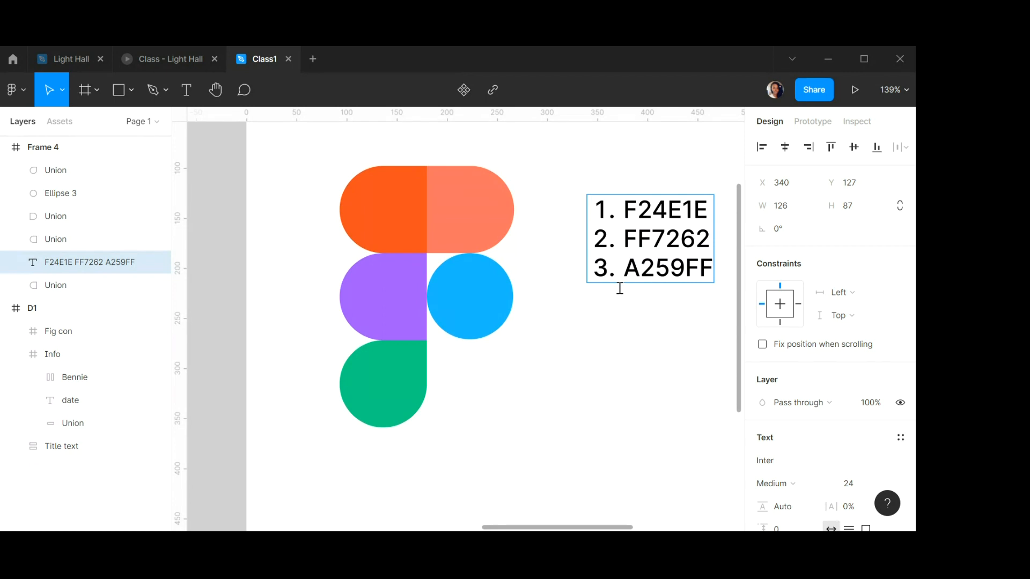
# Copy the blue circle's hex code and add it as list item 4, 1ABCFE.
pyautogui.scroll(-2, 494, 423)
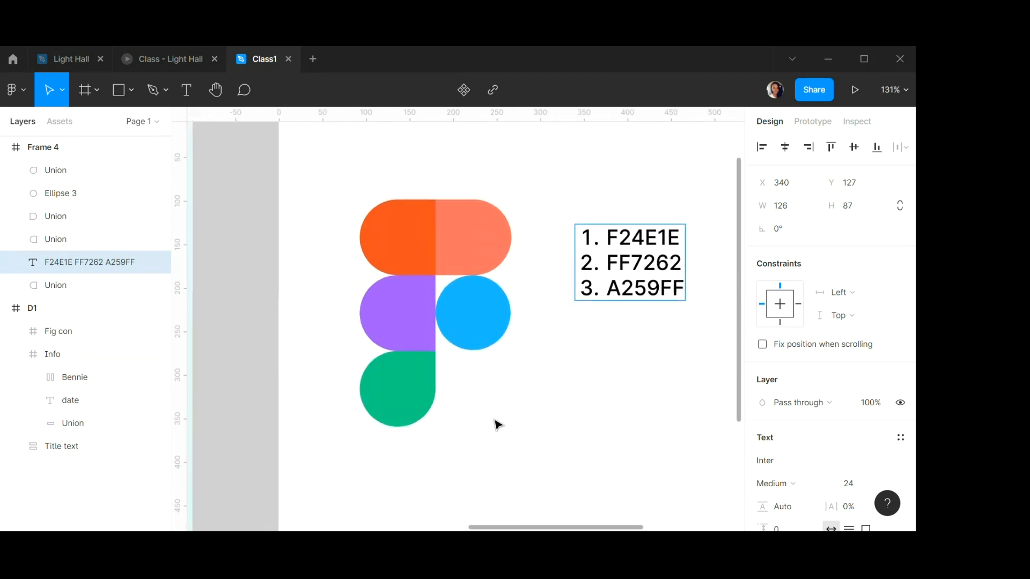
pyautogui.press('Escape')
pyautogui.click(474, 311)
pyautogui.click(802, 460)
pyautogui.hotkey('ctrl', 'c')
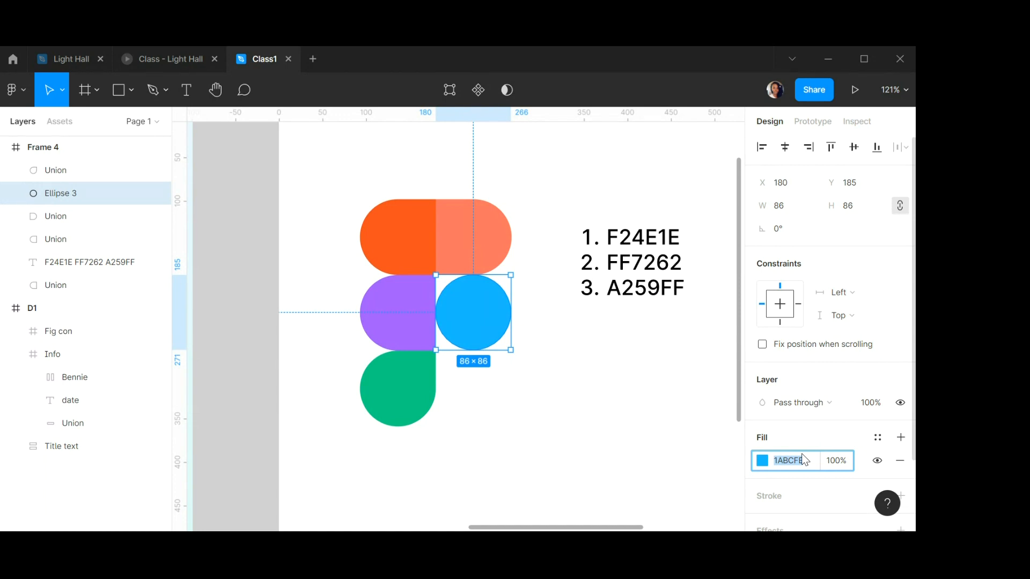
pyautogui.click(677, 284)
pyautogui.doubleClick(676, 285)
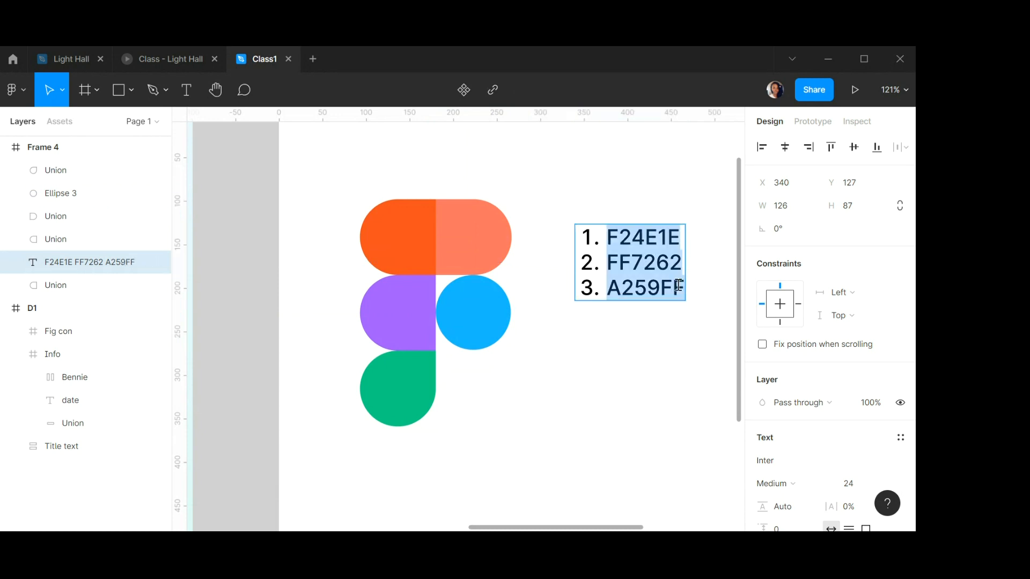
pyautogui.click(681, 284)
pyautogui.press('Return')
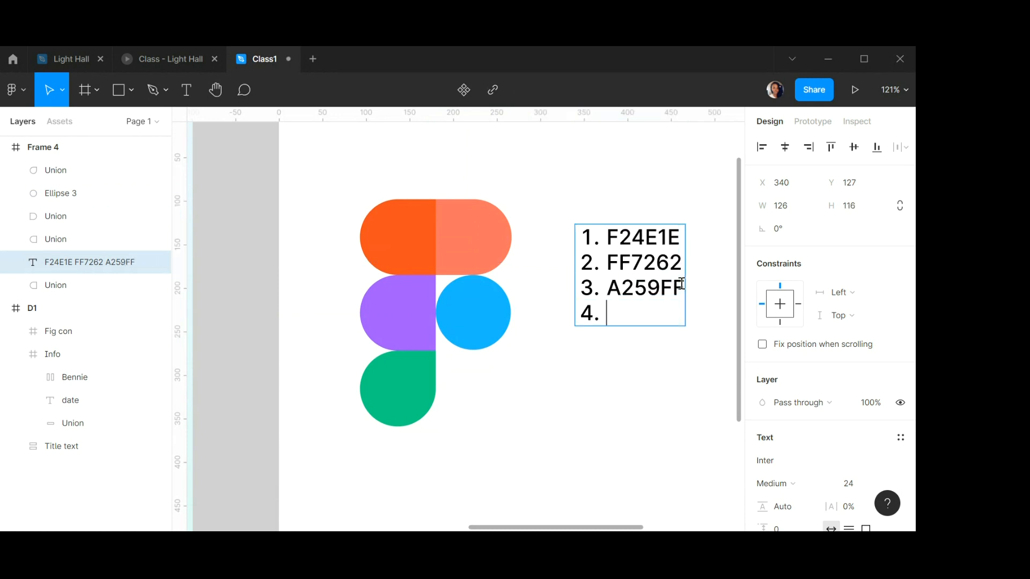
pyautogui.hotkey('ctrl', 'v')
pyautogui.press('Escape')
# Copy the green shape's hex code and add it as list item 5, 0ACF83.
pyautogui.click(409, 378)
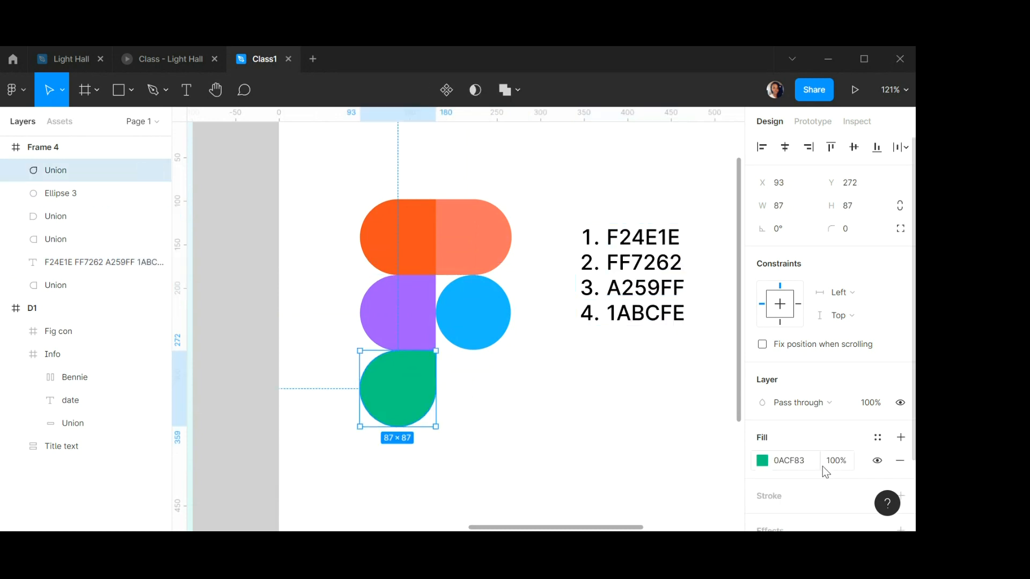
pyautogui.click(788, 461)
pyautogui.hotkey('ctrl', 'c')
pyautogui.click(662, 317)
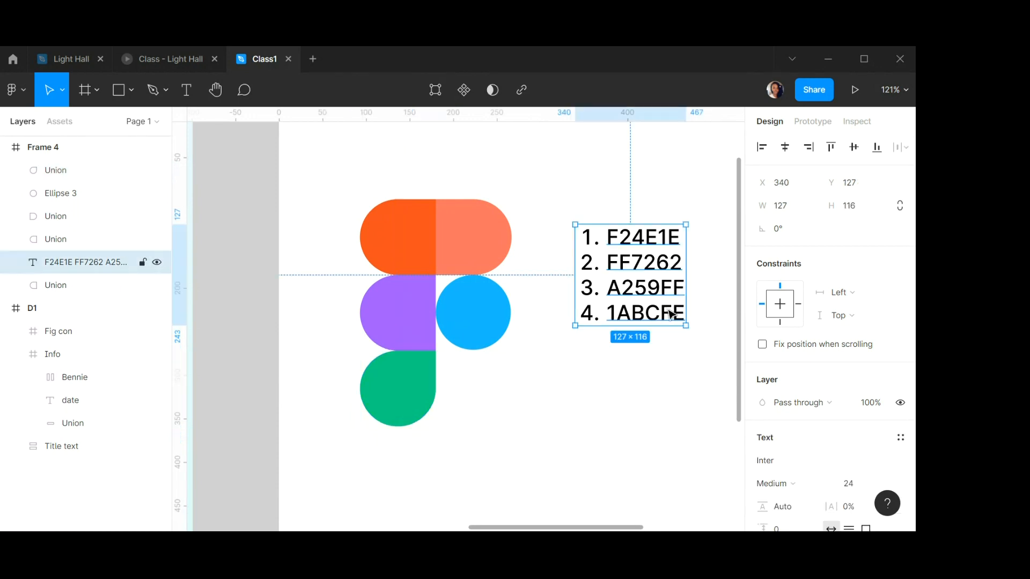
pyautogui.doubleClick(673, 313)
pyautogui.click(682, 310)
pyautogui.press('Return')
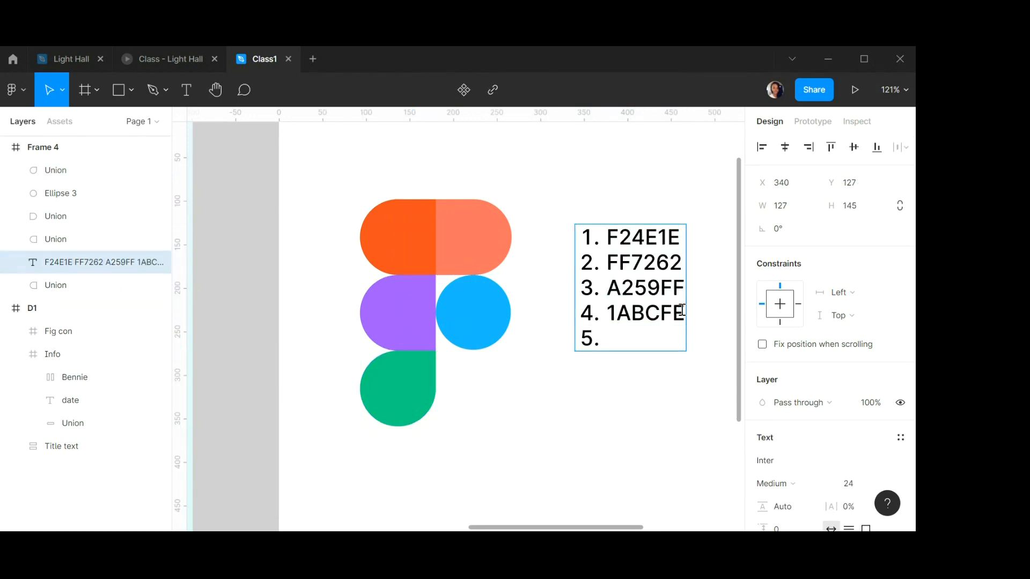
pyautogui.hotkey('ctrl', 'v')
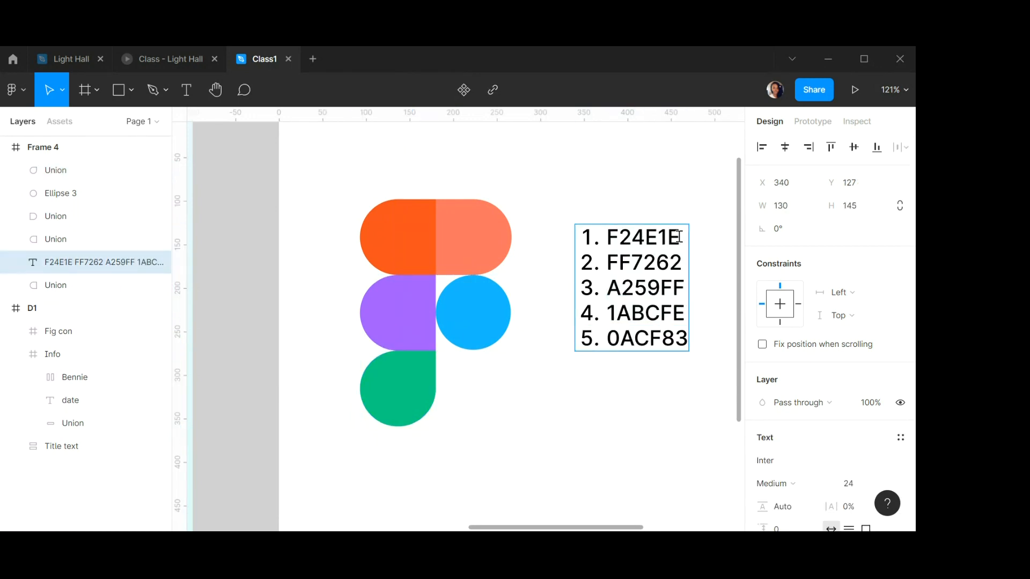
# Append the colour names "-red" and "-pink" to list items 1 and 2.
pyautogui.write('-red 2.')
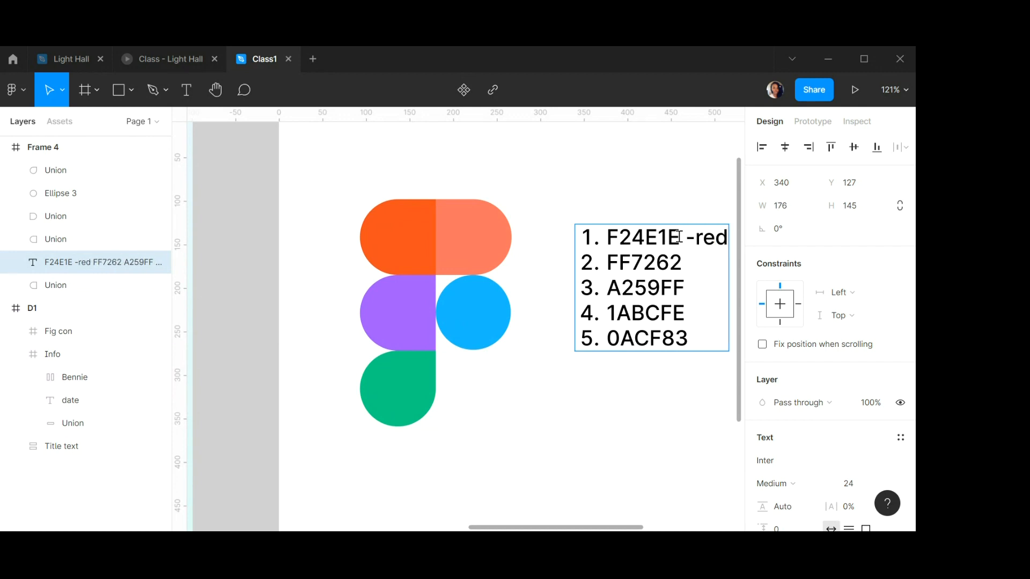
pyautogui.write(' FF7262 -pink')
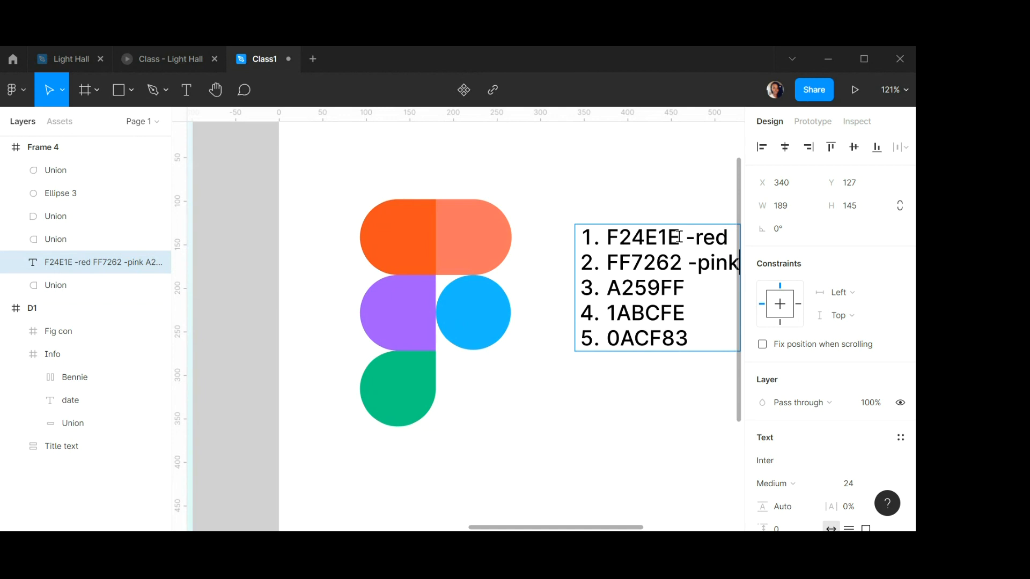
# Append "- purple", "- blue" and "- Green" to list items 3, 4 and 5.
pyautogui.scroll(-3, 606, 229)
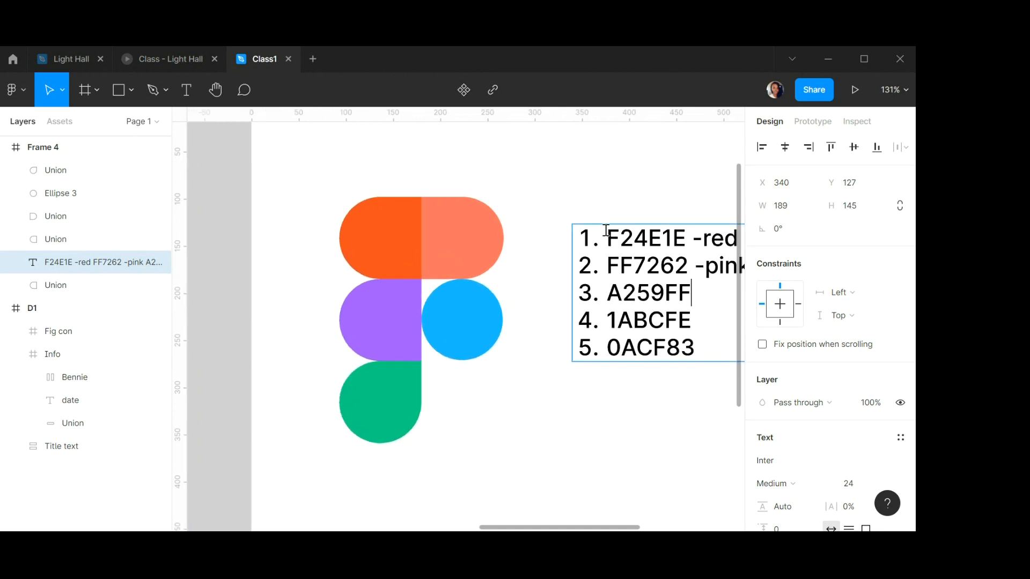
pyautogui.scroll(-2, 606, 230)
pyautogui.press('Down')
pyautogui.write('- ')
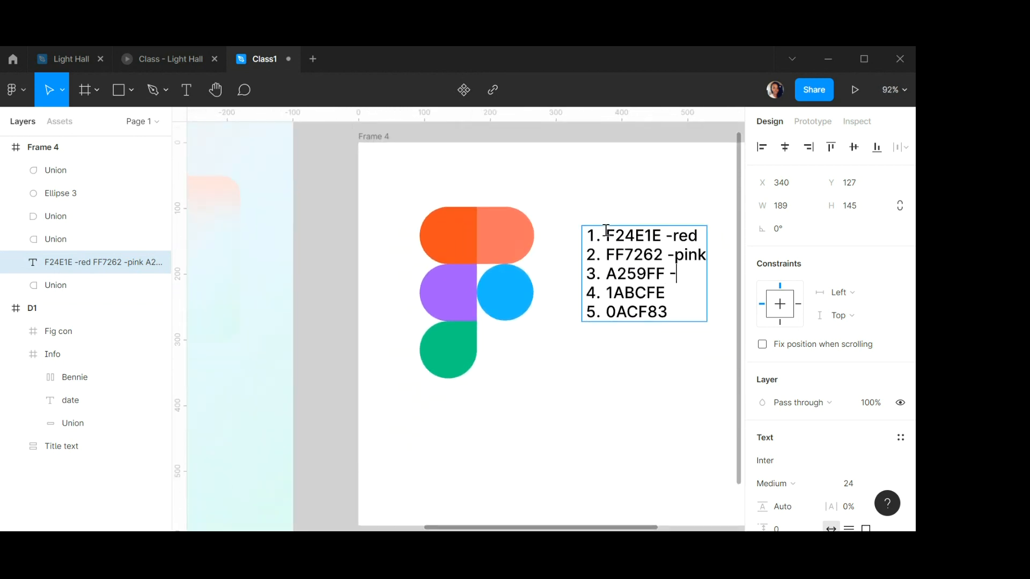
pyautogui.write('purple')
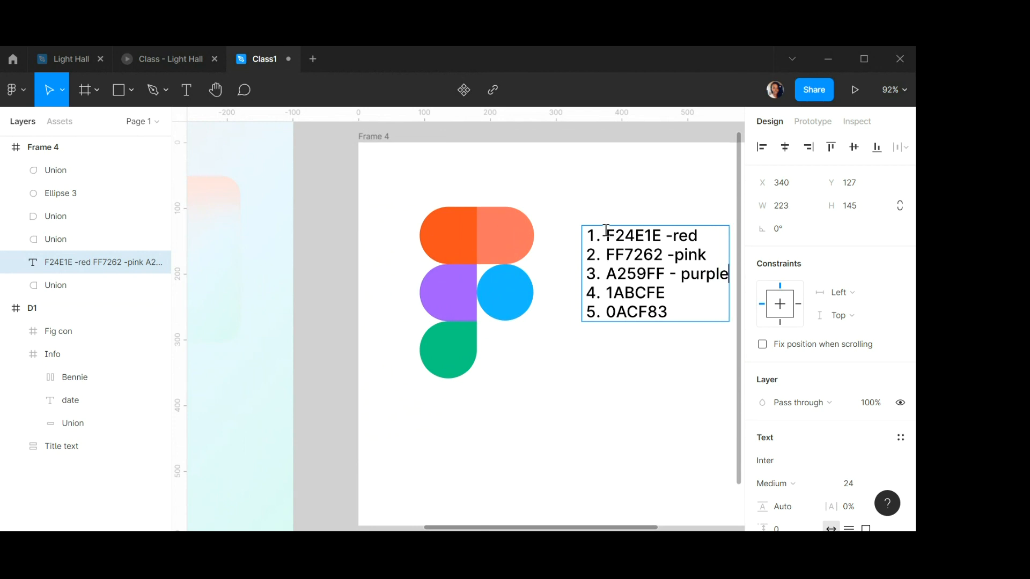
pyautogui.press('Down')
pyautogui.write('-')
pyautogui.write('blue')
pyautogui.press('Down')
pyautogui.write('- Green')
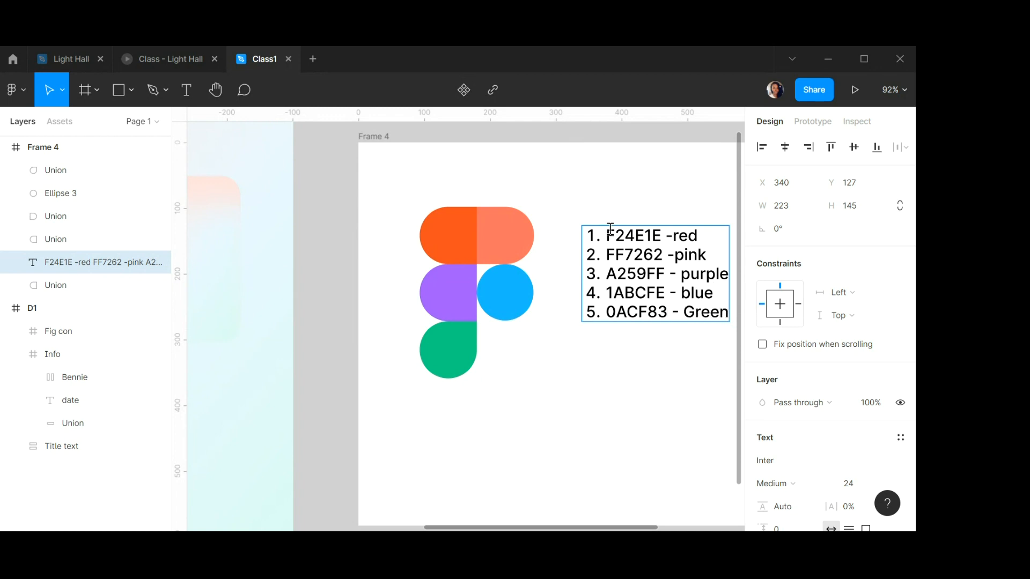
pyautogui.press('Escape')
# Move the colour list slightly left and up, closer to the logo.
pyautogui.scroll(-3, 555, 329)
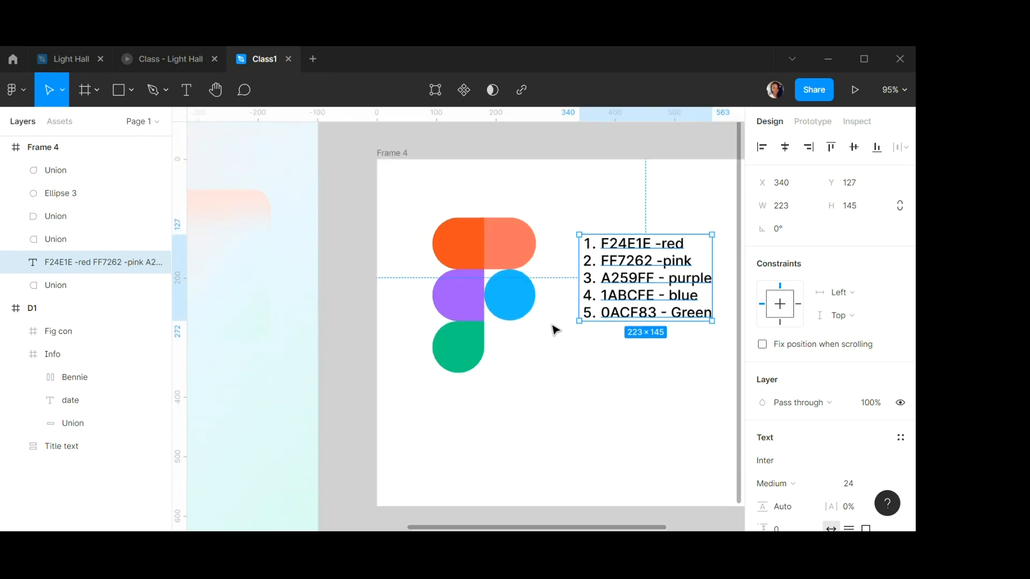
pyautogui.moveTo(634, 282); pyautogui.dragTo(615, 290)
pyautogui.scroll(3, 615, 291)
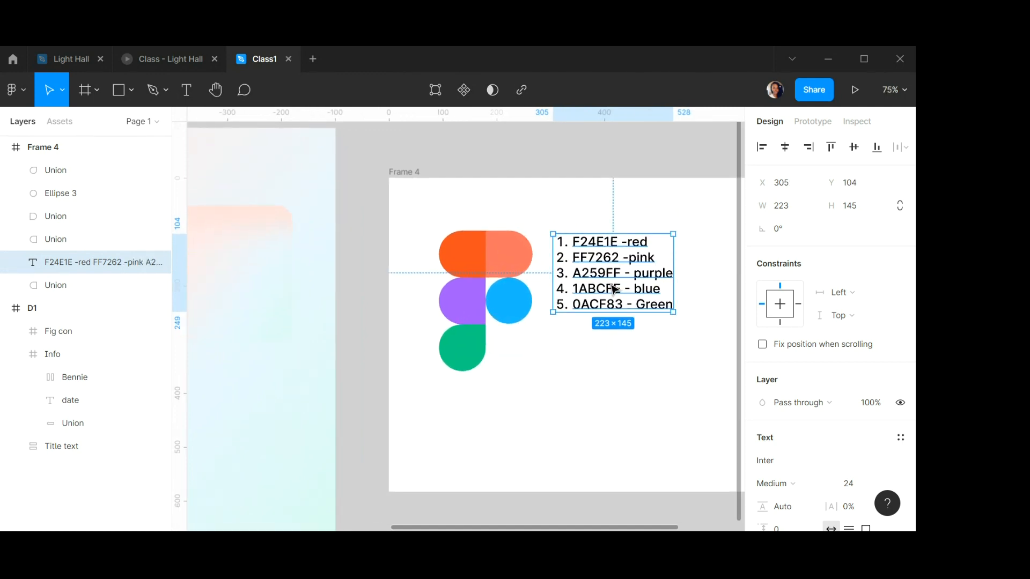
pyautogui.scroll(1, 615, 290)
pyautogui.hscroll(5, 615, 290)
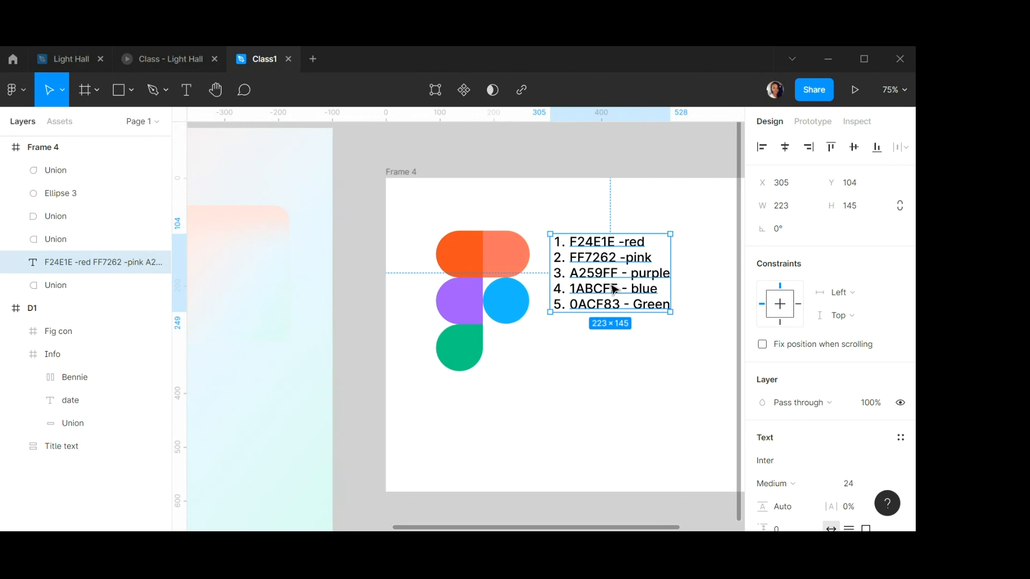
pyautogui.scroll(5, 556, 274)
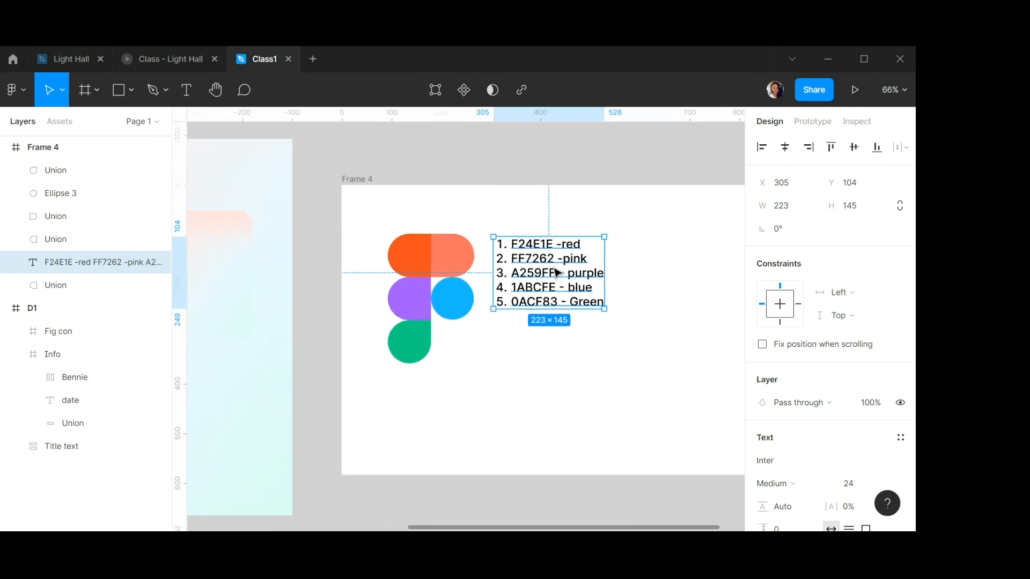
pyautogui.scroll(-3, 556, 273)
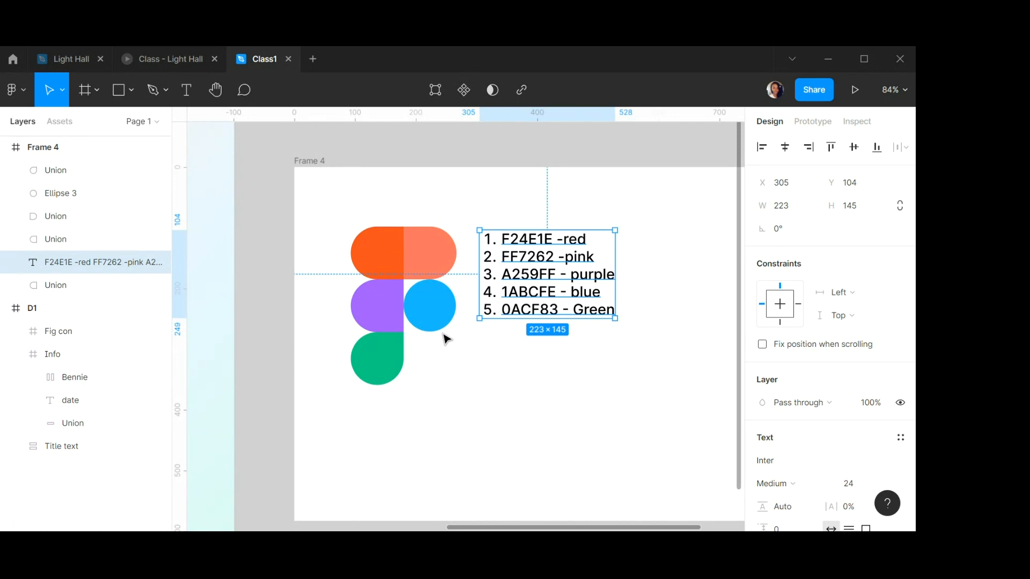
# Draw a circle sized 87 × 87 and place it below the blue circle.
pyautogui.click(460, 364)
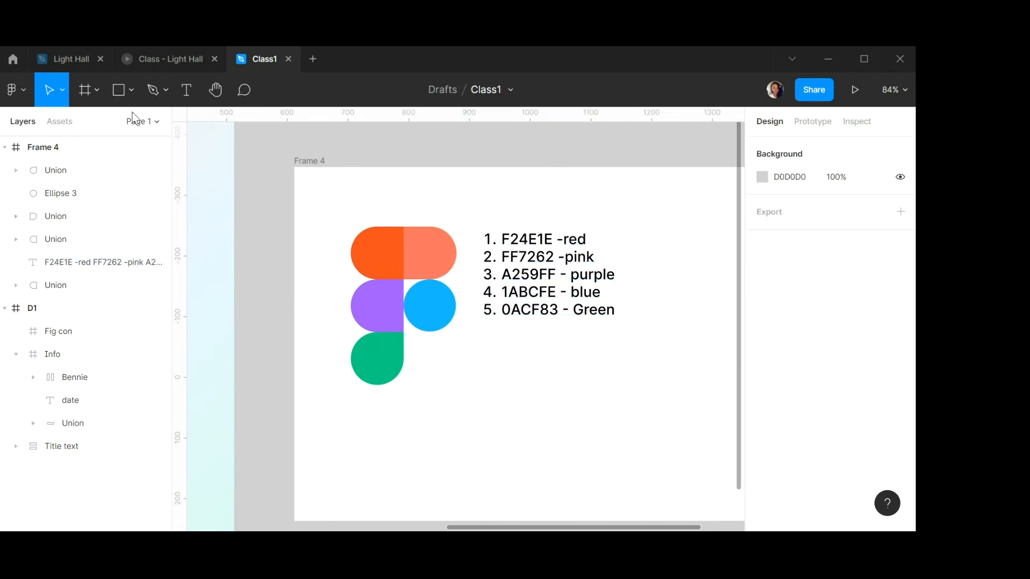
pyautogui.click(118, 94)
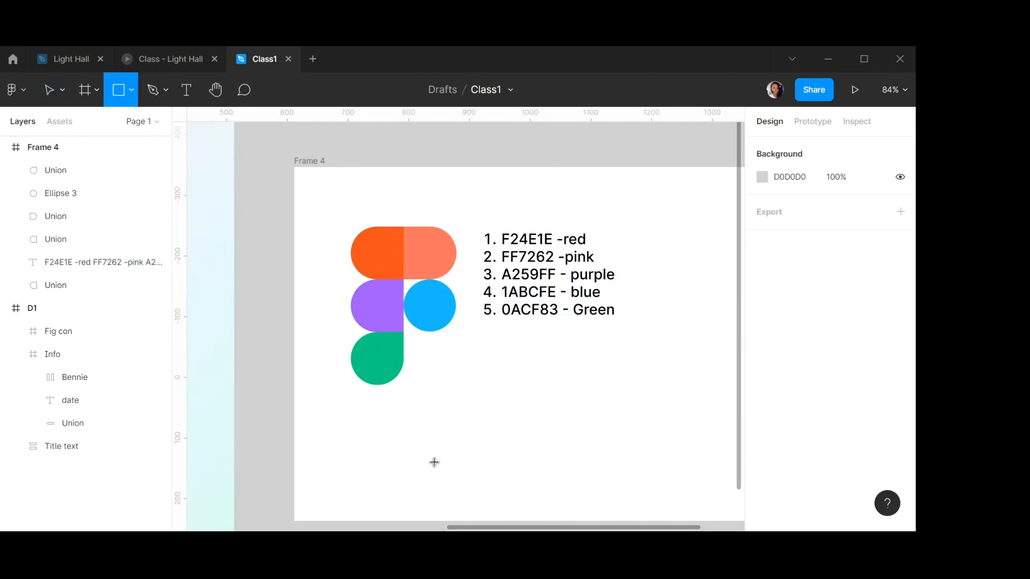
pyautogui.click(121, 95)
pyautogui.click(94, 177)
pyautogui.moveTo(443, 404); pyautogui.dragTo(487, 447)
pyautogui.click(790, 209)
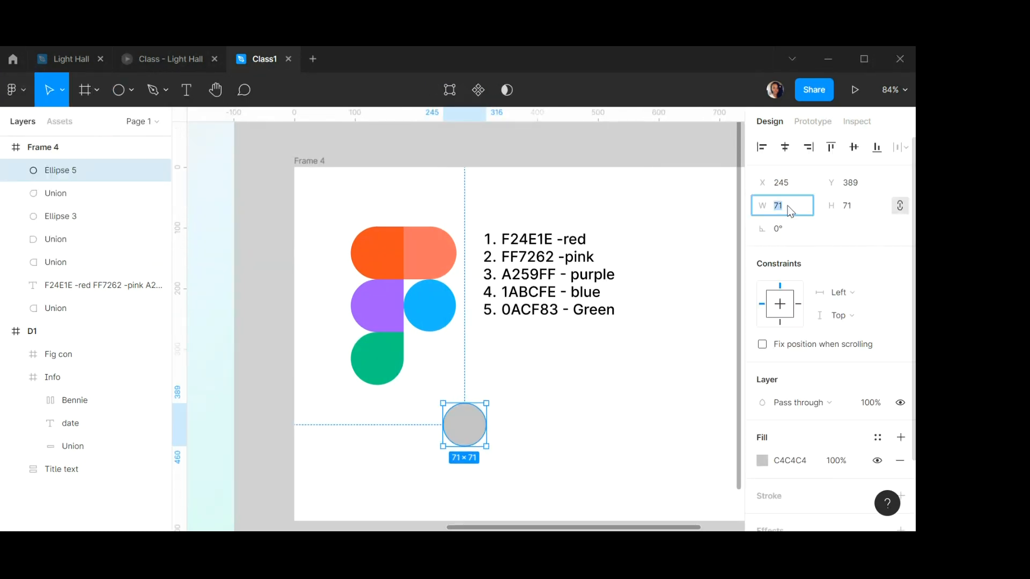
pyautogui.write('8787')
pyautogui.press('BackSpace')
pyautogui.press('BackSpace')
pyautogui.click(857, 209)
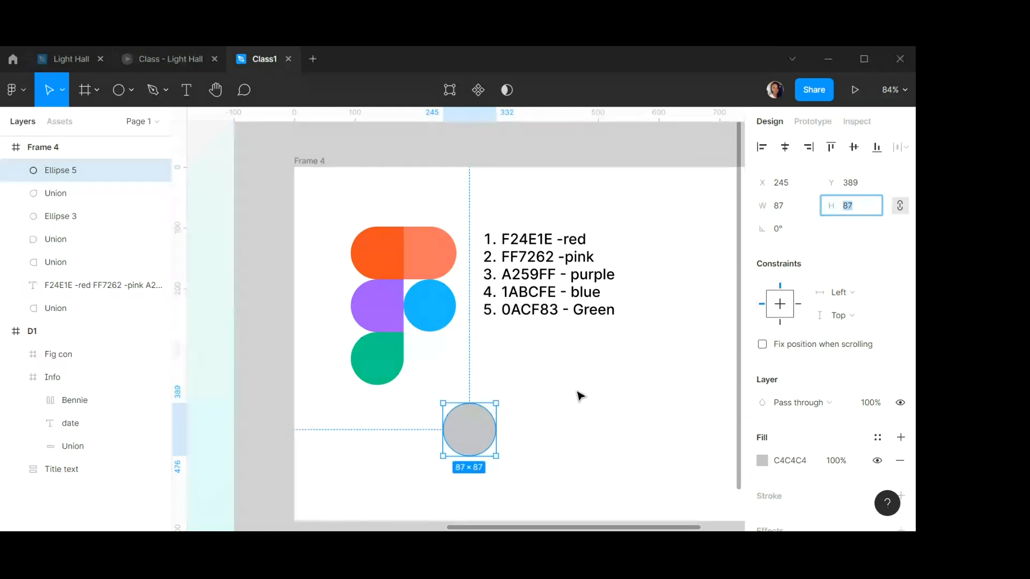
pyautogui.click(577, 396)
pyautogui.click(468, 429)
pyautogui.moveTo(472, 430); pyautogui.dragTo(459, 405)
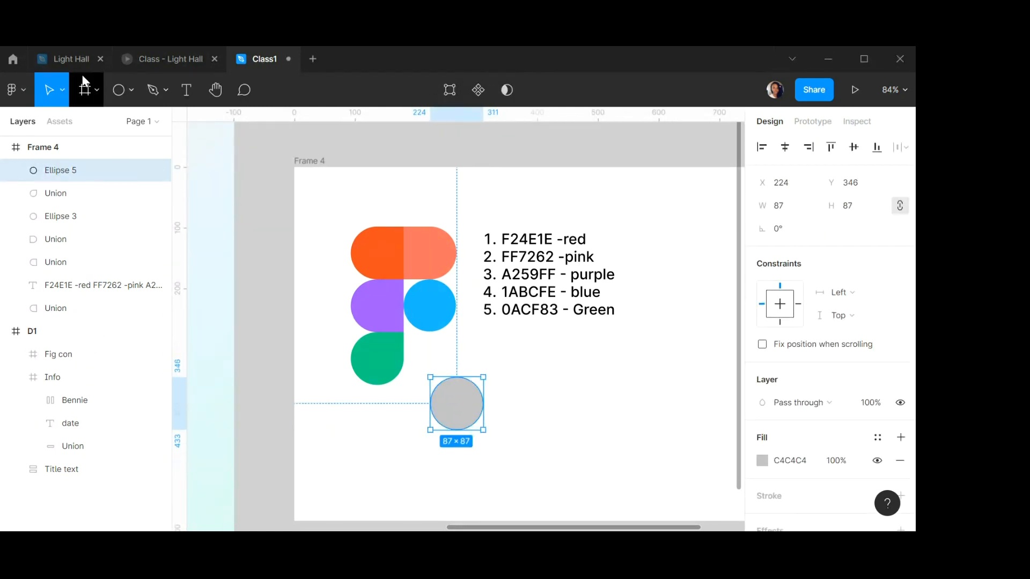
# Draw a square and set it to 42 × 42.
pyautogui.click(129, 90)
pyautogui.click(103, 131)
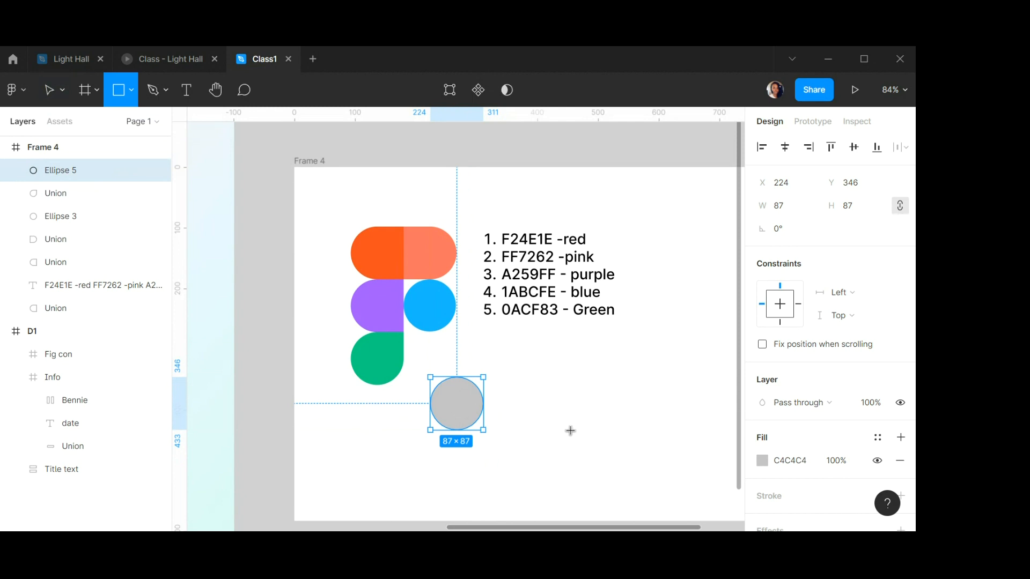
pyautogui.moveTo(507, 371); pyautogui.dragTo(525, 390)
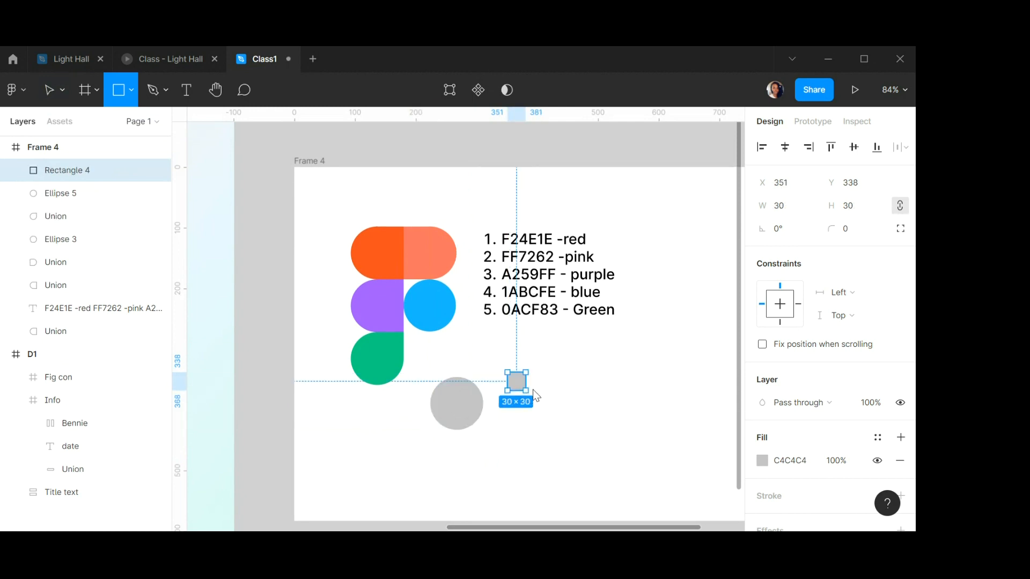
pyautogui.click(785, 208)
pyautogui.write('42')
pyautogui.press('Tab')
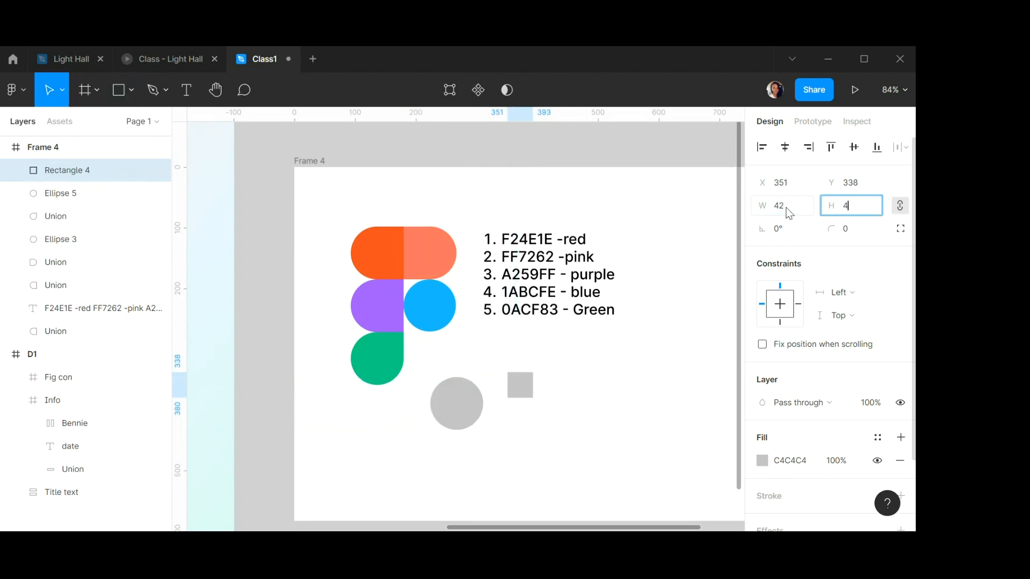
pyautogui.write('42')
pyautogui.press('Return')
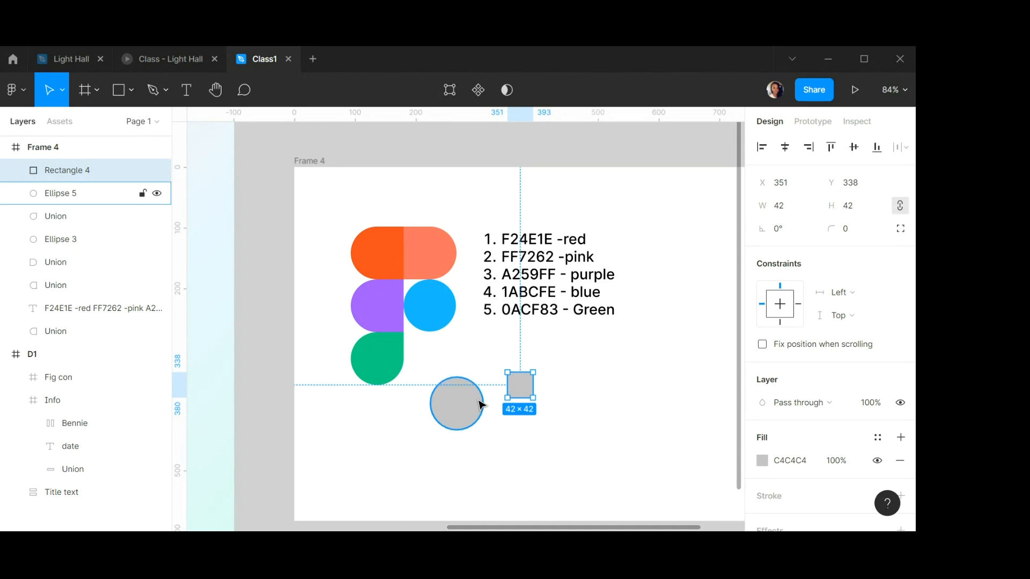
# Place the square over the circle's top-right quadrant.
pyautogui.scroll(5, 478, 404)
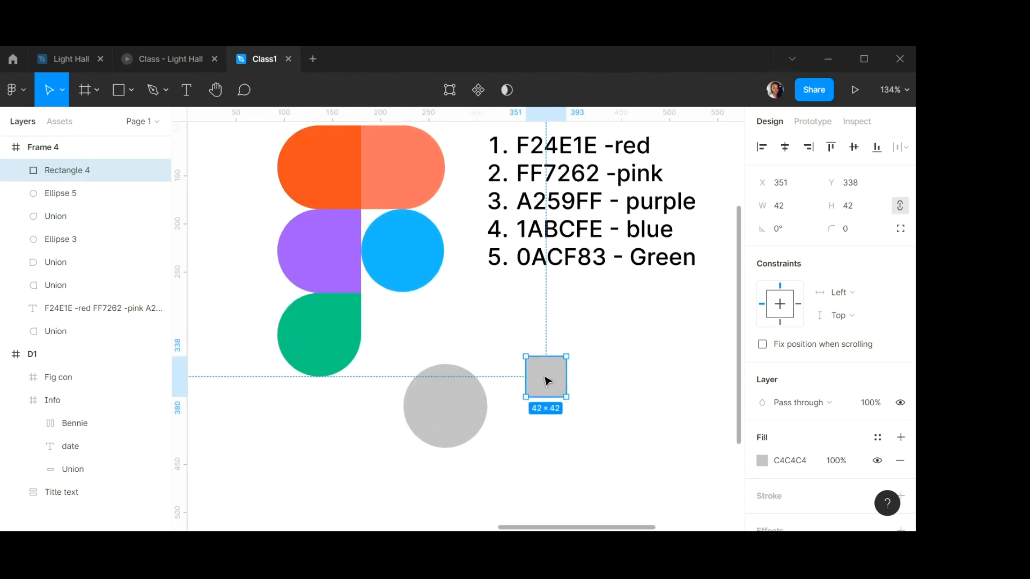
pyautogui.moveTo(547, 381); pyautogui.dragTo(463, 375)
pyautogui.scroll(8, 470, 374)
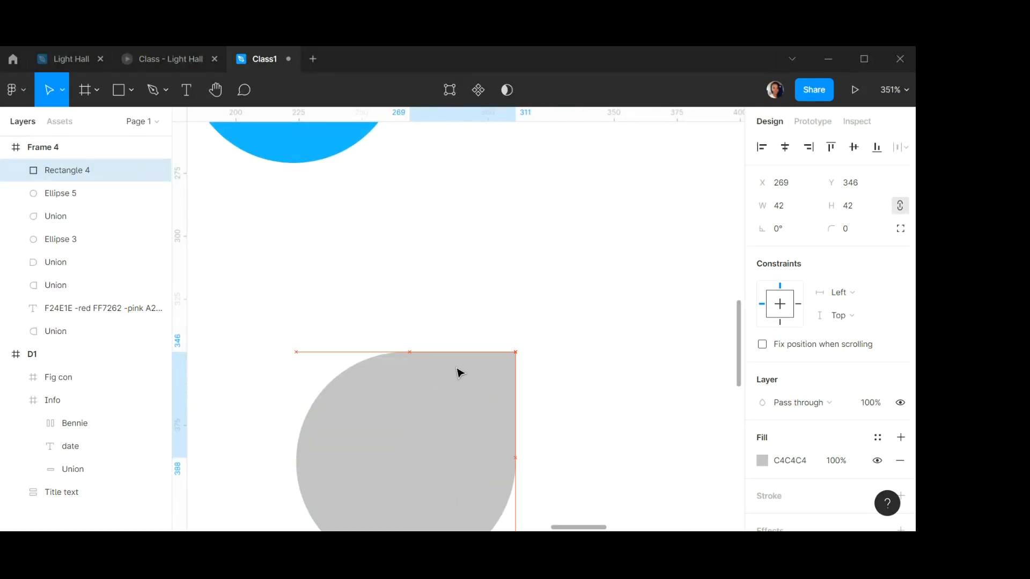
pyautogui.click(619, 385)
pyautogui.scroll(1, 601, 403)
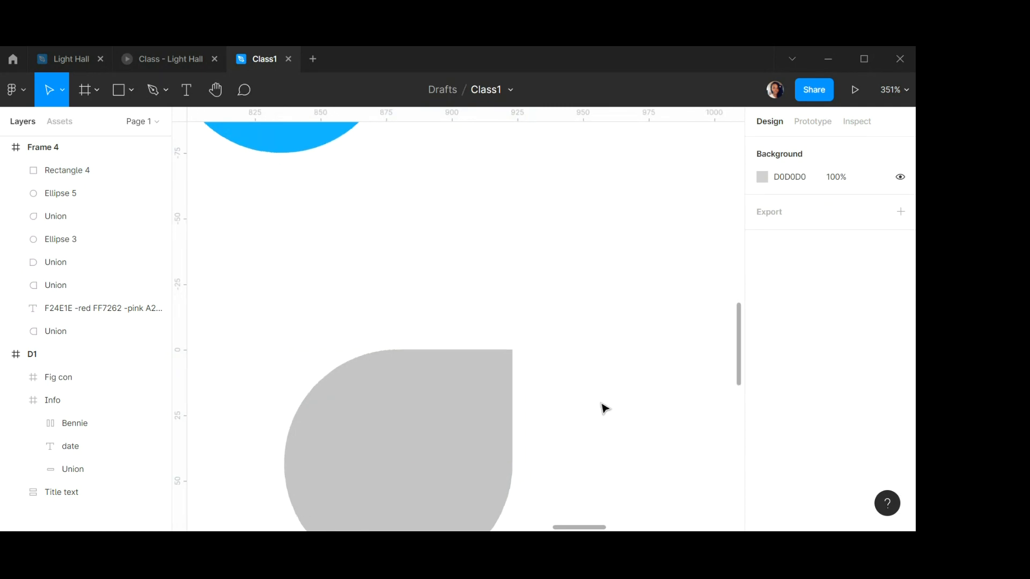
pyautogui.scroll(-2, 600, 404)
pyautogui.scroll(2, 600, 403)
pyautogui.scroll(1, 605, 408)
pyautogui.scroll(-5, 605, 408)
pyautogui.scroll(1, 603, 405)
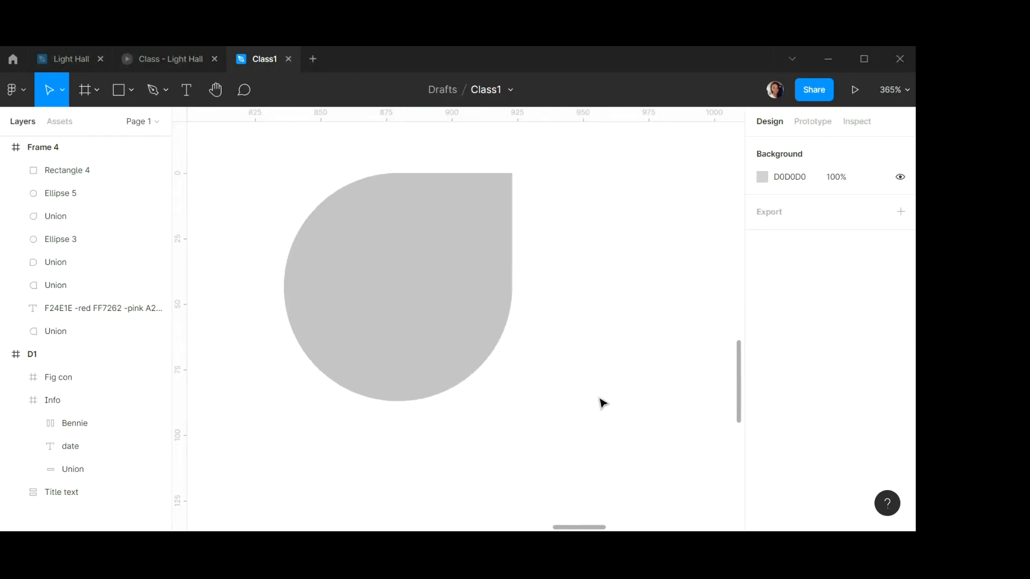
# Union the square and the circle into a teardrop shape.
pyautogui.click(467, 202)
pyautogui.keyDown('shift'); pyautogui.click(357, 288); pyautogui.keyUp('shift')
pyautogui.click(519, 101)
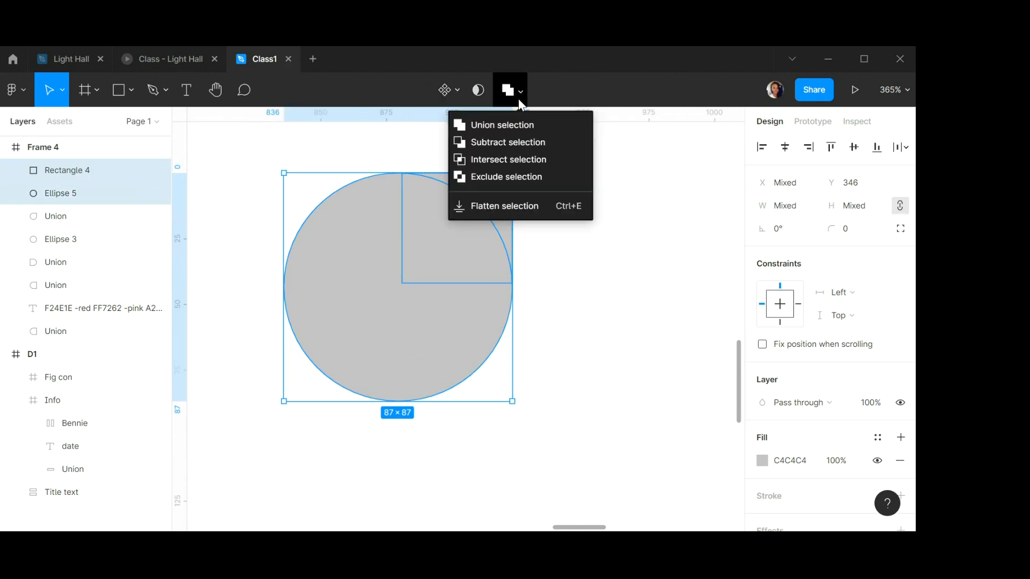
pyautogui.click(504, 127)
pyautogui.click(562, 272)
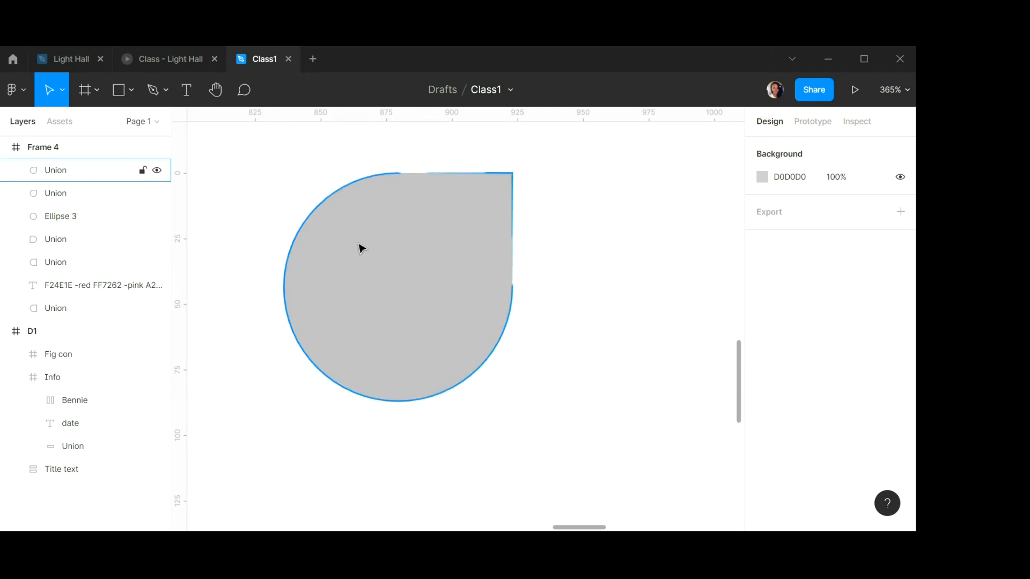
# Delete the new teardrop shape.
pyautogui.scroll(-10, 360, 248)
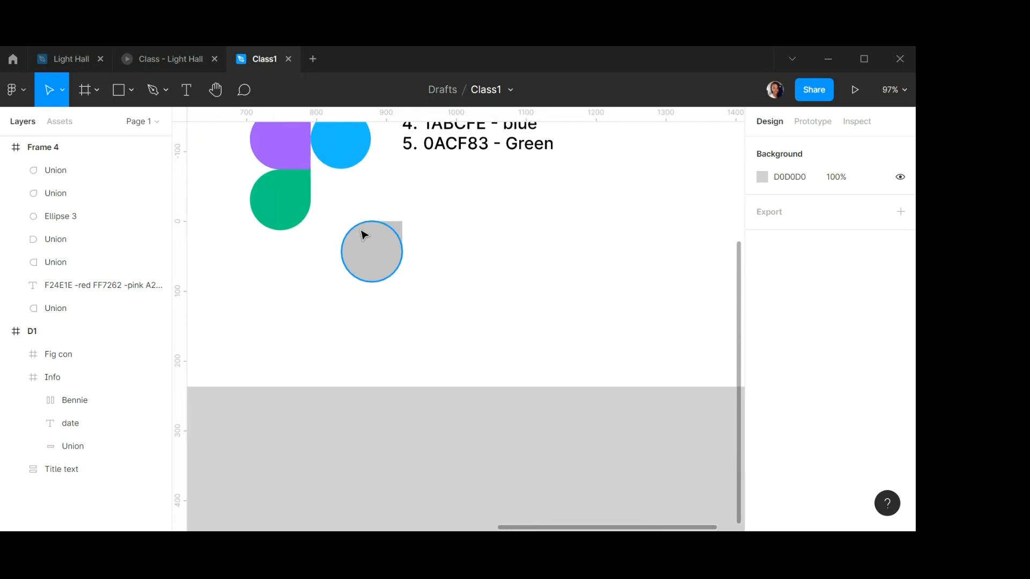
pyautogui.scroll(-3, 365, 234)
pyautogui.scroll(-1, 368, 196)
pyautogui.scroll(4, 368, 197)
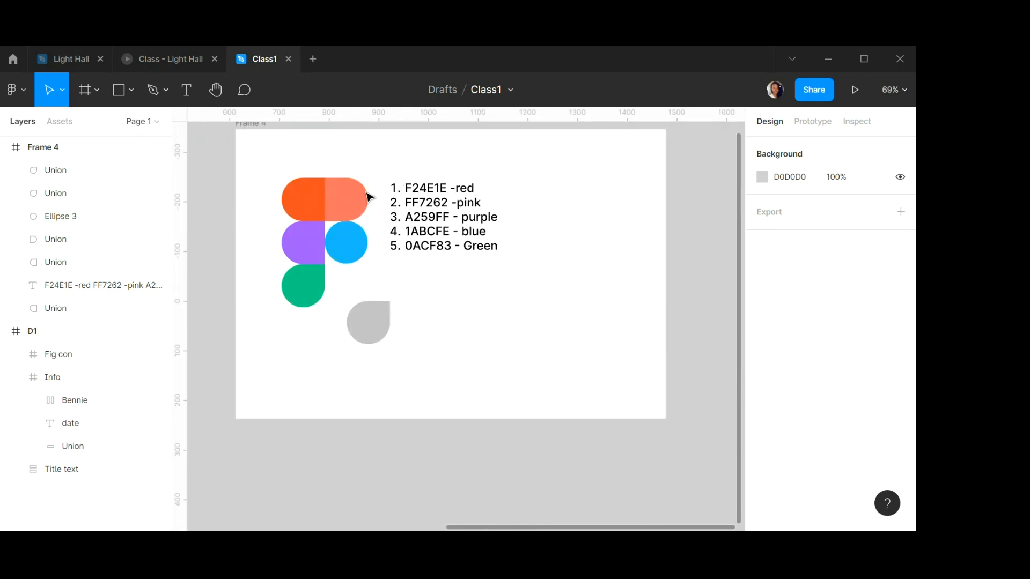
pyautogui.scroll(2, 368, 197)
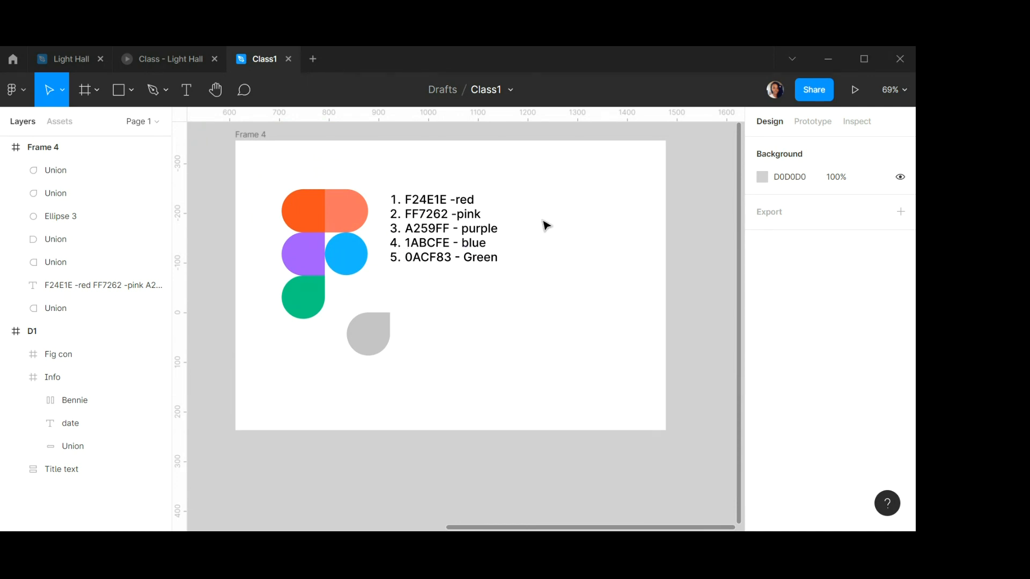
pyautogui.click(377, 322)
pyautogui.press('Delete')
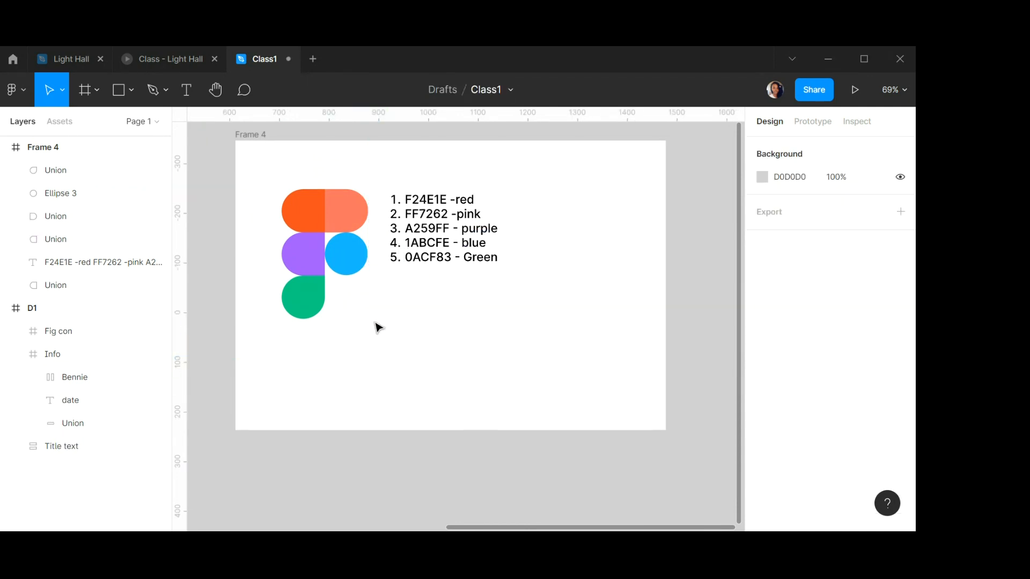
pyautogui.scroll(3, 287, 235)
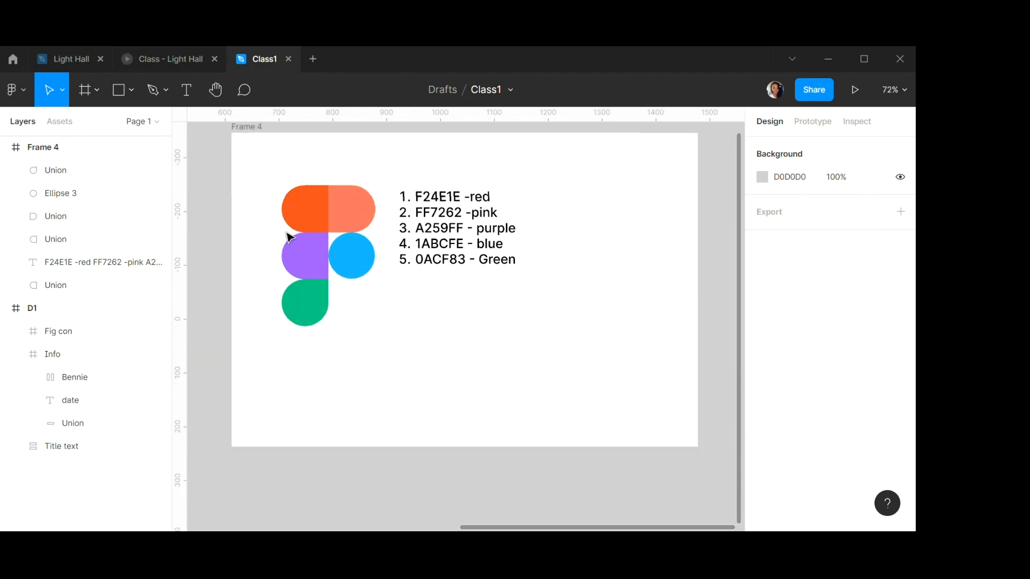
# Examine the glossy Figma logo in the reference design file, then return to the working file.
pyautogui.click(73, 56)
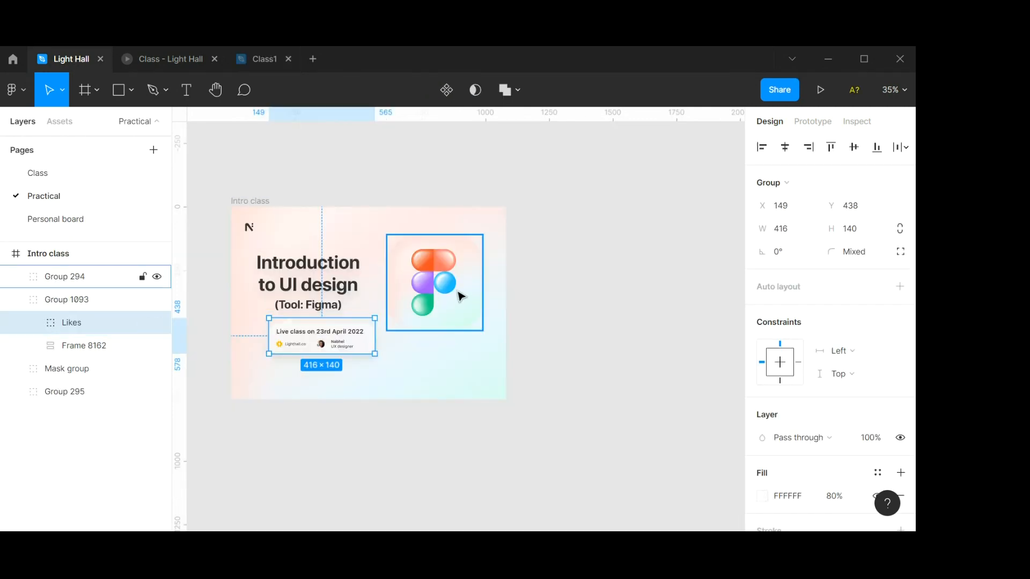
pyautogui.scroll(1, 456, 284)
pyautogui.scroll(5, 449, 276)
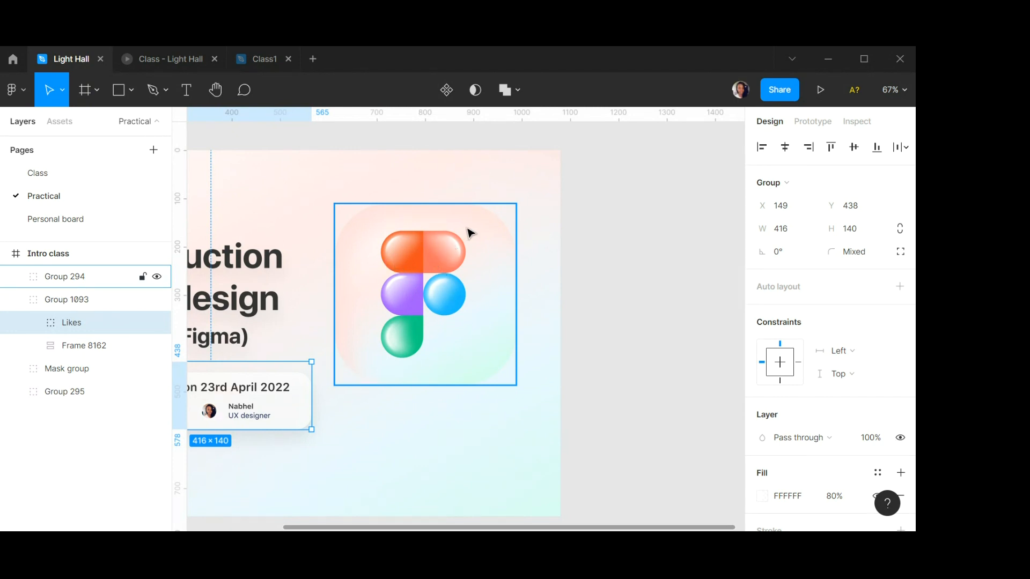
pyautogui.scroll(1, 451, 244)
pyautogui.click(485, 231)
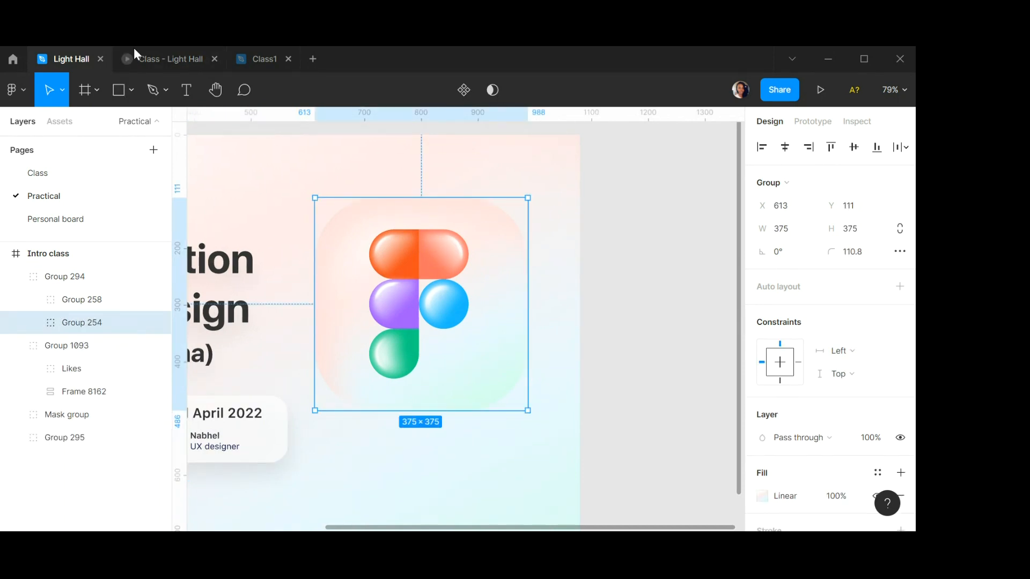
pyautogui.click(260, 57)
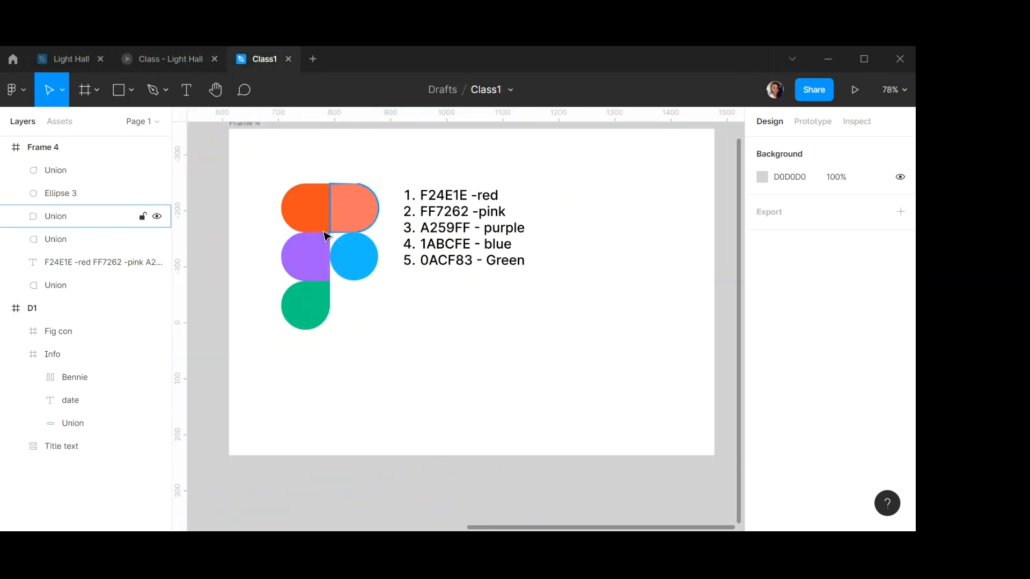
# Move the colour-code list further right, away from the logo.
pyautogui.scroll(4, 328, 214)
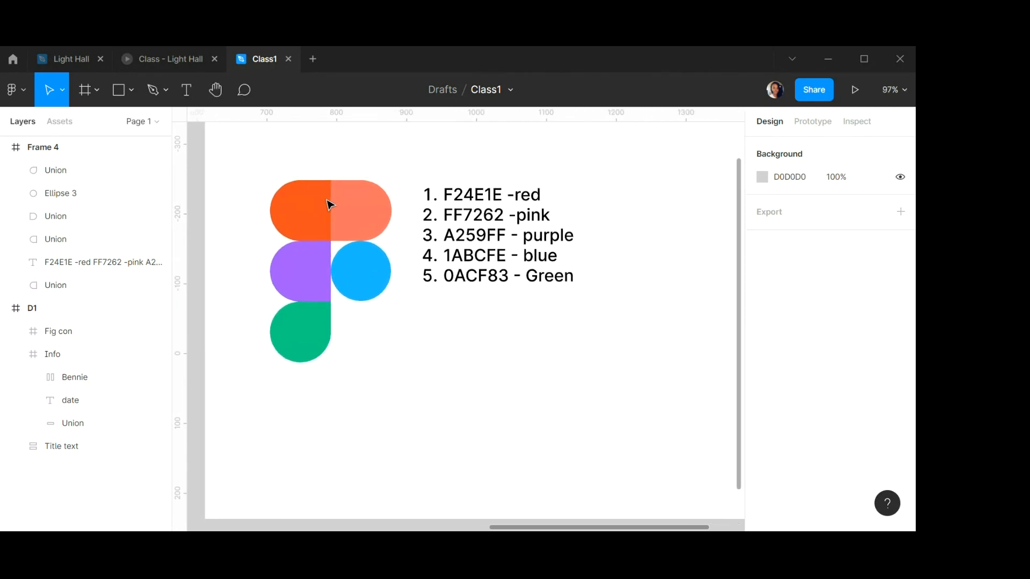
pyautogui.scroll(2, 327, 201)
pyautogui.click(514, 248)
pyautogui.moveTo(604, 239); pyautogui.dragTo(660, 241)
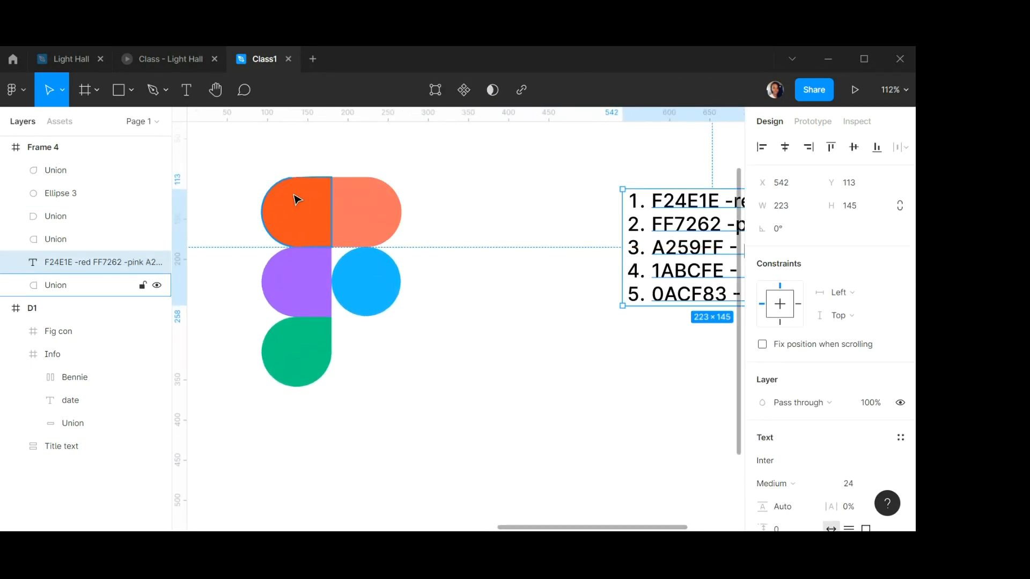
# Duplicate the red top-left logo shape beside the logo and resize the copy to 75 × 75.
pyautogui.click(296, 200)
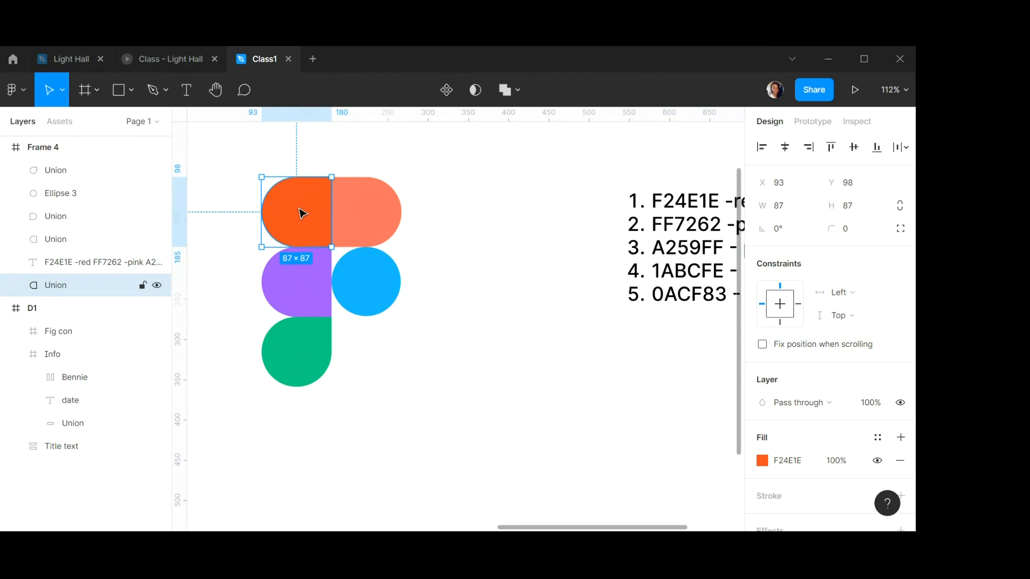
pyautogui.moveTo(302, 213); pyautogui.dragTo(481, 264)
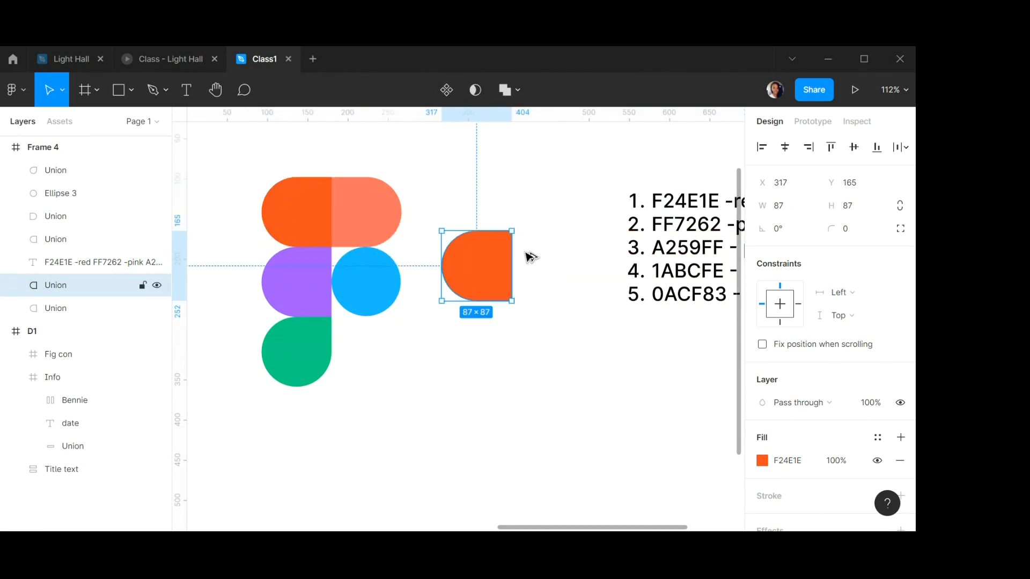
pyautogui.click(789, 208)
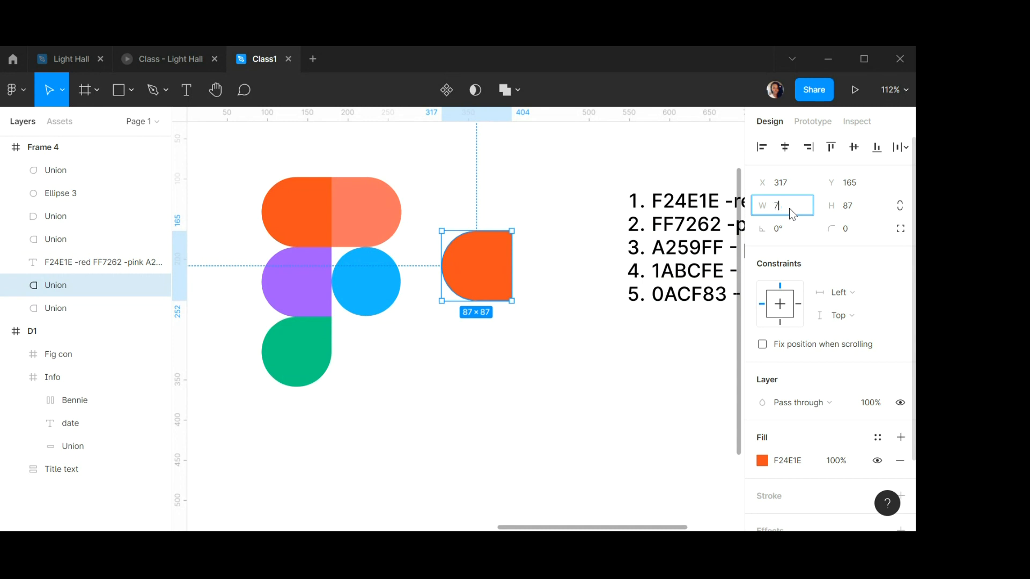
pyautogui.write('75')
pyautogui.press('Tab')
pyautogui.write('75')
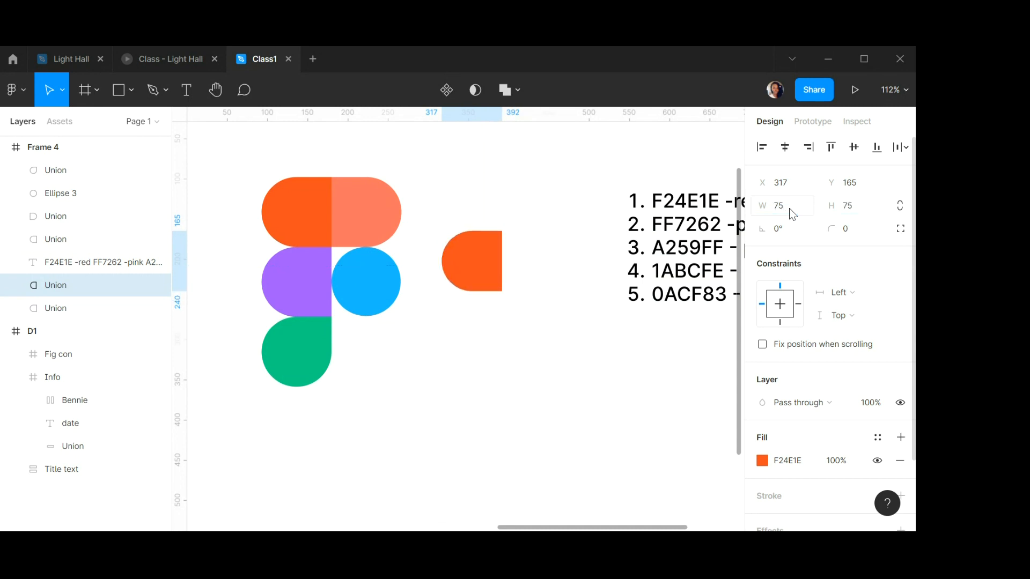
pyautogui.press('Return')
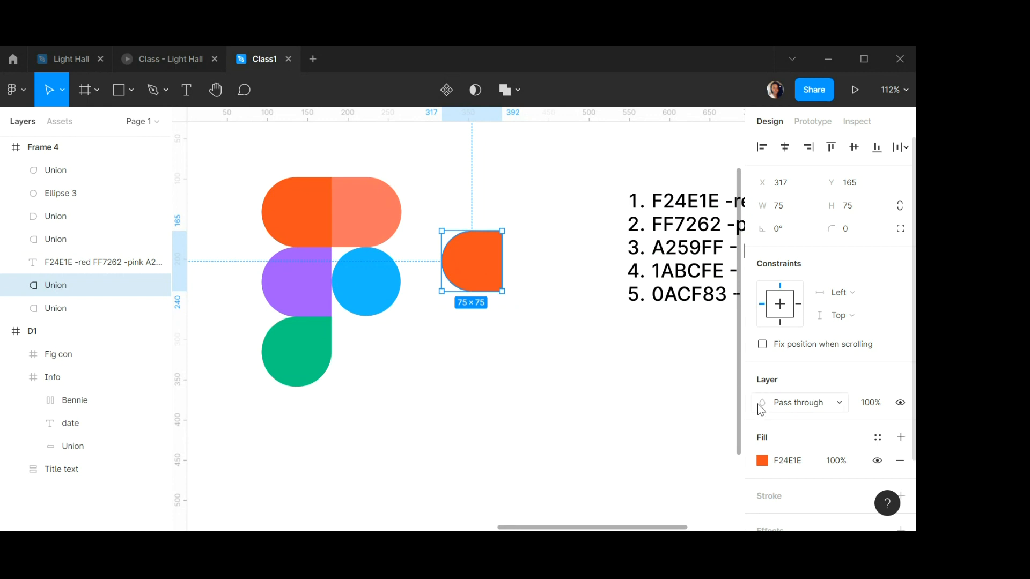
# Recolour the copy near-white and place it inside the red shape's top-left area.
pyautogui.click(762, 462)
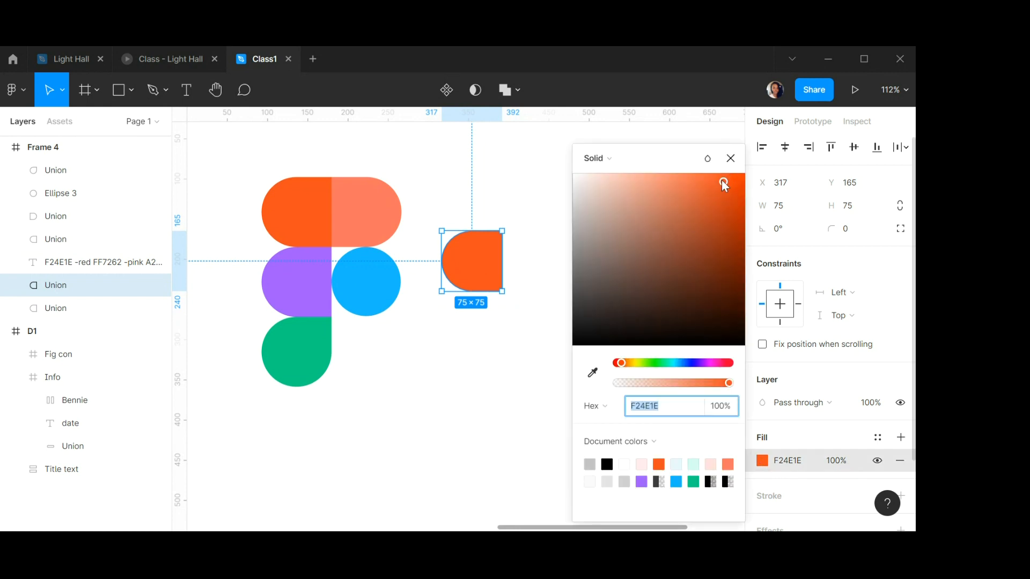
pyautogui.moveTo(729, 182); pyautogui.dragTo(572, 188)
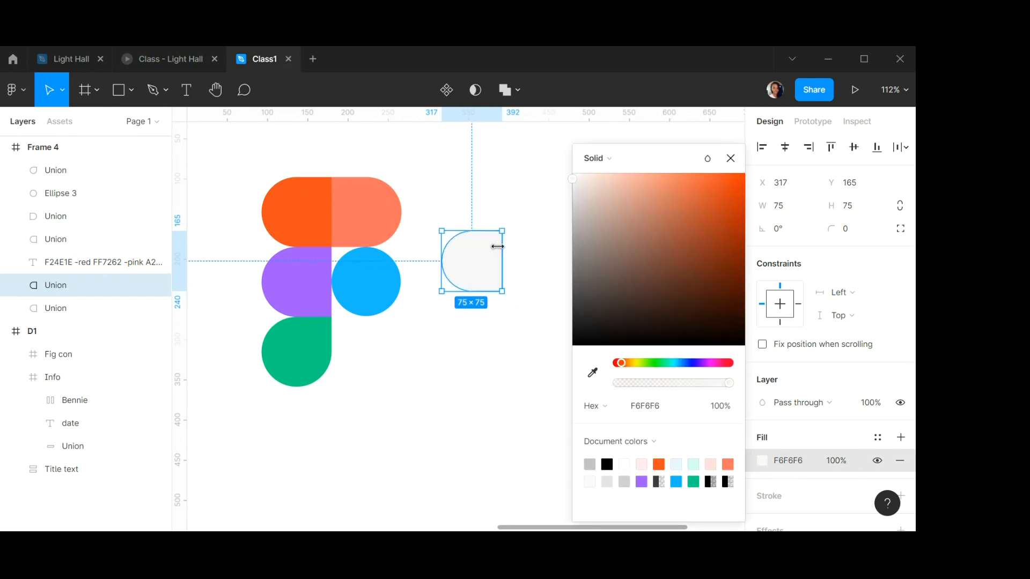
pyautogui.moveTo(467, 260); pyautogui.dragTo(289, 210)
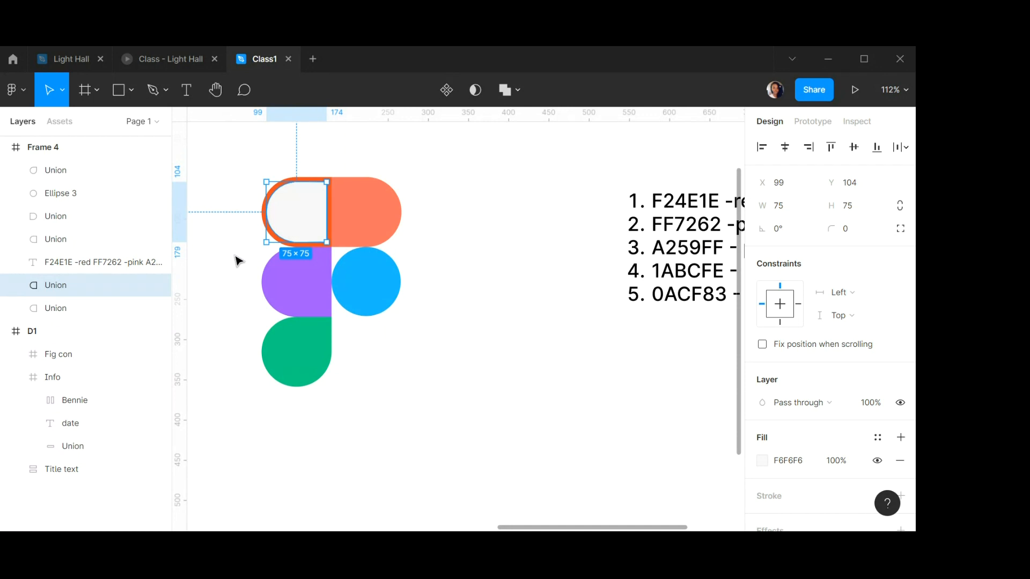
# Set the highlight copy's fill to FFFFFF.
pyautogui.scroll(5, 306, 207)
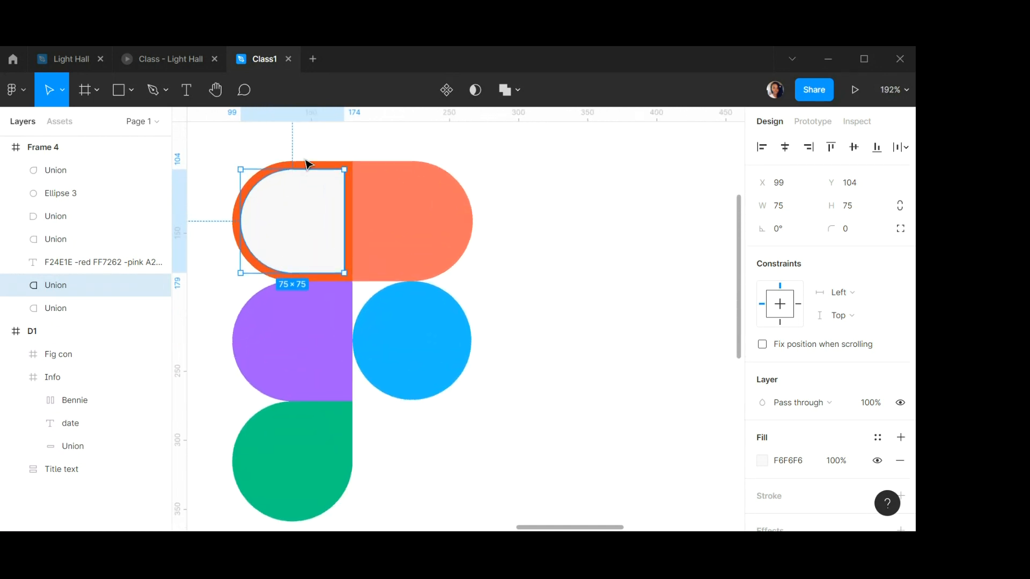
pyautogui.keyDown('shift'); pyautogui.click(330, 167); pyautogui.keyUp('shift')
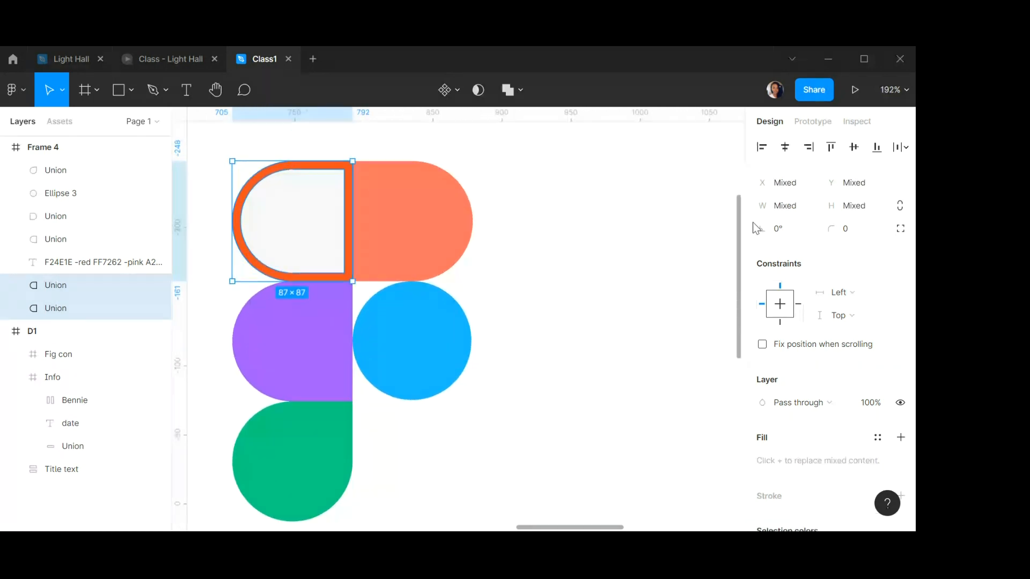
pyautogui.click(521, 234)
pyautogui.click(292, 200)
pyautogui.scroll(1, 289, 195)
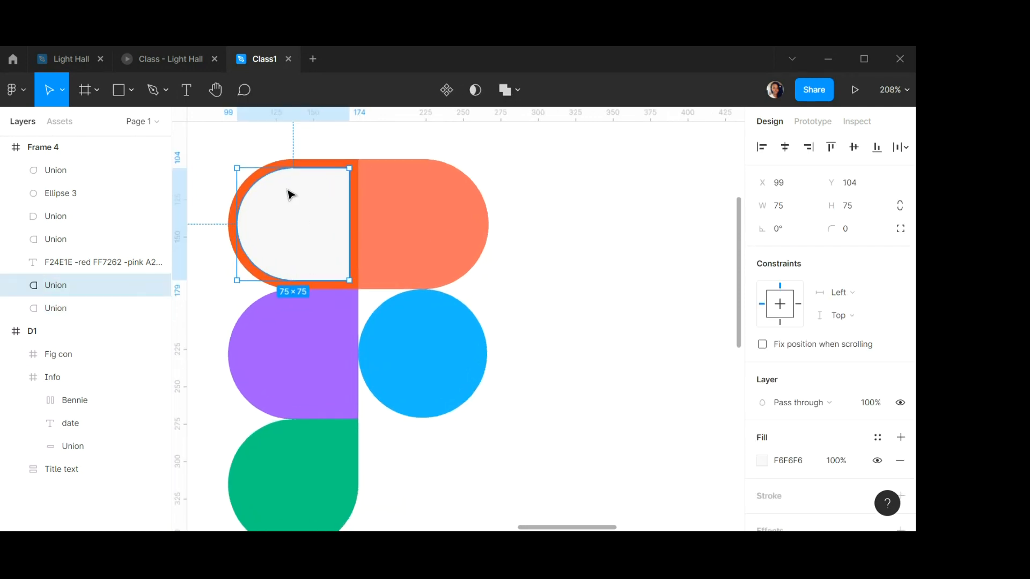
pyautogui.scroll(2, 289, 194)
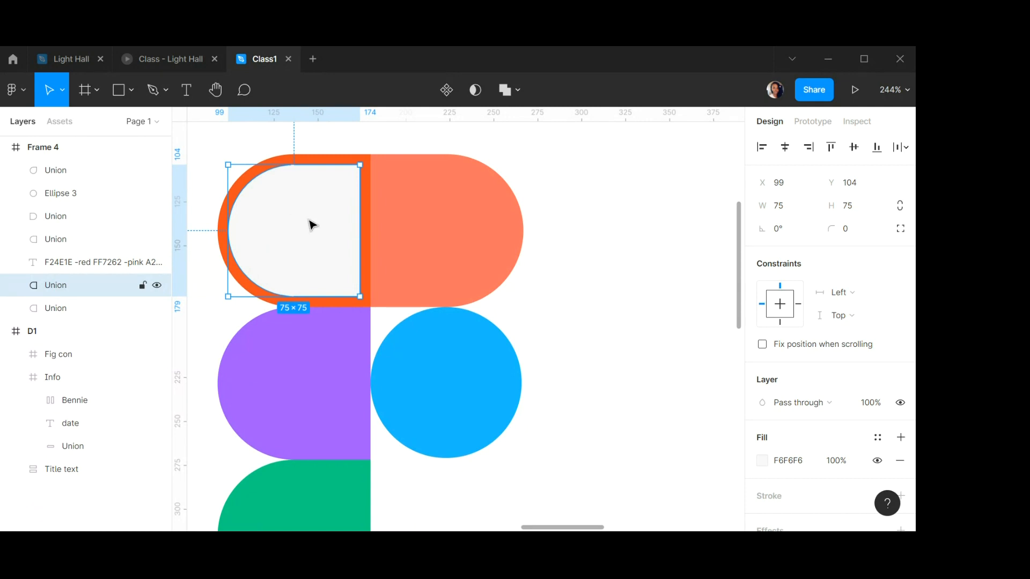
pyautogui.scroll(-2, 860, 346)
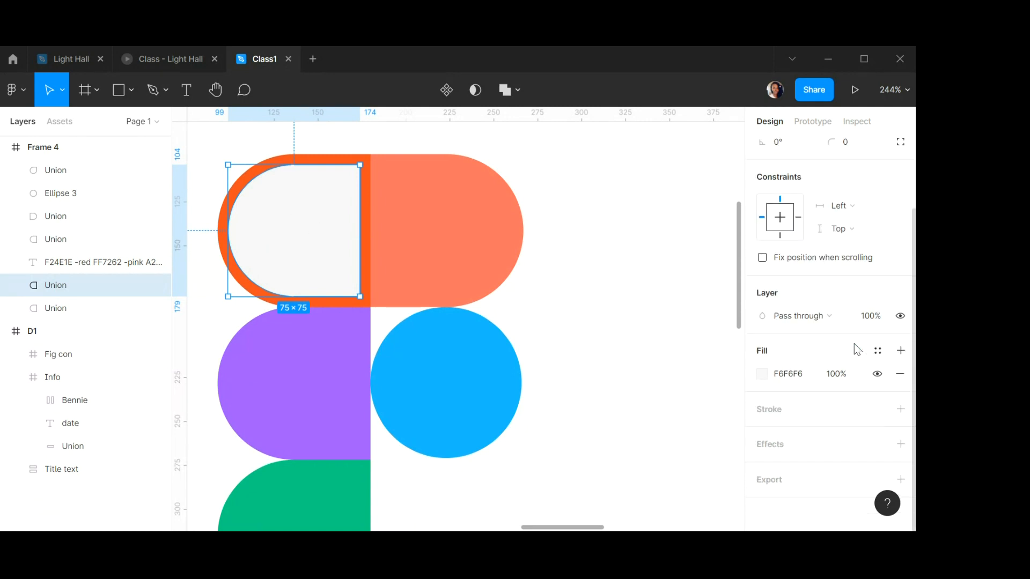
pyautogui.click(762, 373)
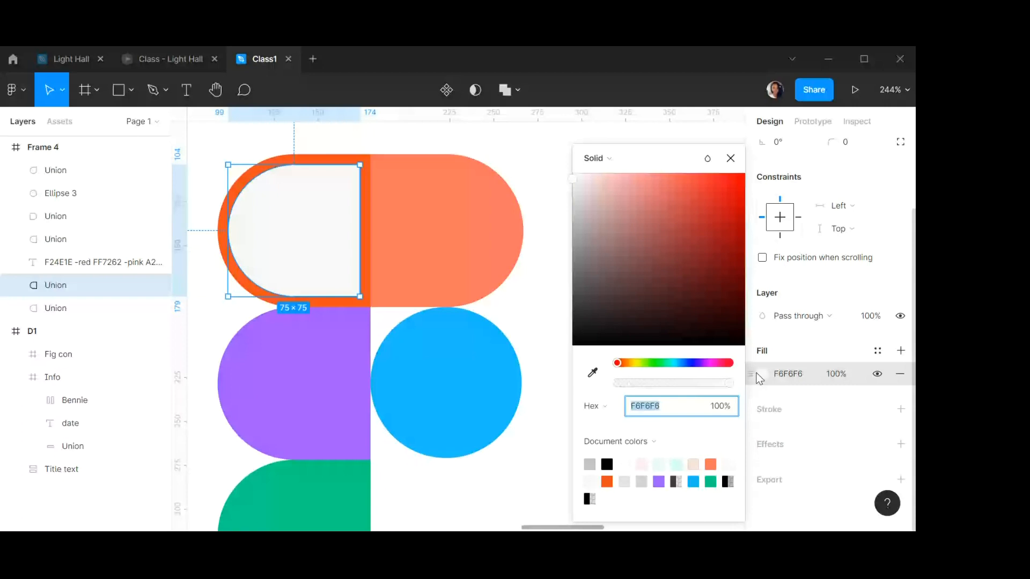
pyautogui.click(790, 376)
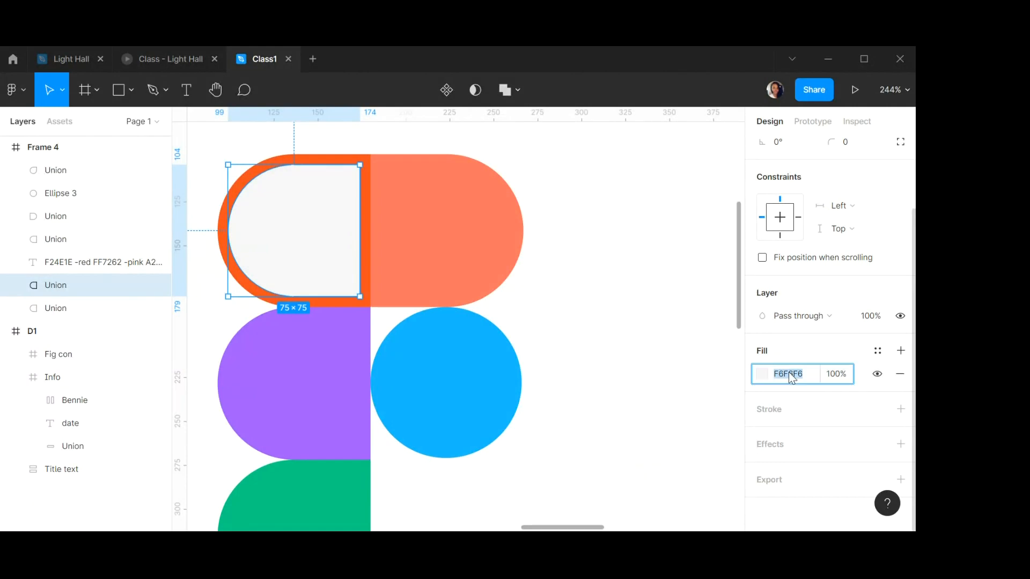
pyautogui.write('ffffff')
pyautogui.press('Return')
# Change the highlight's fill to a linear gradient running diagonally from its top-left corner toward its centre.
pyautogui.click(761, 374)
pyautogui.click(609, 158)
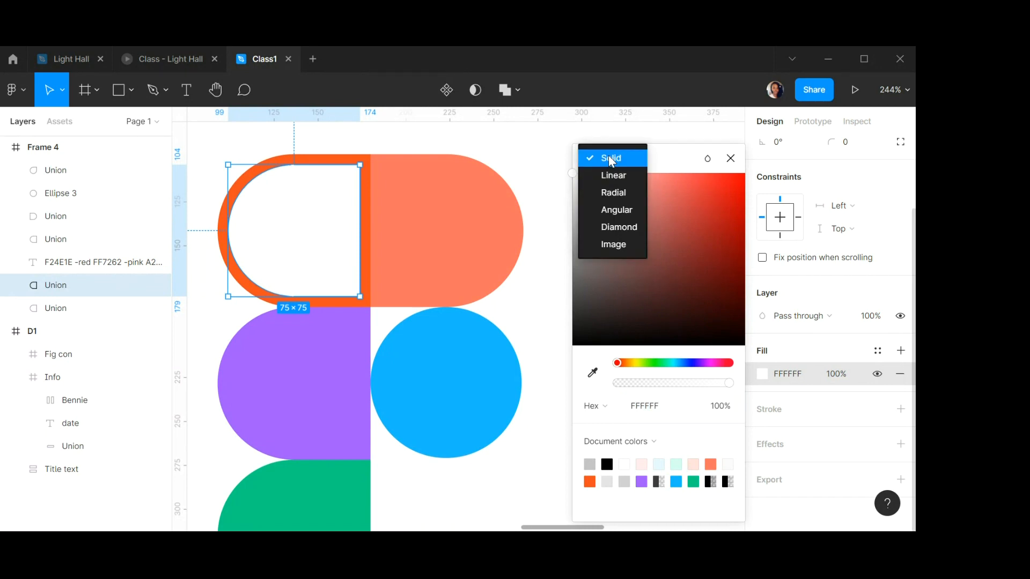
pyautogui.click(608, 182)
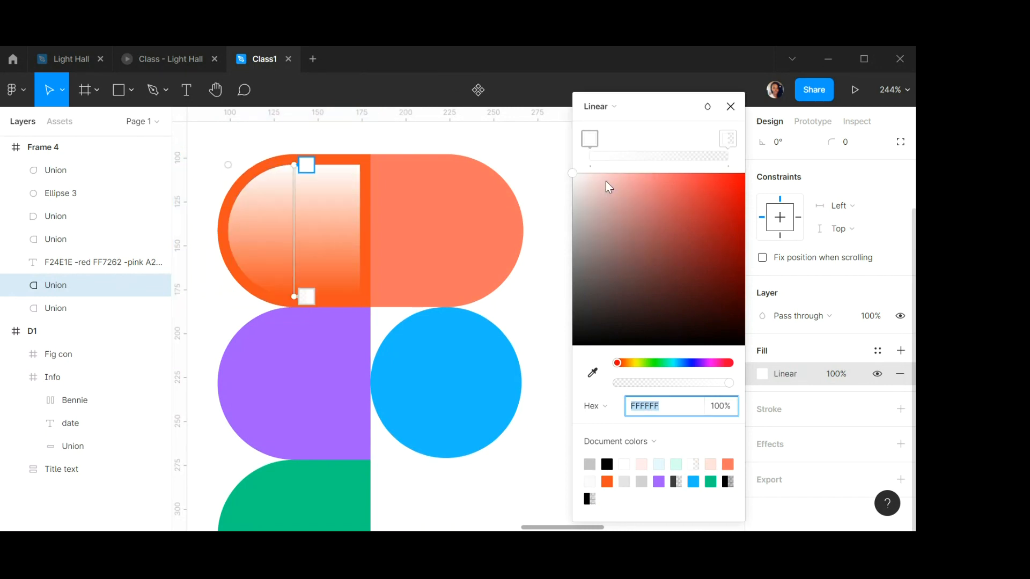
pyautogui.moveTo(294, 165); pyautogui.dragTo(207, 192)
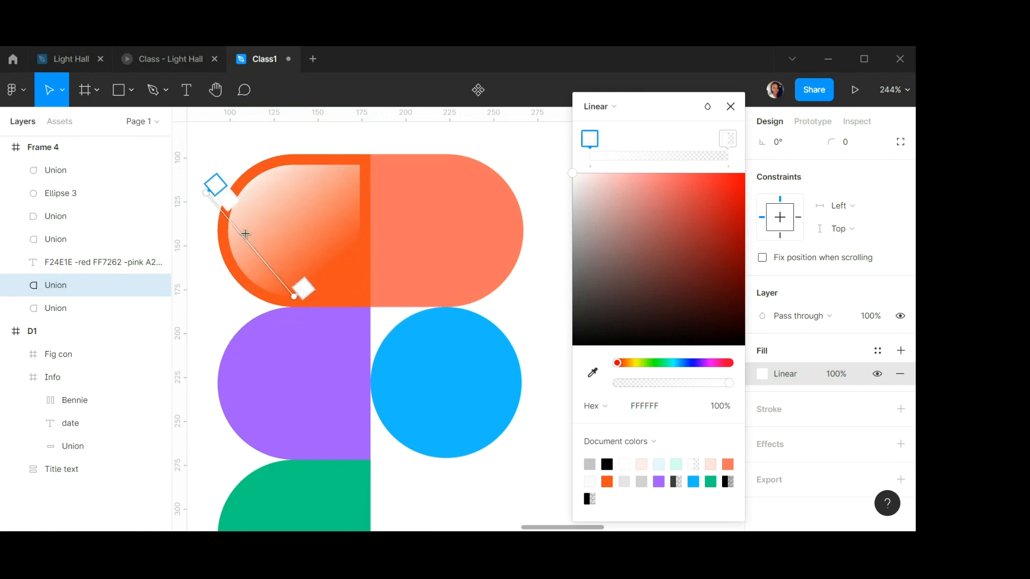
pyautogui.moveTo(294, 293); pyautogui.dragTo(305, 257)
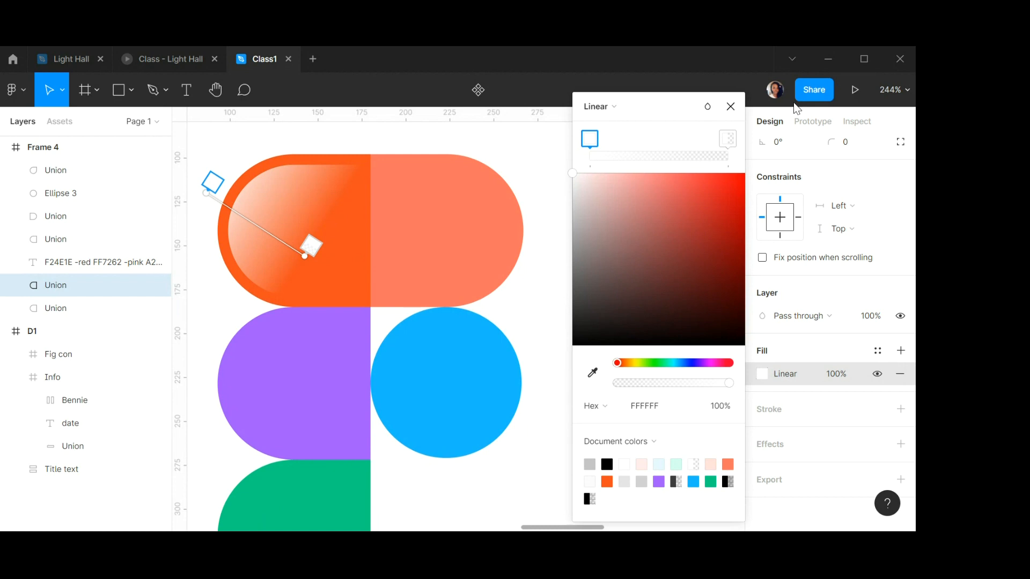
pyautogui.click(730, 106)
# Add a Layer blur effect to the highlight shape with a blur of 1.
pyautogui.scroll(2, 803, 322)
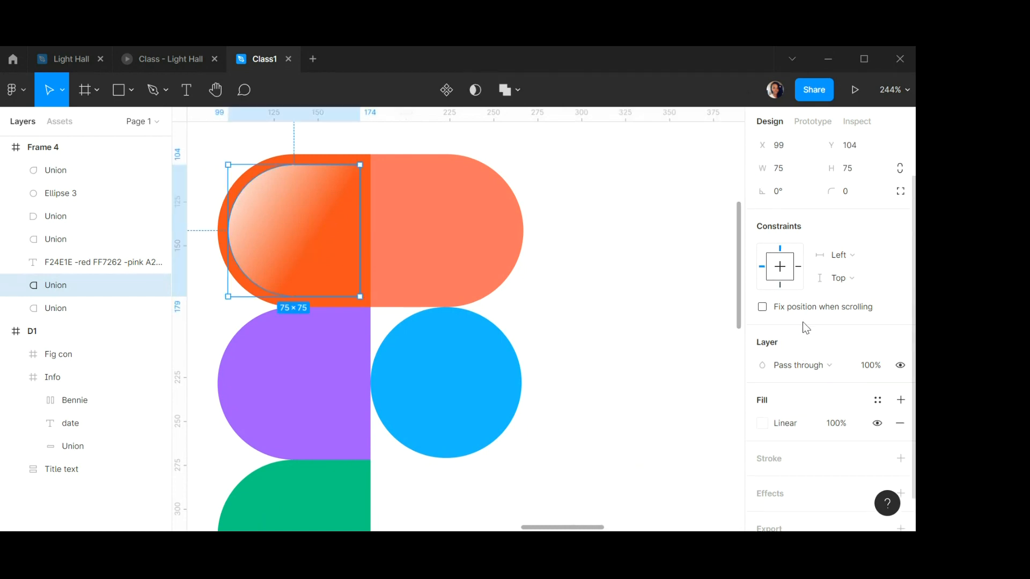
pyautogui.scroll(-2, 803, 323)
pyautogui.click(901, 444)
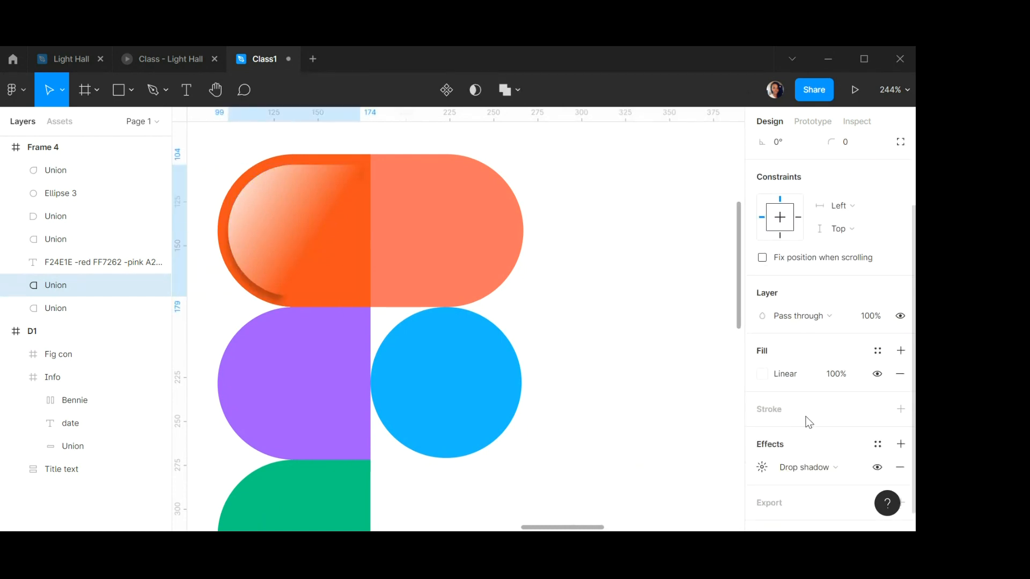
pyautogui.scroll(2, 804, 417)
pyautogui.scroll(-2, 803, 418)
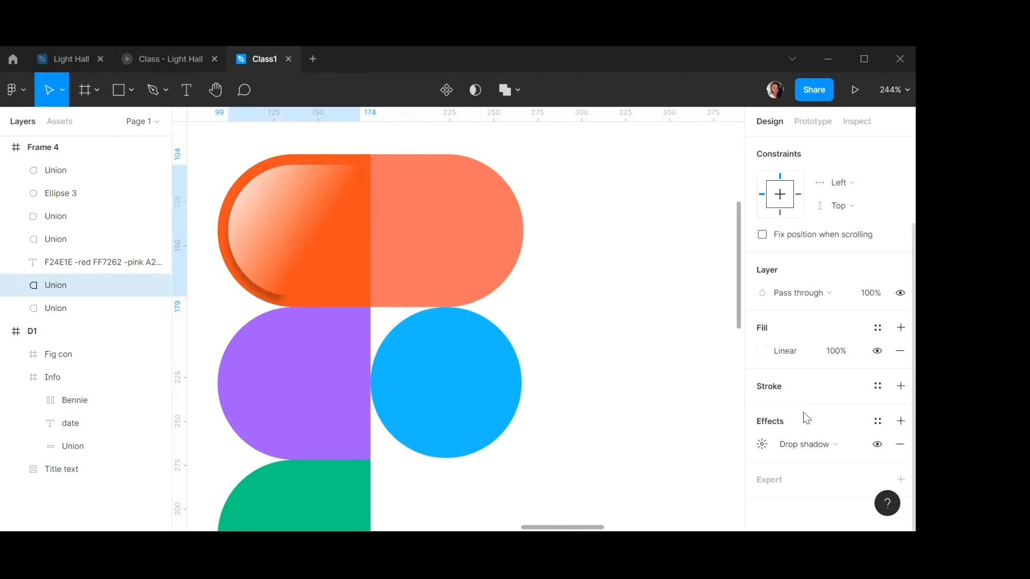
pyautogui.click(812, 444)
pyautogui.click(800, 460)
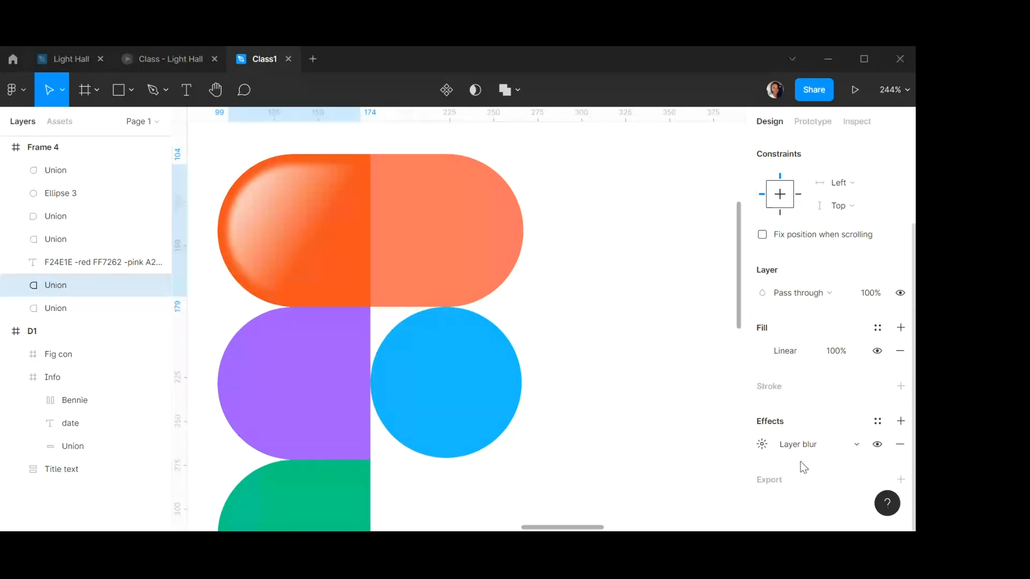
pyautogui.click(762, 445)
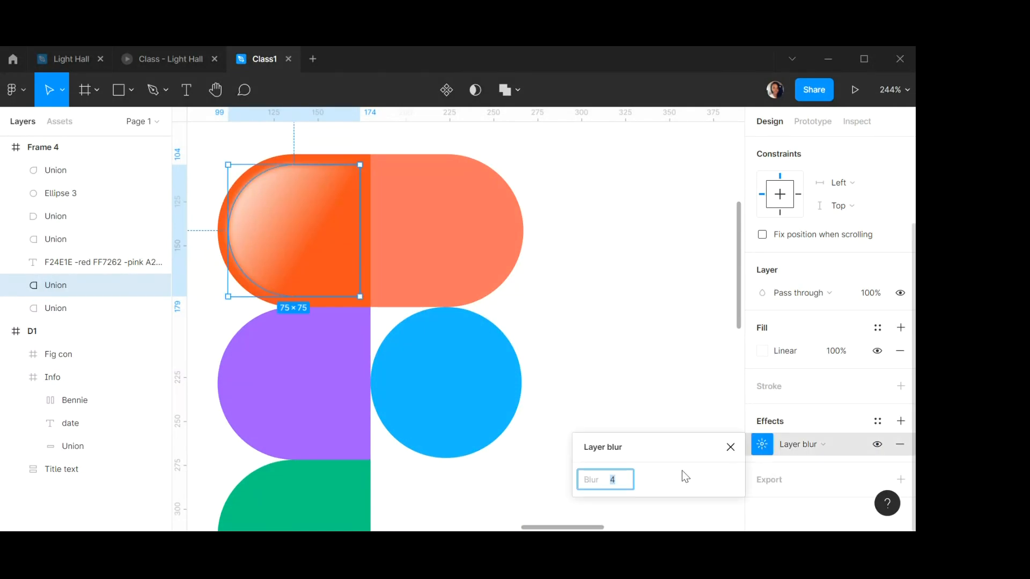
pyautogui.write('2')
pyautogui.press('BackSpace')
pyautogui.write('1')
pyautogui.press('Return')
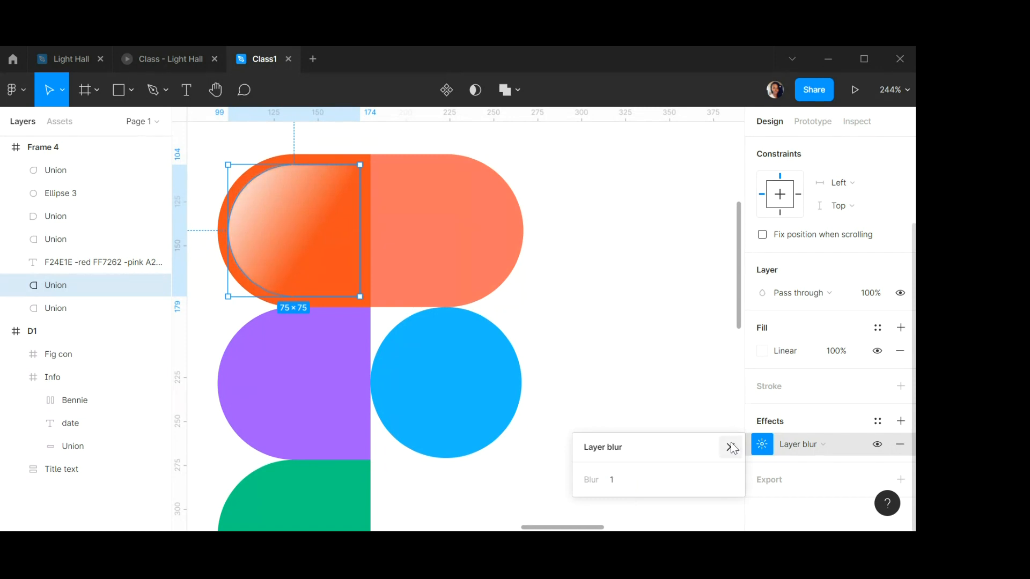
pyautogui.click(731, 447)
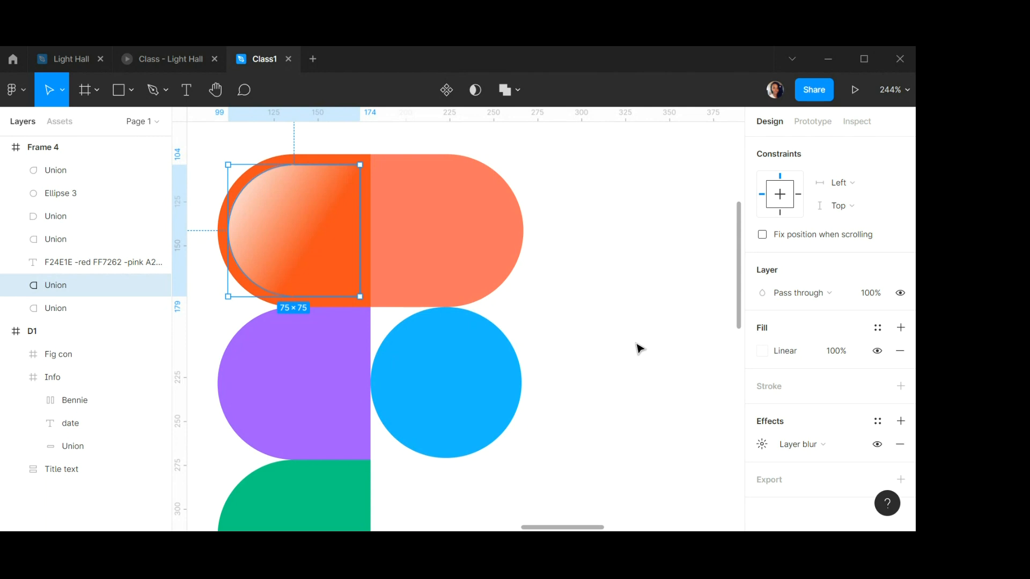
# Rename the highlight shape's layer to v1.
pyautogui.click(592, 237)
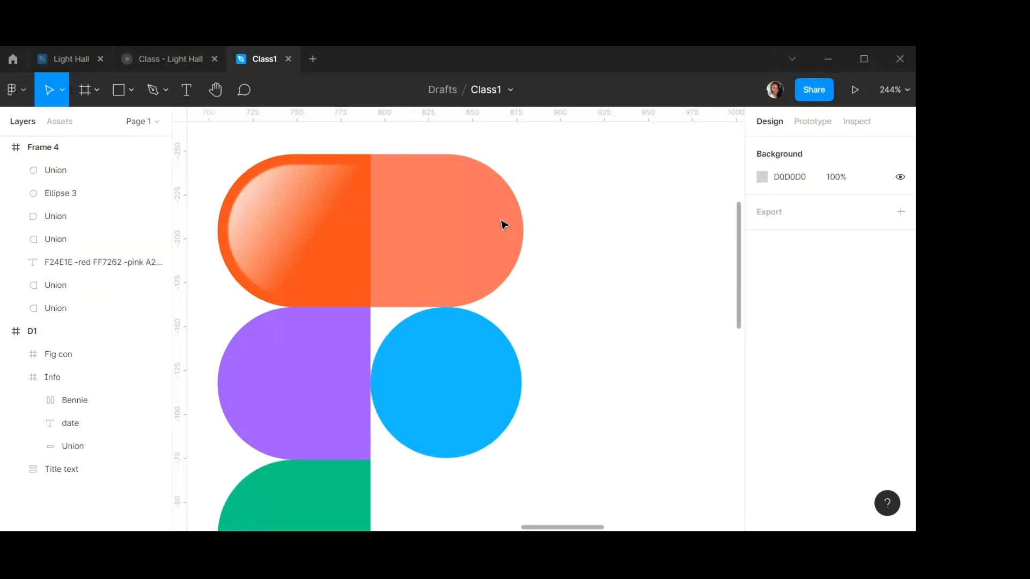
pyautogui.scroll(-5, 397, 202)
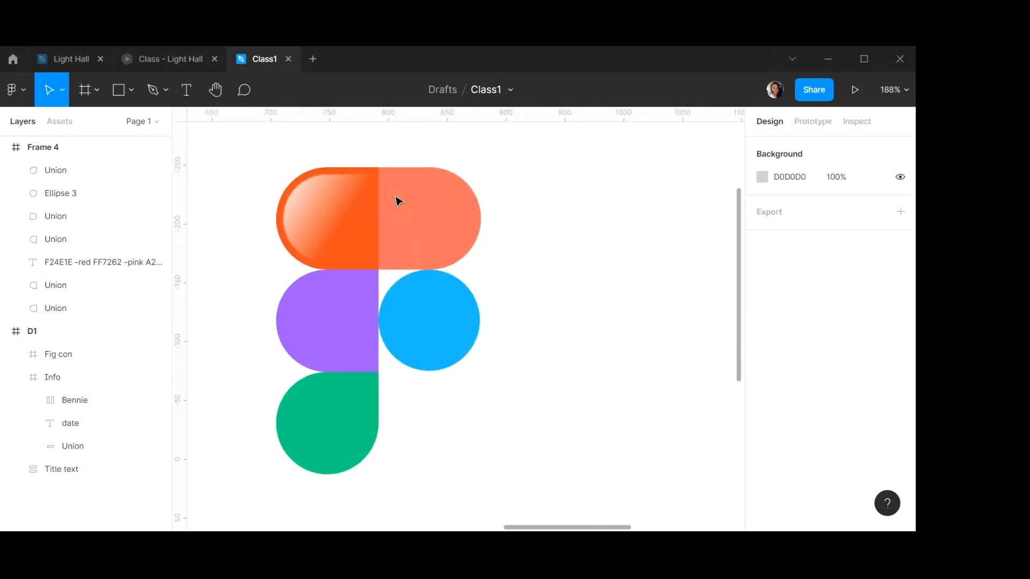
pyautogui.scroll(-1, 394, 196)
pyautogui.scroll(1, 394, 196)
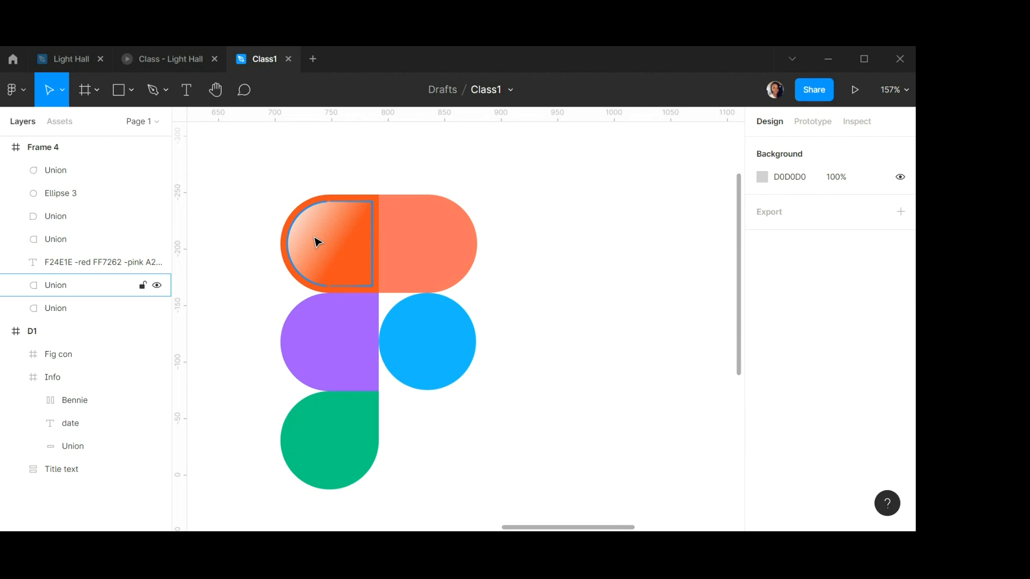
pyautogui.scroll(2, 318, 241)
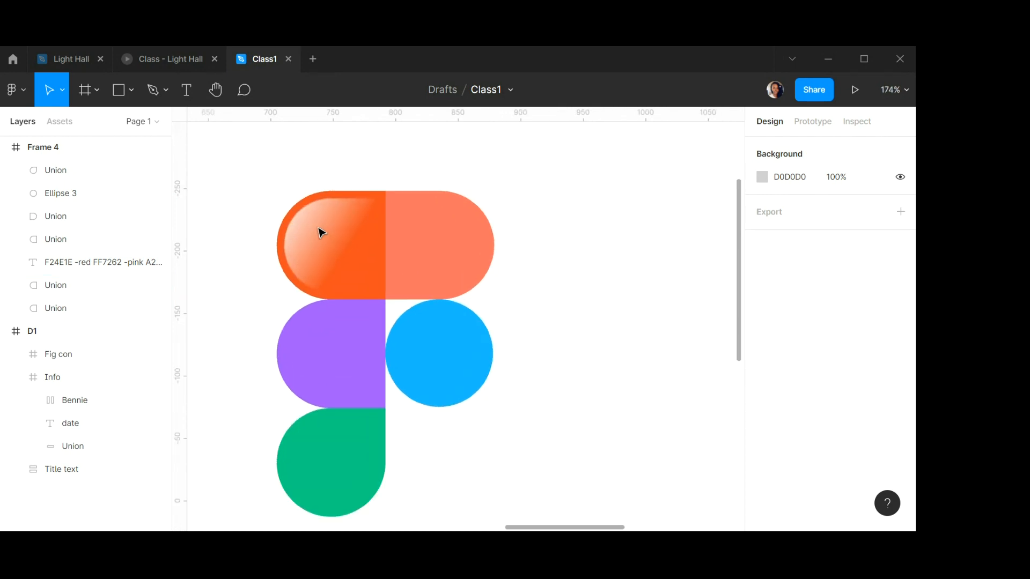
pyautogui.scroll(5, 320, 232)
pyautogui.click(336, 241)
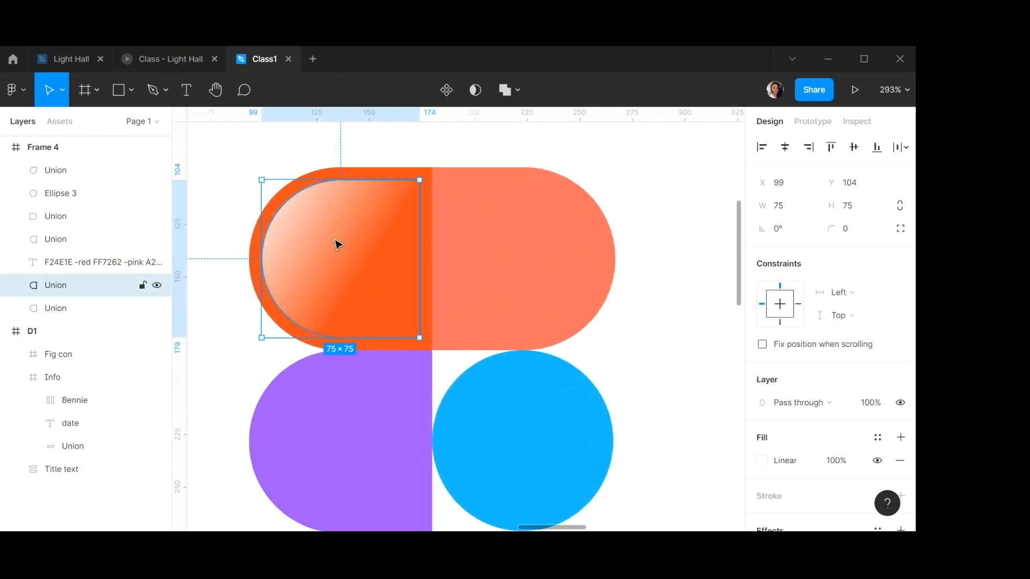
pyautogui.doubleClick(63, 287)
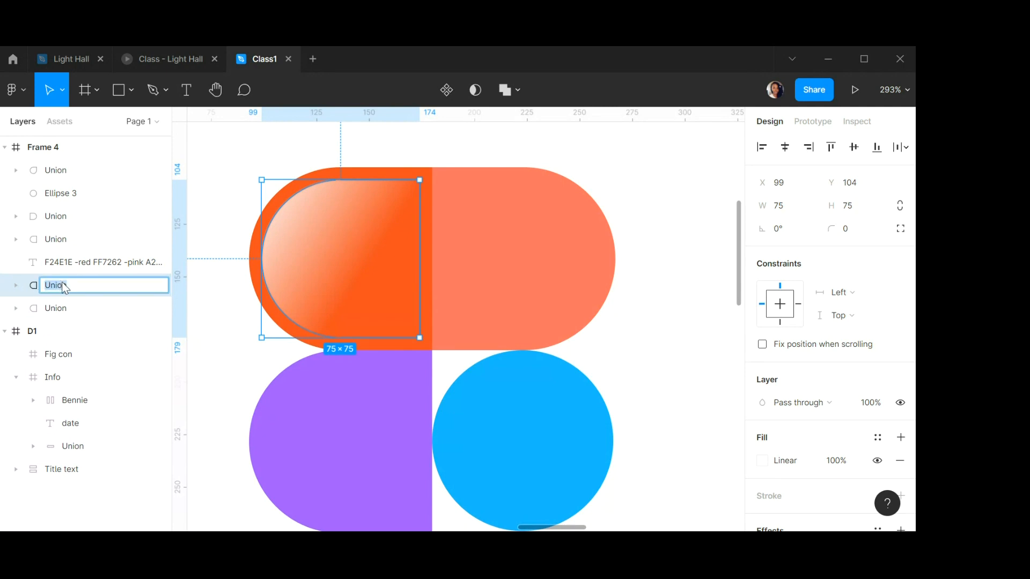
pyautogui.write('v1')
pyautogui.press('Return')
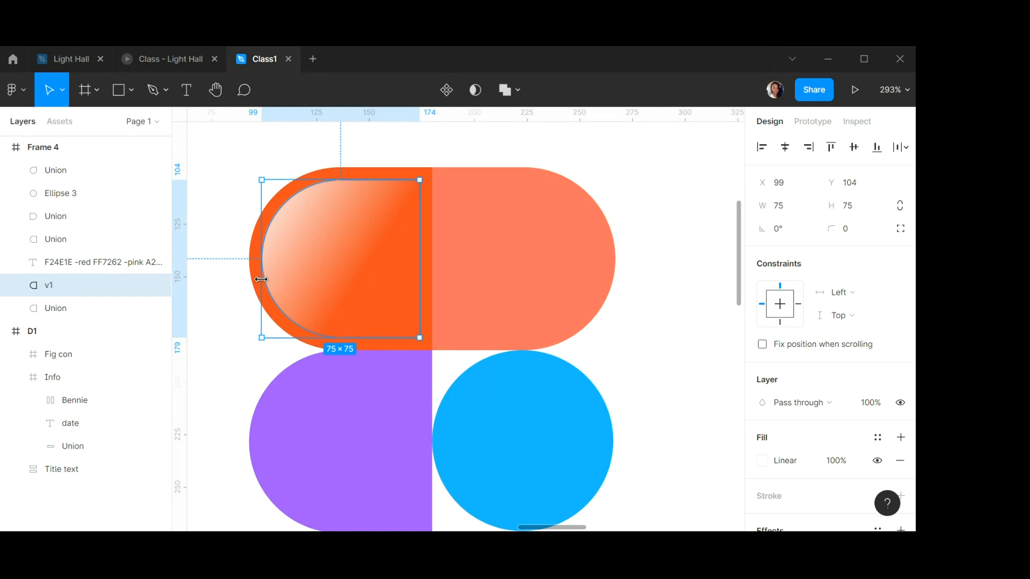
pyautogui.click(330, 251)
pyautogui.hotkey('ctrl', 'd')
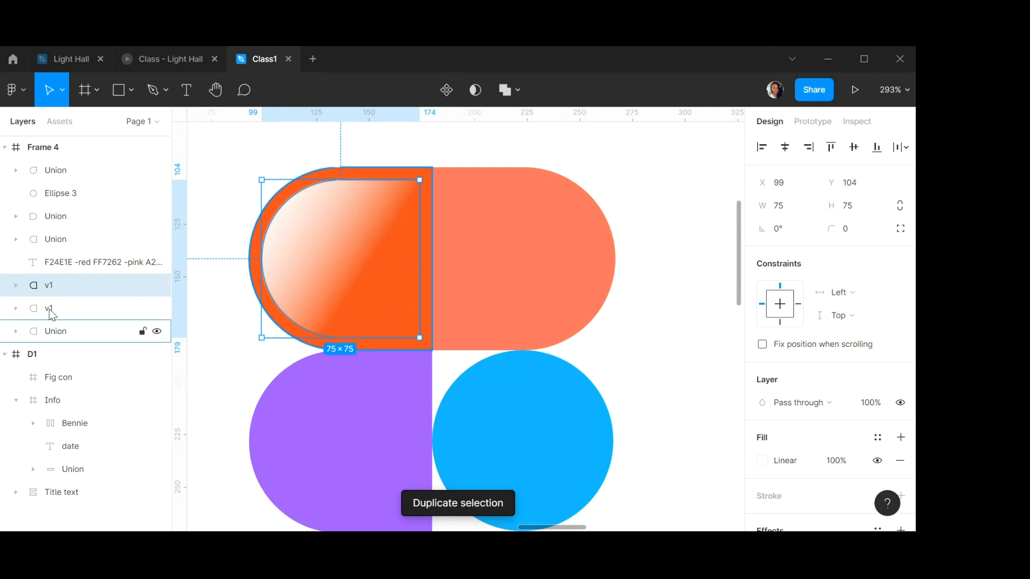
pyautogui.doubleClick(58, 286)
pyautogui.click(58, 285)
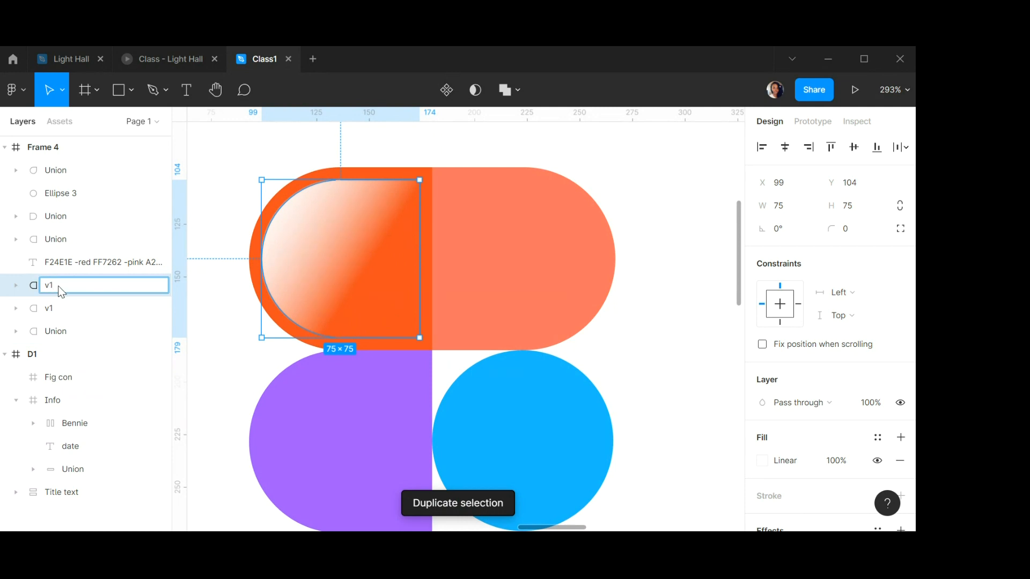
pyautogui.press('BackSpace')
pyautogui.write('2')
pyautogui.press('Return')
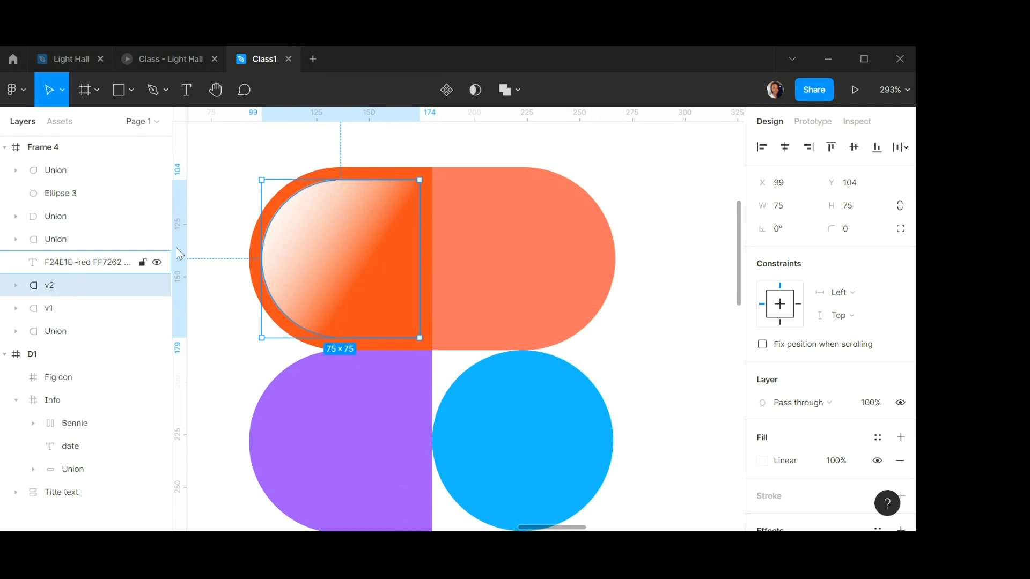
pyautogui.scroll(-2, 346, 231)
pyautogui.scroll(-5, 346, 230)
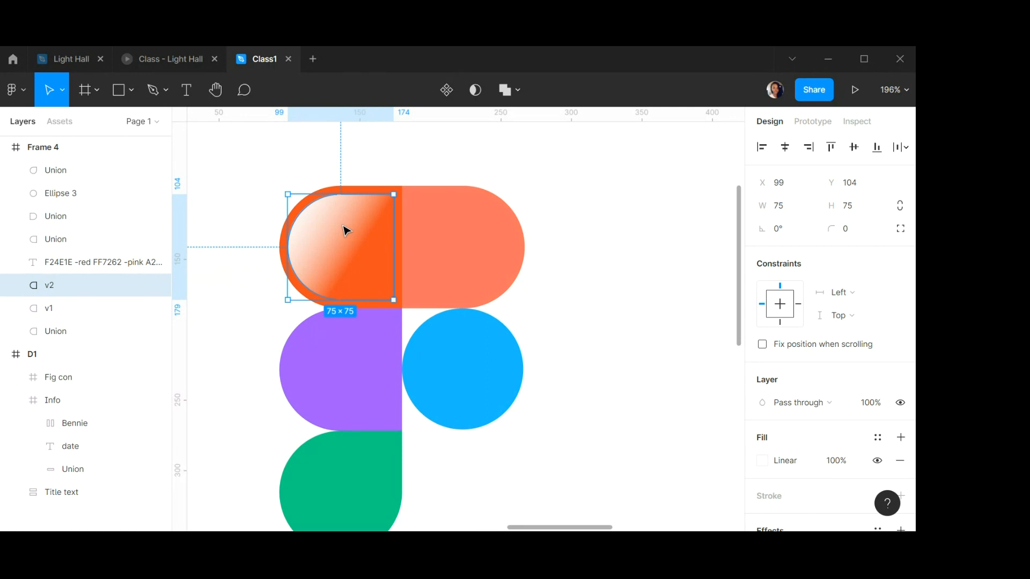
pyautogui.press('Delete')
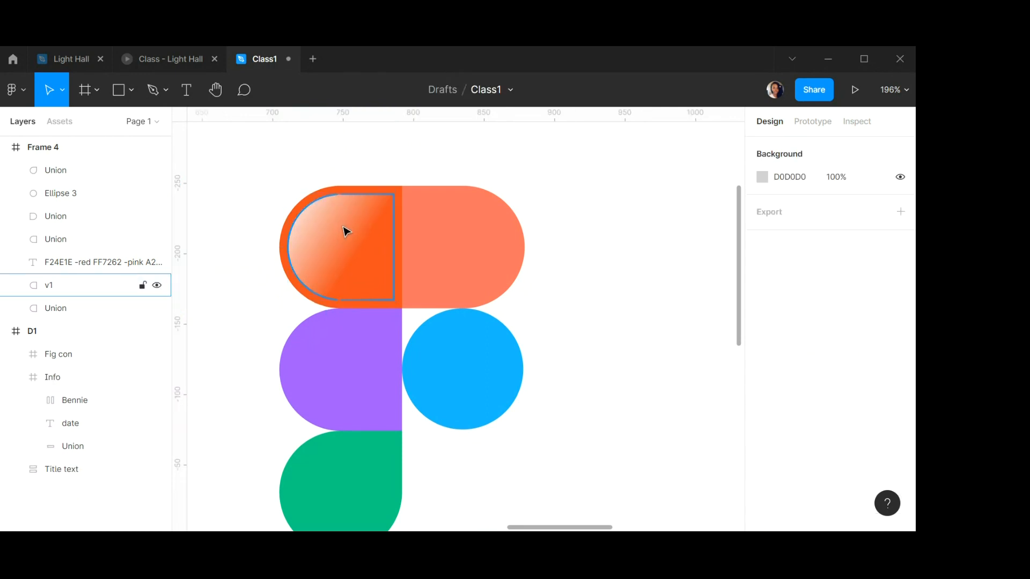
# Delete the v1 highlight shape from the red logo segment.
pyautogui.click(363, 200)
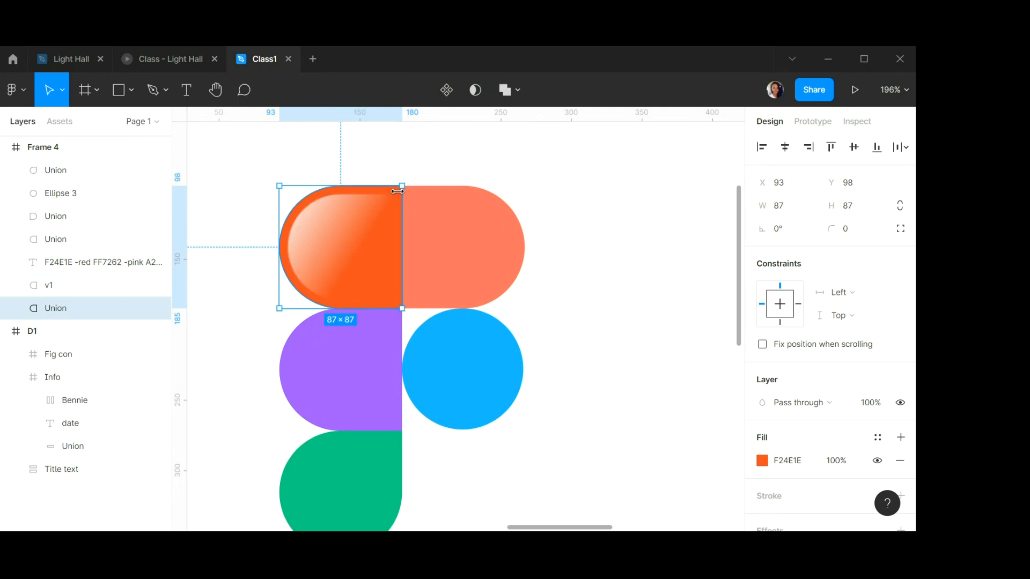
pyautogui.click(342, 239)
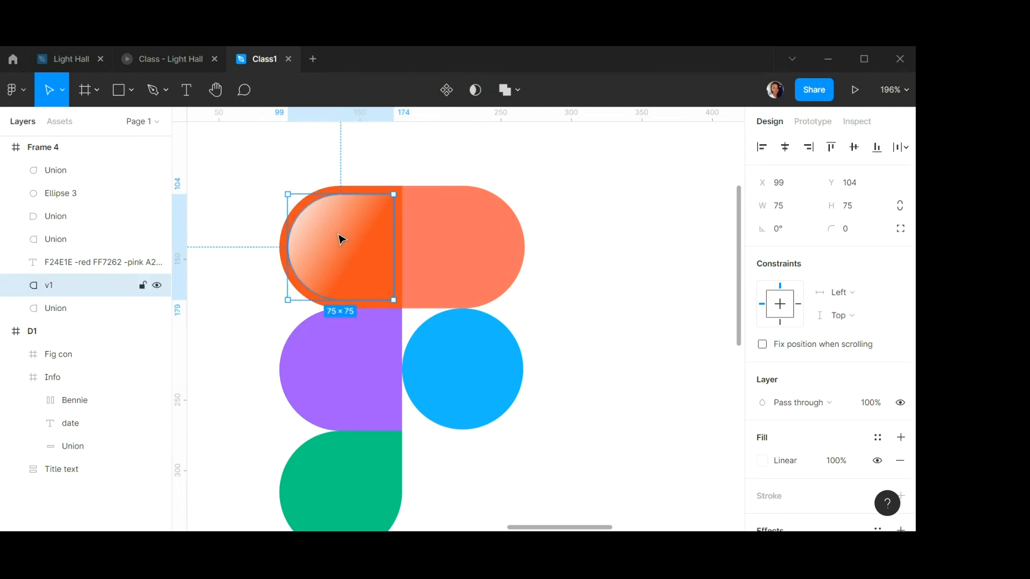
pyautogui.press('Delete')
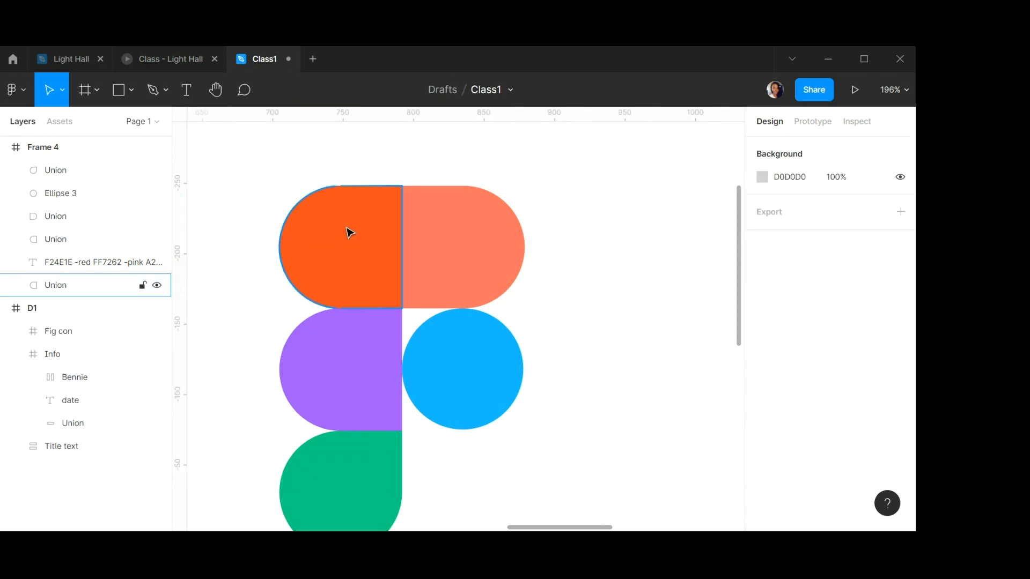
# Duplicate the red segment to the side of the logo and resize the copy to 75 × 75.
pyautogui.click(341, 252)
pyautogui.moveTo(342, 252); pyautogui.dragTo(610, 300)
pyautogui.click(792, 212)
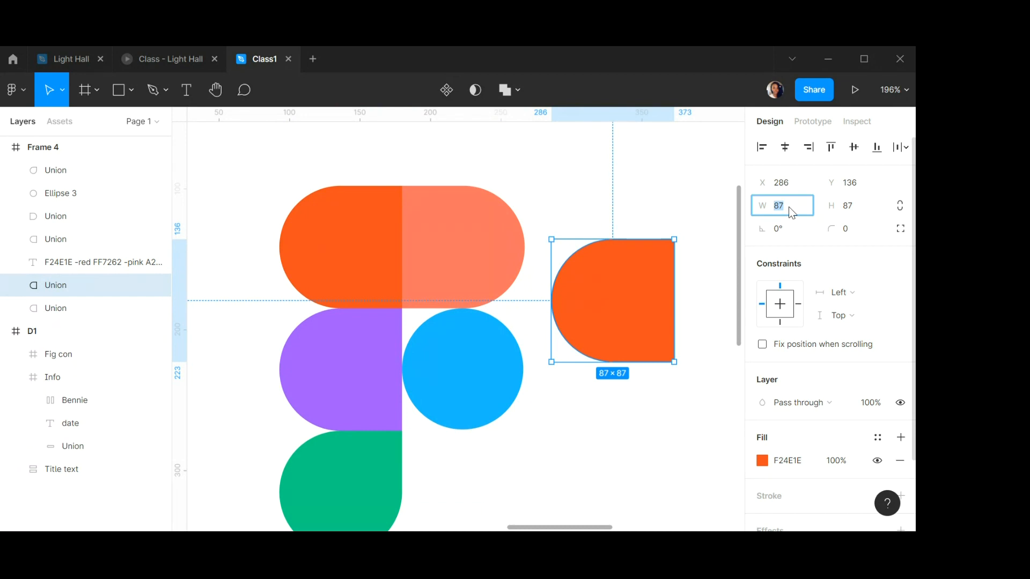
pyautogui.press('Tab')
pyautogui.write('75')
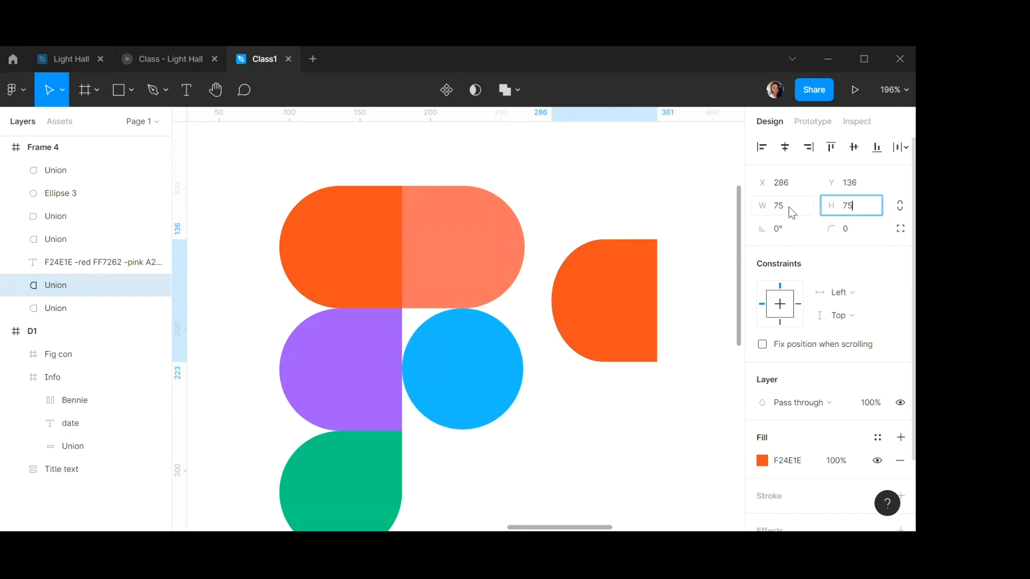
pyautogui.press('Return')
# Set the copy's fill to FFFFFF and move it back inside the red segment at X 99, Y 104.
pyautogui.click(797, 463)
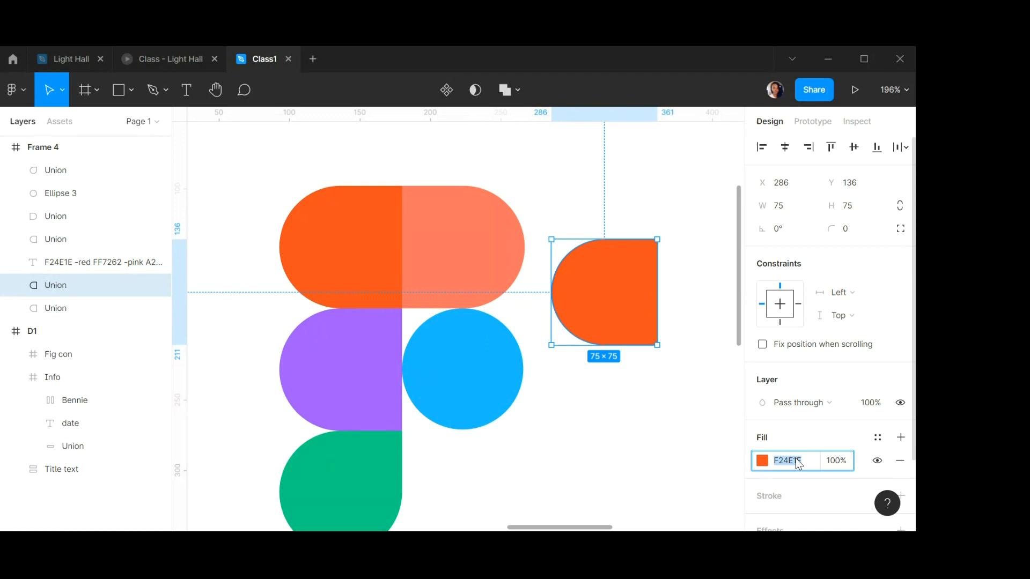
pyautogui.write('FFFFFF')
pyautogui.press('Return')
pyautogui.moveTo(648, 294); pyautogui.dragTo(371, 246)
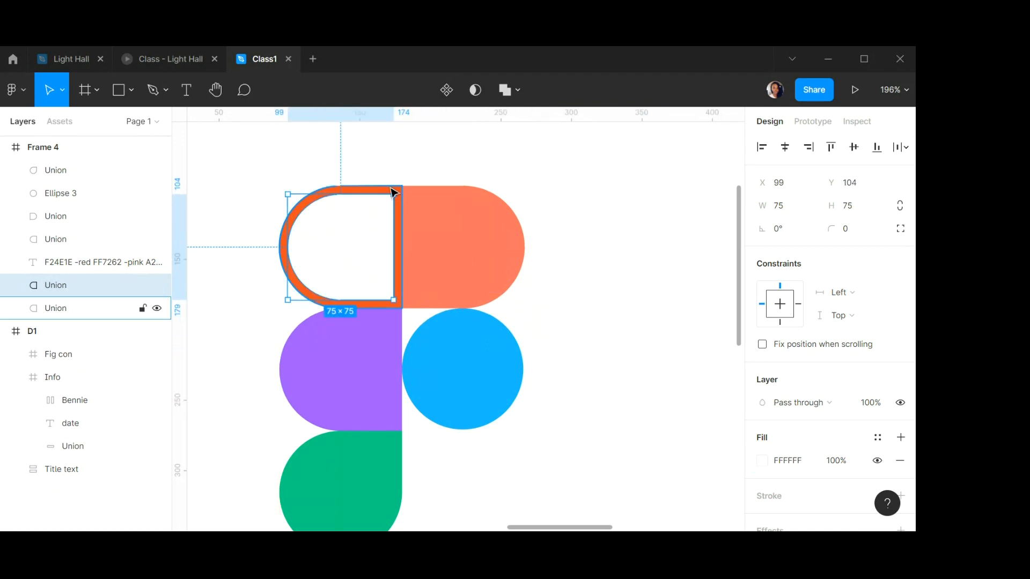
# Change the copy's fill to a linear gradient running diagonally from beyond its top-left corner toward its centre.
pyautogui.keyDown('ctrl'); pyautogui.scroll(5, 400, 190); pyautogui.keyUp('ctrl')
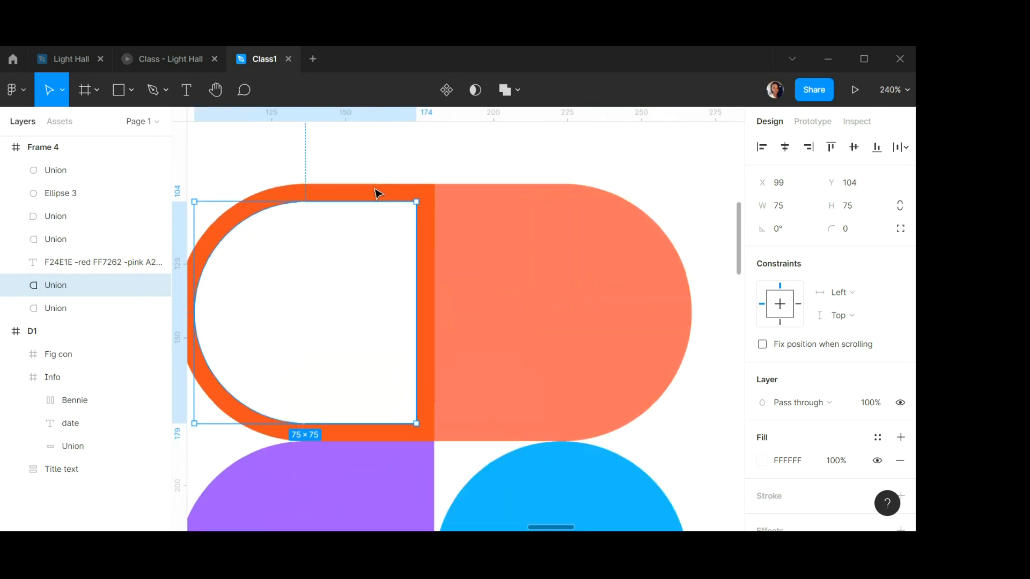
pyautogui.keyDown('shift'); pyautogui.click(418, 190); pyautogui.keyUp('shift')
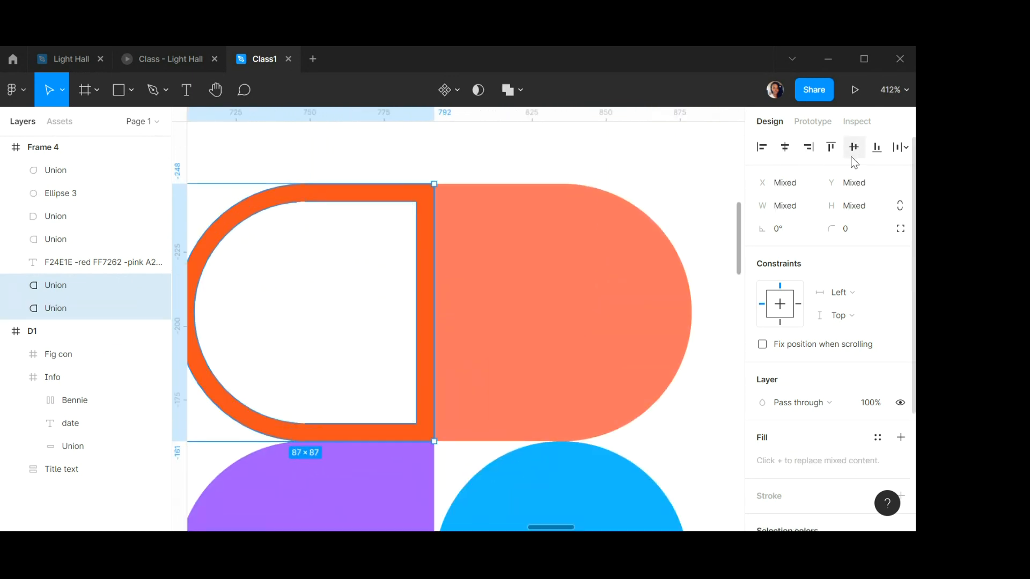
pyautogui.click(331, 304)
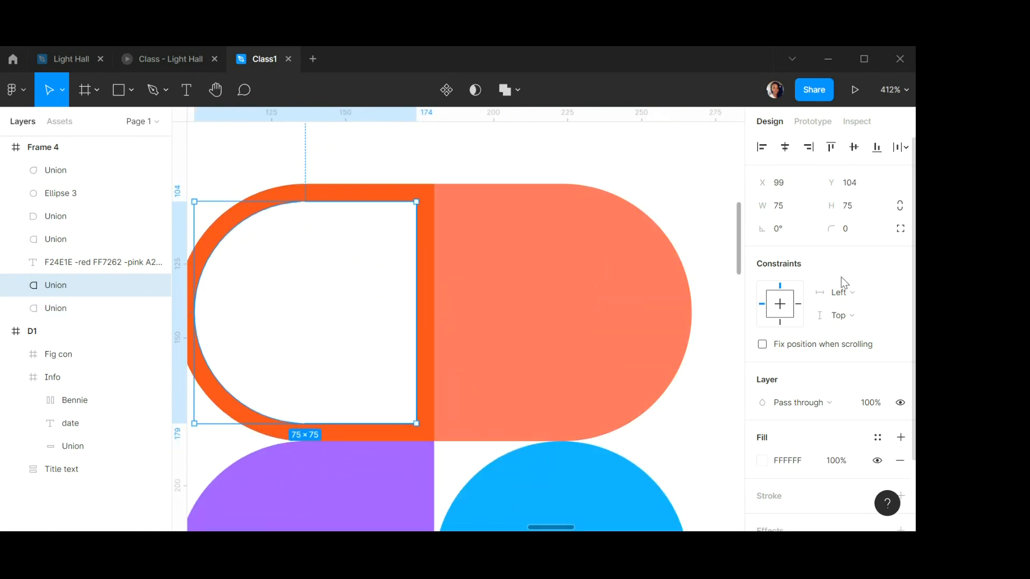
pyautogui.scroll(-2, 845, 297)
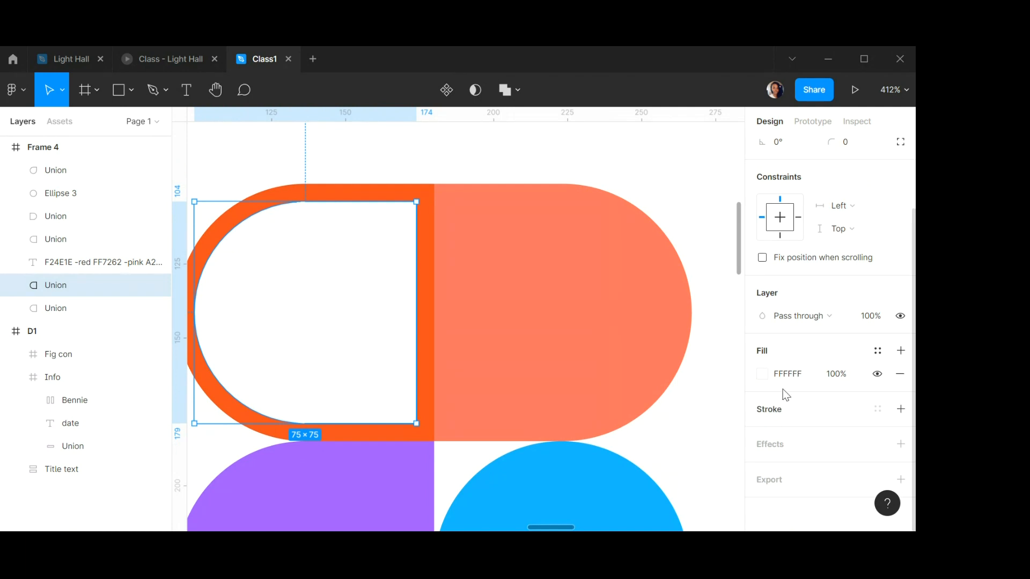
pyautogui.click(762, 374)
pyautogui.click(603, 158)
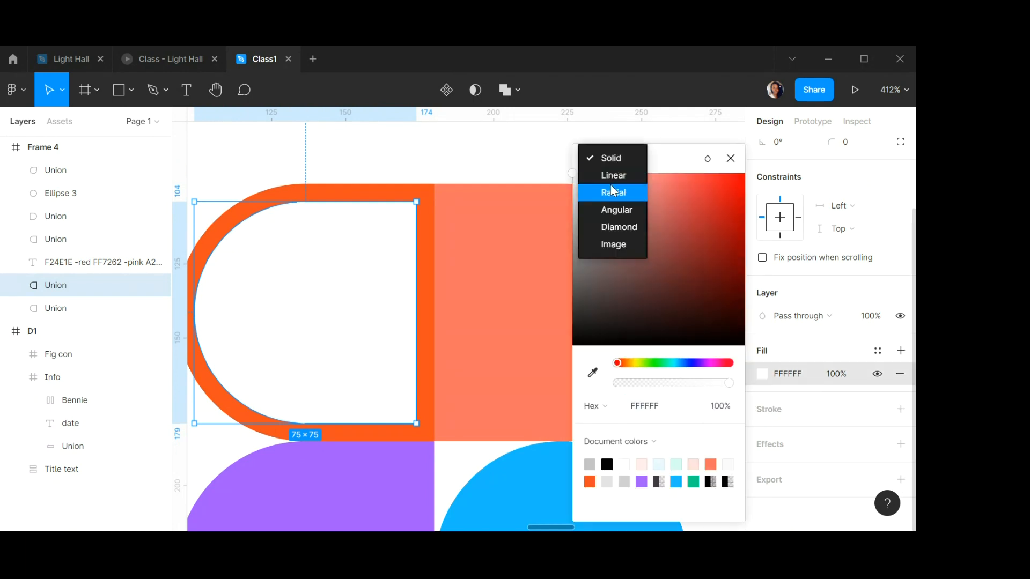
pyautogui.click(612, 175)
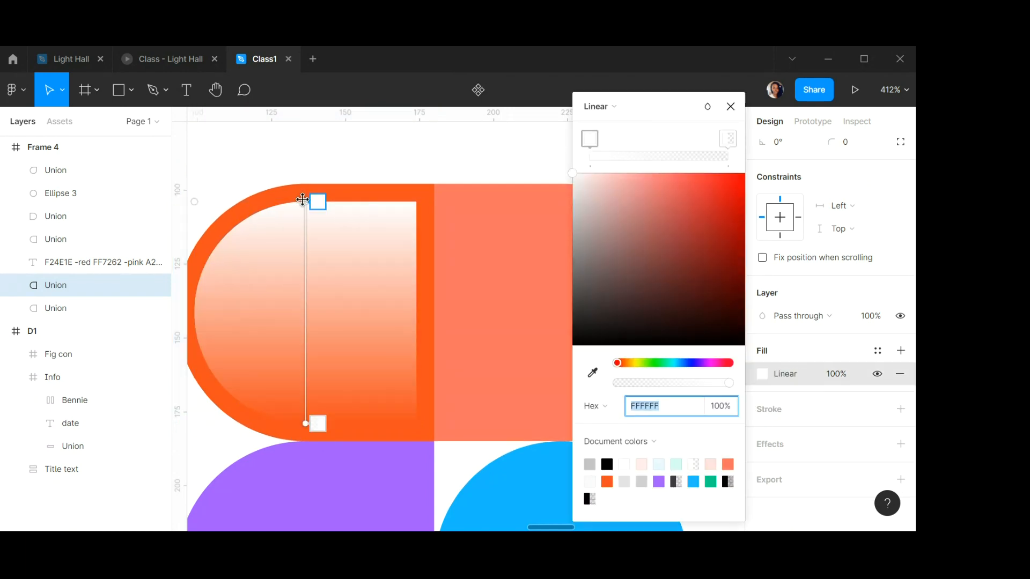
pyautogui.scroll(-5, 305, 203)
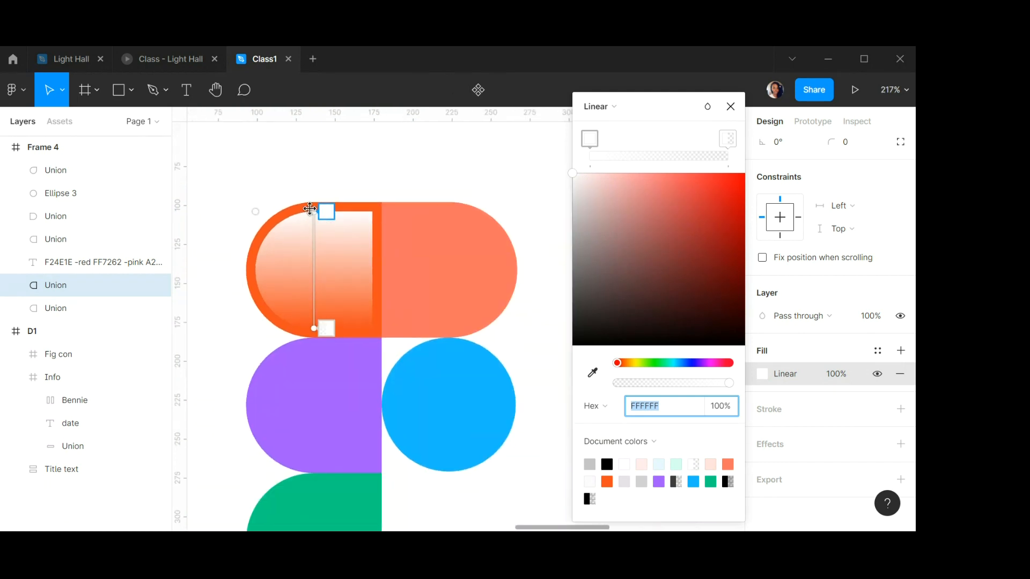
pyautogui.moveTo(310, 209); pyautogui.dragTo(215, 241)
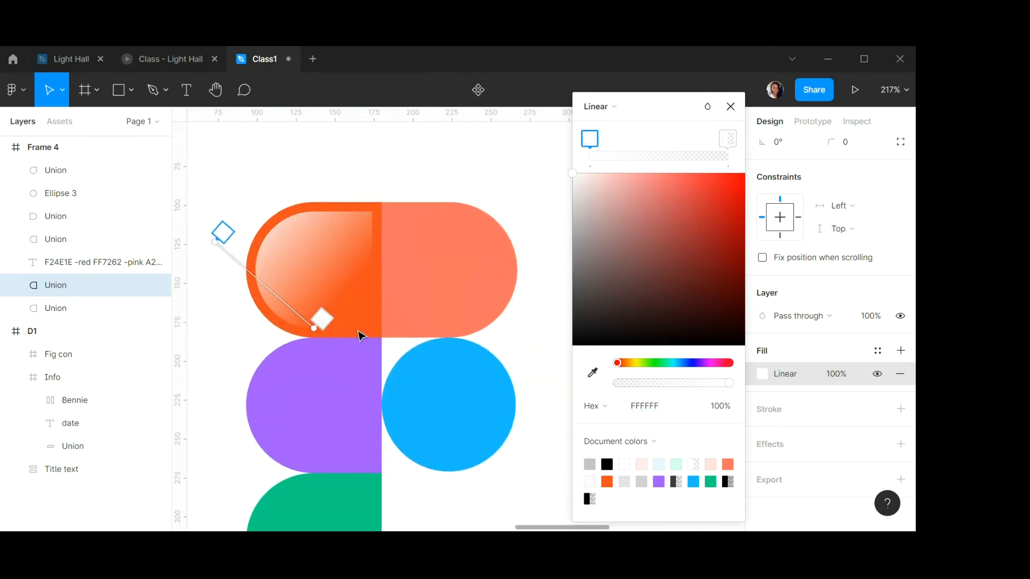
pyautogui.moveTo(317, 326); pyautogui.dragTo(326, 303)
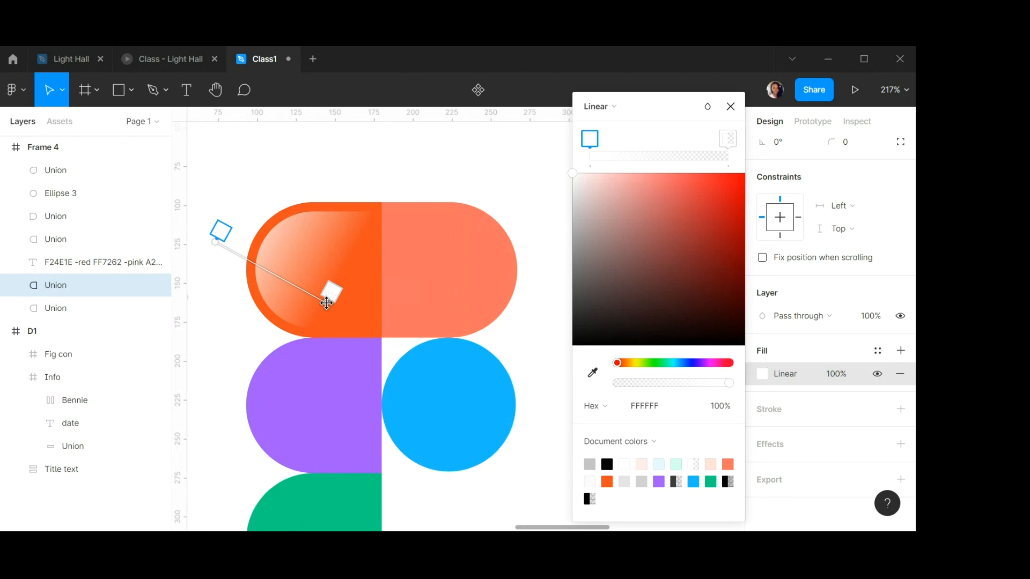
pyautogui.click(730, 106)
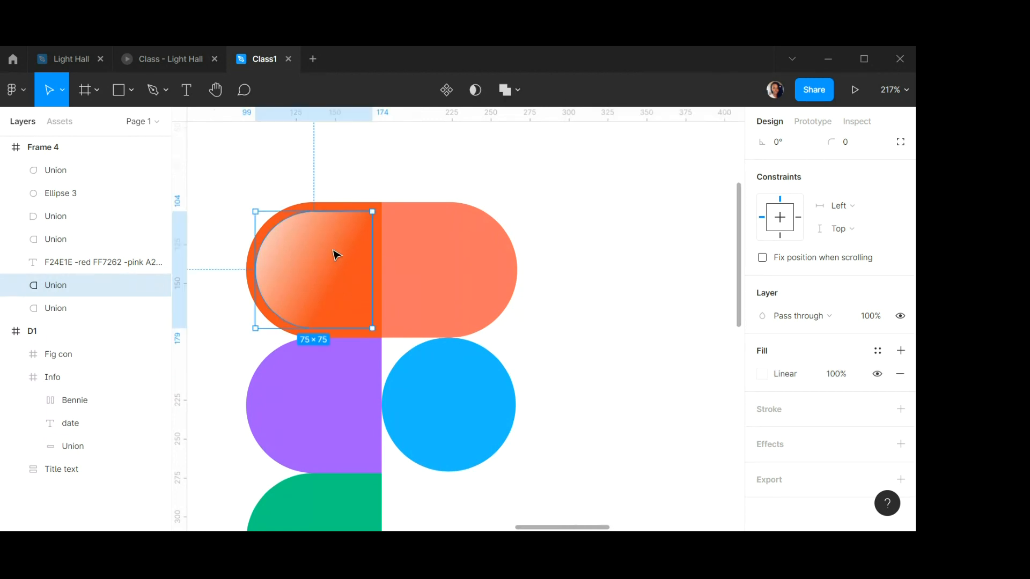
# Rename the new highlight shape's layer to v1.
pyautogui.scroll(3, 300, 246)
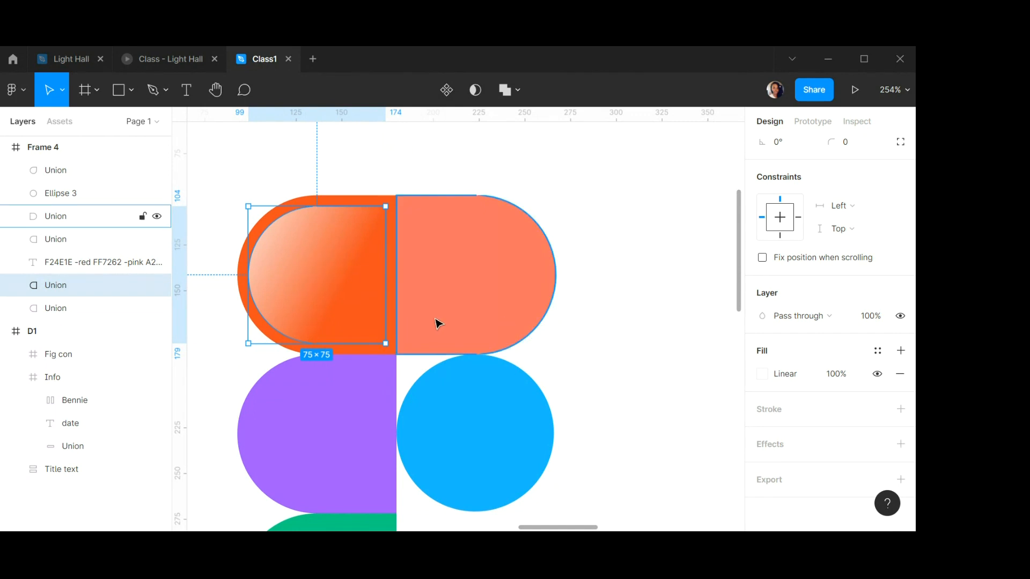
pyautogui.doubleClick(58, 289)
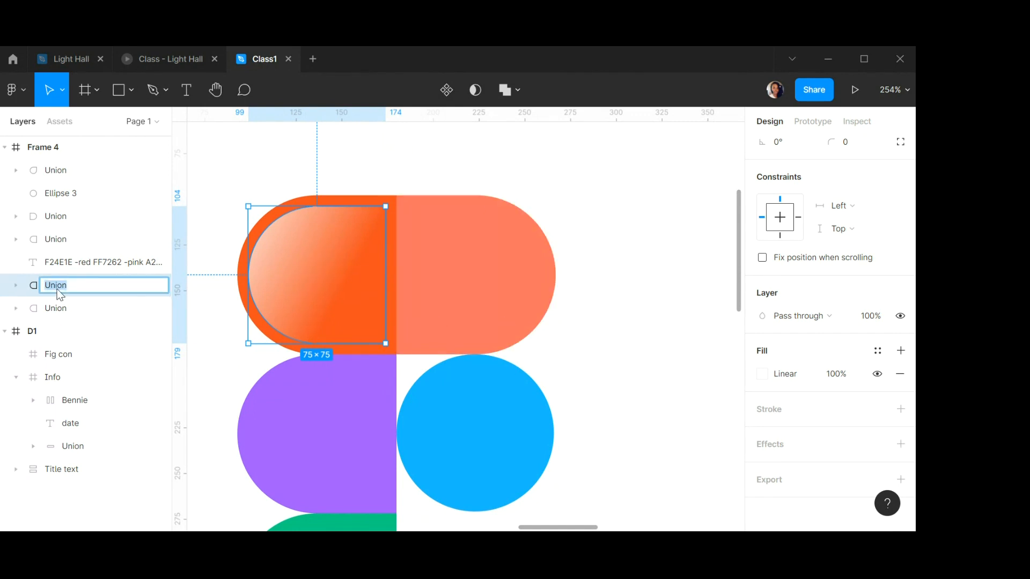
pyautogui.write('V')
pyautogui.press('Return')
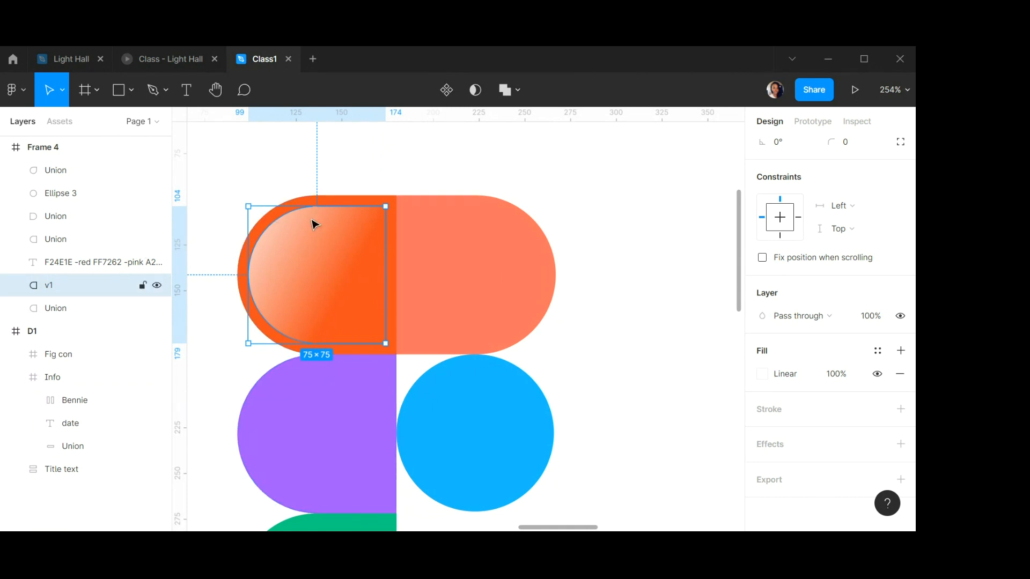
# Rename the red segment's layer to Red.
pyautogui.click(374, 203)
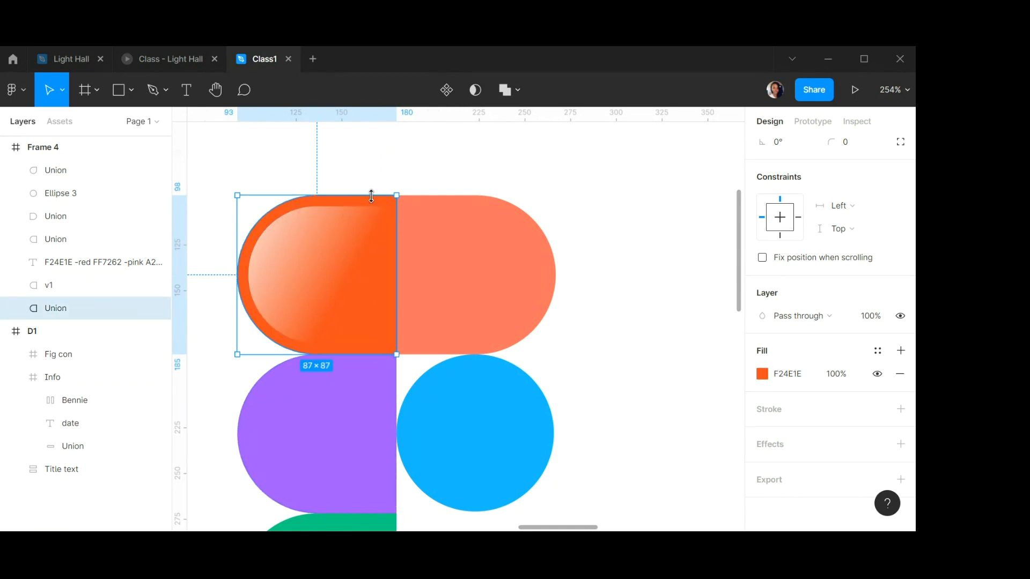
pyautogui.doubleClick(68, 310)
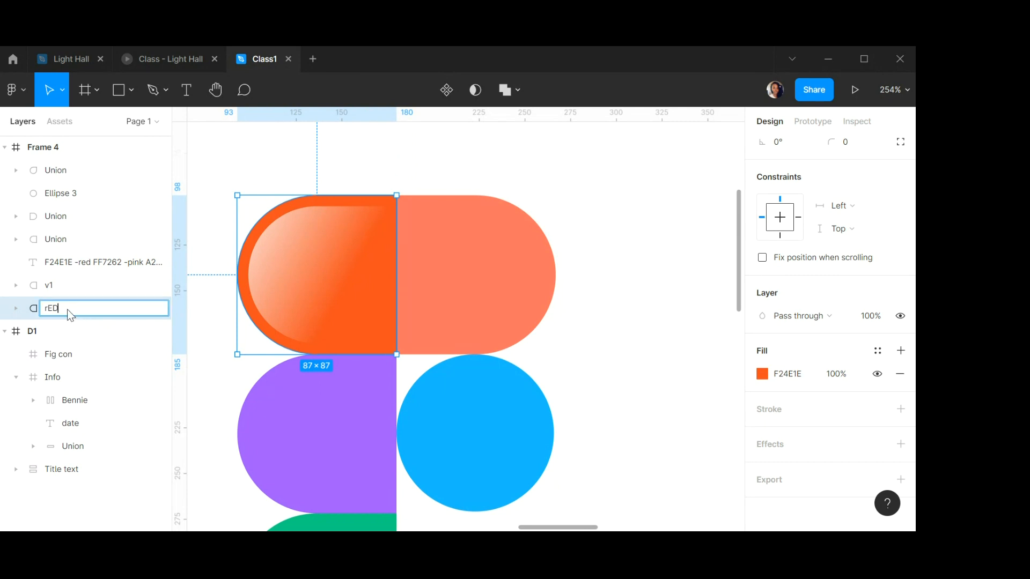
pyautogui.write('rED')
pyautogui.press('BackSpace')
pyautogui.press('BackSpace')
pyautogui.press('BackSpace')
pyautogui.write('Red')
pyautogui.press('Return')
# Rename the pink segment's layer to Pink.
pyautogui.click(455, 260)
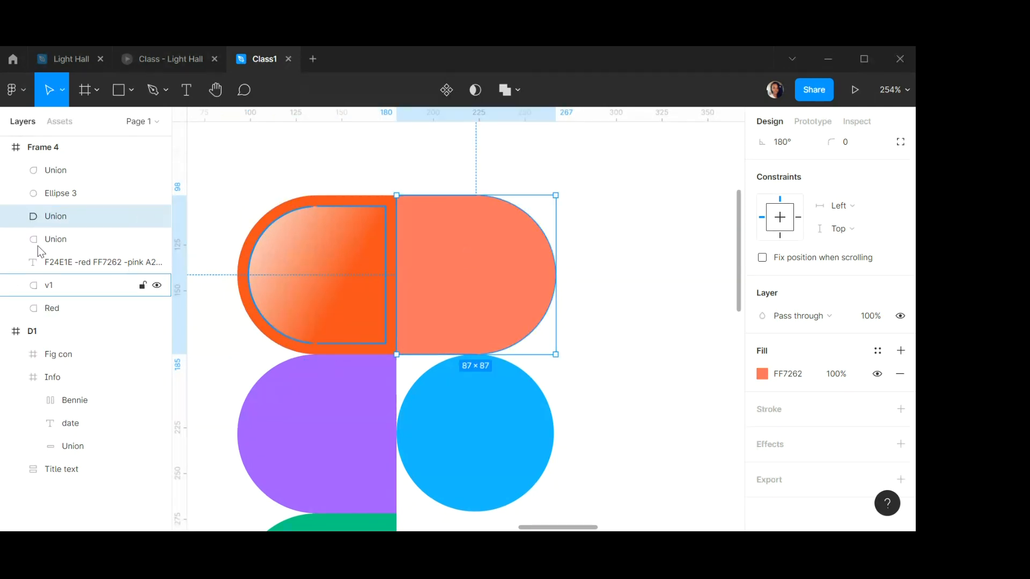
pyautogui.doubleClick(55, 215)
pyautogui.write('Pi')
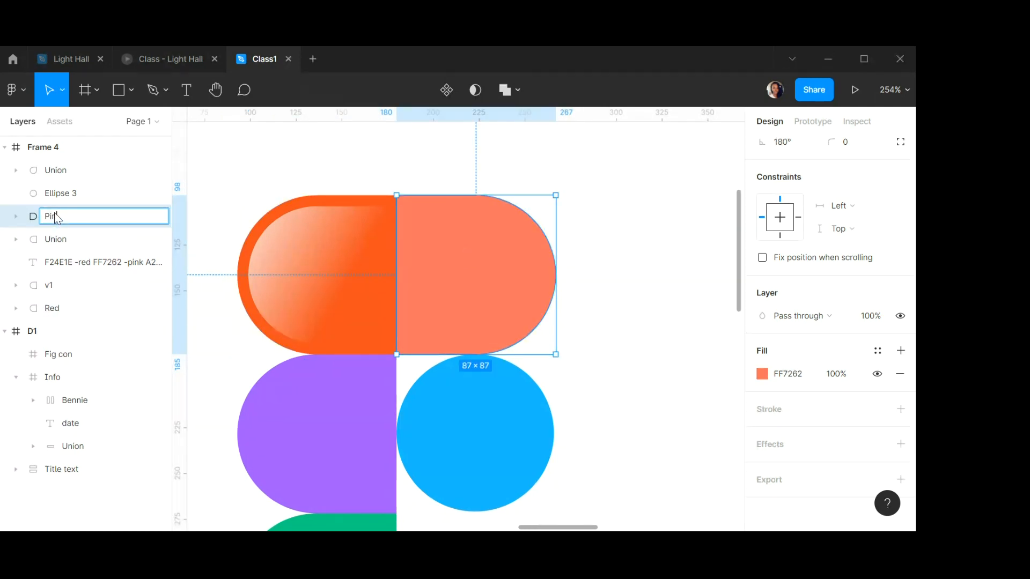
pyautogui.write('nk')
pyautogui.press('Return')
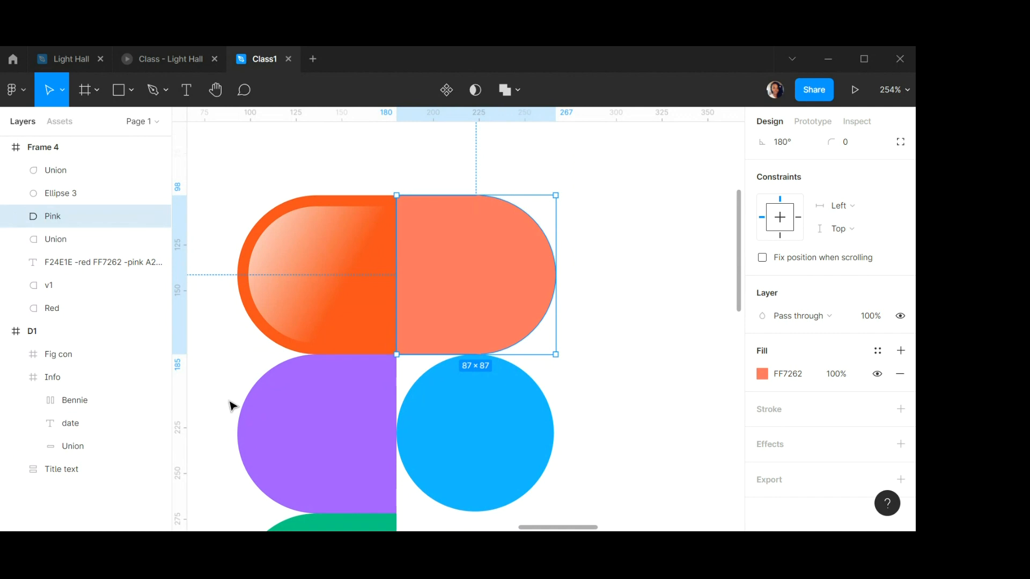
# Rename the purple segment's layer to Purple.
pyautogui.click(315, 402)
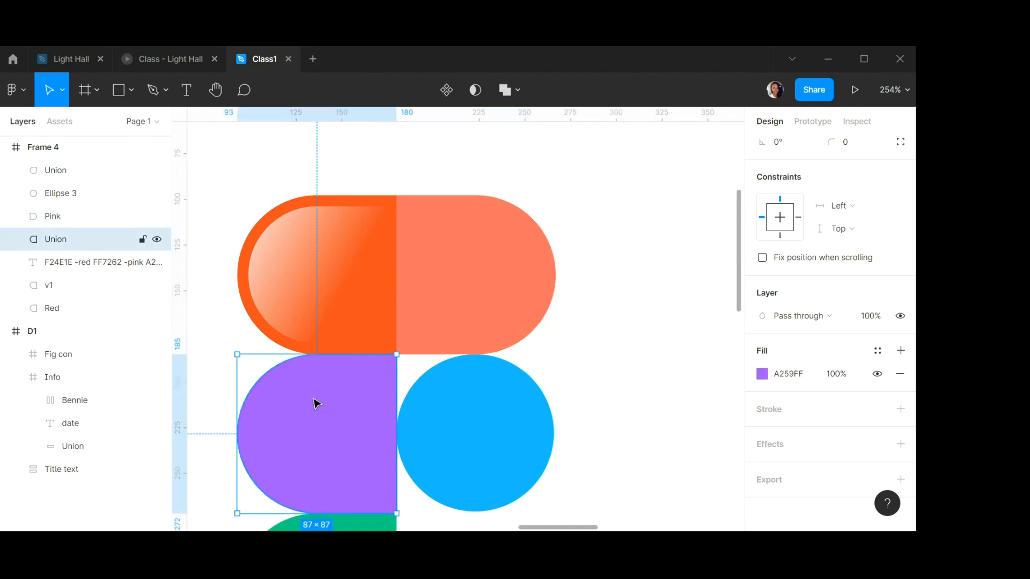
pyautogui.doubleClick(55, 239)
pyautogui.write('Purple')
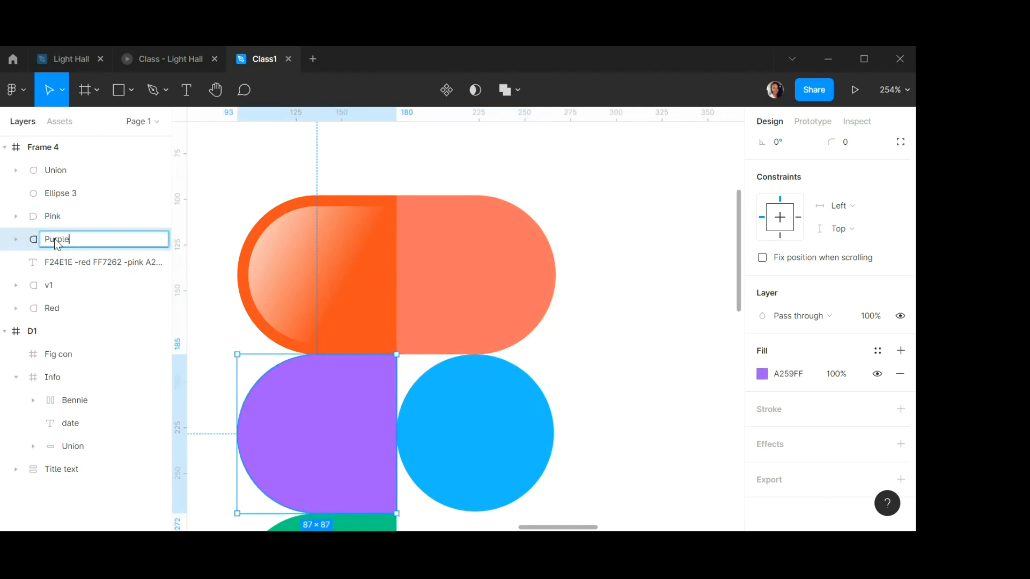
pyautogui.press('Return')
# Rename the blue circle's layer to Blue.
pyautogui.click(496, 430)
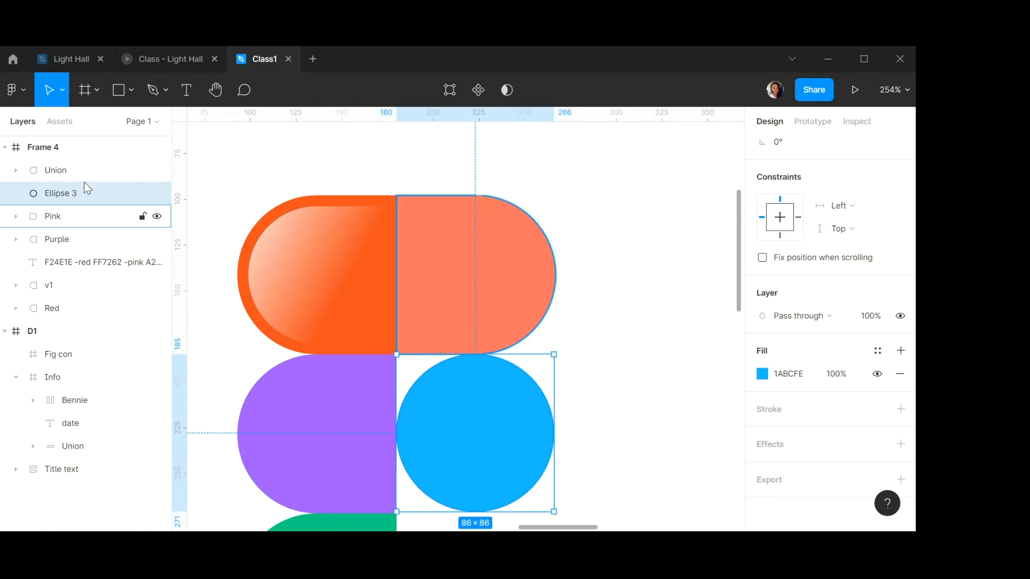
pyautogui.doubleClick(64, 193)
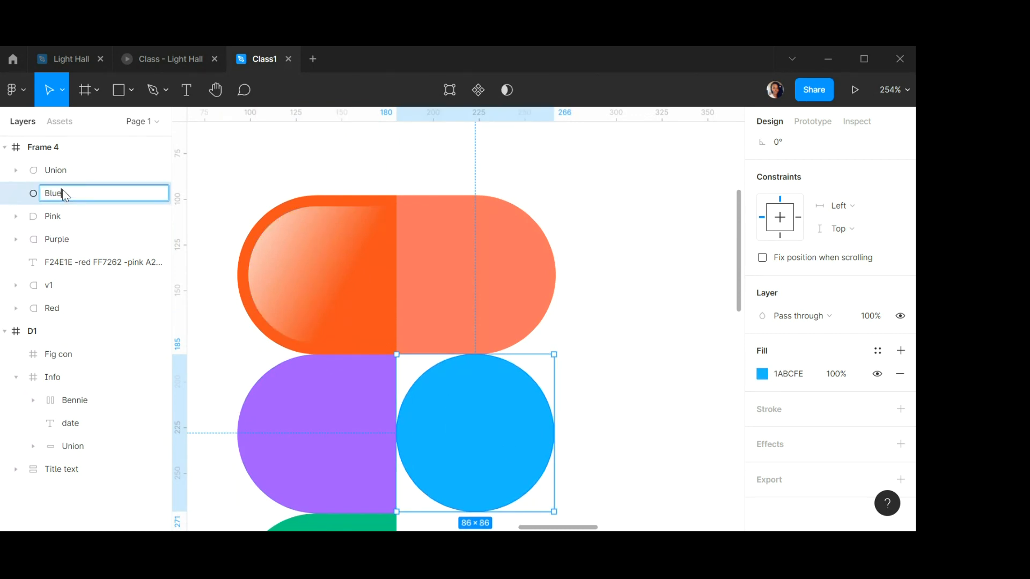
pyautogui.press('Return')
pyautogui.scroll(-5, 248, 285)
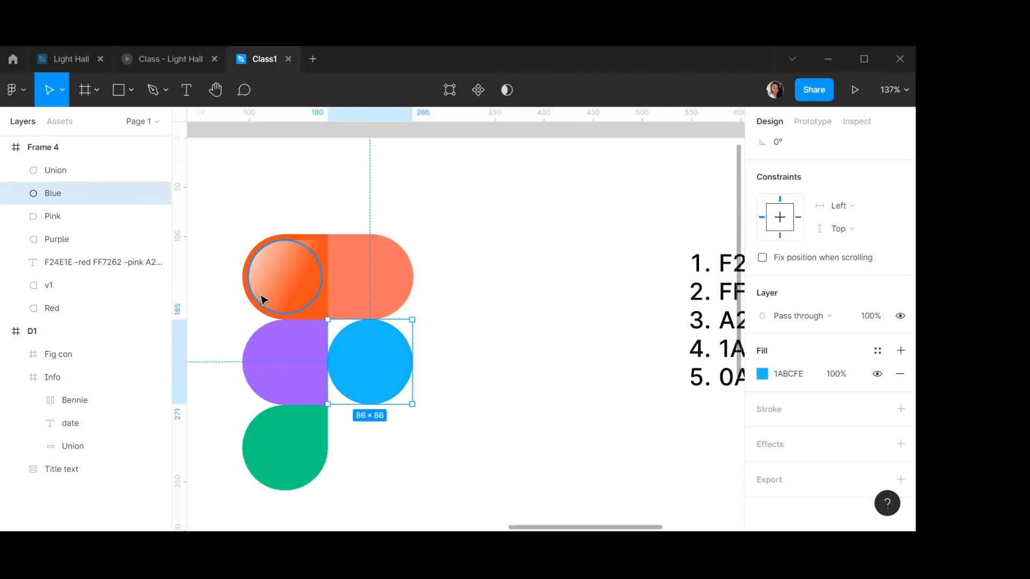
# Rename the green segment's layer to green.
pyautogui.click(294, 452)
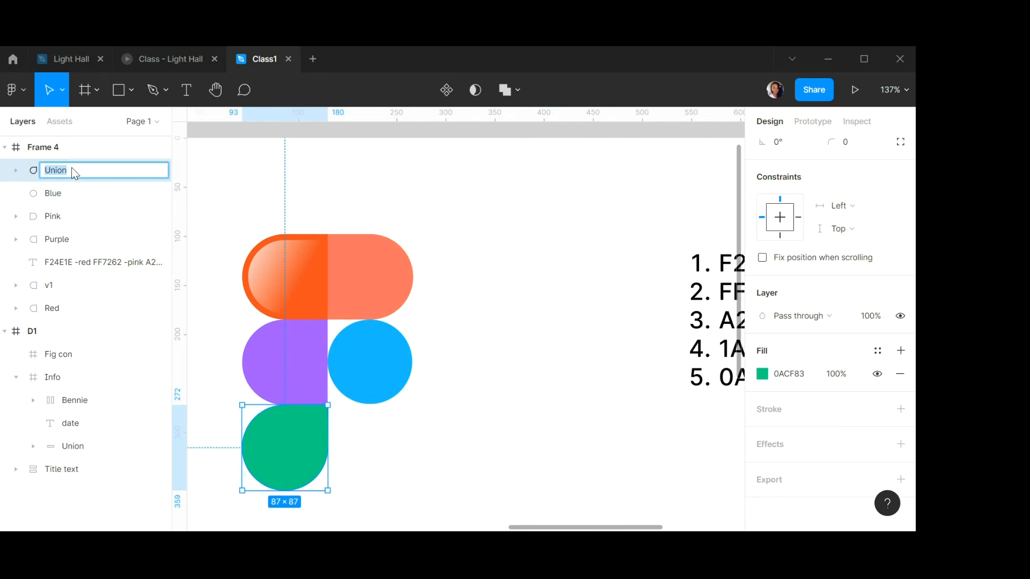
pyautogui.write('een')
pyautogui.press('Return')
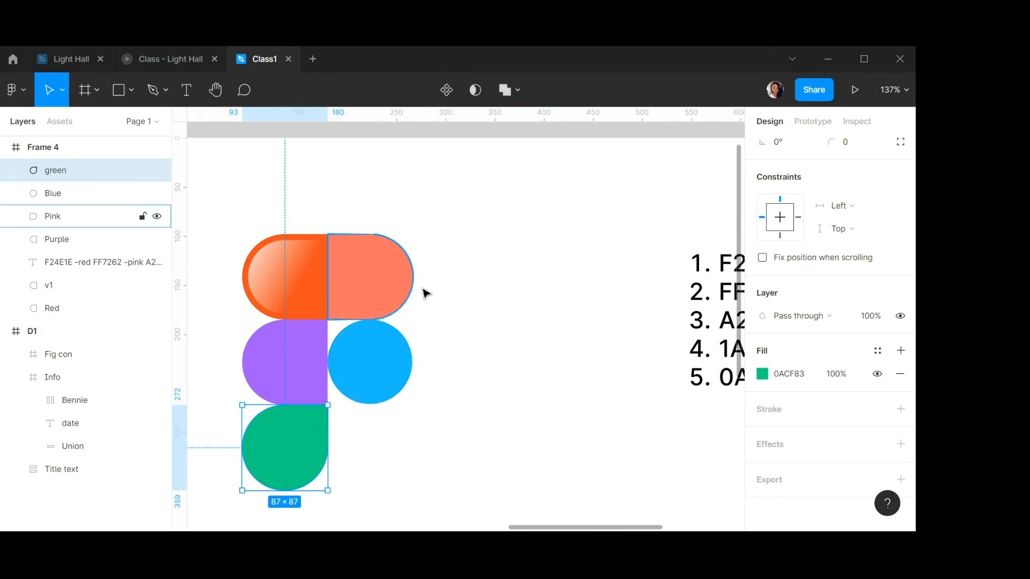
# Delete the numbered colour-code text list from the frame.
pyautogui.press('Escape')
pyautogui.scroll(3, 221, 283)
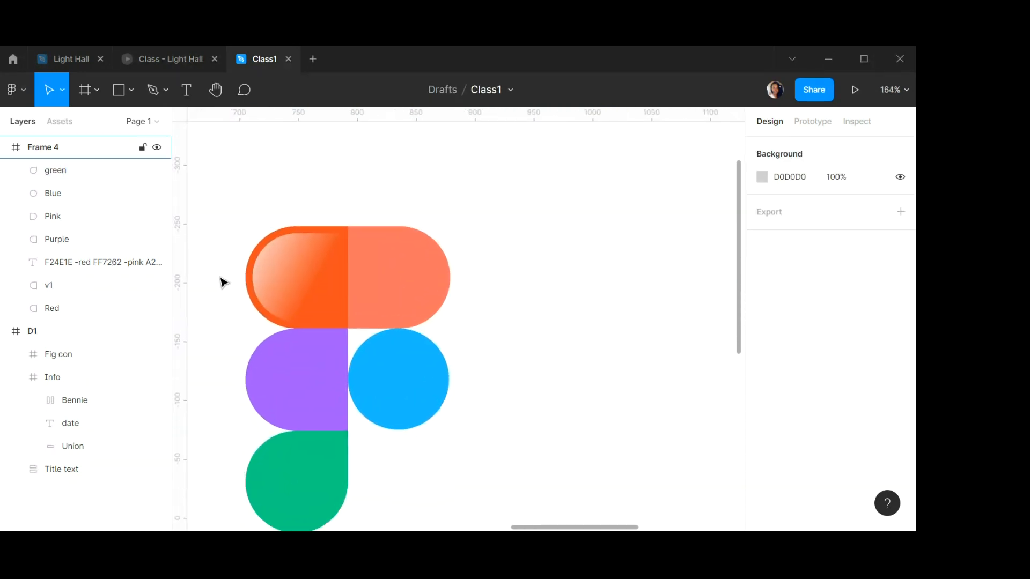
pyautogui.scroll(-5, 395, 317)
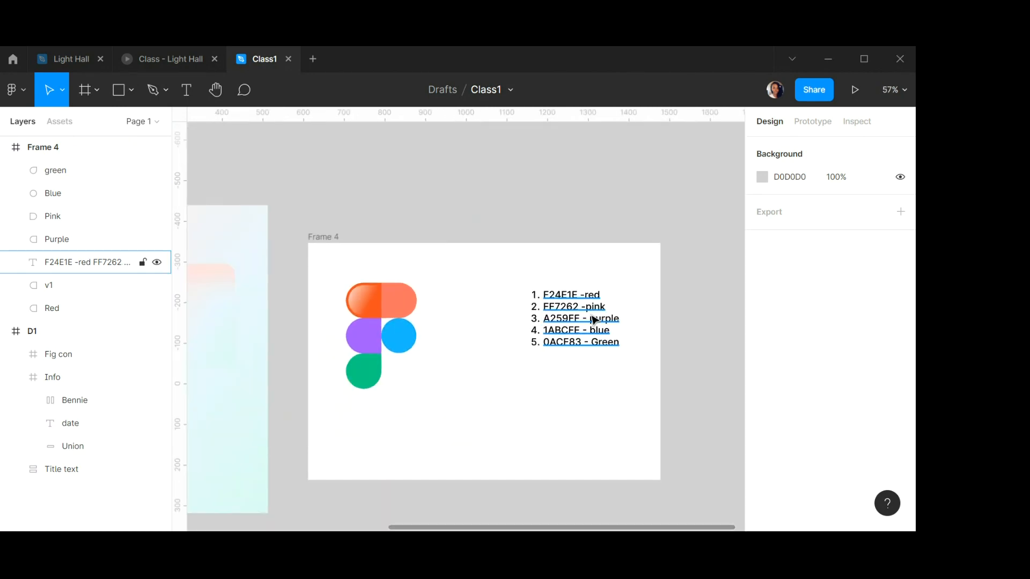
pyautogui.click(574, 324)
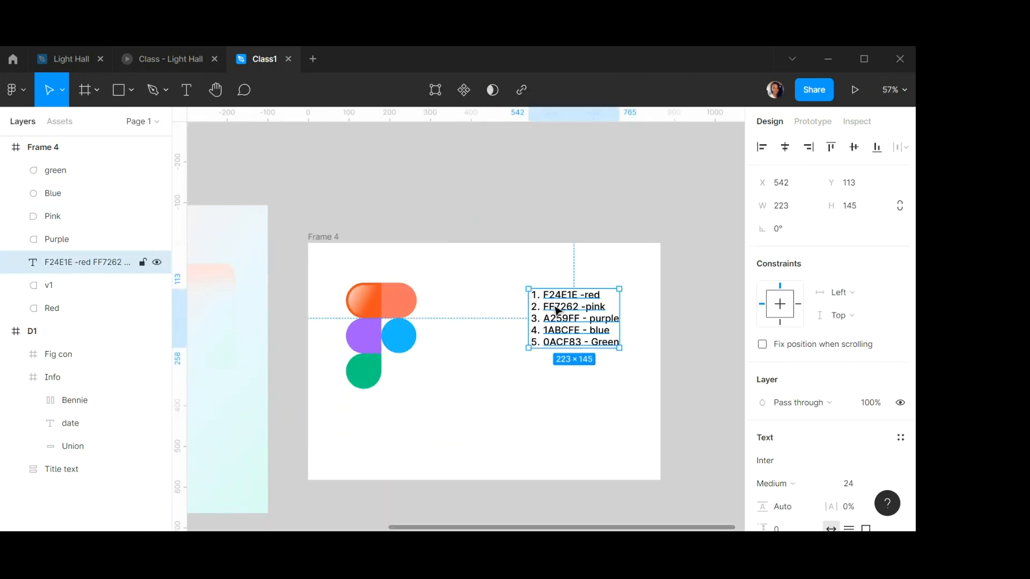
pyautogui.click(278, 205)
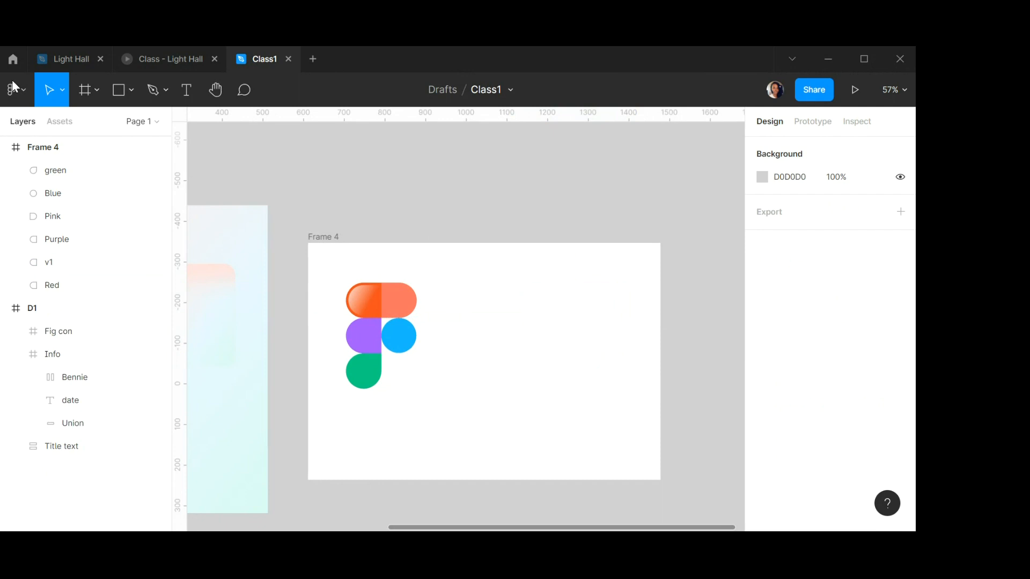
# Check the reference glossy Figma logo in the Light Hall file, then return to Class1.
pyautogui.click(71, 56)
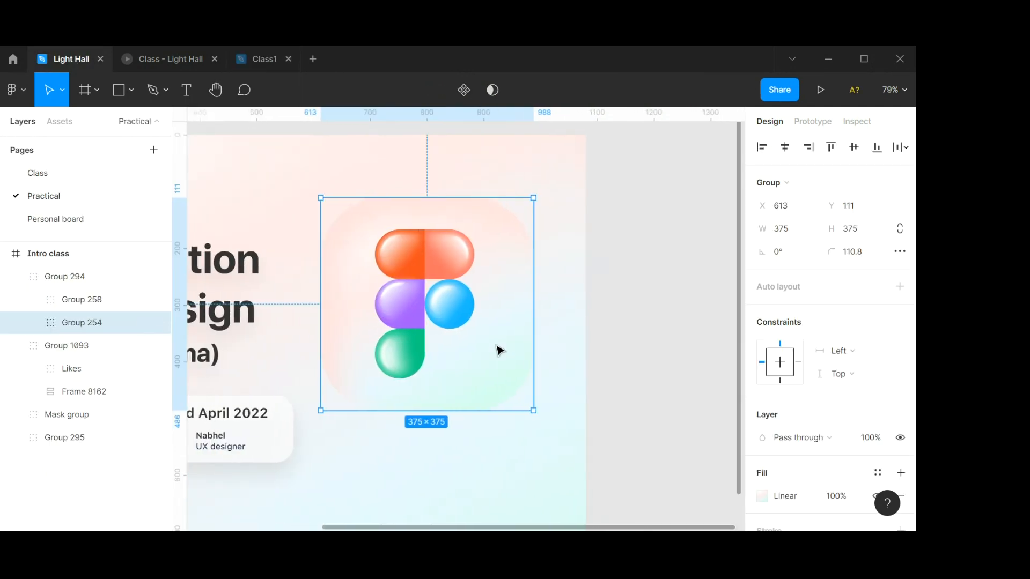
pyautogui.hscroll(10, 496, 348)
pyautogui.click(524, 324)
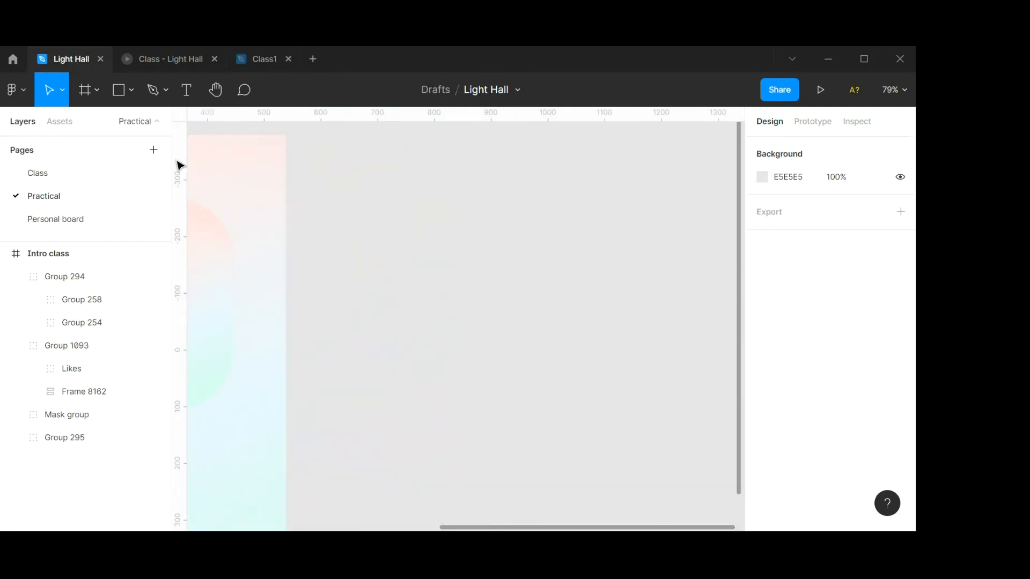
pyautogui.hotkey('ctrl', 'v')
pyautogui.click(263, 59)
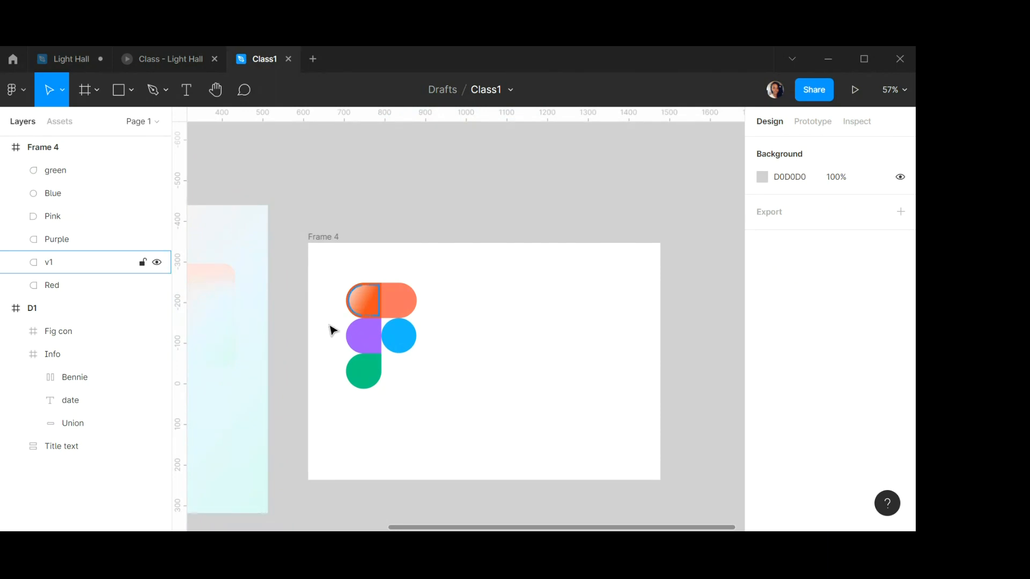
# Duplicate the v1 highlight shape on the red segment and rename the copy v2.
pyautogui.scroll(8, 368, 294)
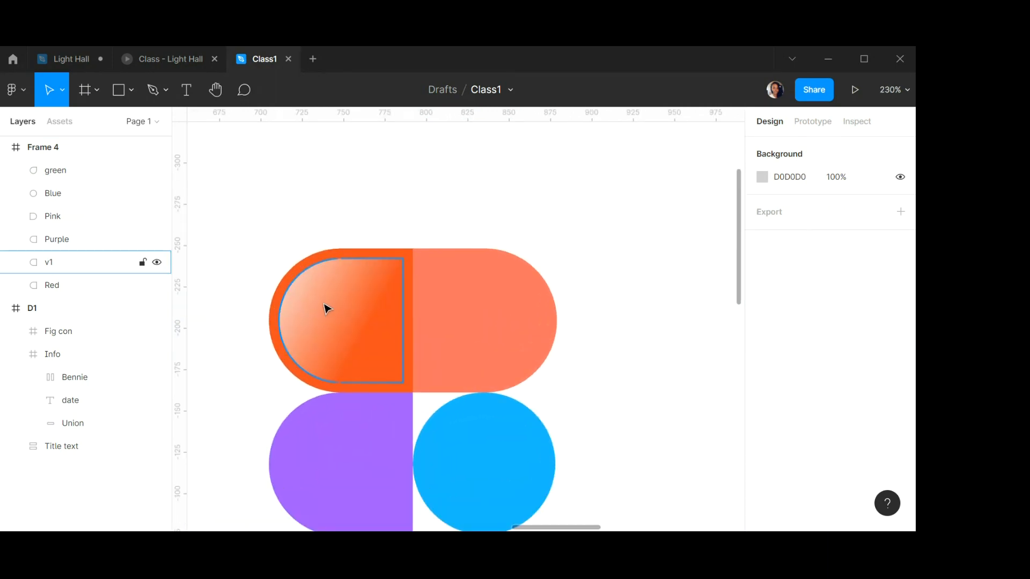
pyautogui.click(324, 307)
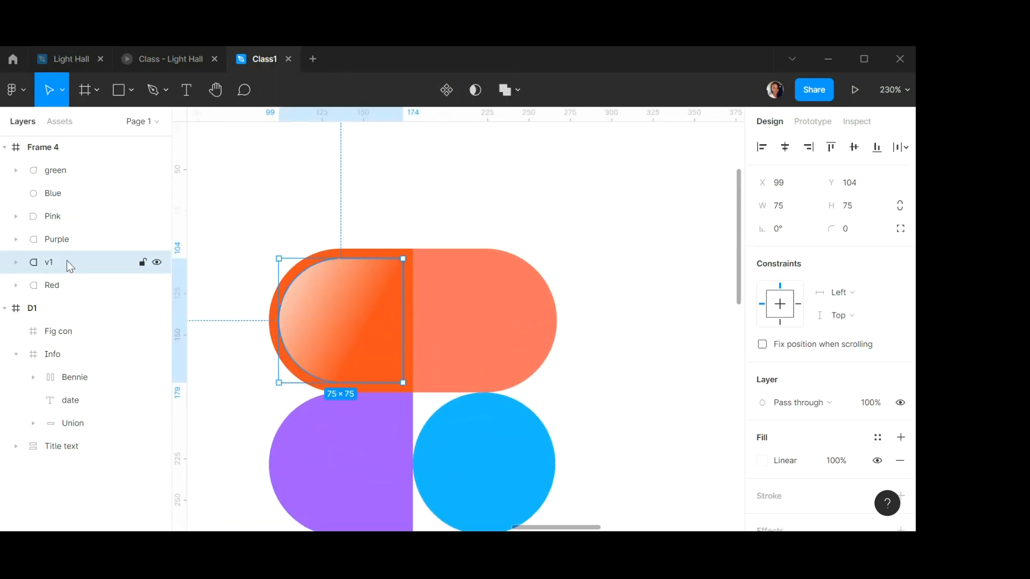
pyautogui.hotkey('ctrl', 'd')
pyautogui.doubleClick(49, 263)
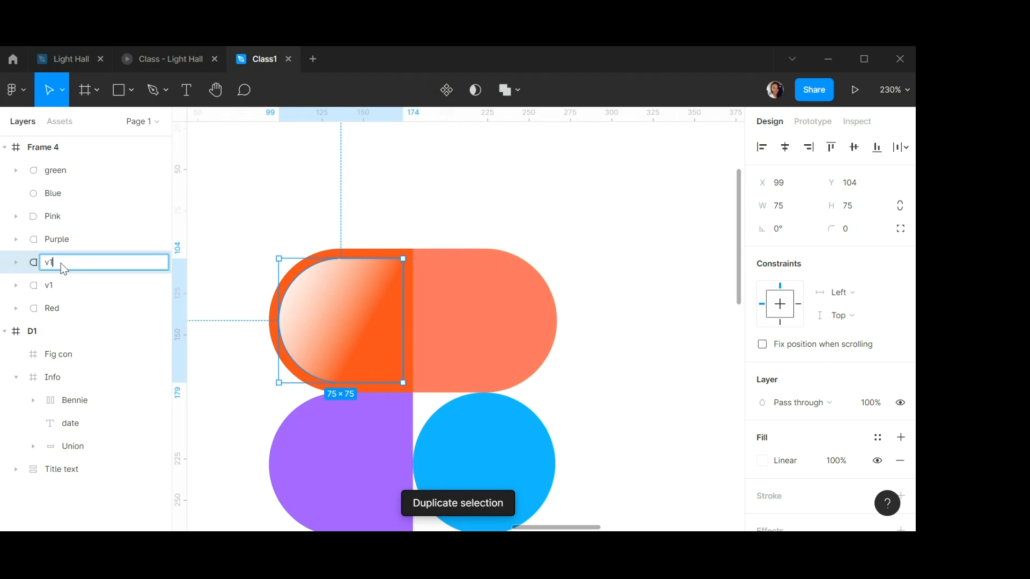
pyautogui.press('BackSpace')
pyautogui.write('2')
pyautogui.press('Return')
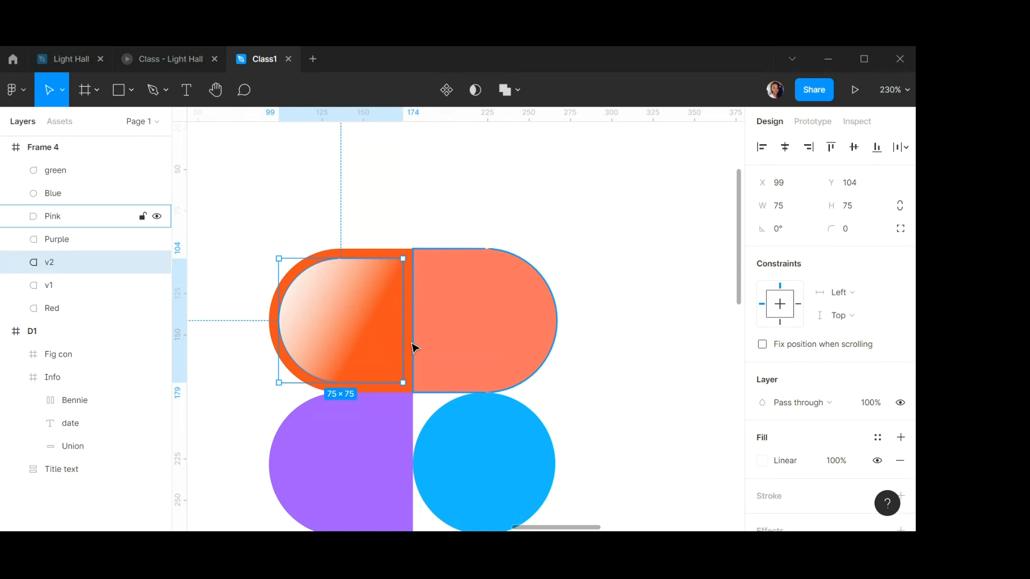
# Reposition v2's linear gradient handles so the white highlight concentrates at the top-left corner.
pyautogui.scroll(-3, 803, 385)
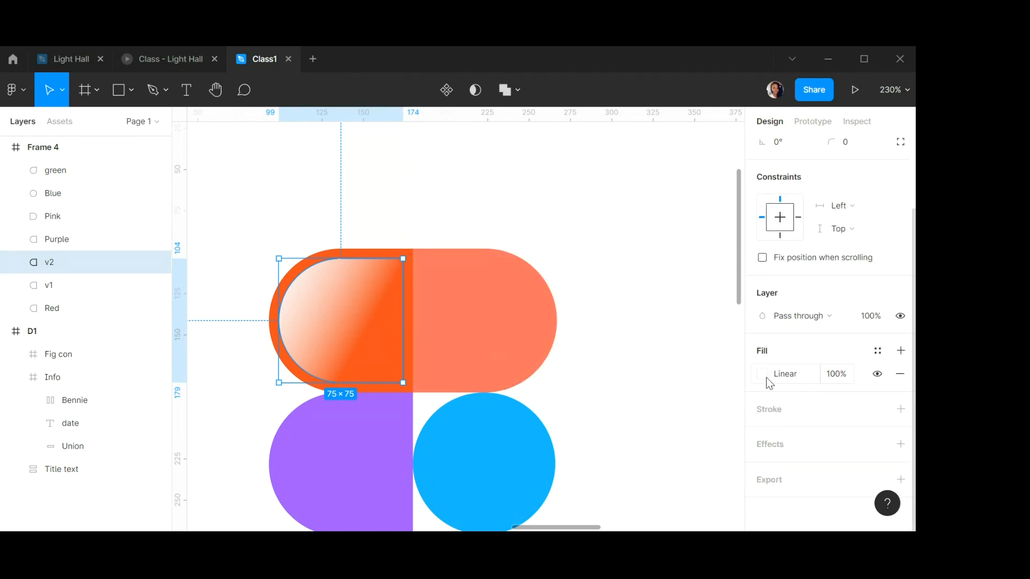
pyautogui.click(763, 375)
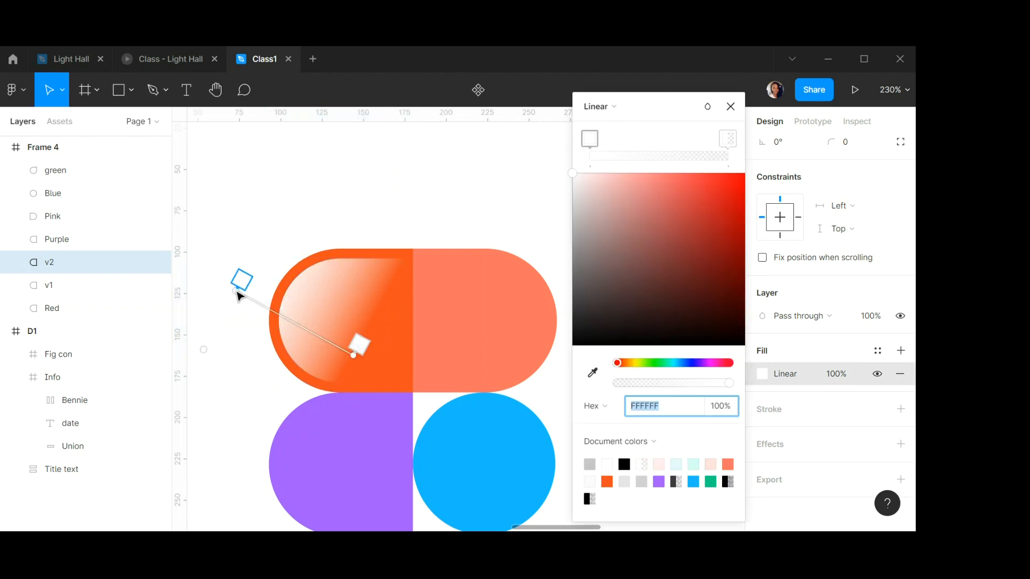
pyautogui.moveTo(236, 289); pyautogui.dragTo(256, 272)
pyautogui.moveTo(355, 355); pyautogui.dragTo(311, 310)
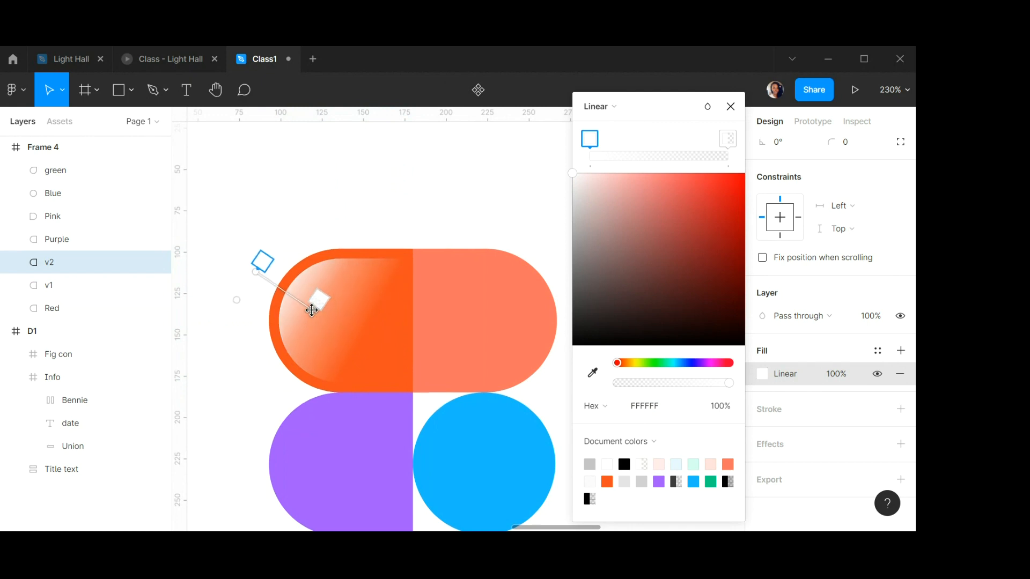
pyautogui.moveTo(267, 262)
pyautogui.mouseDown()
pyautogui.moveTo(276, 263)
pyautogui.moveTo(262, 274)
pyautogui.mouseUp()
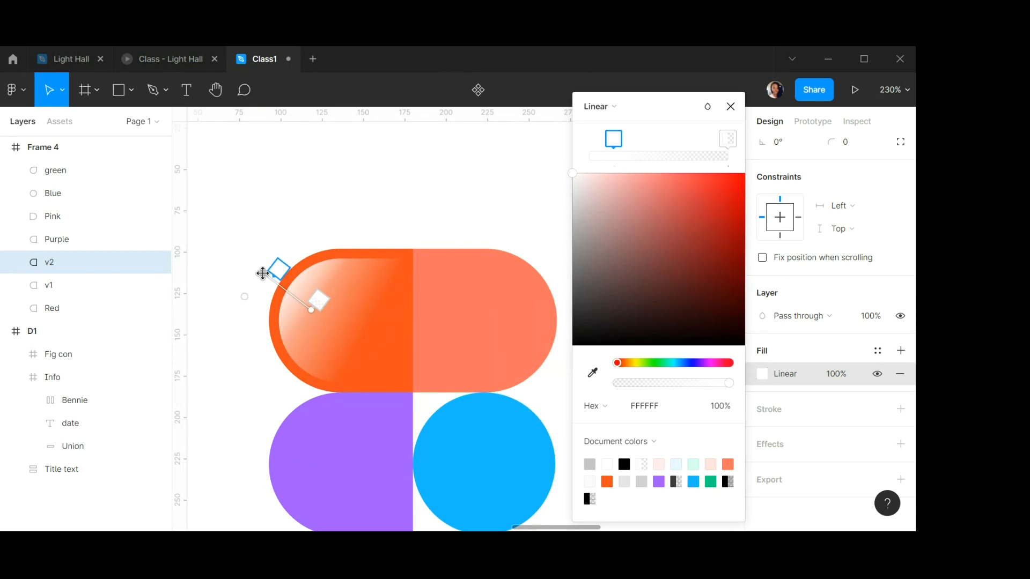
pyautogui.click(737, 111)
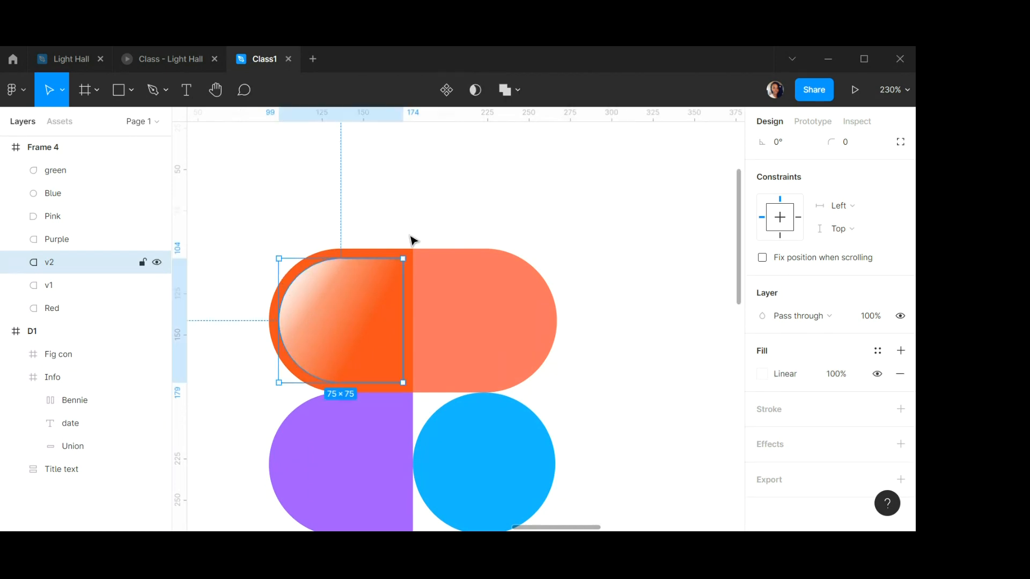
# Duplicate the v2 highlight and rename the copy v3.
pyautogui.click(236, 320)
pyautogui.scroll(-3, 287, 296)
pyautogui.scroll(3, 289, 298)
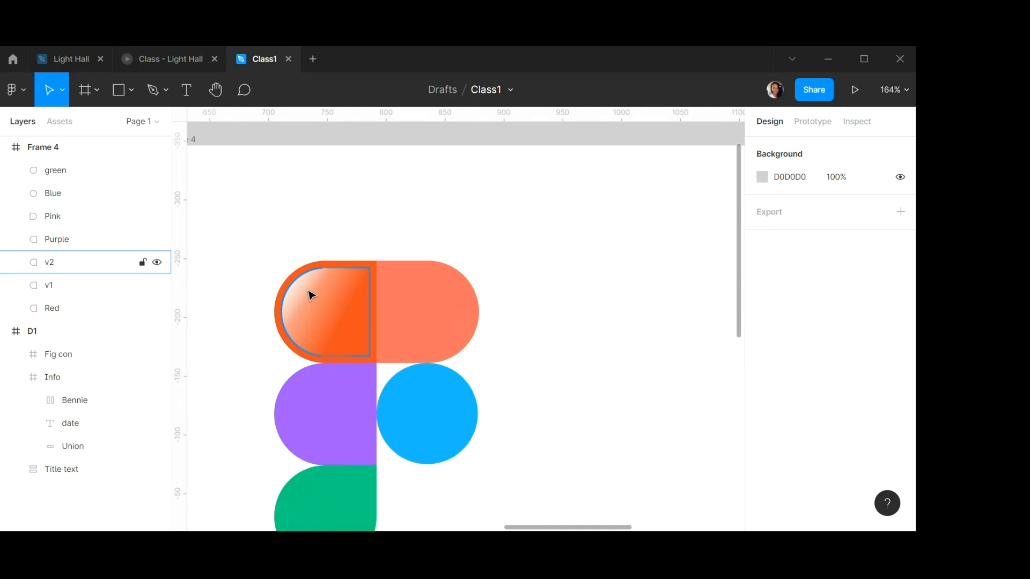
pyautogui.click(311, 296)
pyautogui.hotkey('ctrl', 'd')
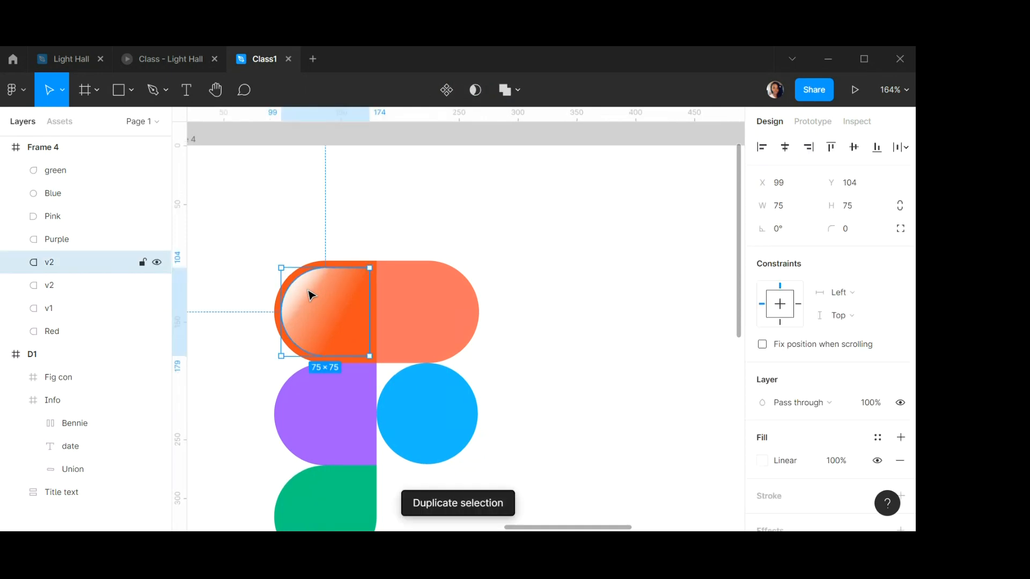
pyautogui.doubleClick(61, 262)
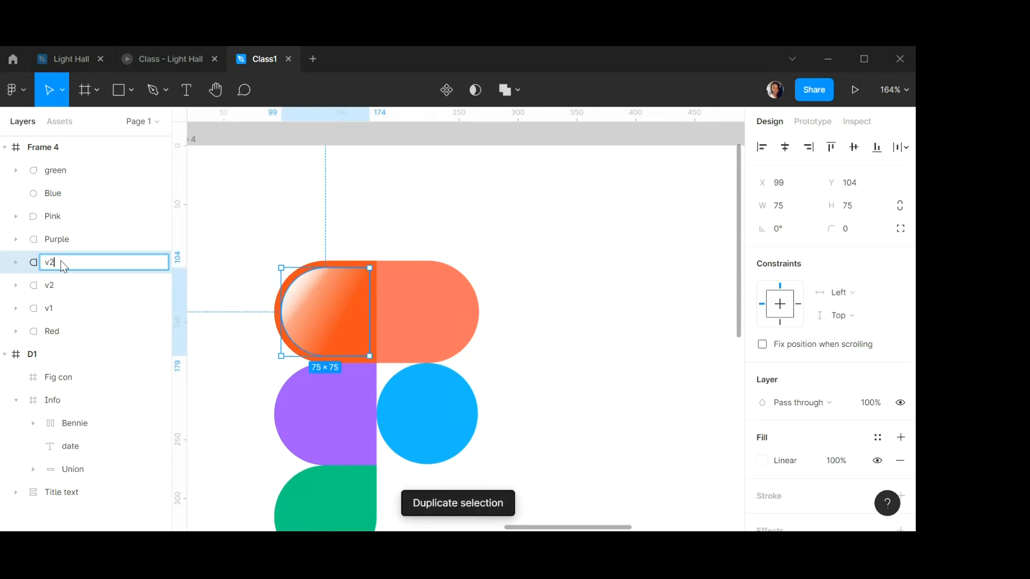
pyautogui.press('BackSpace')
pyautogui.write('3')
pyautogui.press('Return')
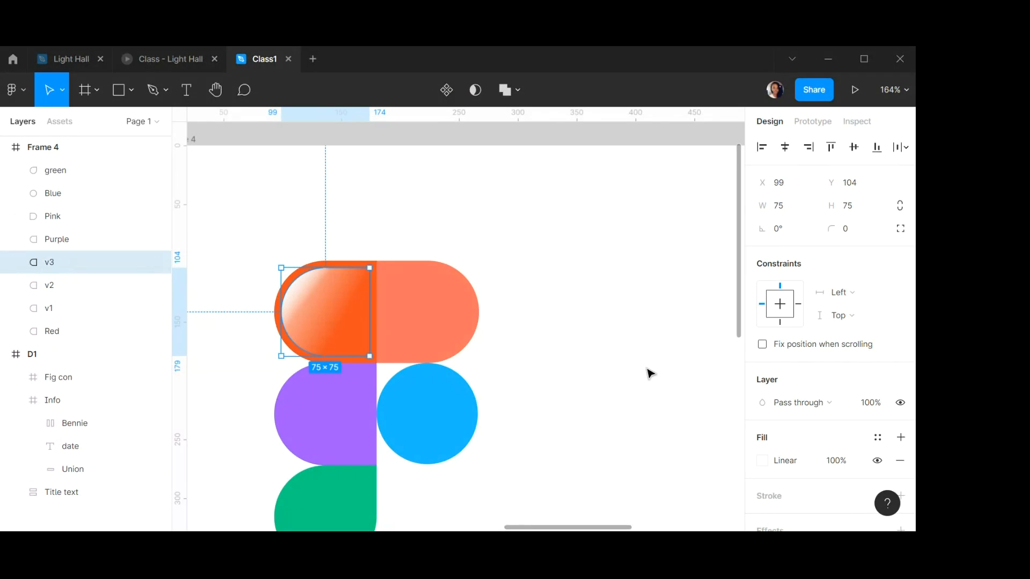
# Remove v3's fill and give it a 7 px inside stroke.
pyautogui.scroll(-2, 835, 381)
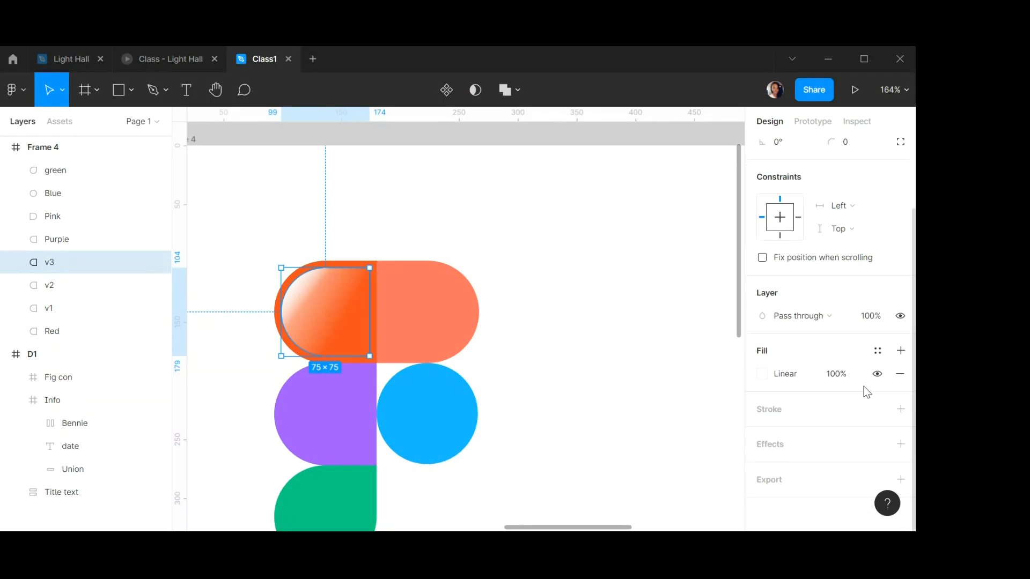
pyautogui.click(901, 374)
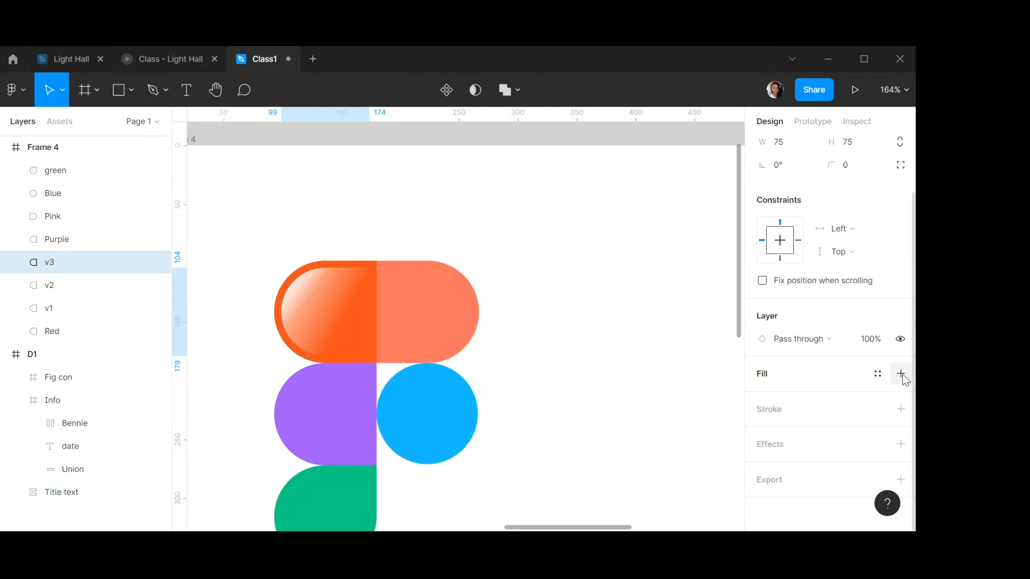
pyautogui.click(901, 410)
pyautogui.click(785, 456)
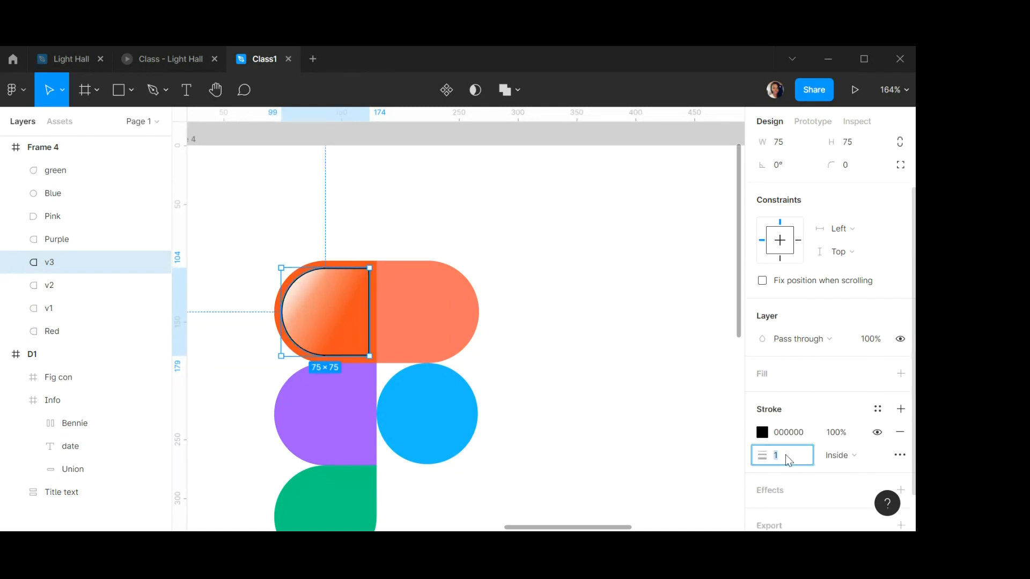
pyautogui.write('7')
pyautogui.press('Return')
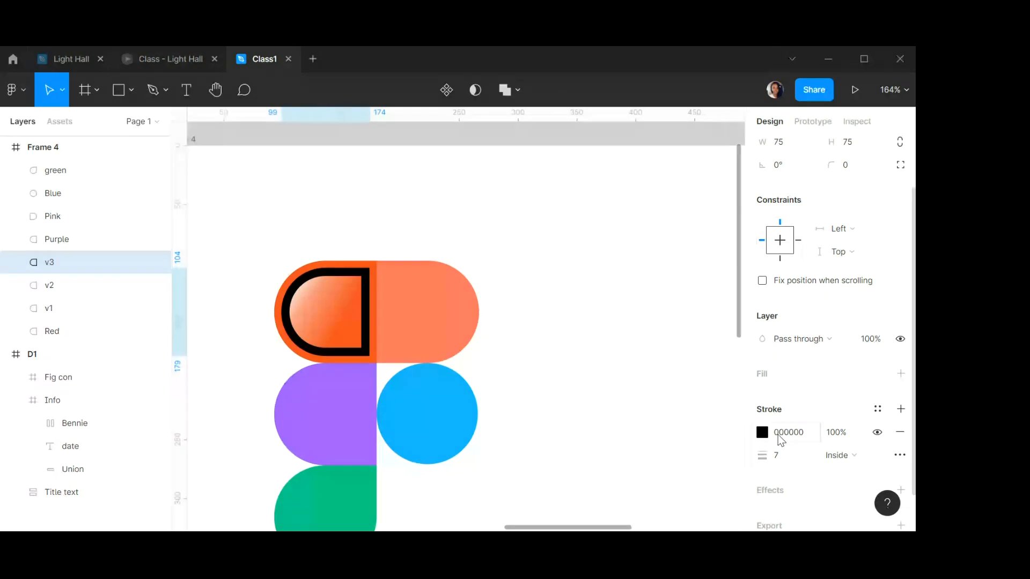
# Set v3's stroke colour to FFFFFF.
pyautogui.click(788, 432)
pyautogui.write('f')
pyautogui.press('Return')
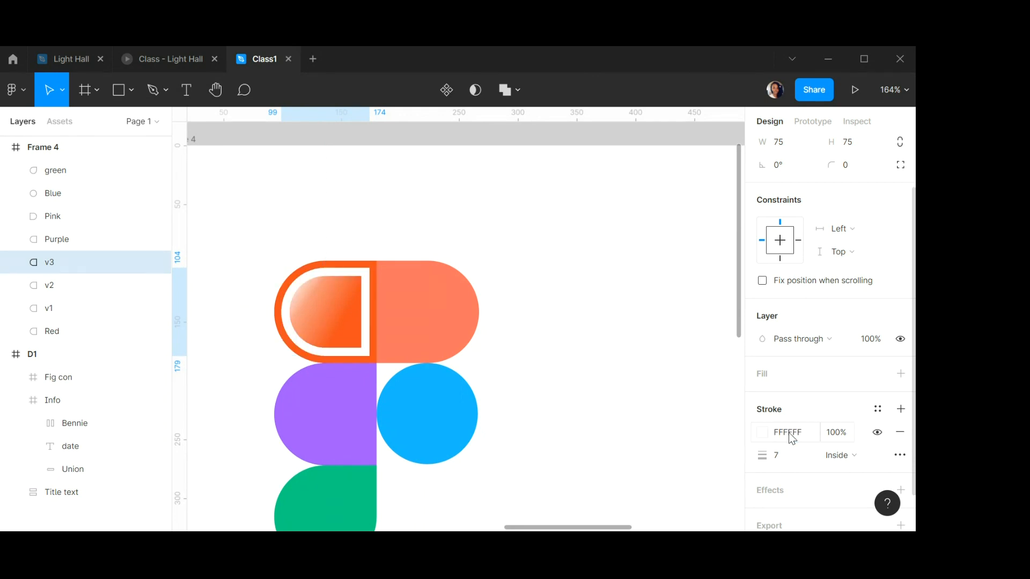
# Change v3's stroke to a linear gradient and place its handles close together at the top-left edge.
pyautogui.click(762, 433)
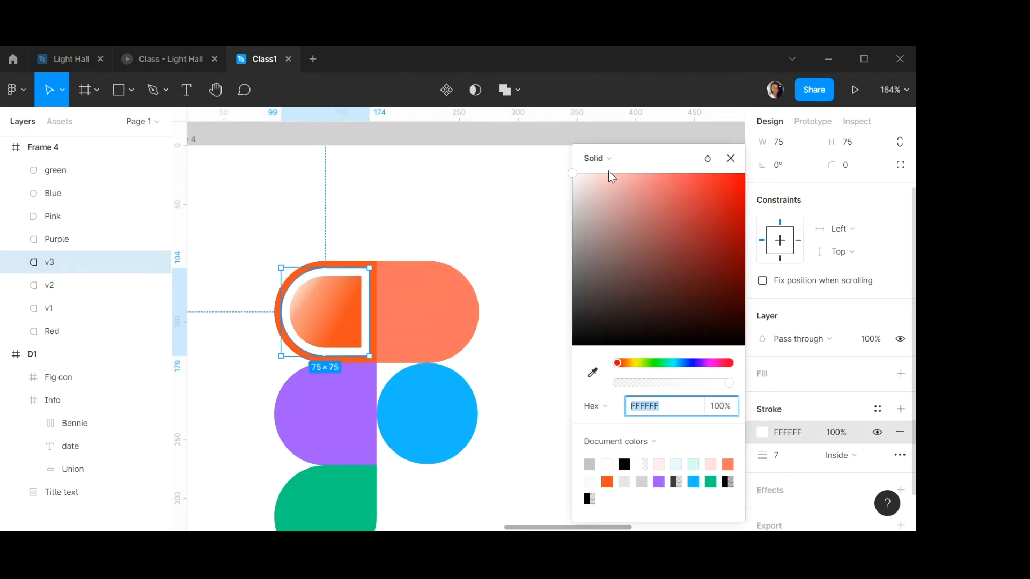
pyautogui.click(610, 161)
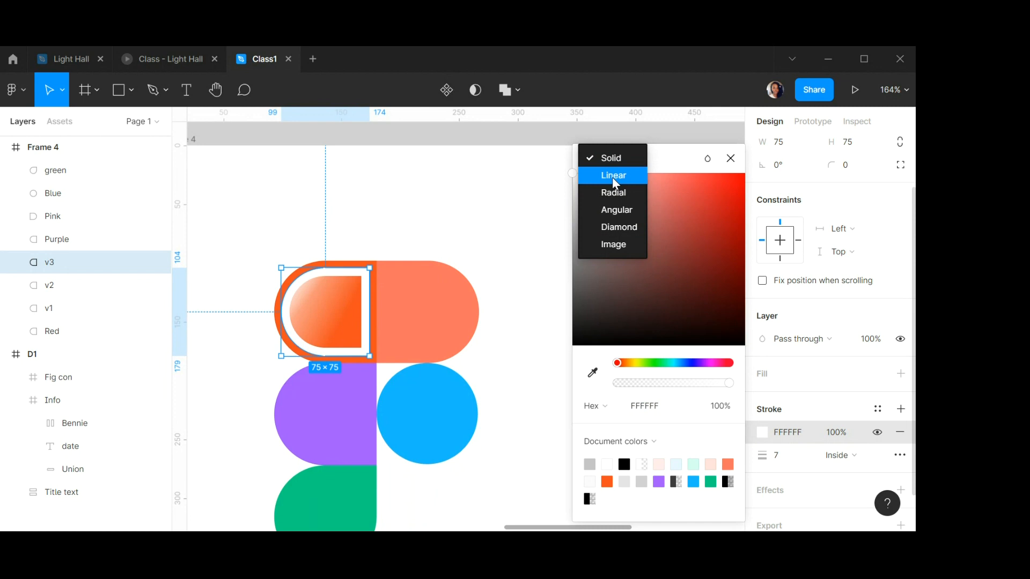
pyautogui.click(614, 178)
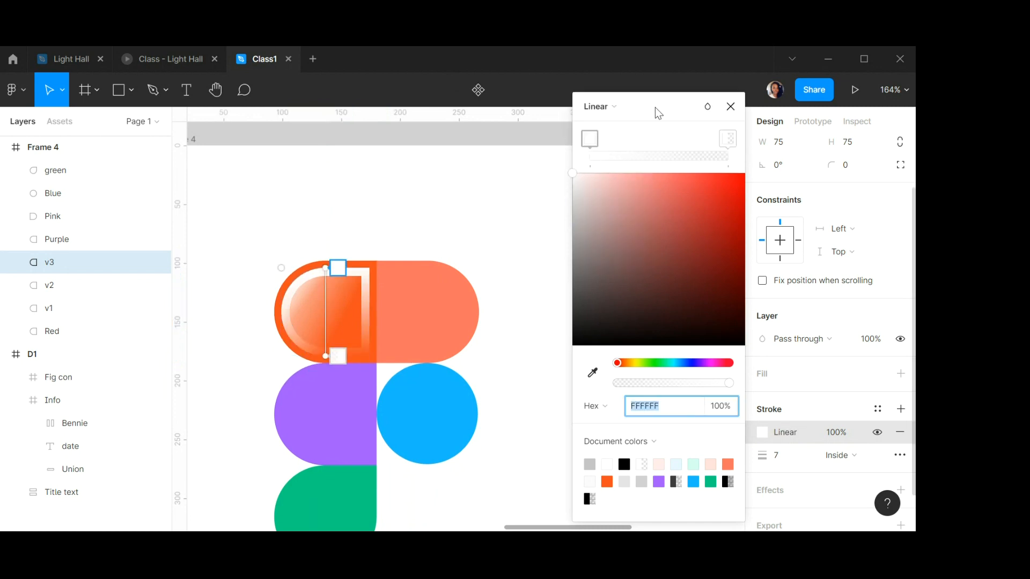
pyautogui.moveTo(655, 107)
pyautogui.mouseDown()
pyautogui.moveTo(688, 148)
pyautogui.moveTo(644, 162)
pyautogui.moveTo(657, 159)
pyautogui.mouseUp()
pyautogui.moveTo(338, 267); pyautogui.dragTo(280, 275)
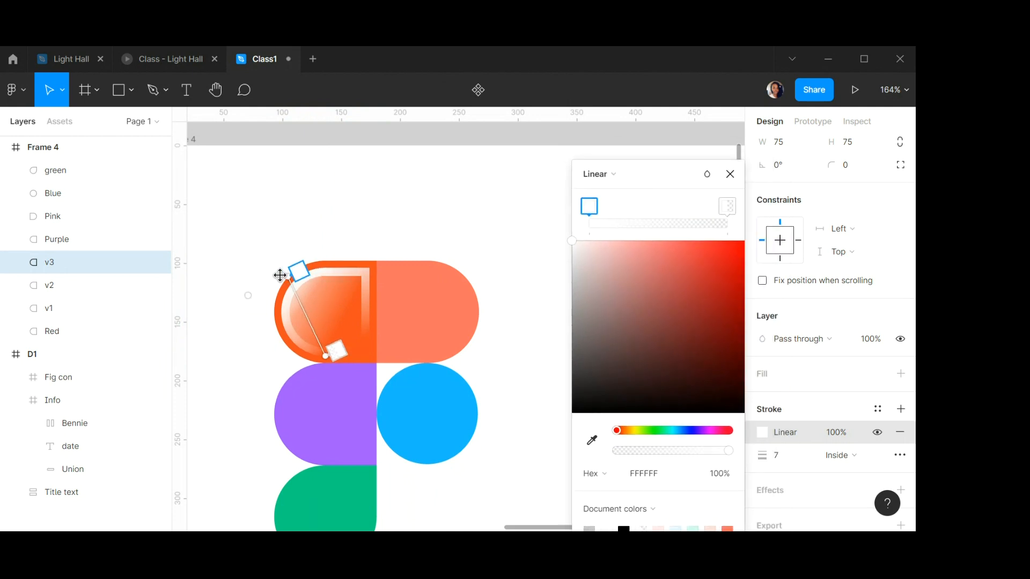
pyautogui.scroll(8, 280, 275)
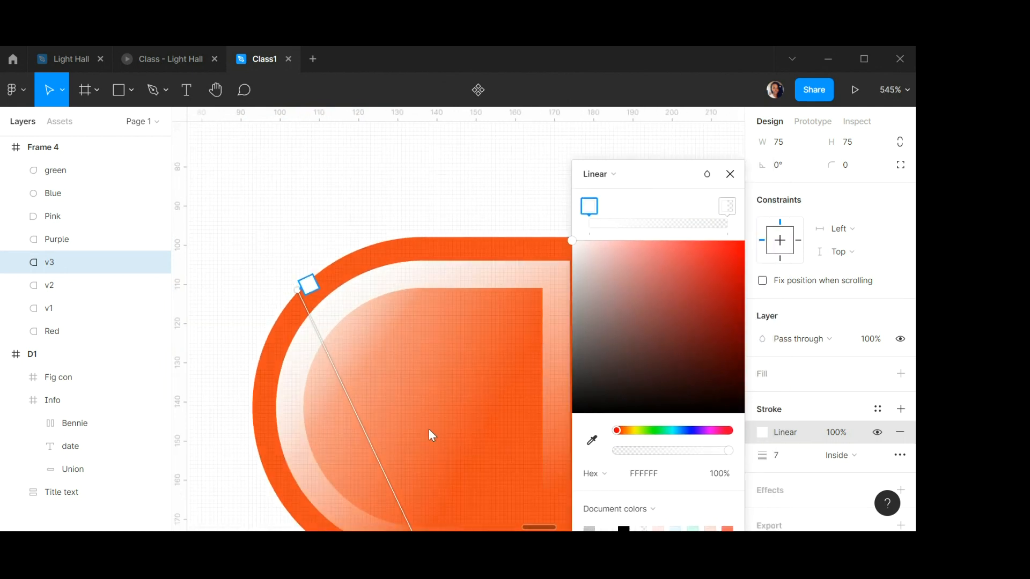
pyautogui.scroll(-4, 432, 436)
pyautogui.moveTo(426, 508)
pyautogui.mouseDown()
pyautogui.moveTo(377, 368)
pyautogui.moveTo(388, 376)
pyautogui.mouseUp()
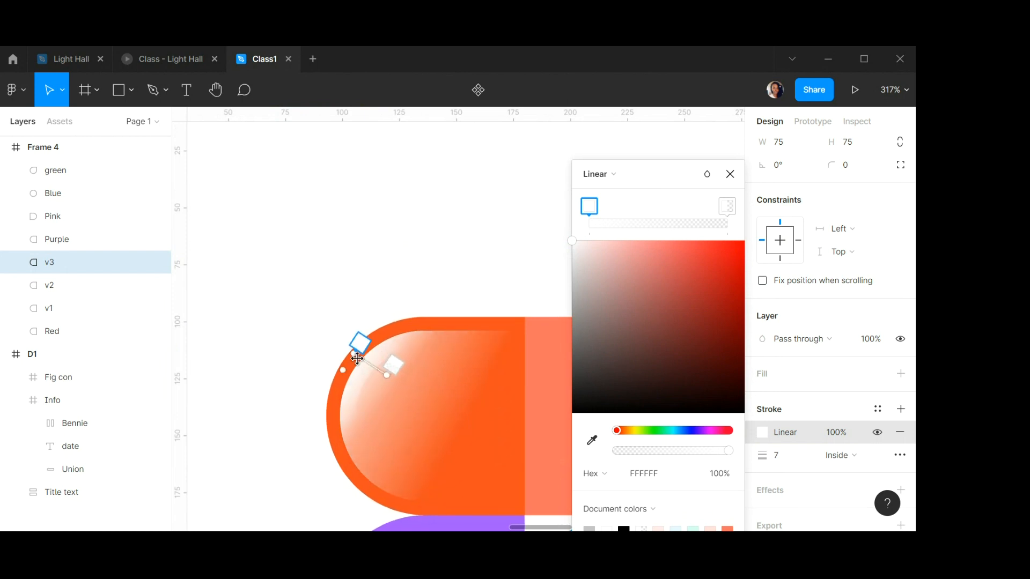
pyautogui.moveTo(360, 339); pyautogui.dragTo(380, 378)
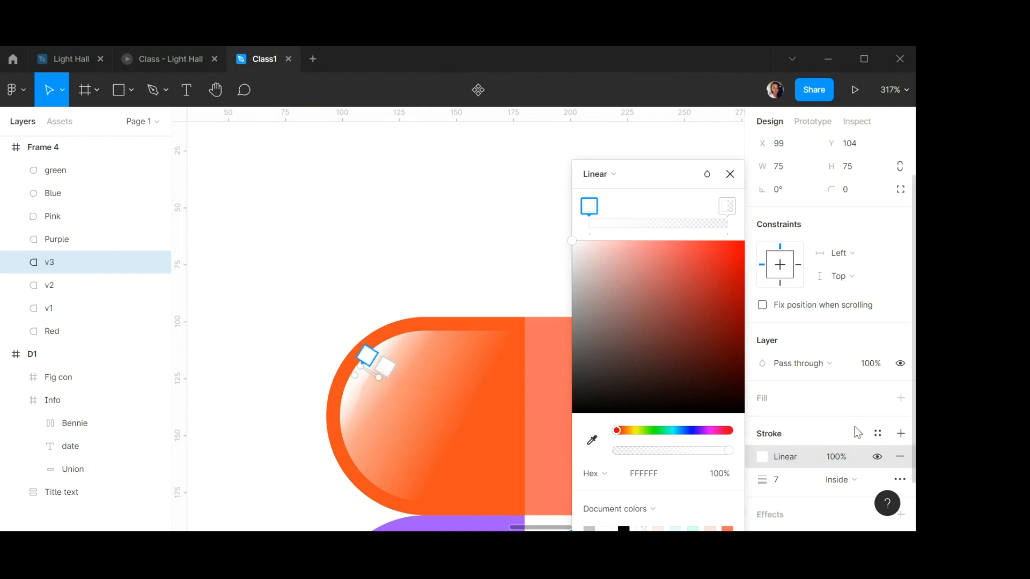
# Add a drop shadow effect to v3.
pyautogui.scroll(-2, 854, 426)
pyautogui.click(902, 444)
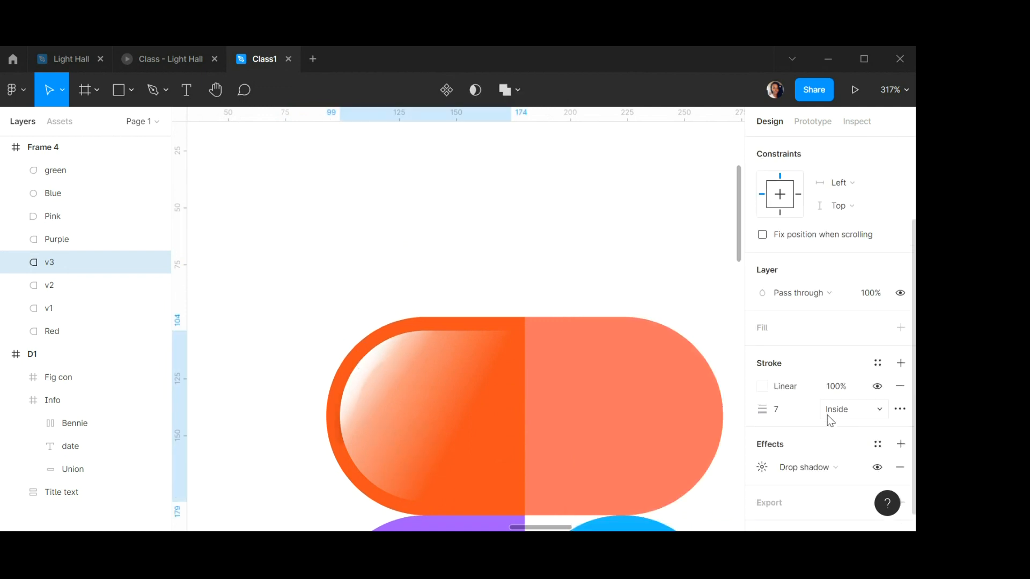
# Change v3's effect from drop shadow to Layer blur.
pyautogui.scroll(-1, 771, 432)
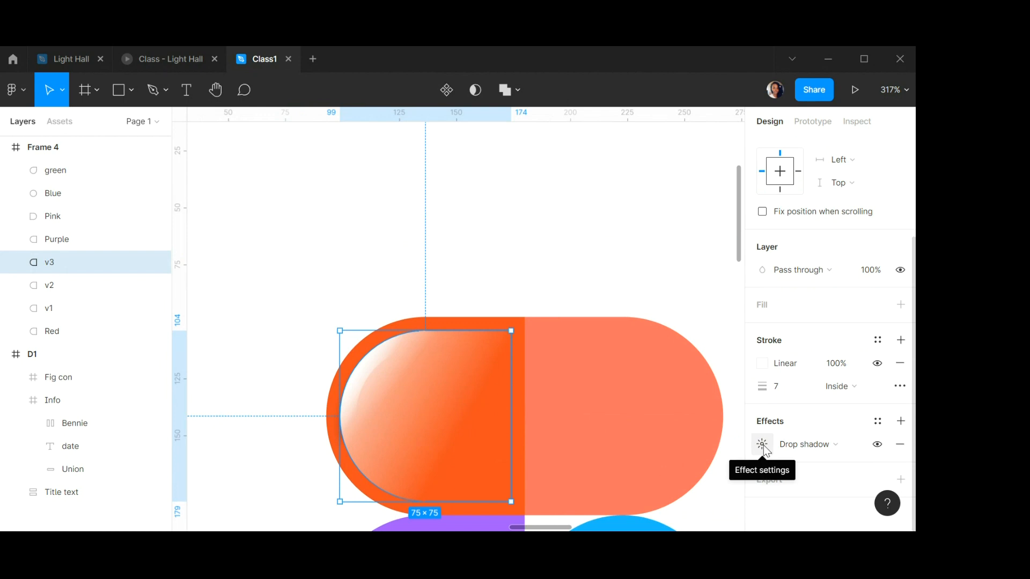
pyautogui.click(813, 444)
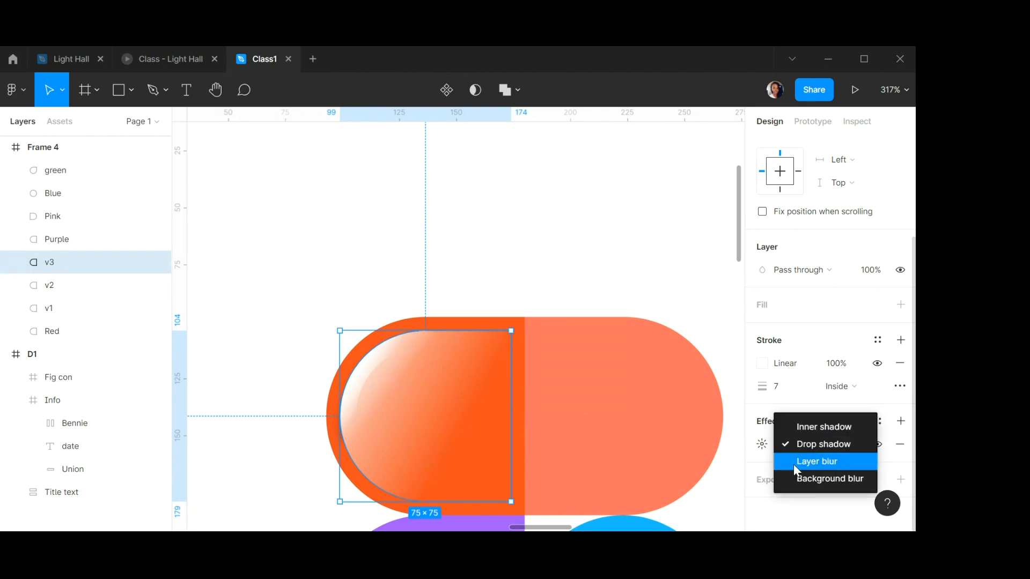
pyautogui.click(817, 461)
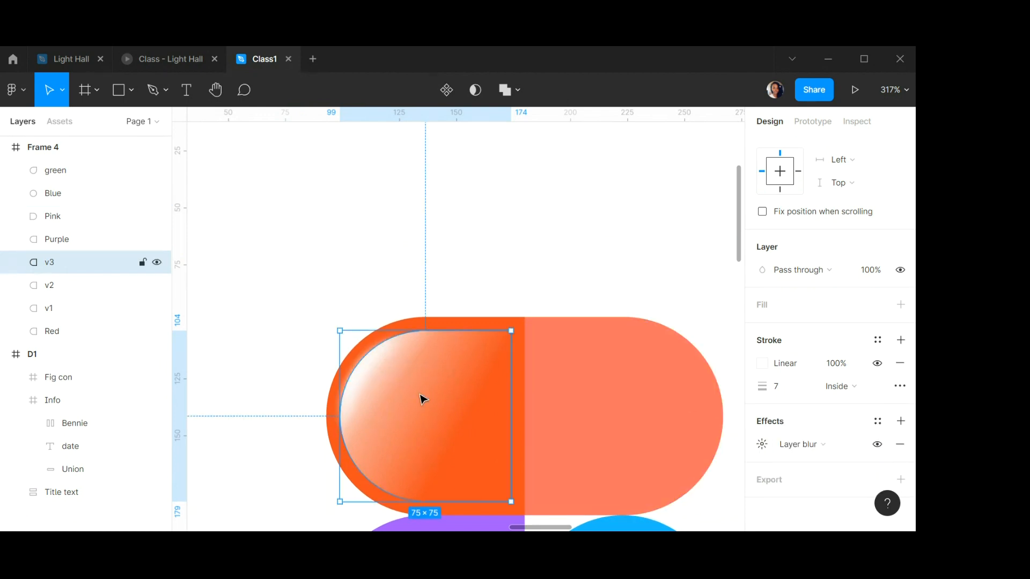
# Group the v3, v2 and v1 layers together.
pyautogui.scroll(-10, 455, 389)
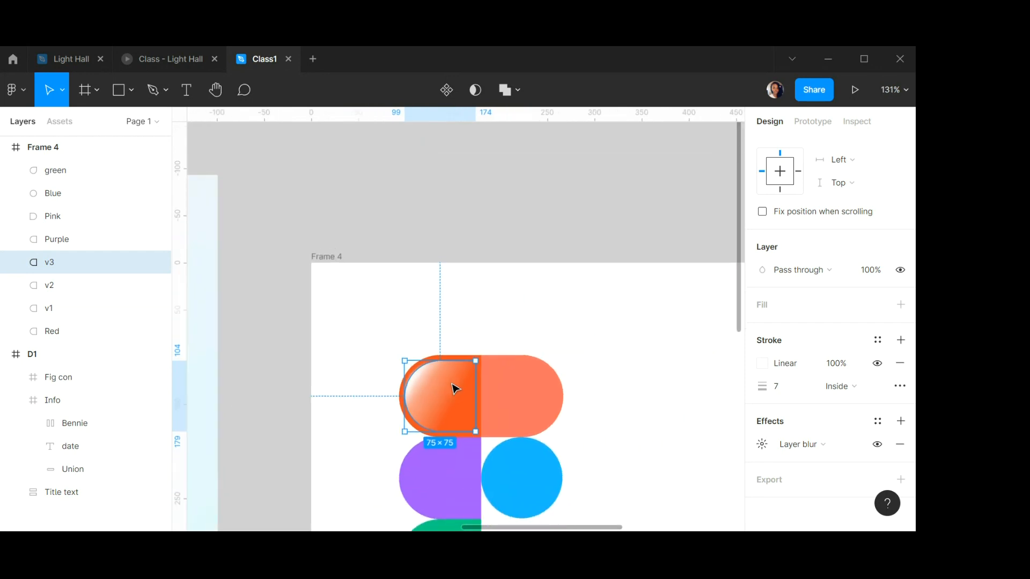
pyautogui.click(591, 370)
pyautogui.scroll(-4, 589, 368)
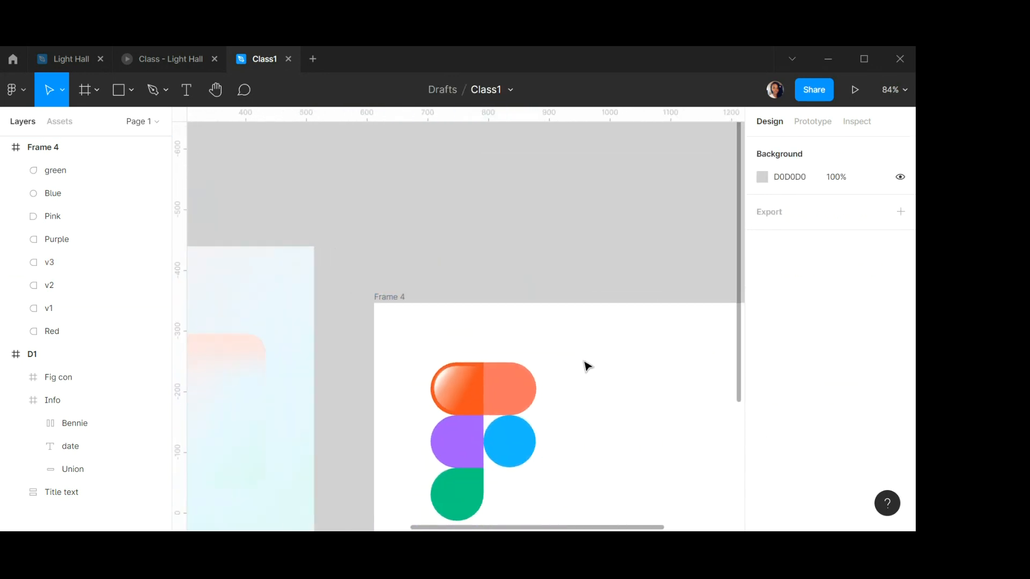
pyautogui.scroll(3, 588, 367)
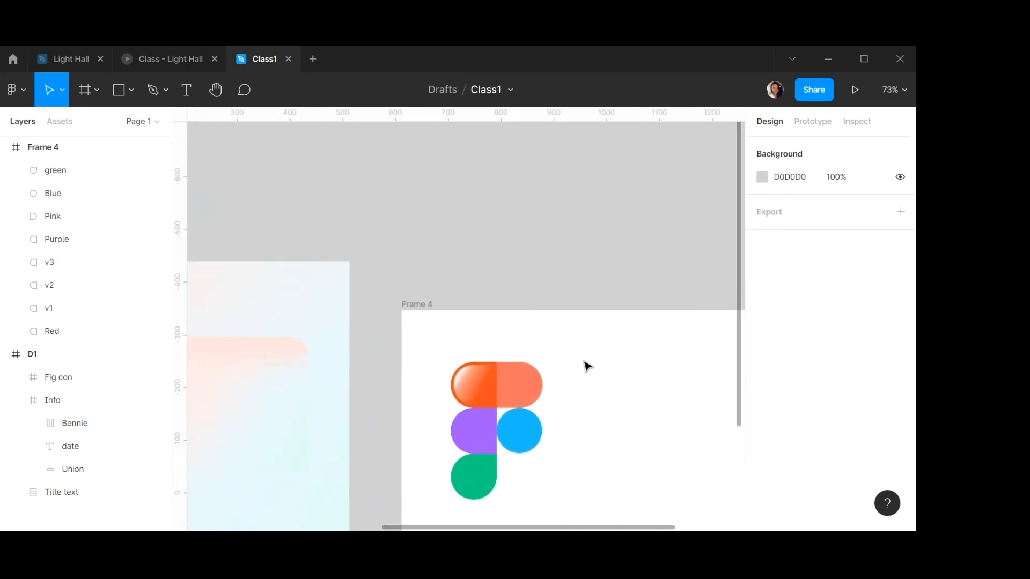
pyautogui.scroll(-1, 588, 366)
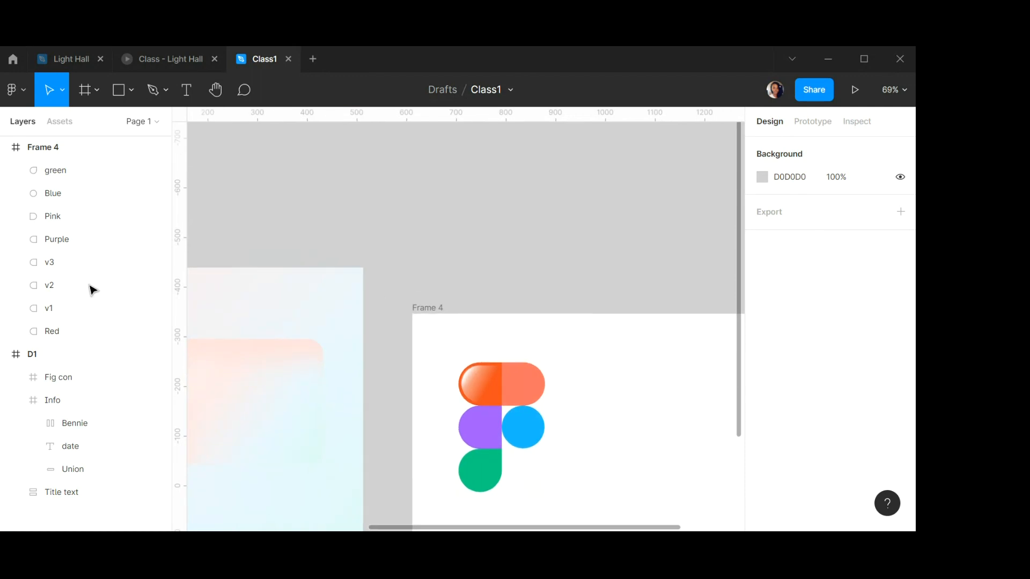
pyautogui.click(63, 264)
pyautogui.keyDown('shift'); pyautogui.click(51, 312); pyautogui.keyUp('shift')
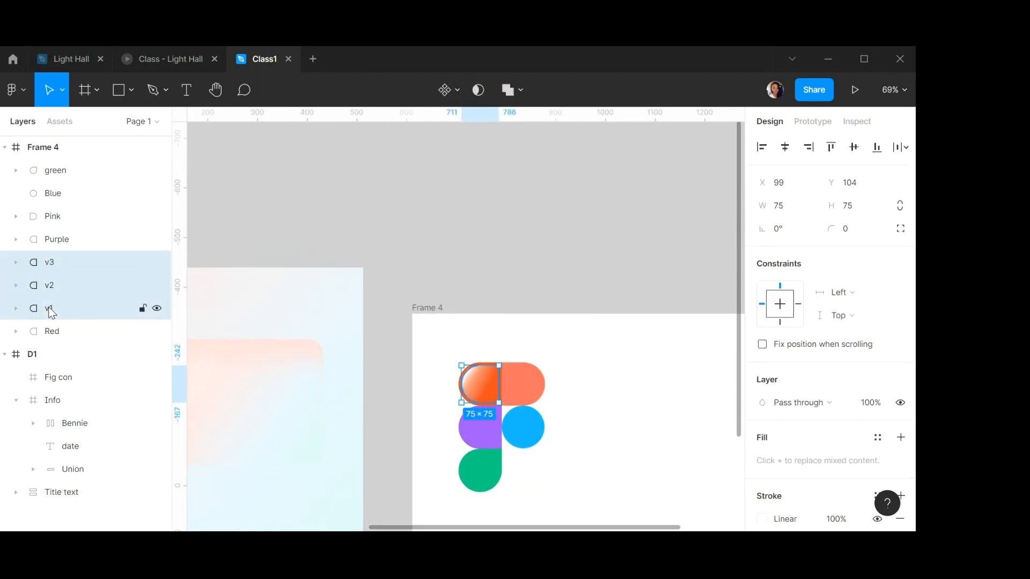
pyautogui.hotkey('ctrl', 'g')
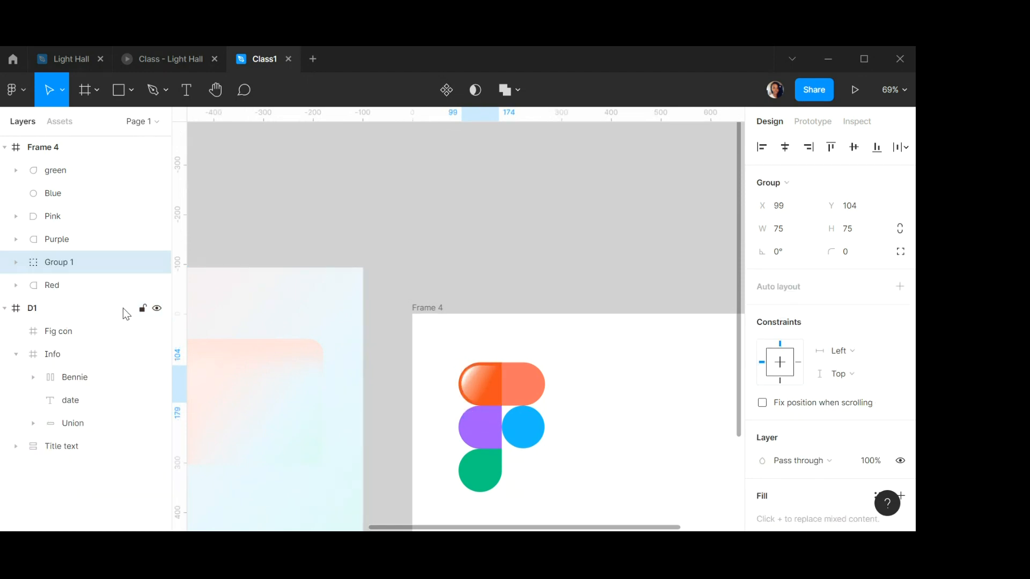
# Wrap the Red shape in a frame and name the frame red.
pyautogui.scroll(1, 517, 392)
pyautogui.scroll(5, 517, 392)
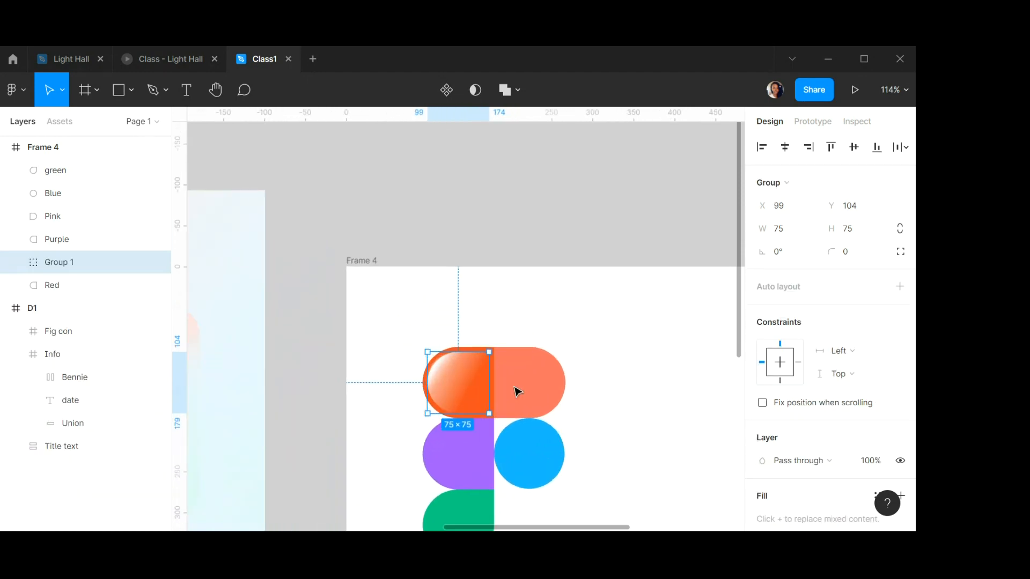
pyautogui.hscroll(1, 517, 389)
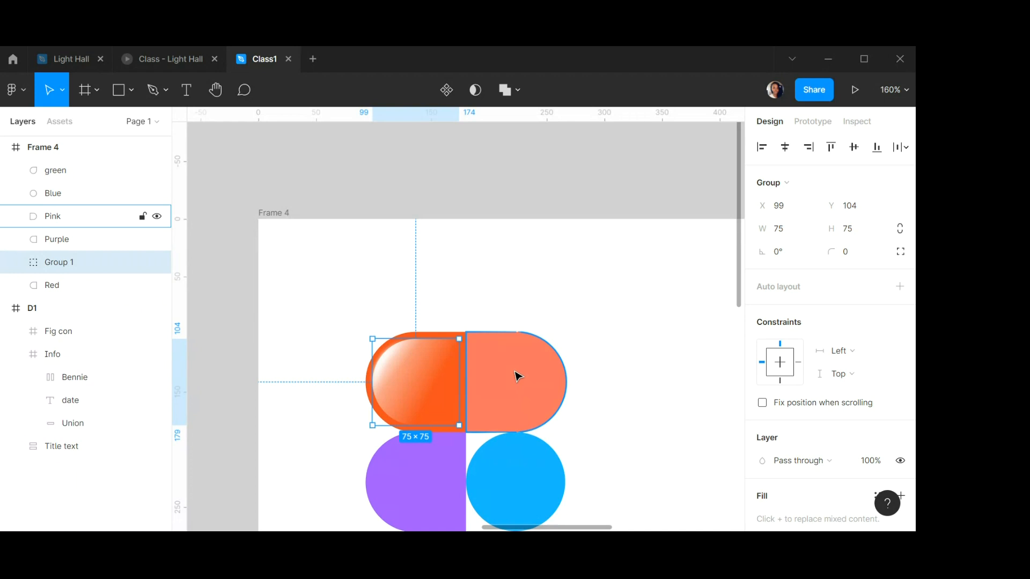
pyautogui.scroll(-3, 445, 334)
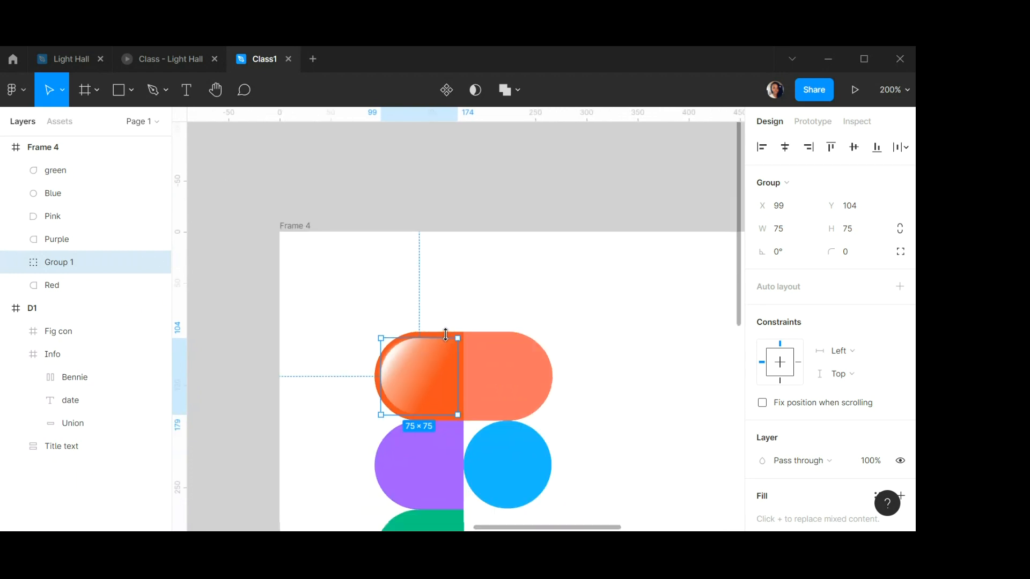
pyautogui.click(464, 320)
pyautogui.scroll(-5, 466, 357)
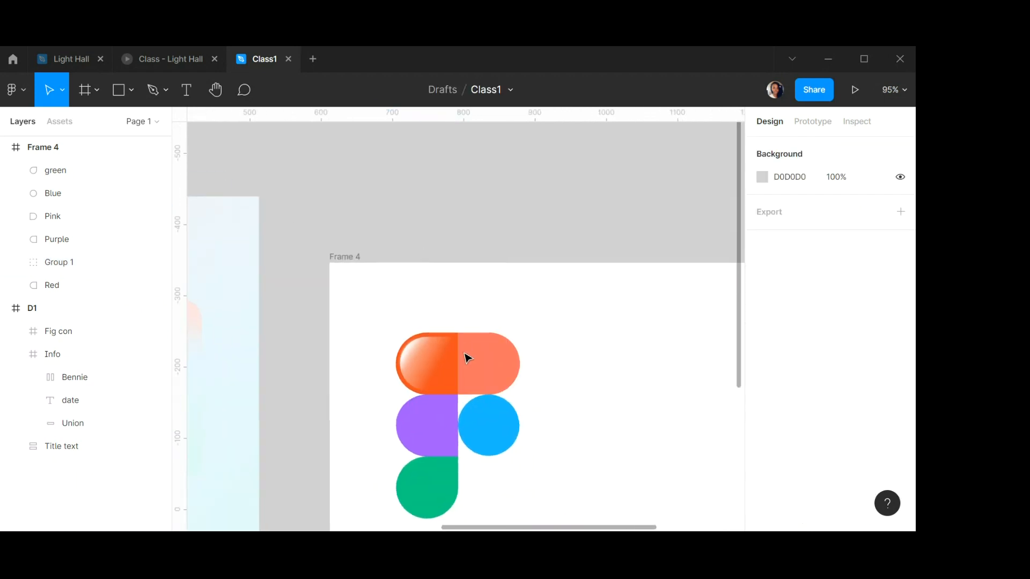
pyautogui.scroll(8, 467, 358)
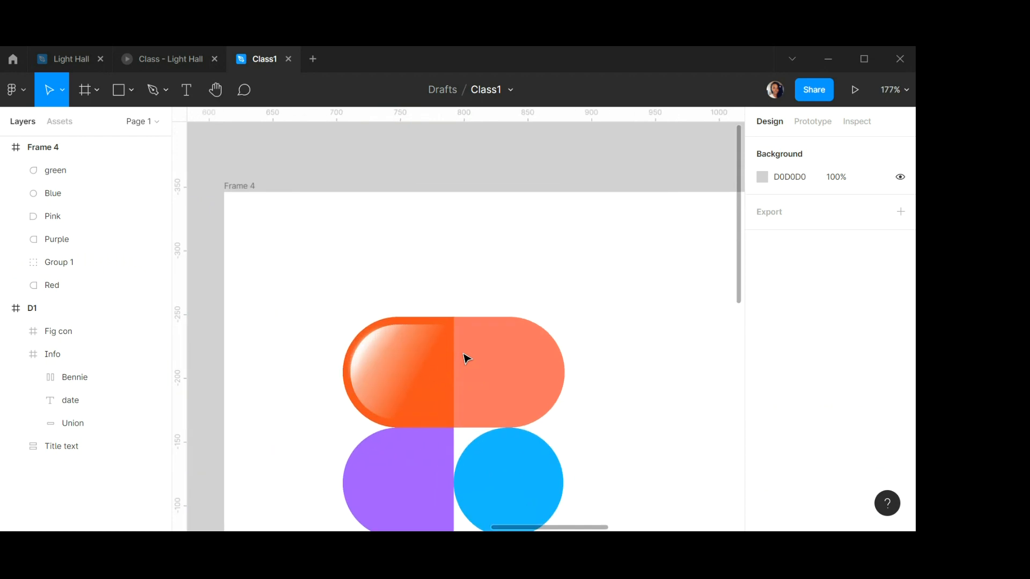
pyautogui.click(437, 313)
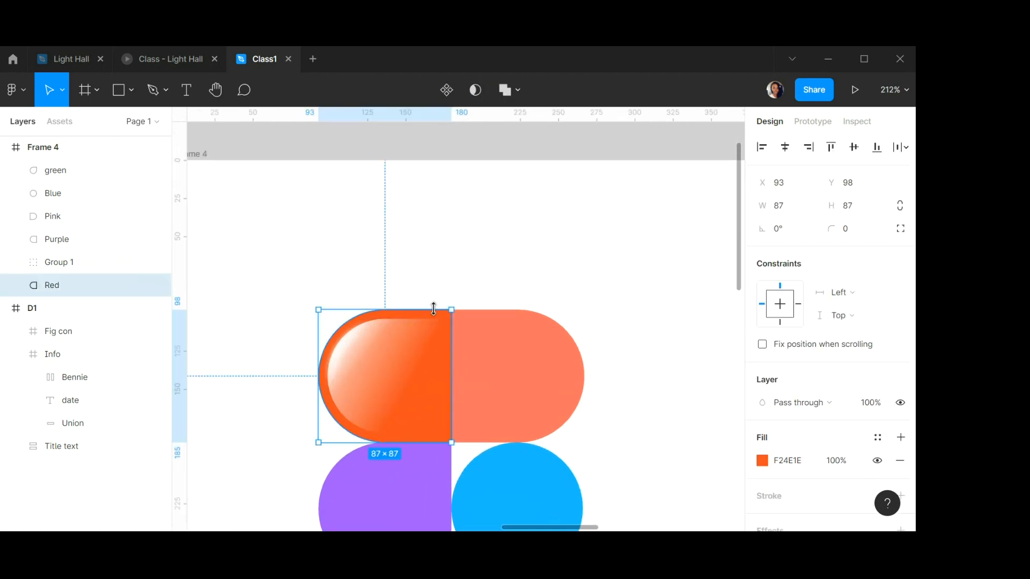
pyautogui.rightClick(434, 309)
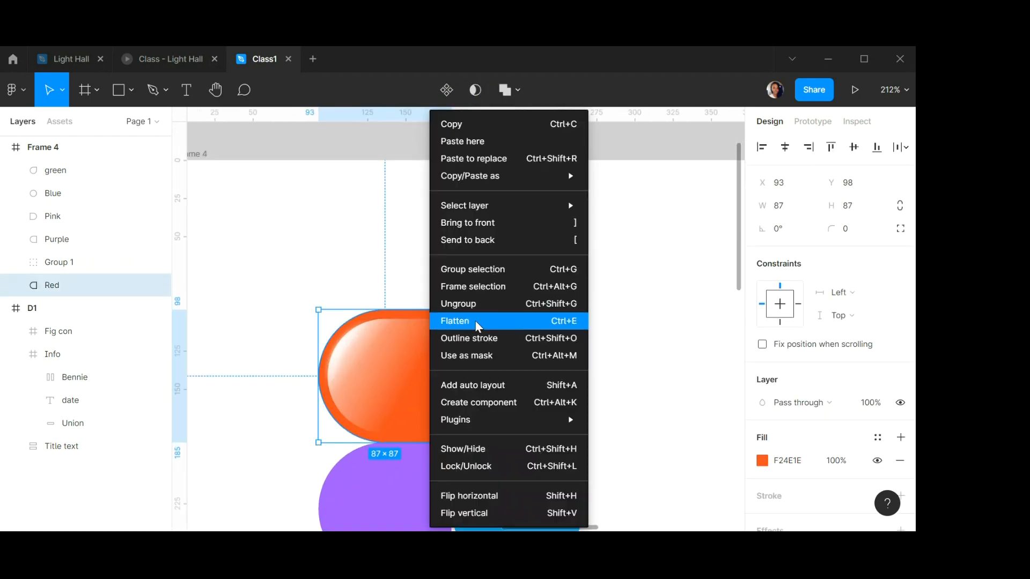
pyautogui.click(471, 288)
pyautogui.doubleClick(66, 286)
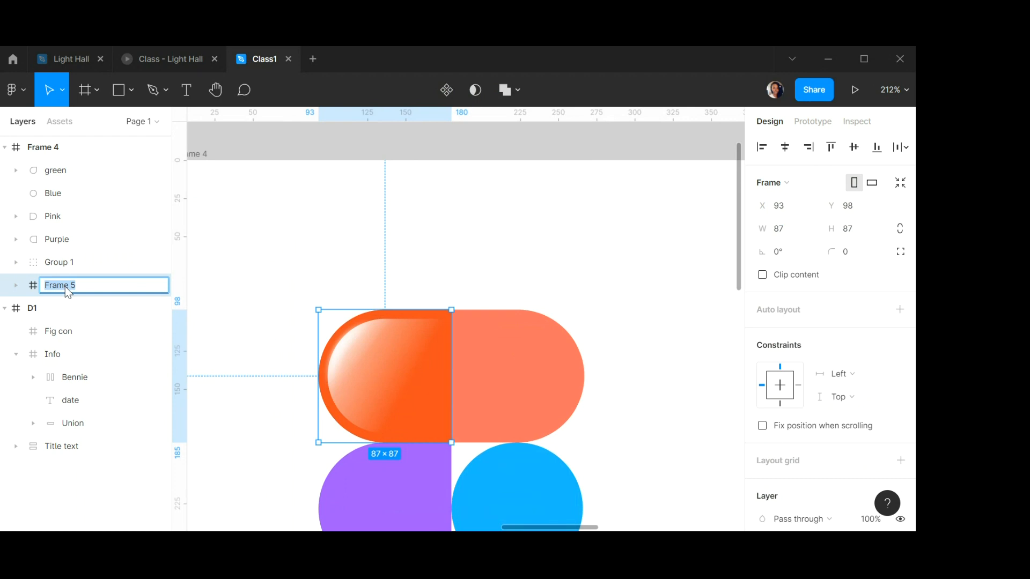
pyautogui.write('red')
pyautogui.press('Return')
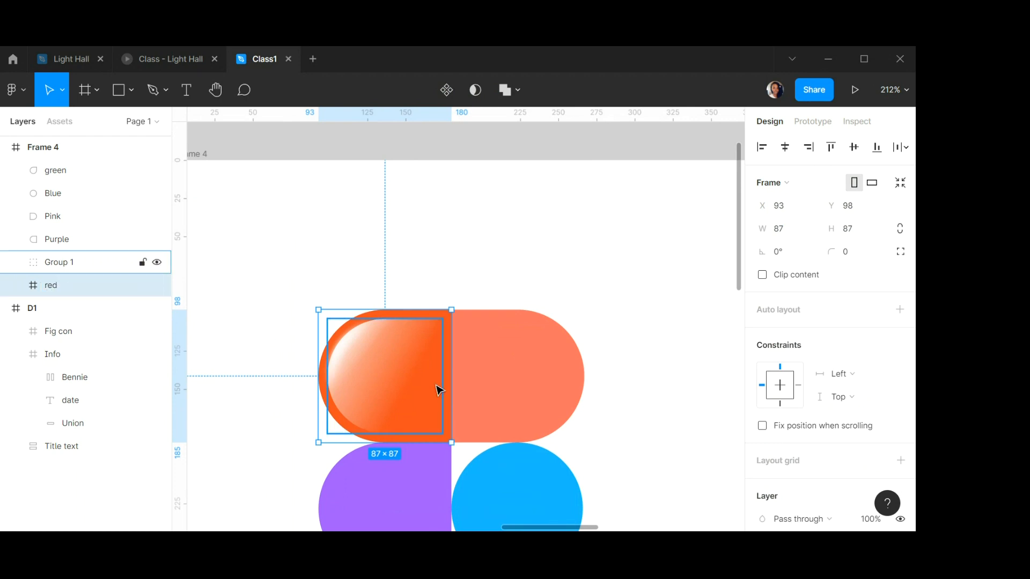
# Move Group 1 into the red frame.
pyautogui.click(418, 374)
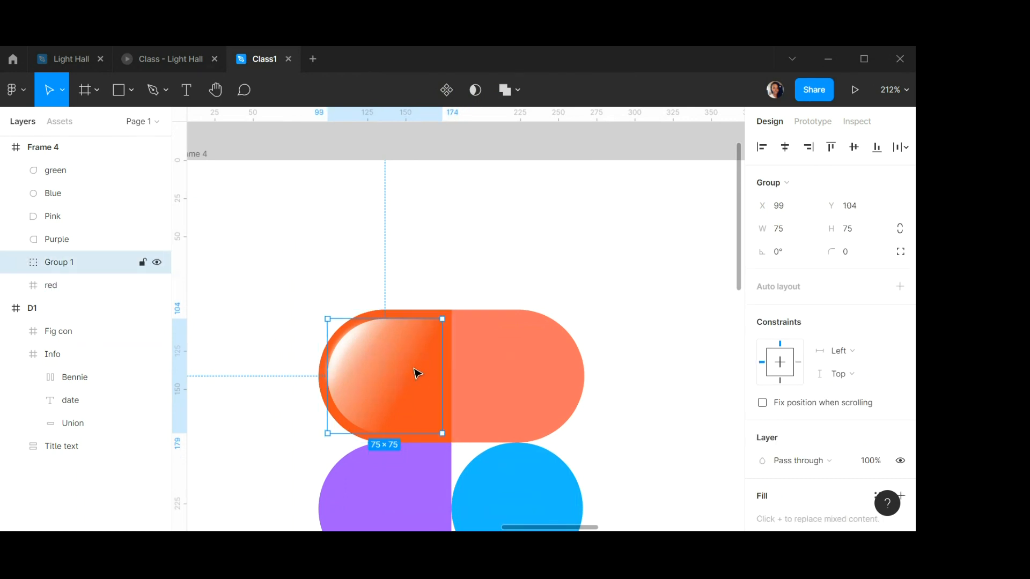
pyautogui.hotkey('ctrl', 'x')
pyautogui.click(421, 342)
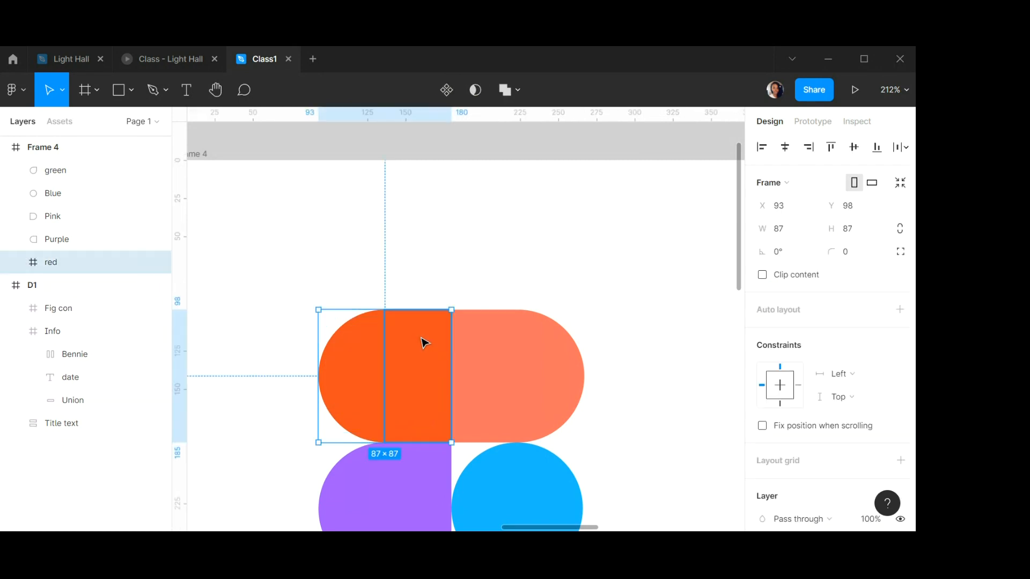
pyautogui.hotkey('ctrl', 'v')
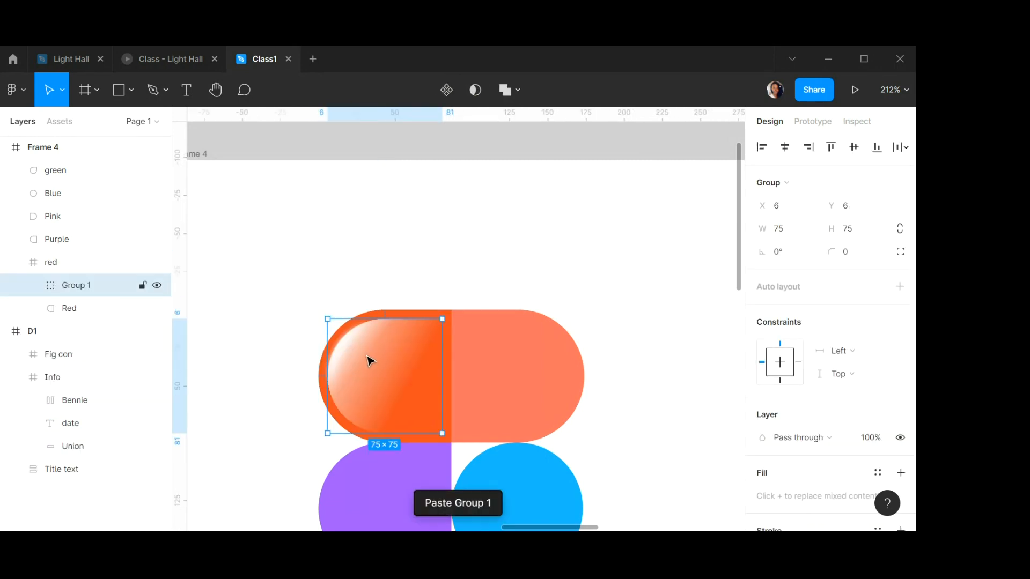
# Wrap the Pink shape in a frame and name the frame punk.
pyautogui.click(519, 354)
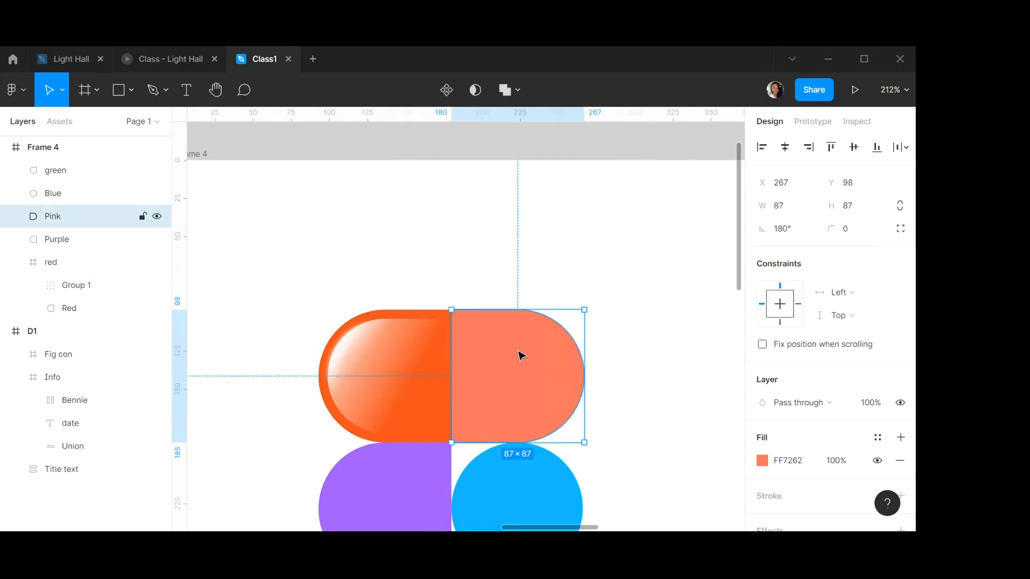
pyautogui.rightClick(520, 355)
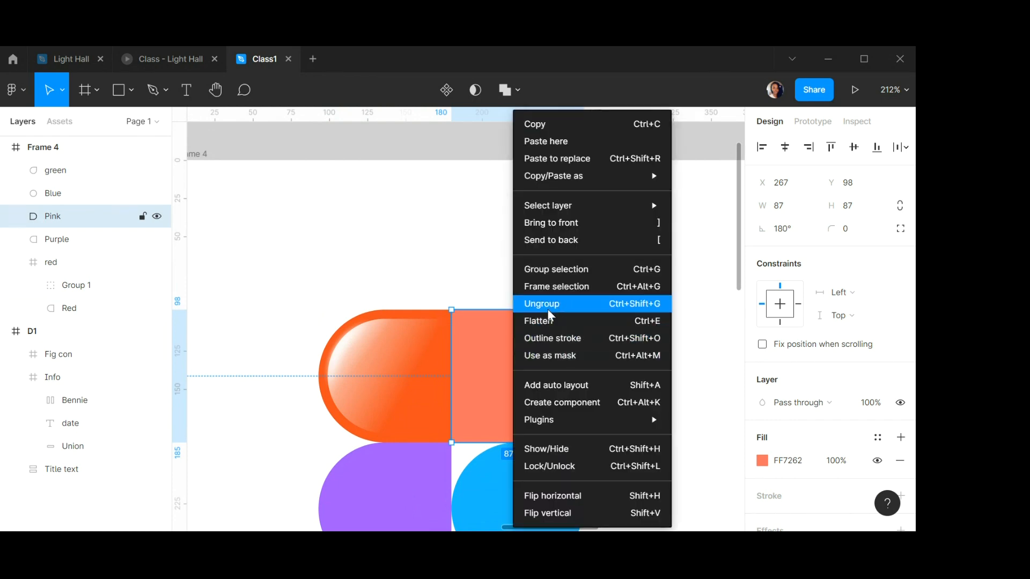
pyautogui.click(553, 285)
pyautogui.doubleClick(65, 217)
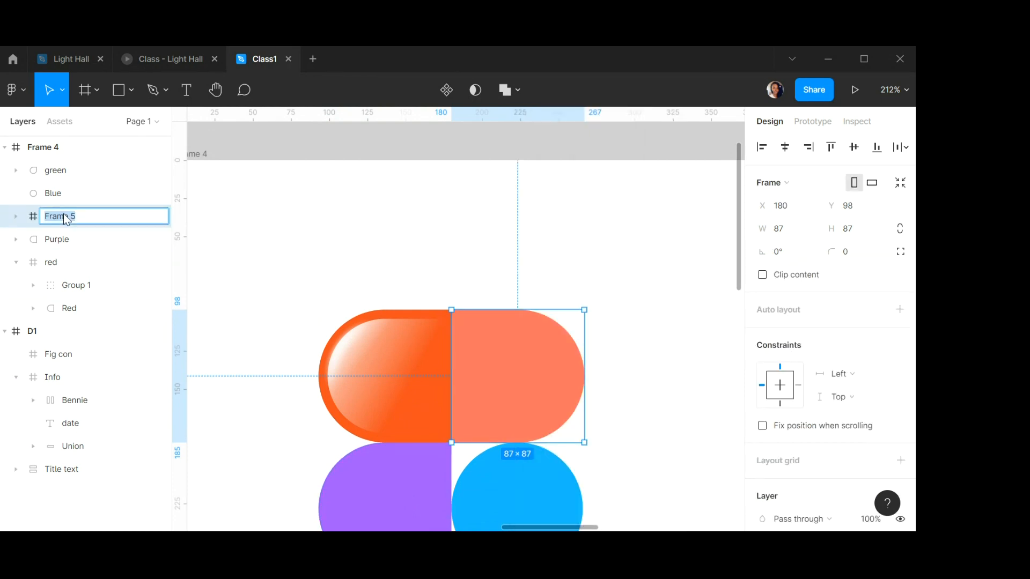
pyautogui.write('punk')
pyautogui.press('Return')
# Paste a copy of the glossy group into the punk frame and flip it horizontally.
pyautogui.hotkey('ctrl', 'v')
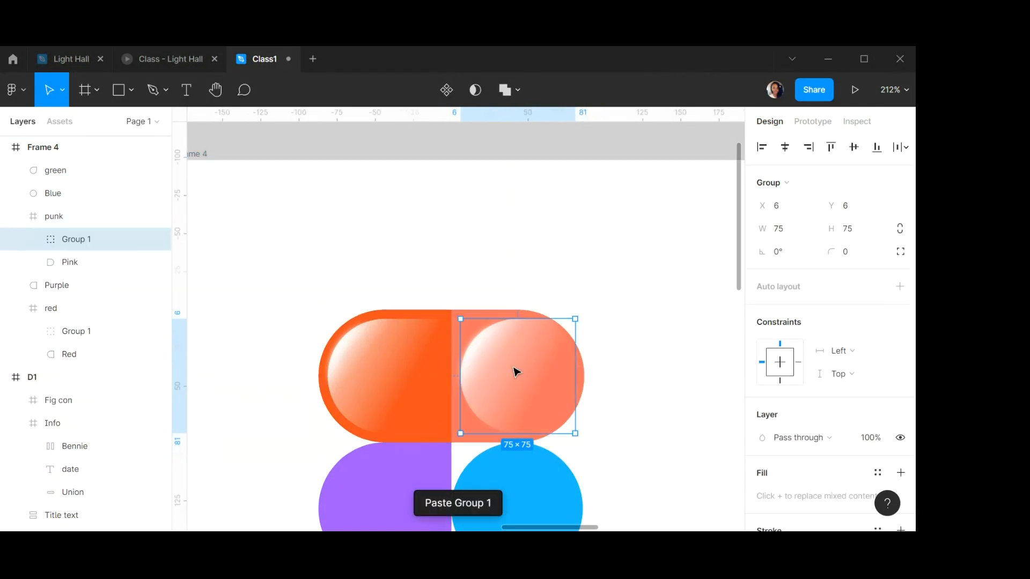
pyautogui.rightClick(512, 364)
pyautogui.click(592, 494)
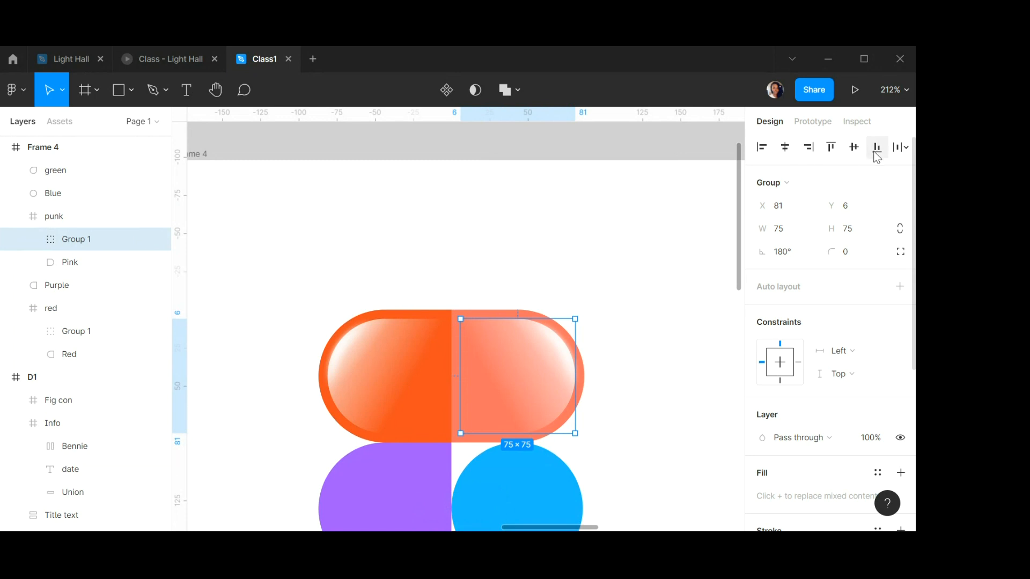
# Wrap the Purple shape in a frame and name the frame purple.
pyautogui.scroll(-5, 494, 297)
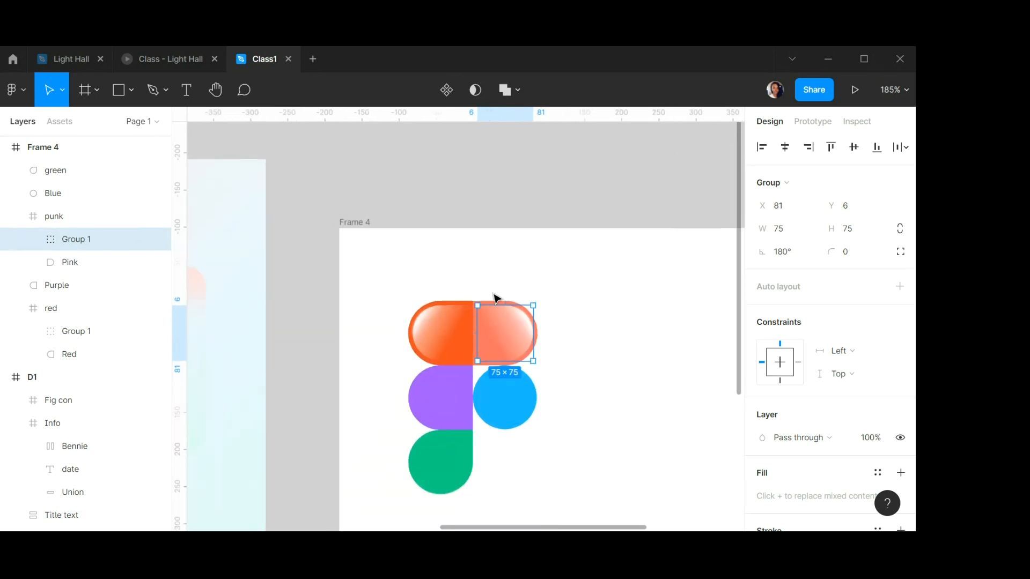
pyautogui.scroll(-2, 482, 353)
pyautogui.click(439, 367)
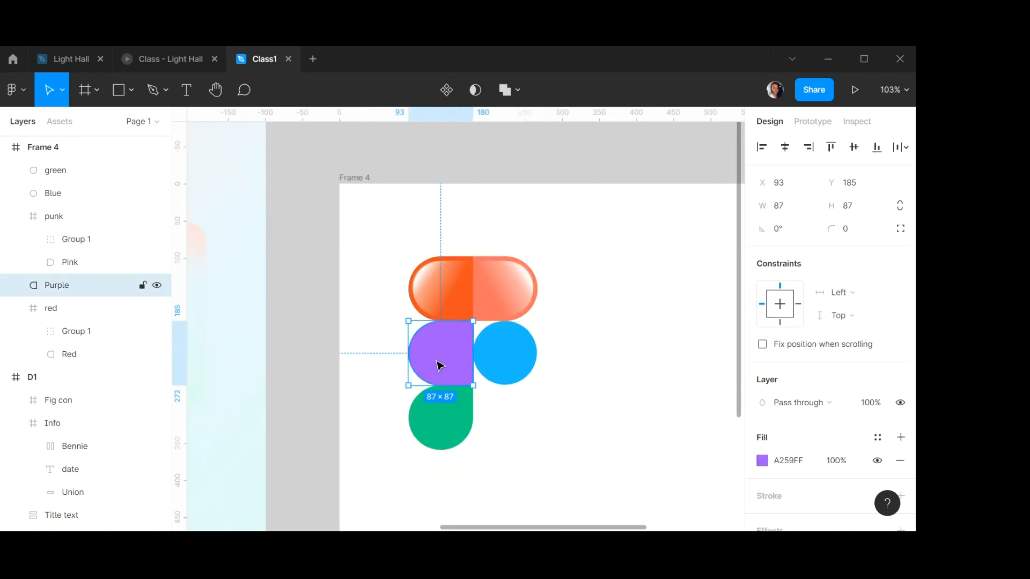
pyautogui.rightClick(439, 365)
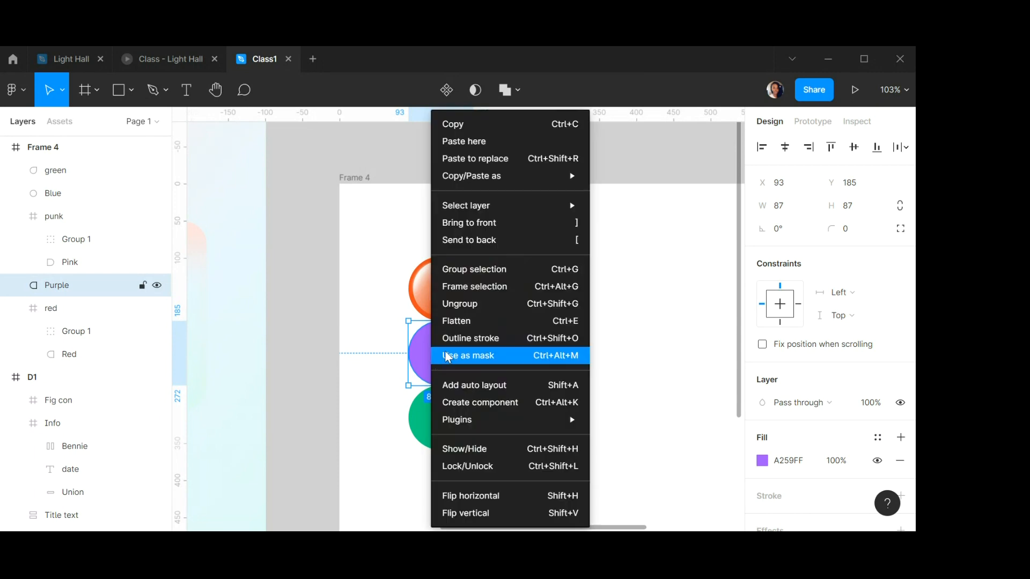
pyautogui.click(480, 289)
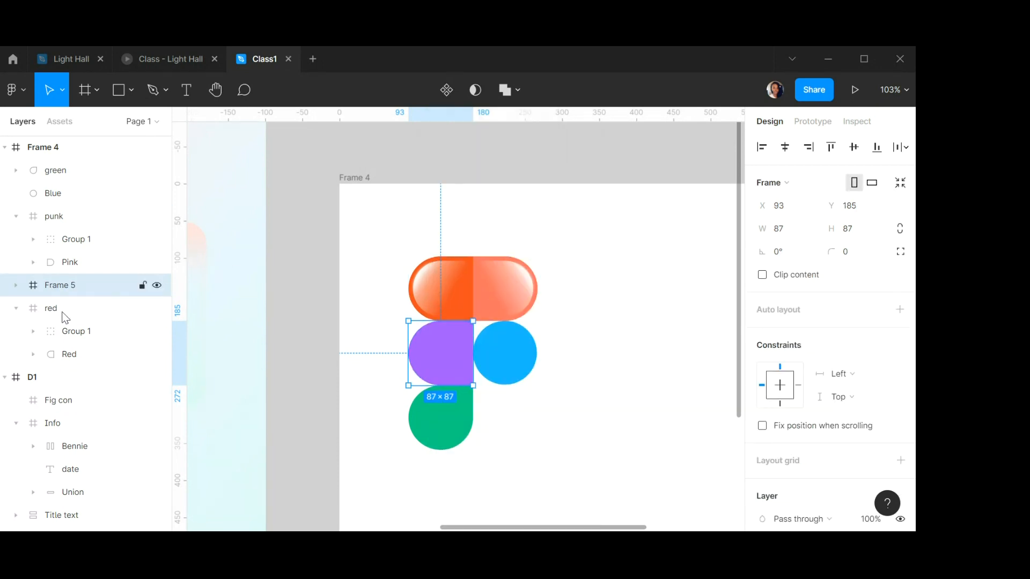
pyautogui.doubleClick(55, 287)
pyautogui.write('pu')
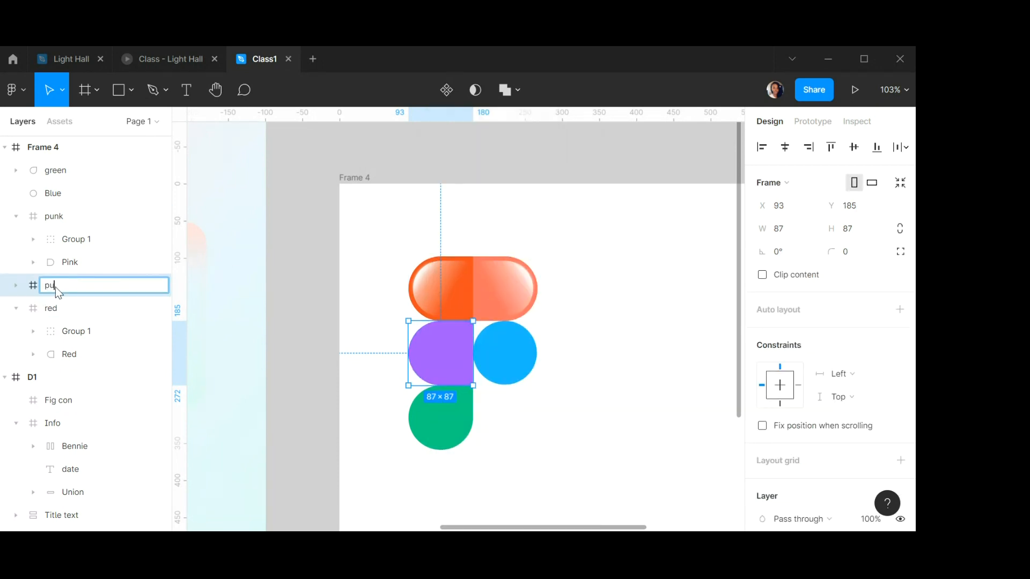
pyautogui.write('rple')
pyautogui.press('Return')
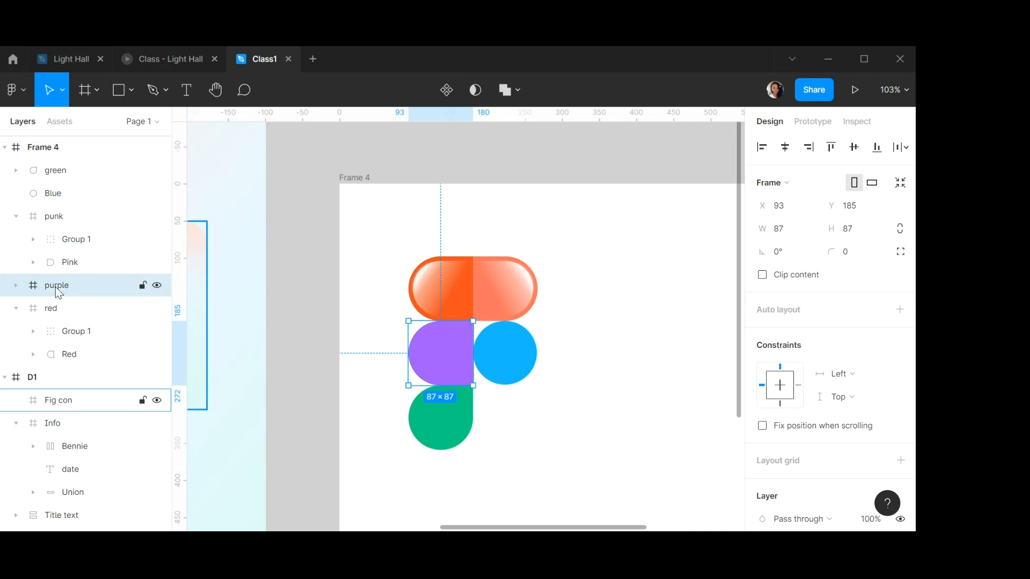
# Paste a copy of the glossy group into the purple frame.
pyautogui.hotkey('ctrl', 'v')
pyautogui.click(527, 361)
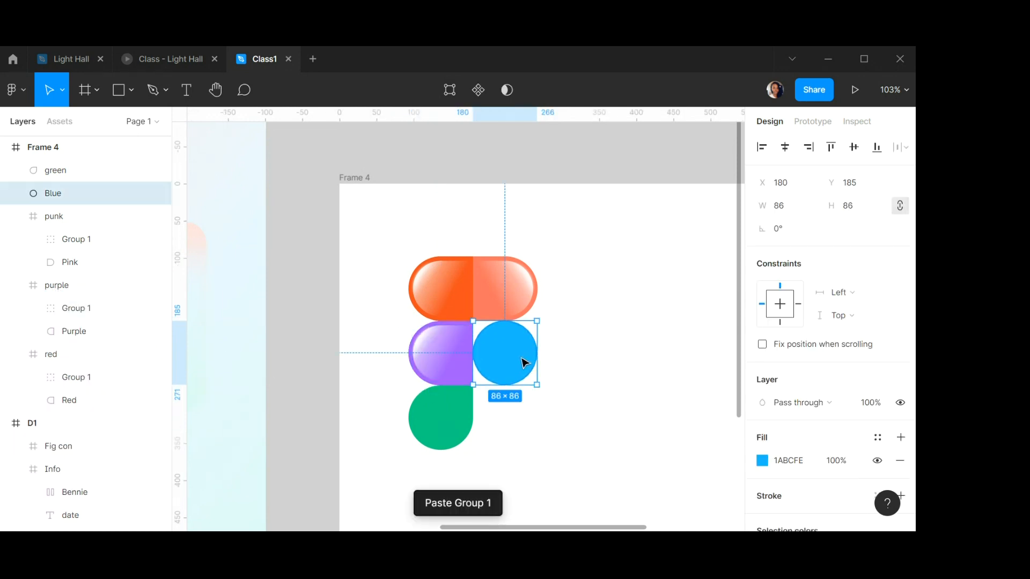
pyautogui.scroll(5, 518, 357)
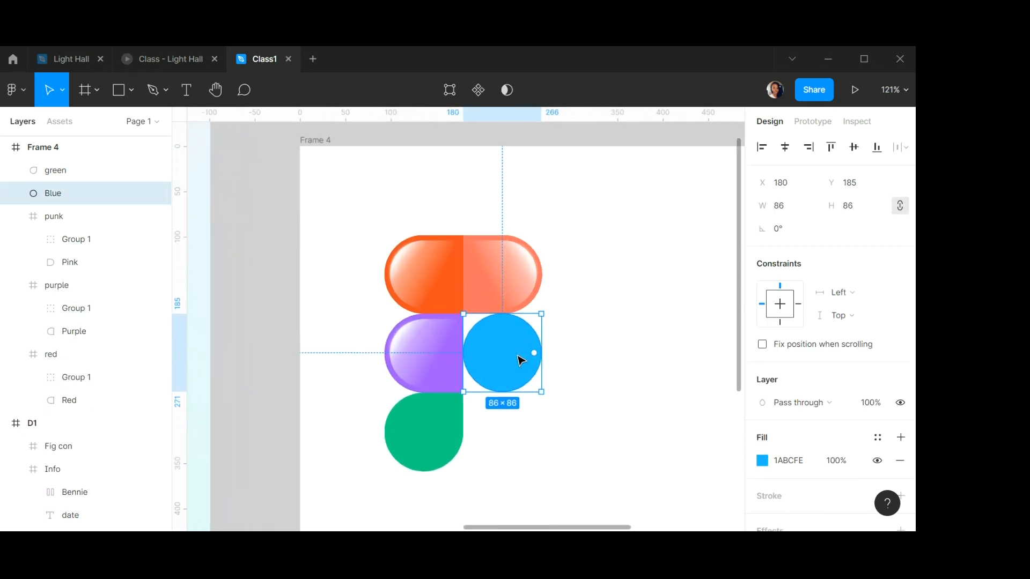
pyautogui.scroll(-1, 520, 361)
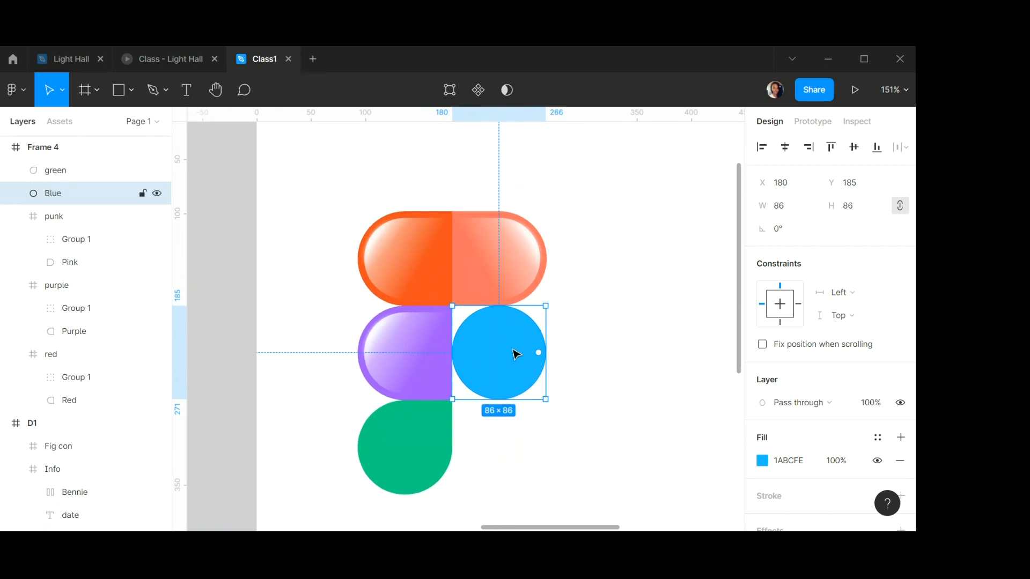
# Wrap the Blue shape in a frame and name the frame Blue.
pyautogui.rightClick(513, 354)
pyautogui.click(542, 305)
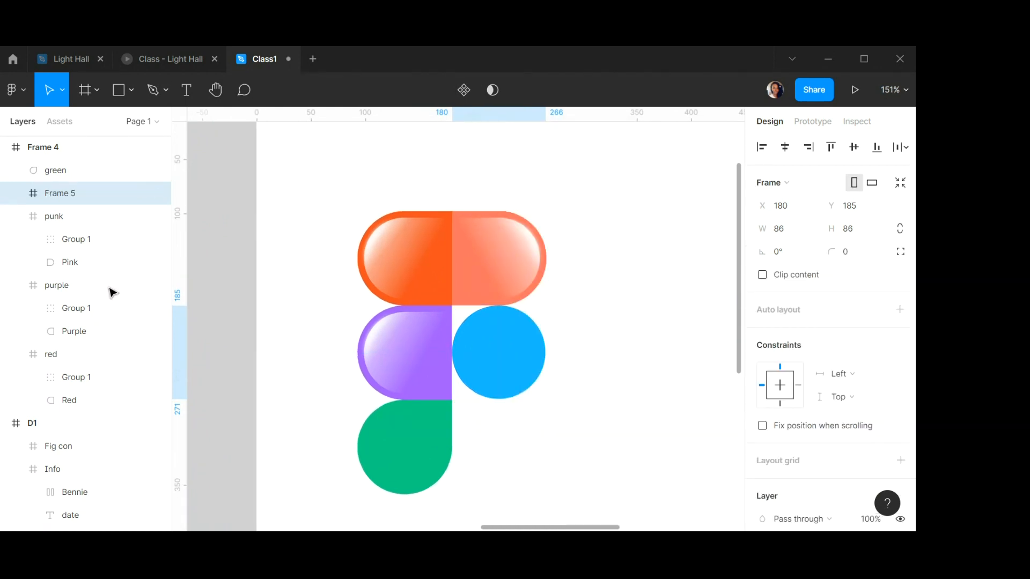
pyautogui.doubleClick(77, 193)
pyautogui.write('Blu')
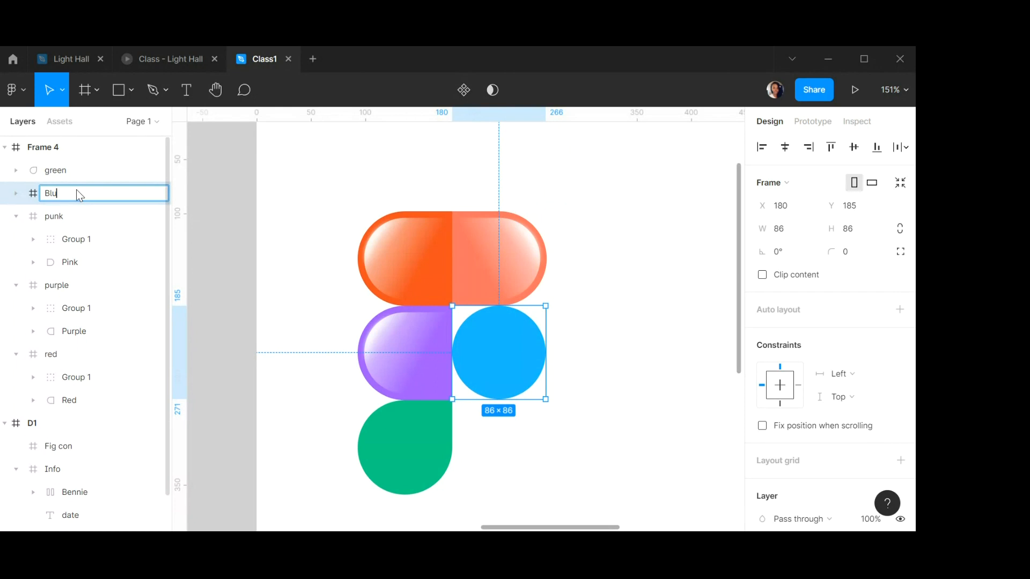
pyautogui.write('e')
pyautogui.press('Return')
# Paste a copy of the glossy group into the Blue frame and flip it horizontally.
pyautogui.hotkey('ctrl', 'v')
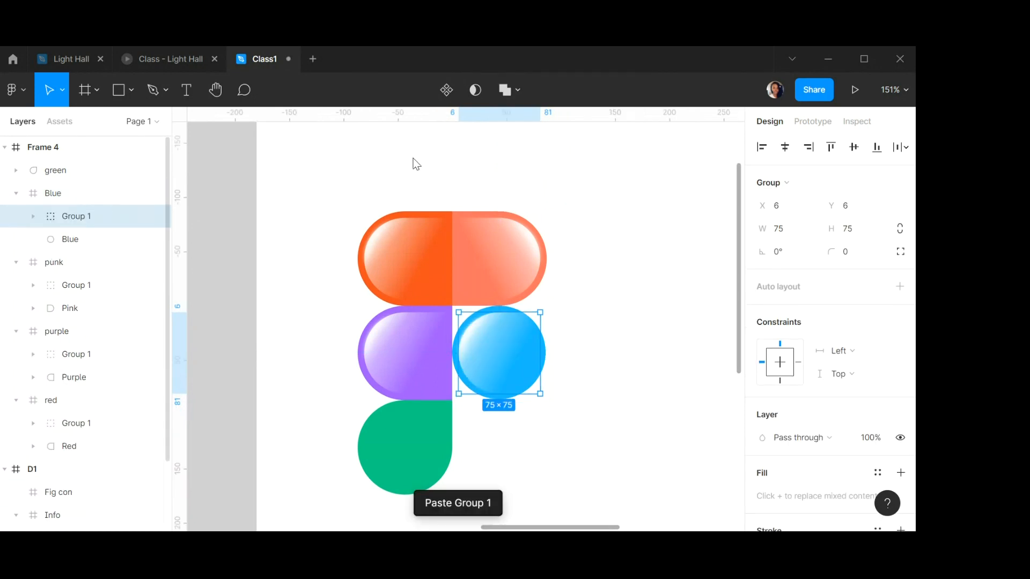
pyautogui.rightClick(505, 338)
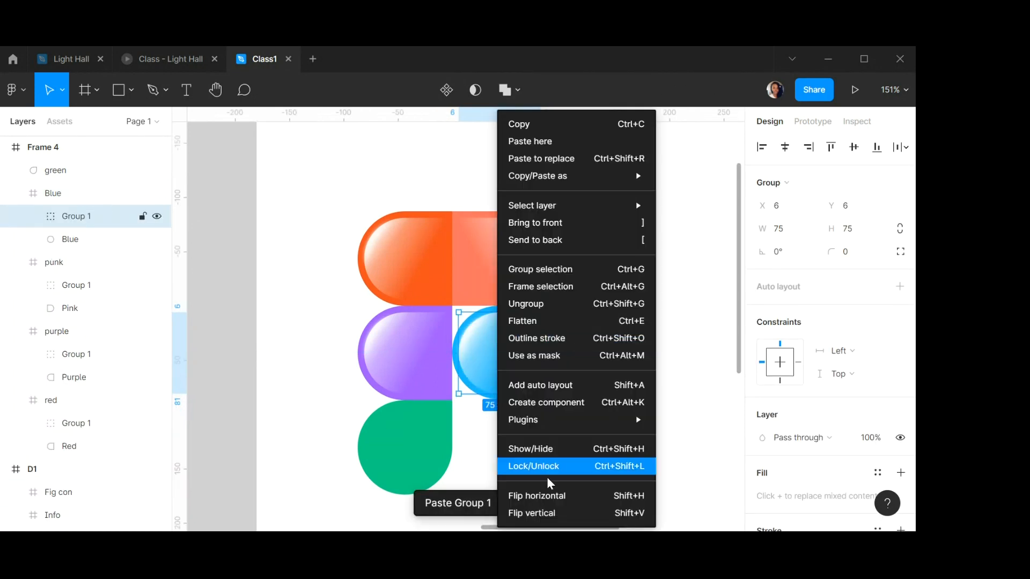
pyautogui.click(539, 496)
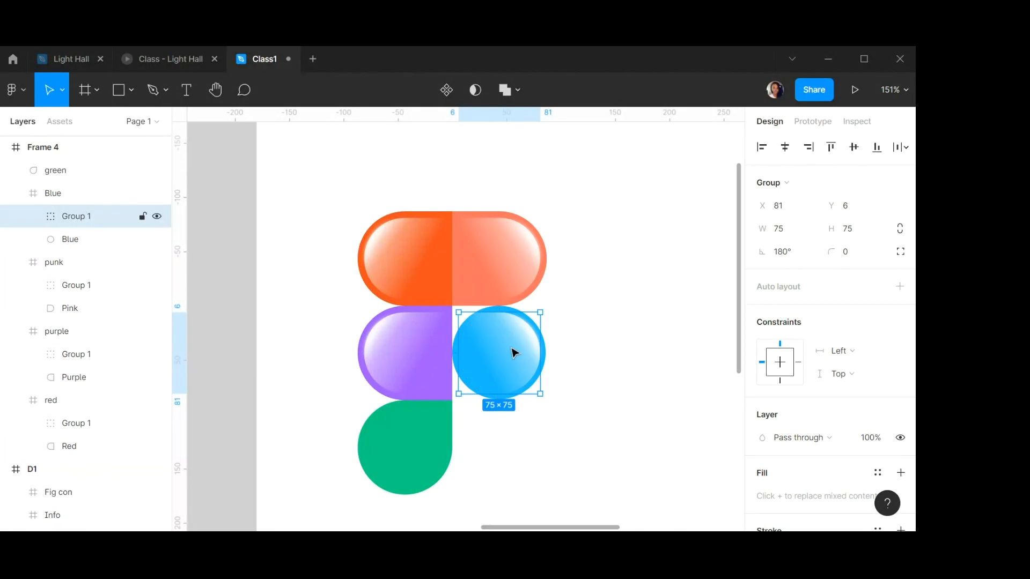
# Turn on clip content for the Blue frame.
pyautogui.click(554, 313)
pyautogui.click(513, 315)
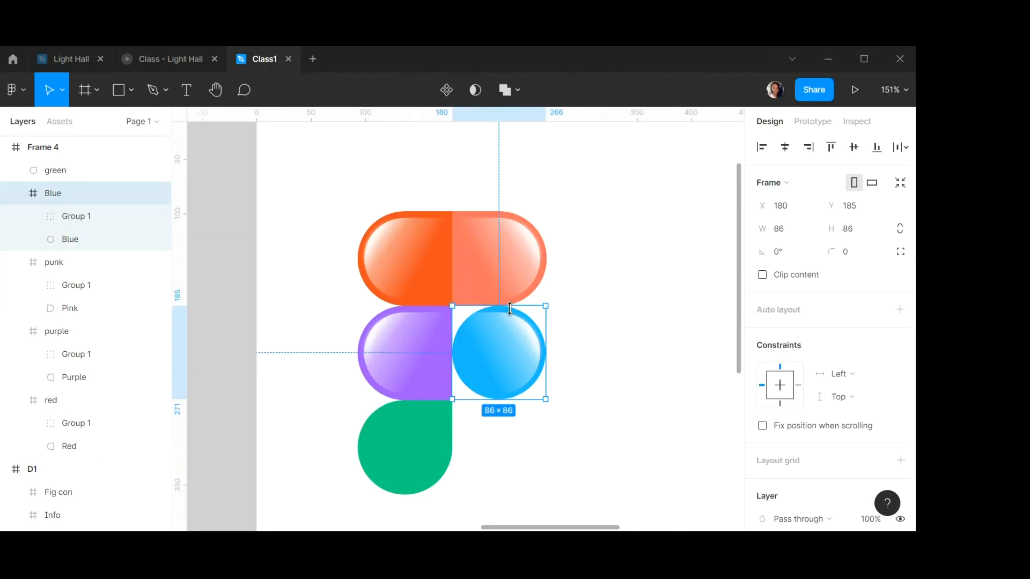
pyautogui.click(762, 276)
pyautogui.click(580, 297)
pyautogui.scroll(1, 412, 319)
pyautogui.scroll(-2, 413, 321)
# Wrap the green shape in a frame and name the frame green.
pyautogui.click(406, 419)
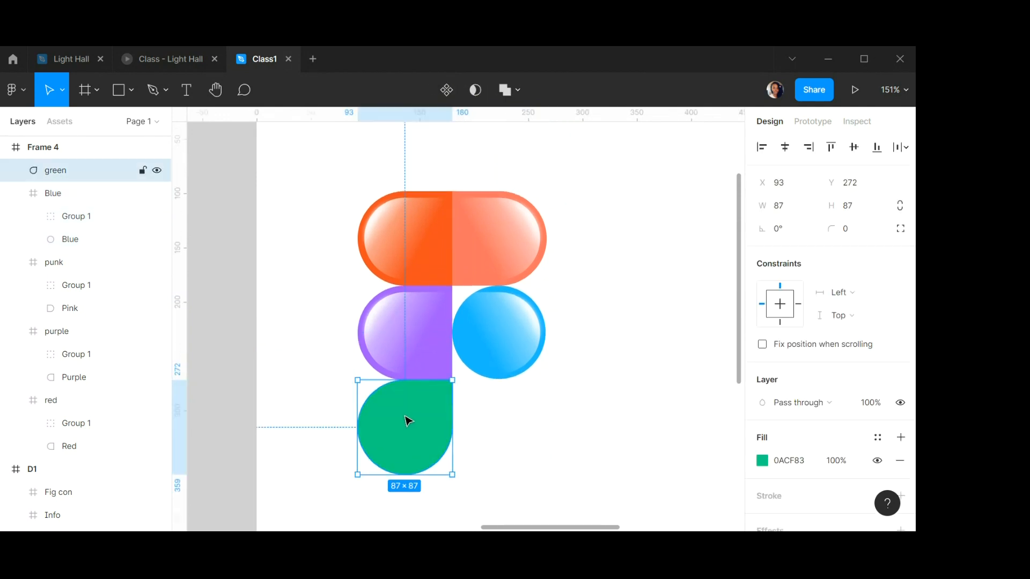
pyautogui.scroll(-2, 408, 416)
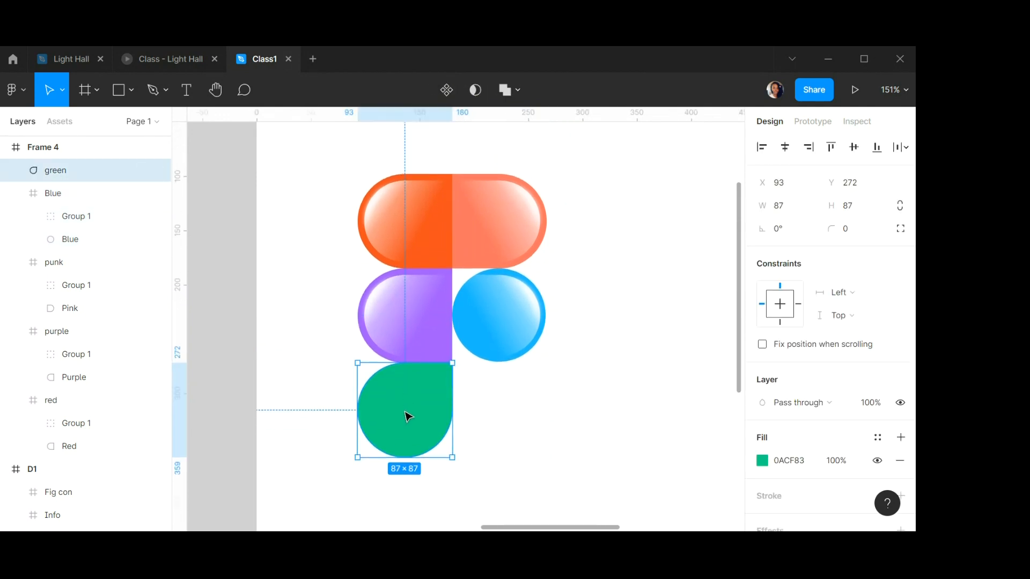
pyautogui.rightClick(408, 409)
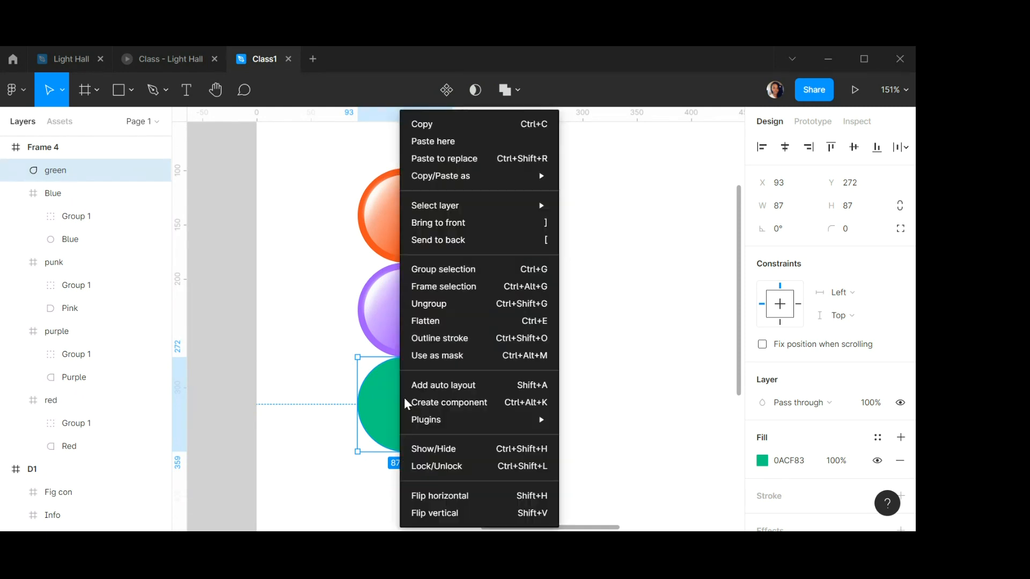
pyautogui.click(440, 286)
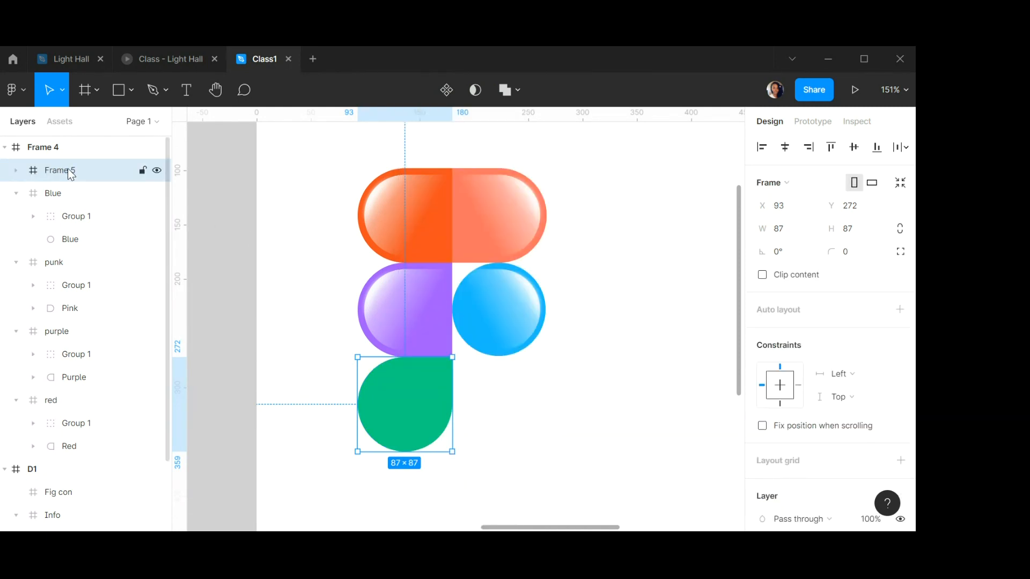
pyautogui.doubleClick(70, 172)
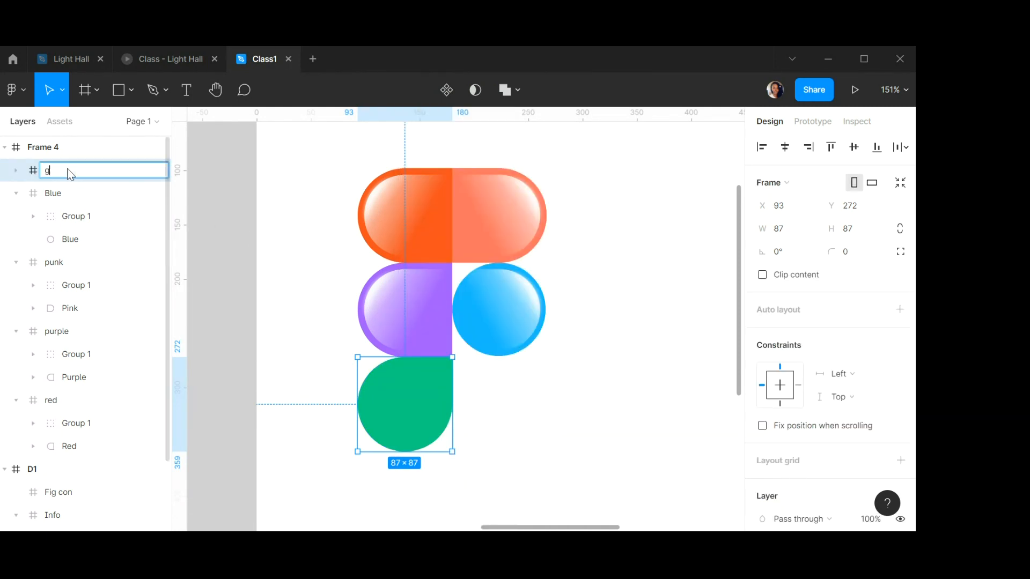
pyautogui.press('Return')
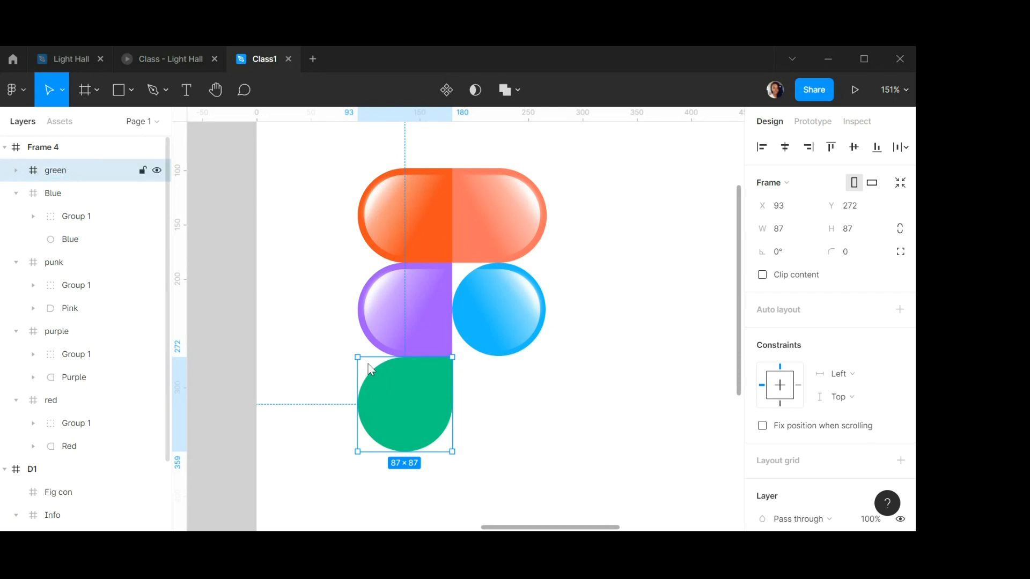
# Paste a copy of the glossy group into the green frame and rotate it about 33°.
pyautogui.hotkey('ctrl', 'v')
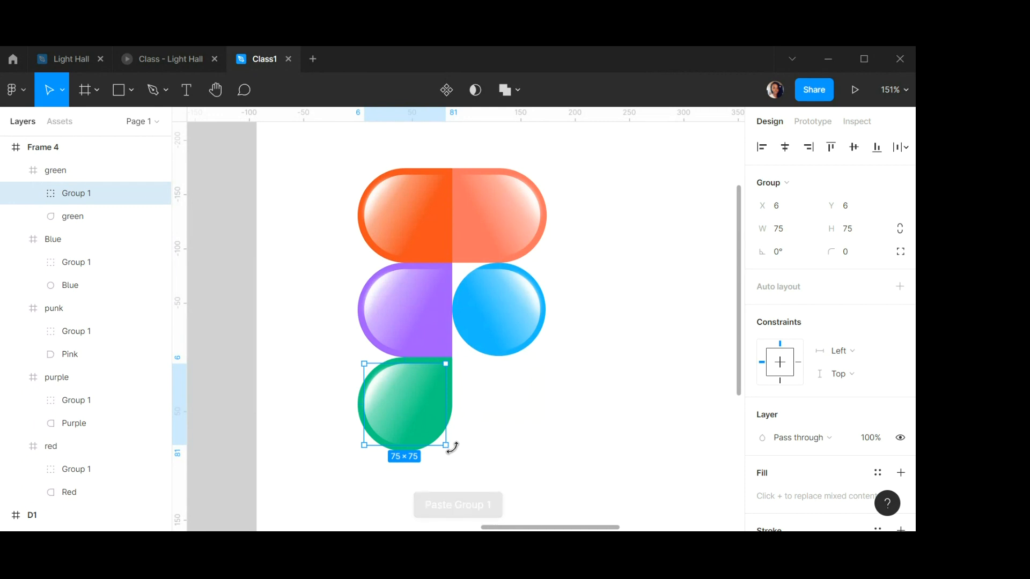
pyautogui.moveTo(451, 446); pyautogui.dragTo(471, 418)
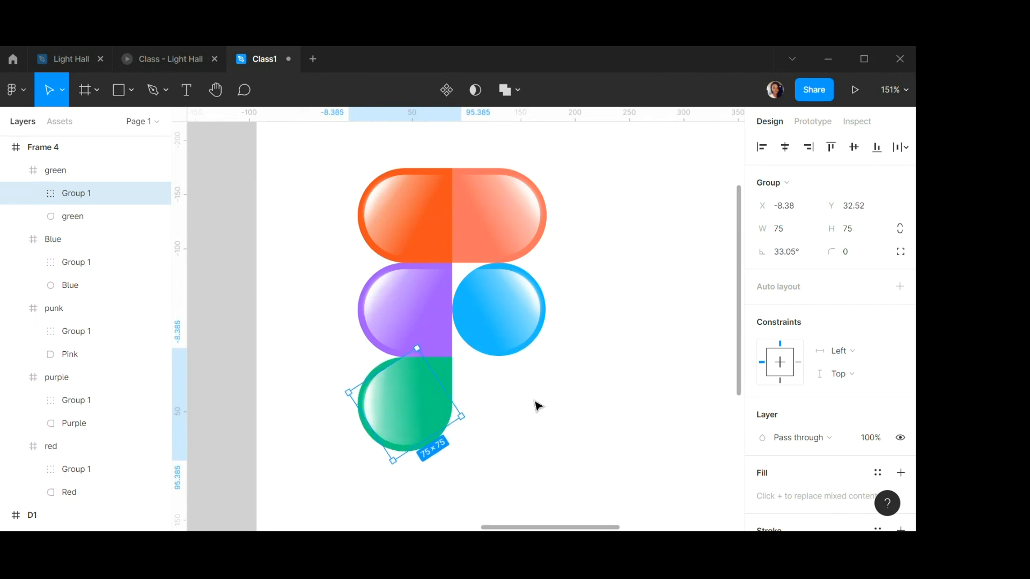
pyautogui.click(538, 399)
# Select all five colour segment frames and wrap them together in one frame.
pyautogui.scroll(1, 537, 398)
pyautogui.scroll(-5, 537, 397)
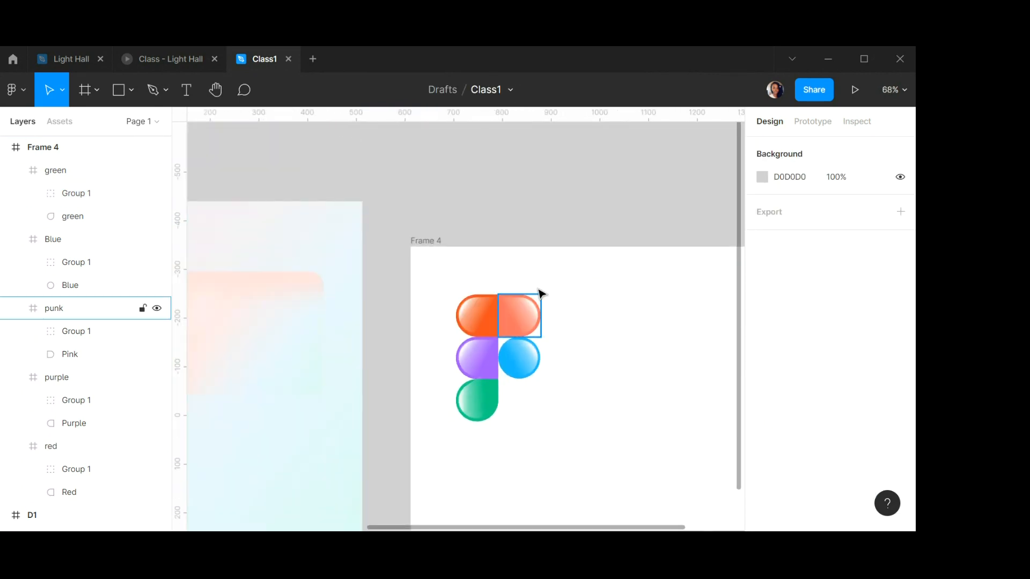
pyautogui.moveTo(397, 290); pyautogui.dragTo(537, 409)
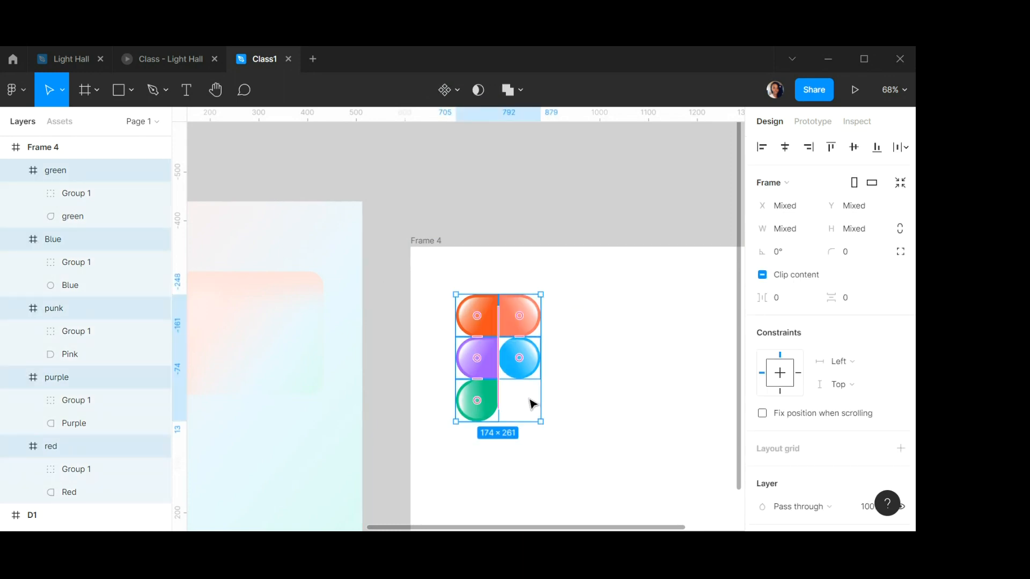
pyautogui.rightClick(520, 378)
pyautogui.click(551, 288)
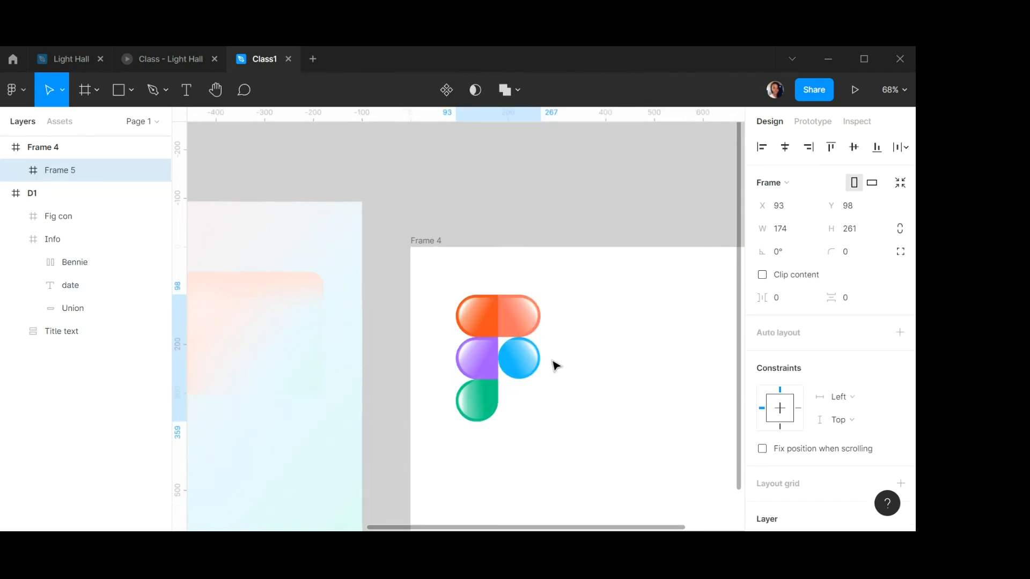
# Resize the Fig con frame to 275 wide and about 253 high.
pyautogui.scroll(-3, 523, 356)
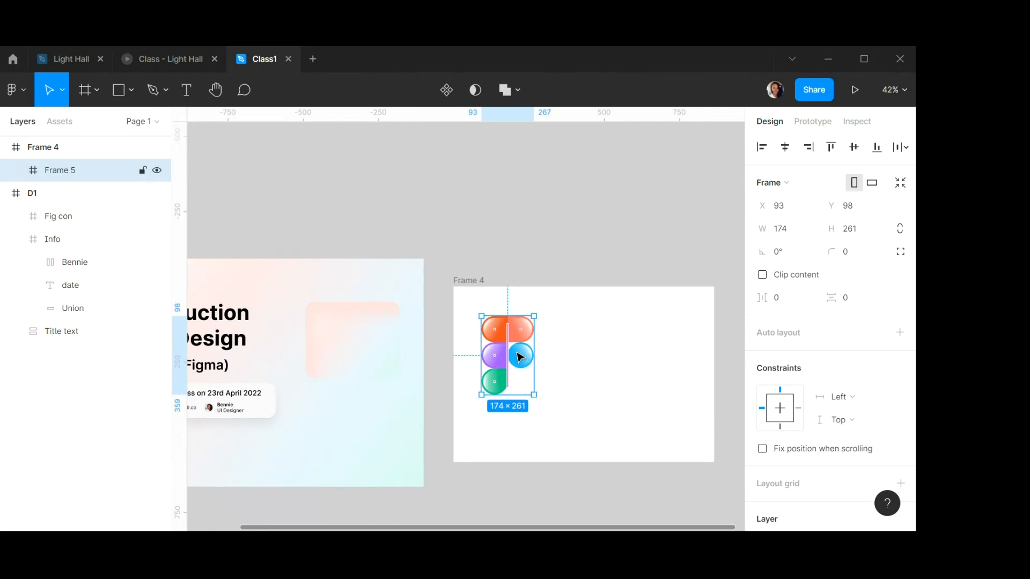
pyautogui.click(359, 335)
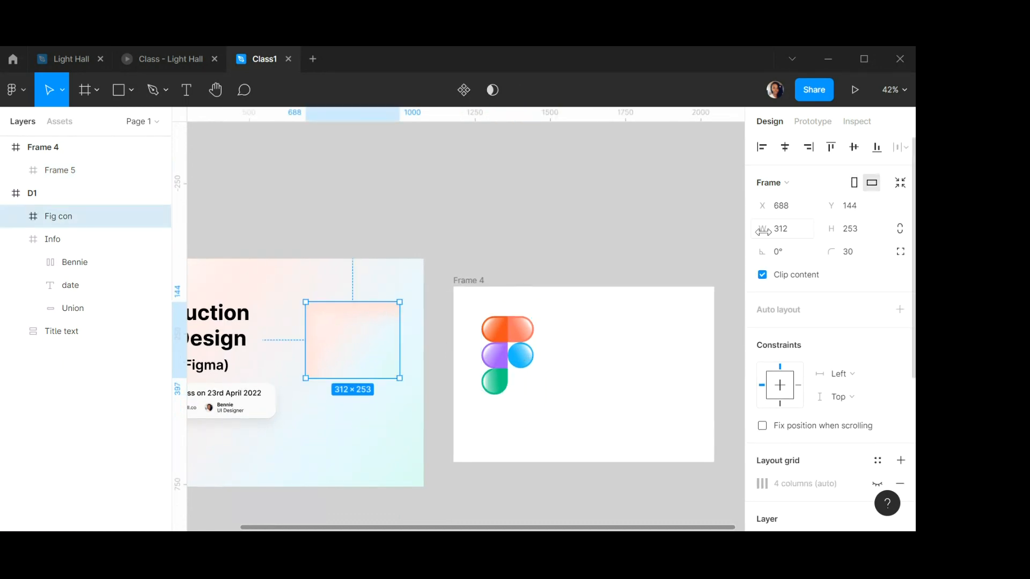
pyautogui.click(790, 229)
pyautogui.write('275')
pyautogui.press('Tab')
pyautogui.write('37')
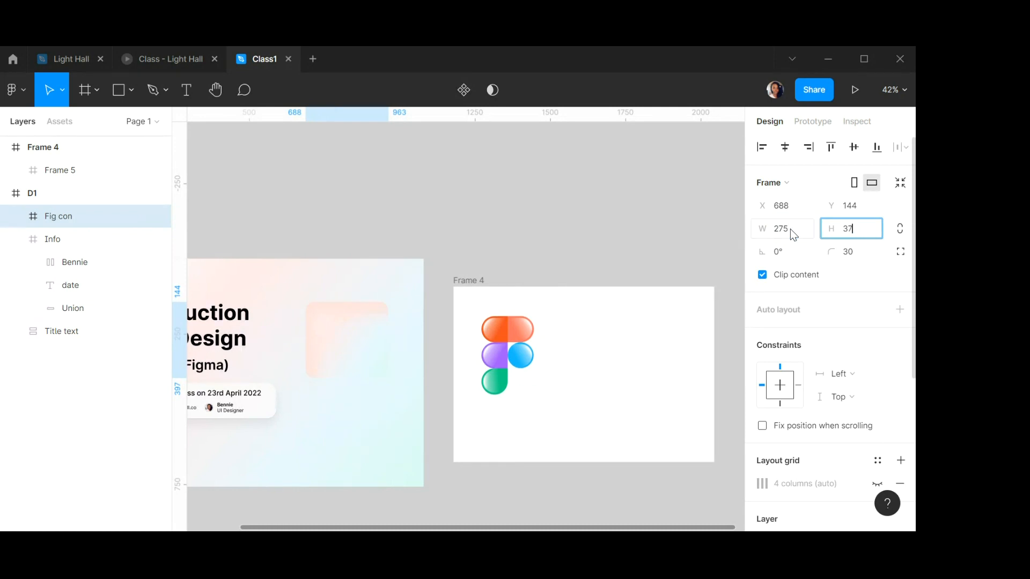
pyautogui.write('5')
pyautogui.press('Return')
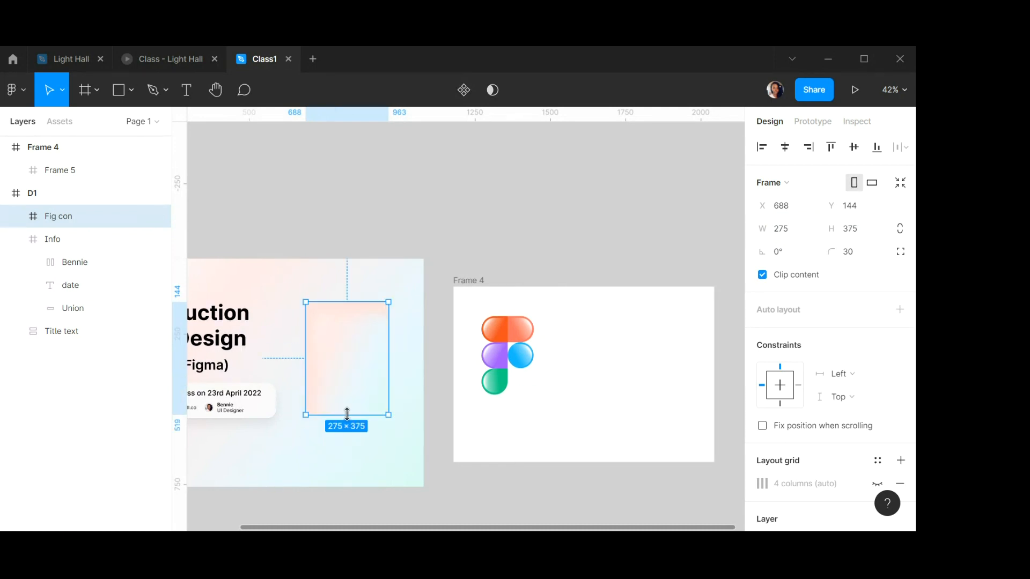
pyautogui.moveTo(347, 414); pyautogui.dragTo(353, 378)
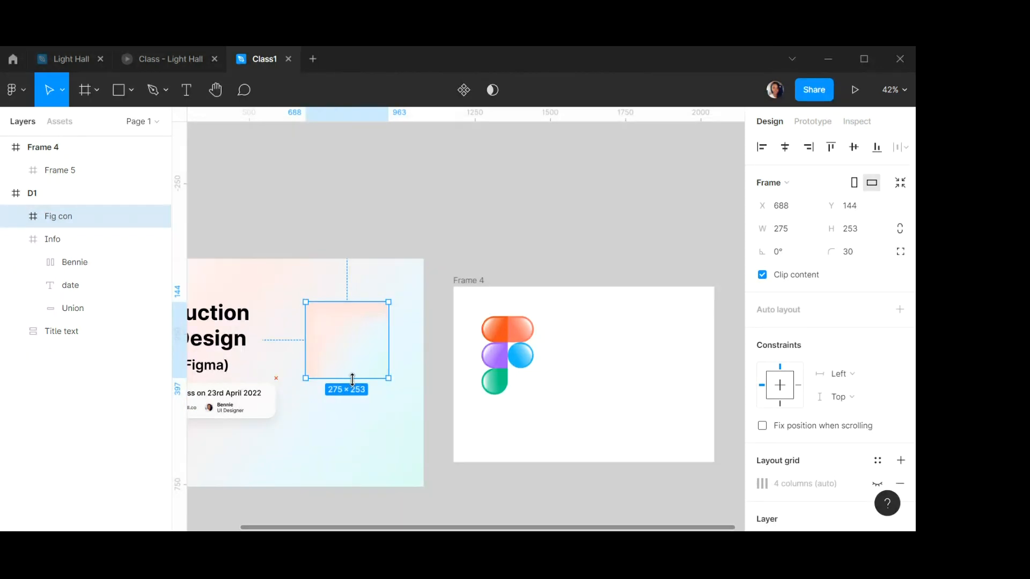
# Scale the combined logo frame down to about 93 × 139.5 and place it inside the Fig con frame.
pyautogui.click(568, 236)
pyautogui.click(390, 337)
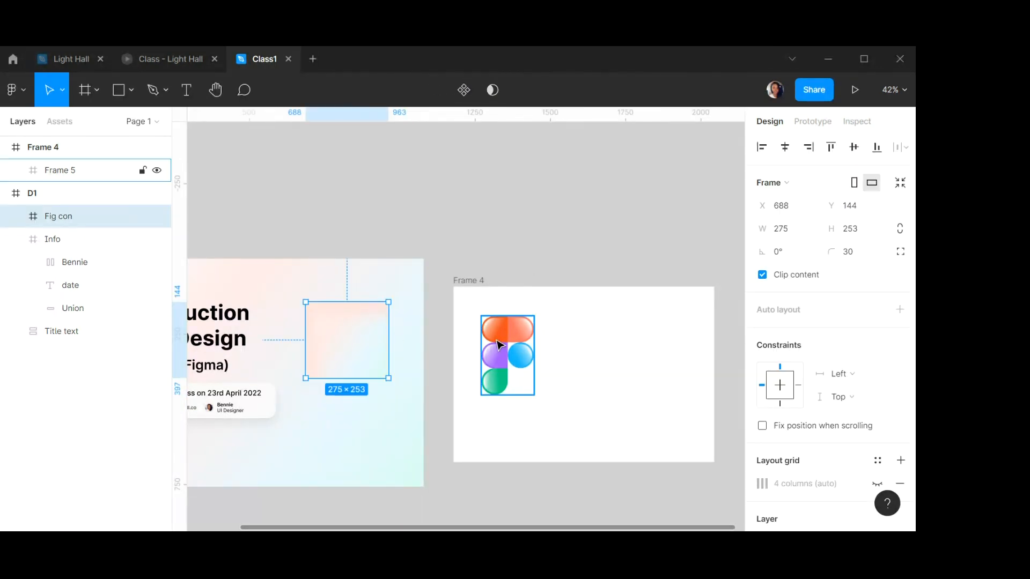
pyautogui.click(498, 344)
pyautogui.press('k')
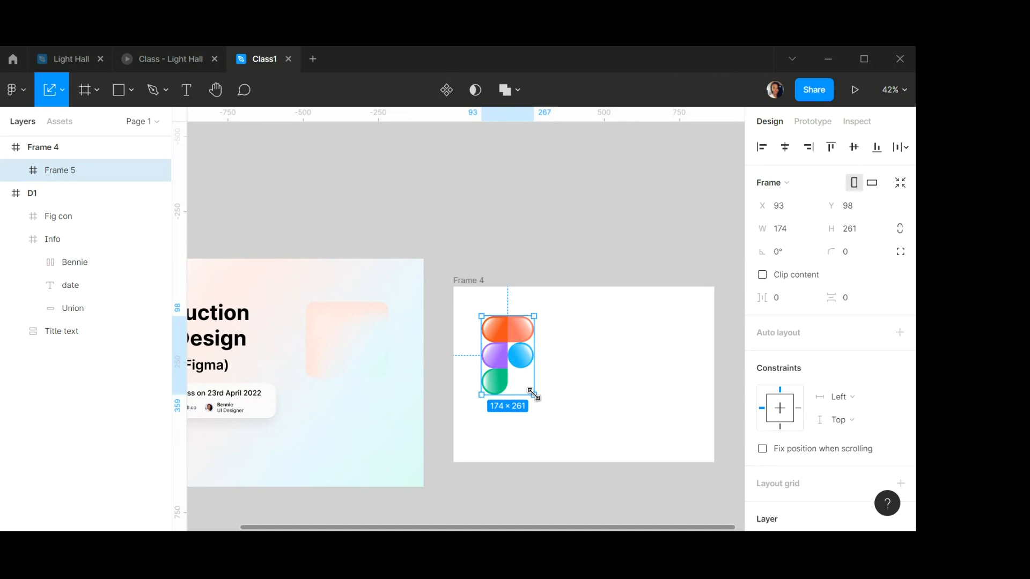
pyautogui.moveTo(534, 394); pyautogui.dragTo(353, 343)
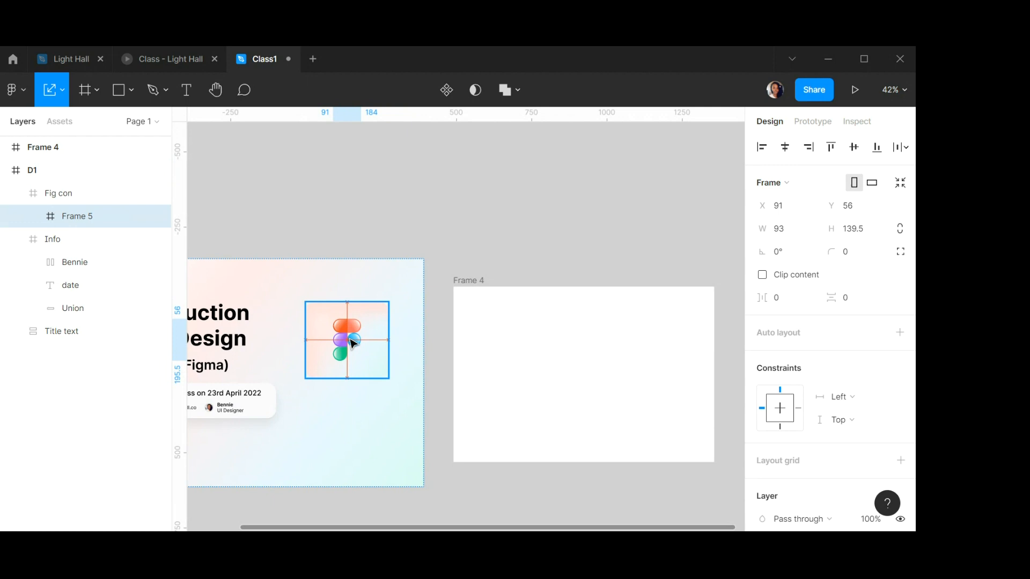
# Set the Fig con frame's corner radius to 90.
pyautogui.click(375, 313)
pyautogui.scroll(5, 333, 327)
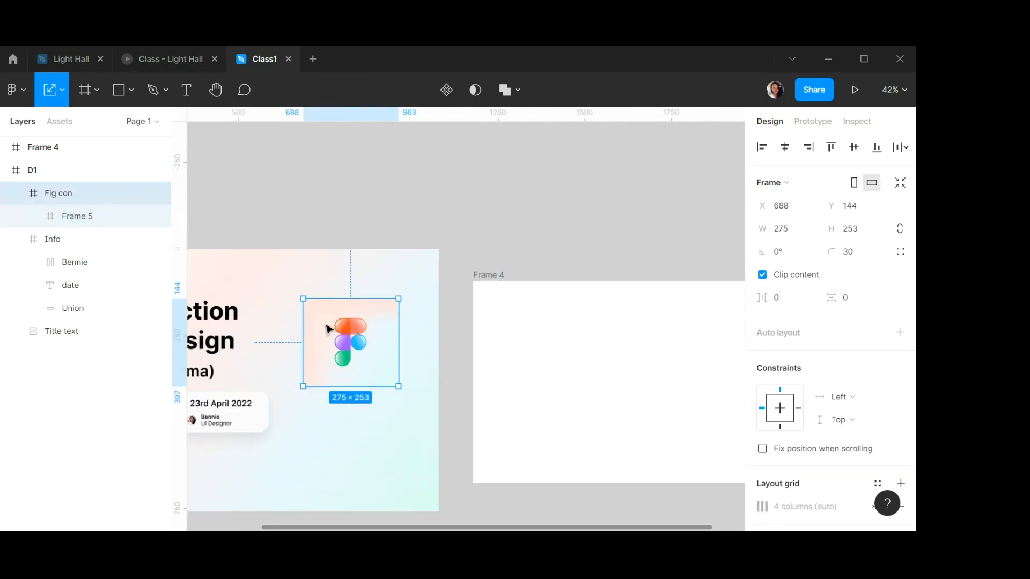
pyautogui.click(515, 256)
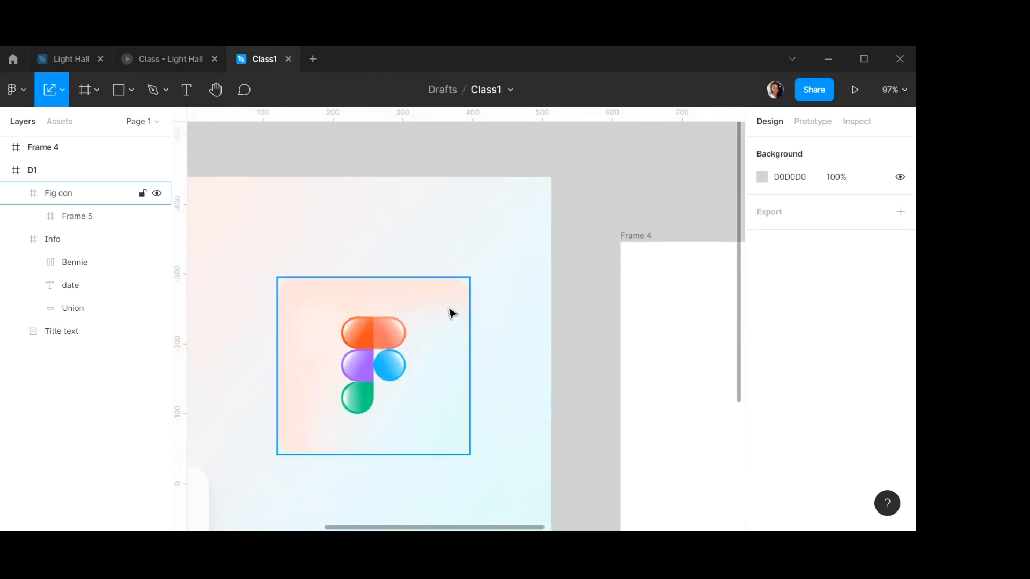
pyautogui.click(437, 316)
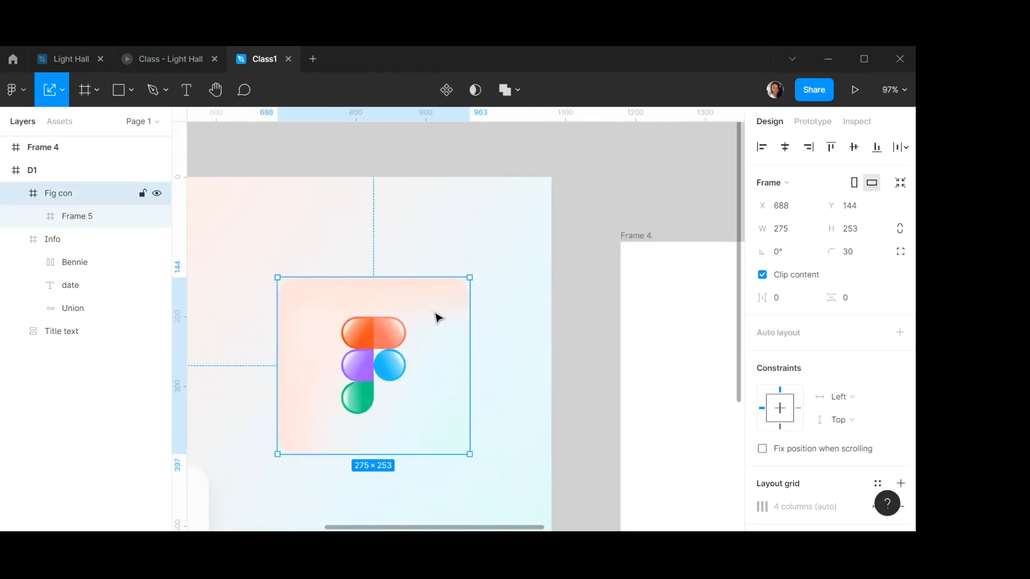
pyautogui.click(859, 255)
pyautogui.write('11')
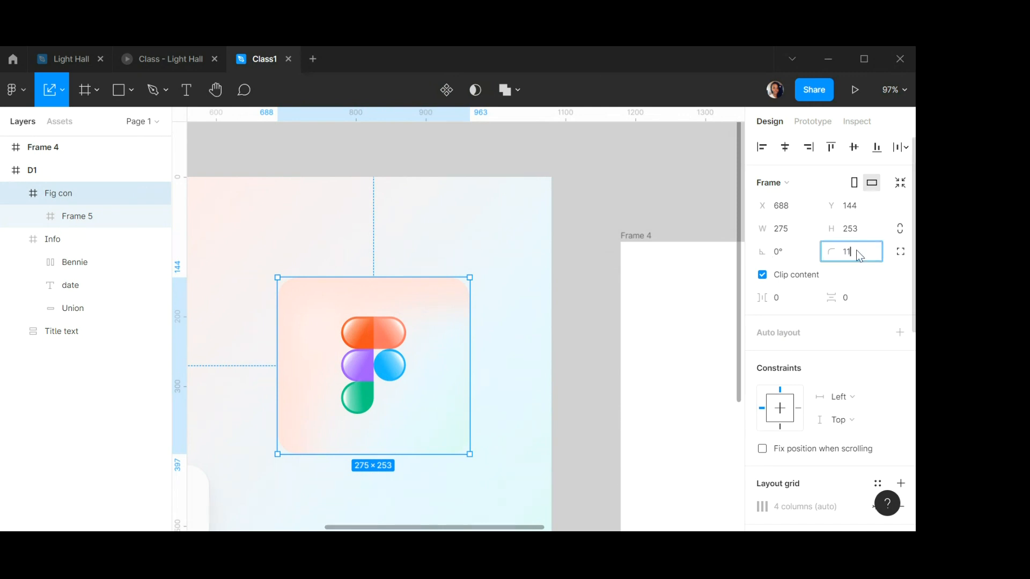
pyautogui.write('00')
pyautogui.press('Return')
pyautogui.click(854, 242)
pyautogui.write('90')
pyautogui.press('Return')
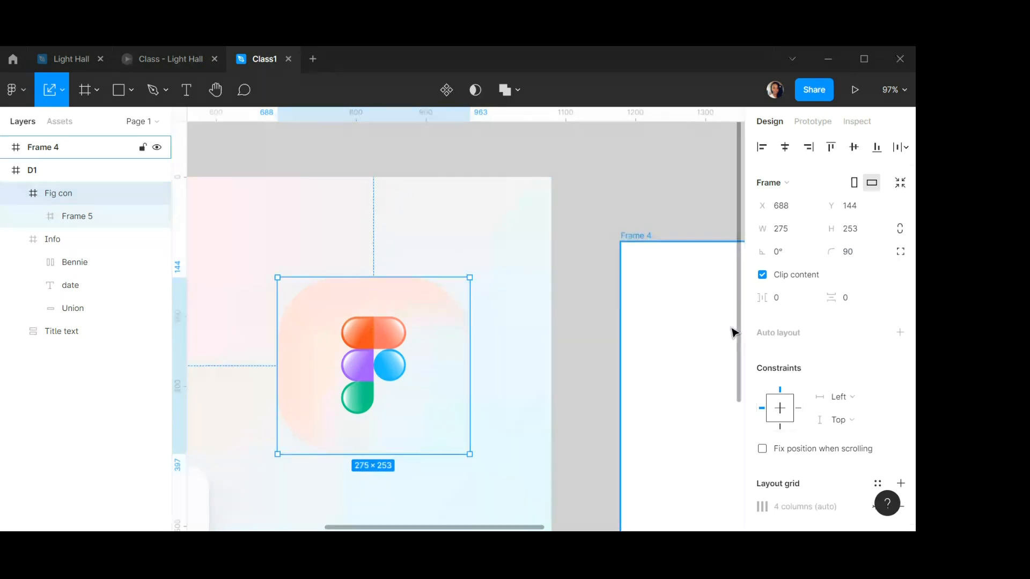
pyautogui.scroll(-5, 427, 351)
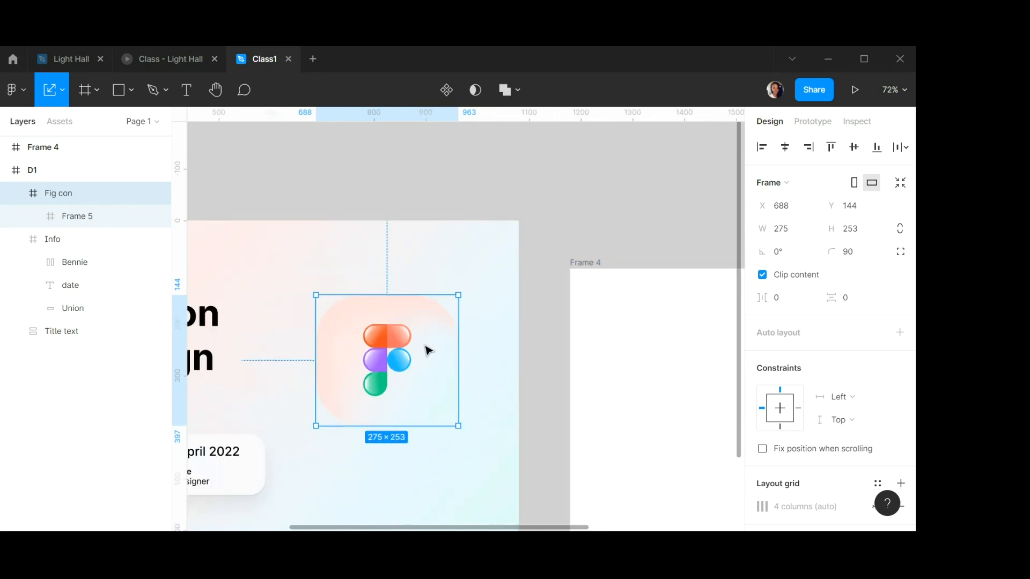
pyautogui.scroll(1, 423, 358)
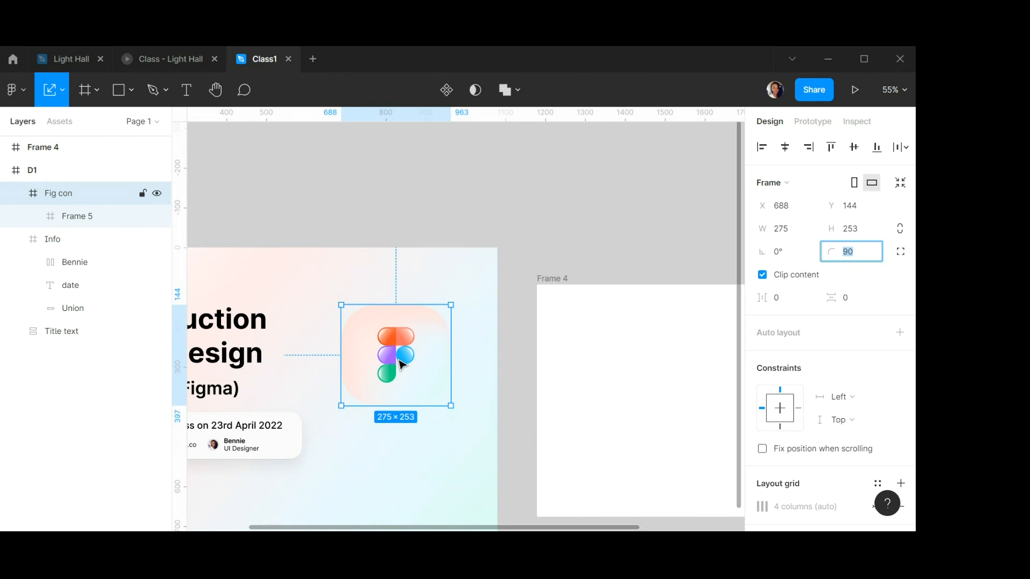
pyautogui.click(490, 218)
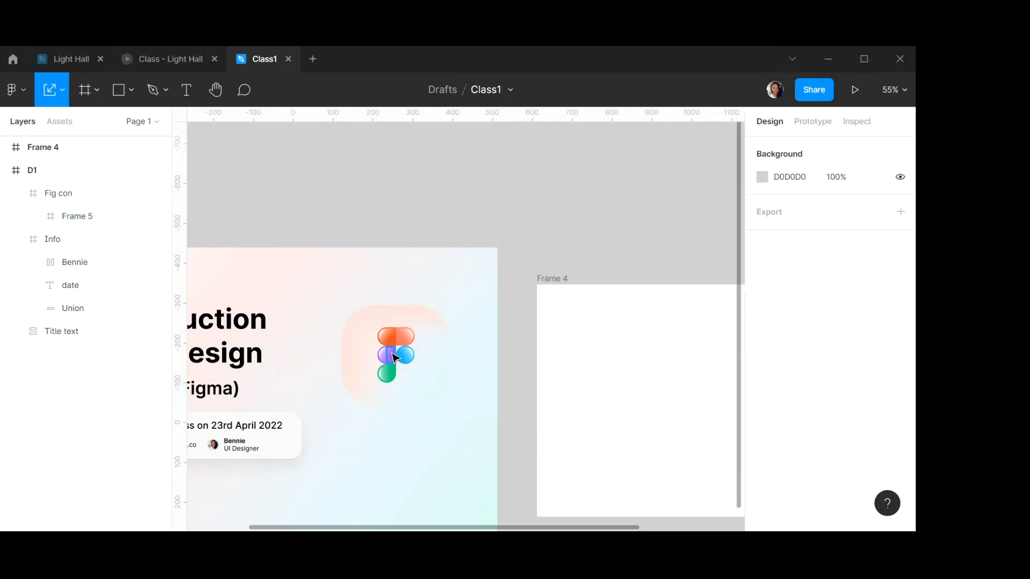
pyautogui.scroll(5, 394, 356)
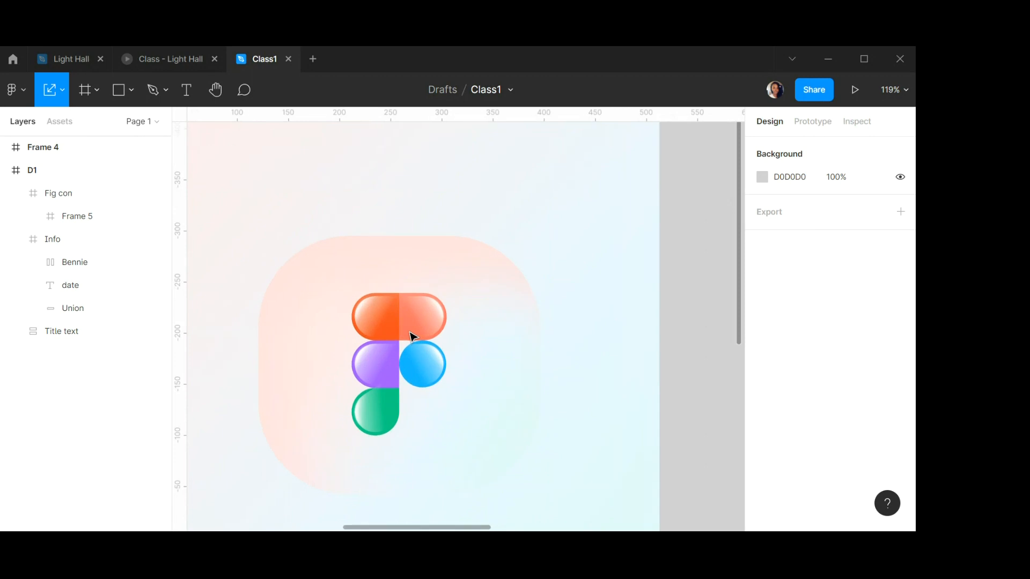
pyautogui.scroll(-3, 411, 337)
pyautogui.scroll(4, 407, 338)
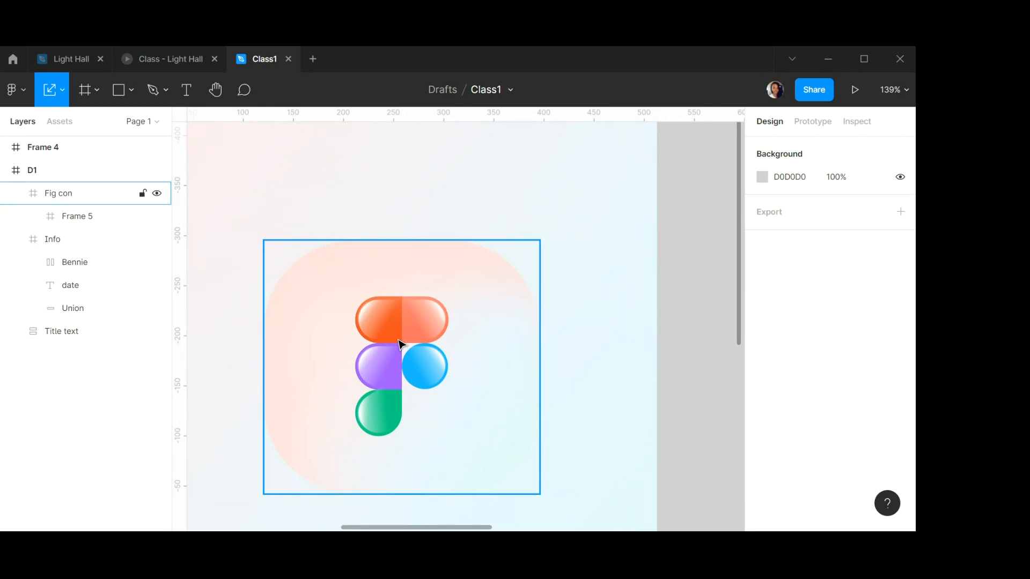
pyautogui.scroll(-1, 491, 322)
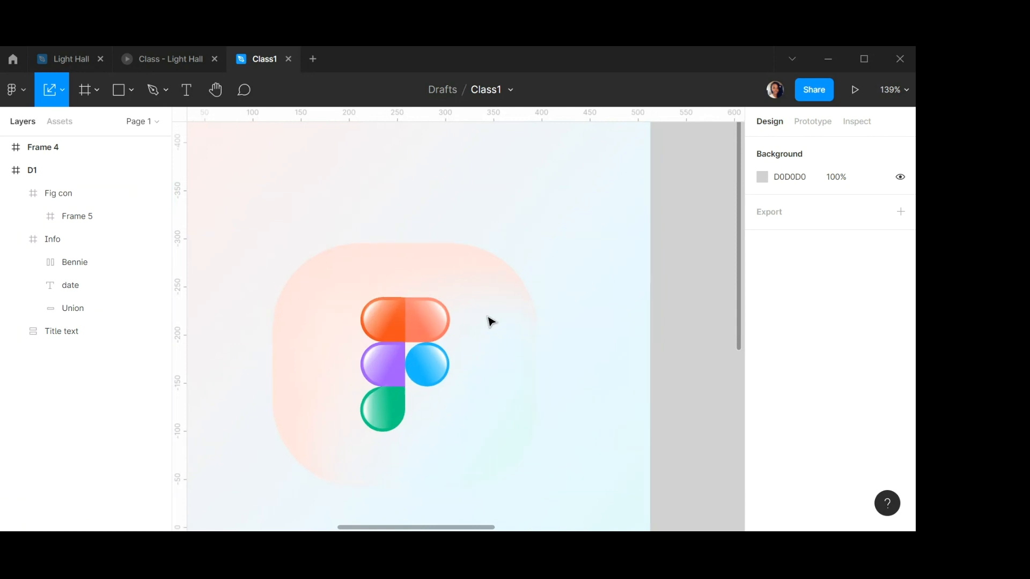
pyautogui.scroll(-2, 491, 322)
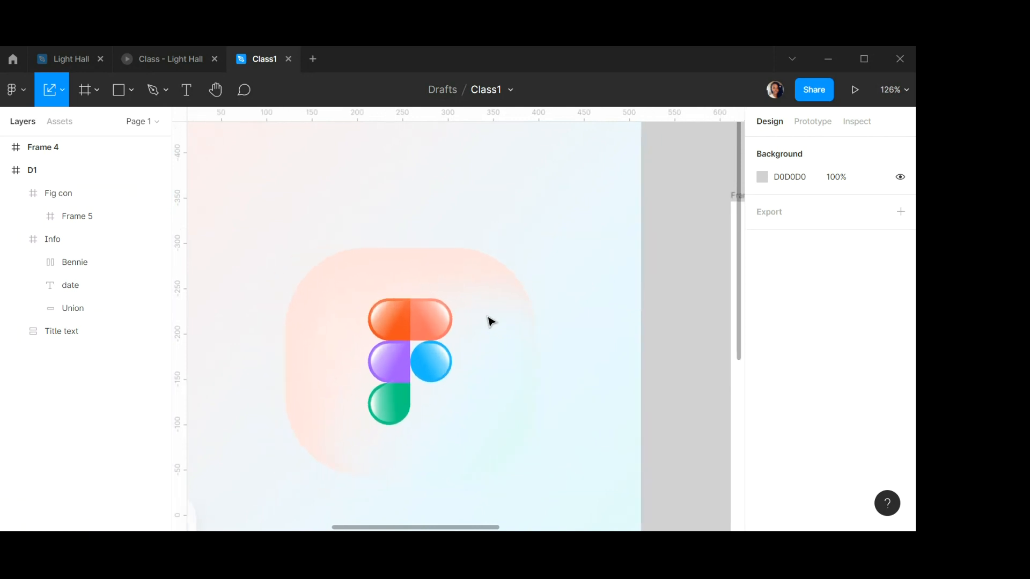
pyautogui.scroll(-1, 490, 322)
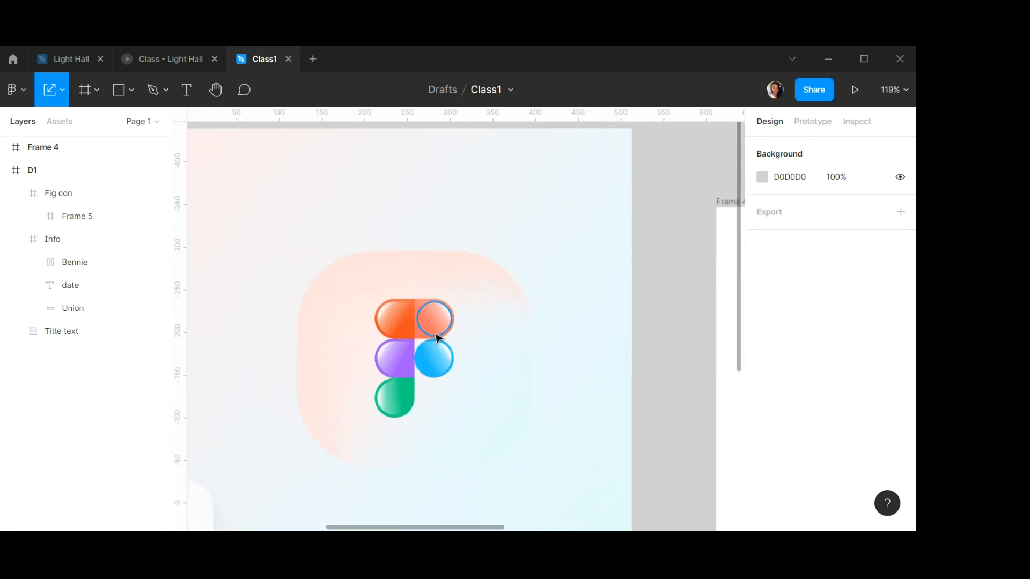
pyautogui.scroll(3, 437, 337)
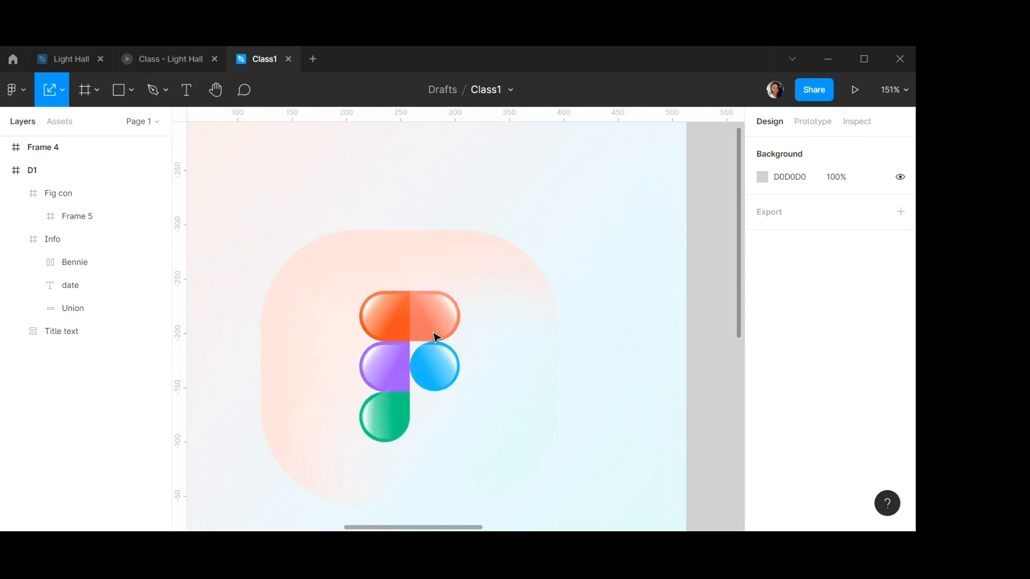
pyautogui.scroll(1, 436, 337)
pyautogui.scroll(-2, 436, 337)
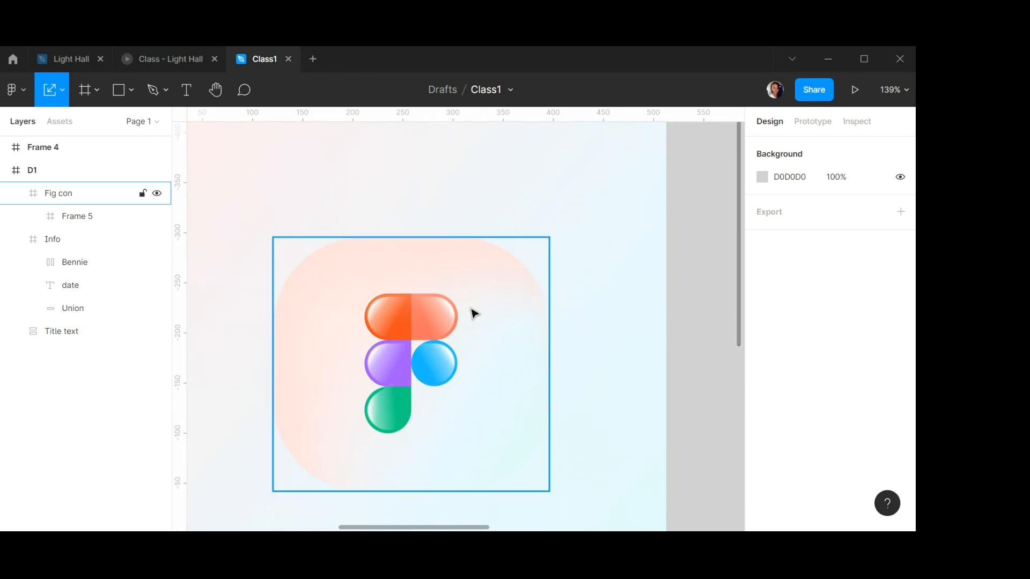
pyautogui.doubleClick(429, 371)
pyautogui.scroll(-5, 460, 354)
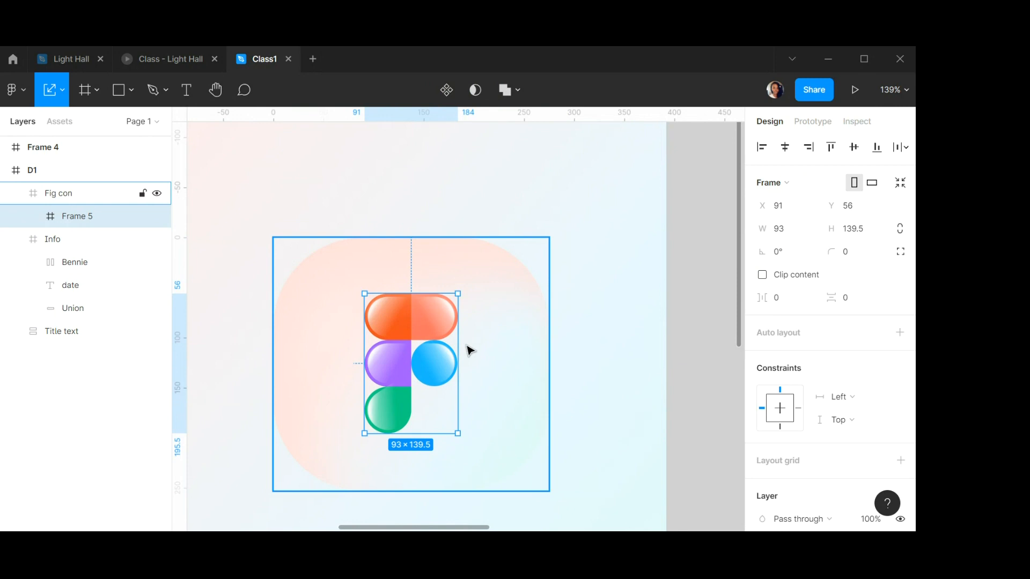
pyautogui.hscroll(5, 440, 316)
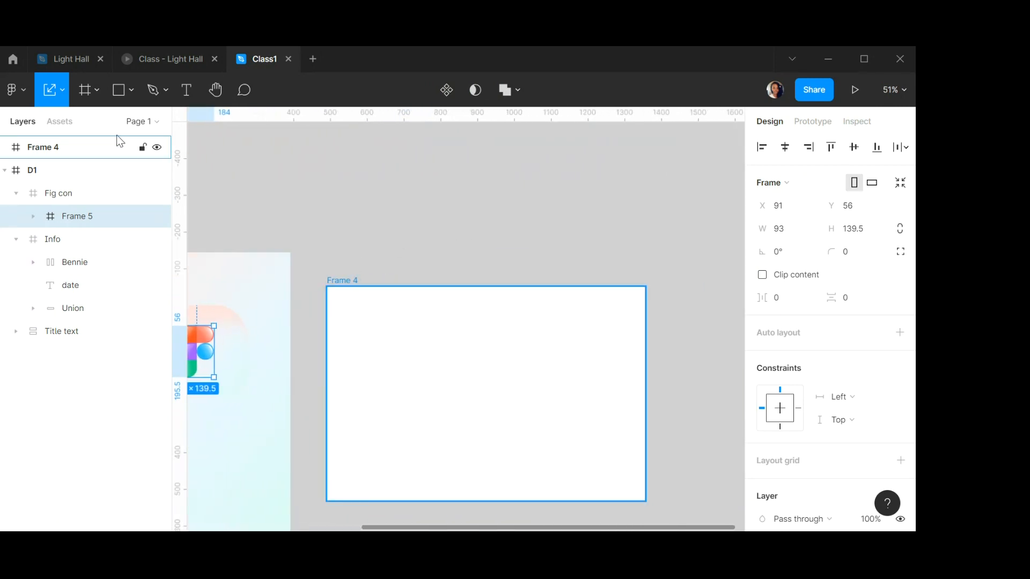
# Draw a rectangle inside Frame 4, move it lower, and enable Clip content on Frame 4.
pyautogui.click(119, 89)
pyautogui.moveTo(418, 211)
pyautogui.mouseDown()
pyautogui.moveTo(509, 262)
pyautogui.moveTo(526, 295)
pyautogui.moveTo(516, 340)
pyautogui.mouseUp()
pyautogui.moveTo(489, 265); pyautogui.dragTo(494, 402)
pyautogui.click(340, 283)
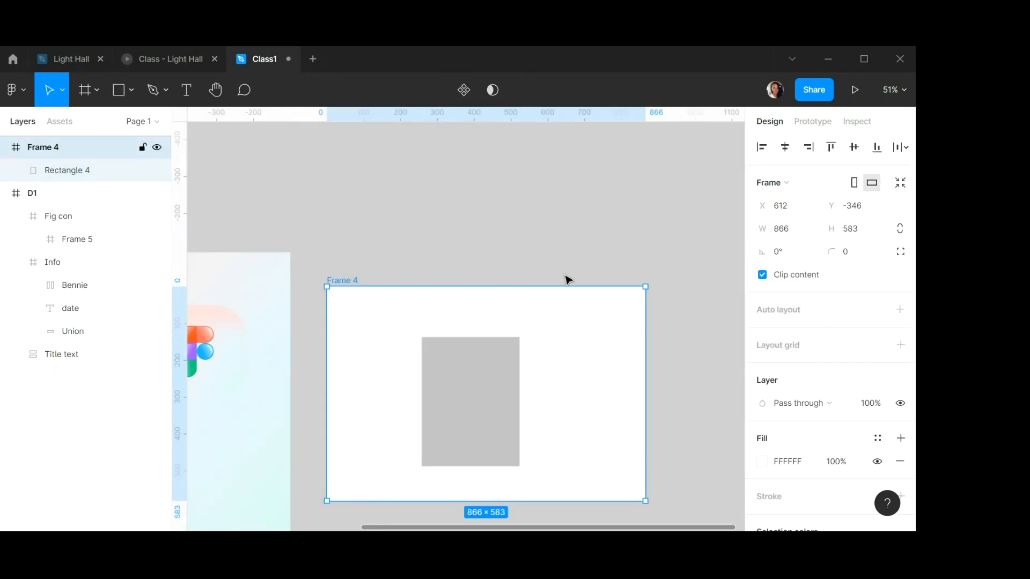
pyautogui.click(762, 275)
# Cut the rectangle and paste it back into Frame 4 so it overhangs the frame's top edge.
pyautogui.moveTo(488, 423); pyautogui.dragTo(466, 333)
pyautogui.hotkey('ctrl', 'x')
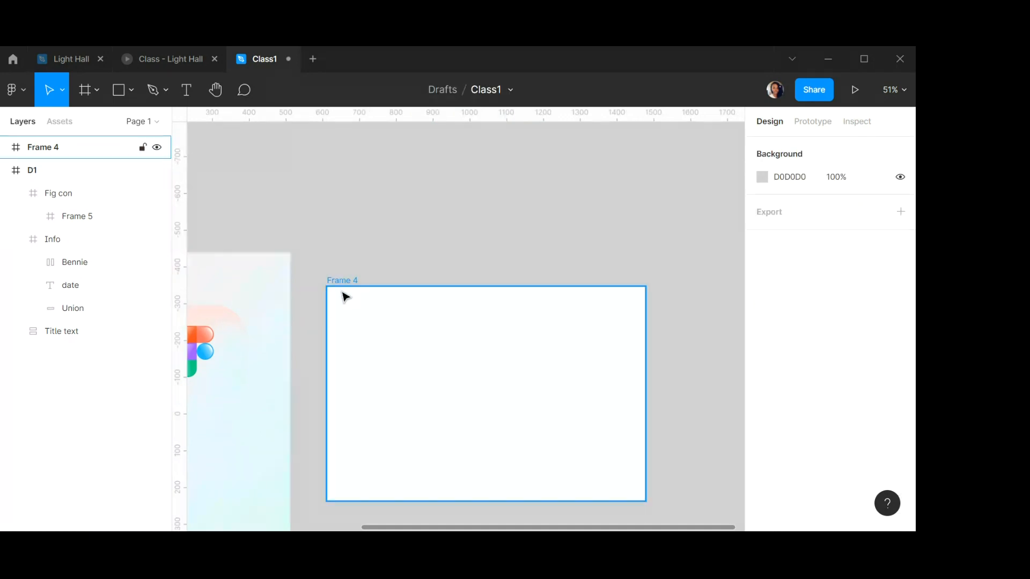
pyautogui.click(344, 280)
pyautogui.hotkey('ctrl', 'v')
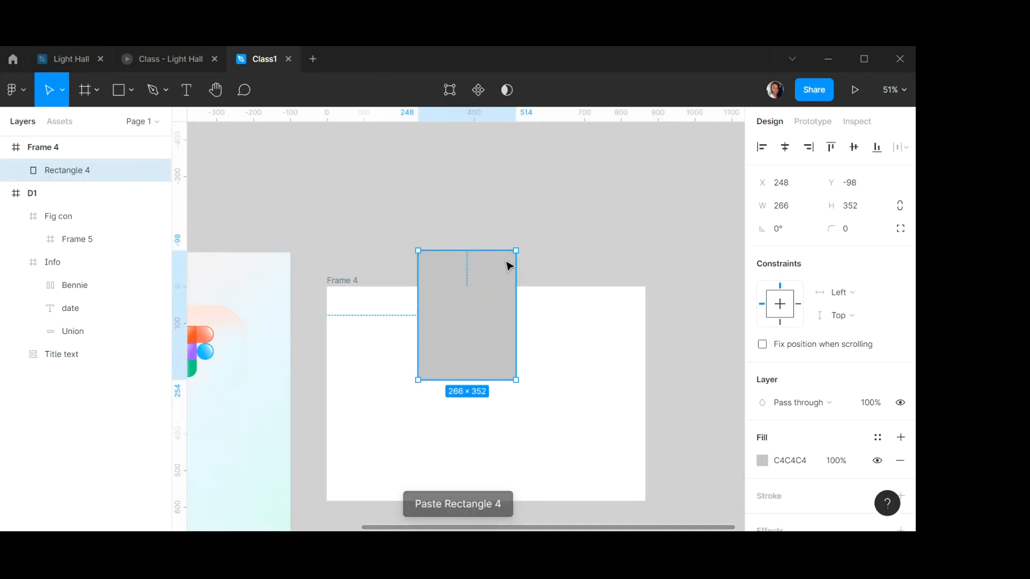
pyautogui.click(563, 252)
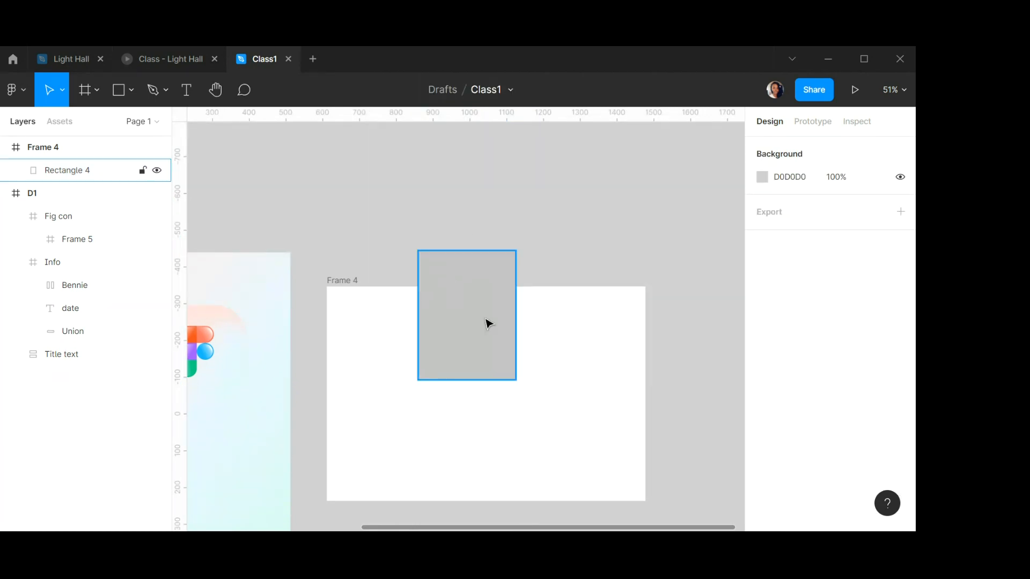
# Toggle Frame 4's Clip content on and off to compare how the overhanging rectangle is clipped, leaving it off.
pyautogui.click(340, 281)
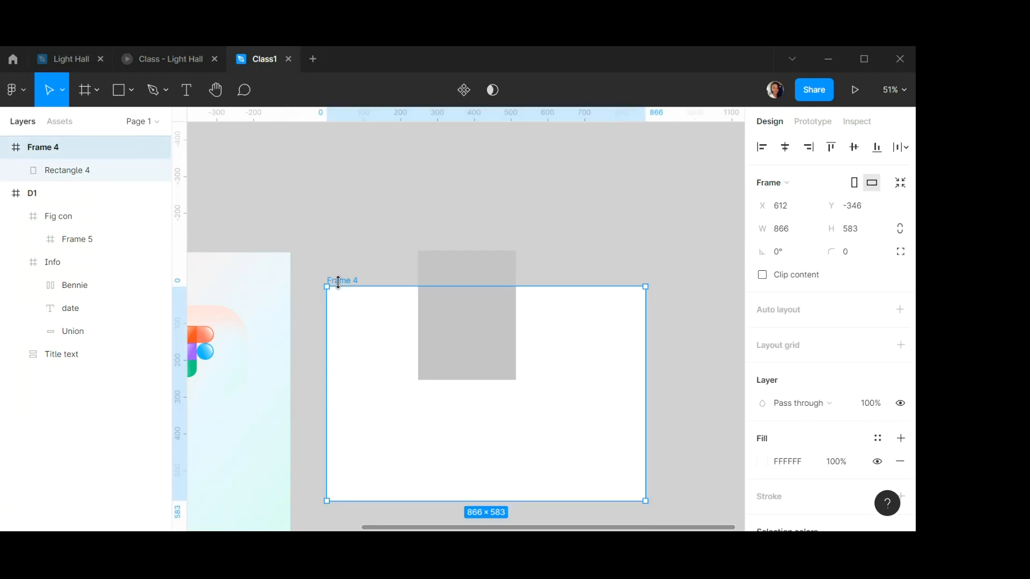
pyautogui.click(762, 275)
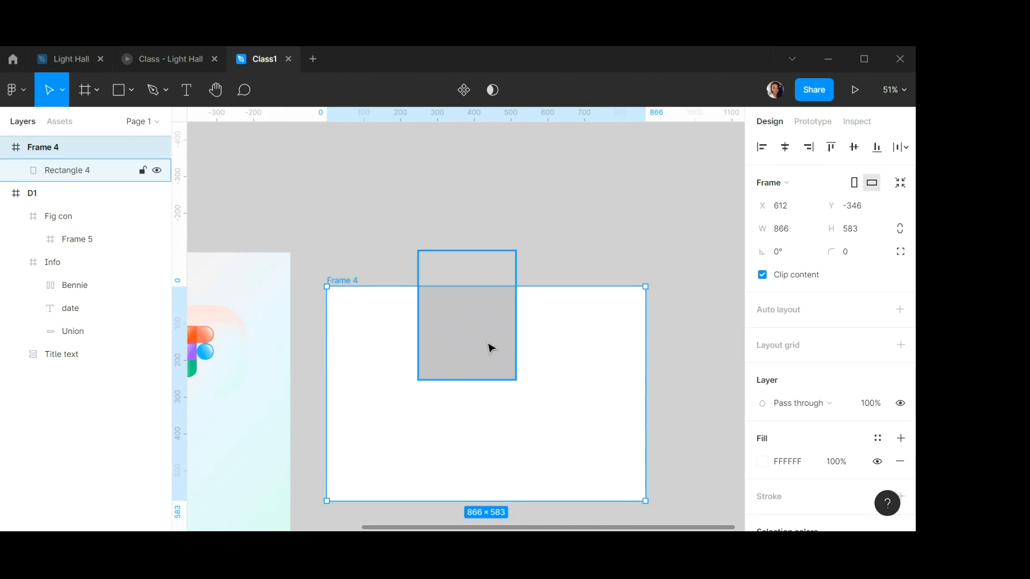
pyautogui.click(762, 275)
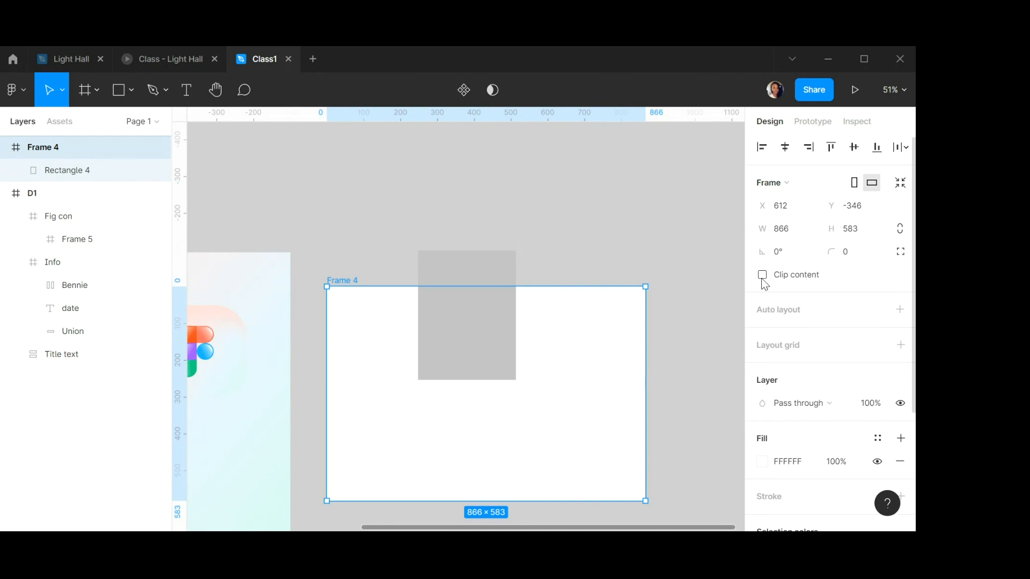
pyautogui.click(763, 277)
pyautogui.click(764, 283)
# Switch to the Light Hall file and examine the reference Introduction to UI design banner.
pyautogui.scroll(-5, 500, 339)
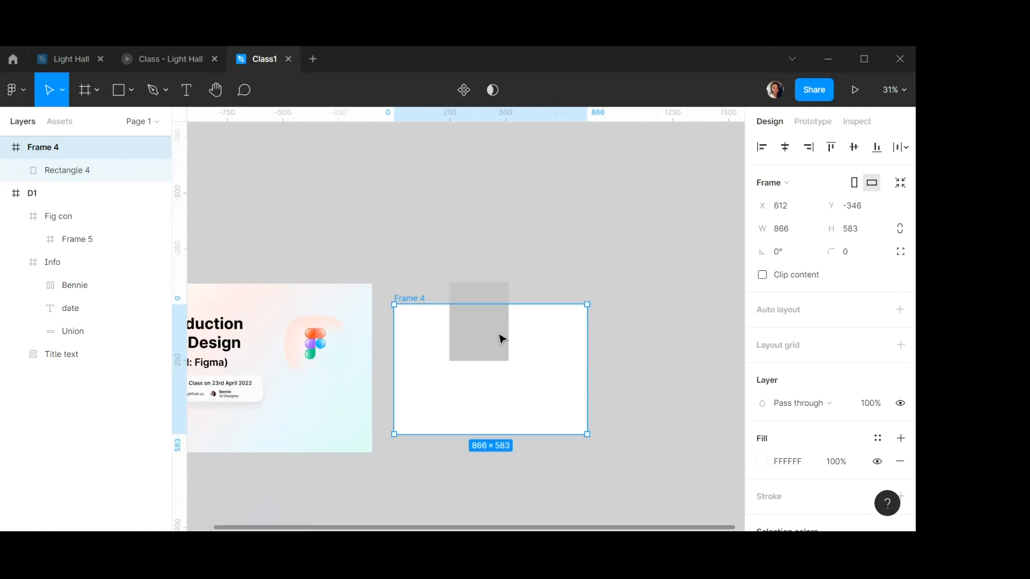
pyautogui.scroll(3, 359, 333)
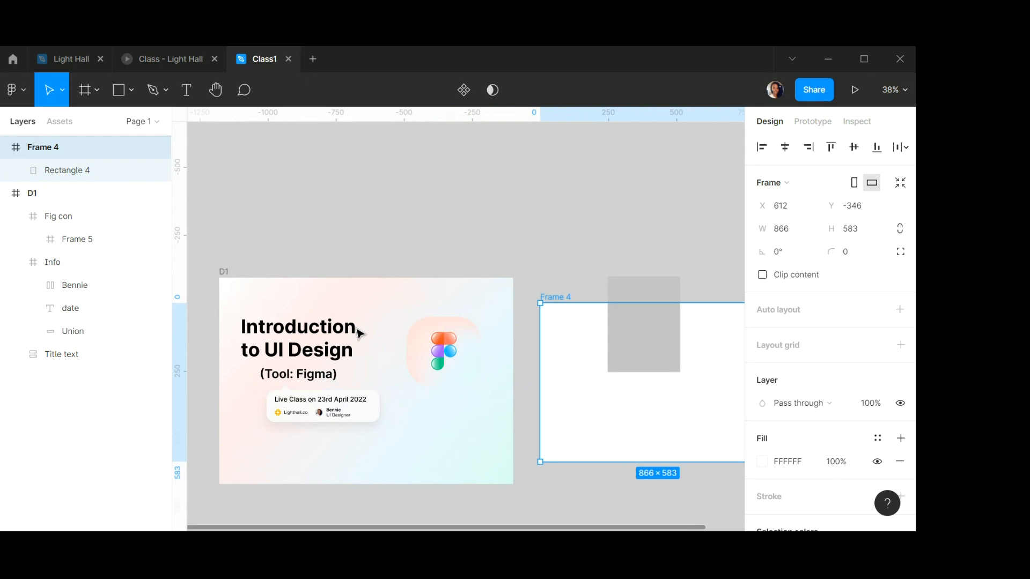
pyautogui.click(70, 58)
pyautogui.scroll(-5, 346, 283)
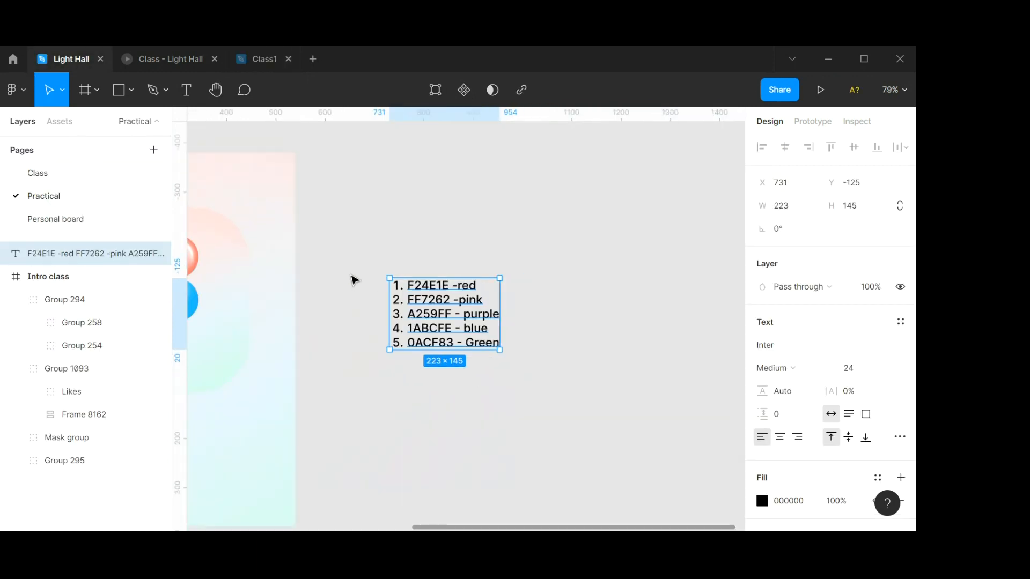
pyautogui.hscroll(-3, 357, 278)
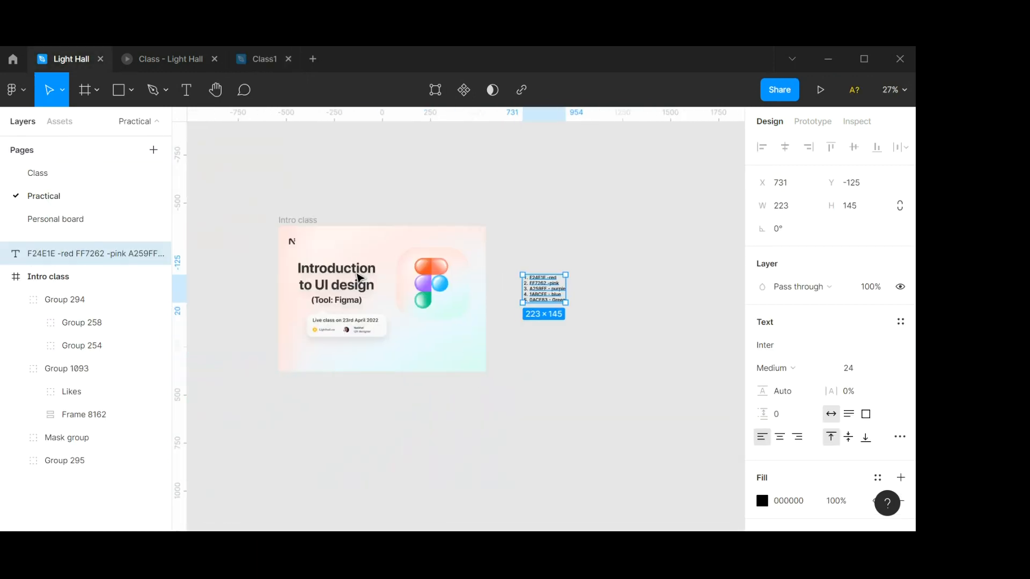
pyautogui.scroll(3, 368, 271)
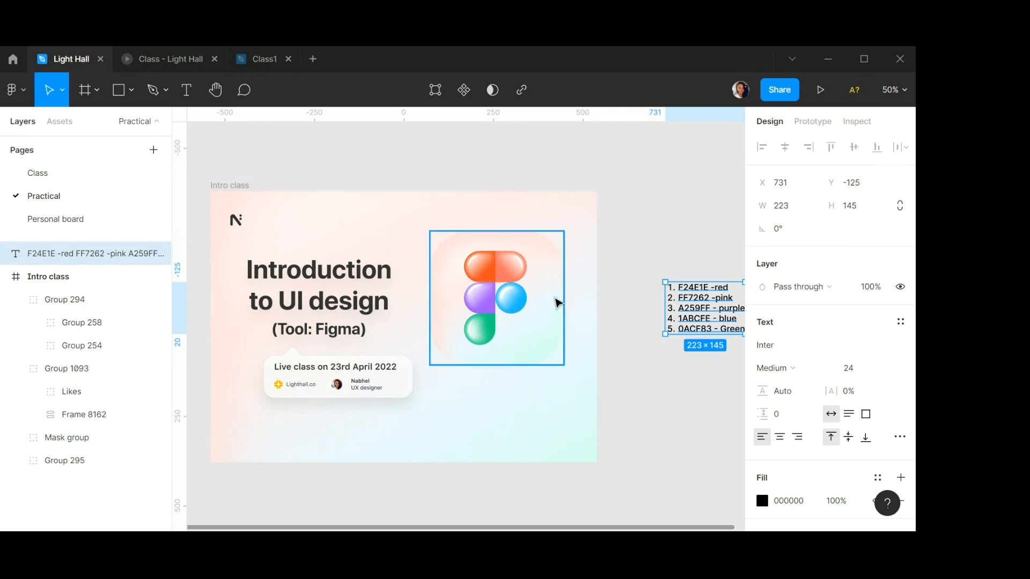
# Move the colour-code list closer to the reference banner and select the reference Figma logo group.
pyautogui.scroll(-3, 556, 298)
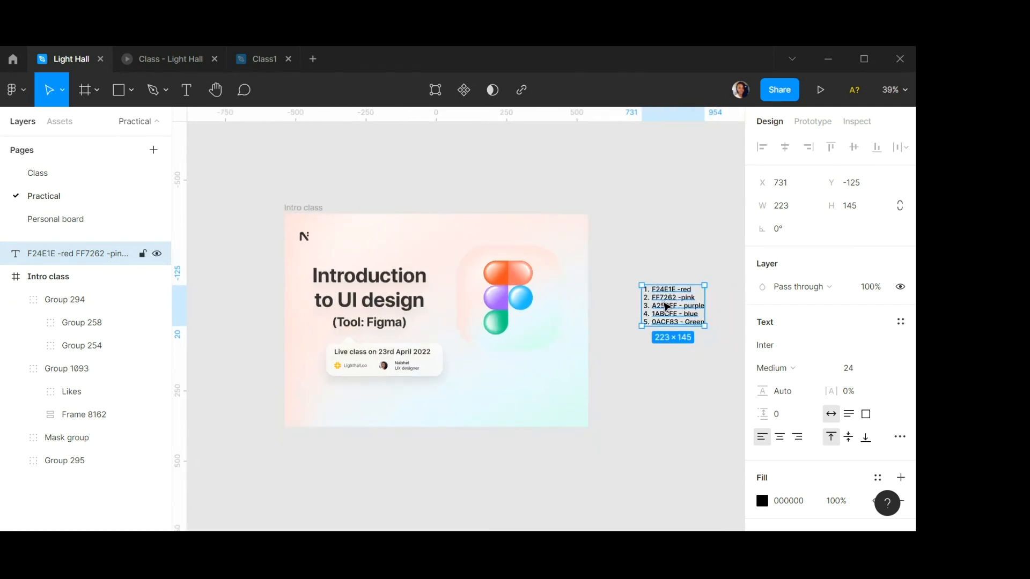
pyautogui.moveTo(665, 311); pyautogui.dragTo(628, 302)
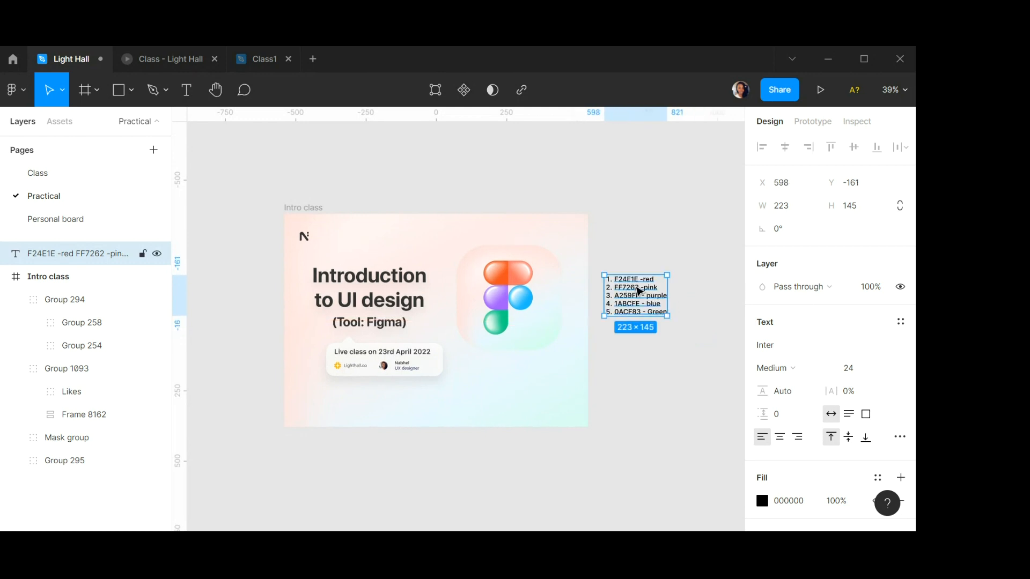
pyautogui.scroll(2, 640, 290)
pyautogui.scroll(2, 643, 292)
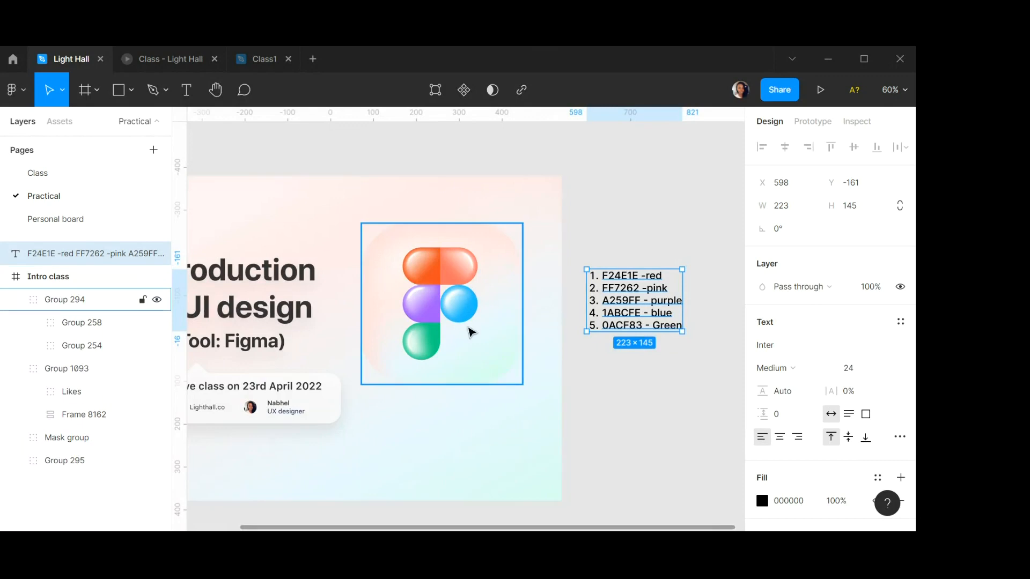
pyautogui.click(492, 347)
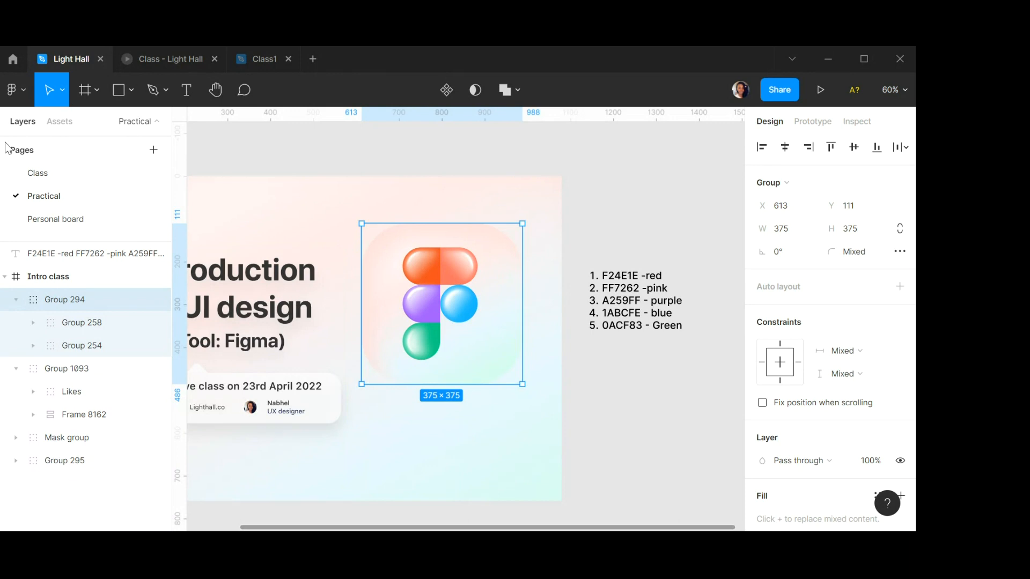
# Compare the Fig con frame in Class1 with the reference logo group by switching between the two files.
pyautogui.click(258, 58)
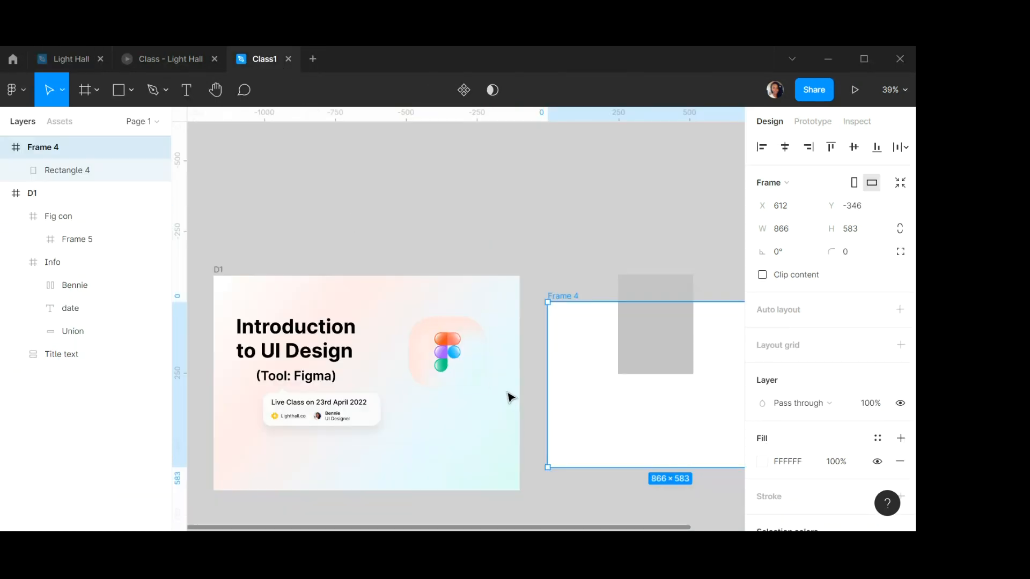
pyautogui.click(476, 359)
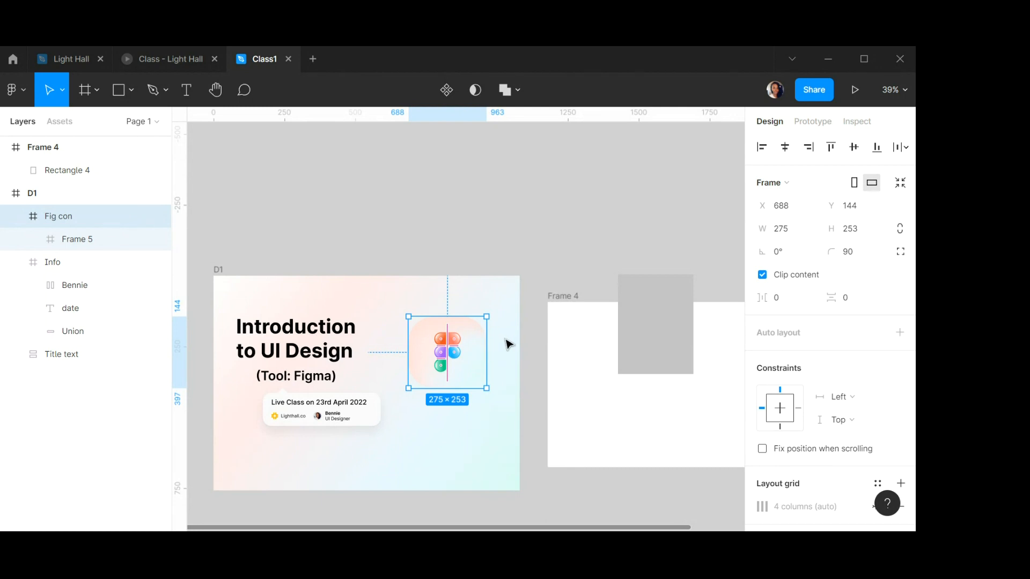
pyautogui.scroll(2, 428, 395)
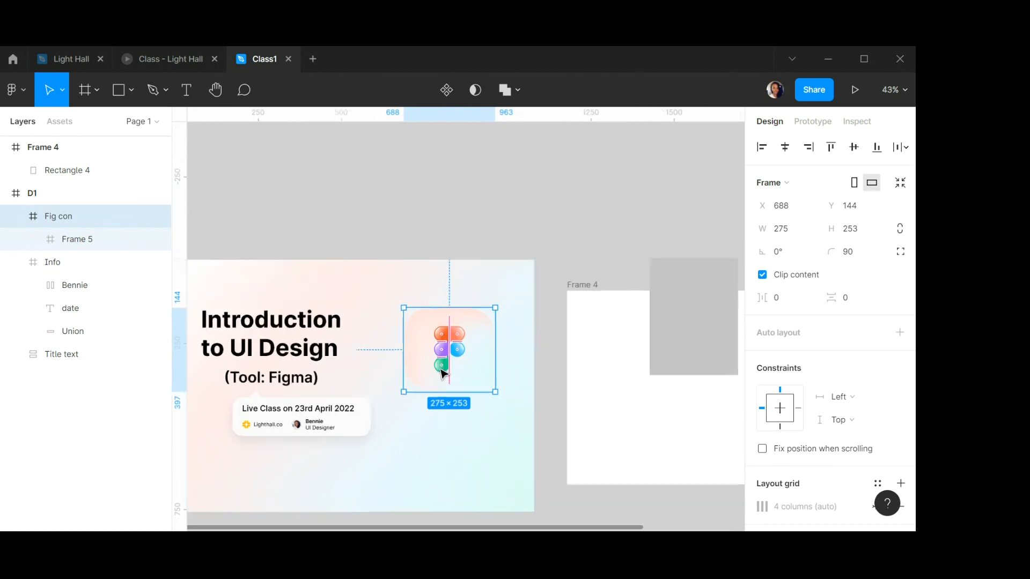
pyautogui.scroll(-3, 442, 374)
pyautogui.click(501, 260)
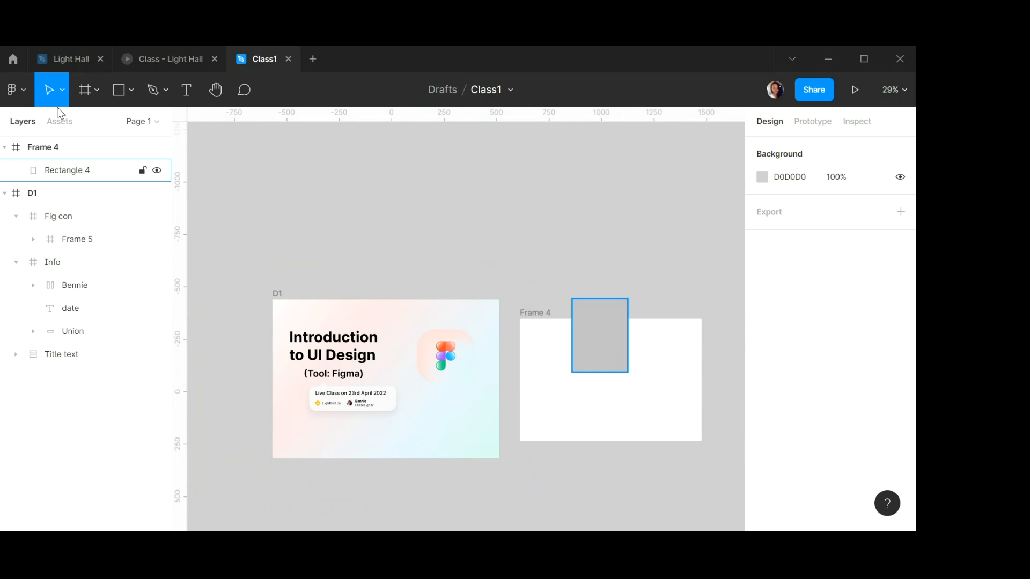
pyautogui.click(82, 60)
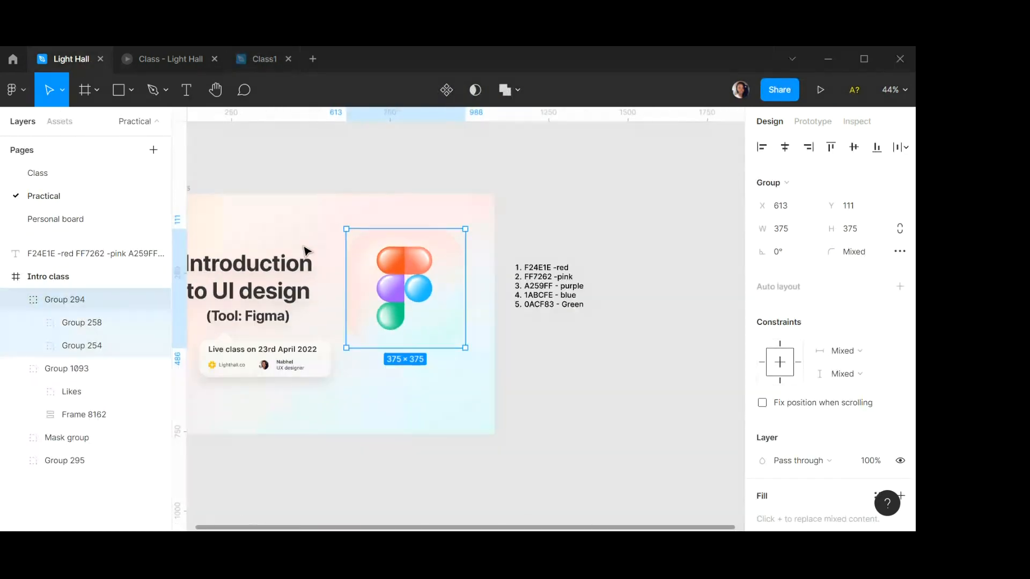
pyautogui.click(264, 60)
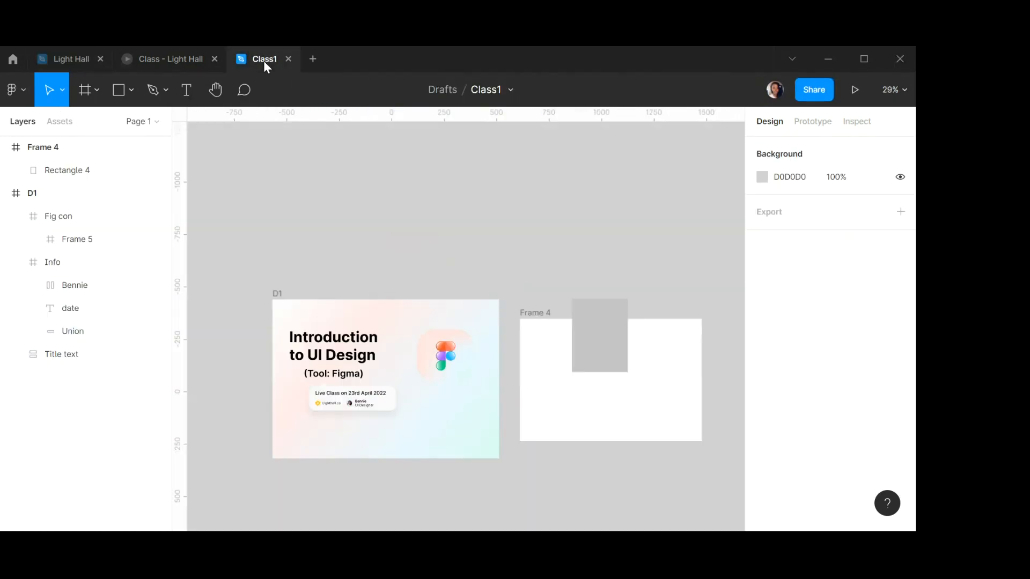
pyautogui.scroll(5, 424, 338)
pyautogui.scroll(-4, 407, 332)
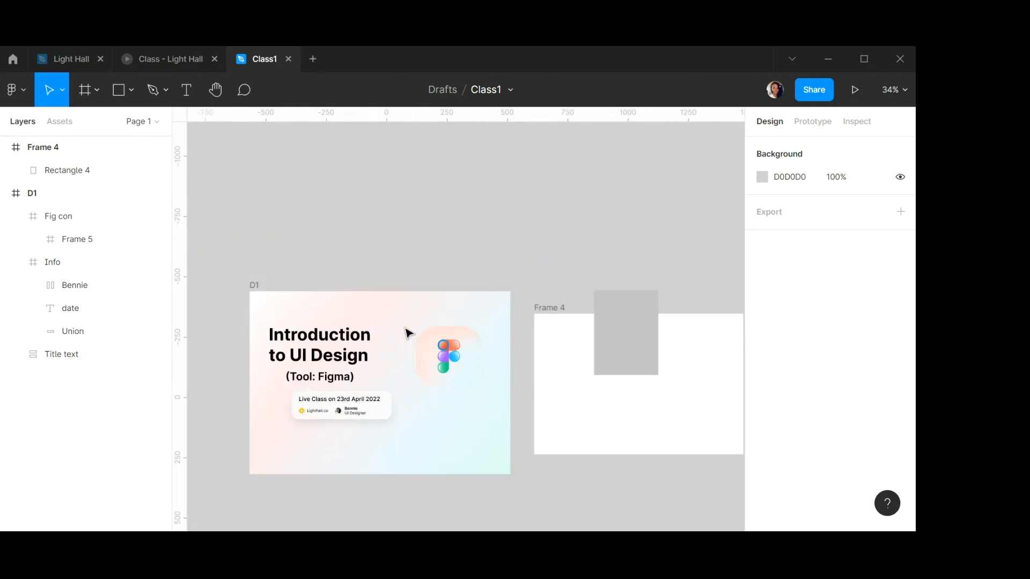
pyautogui.scroll(-2, 477, 340)
pyautogui.scroll(4, 476, 339)
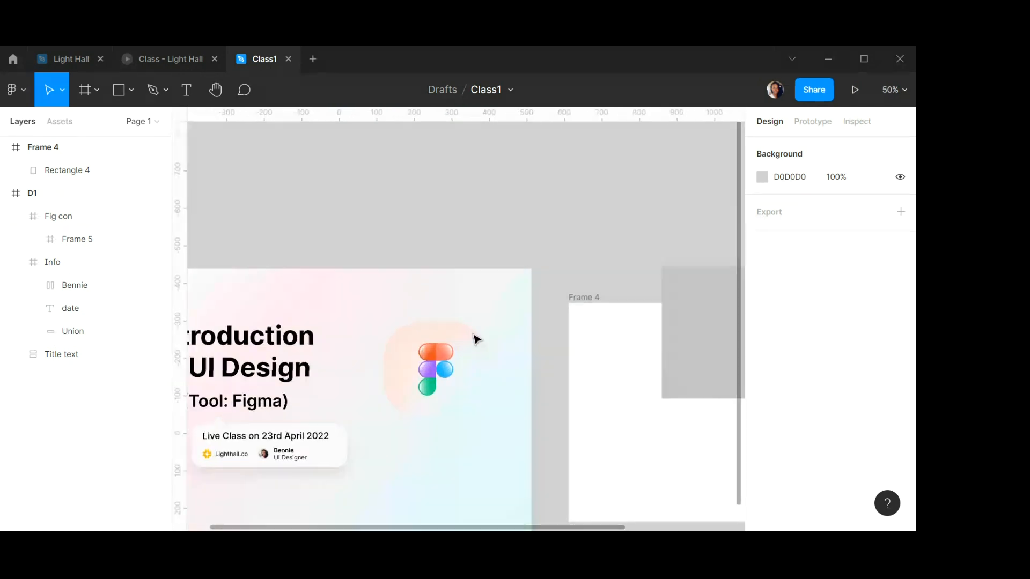
pyautogui.scroll(3, 476, 339)
# Resize the Fig con frame to 375 × 375.
pyautogui.click(464, 359)
pyautogui.click(787, 232)
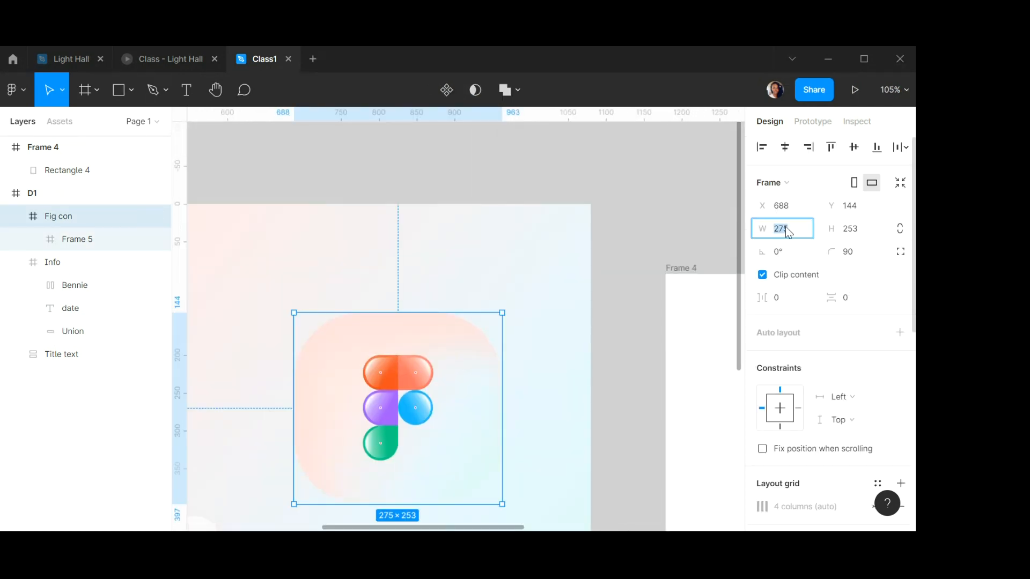
pyautogui.write('37')
pyautogui.click(867, 237)
pyautogui.write('37')
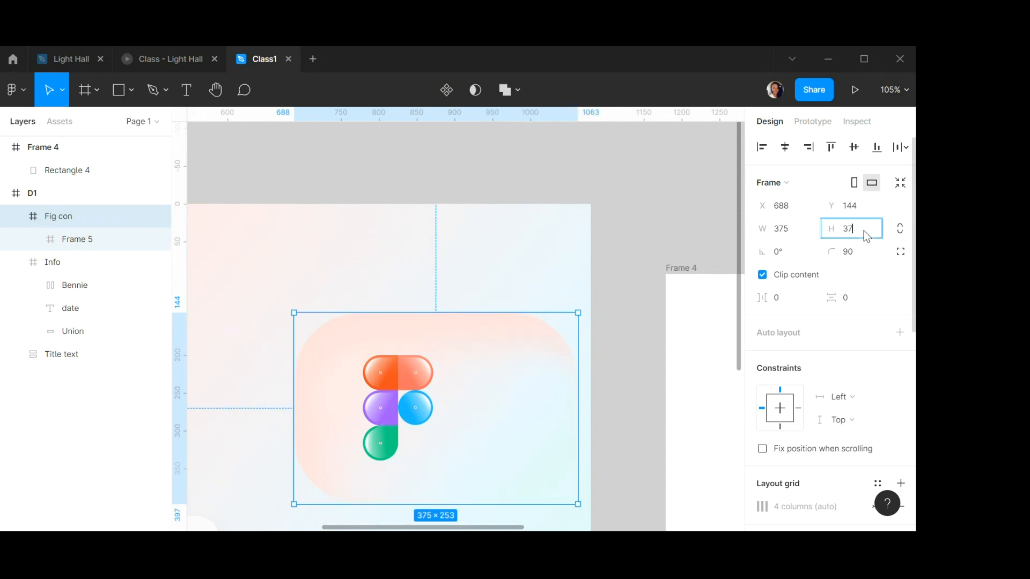
pyautogui.write('5')
pyautogui.press('Return')
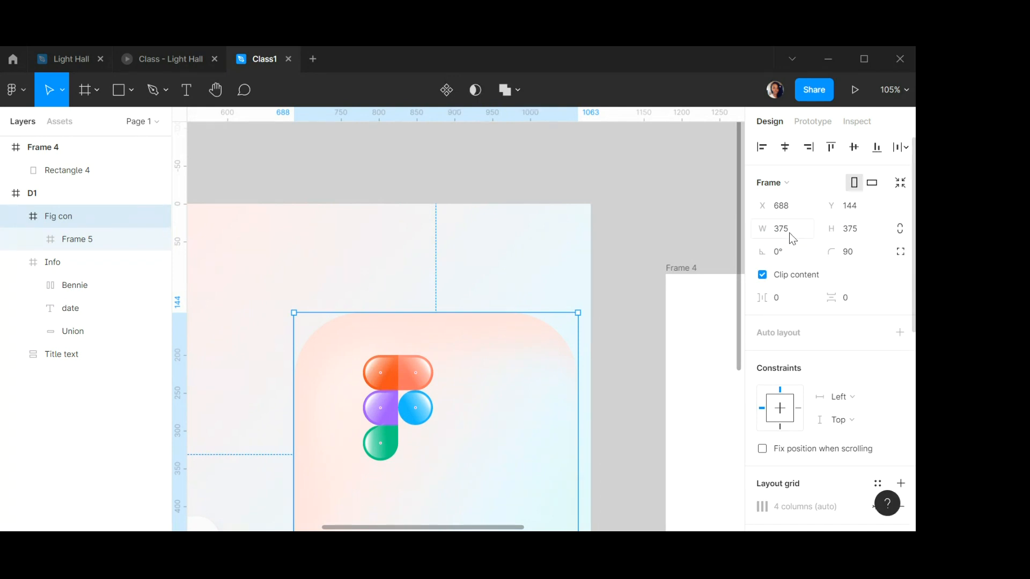
# Set the Fig con frame's corner radius to 110.
pyautogui.click(849, 252)
pyautogui.write('110')
pyautogui.press('Return')
pyautogui.scroll(-5, 375, 431)
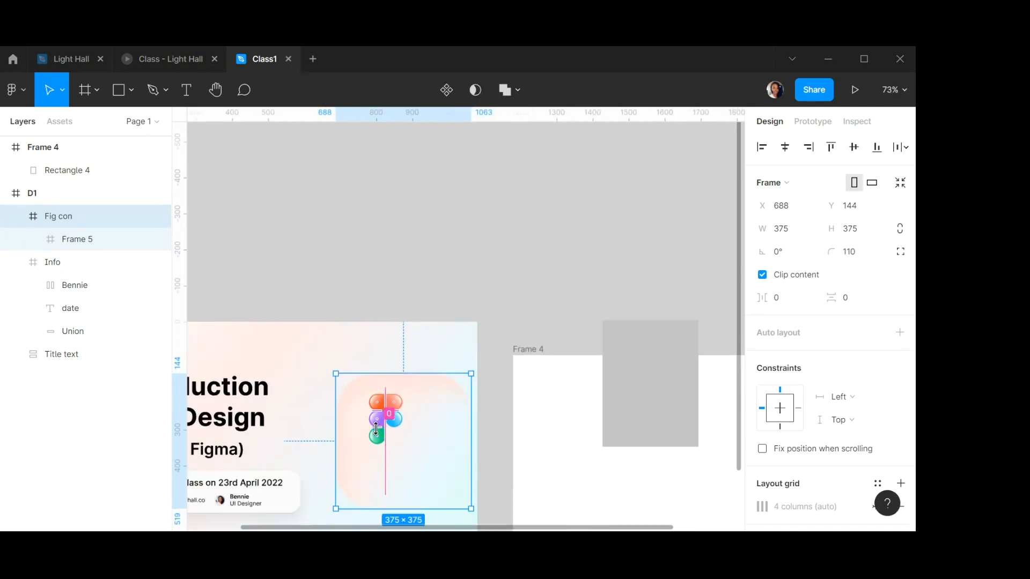
# Enlarge the inner logo frame Frame 5 inside Fig con to about 173 × 259.5.
pyautogui.moveTo(439, 409); pyautogui.dragTo(420, 411)
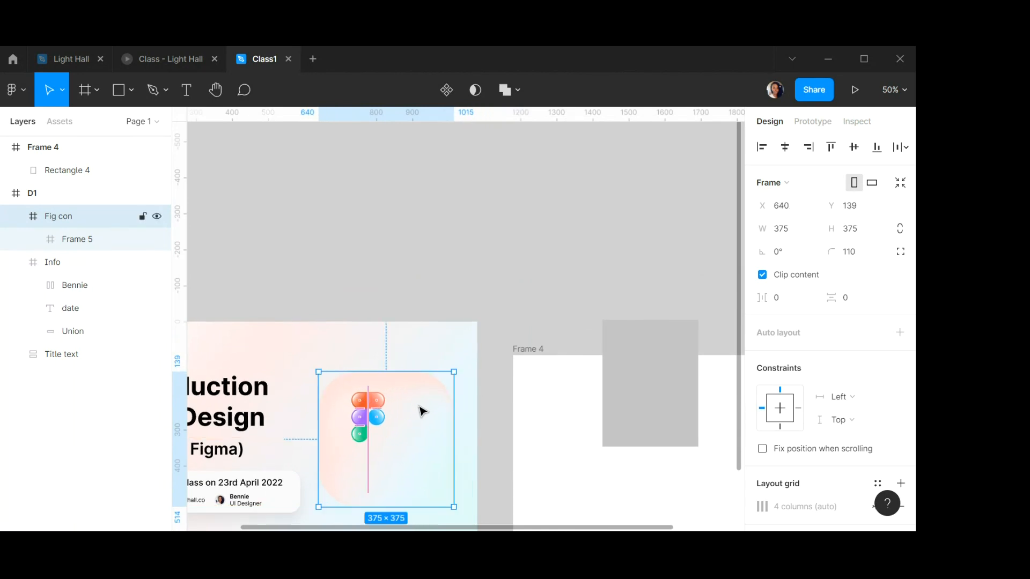
pyautogui.click(365, 424)
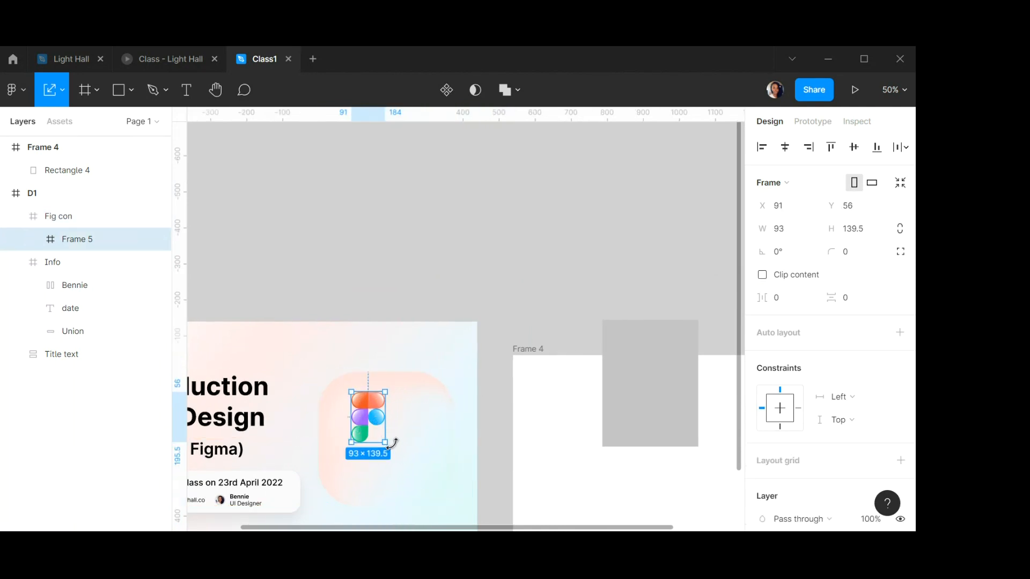
pyautogui.moveTo(383, 444); pyautogui.dragTo(413, 486)
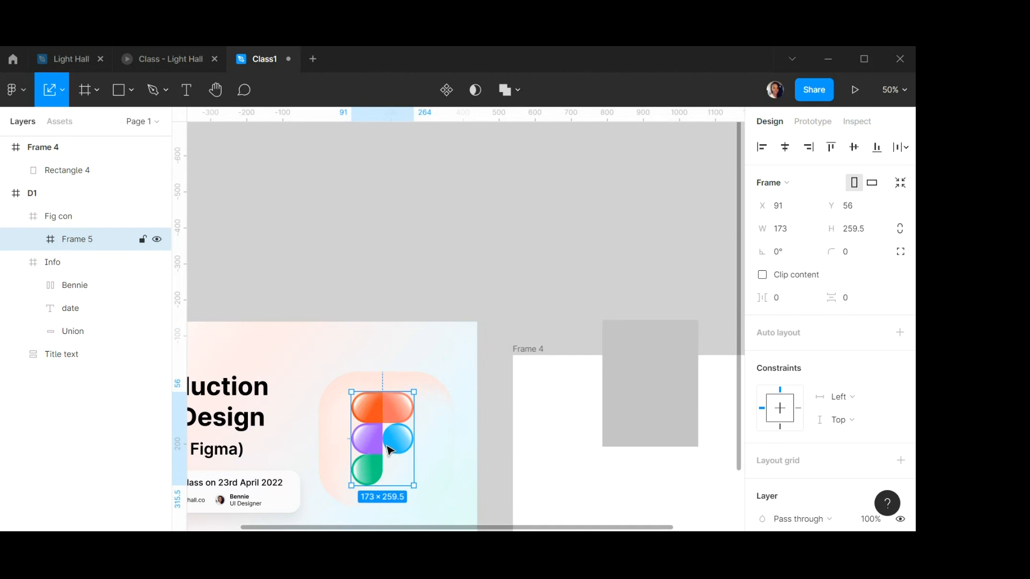
# Align the Fig con frame to the horizontal and vertical centre of the D1 banner.
pyautogui.click(439, 416)
pyautogui.click(784, 148)
pyautogui.click(854, 148)
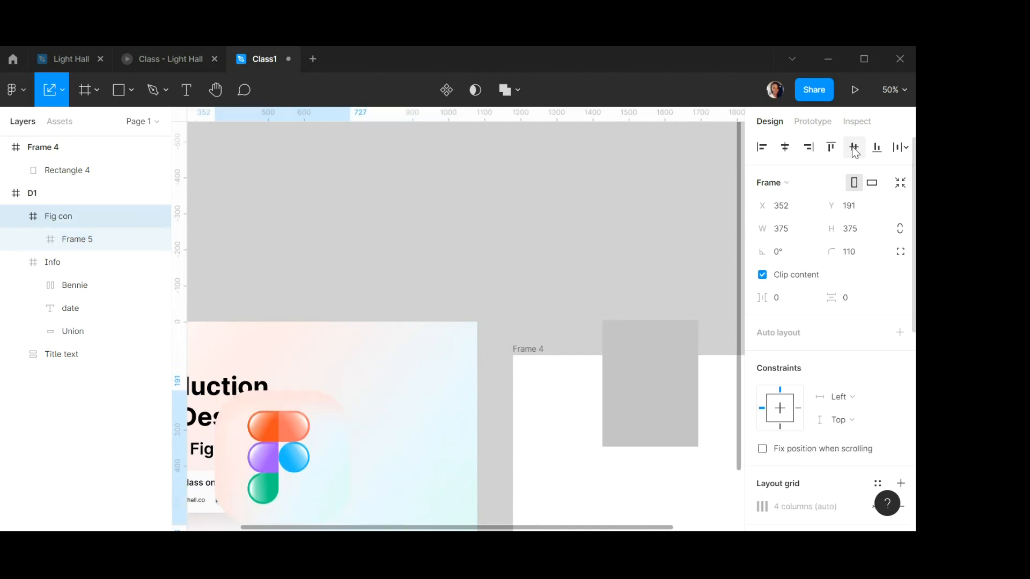
# Move the Fig con frame back to the banner's right side, at about X 633, Y 182.
pyautogui.click(444, 361)
pyautogui.moveTo(268, 448); pyautogui.dragTo(379, 441)
pyautogui.scroll(-5, 379, 441)
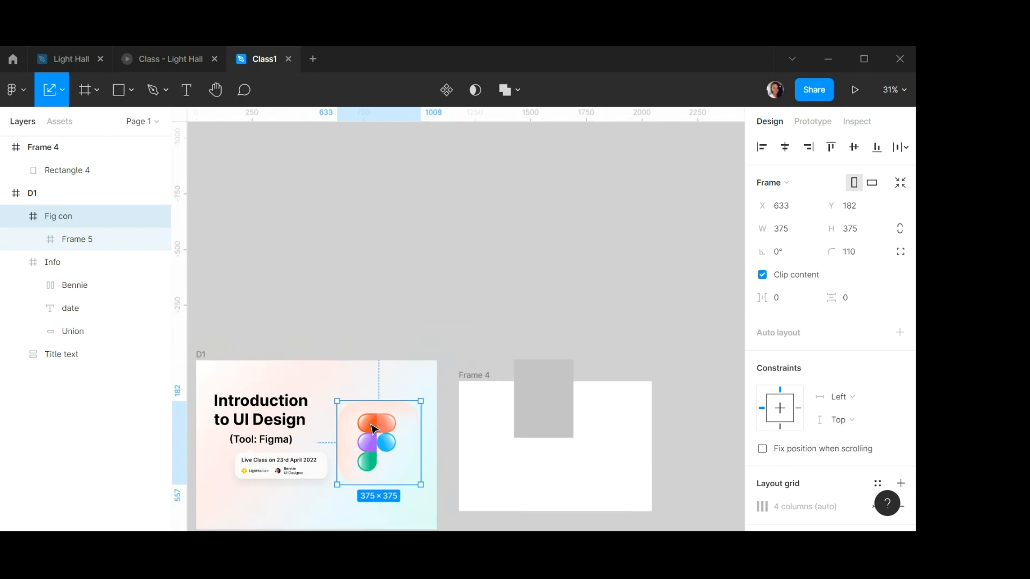
# Select the D1 banner frame and review its layer, fill and selection colour settings.
pyautogui.click(207, 357)
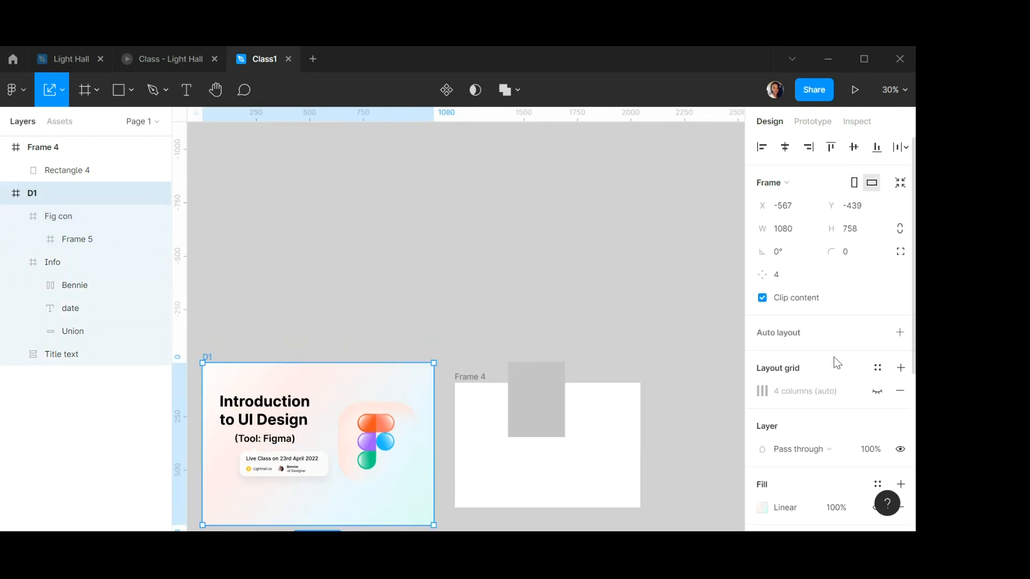
pyautogui.scroll(-2, 871, 401)
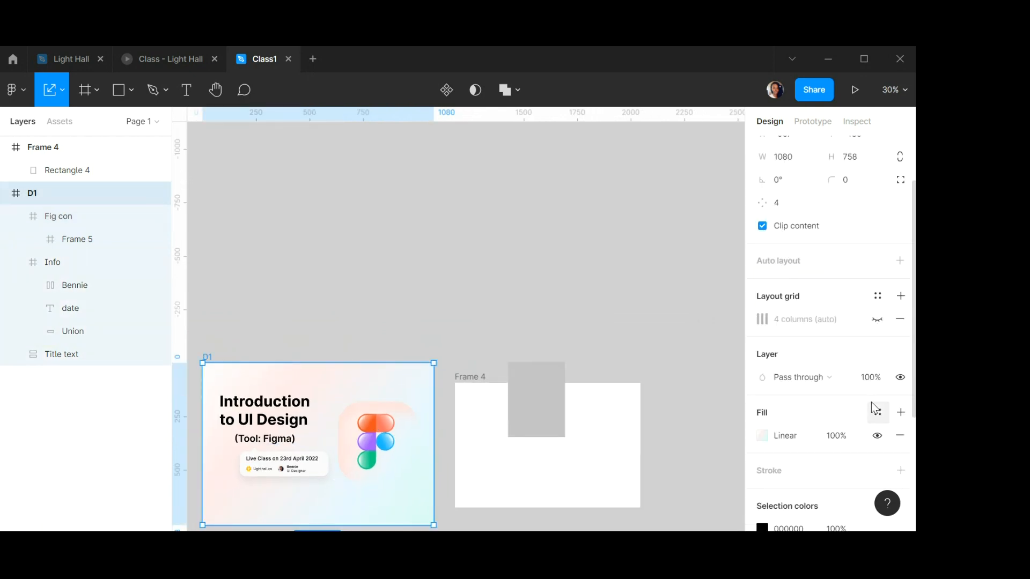
pyautogui.scroll(-4, 853, 384)
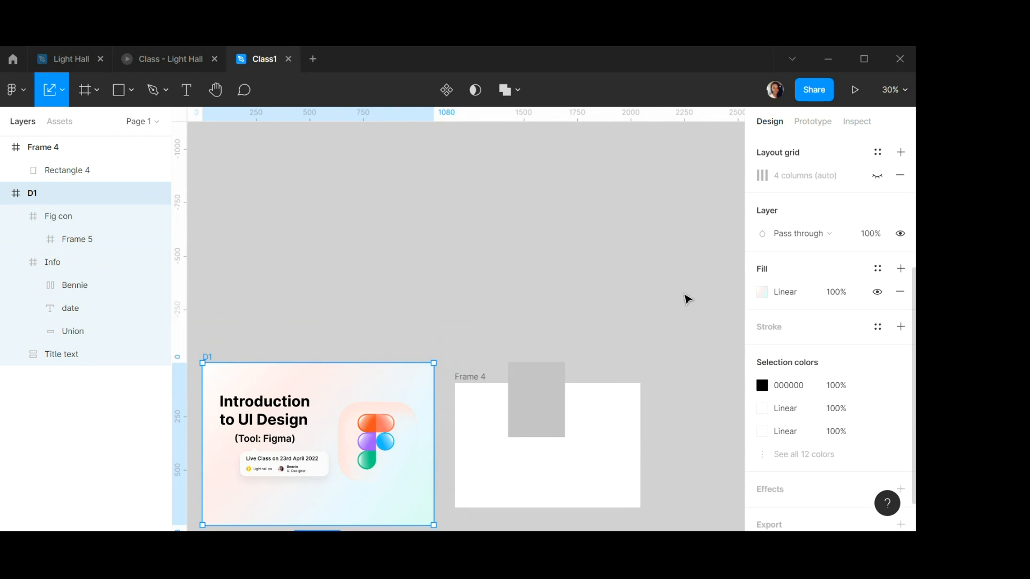